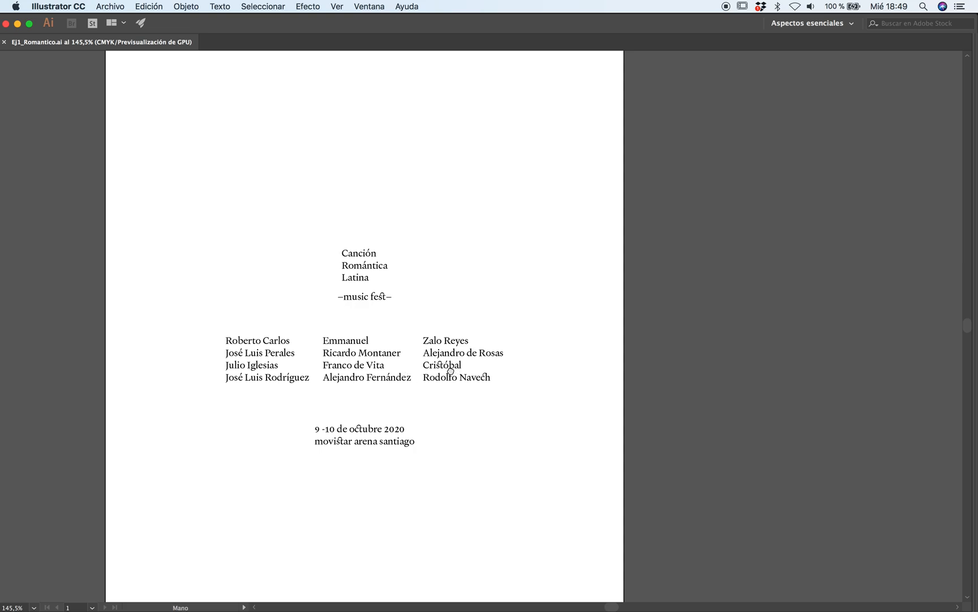
Step: Add a second artboard to the poster document
drag(383, 342, 388, 343)
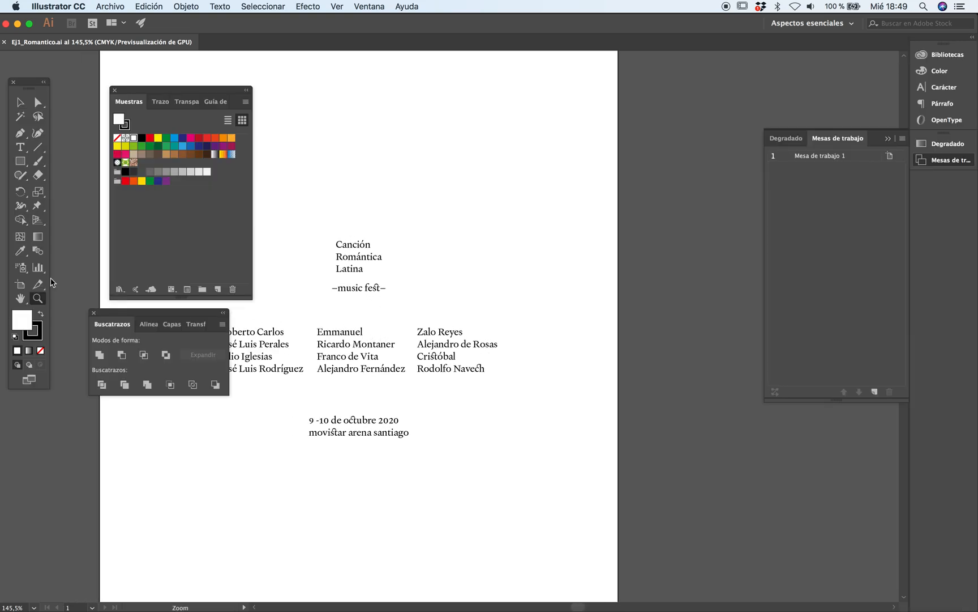
click(875, 392)
key(Tab)
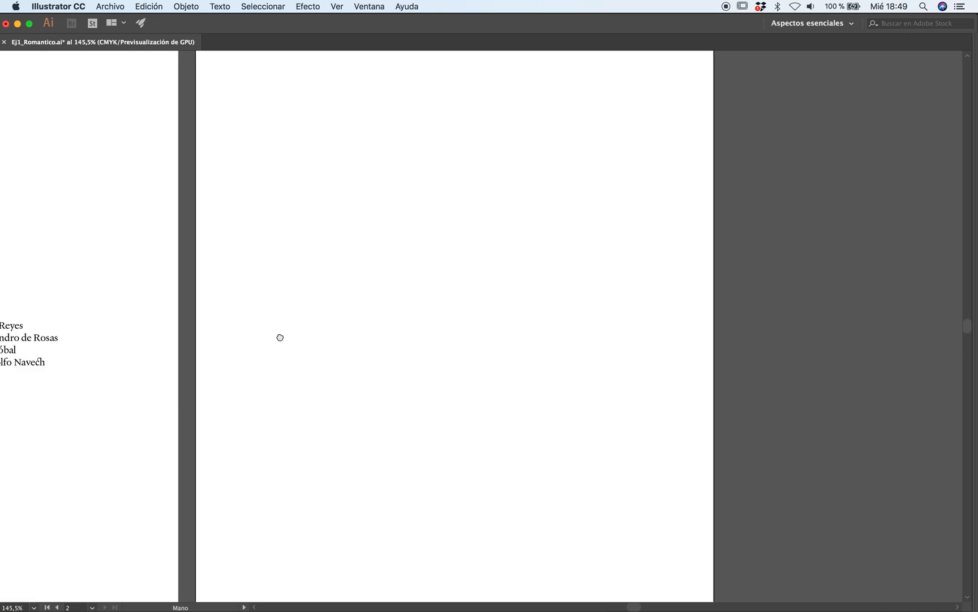
Step: Copy the "Canción Romántica Latina" title text onto the second artboard
scroll(351, 334, left, 5)
key(v)
drag(202, 287, 657, 368)
drag(658, 320, 588, 328)
scroll(588, 328, down, 3)
key(z)
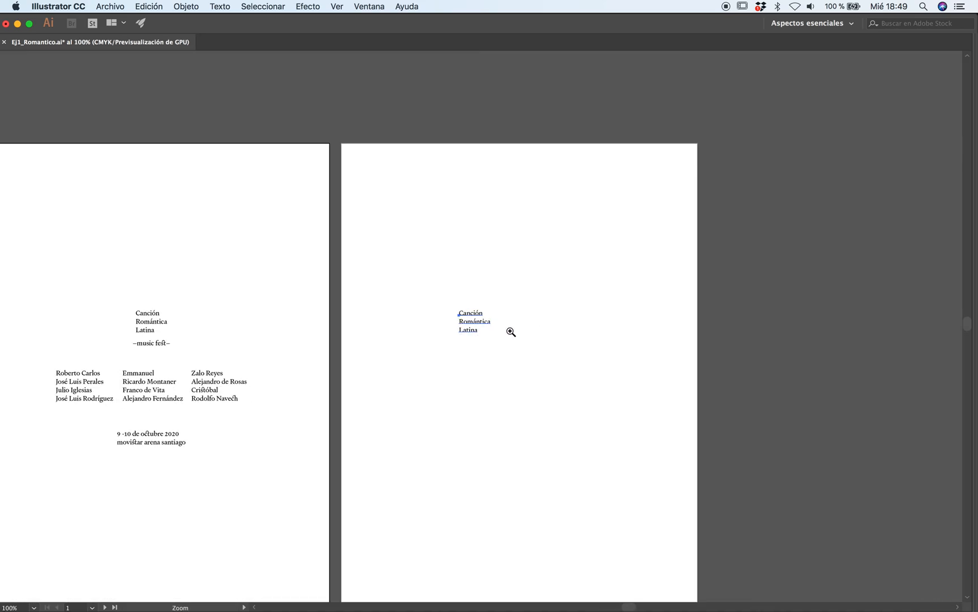
Step: Set the copied title's font to Heldane Display Bold Italic
scroll(509, 329, up, 8)
scroll(479, 323, down, 2)
key(Tab)
key(Tab)
key(Tab)
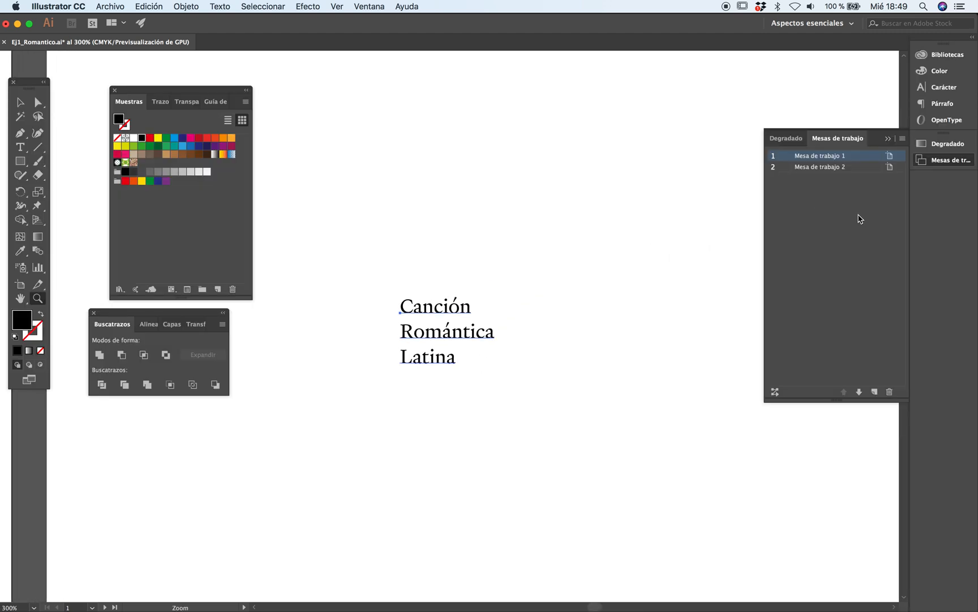
key(super+t)
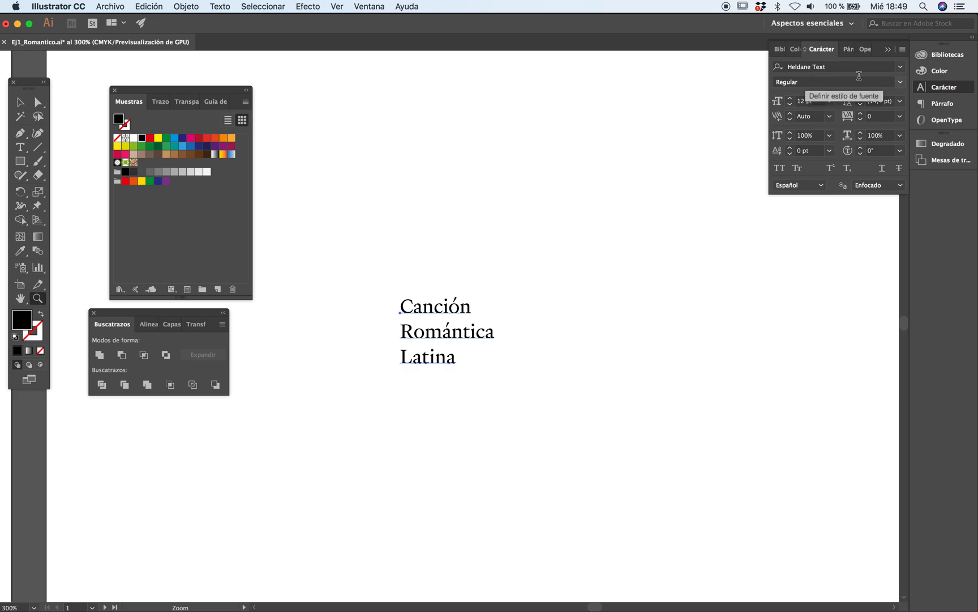
click(814, 67)
click(836, 66)
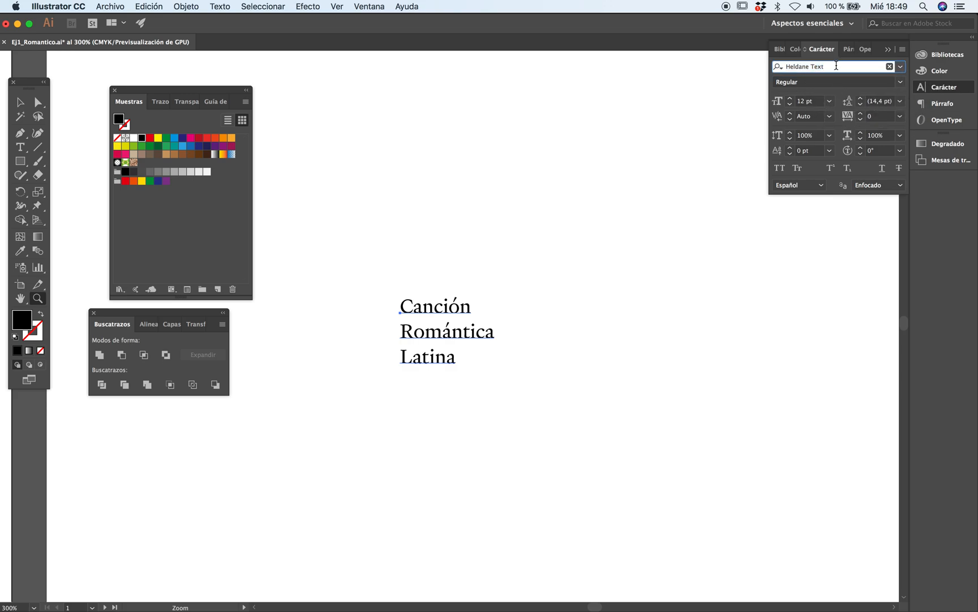
double_click(813, 67)
text(di)
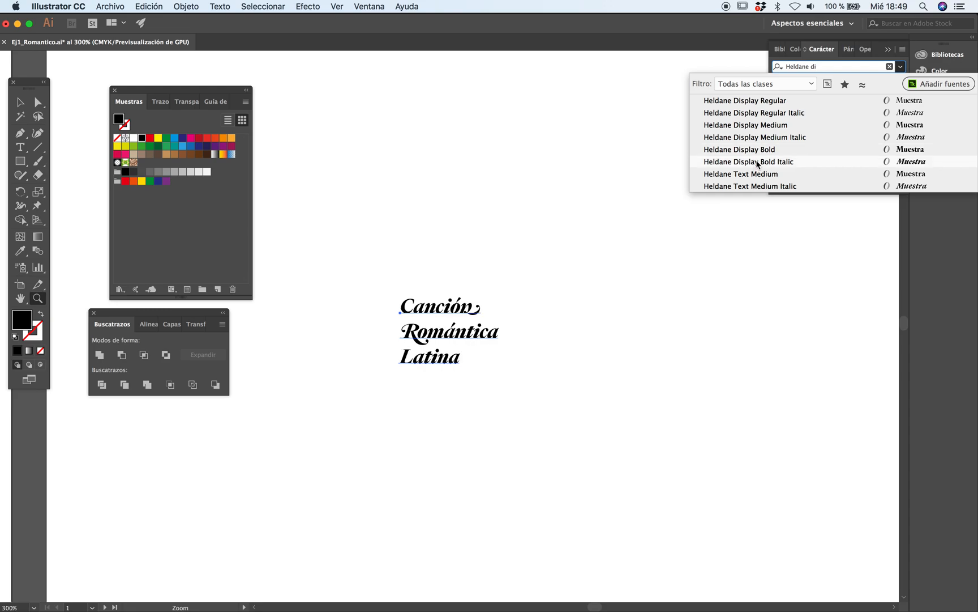
click(759, 164)
Step: Deselect the title and examine its restyled letterforms up close
key(super+shift+a)
key(Tab)
click(479, 334)
click(481, 334)
drag(459, 340, 457, 321)
click(488, 302)
drag(348, 346, 413, 323)
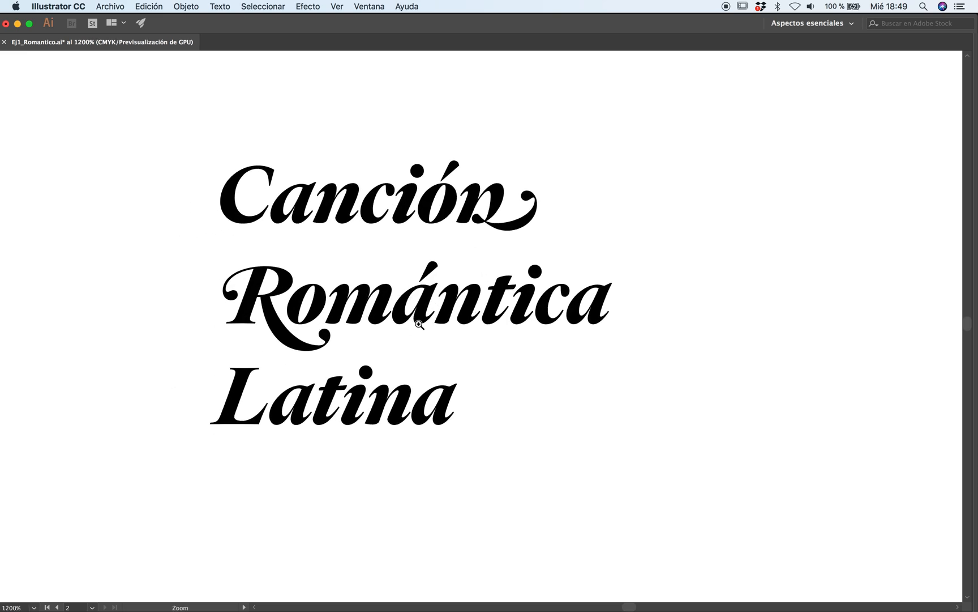
drag(414, 331, 484, 349)
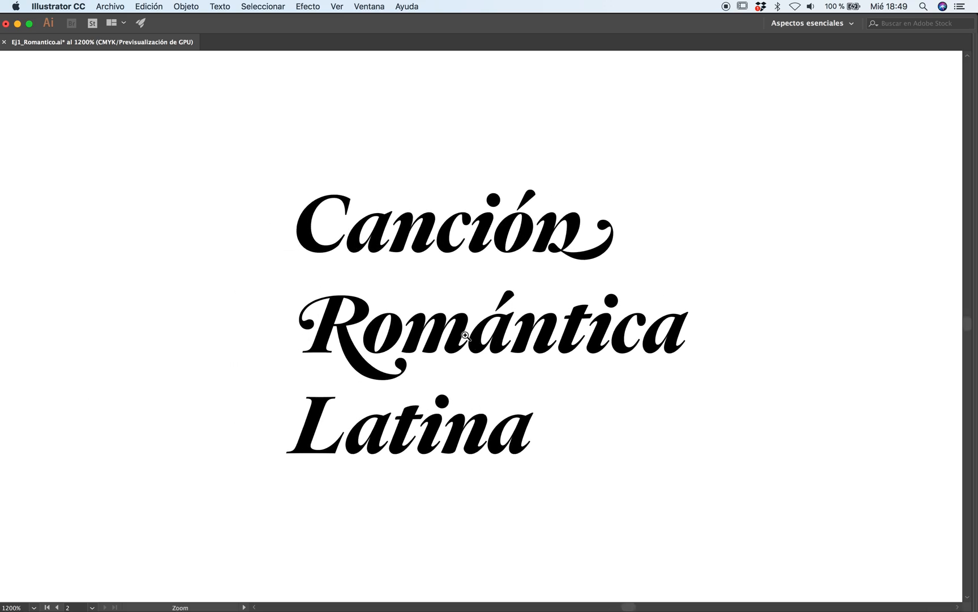
Step: Undo and reapply the title's Heldane Display Bold Italic font to compare both versions
key(super+z)
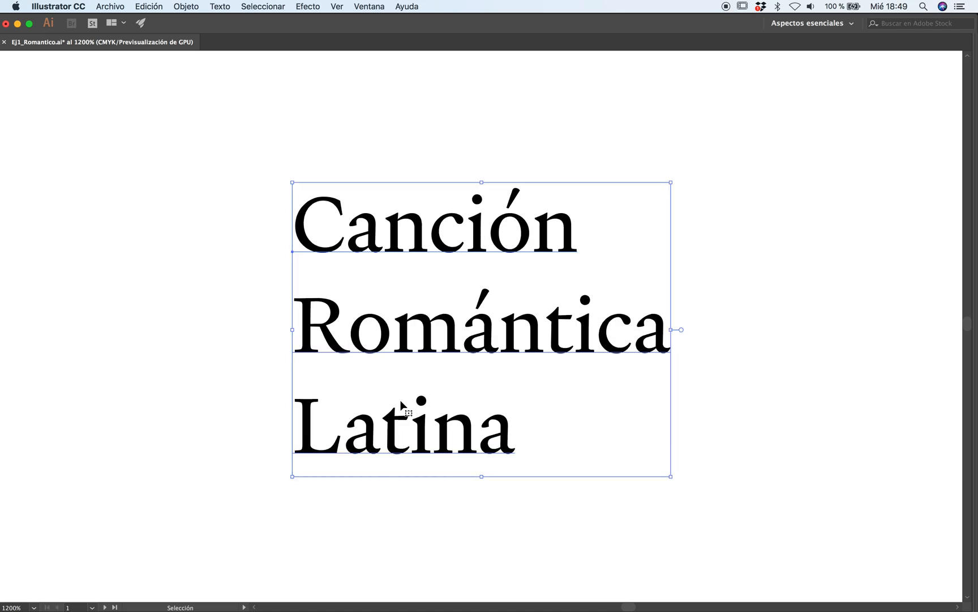
key(z)
key(Tab)
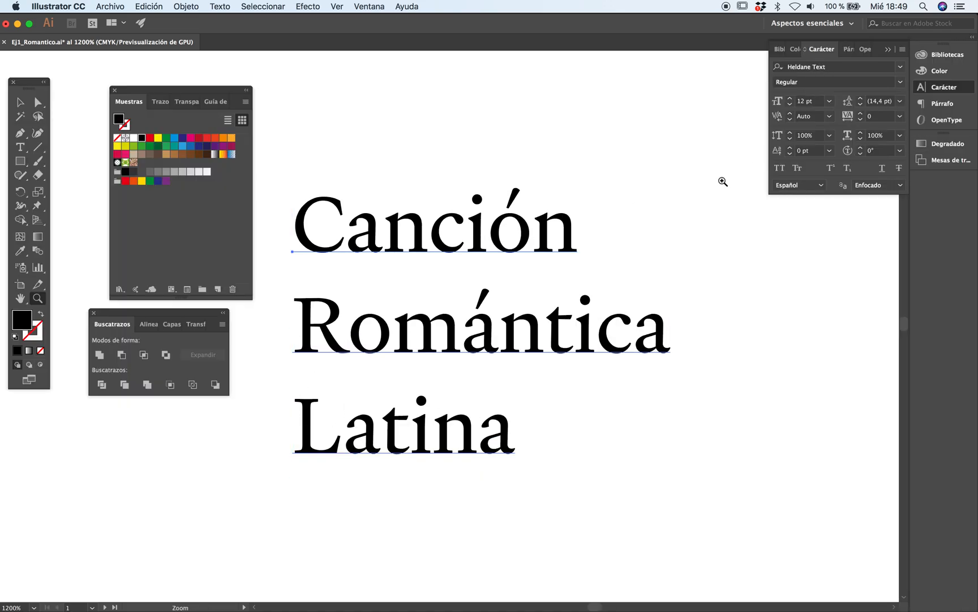
super+click(416, 426)
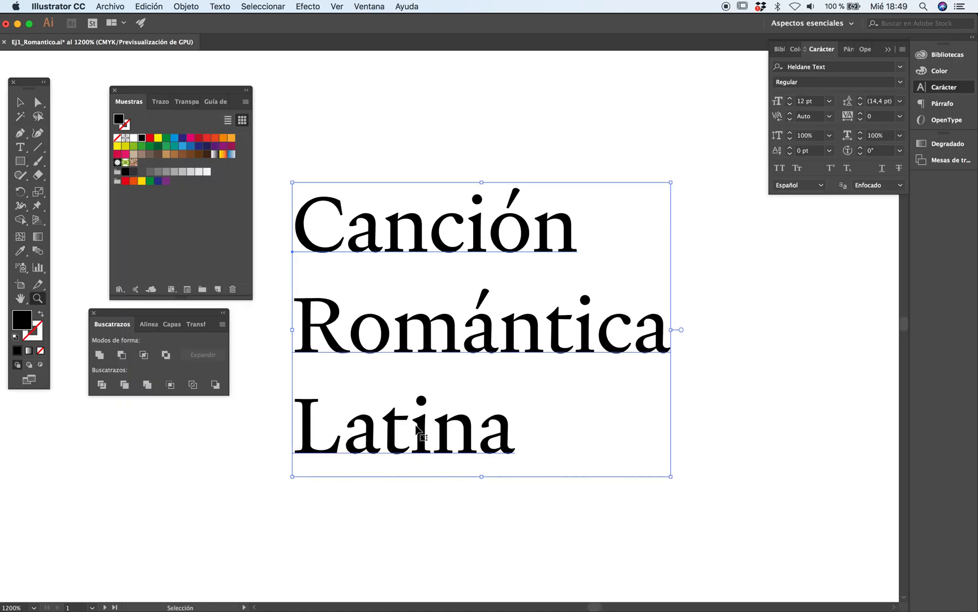
key(super+shift+s)
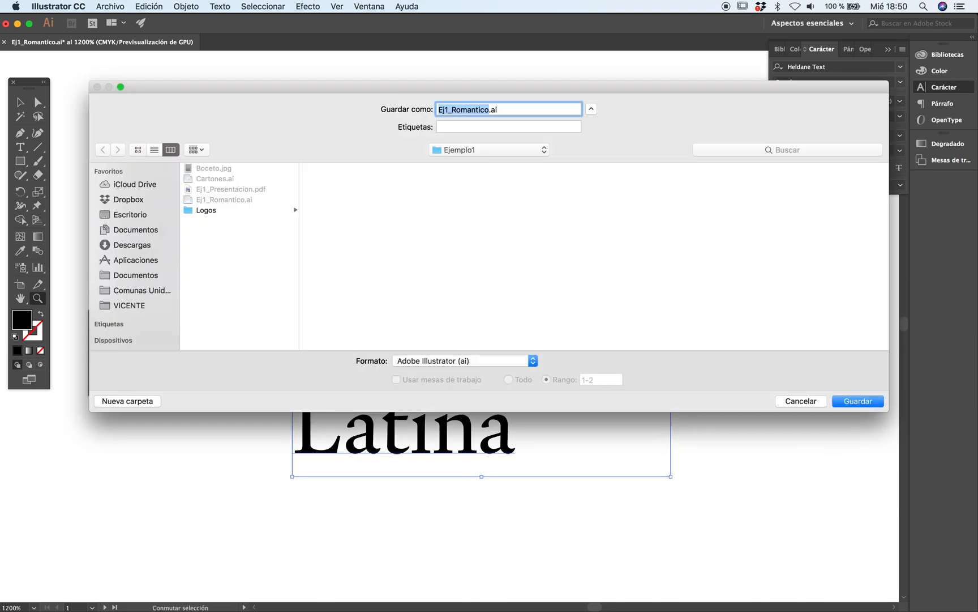
key(Escape)
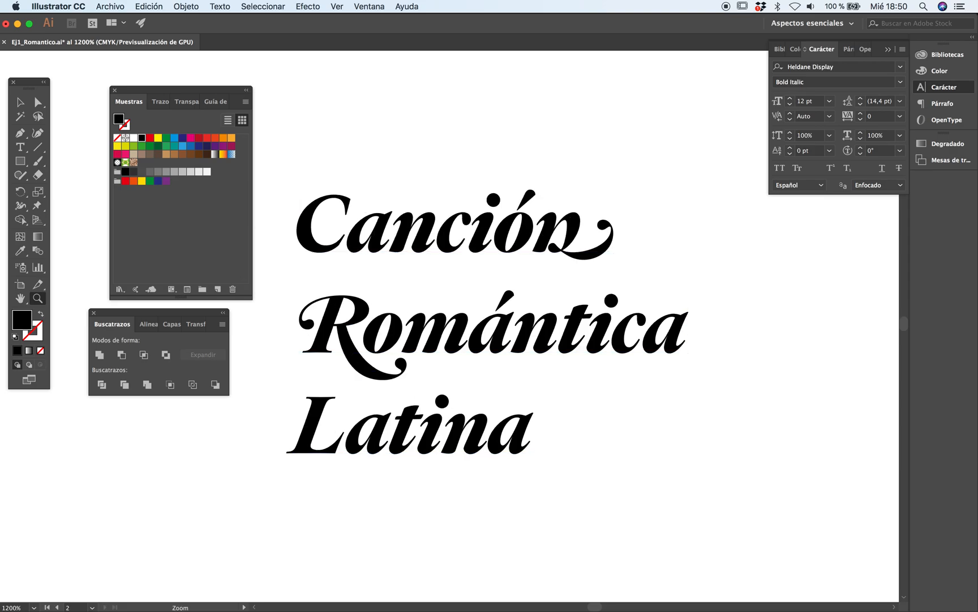
Step: Inspect the ending of "Canción" at high magnification, focusing on the swash on the final n
key(space)
drag(492, 333, 500, 313)
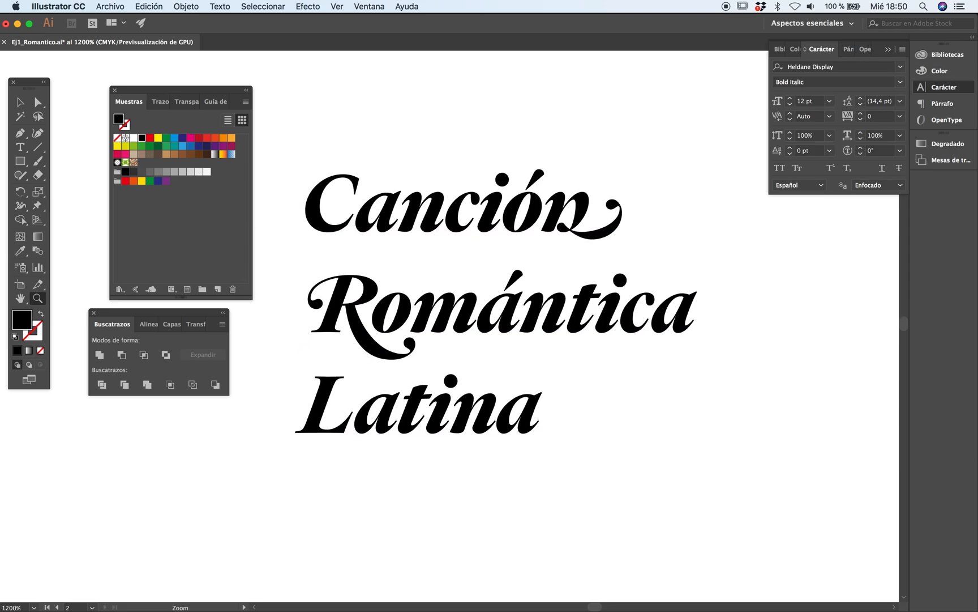
key(Tab)
key(Tab)
scroll(501, 301, left, 3)
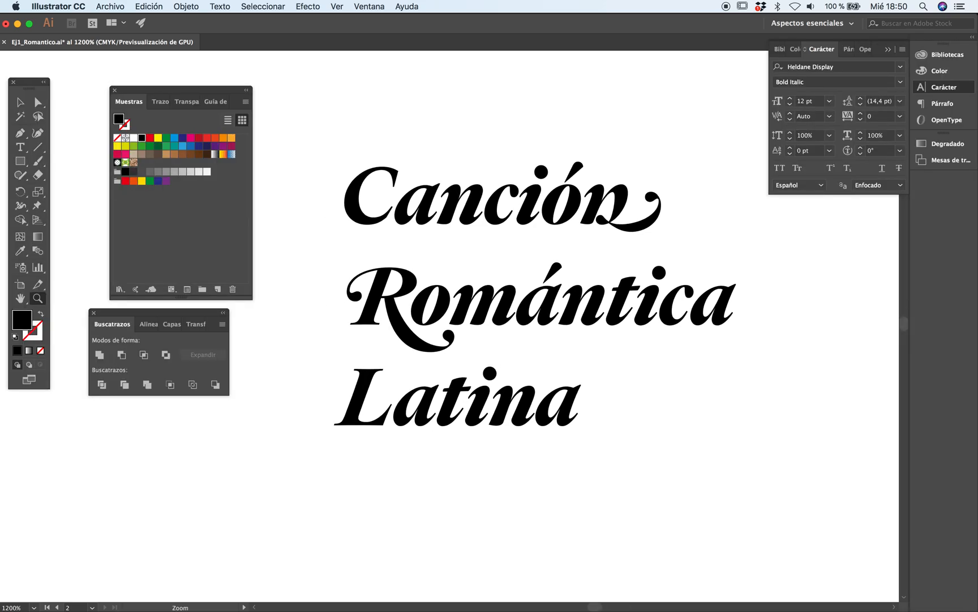
click(607, 252)
click(477, 286)
key(Tab)
click(418, 329)
click(339, 303)
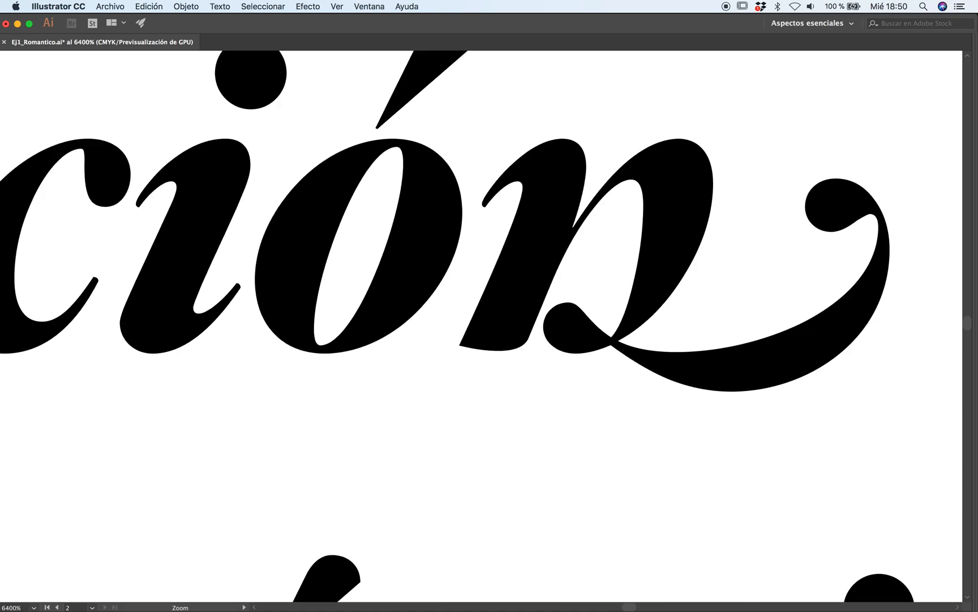
alt+click(373, 319)
alt+click(359, 370)
alt+click(370, 368)
alt+click(371, 368)
drag(371, 368, 267, 354)
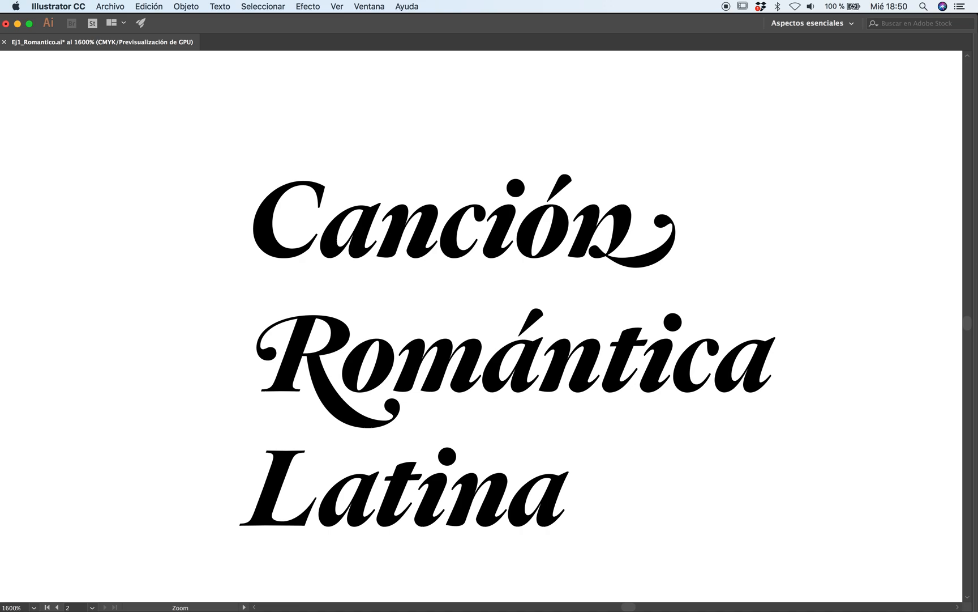
Step: Examine the swash R of "Romántica" and its fit with the neighbouring title lines
click(487, 145)
drag(331, 399, 363, 202)
alt+click(416, 322)
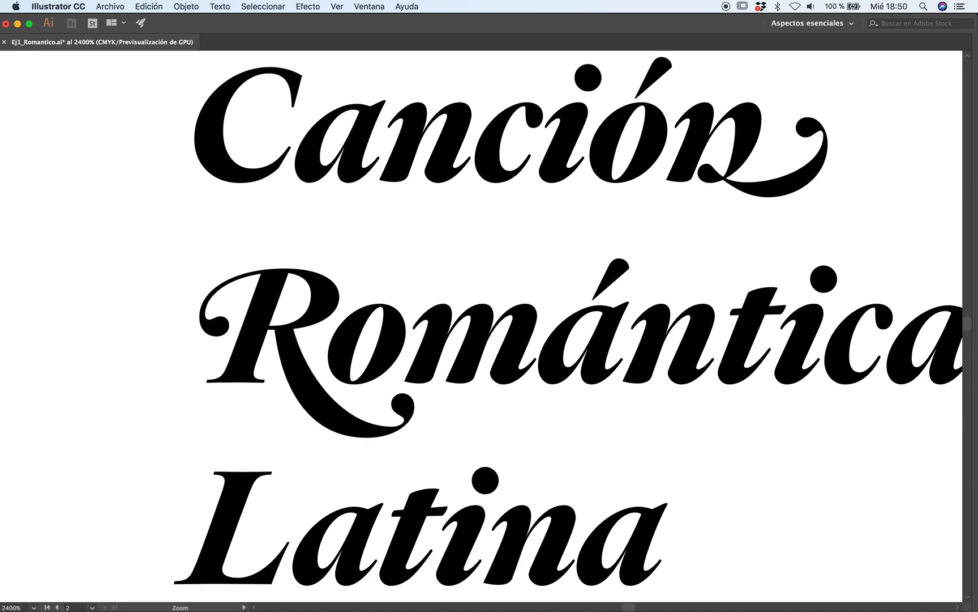
alt+click(494, 368)
drag(494, 368, 433, 307)
key(Tab)
key(Tab)
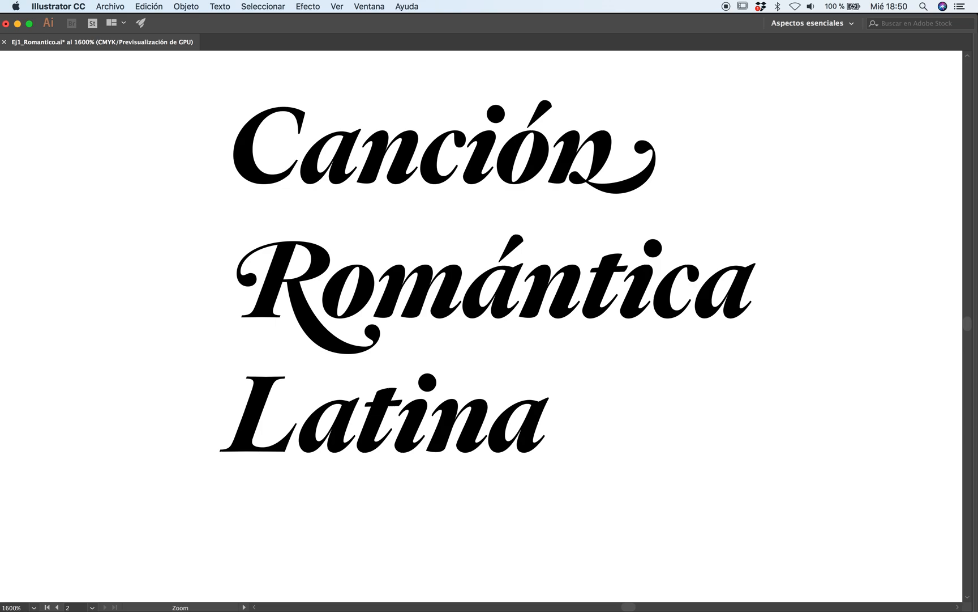
Step: Move the floating swatches and pathfinder panels clear of the title and save the document
key(Tab)
drag(433, 307, 492, 361)
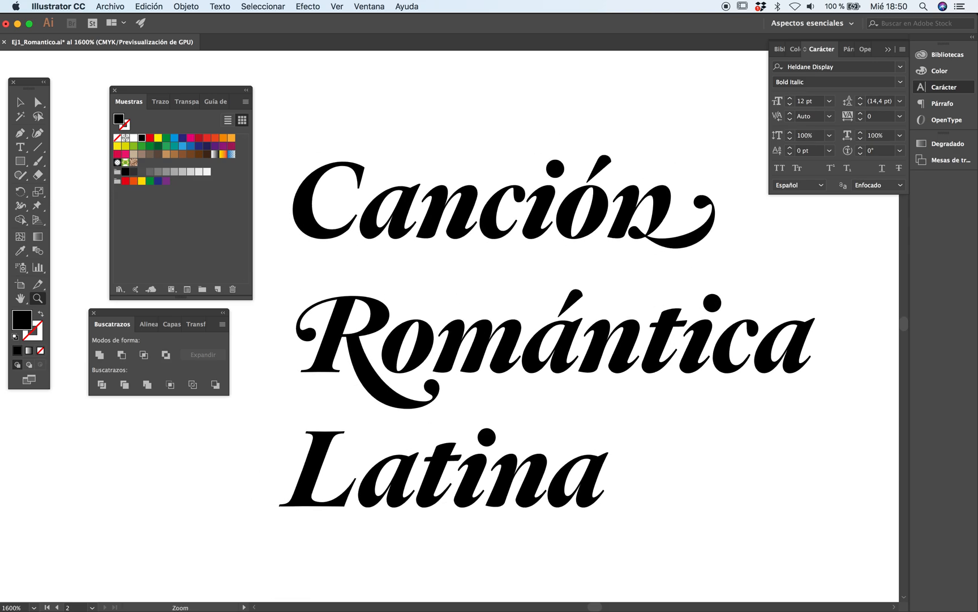
drag(175, 90, 111, 72)
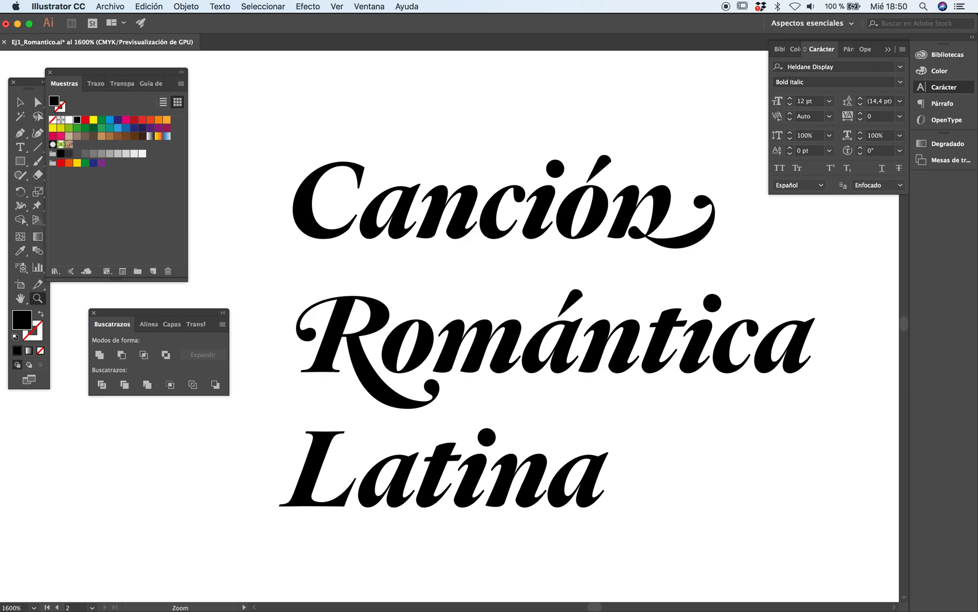
drag(159, 313, 67, 441)
drag(431, 340, 396, 342)
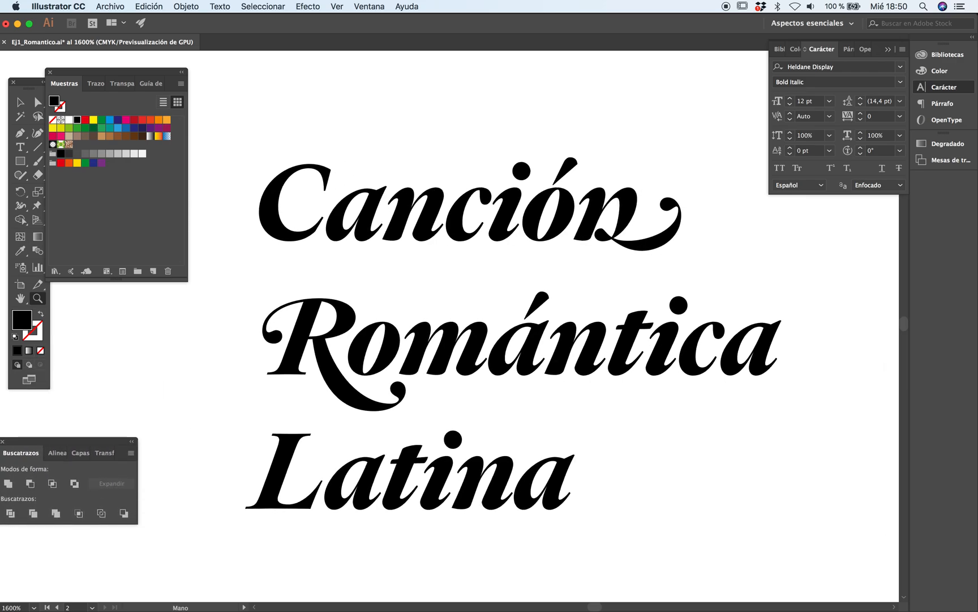
key(super+s)
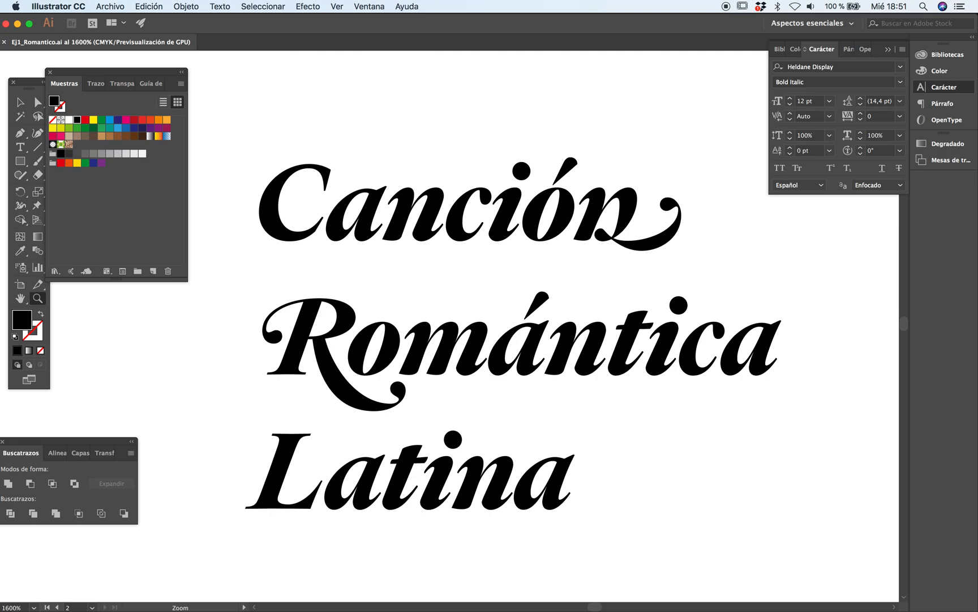
Step: Replace the swash n at the end of "Canción" with the plain n alternate
key(t)
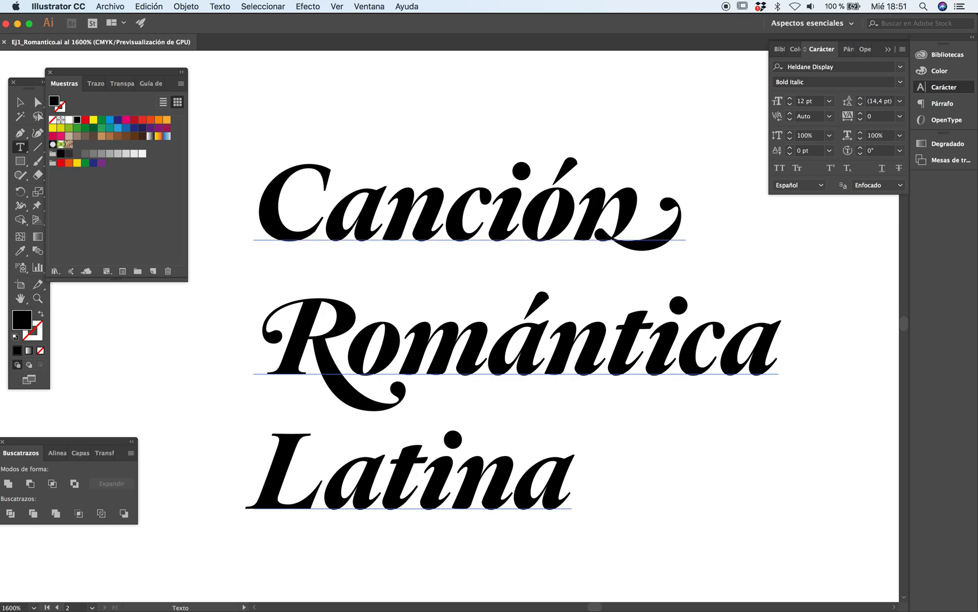
drag(576, 218, 680, 218)
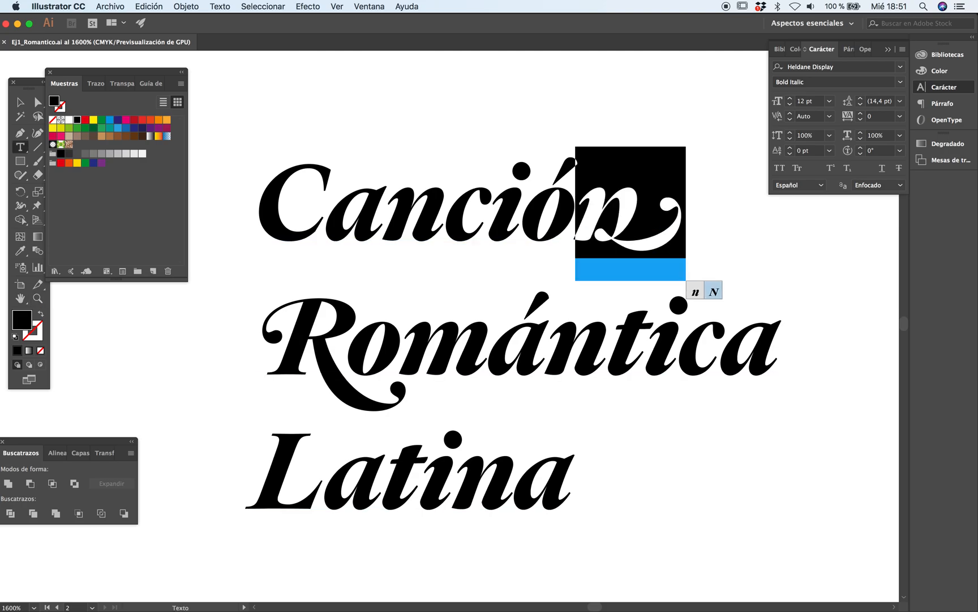
click(695, 287)
key(super+shift+a)
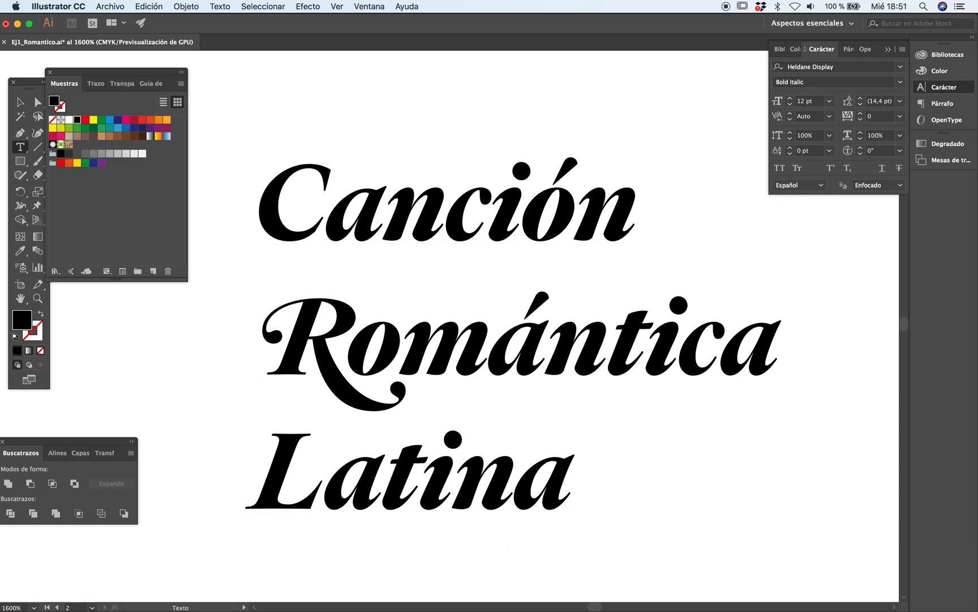
Step: Switch the final n of "Canción" back to its swash alternate
drag(636, 218, 583, 218)
click(664, 292)
key(super+shift+a)
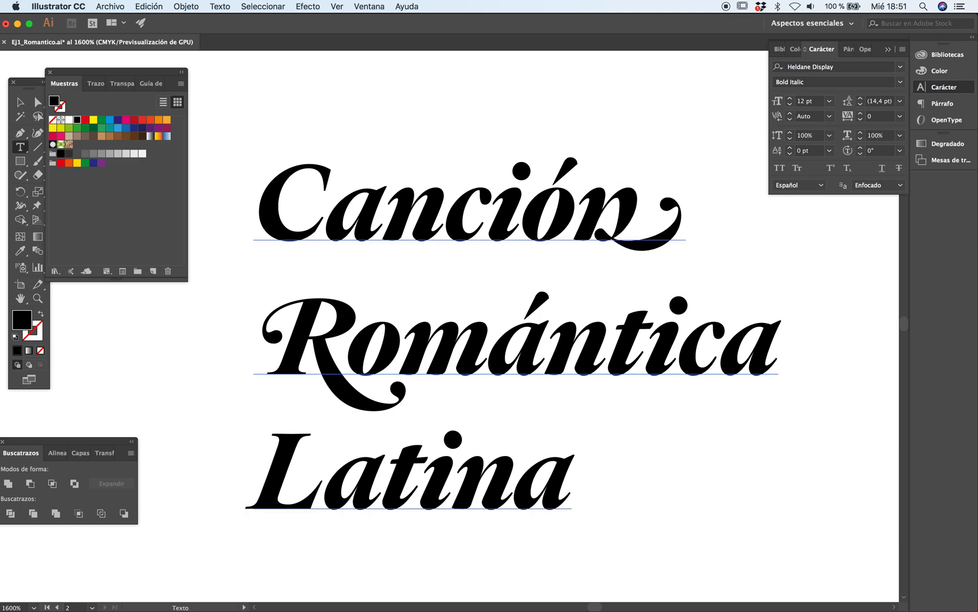
key(Escape)
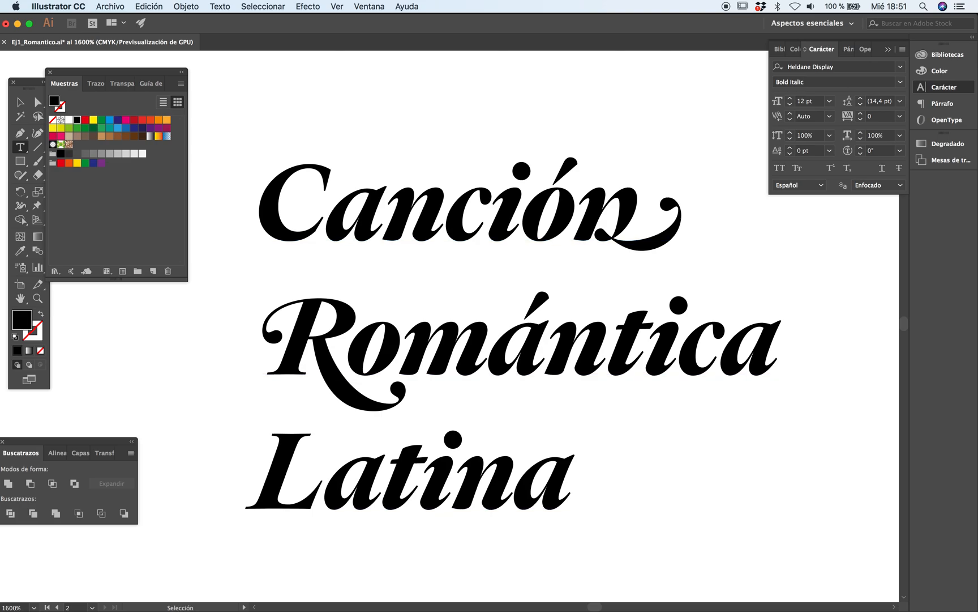
Step: Try an alternate capital A for the last letter of "Romántica" and undo the replacement
drag(723, 352, 779, 352)
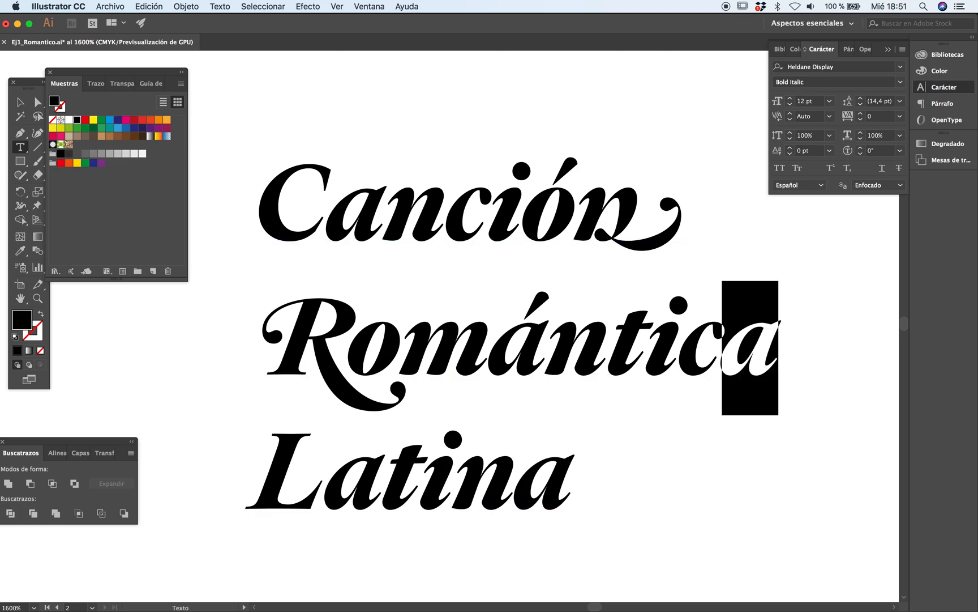
click(787, 424)
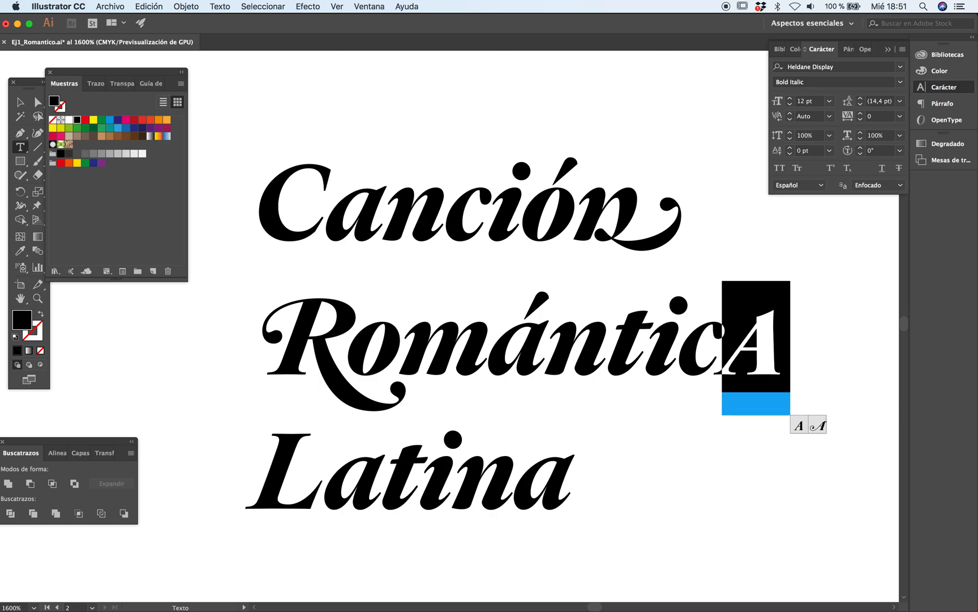
key(super+z)
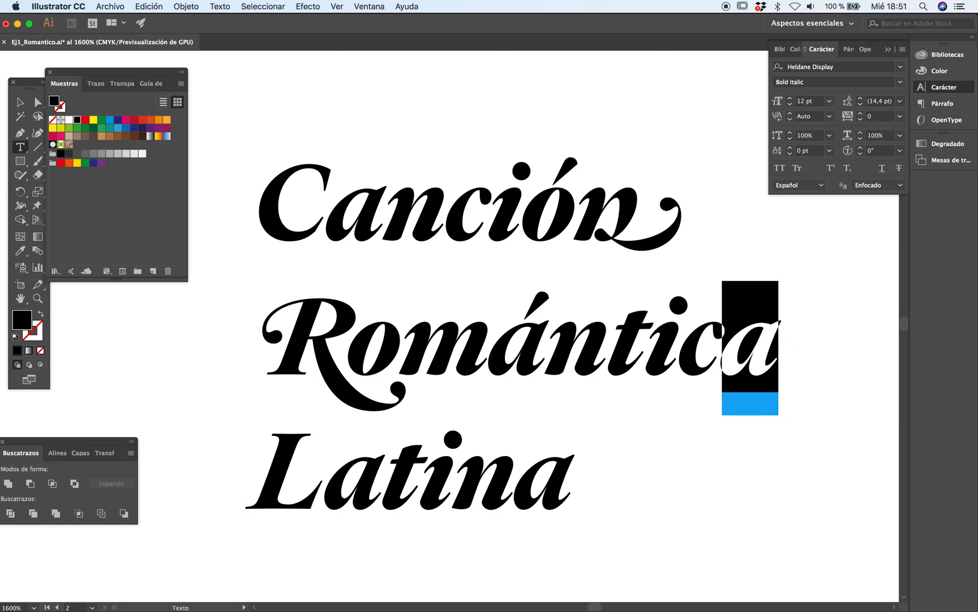
key(Escape)
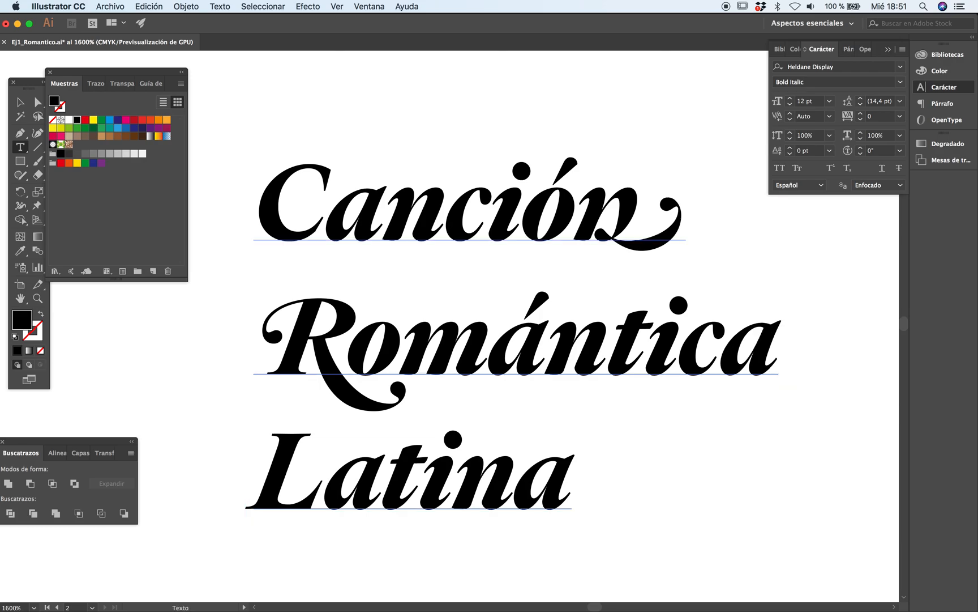
Step: Replace the swash R at the start of "Romántica" with the plain R alternate
drag(255, 353, 345, 354)
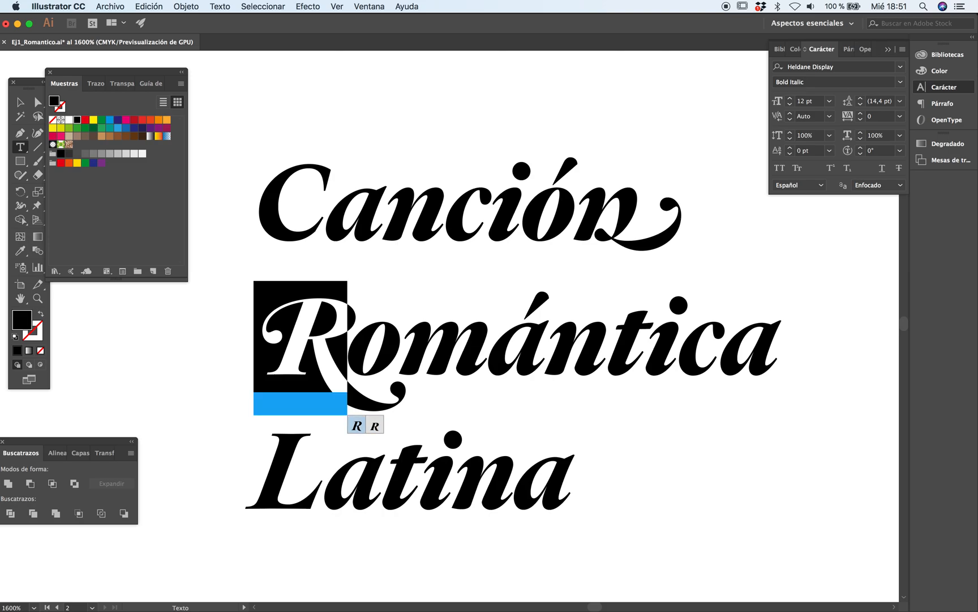
click(357, 425)
key(Escape)
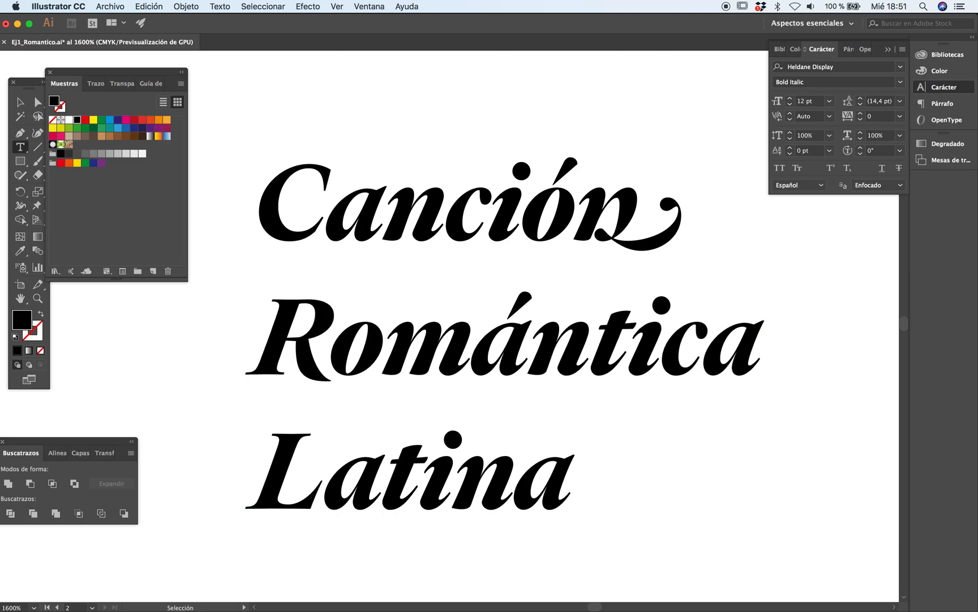
Step: Undo the plain R replacement at the start of "Romántica"
key(super+z)
scroll(518, 329, down, 2)
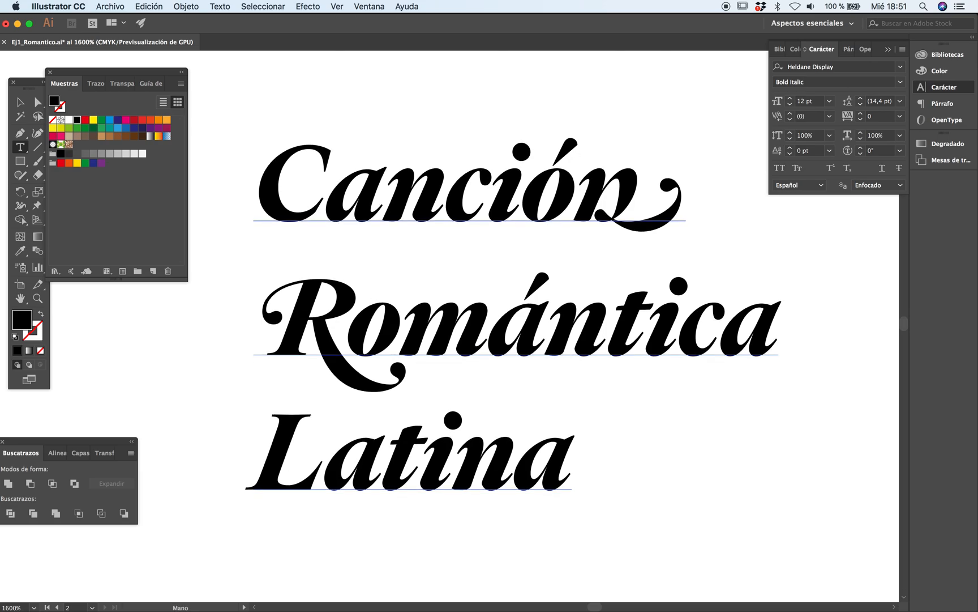
Step: Browse the full glyph set of Heldane Display Bold Italic for swash alternates, and close the glyph list
click(220, 6)
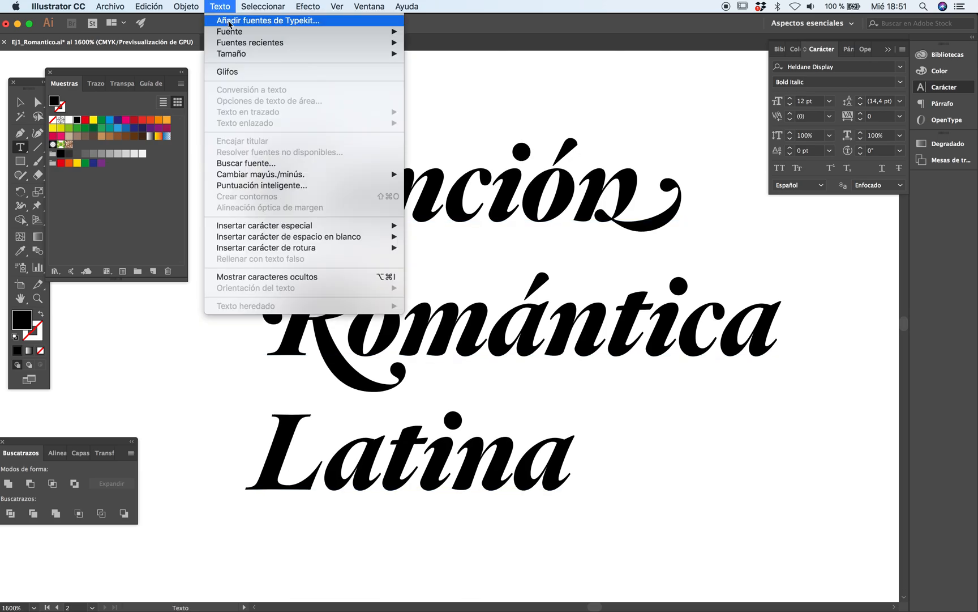
click(248, 72)
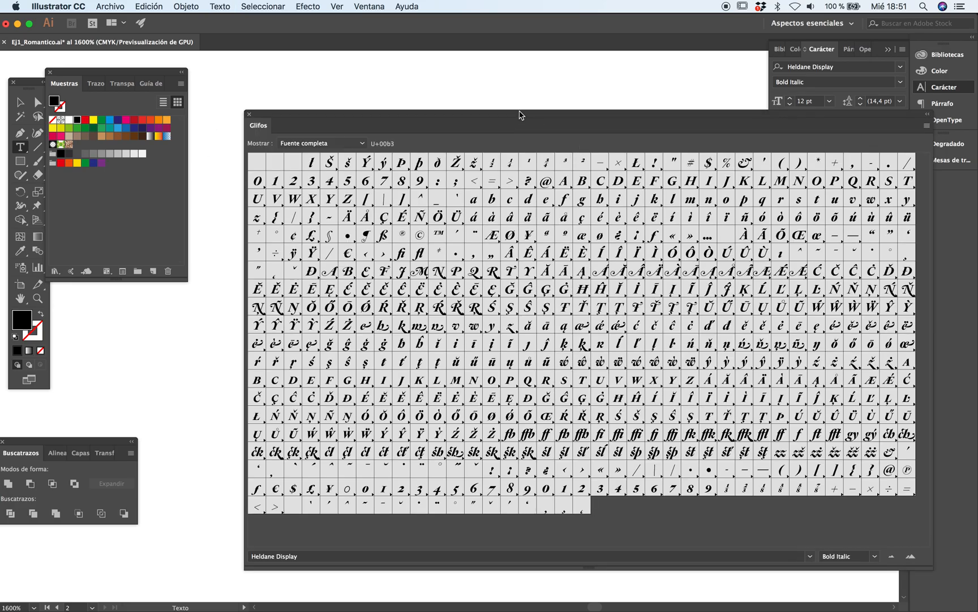
drag(520, 115, 438, 80)
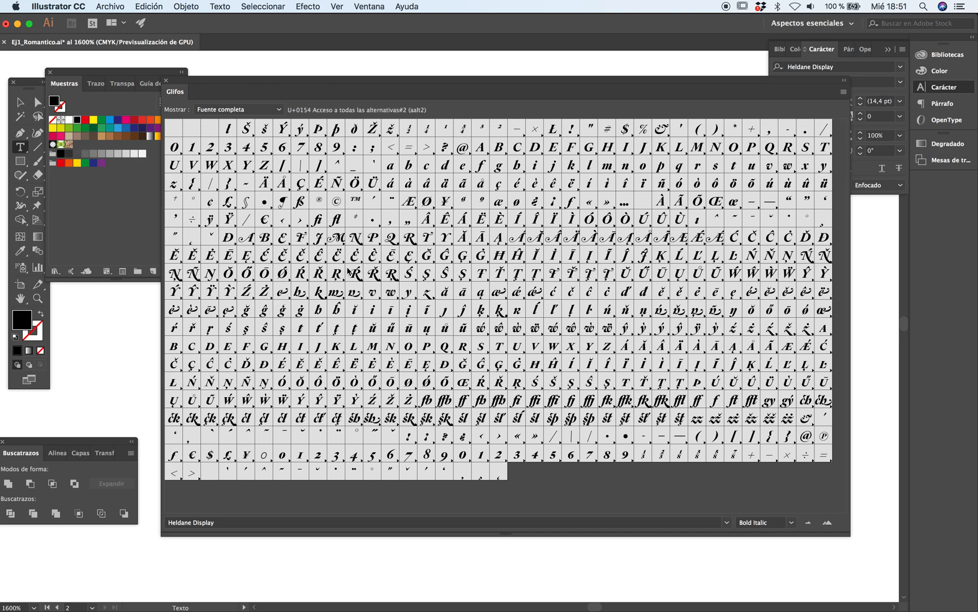
drag(390, 90, 366, 240)
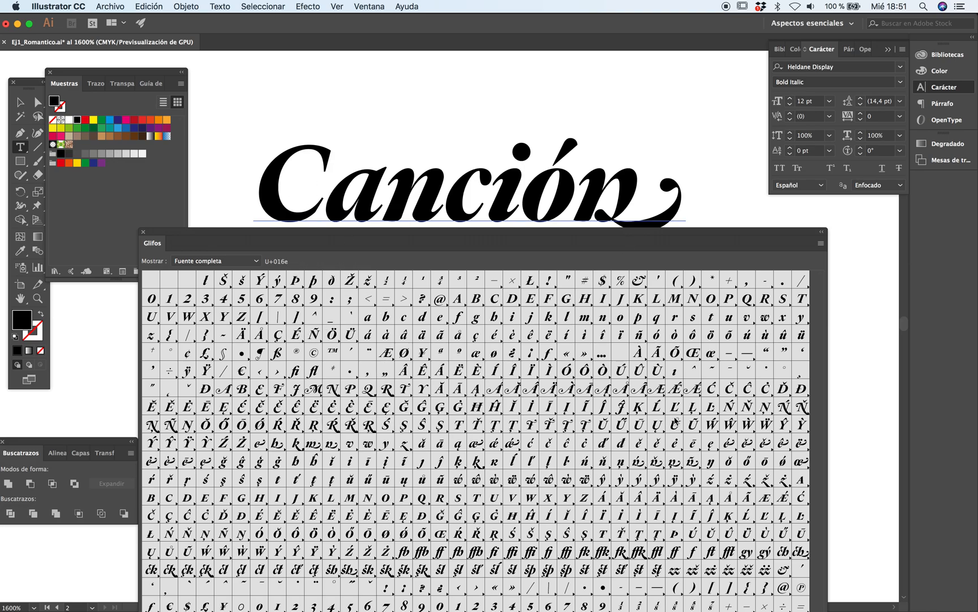
drag(271, 233, 293, 128)
click(165, 126)
Step: Review the three-line title with its swash n and swash R at several magnifications, from the whole artboard to close-up
key(z)
key(Tab)
alt+click(461, 272)
key(Tab)
drag(516, 375, 491, 329)
key(v)
click(483, 340)
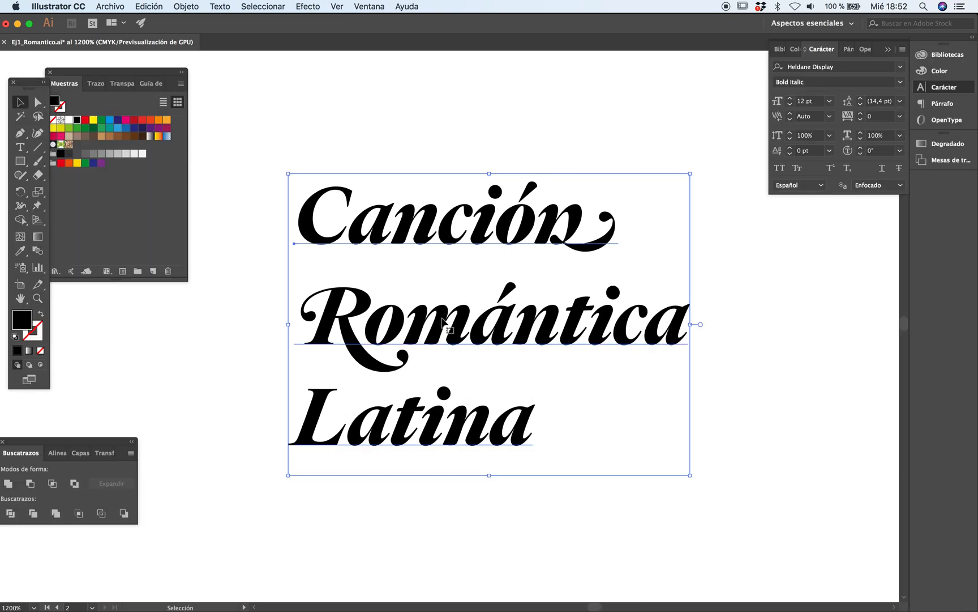
key(z)
key(Tab)
alt+click(499, 371)
alt+click(497, 372)
alt+click(495, 372)
key(Tab)
drag(491, 399, 444, 328)
super+click(461, 418)
click(460, 328)
click(457, 323)
key(Tab)
click(454, 309)
click(455, 309)
alt+click(462, 303)
alt+click(462, 303)
drag(524, 360, 448, 317)
alt+click(465, 304)
alt+click(476, 314)
alt+click(478, 317)
alt+click(479, 317)
drag(512, 391, 474, 351)
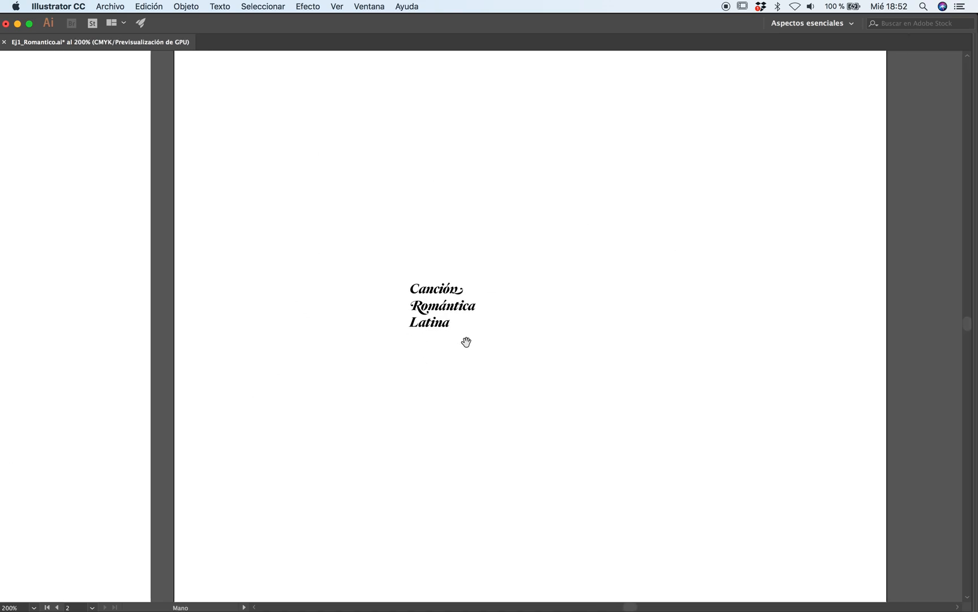
click(453, 316)
click(461, 313)
click(464, 313)
click(475, 325)
click(551, 356)
scroll(549, 384, down, 3)
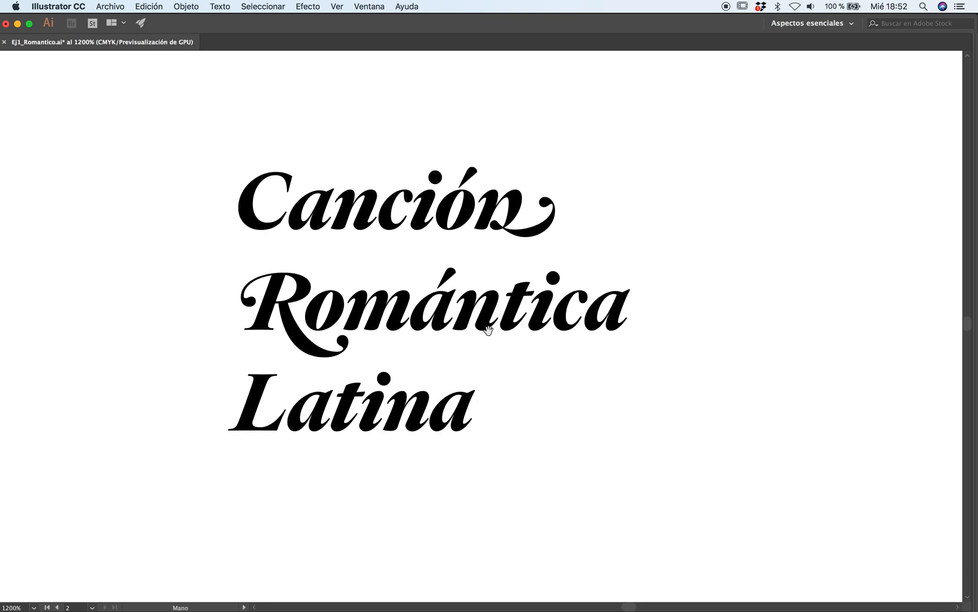
key(Tab)
scroll(478, 317, down, 1)
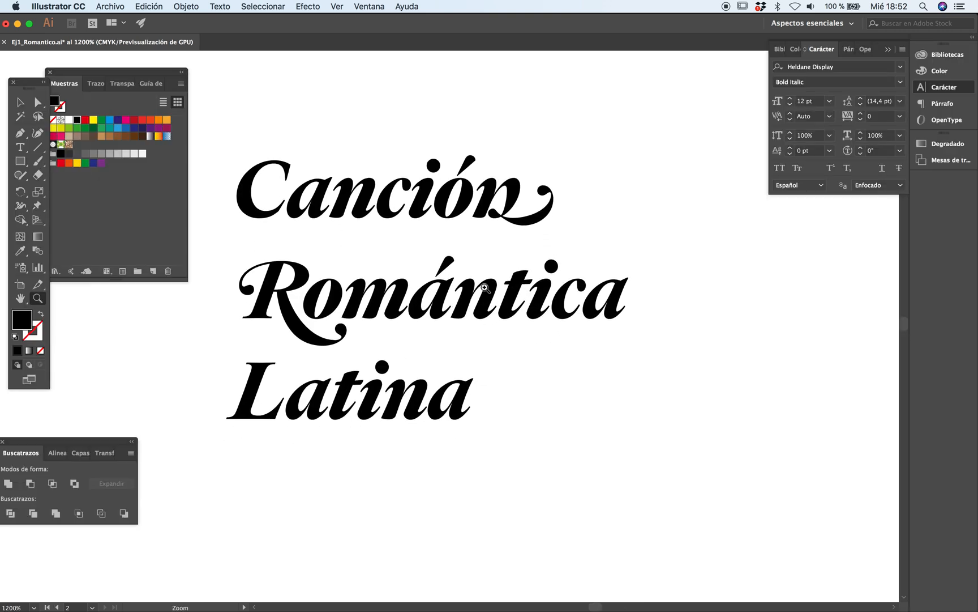
Step: Inspect how the tail of the swash R in "Romántica" relates to the space above "Latina"
key(v)
click(463, 320)
key(t)
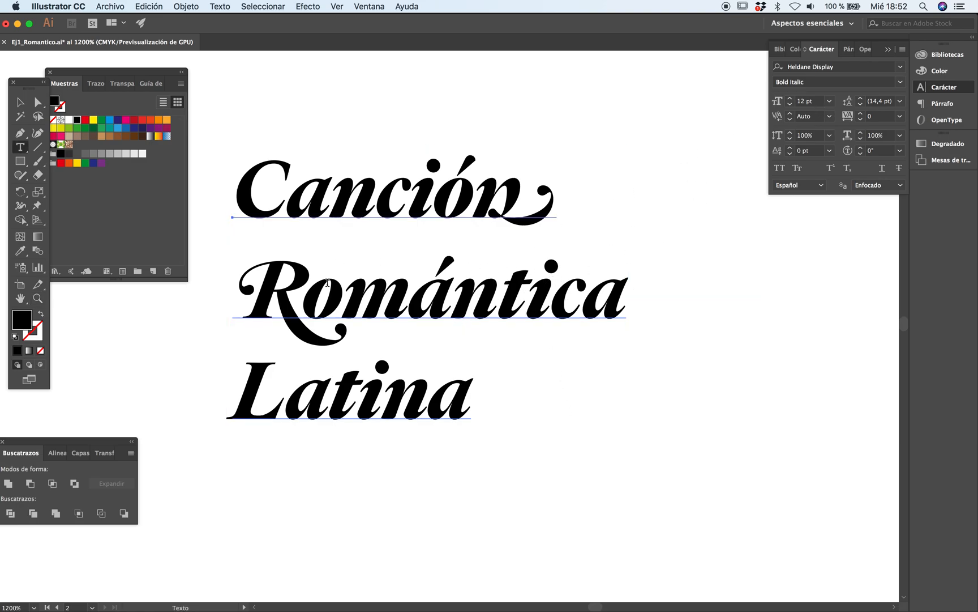
key(v)
click(506, 481)
key(z)
drag(400, 340, 493, 323)
drag(370, 313, 475, 326)
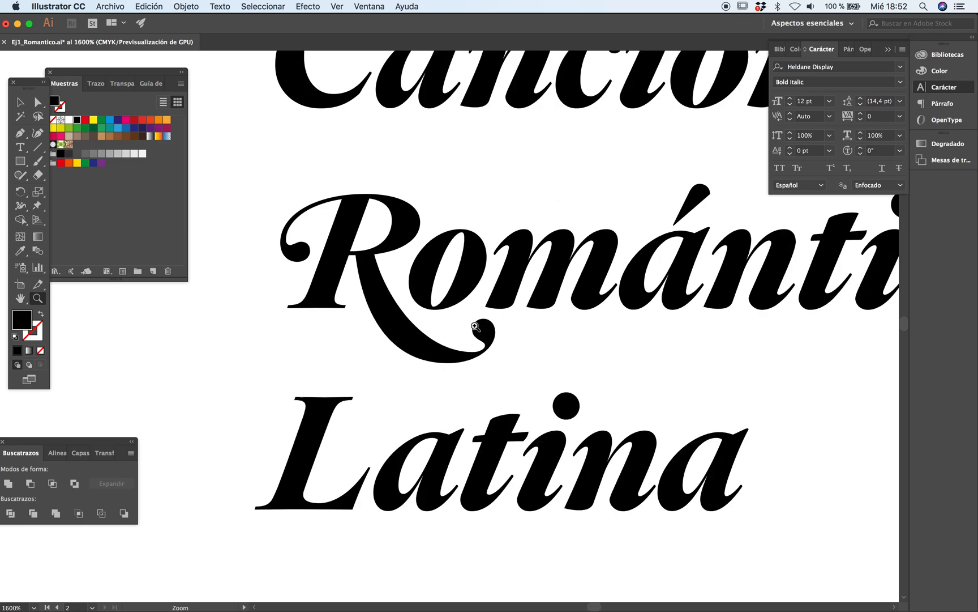
alt+click(564, 353)
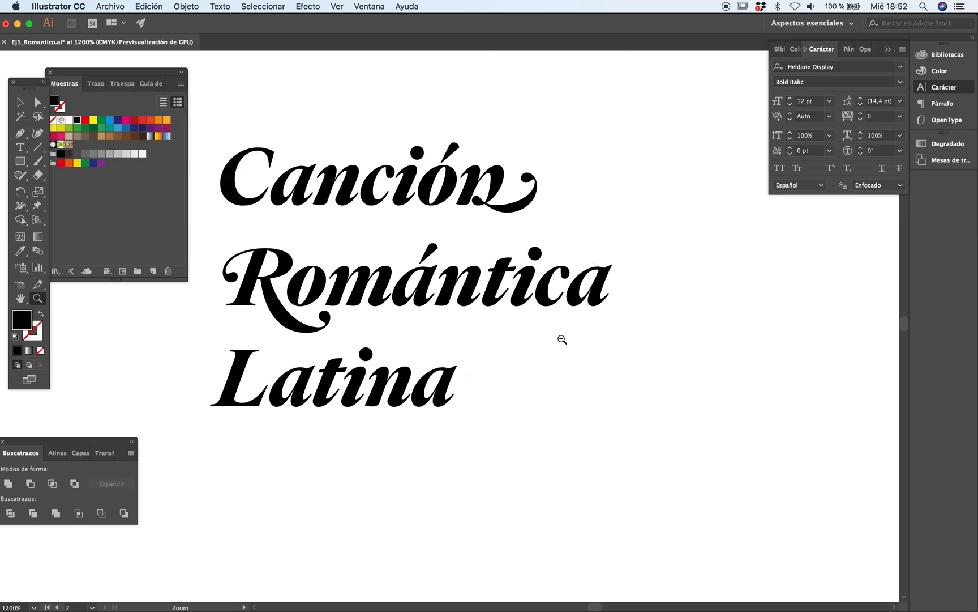
key(Tab)
click(480, 322)
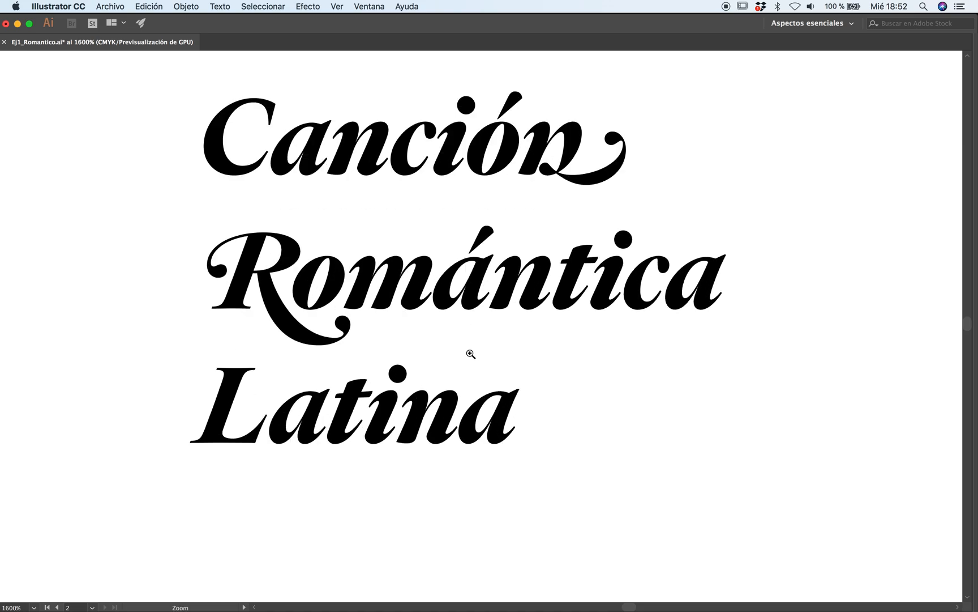
alt+click(477, 320)
drag(476, 321, 475, 308)
key(Tab)
Step: Duplicate the three-line title text beside the original
drag(453, 391, 389, 372)
key(v)
click(387, 371)
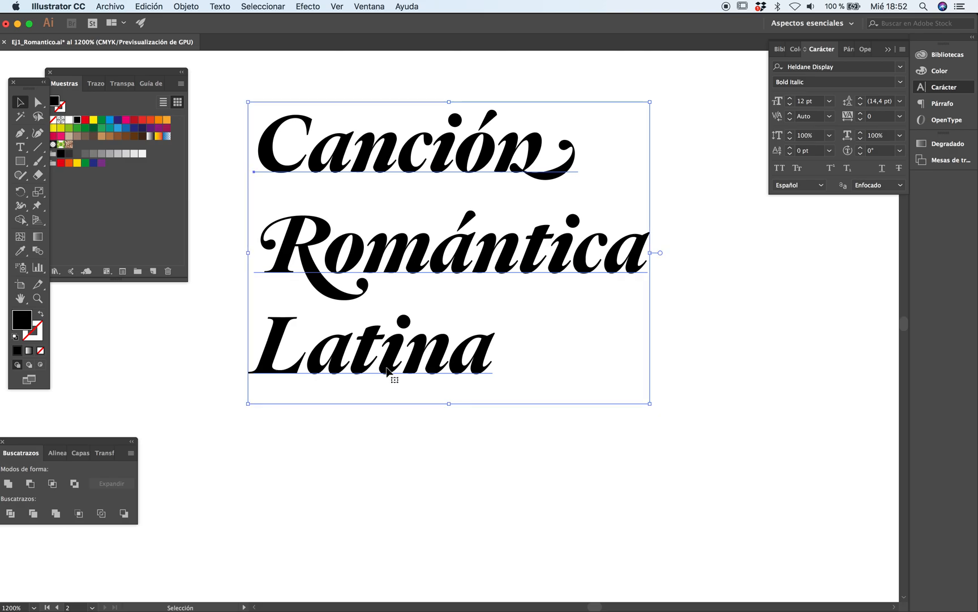
key(z)
alt+click(474, 327)
drag(469, 326, 319, 305)
key(v)
drag(273, 329, 628, 342)
click(564, 404)
Step: Convert the duplicated title text to outlines and deselect it
key(z)
click(578, 290)
drag(561, 296, 513, 278)
key(v)
click(455, 375)
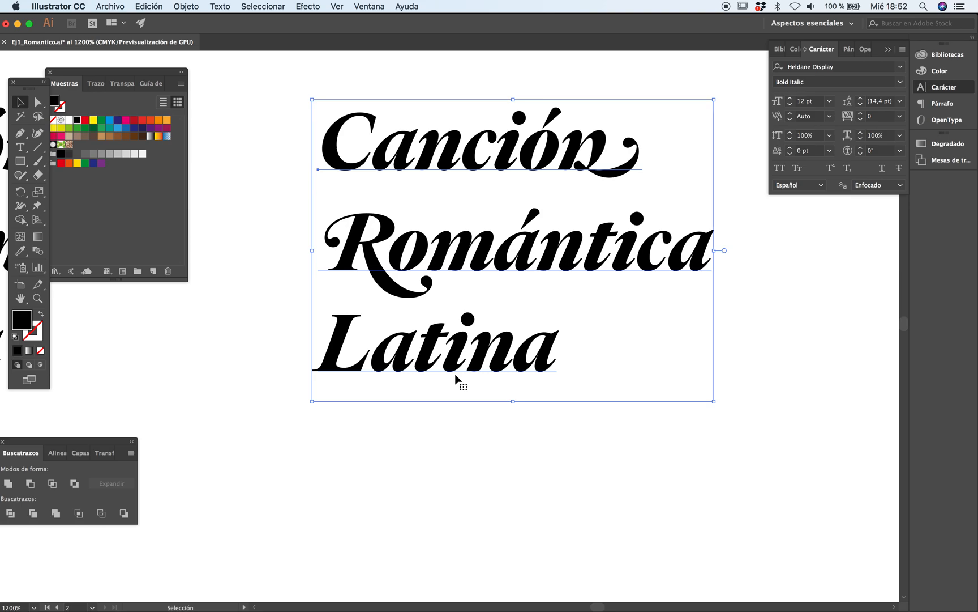
key(a)
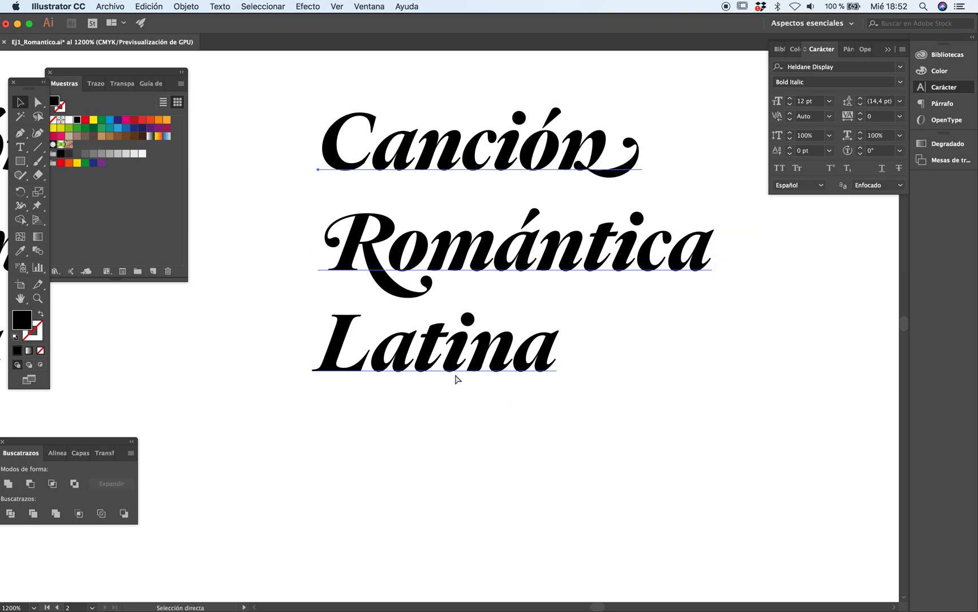
key(super+shift+o)
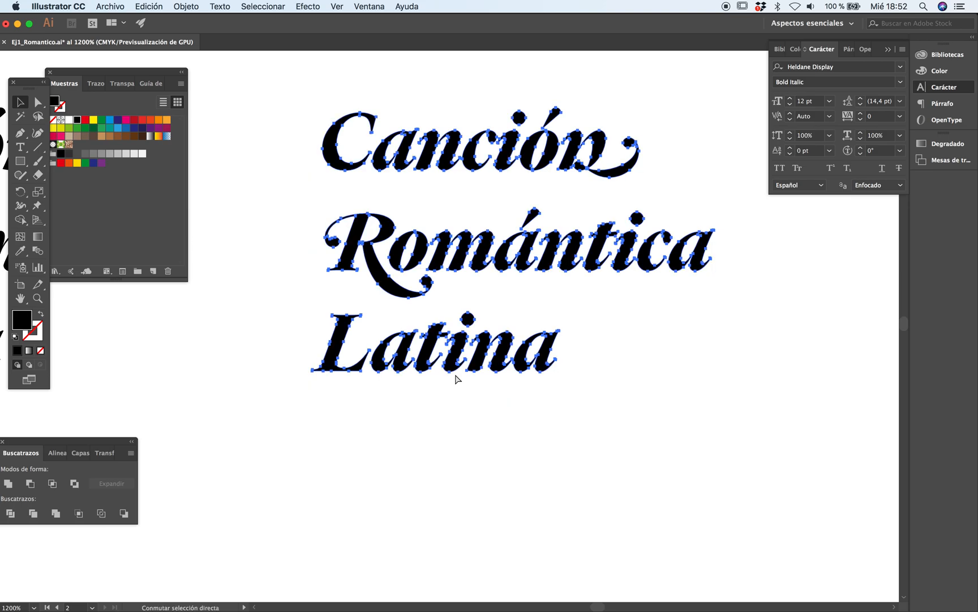
click(506, 429)
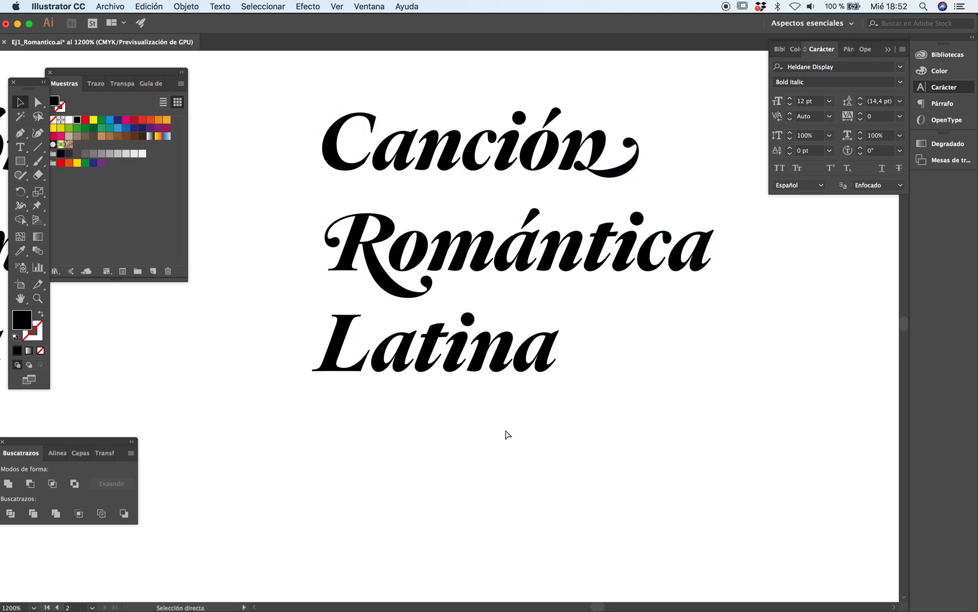
Step: Compare the outlined title in outline and preview display modes to examine its letter contours against the editable text
key(super+y)
key(super+y)
key(super+y)
key(super+y)
key(Tab)
key(z)
click(496, 343)
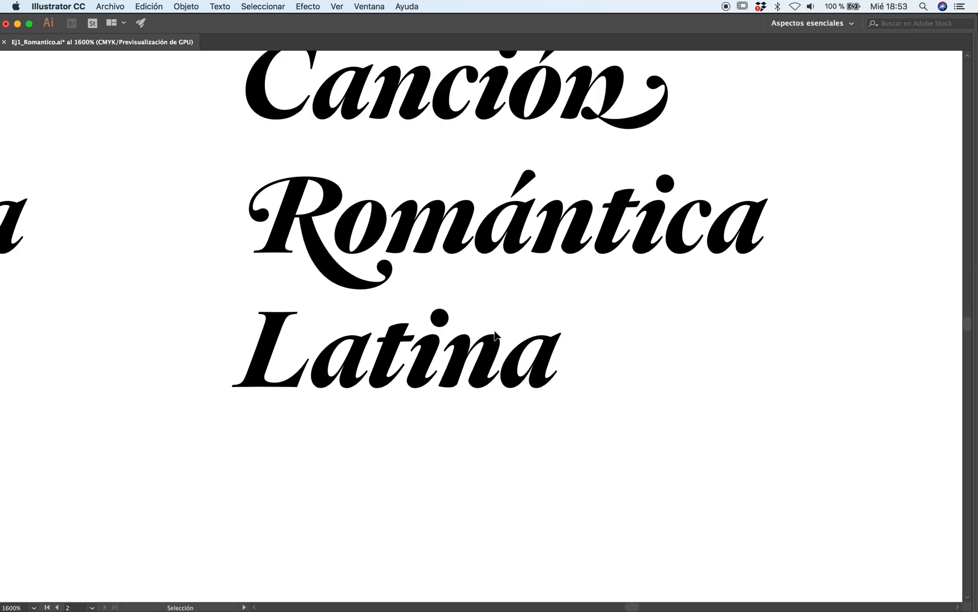
key(super+y)
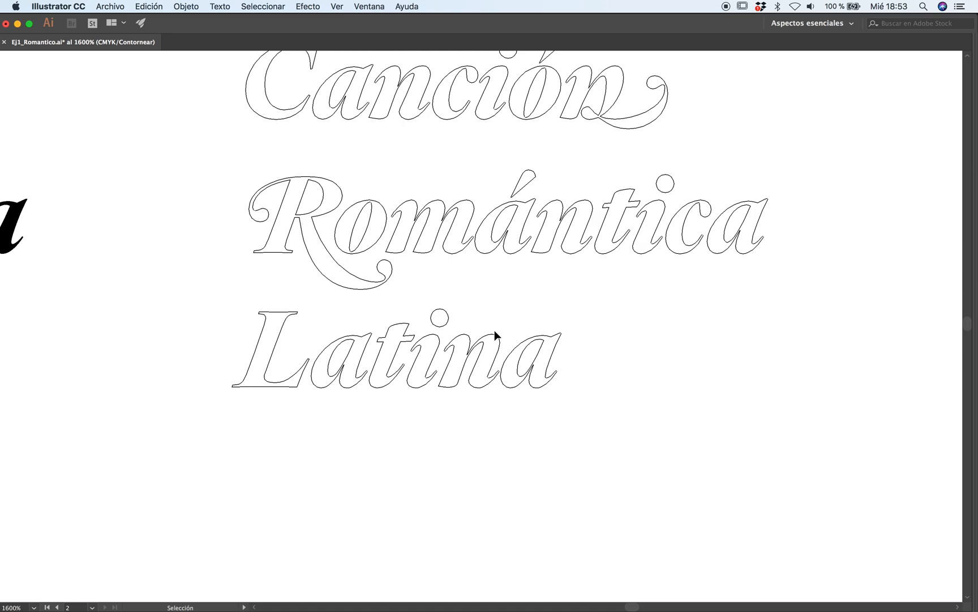
key(super+y)
key(super+y)
key(super+y)
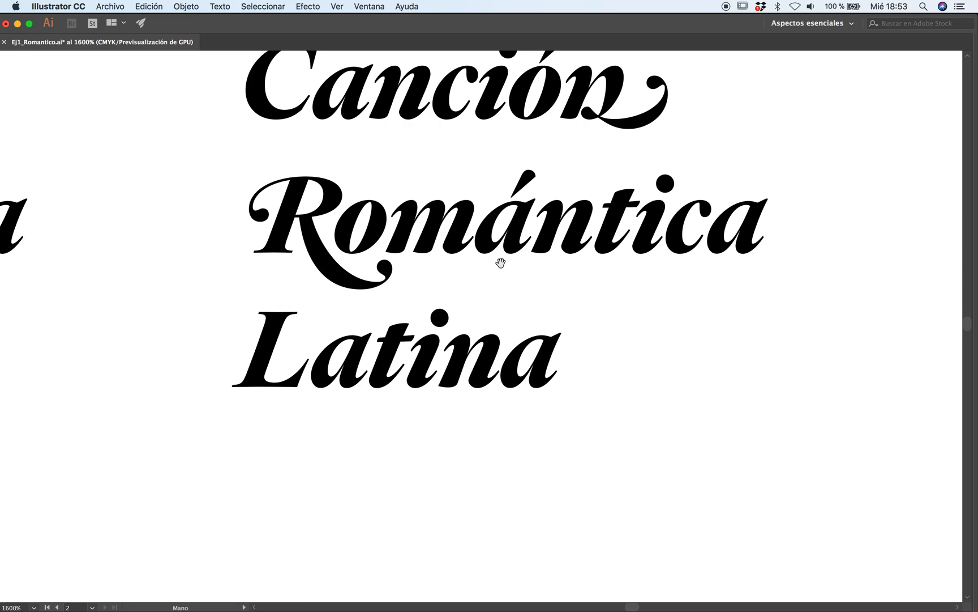
drag(498, 263, 508, 314)
key(super+y)
key(super+y)
key(super+y)
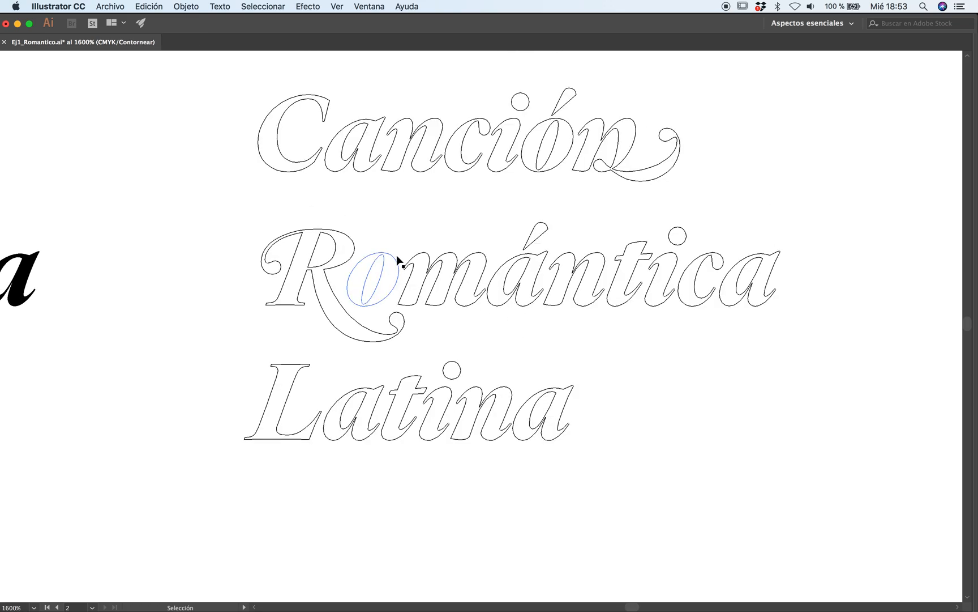
key(super+y)
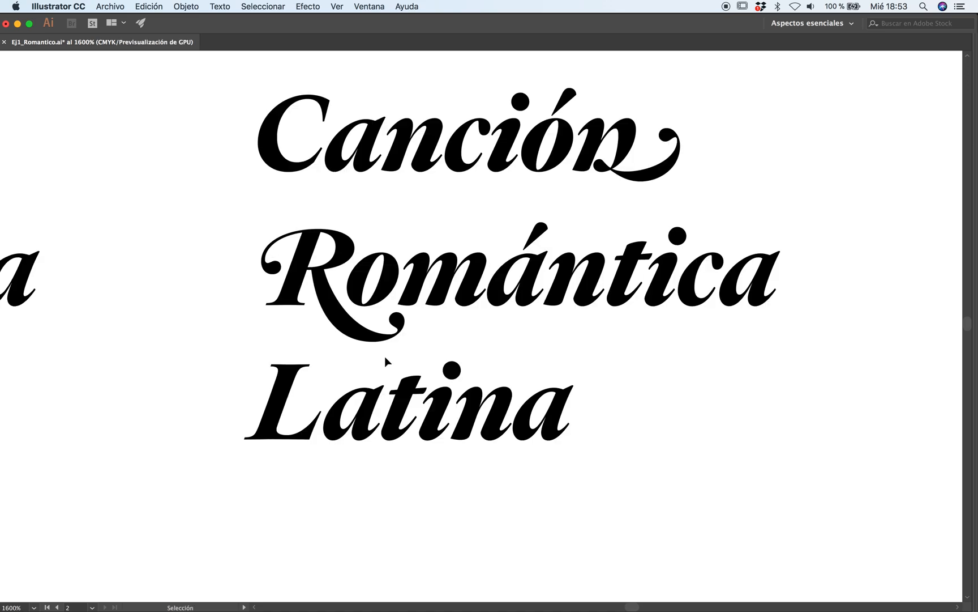
key(super+y)
key(super+y)
Step: Ungroup the outlined title and move "Latina" up and to the right, tucking it beside the swash R's tail under "Romántica"
click(345, 327)
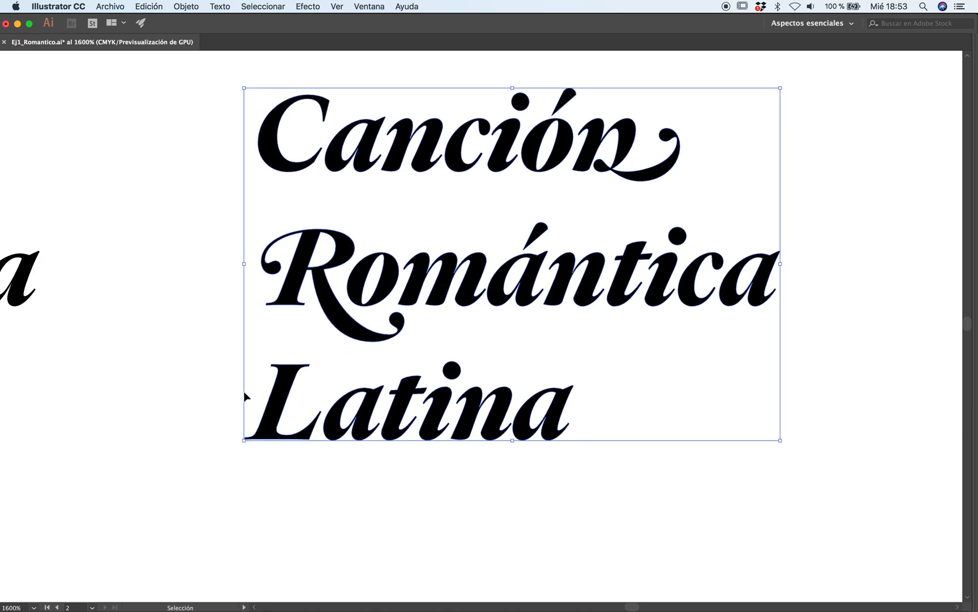
super+click(173, 400)
click(386, 342)
drag(218, 407, 295, 374)
key(a)
key(v)
drag(440, 430, 573, 435)
click(663, 462)
Step: Move the outlined word "Canción" down and slightly right so it sits close above "Romántica"
key(space)
drag(182, 145, 725, 249)
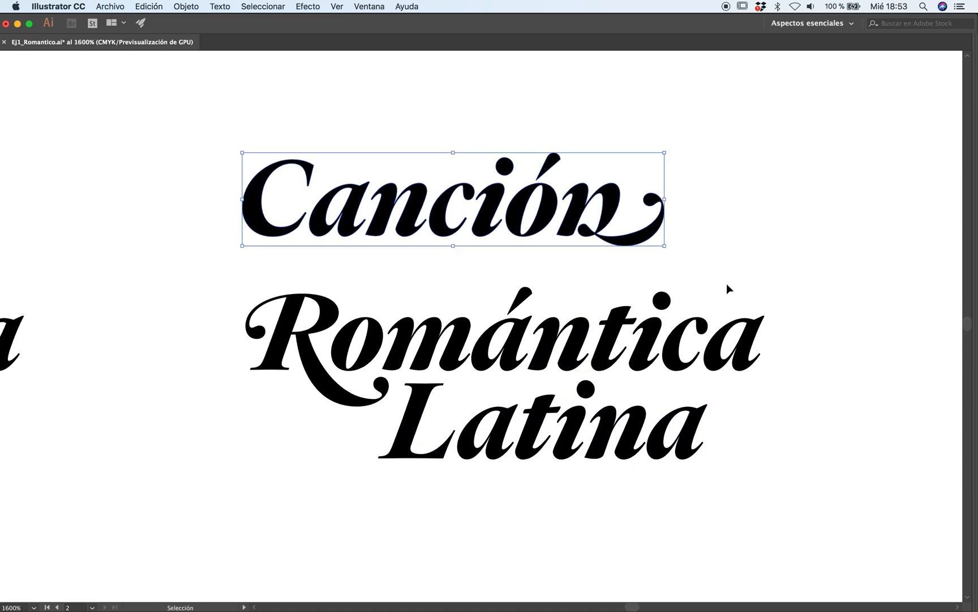
drag(622, 249, 653, 282)
key(a)
key(v)
click(791, 450)
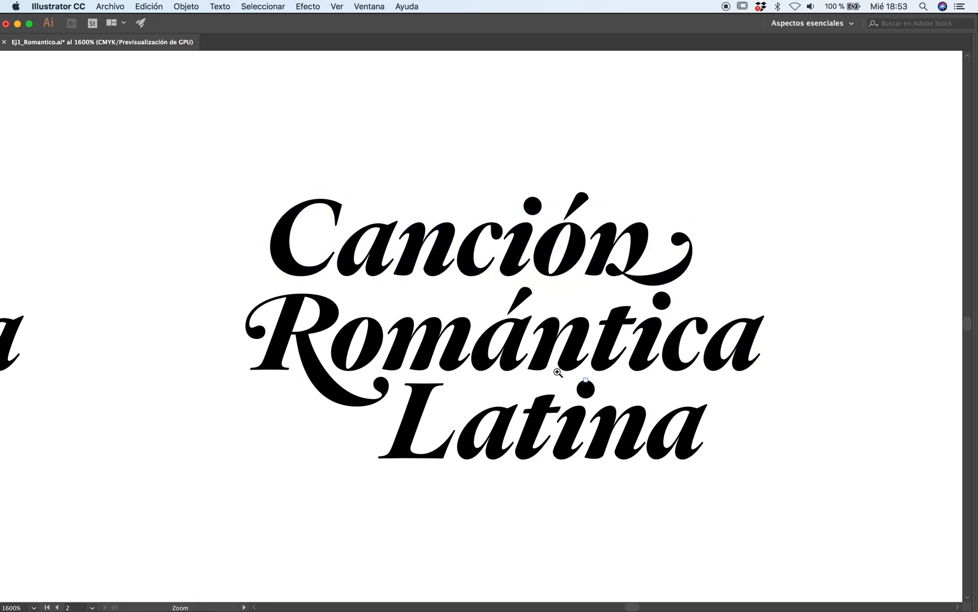
Step: Shift "Canción" left so its C starts before the swash R, and bring it slightly closer to "Romántica"
alt+super+click(516, 353)
alt+super+click(517, 353)
alt+super+click(520, 353)
alt+super+click(520, 352)
drag(448, 335, 502, 360)
super+click(464, 325)
super+click(463, 321)
super+click(469, 319)
super+click(473, 318)
super+click(499, 321)
drag(710, 297, 575, 288)
drag(731, 228, 650, 229)
click(854, 238)
Step: Examine the stacked title's line spacing and word alignment at several magnifications
alt+super+click(486, 320)
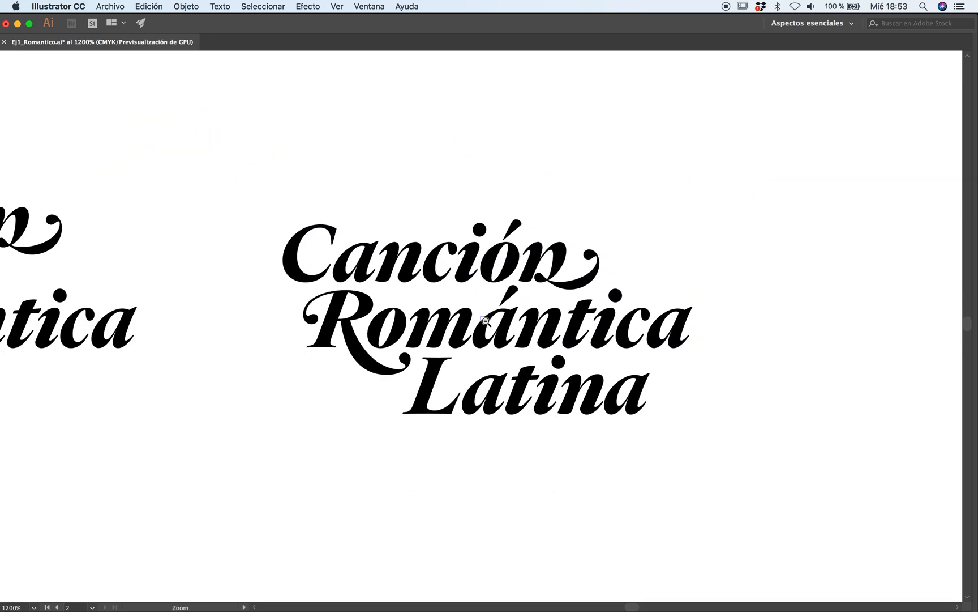
alt+super+click(486, 321)
alt+super+click(490, 328)
alt+super+click(492, 334)
super+click(479, 353)
super+click(461, 322)
super+click(466, 301)
super+click(470, 303)
super+click(472, 301)
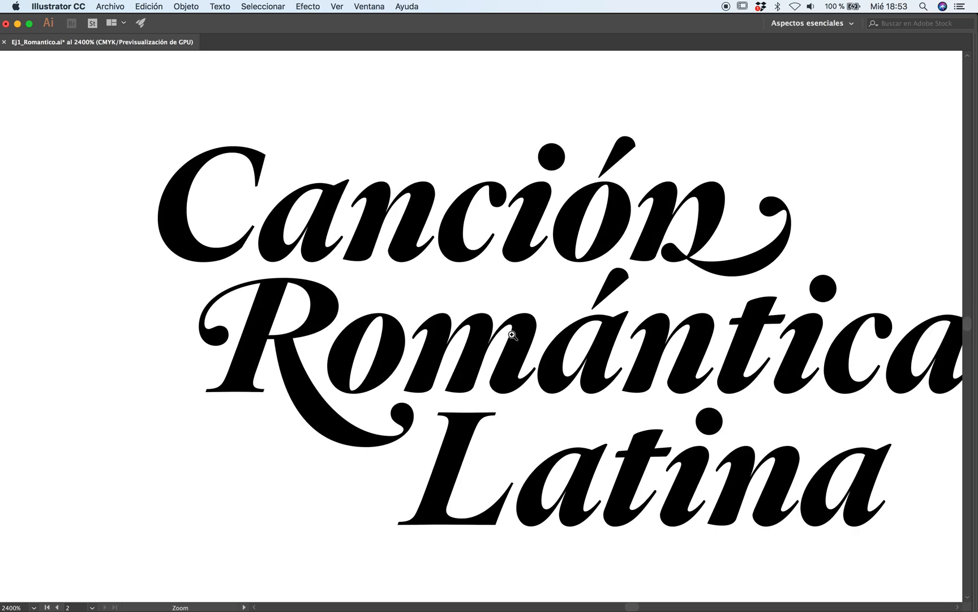
super+click(546, 351)
drag(549, 346, 542, 363)
alt+super+click(472, 320)
super+click(406, 298)
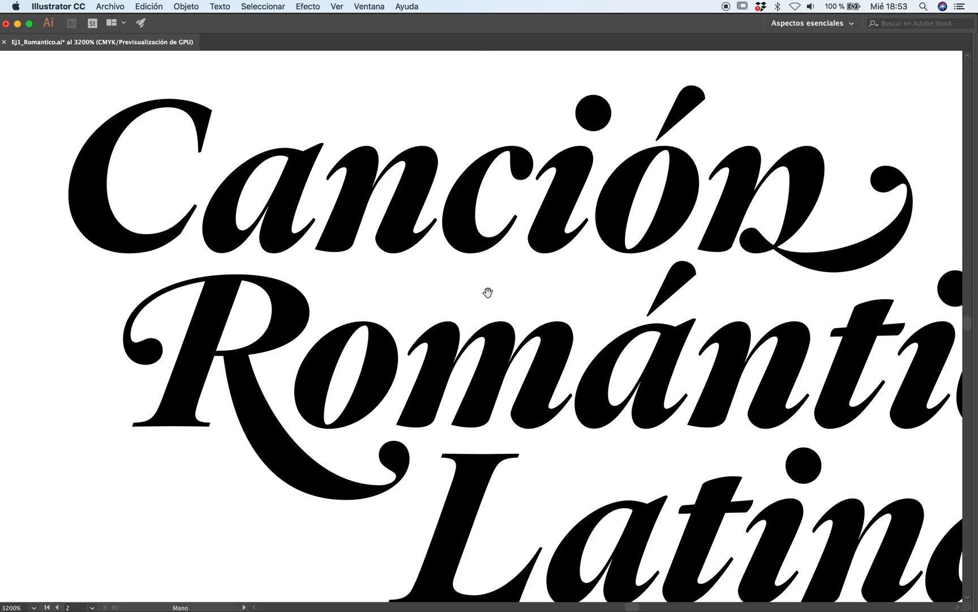
Step: Nudge "Canción" slightly right and down towards "Romántica", and check the whole composition
alt+super+click(488, 292)
super+click(543, 279)
super+click(566, 277)
drag(675, 236, 655, 241)
click(520, 298)
alt+super+click(473, 317)
alt+super+click(470, 325)
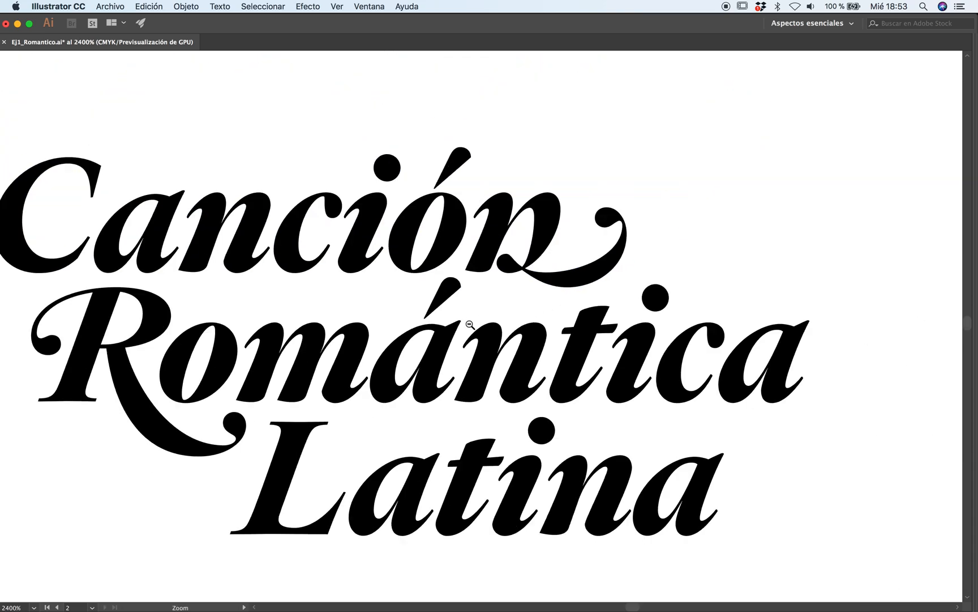
alt+super+click(470, 327)
alt+super+click(469, 329)
Step: Draw a spacing-gauge rectangle from the baseline of "Canción" down to the top of the lowercase letters in "Romántica"
drag(447, 371, 495, 322)
super+click(481, 326)
super+click(471, 323)
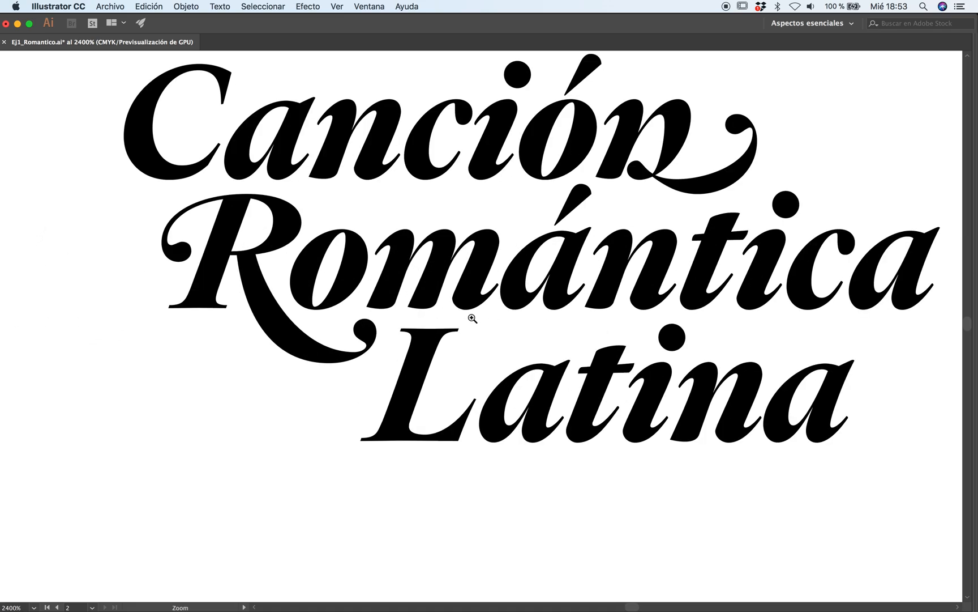
super+click(477, 318)
super+click(528, 229)
super+click(528, 226)
super+click(503, 313)
drag(444, 363, 443, 302)
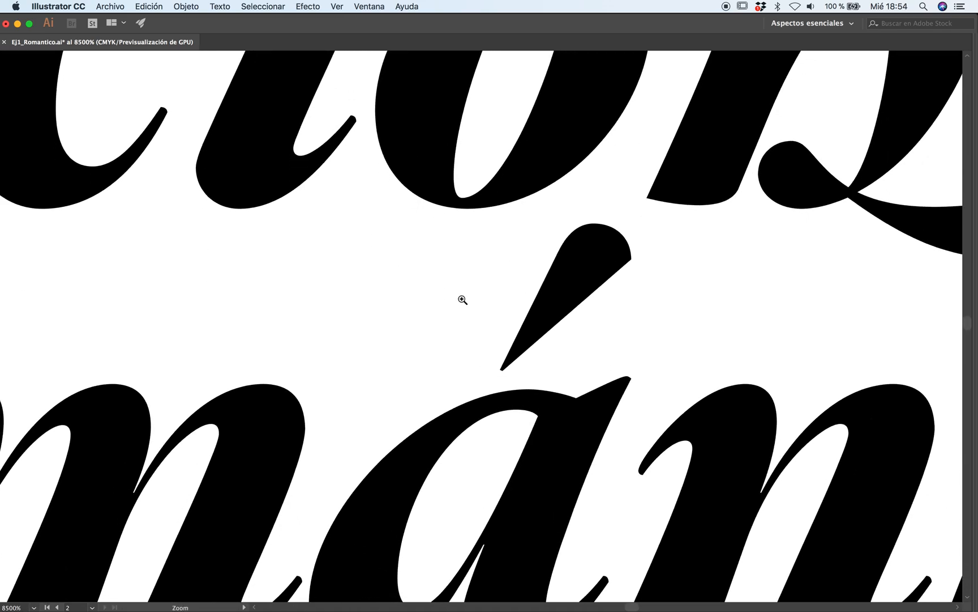
drag(463, 210, 197, 384)
Step: Move the gauge rectangle down to the baseline of "Romántica" and compare it with the gap above the lowercase a in "Latina"
alt+super+click(420, 402)
alt+super+click(445, 402)
drag(445, 346, 436, 306)
drag(483, 182, 492, 441)
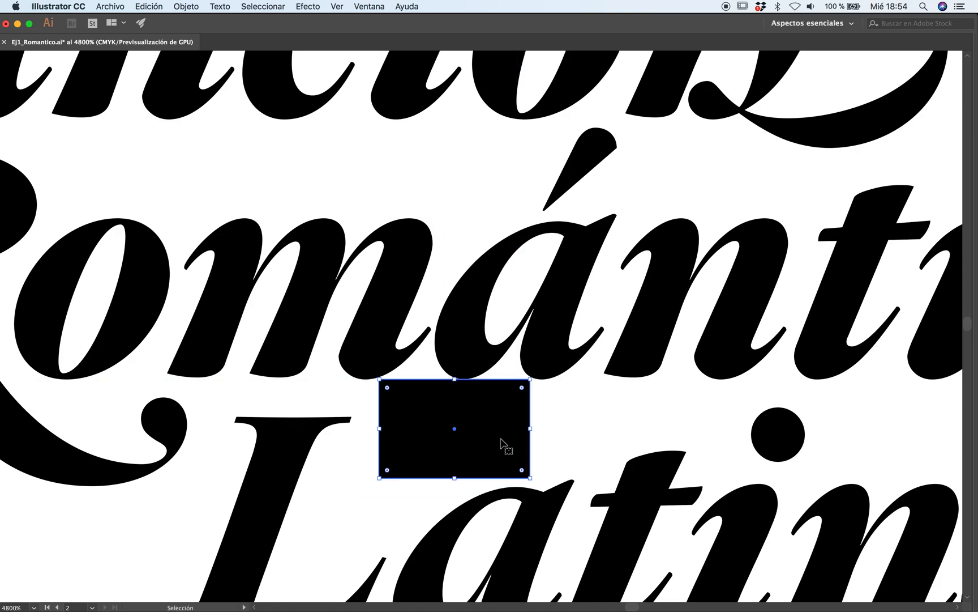
super+click(484, 435)
super+click(484, 435)
scroll(589, 355, right, 6)
scroll(589, 356, up, 1)
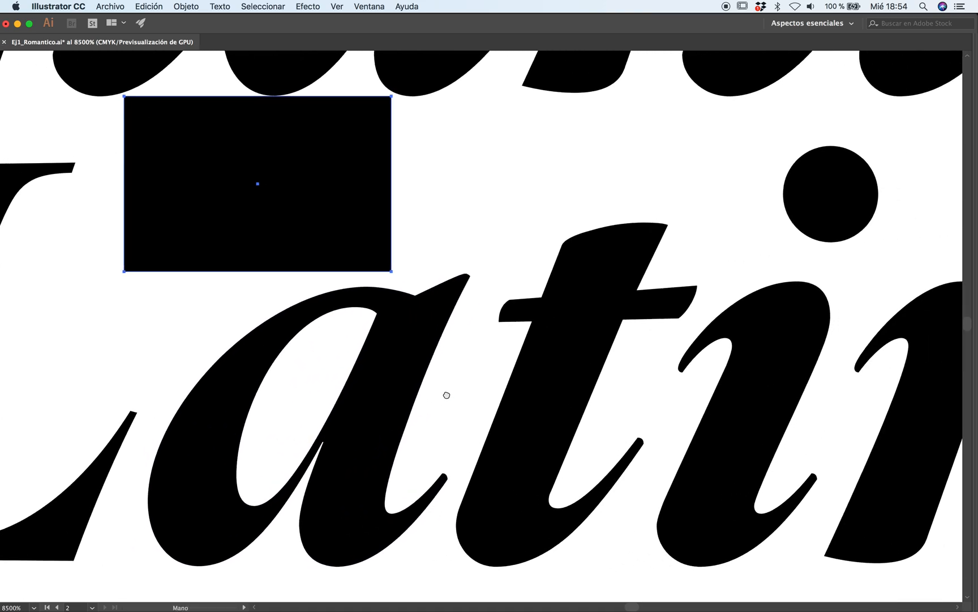
Step: Move the gauge rectangle over the i and n of "Latina" to compare the gap, and delete the rectangle
drag(255, 198, 815, 198)
drag(731, 375, 737, 357)
click(556, 180)
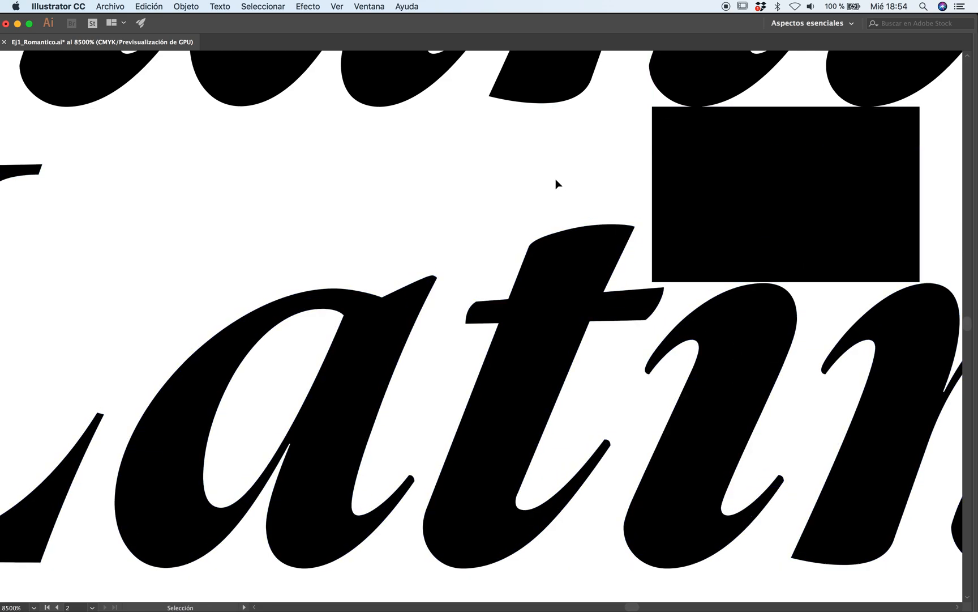
click(732, 234)
key(Delete)
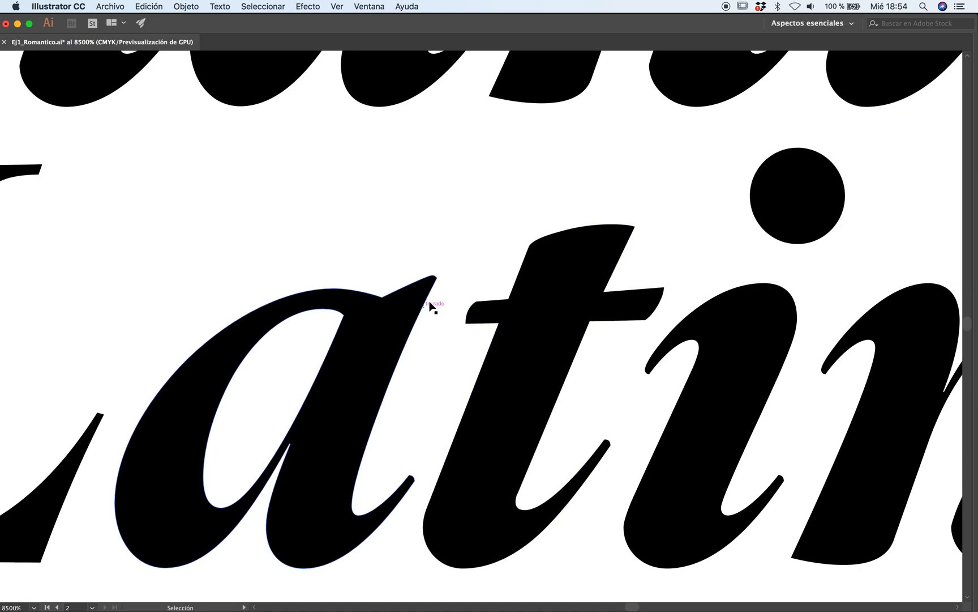
Step: Examine the line spacing and overall balance of the stacked "Canción Romántica Latina" title at several magnifications
alt+click(453, 317)
alt+click(481, 331)
alt+click(483, 330)
alt+click(485, 328)
drag(472, 339, 467, 392)
alt+click(473, 358)
alt+click(476, 360)
drag(447, 308, 443, 365)
click(444, 361)
click(446, 340)
click(446, 339)
drag(585, 338, 521, 354)
click(500, 341)
click(516, 430)
alt+click(492, 306)
alt+click(484, 294)
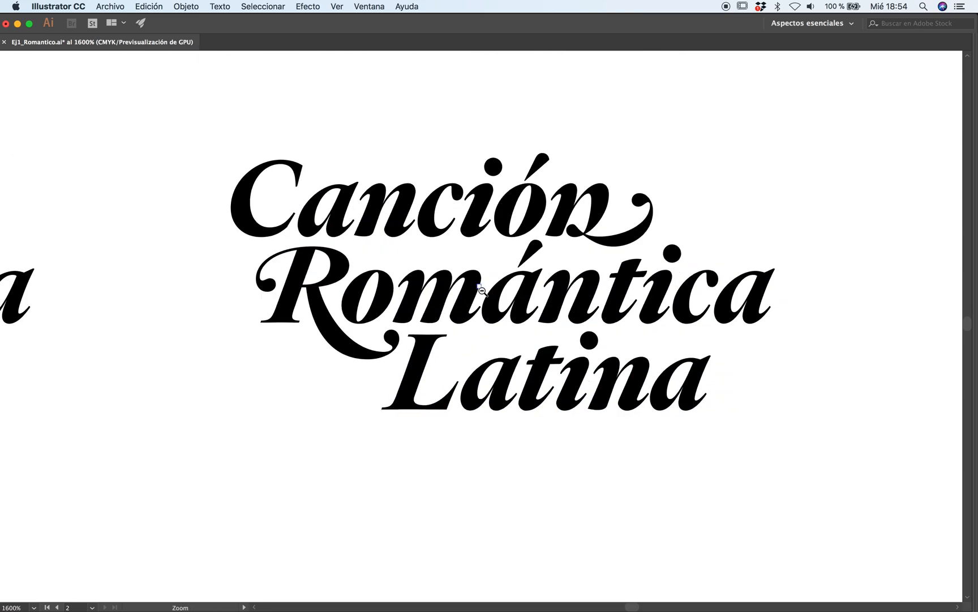
alt+click(482, 292)
alt+click(484, 303)
drag(471, 395, 514, 408)
click(506, 369)
click(501, 371)
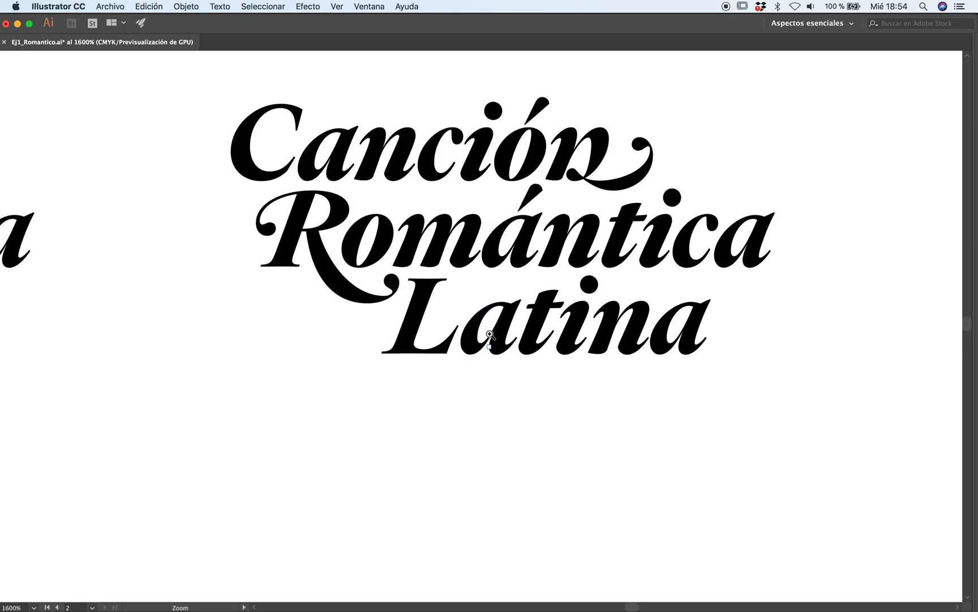
drag(484, 300, 481, 367)
click(493, 332)
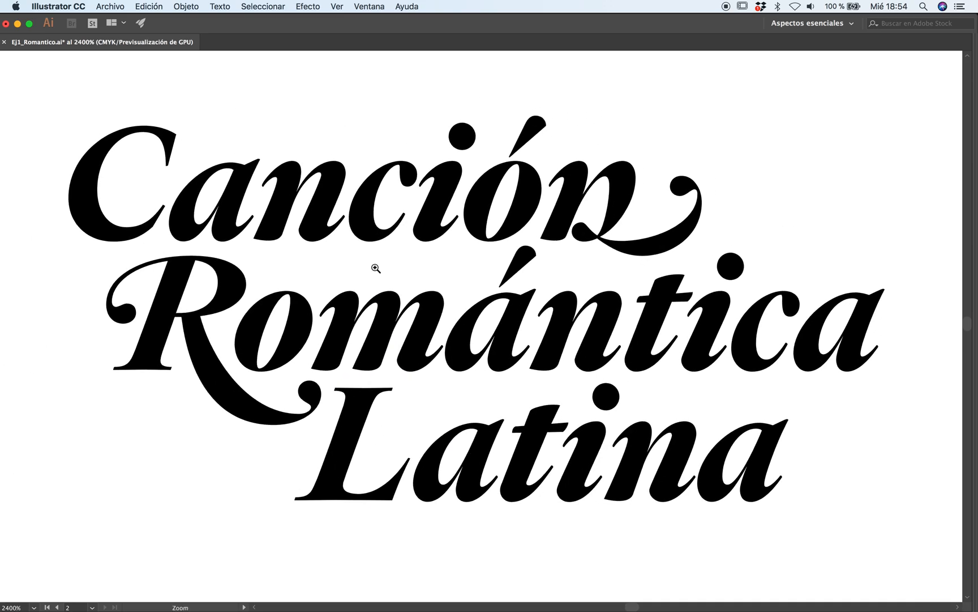
alt+click(471, 348)
alt+click(477, 347)
alt+click(479, 347)
drag(450, 336, 457, 335)
Step: Place the "–music fest–" line from the first artboard directly beneath the stacked title on the second artboard
drag(340, 202, 657, 441)
key(a)
click(637, 443)
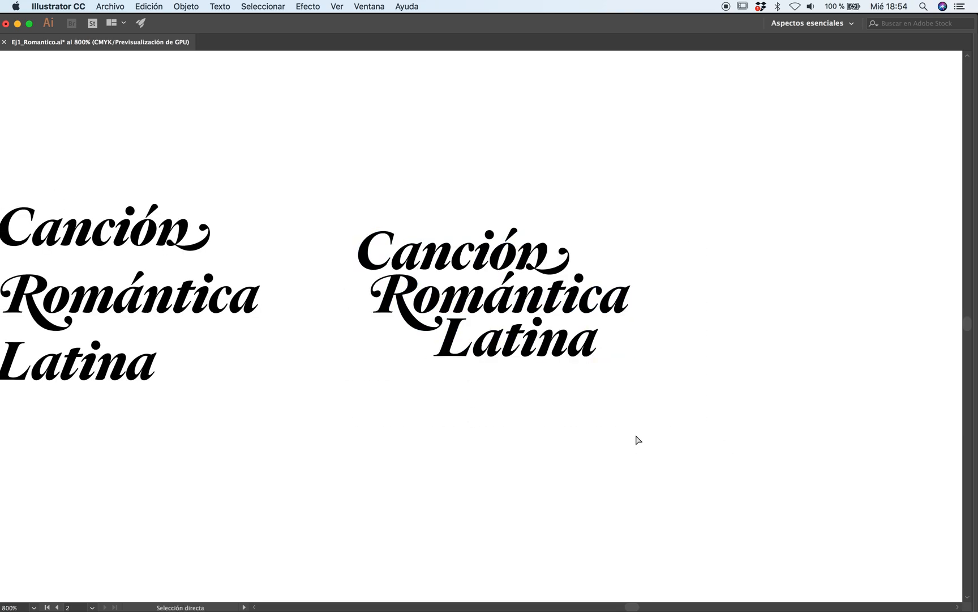
alt+click(462, 342)
alt+click(460, 333)
alt+click(473, 335)
alt+click(480, 335)
alt+click(482, 335)
drag(437, 345, 555, 349)
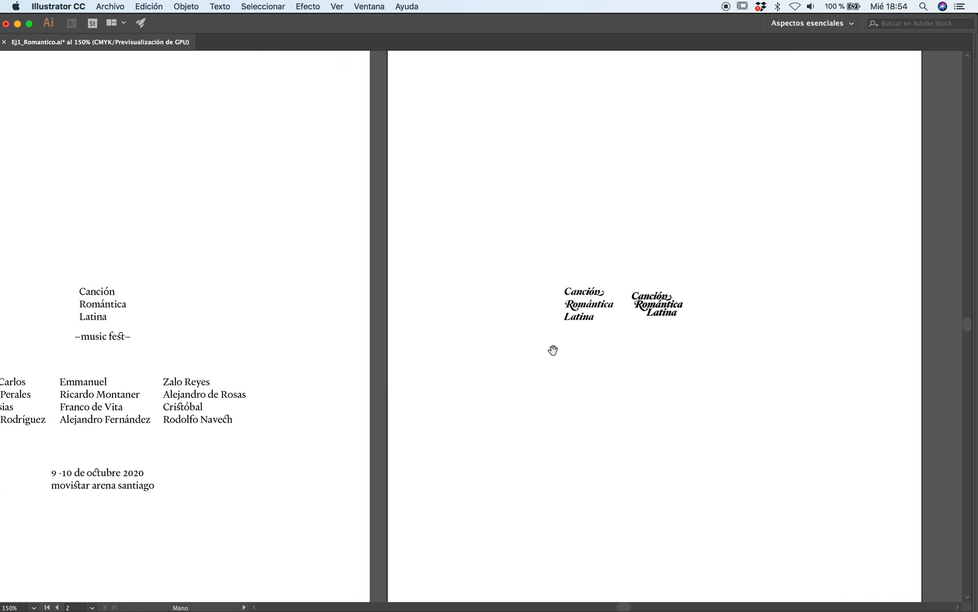
drag(129, 333, 683, 328)
click(662, 360)
Step: Examine how the "–music fest–" line relates in size and weight to the stacked title above it
key(super+space)
click(622, 336)
click(609, 319)
click(428, 312)
click(433, 313)
click(442, 315)
click(468, 330)
drag(615, 383, 572, 369)
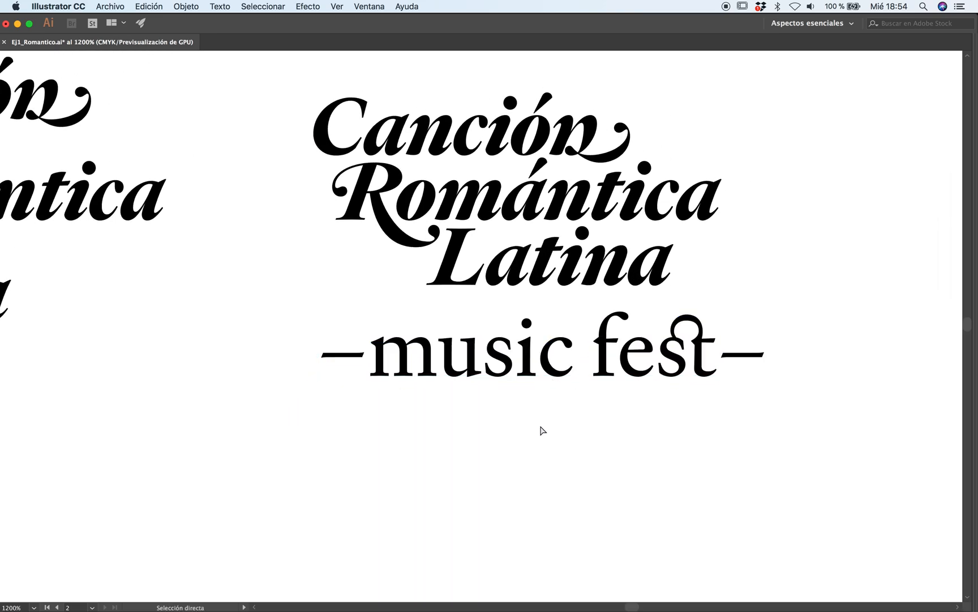
key(super+space)
click(510, 357)
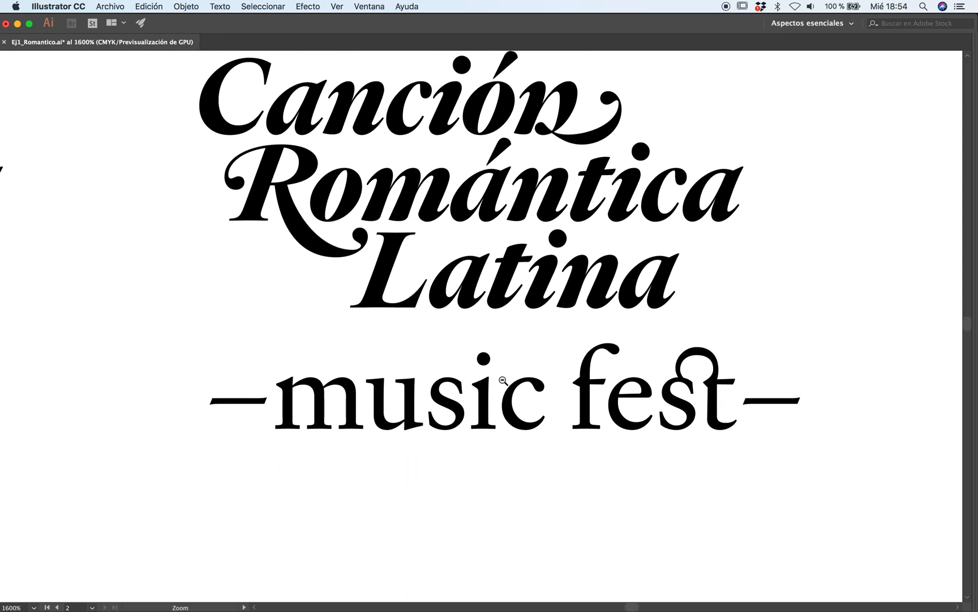
alt+click(507, 385)
click(465, 303)
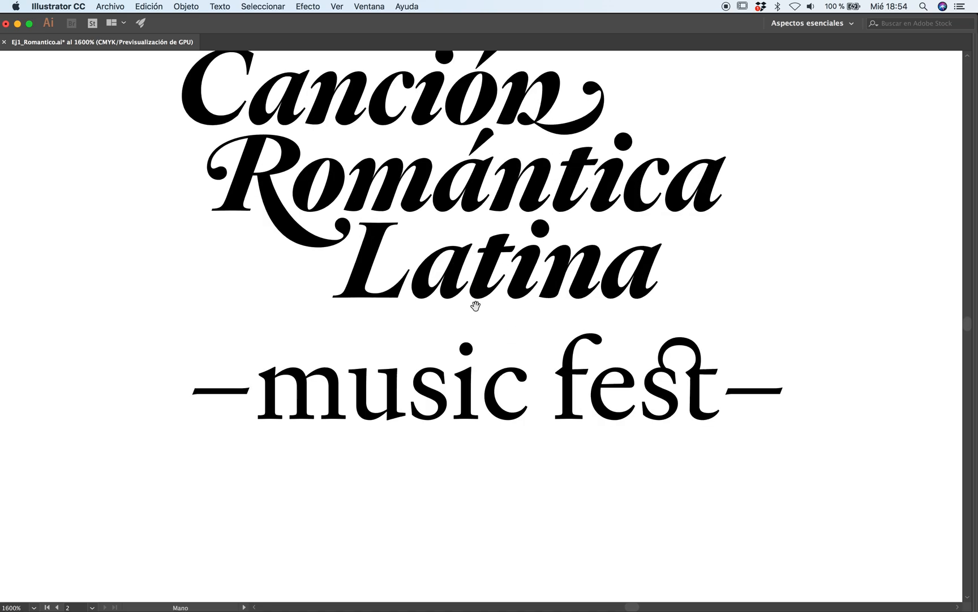
scroll(470, 376, up, 3)
Step: Set the words "music fest" between the dashes in Heldane Display Bold
key(Tab)
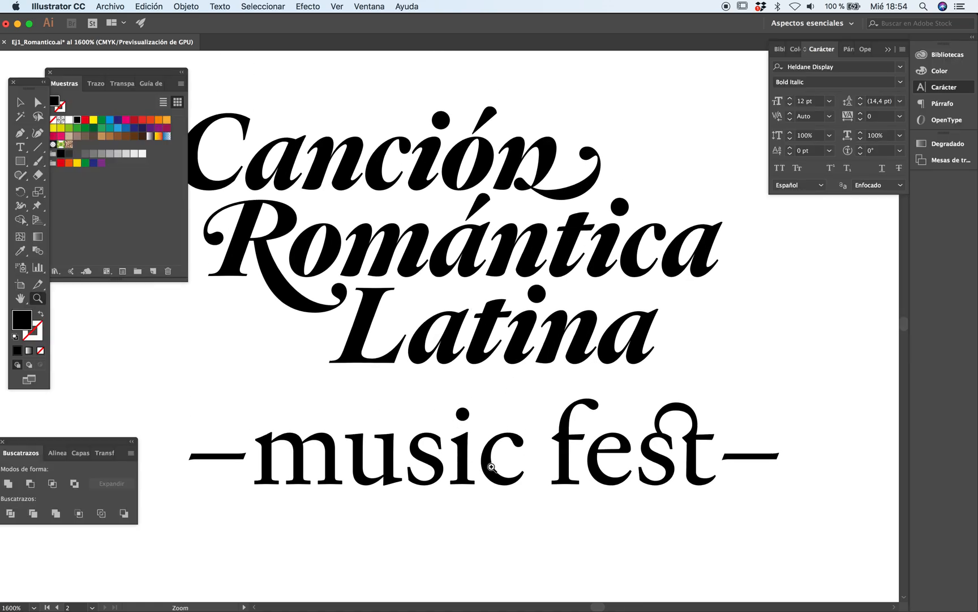
key(t)
drag(715, 468, 271, 463)
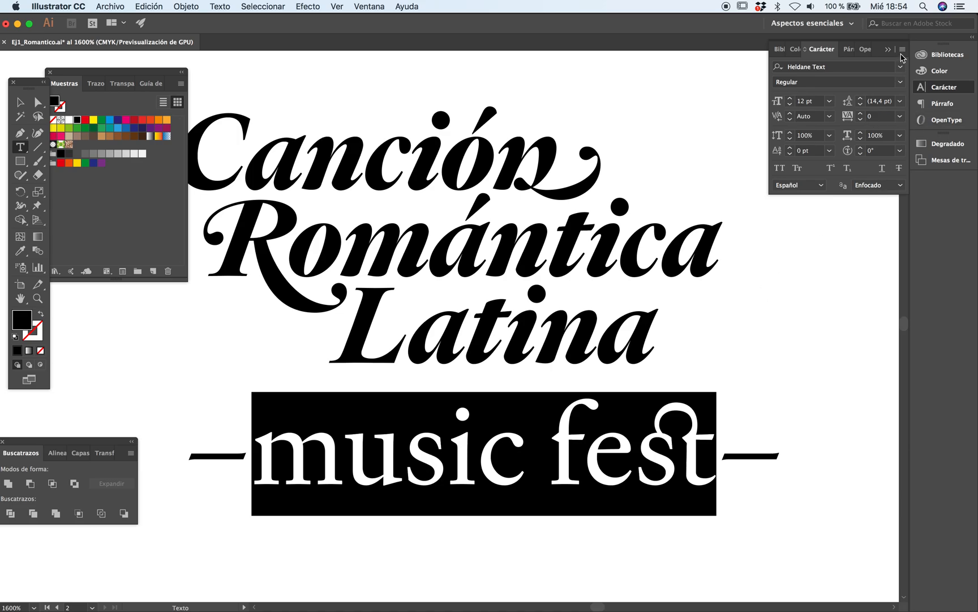
click(820, 67)
click(836, 67)
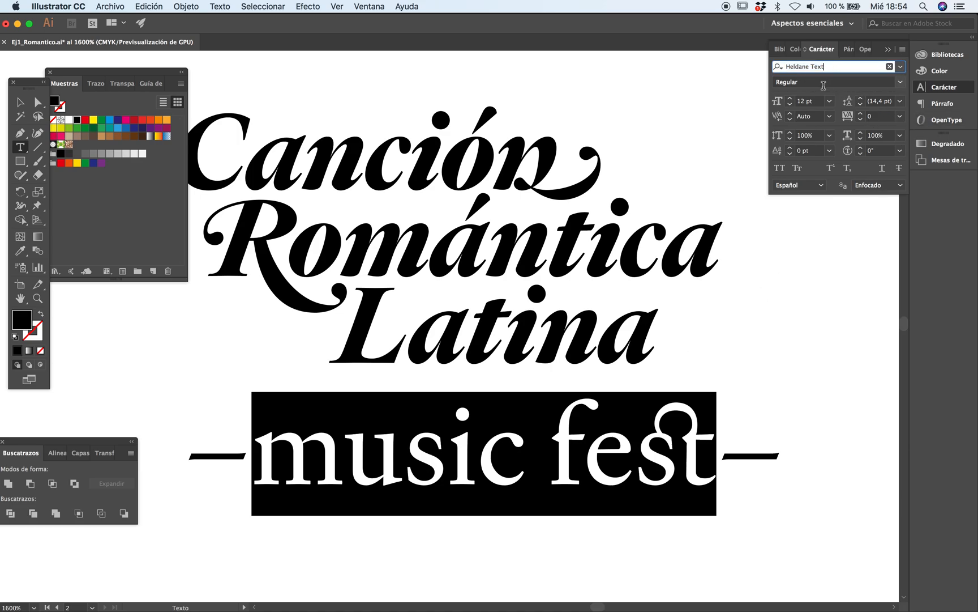
key(BackSpace)
key(BackSpace)
key(BackSpace)
key(BackSpace)
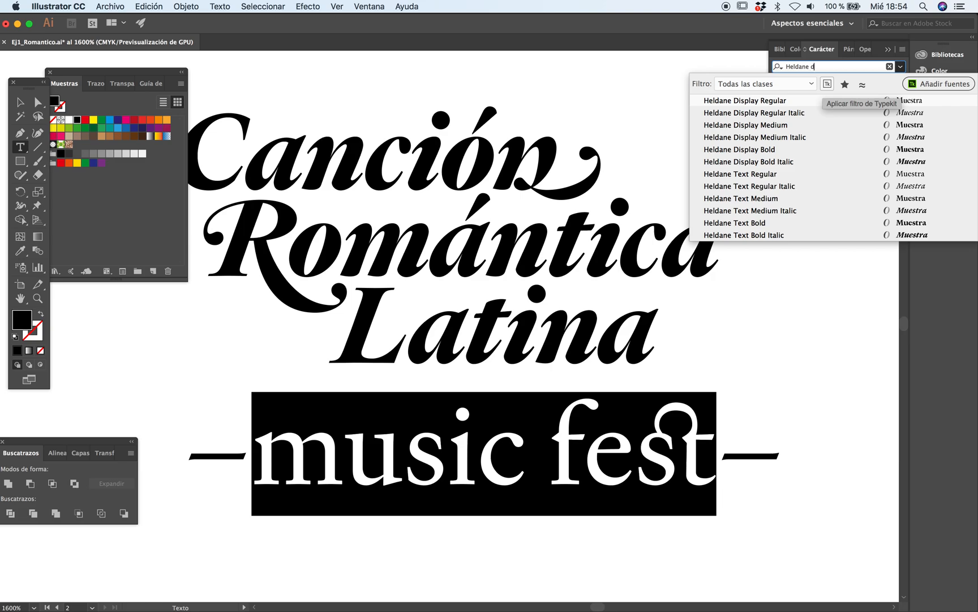
text(di)
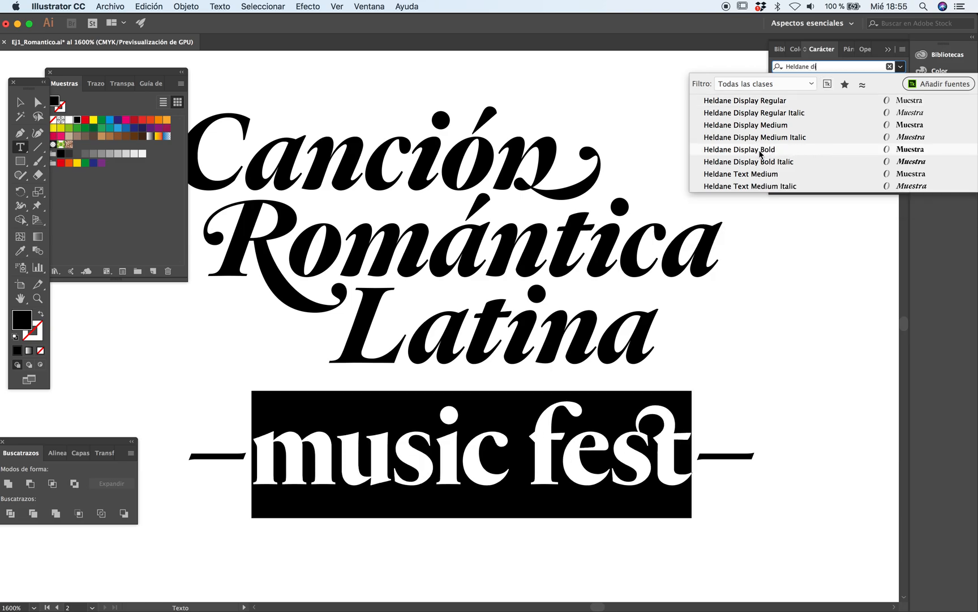
click(760, 150)
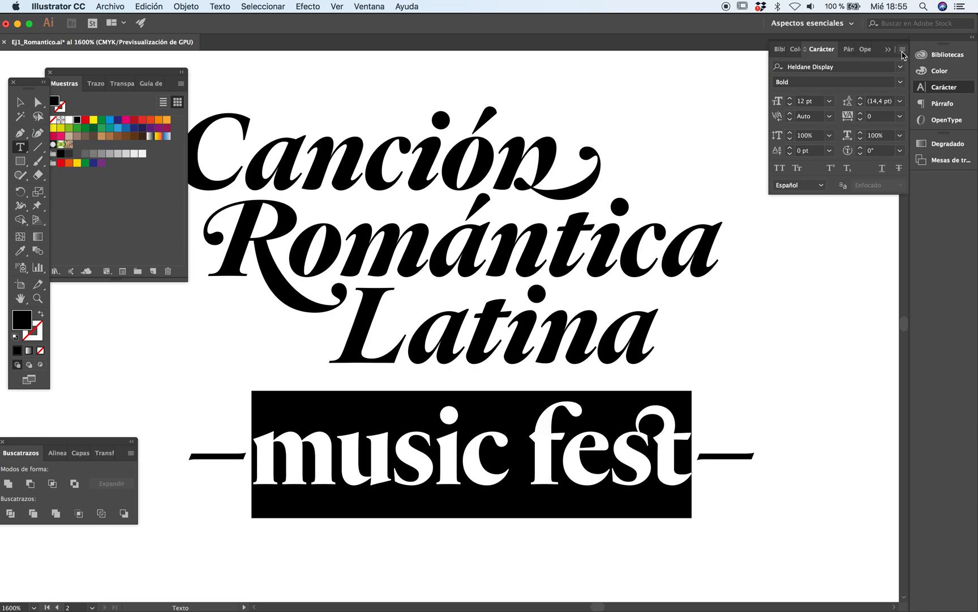
Step: Convert the words "music fest" to small caps and view the result with the title
click(903, 50)
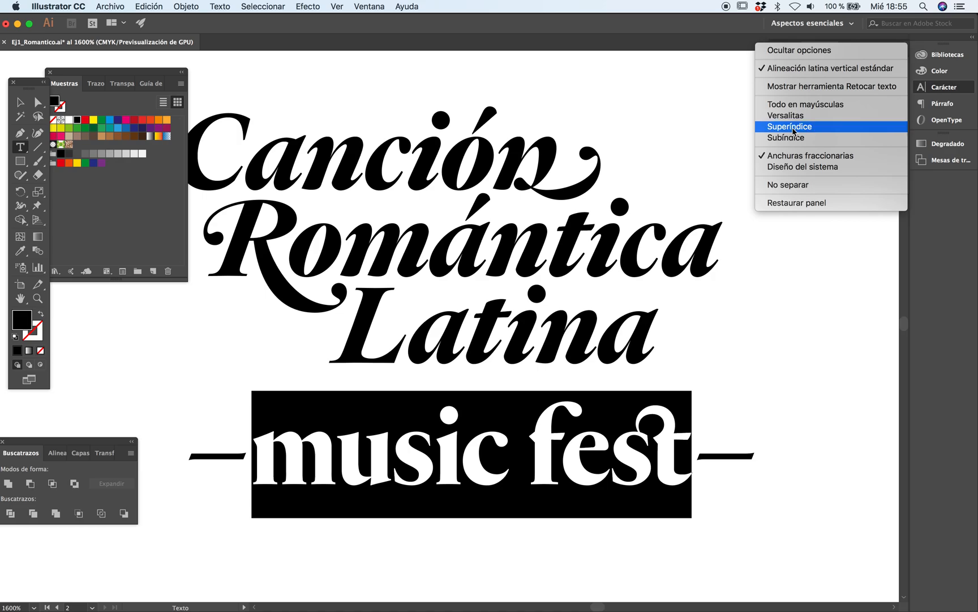
click(793, 117)
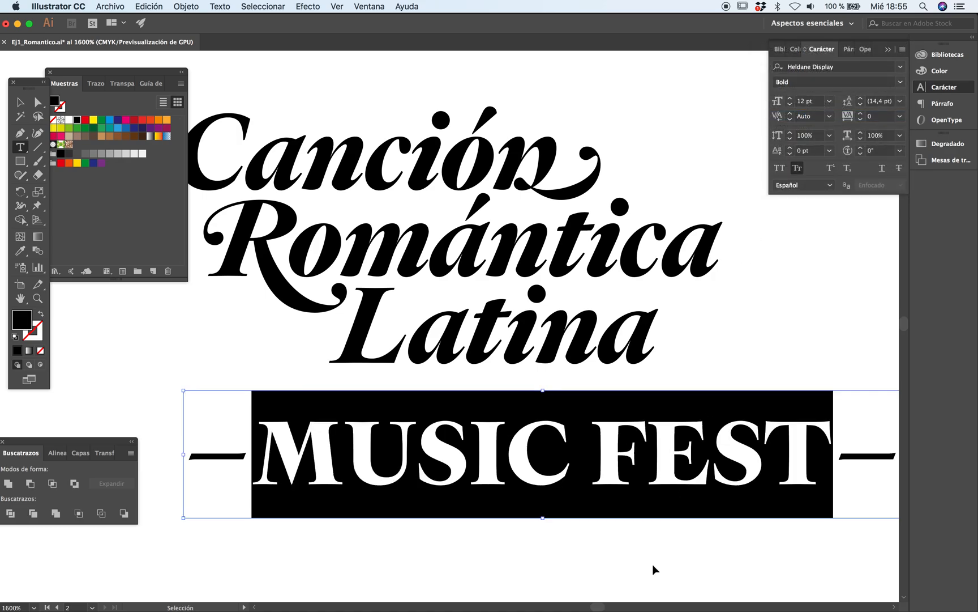
super+click(652, 563)
key(Tab)
key(z)
alt+click(483, 355)
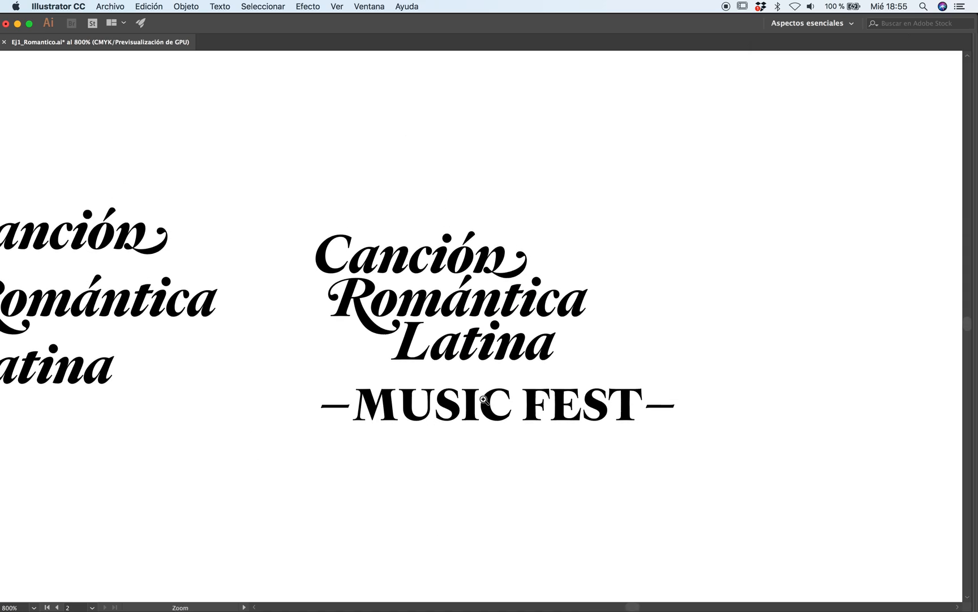
Step: Examine the small-caps "–MUSIC FEST–" line against the title and review its character settings
key(Tab)
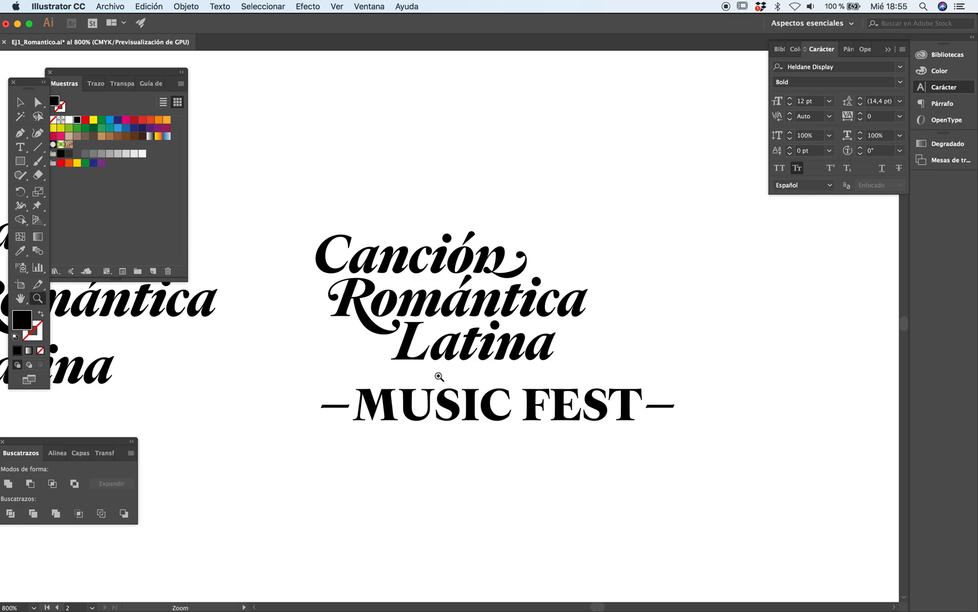
click(465, 359)
key(Tab)
scroll(508, 368, up, 2)
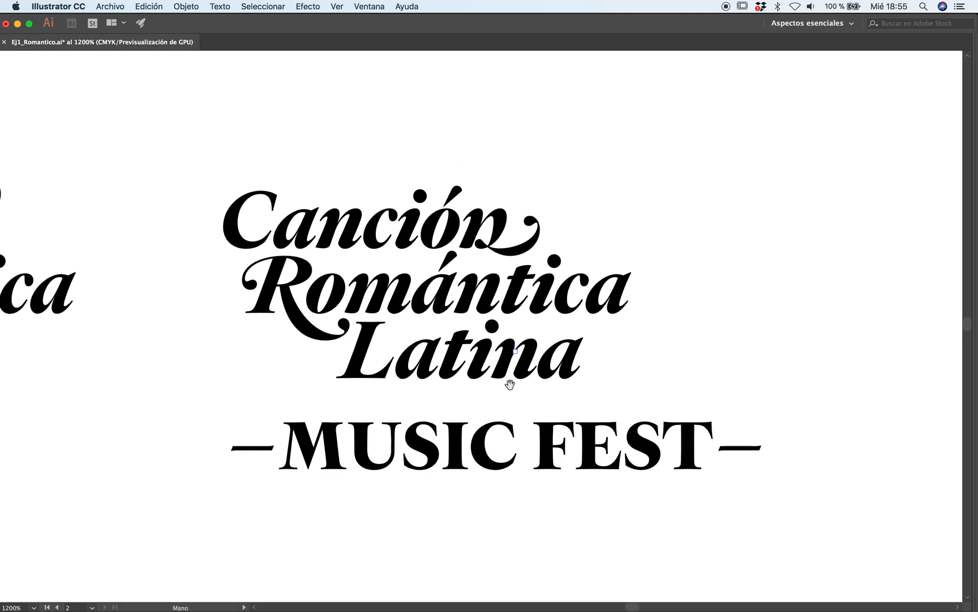
scroll(680, 295, up, 3)
scroll(679, 294, right, 4)
key(Tab)
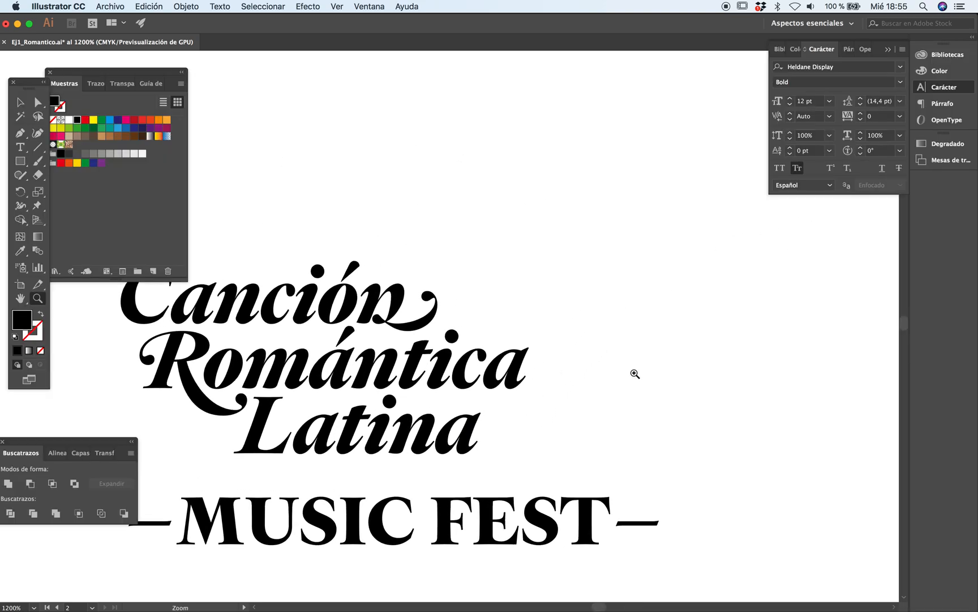
key(v)
click(495, 518)
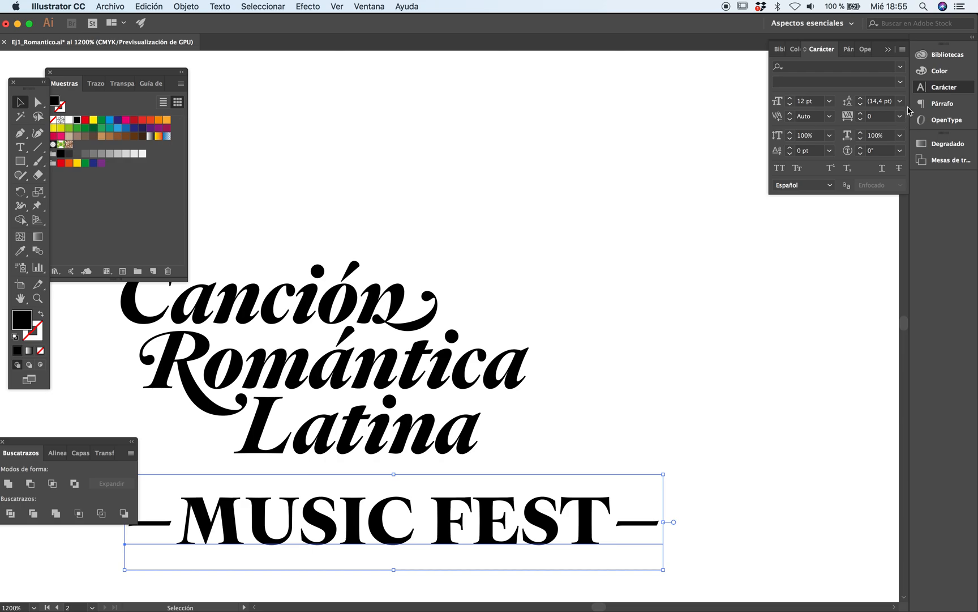
click(578, 352)
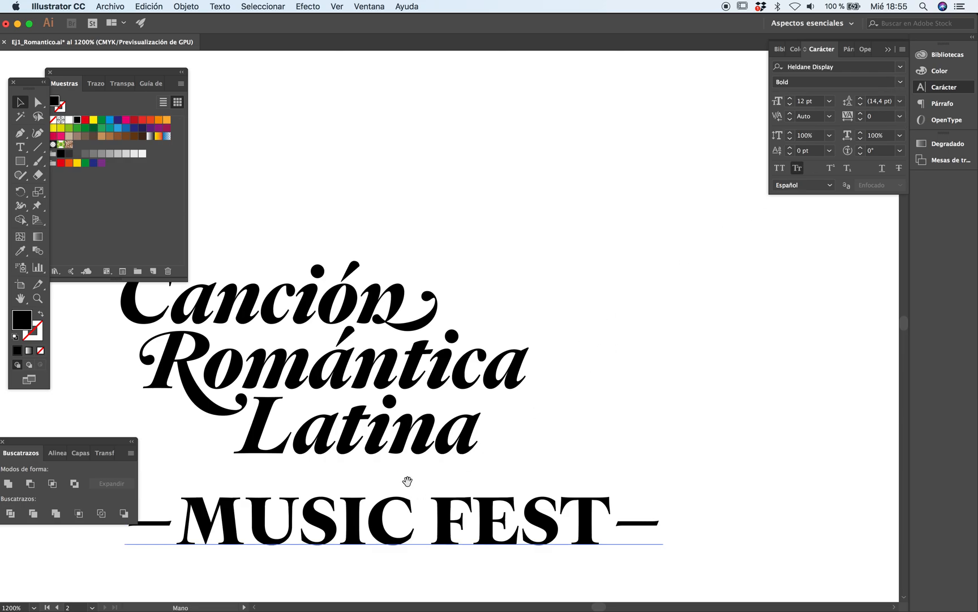
drag(406, 476, 563, 406)
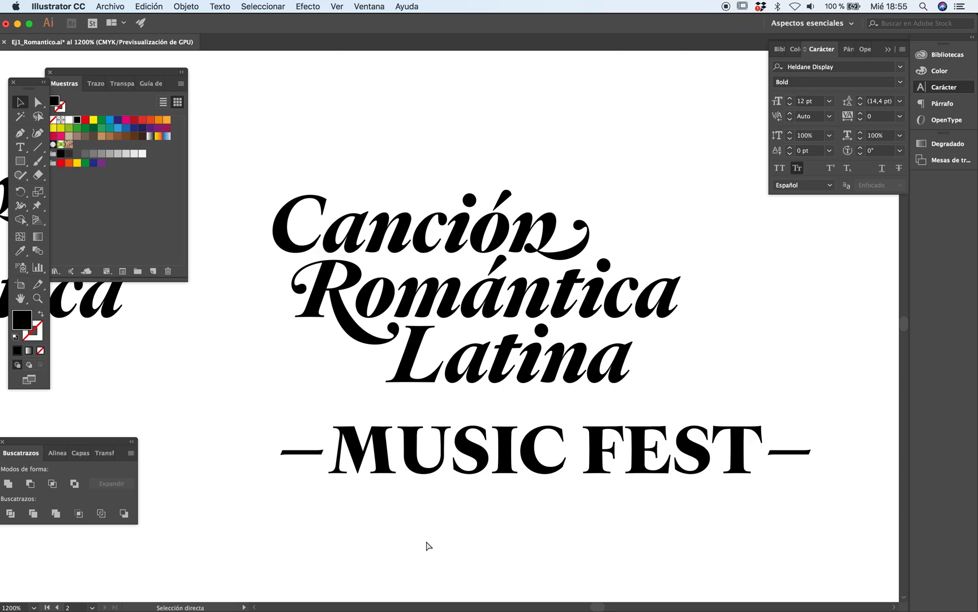
Step: Set the tracking of the "–MUSIC FEST–" line to 200 and check it against the title
key(v)
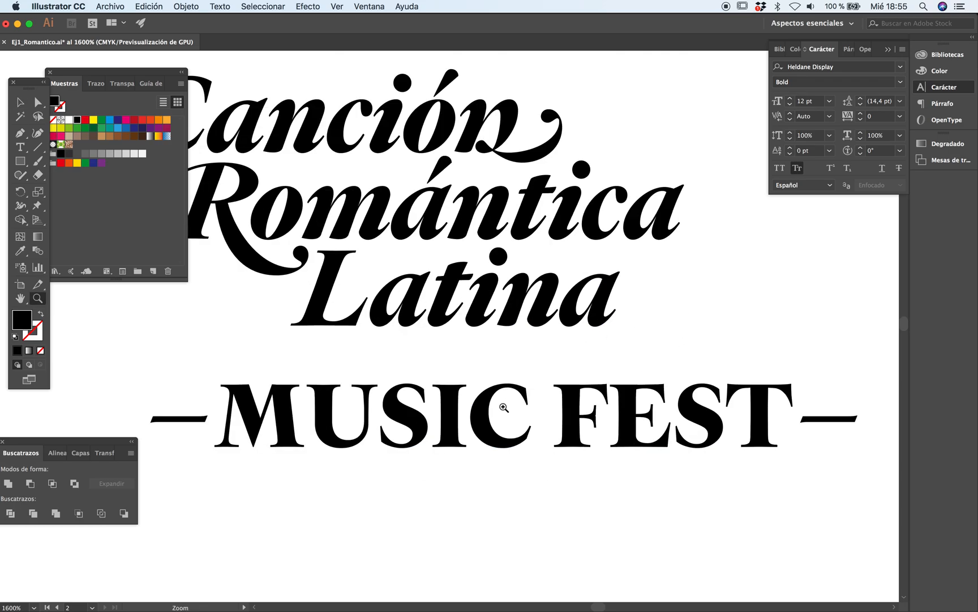
key(super+equal)
click(521, 435)
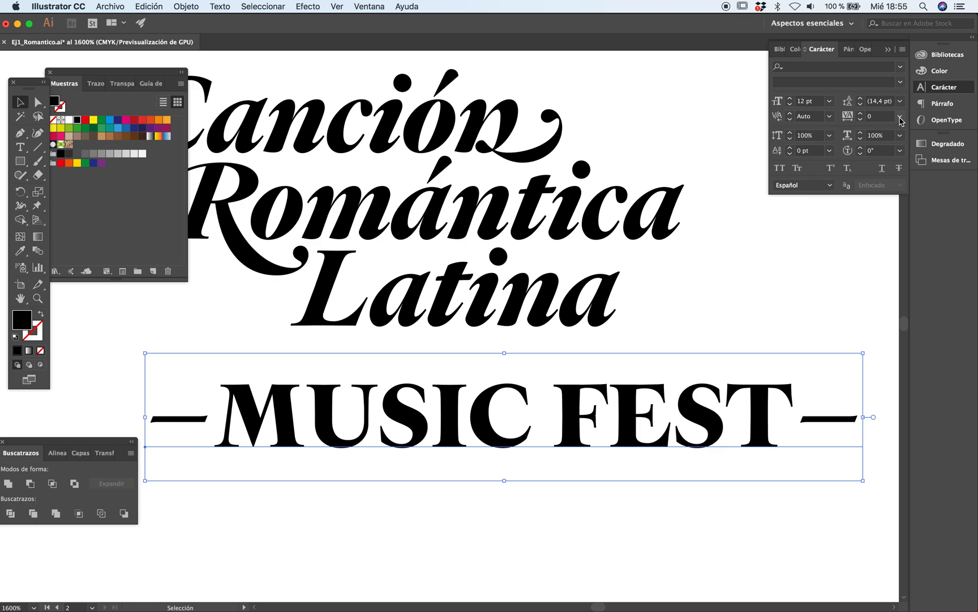
click(880, 117)
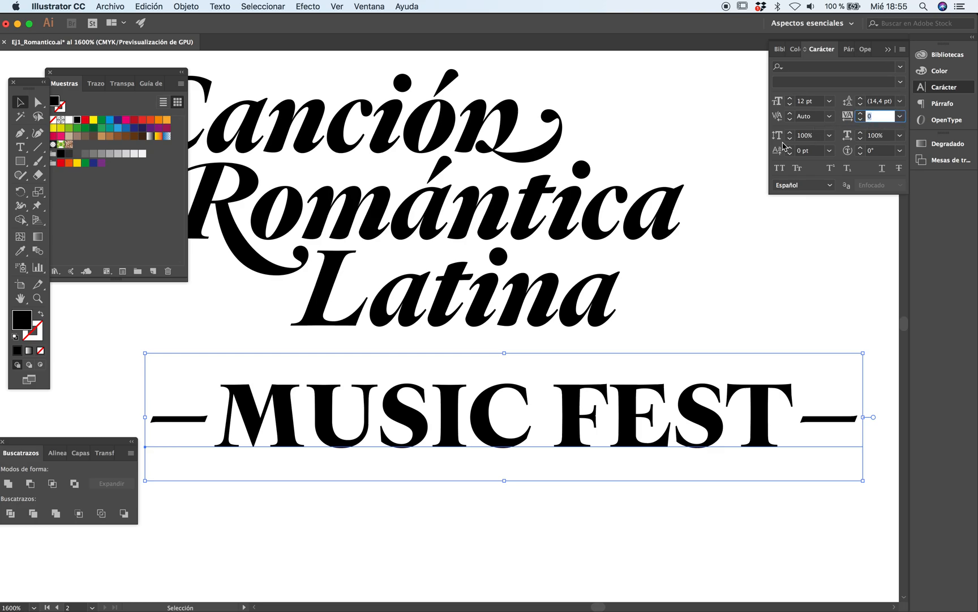
key(Return)
key(a)
key(super+shift+a)
key(Tab)
alt+super+click(531, 350)
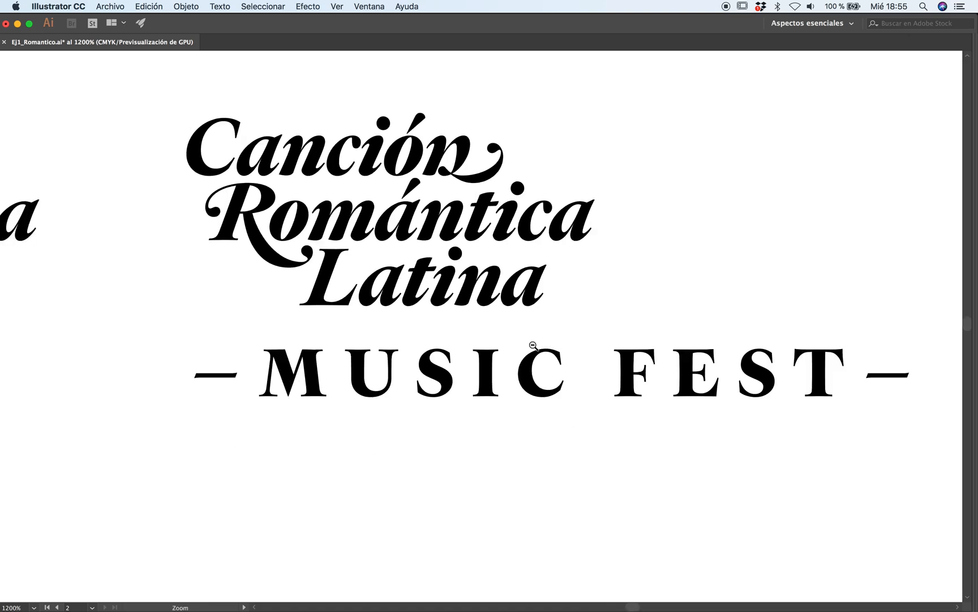
alt+super+click(532, 349)
drag(549, 346, 546, 360)
Step: Scale the "–MUSIC FEST–" line uniformly down to half size, 6 pt
click(645, 367)
key(Tab)
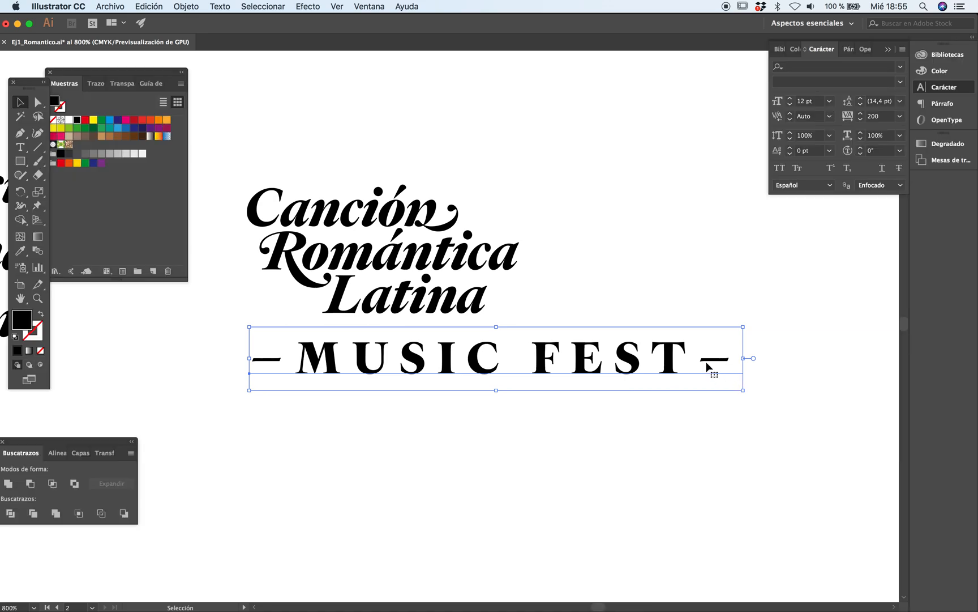
key(s)
key(Return)
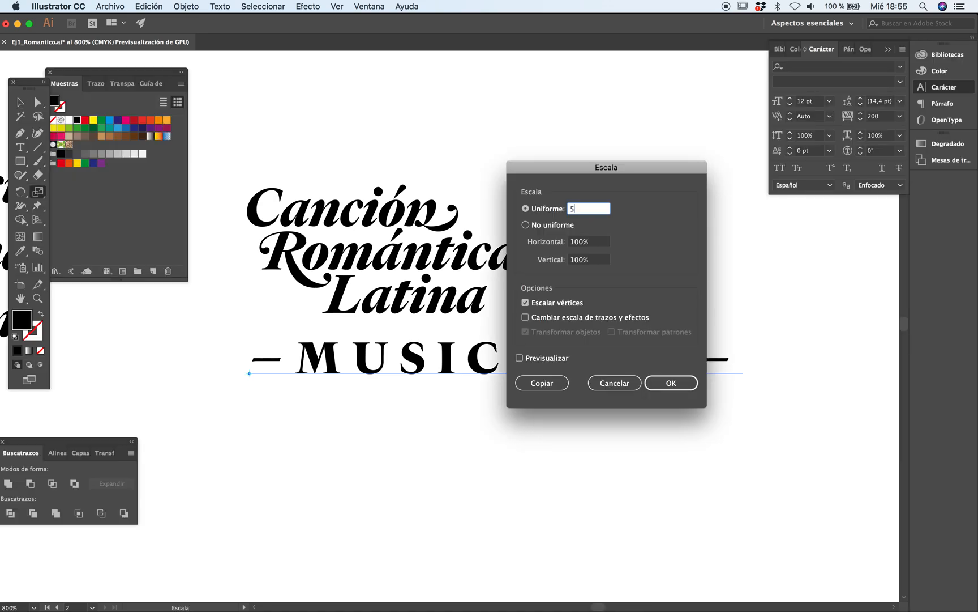
key(Return)
super+click(494, 419)
key(Tab)
Step: Tighten the tracking of the "–MUSIC FEST–" line to 100
super+click(452, 329)
super+click(453, 331)
drag(452, 400, 529, 334)
key(Tab)
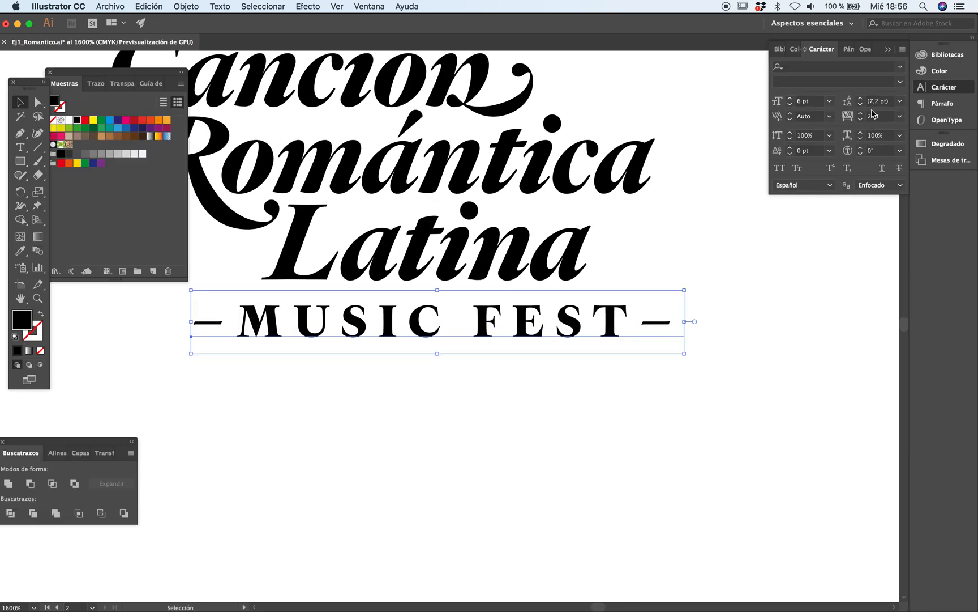
click(871, 119)
text(100)
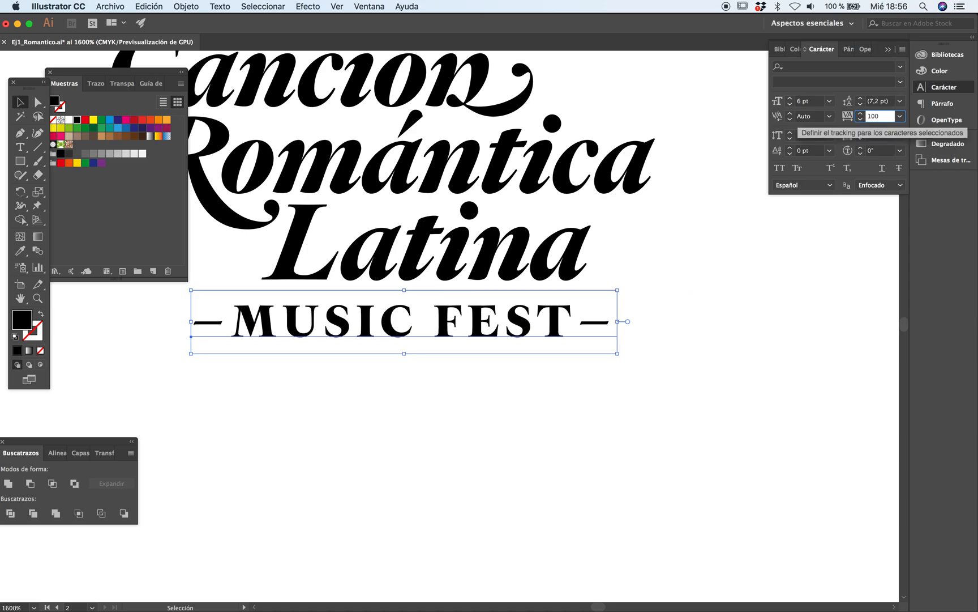
key(Return)
Step: Move the "–MUSIC FEST–" line closer beneath "Latina" with its M aligned under the foot of the L, and check the placement
click(509, 430)
scroll(493, 380, up, 2)
drag(487, 380, 515, 372)
click(571, 430)
click(595, 370)
click(635, 436)
key(Tab)
alt+super+click(509, 338)
alt+super+click(509, 339)
drag(470, 365, 484, 420)
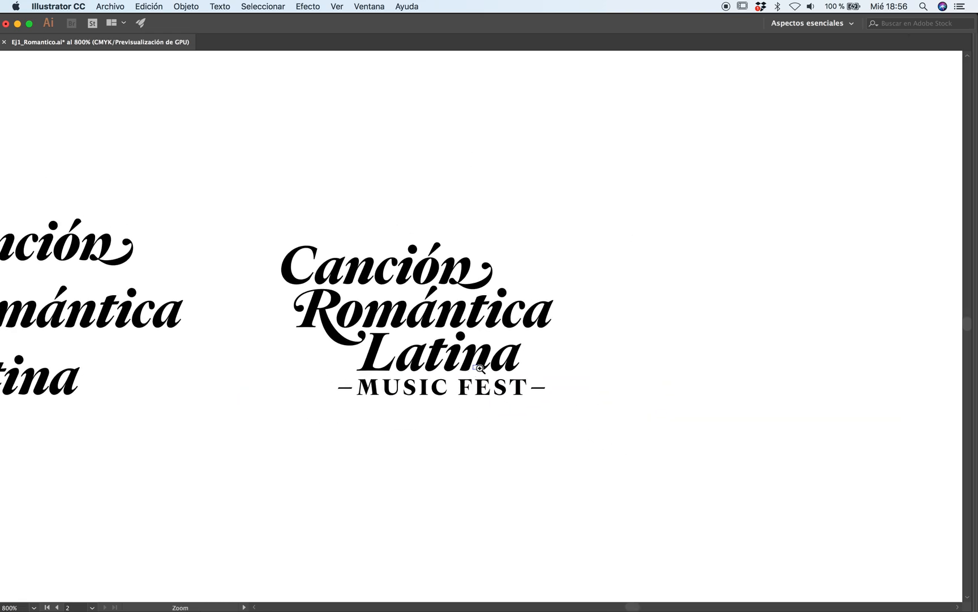
click(479, 368)
click(488, 323)
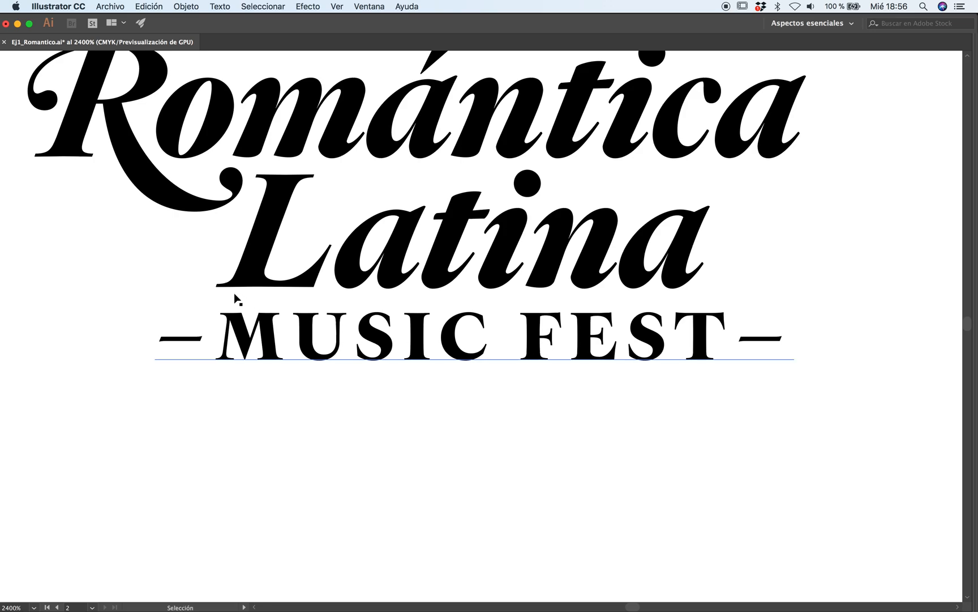
Step: Check how the title and the “–MUSIC FEST–” line align and relate in size, ending with nothing selected
click(221, 284)
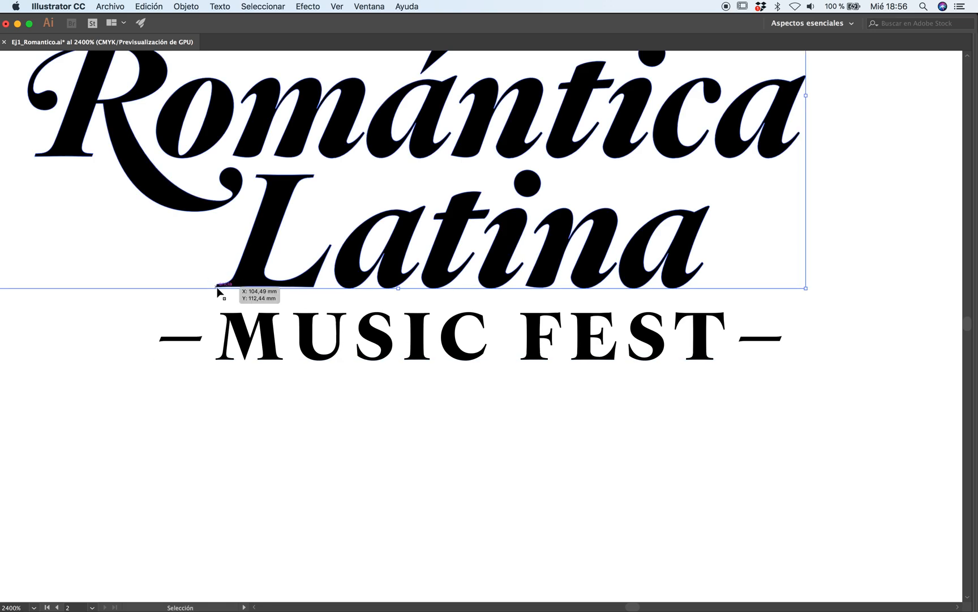
key(a)
key(super+shift+a)
click(706, 352)
key(super+shift+a)
key(z)
alt+click(500, 355)
alt+click(500, 354)
drag(483, 366, 491, 439)
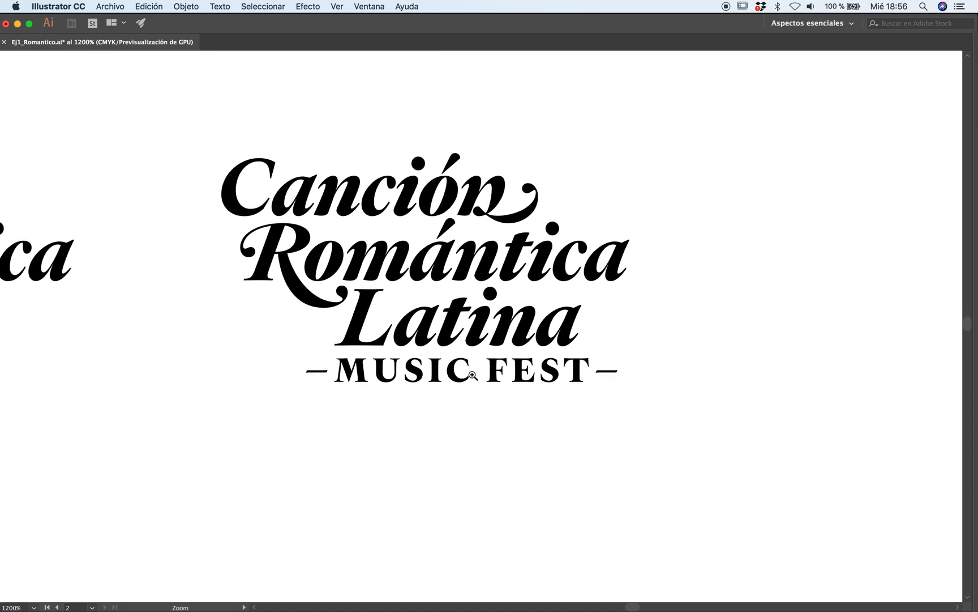
Step: Place a copy of the live-text “–MUSIC FEST–” line beneath the stacked version of the title
click(473, 375)
drag(494, 345, 498, 418)
key(v)
drag(566, 363, 724, 486)
key(z)
alt+click(505, 360)
alt+click(506, 360)
alt+click(507, 359)
key(v)
drag(694, 386, 274, 409)
Step: Convert the composed title's “–MUSIC FEST–” line to outlines and inspect its letter contours
key(super+shift+a)
key(z)
click(725, 376)
click(551, 351)
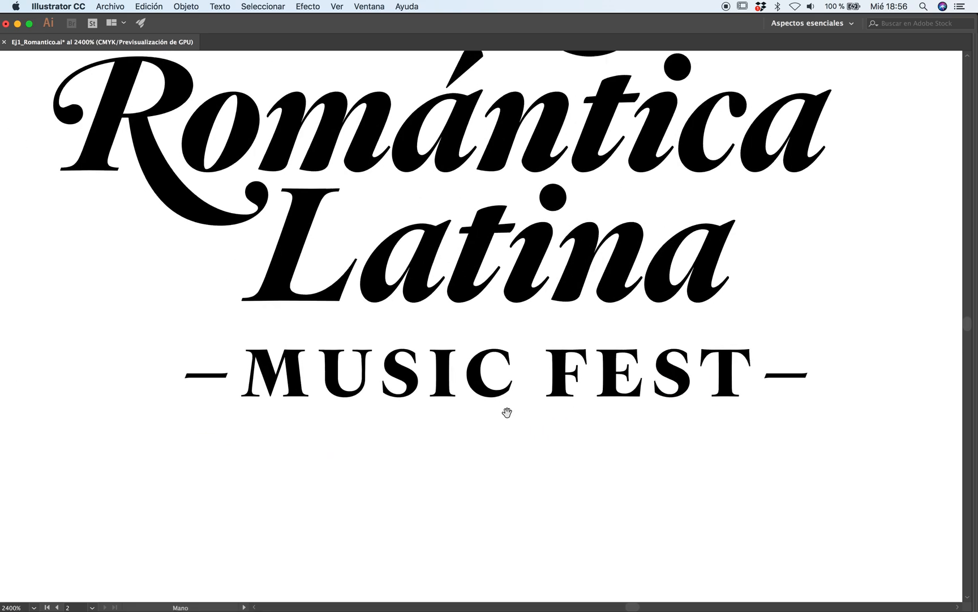
click(543, 386)
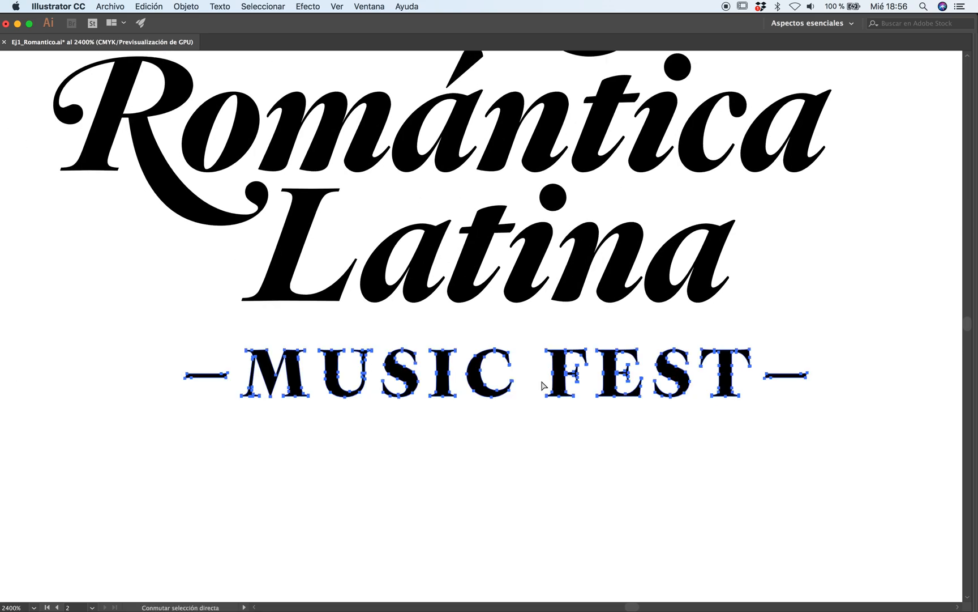
click(499, 467)
Step: Move the outlined “–MUSIC FEST–” line up tight beneath “Latina”, with its M slightly outside the L's foot
key(v)
key(super+space)
click(476, 353)
key(space)
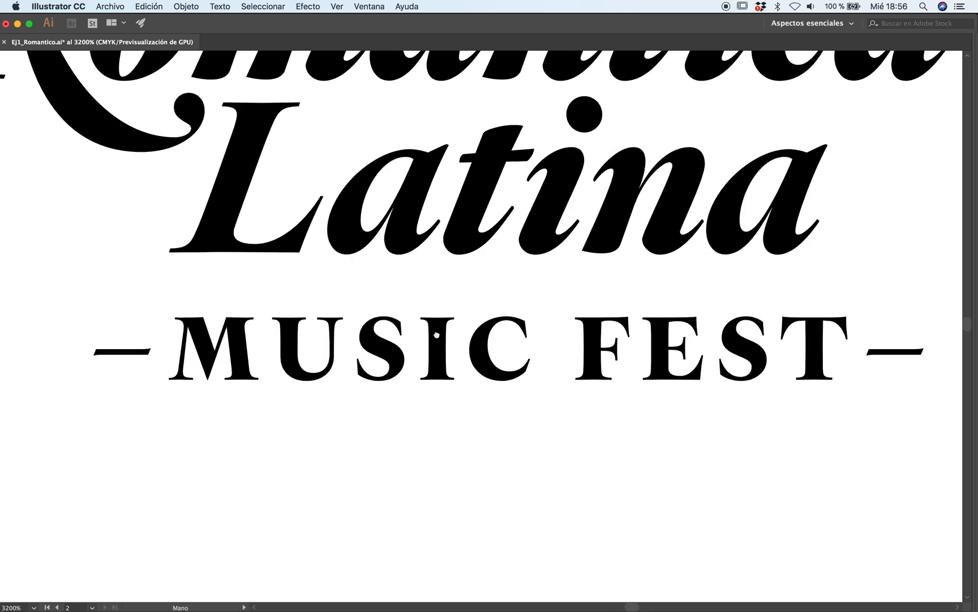
drag(434, 334, 518, 355)
drag(322, 377, 313, 326)
click(272, 327)
click(540, 298)
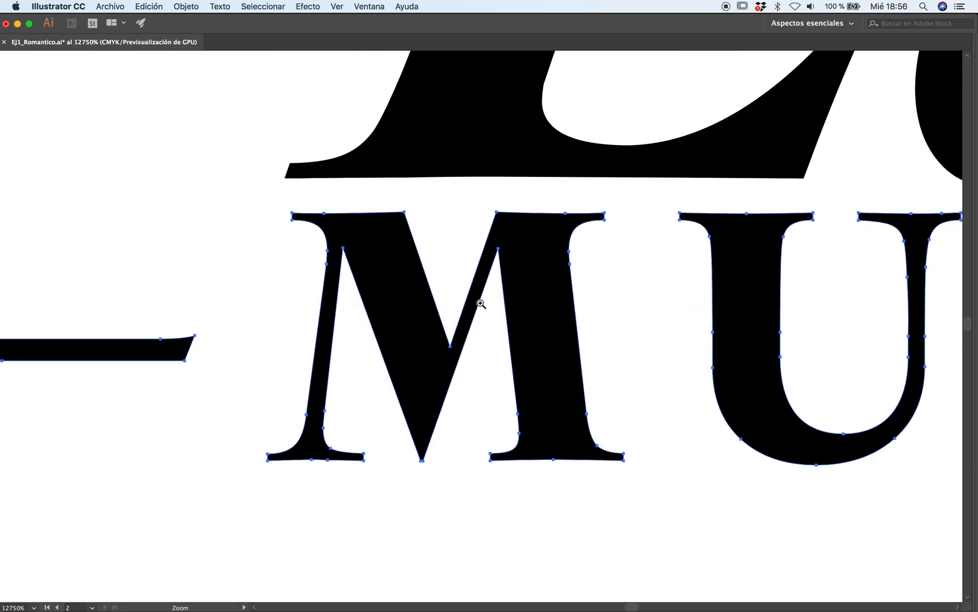
drag(411, 310, 404, 301)
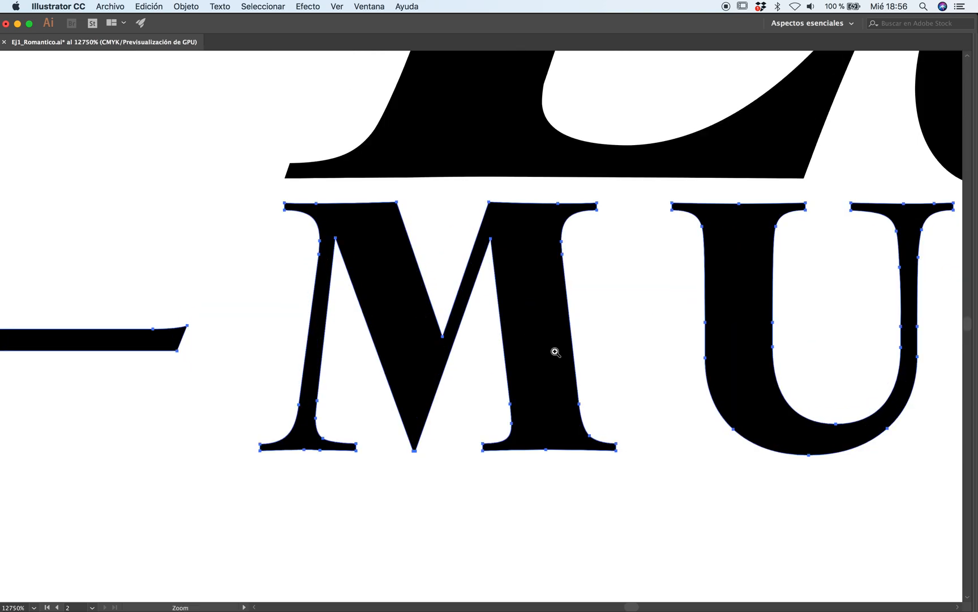
Step: Shift the outlined “–MUSIC FEST–” line slightly further left to balance it under “Latina”, and undo the last move
alt+click(597, 364)
alt+click(618, 361)
alt+click(618, 361)
alt+click(634, 349)
click(716, 292)
click(542, 313)
click(553, 295)
key(v)
drag(795, 340, 732, 338)
drag(446, 358, 460, 263)
key(super+z)
Step: Draw a black spacer rectangle filling the gap between the base of “Romántica” and the top of the n in “Latina”
key(a)
click(493, 480)
key(z)
alt+click(498, 333)
alt+click(476, 306)
alt+click(476, 305)
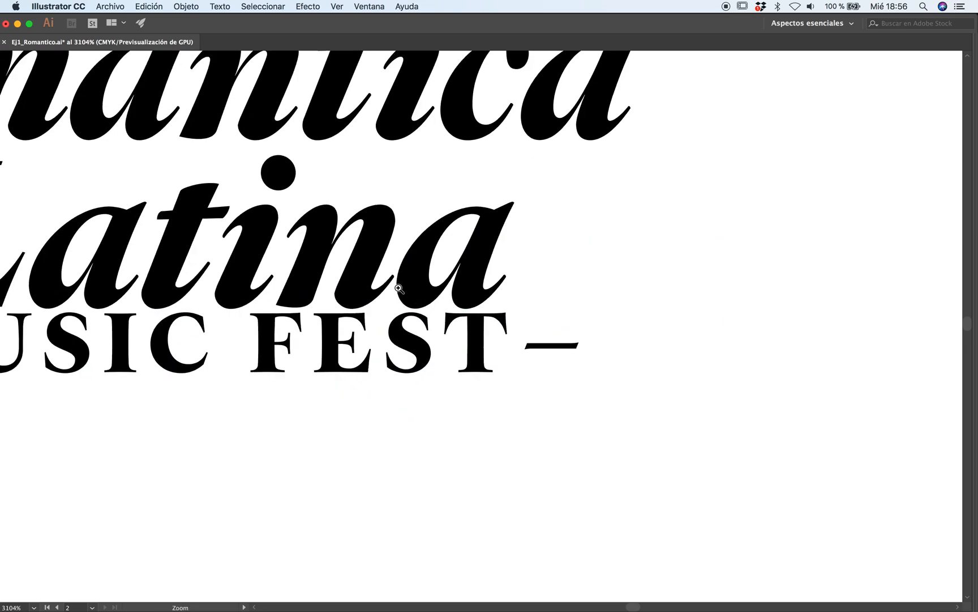
click(399, 289)
click(439, 269)
click(457, 295)
click(562, 300)
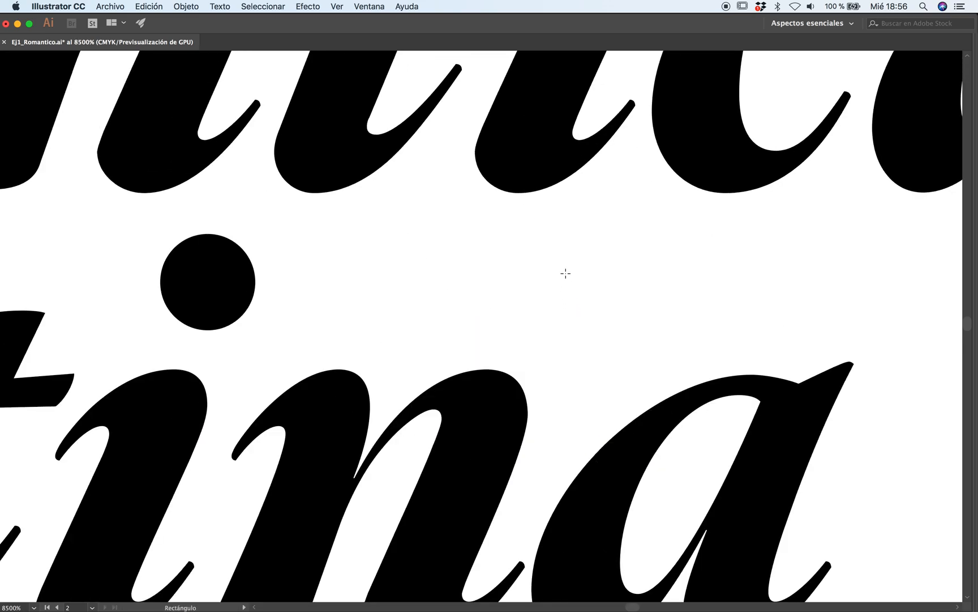
drag(515, 193, 434, 368)
key(z)
alt+click(445, 390)
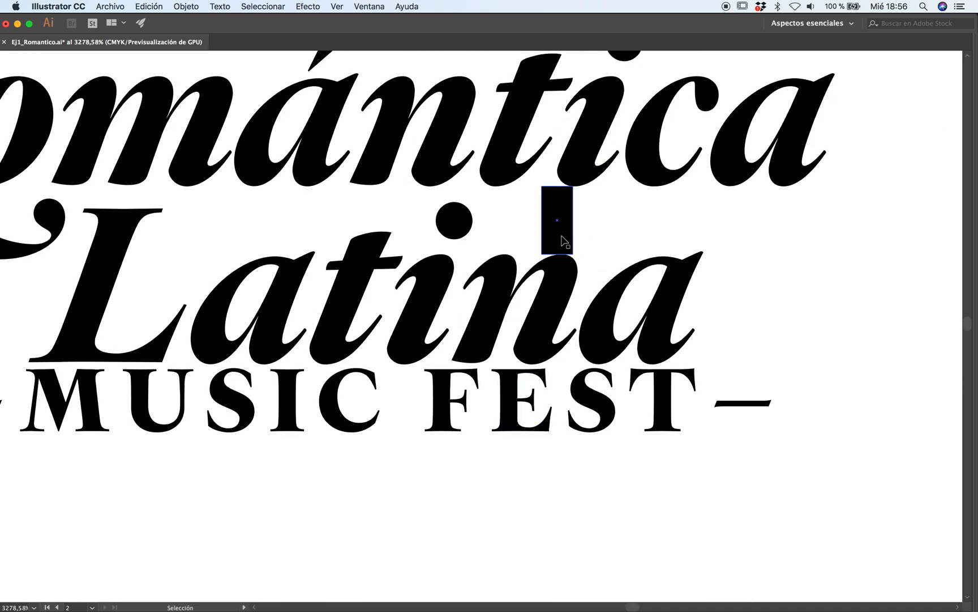
Step: Move the spacer rectangle beneath “Latina” and lower the “–MUSIC FEST–” line to the spacer's bottom edge
drag(565, 241, 406, 411)
key(z)
click(447, 456)
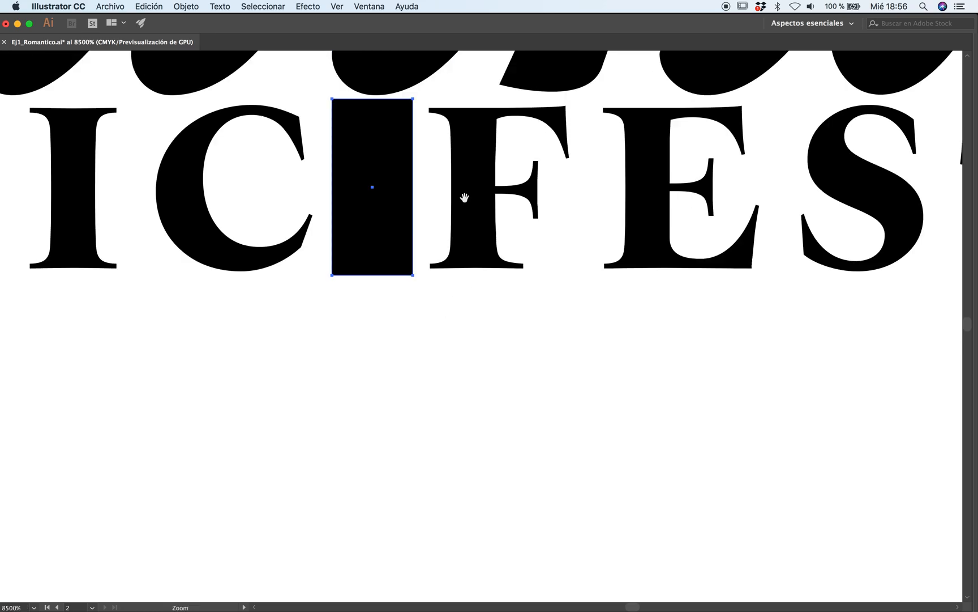
drag(428, 215, 552, 394)
click(476, 395)
key(v)
drag(486, 355, 501, 417)
key(super+shift+a)
key(z)
alt+click(294, 473)
alt+click(417, 328)
Step: Delete the spacer rectangle to review the gap between “Latina” and “–MUSIC FEST–”, and undo the deletion
key(v)
key(super+shift+a)
click(585, 317)
key(Delete)
key(z)
alt+click(507, 383)
alt+click(509, 376)
alt+click(510, 372)
alt+click(511, 369)
alt+click(510, 368)
alt+click(511, 366)
drag(452, 336, 502, 409)
click(470, 317)
click(471, 314)
click(470, 310)
click(475, 312)
click(499, 394)
click(527, 443)
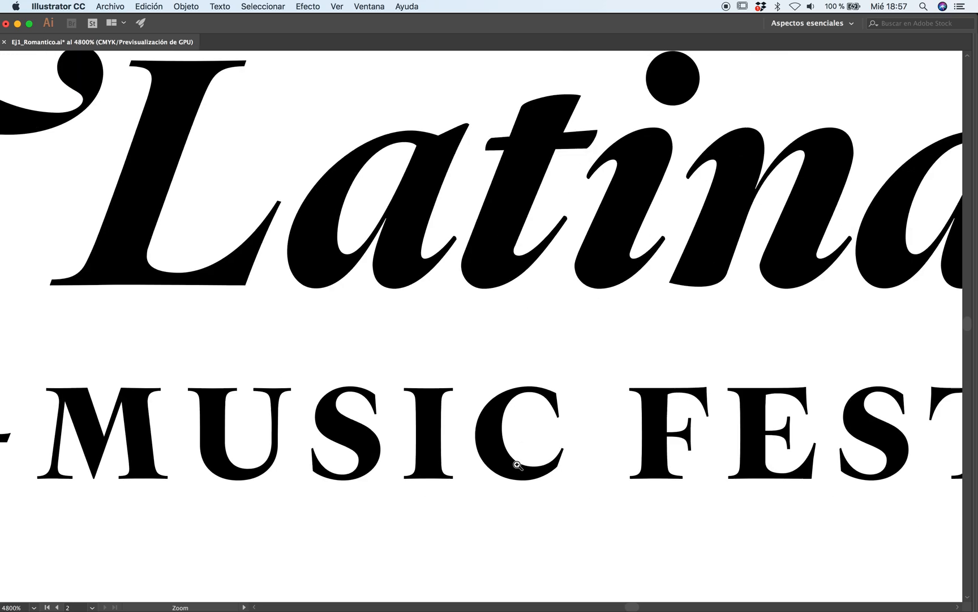
alt+click(516, 398)
drag(506, 426, 514, 405)
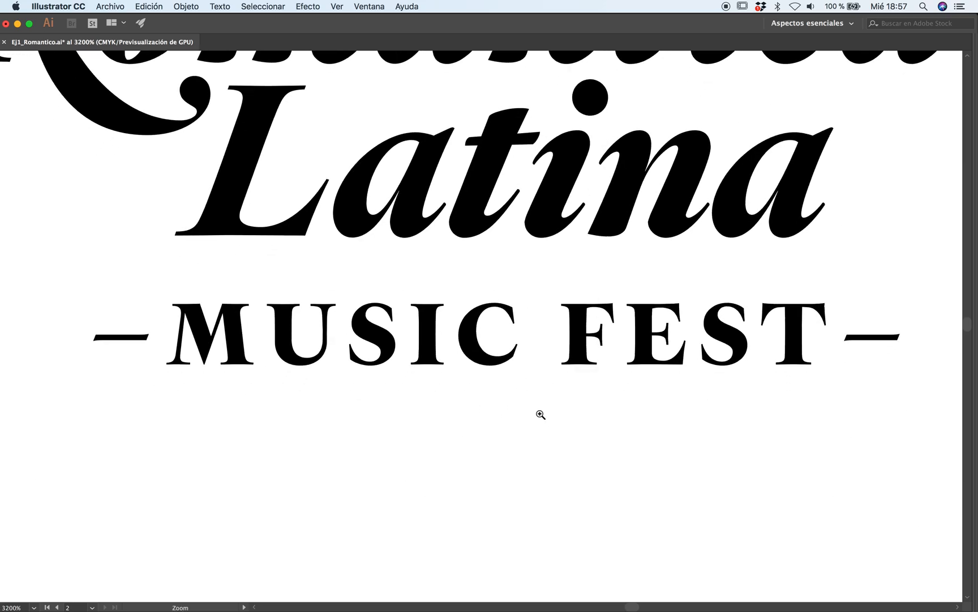
key(super+z)
Step: Duplicate the spacer rectangle beside the original and scale the copy uniformly to 50%
key(z)
click(503, 329)
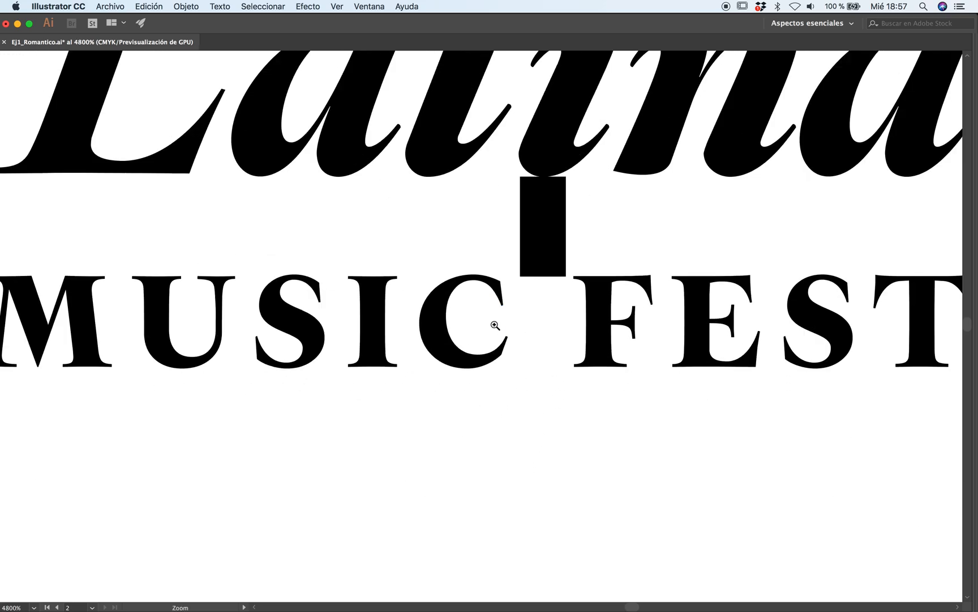
click(496, 326)
drag(512, 316, 522, 393)
drag(550, 309, 645, 320)
key(s)
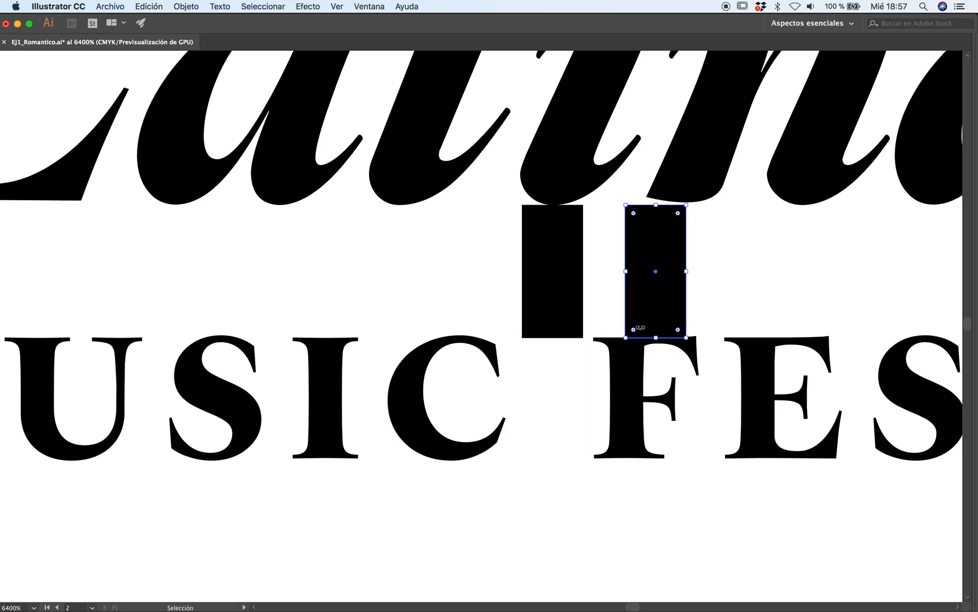
alt+click(641, 331)
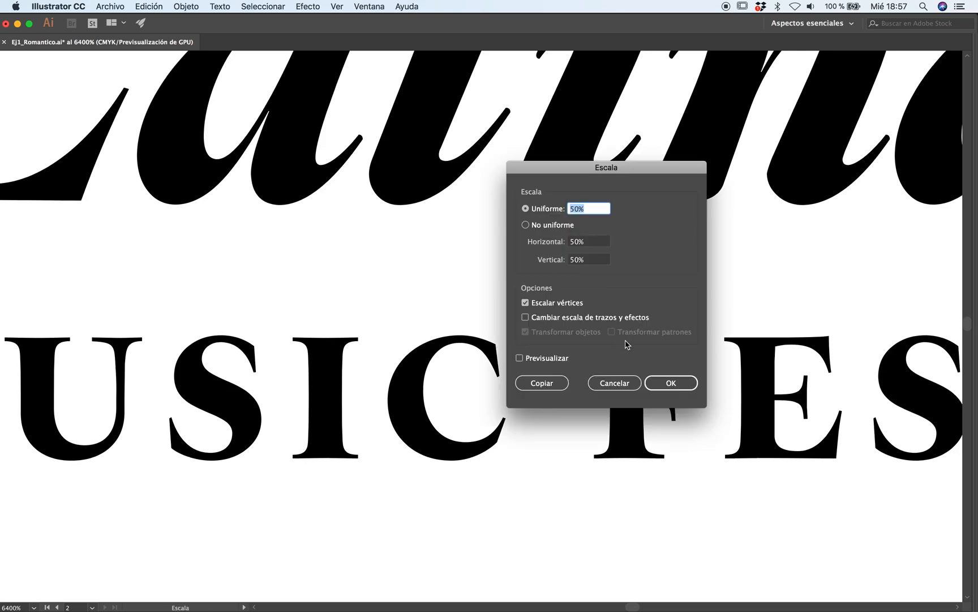
click(670, 381)
Step: Place the half-size spacer under the n's foot in “Latina” and raise the “–MUSIC FEST–” line to its bottom edge
key(z)
click(629, 321)
key(v)
drag(464, 359, 520, 287)
drag(512, 466, 537, 330)
Step: Delete both spacer rectangles between “Latina” and the “–MUSIC FEST–” line
click(261, 287)
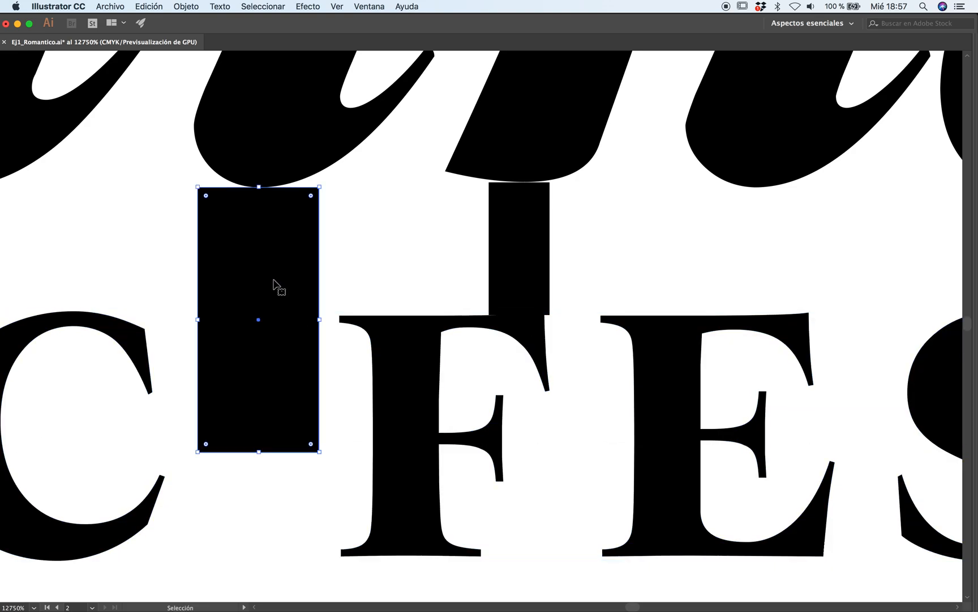
shift+click(539, 262)
key(Delete)
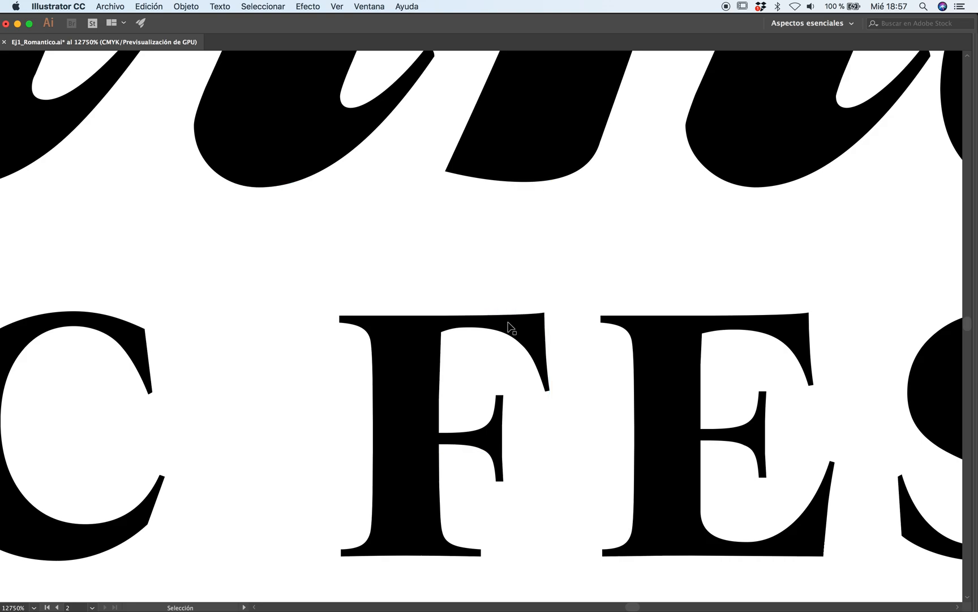
Step: Examine the composed title at small and large sizes, comparing it with the stacked version
alt+click(467, 347)
alt+click(470, 341)
alt+click(472, 339)
alt+click(479, 341)
alt+click(485, 342)
alt+click(488, 344)
alt+click(484, 345)
drag(427, 346, 432, 413)
alt+click(431, 341)
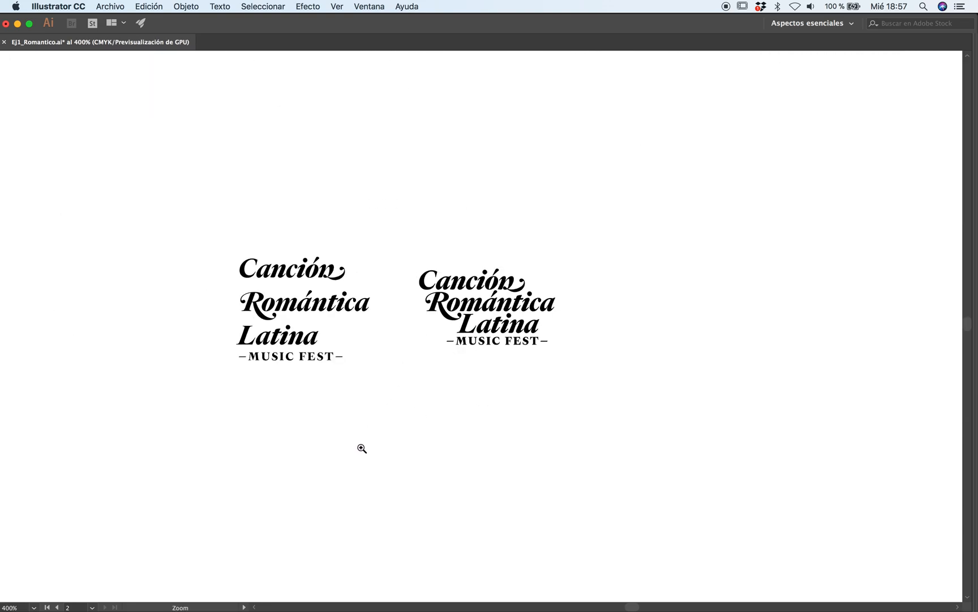
click(479, 340)
click(459, 328)
click(468, 306)
click(508, 296)
drag(590, 309, 470, 336)
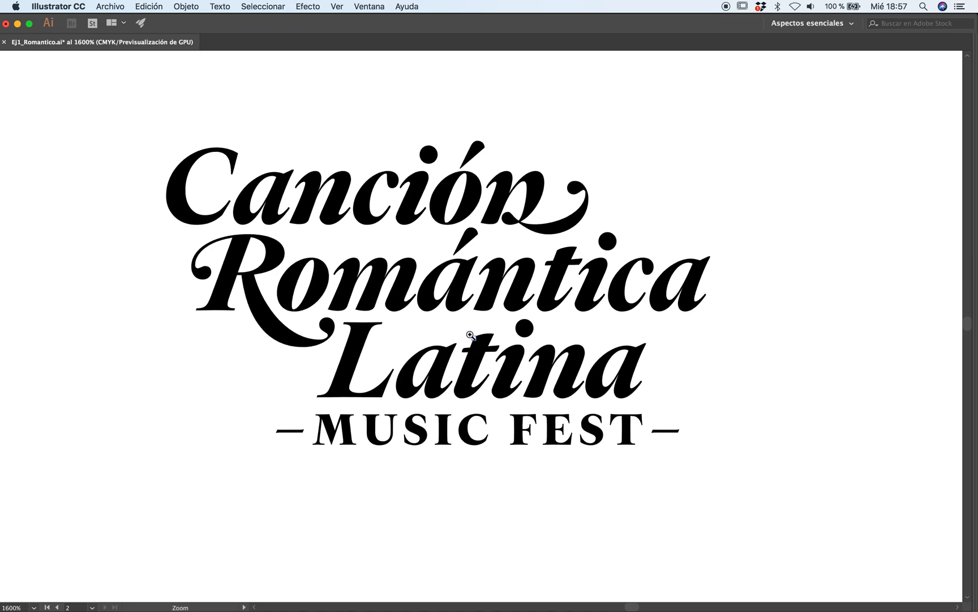
alt+click(476, 339)
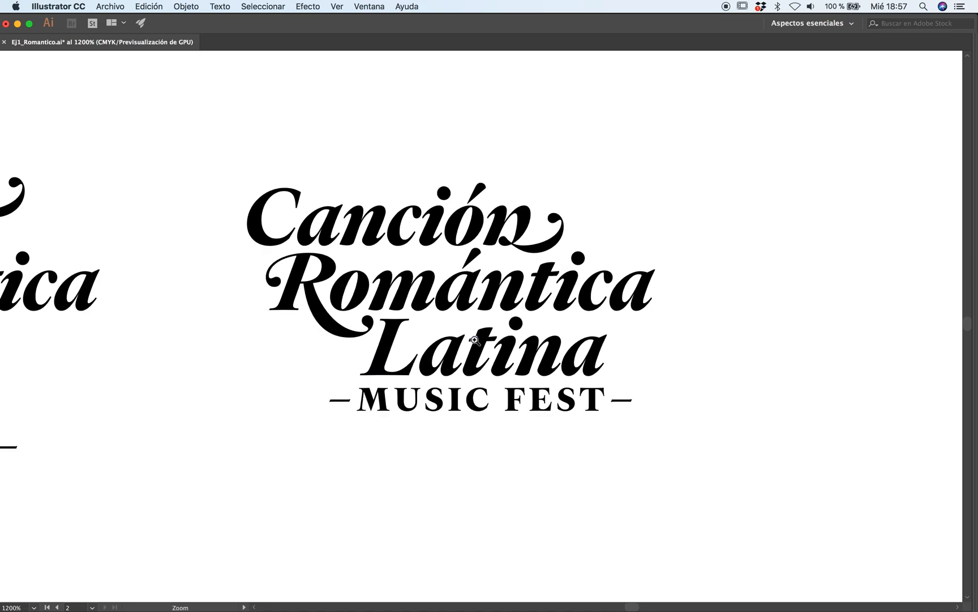
click(504, 314)
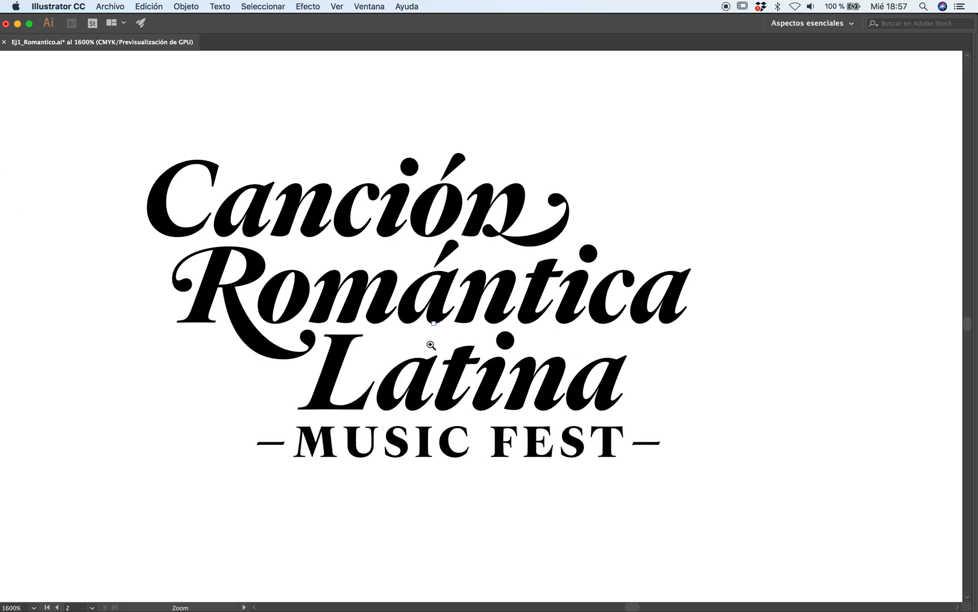
Step: Save the document and review the composed title's line spacing and overall shape
key(super+s)
key(z)
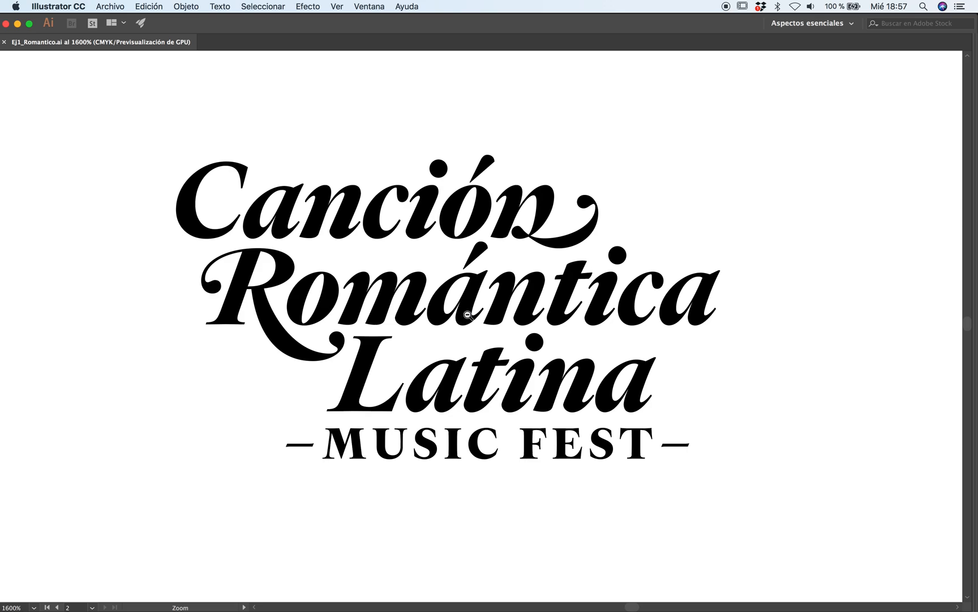
alt+click(461, 323)
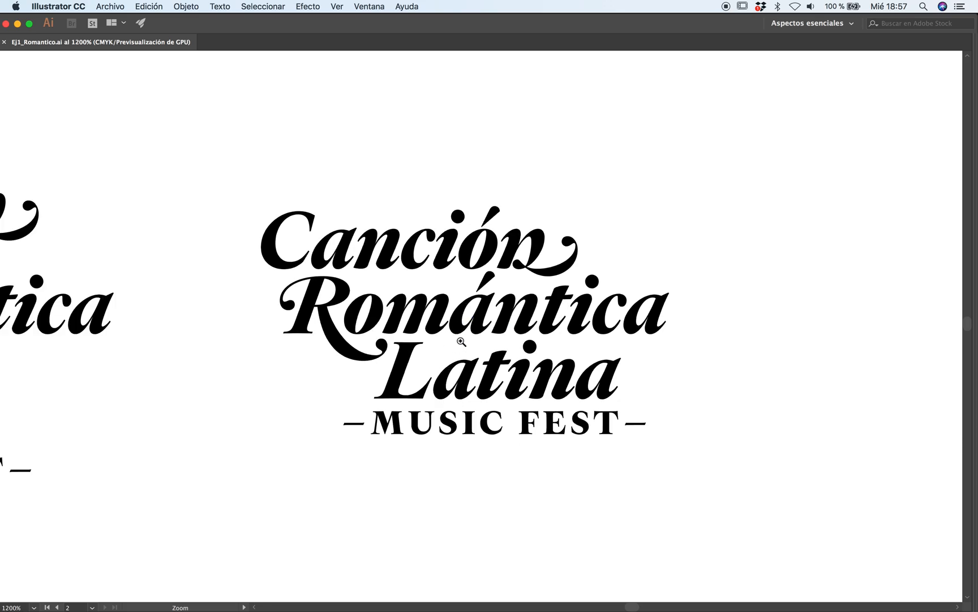
drag(425, 359, 519, 355)
click(476, 342)
drag(560, 322, 475, 342)
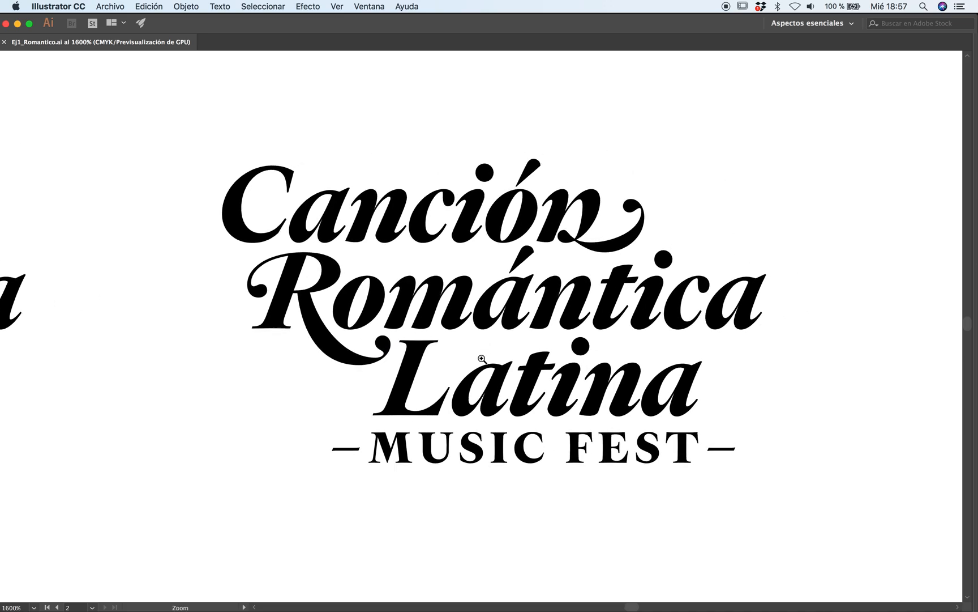
alt+click(437, 347)
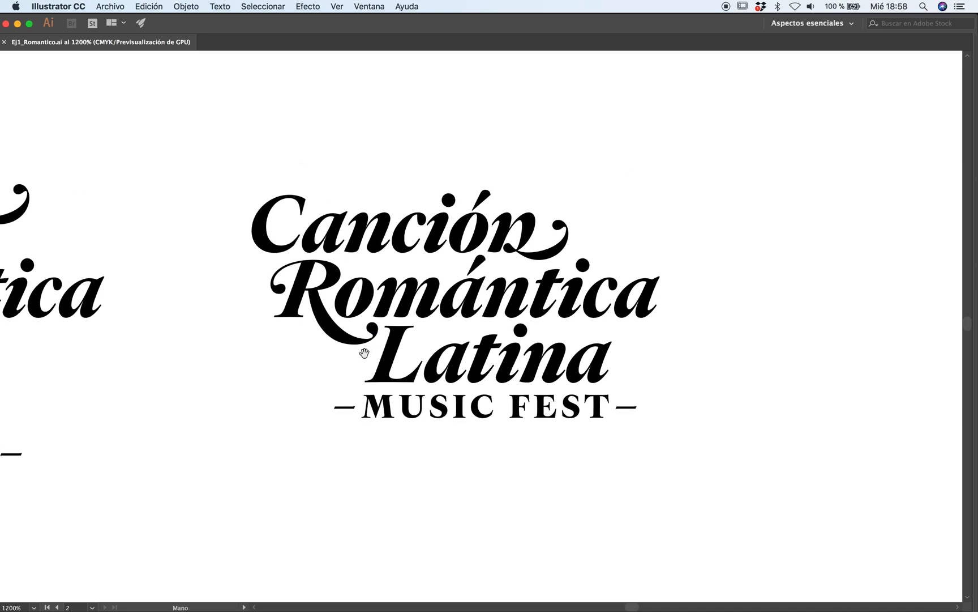
click(430, 339)
Step: Delete the stacked version of the title from the second artboard and undo the deletion
key(super+0)
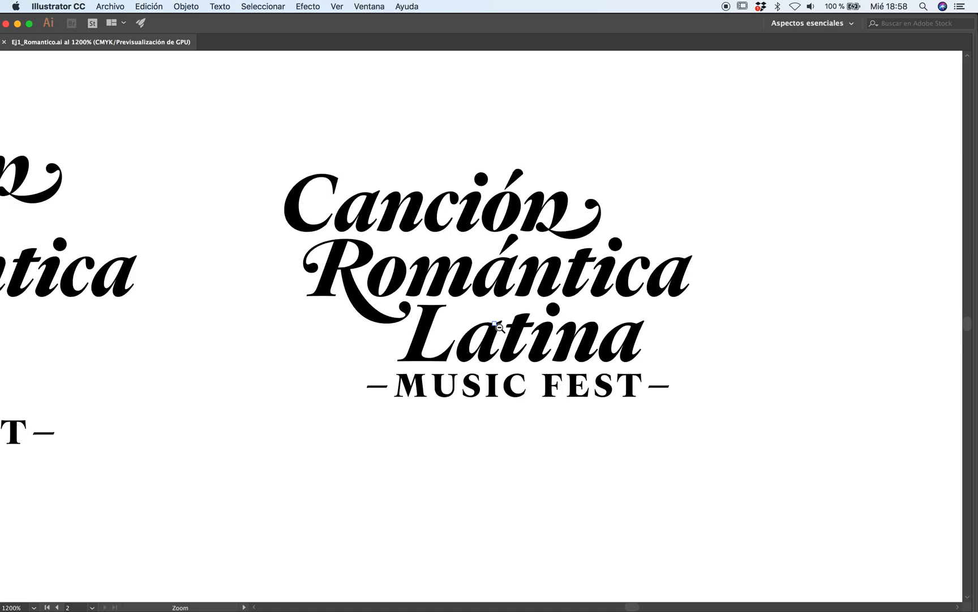
drag(361, 273, 441, 360)
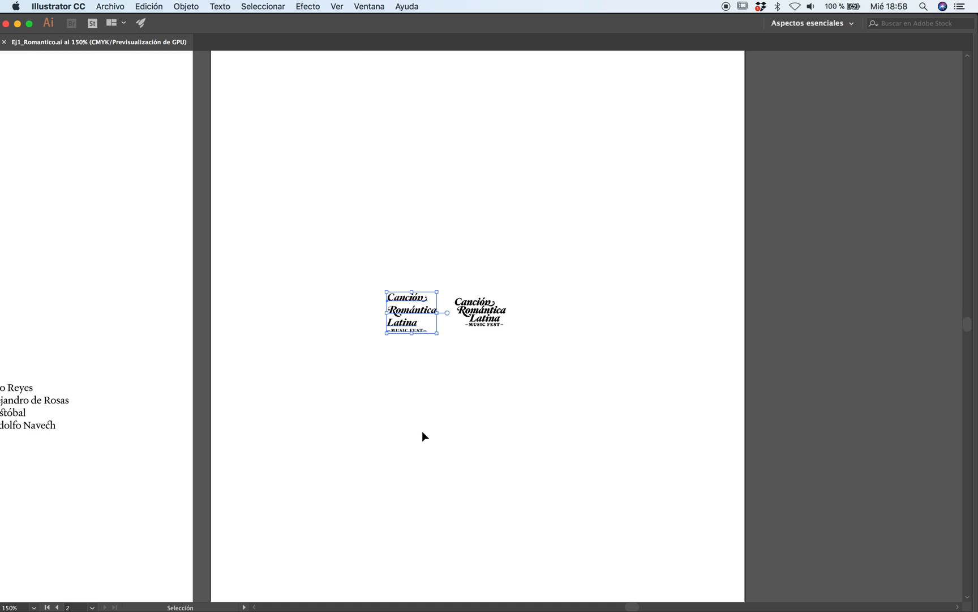
key(Delete)
drag(456, 387, 463, 421)
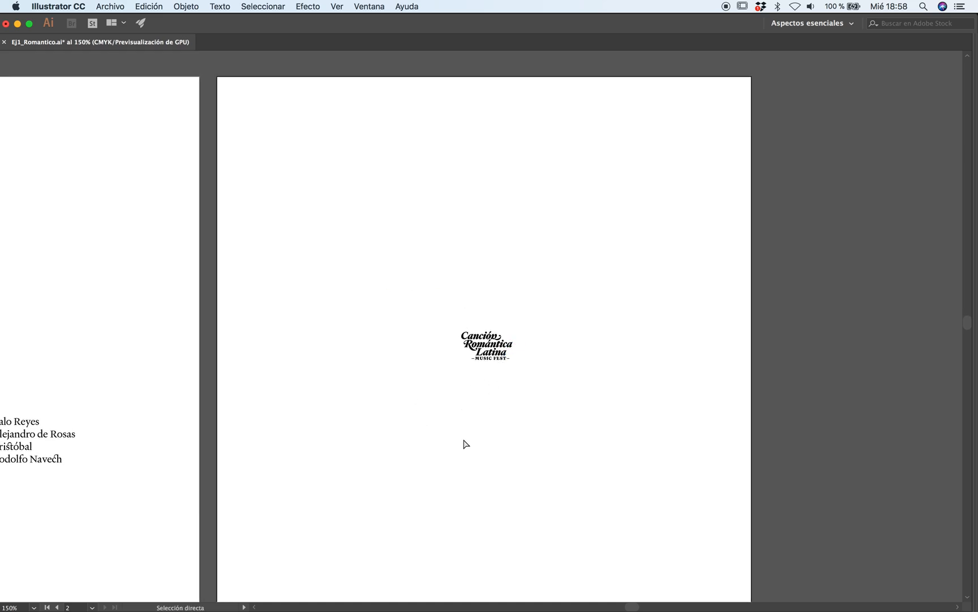
key(super+z)
Step: Move the stacked title version onto the first artboard and raise the composed title on the second artboard
drag(364, 300, 180, 221)
drag(428, 303, 606, 421)
click(542, 417)
drag(488, 355, 486, 212)
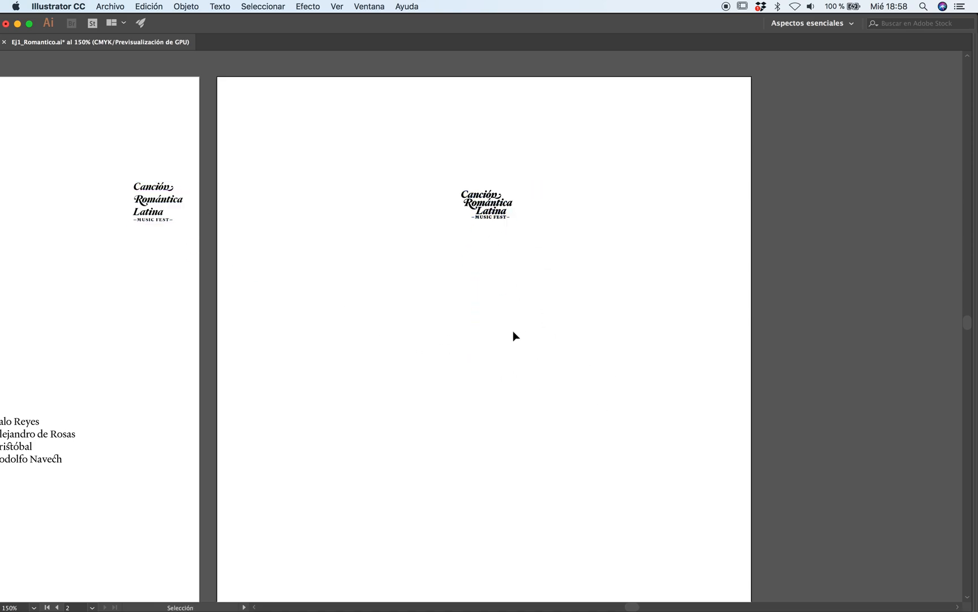
Step: Move the three-column artist list from the first artboard to below the composed title on the second artboard
scroll(512, 317, left, 10)
scroll(512, 317, down, 6)
drag(31, 250, 366, 314)
drag(273, 293, 860, 215)
Step: Examine the artist list beneath the title, and the details of the composed lettering up close
click(697, 257)
drag(706, 225, 591, 278)
click(593, 256)
click(564, 291)
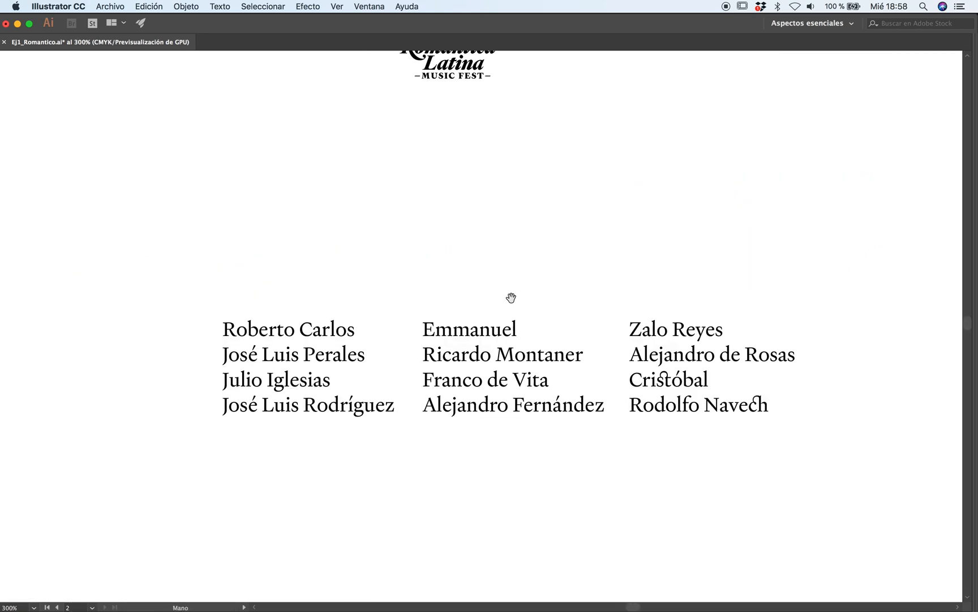
drag(522, 299, 524, 371)
click(309, 435)
key(super+shift+a)
key(a)
click(540, 257)
key(z)
click(483, 269)
click(479, 190)
click(475, 210)
click(391, 367)
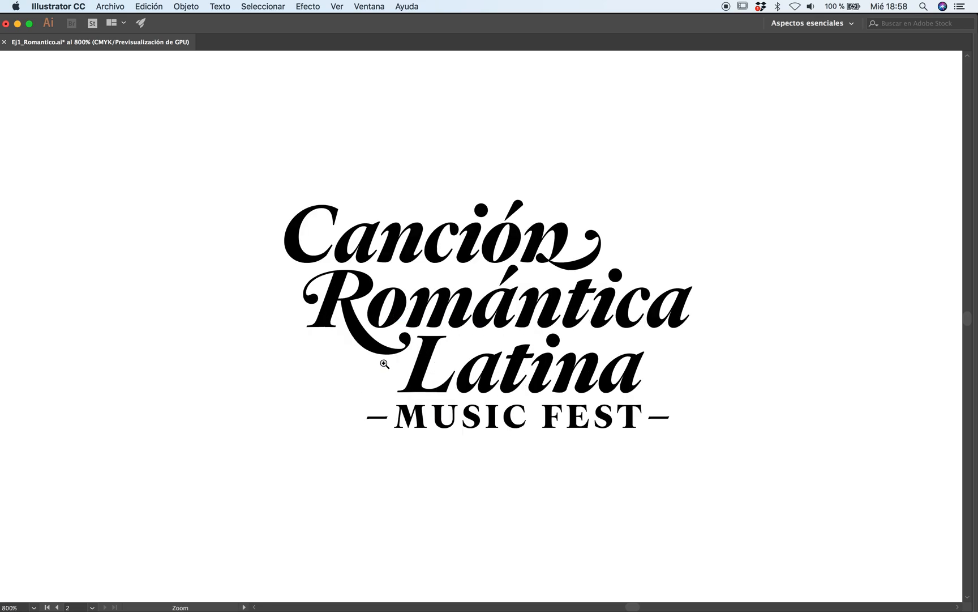
Step: Examine the composed lettering at several magnifications, then the artist list beneath it
click(430, 356)
drag(517, 346, 514, 350)
alt+click(510, 428)
alt+click(542, 377)
alt+click(505, 334)
alt+click(493, 354)
alt+click(493, 353)
key(v)
click(337, 461)
click(502, 434)
key(z)
click(491, 438)
scroll(400, 390, left, 2)
Step: Change the first artist column, from Roberto Carlos to José Luis Rodríguez, to Heldane Text Bold
key(Tab)
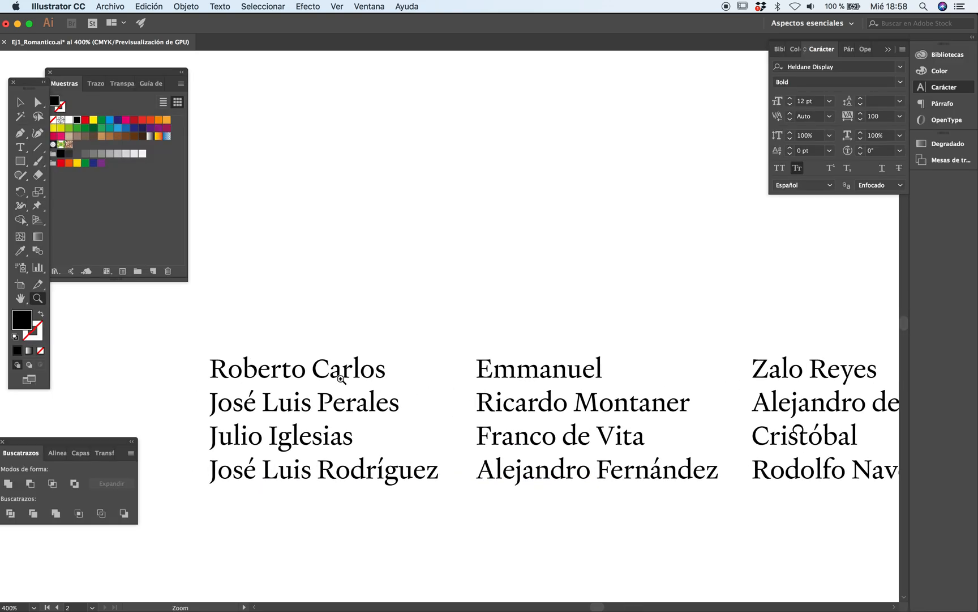
click(342, 379)
super+click(448, 339)
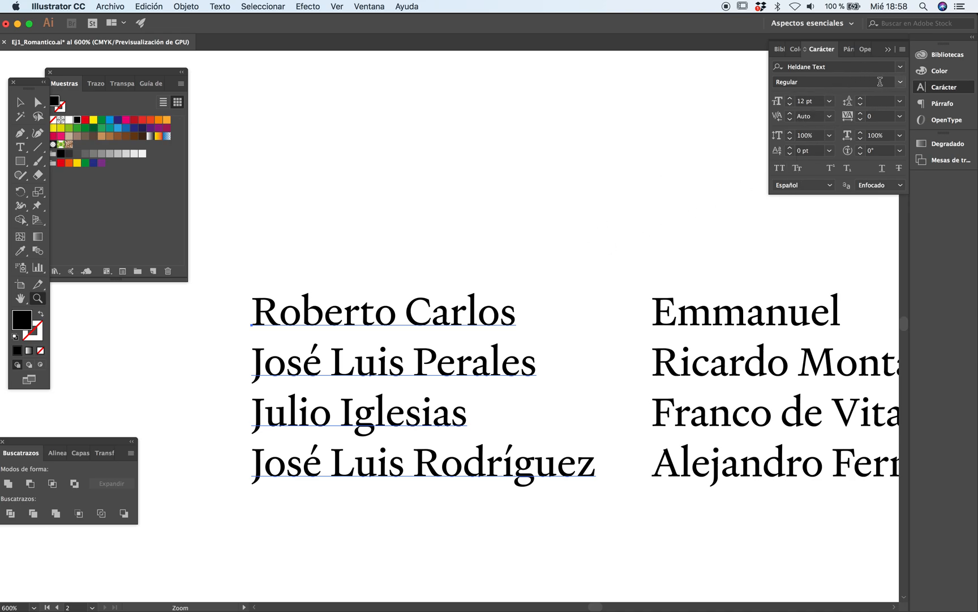
click(901, 82)
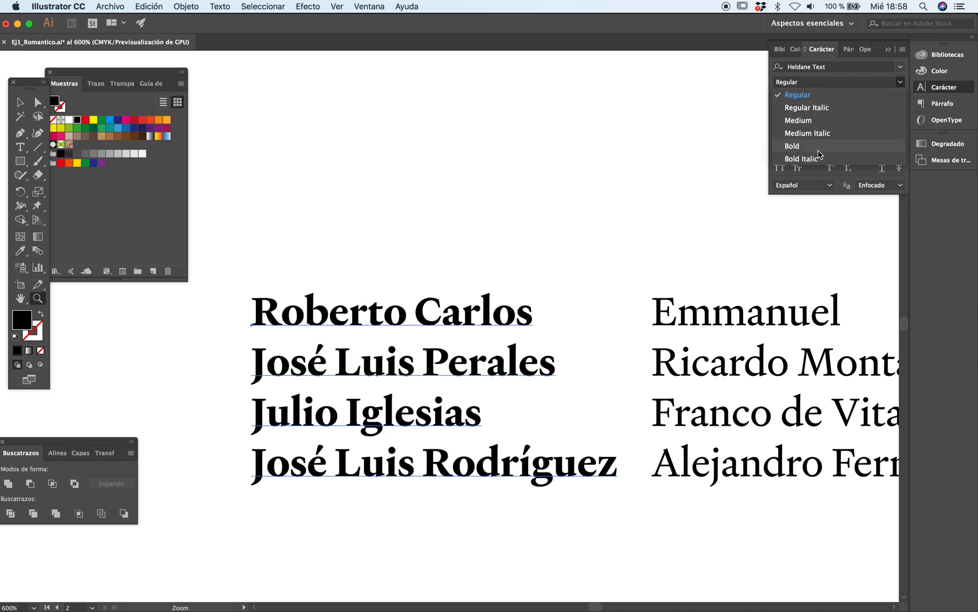
click(813, 150)
key(super+shift+a)
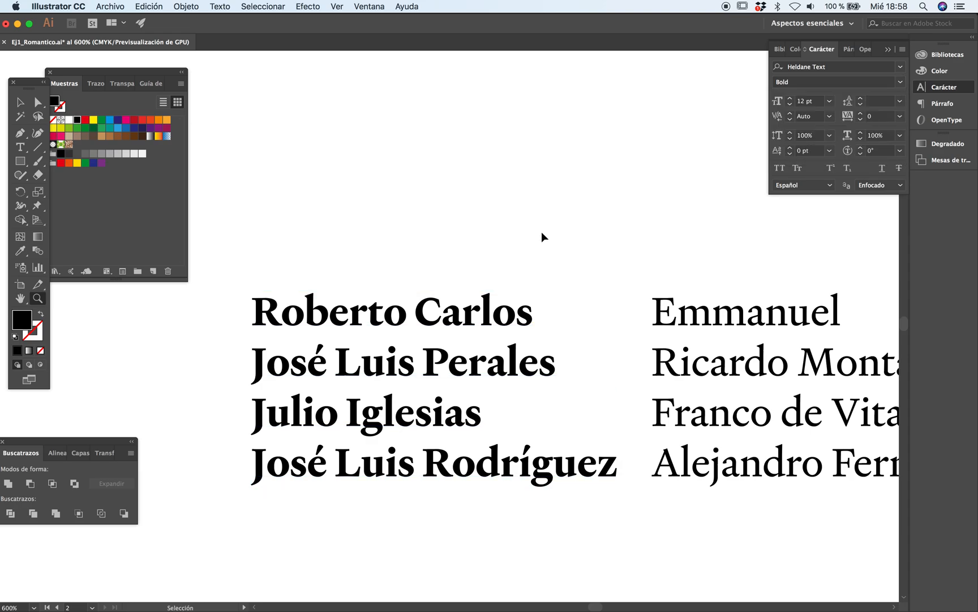
key(Tab)
Step: Move the bold first column up into the space between the title and the other two columns
alt+super+click(463, 367)
drag(448, 391, 480, 182)
drag(475, 250, 447, 401)
super+click(478, 301)
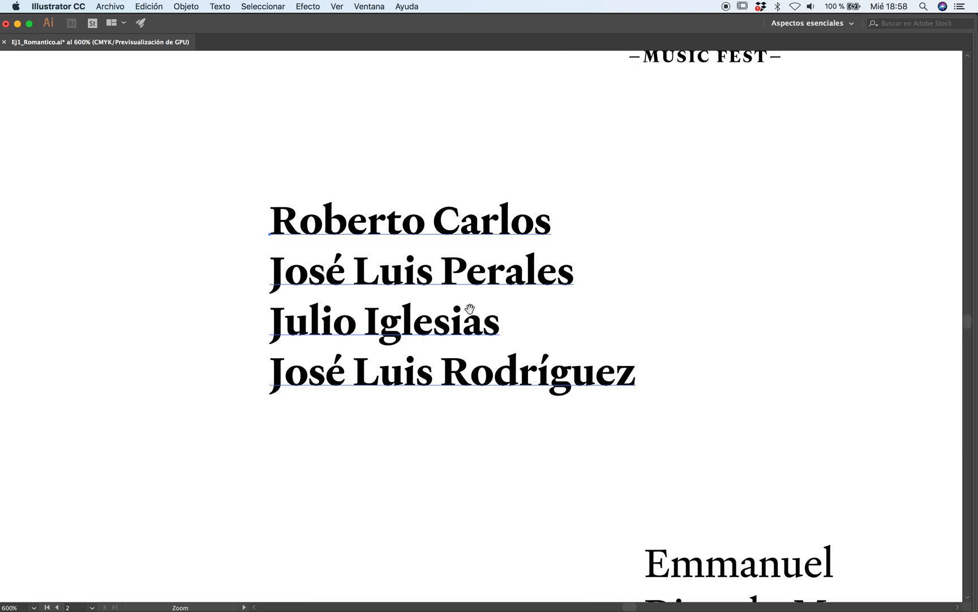
drag(469, 310, 463, 347)
Step: Join Roberto Carlos and José Luis Perales on one line, separated by a spaced centred dot
key(super+shift+a)
click(272, 317)
key(BackSpace)
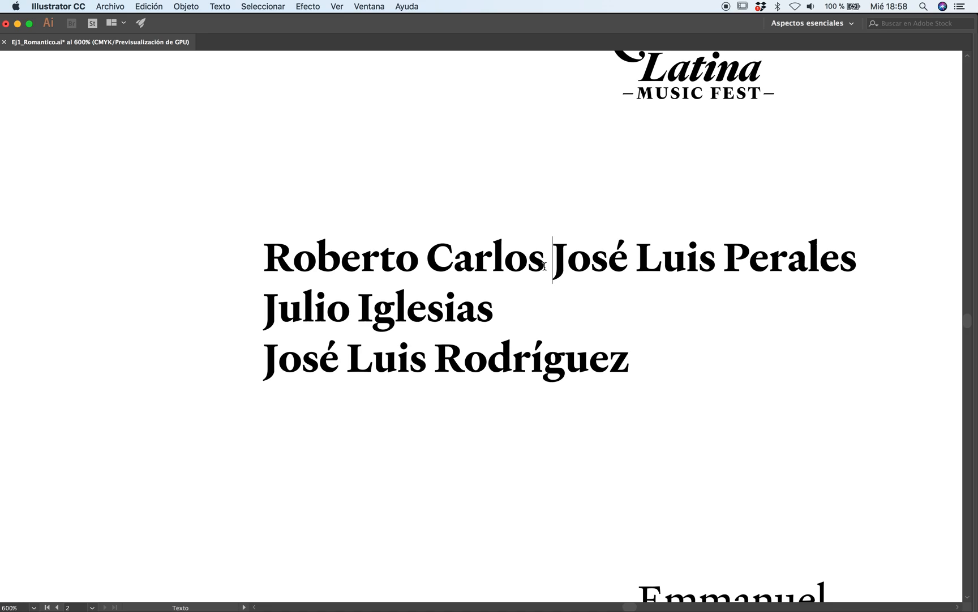
text(•)
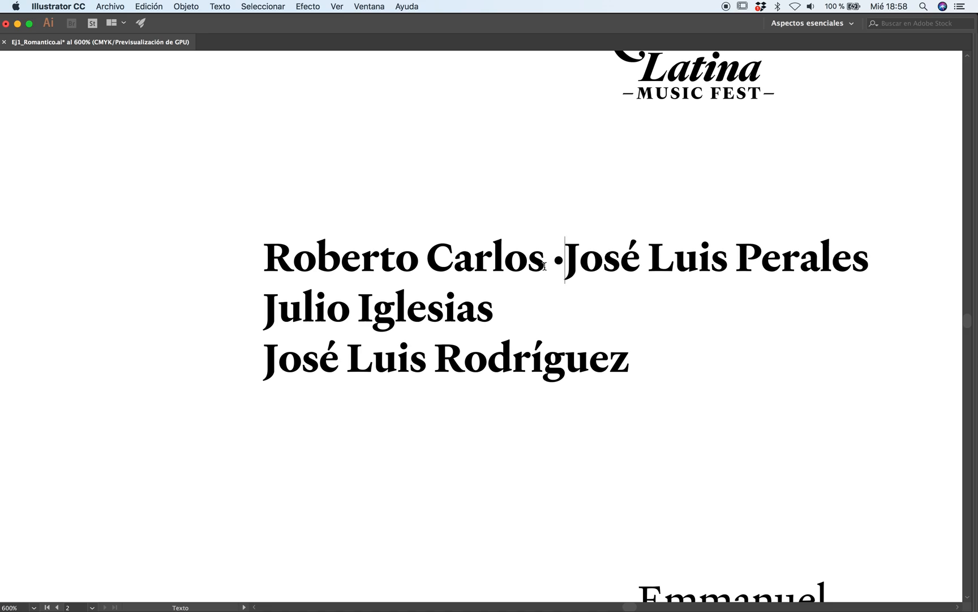
super+click(490, 432)
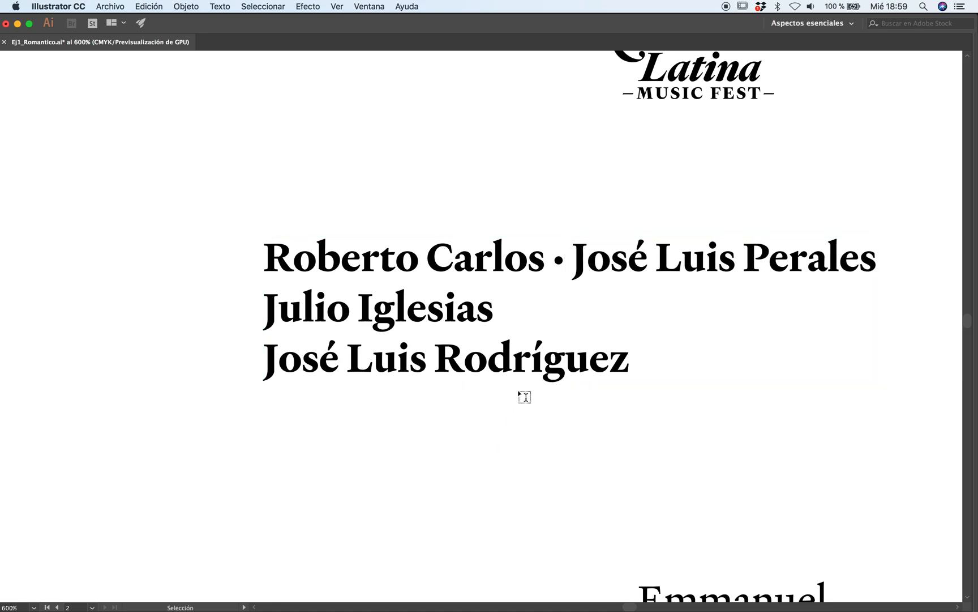
Step: Join Julio Iglesias and José Luis Rodríguez on the second line, separated by a spaced centred dot
click(269, 361)
key(super+z)
click(273, 372)
key(BackSpace)
text(•)
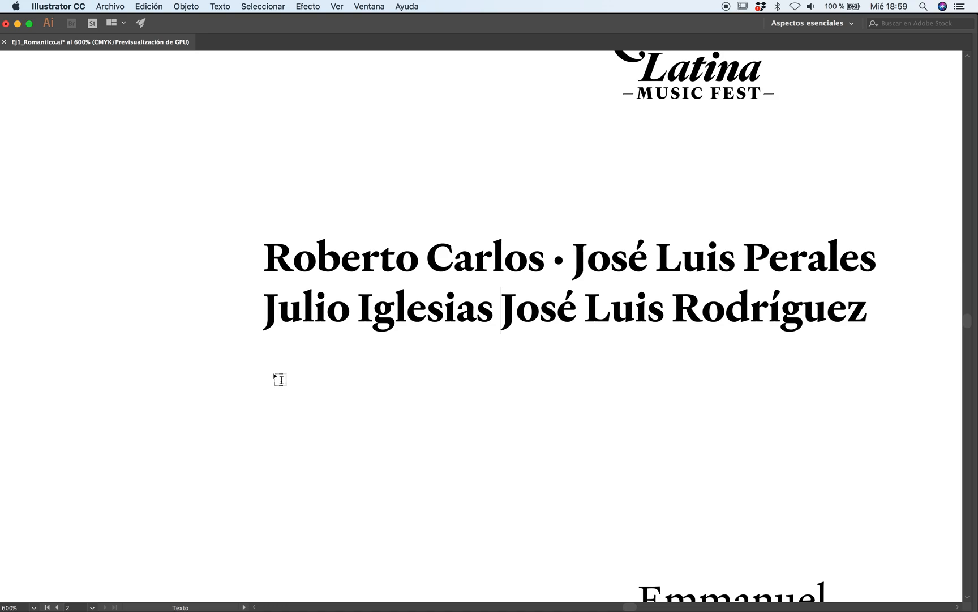
key(Escape)
click(570, 413)
drag(684, 375, 573, 372)
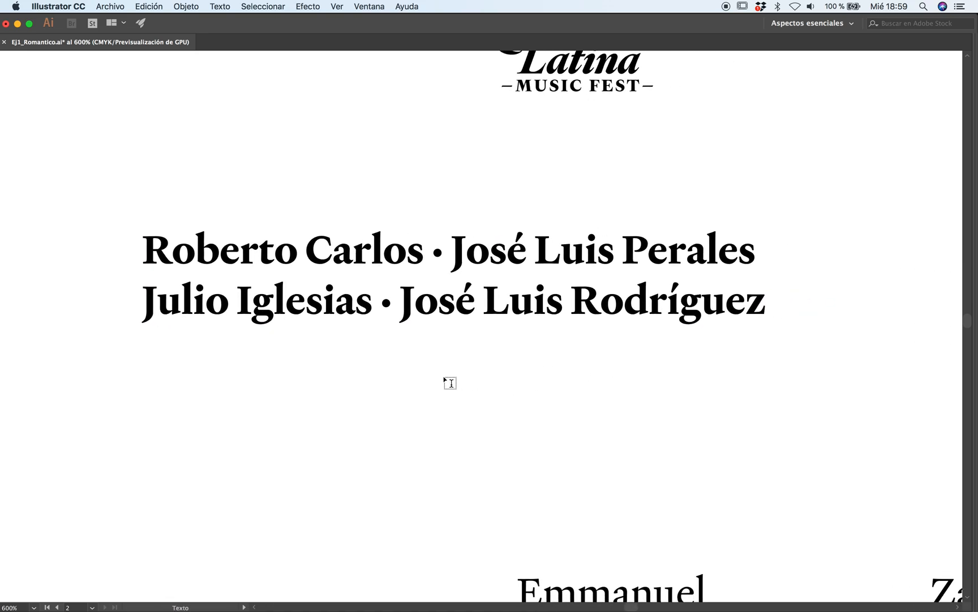
Step: Examine the two bold headliner lines and how they sit beneath the title
alt+super+click(481, 346)
drag(524, 319, 522, 363)
super+click(513, 340)
super+click(506, 328)
drag(456, 343, 528, 338)
alt+super+click(499, 326)
alt+super+click(497, 326)
drag(419, 336, 442, 315)
super+click(497, 334)
super+click(475, 306)
super+click(475, 306)
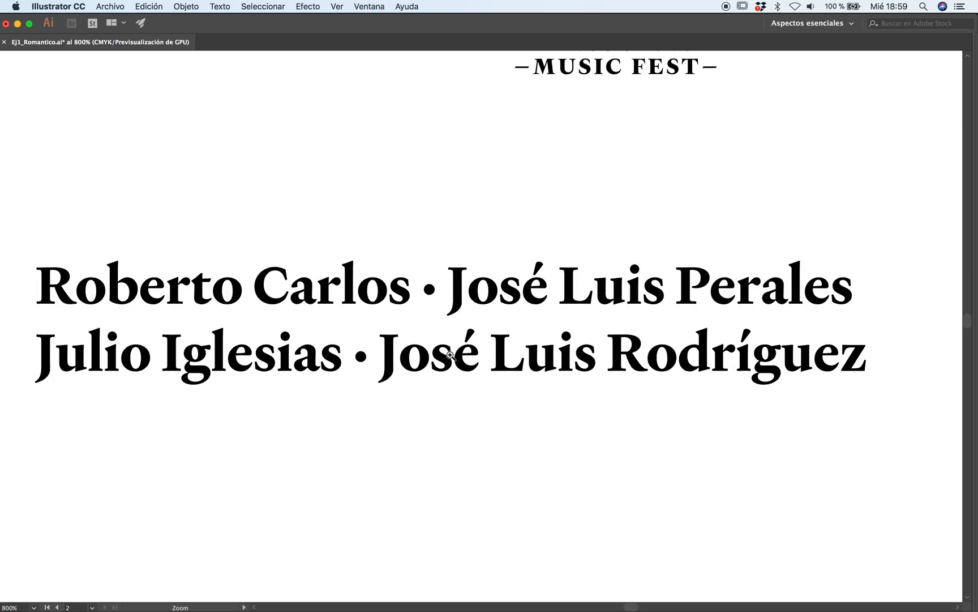
Step: Set the two headliner lines in all caps with a tracking of 100
click(420, 367)
key(Tab)
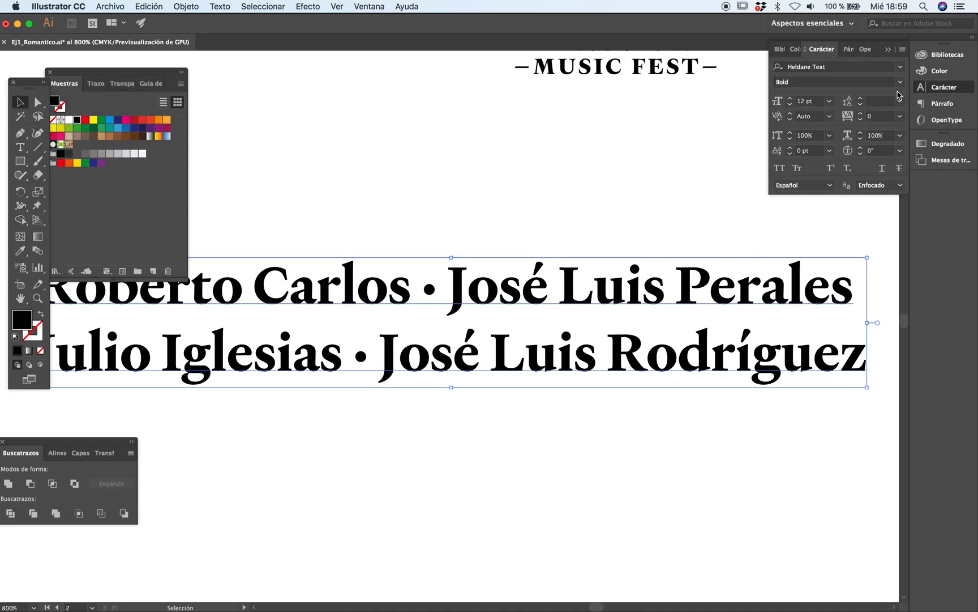
click(902, 49)
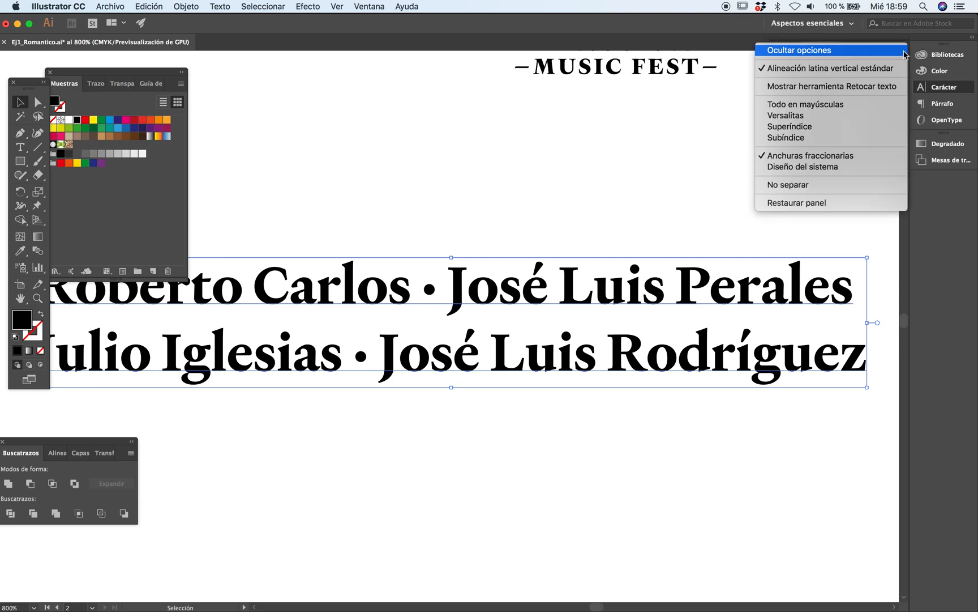
click(804, 104)
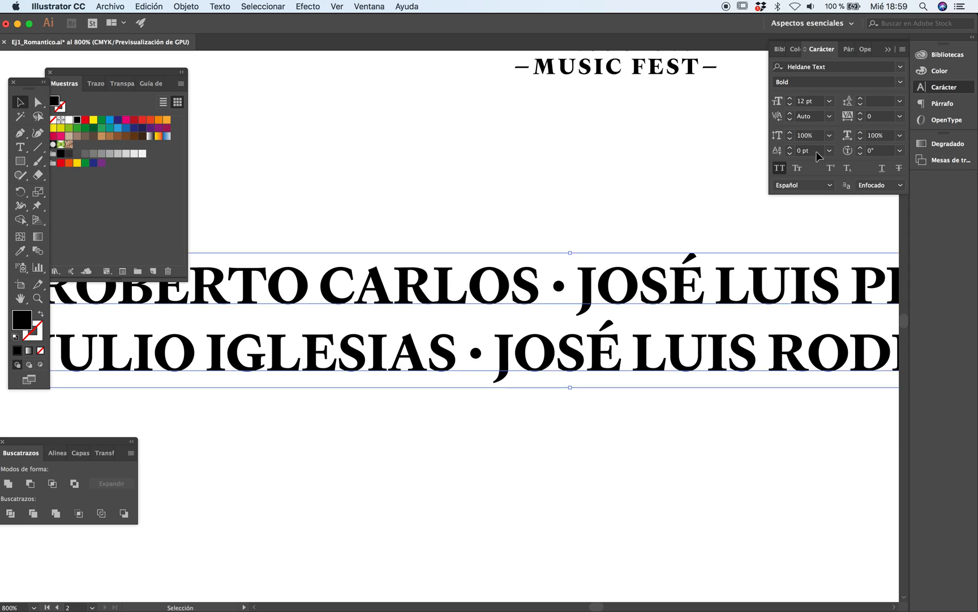
click(871, 119)
text(100)
key(Return)
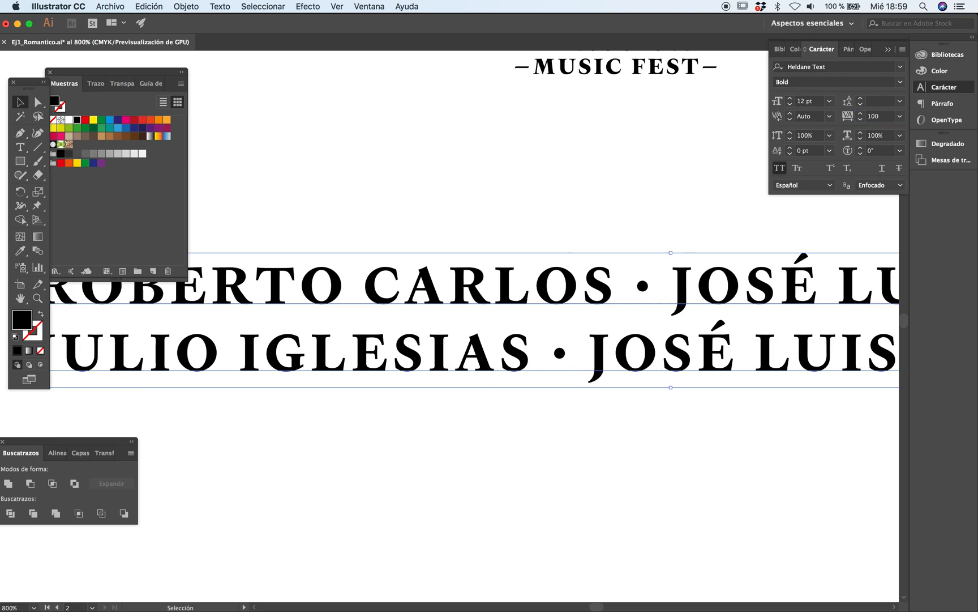
super+click(512, 465)
key(Tab)
Step: Examine the letterspaced all-caps headliner lines together with the title above them
key(z)
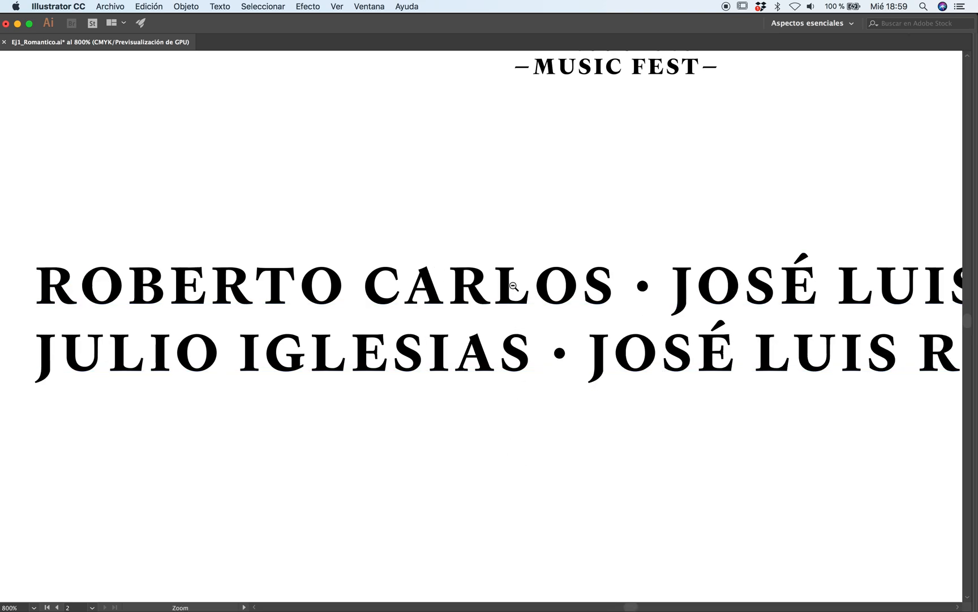
alt+click(513, 286)
alt+click(514, 286)
scroll(569, 365, right, 3)
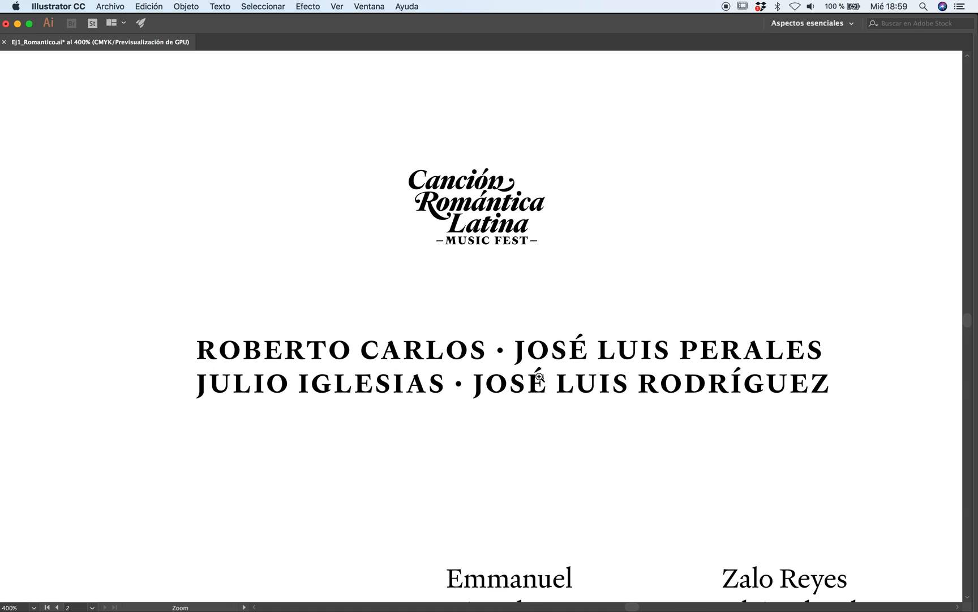
click(540, 377)
drag(531, 378, 547, 371)
alt+click(487, 335)
drag(450, 347, 478, 360)
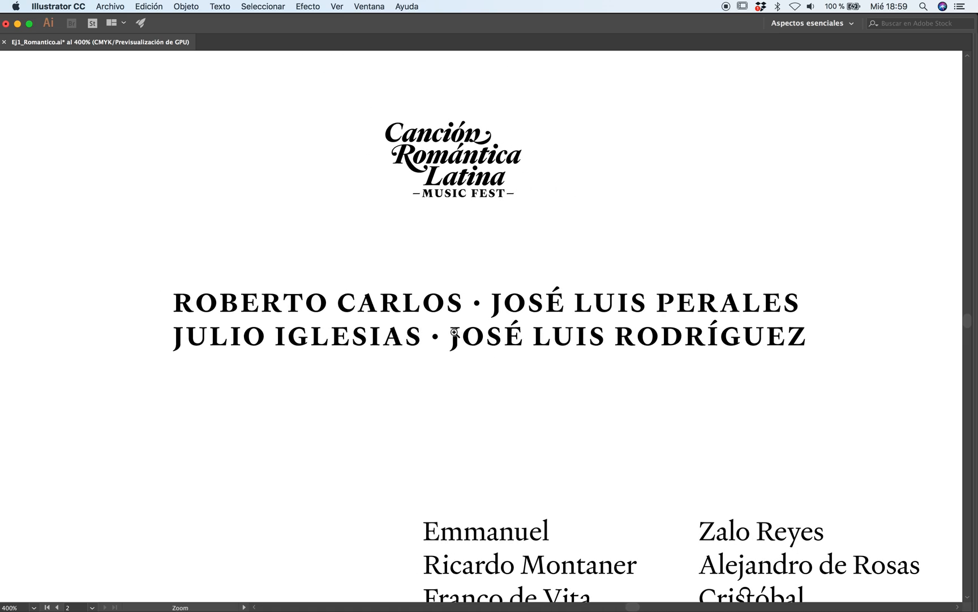
Step: Undo and redo the headliner tracking to compare both spacings
key(super+z)
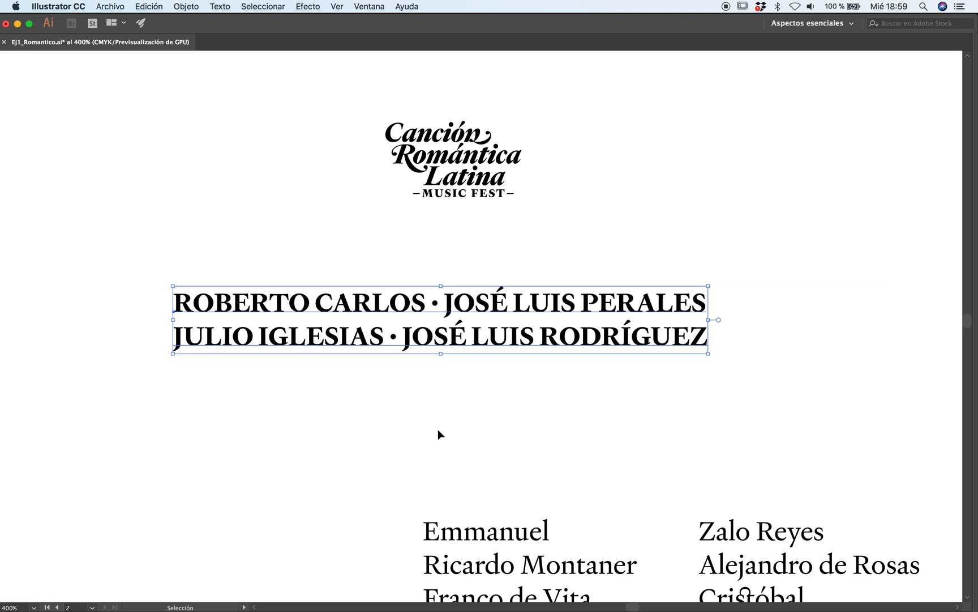
key(super+shift+z)
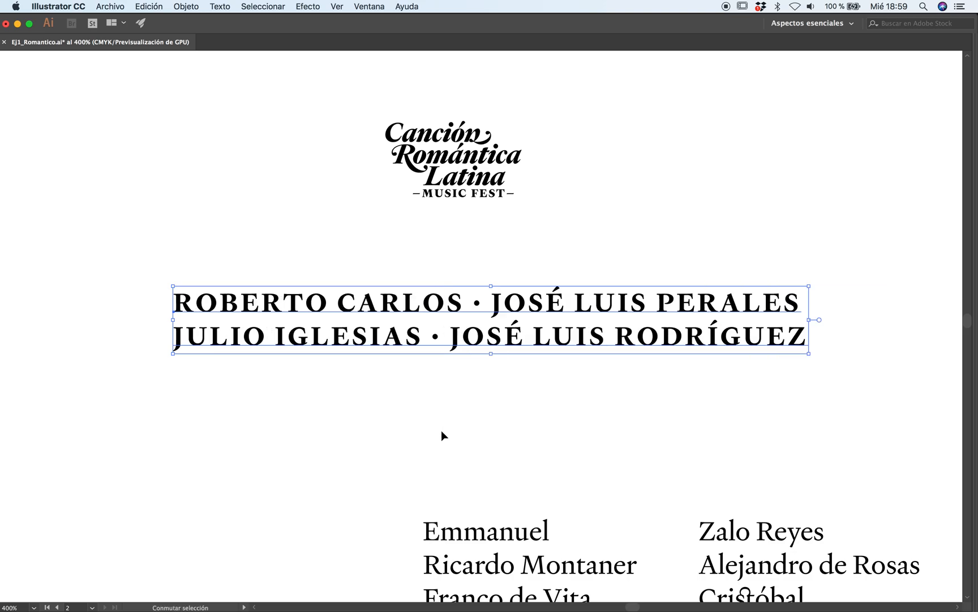
click(444, 427)
Step: Examine the proportions between the title, the headliner lines and the remaining artist columns
key(space)
drag(430, 415, 442, 426)
super+click(472, 352)
drag(472, 339, 476, 380)
alt+super+click(539, 324)
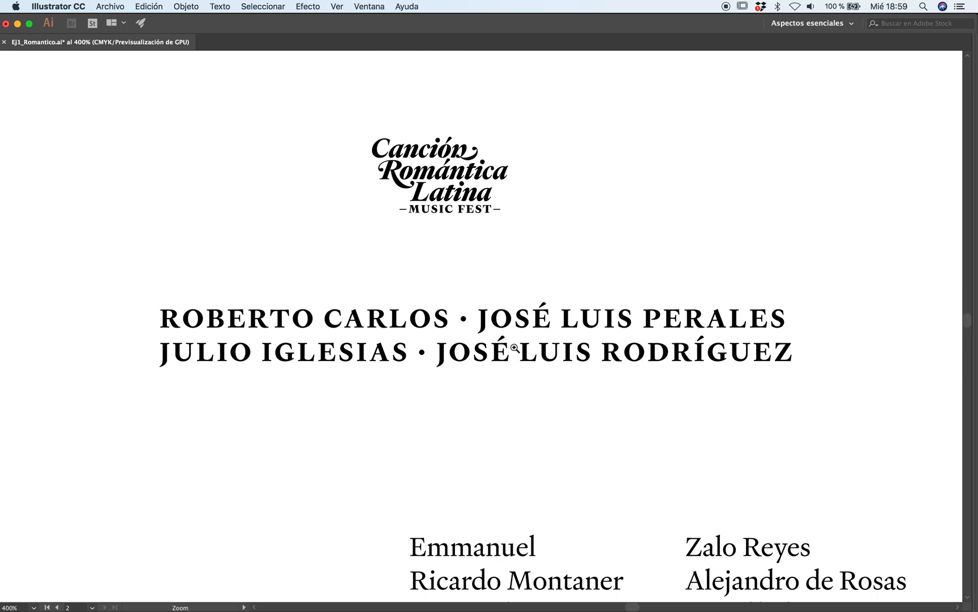
click(517, 305)
drag(452, 379, 508, 380)
alt+super+click(459, 318)
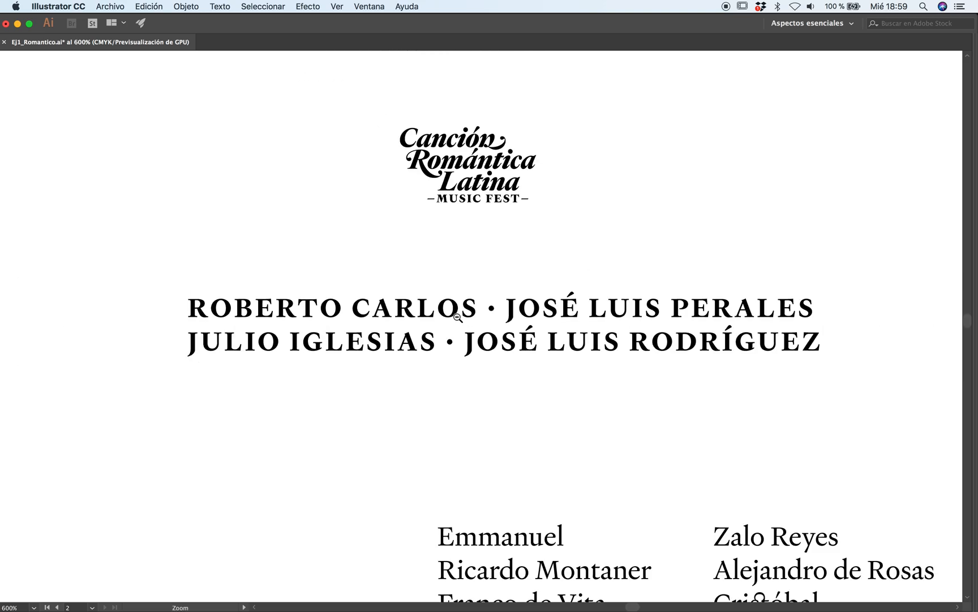
drag(469, 325, 472, 347)
drag(564, 374, 556, 406)
click(540, 394)
super+click(536, 368)
alt+super+click(528, 338)
super+click(484, 345)
drag(487, 338, 485, 375)
alt+super+click(522, 360)
Step: Move José Luis Rodríguez to the start of the second headliner line, ahead of Julio Iglesias
key(t)
drag(382, 318, 739, 342)
key(super+c)
key(BackSpace)
key(Escape)
click(104, 316)
key(super+v)
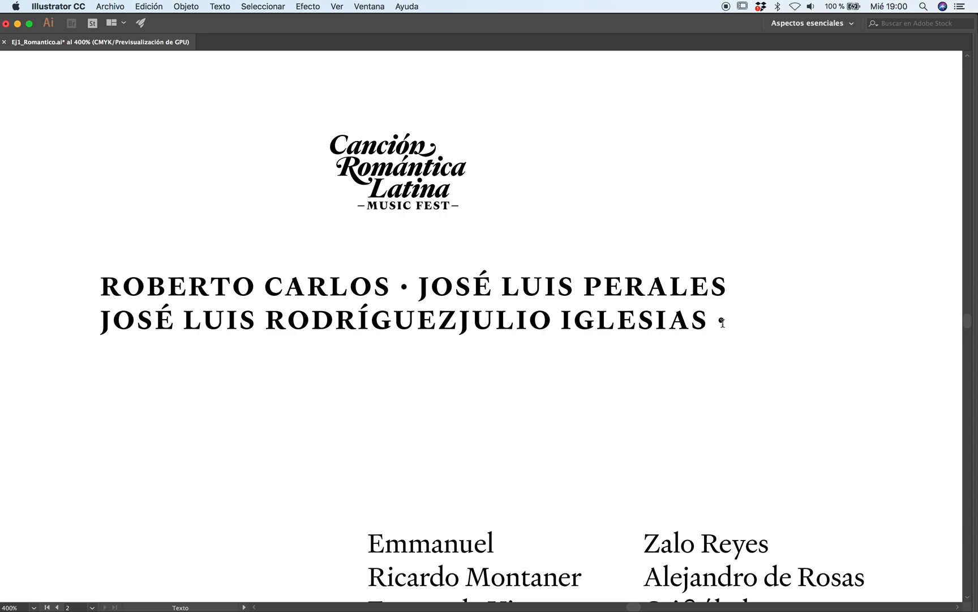
Step: Move the trailing dot between José Luis Rodríguez and Julio Iglesias, and save the document
drag(702, 319, 744, 321)
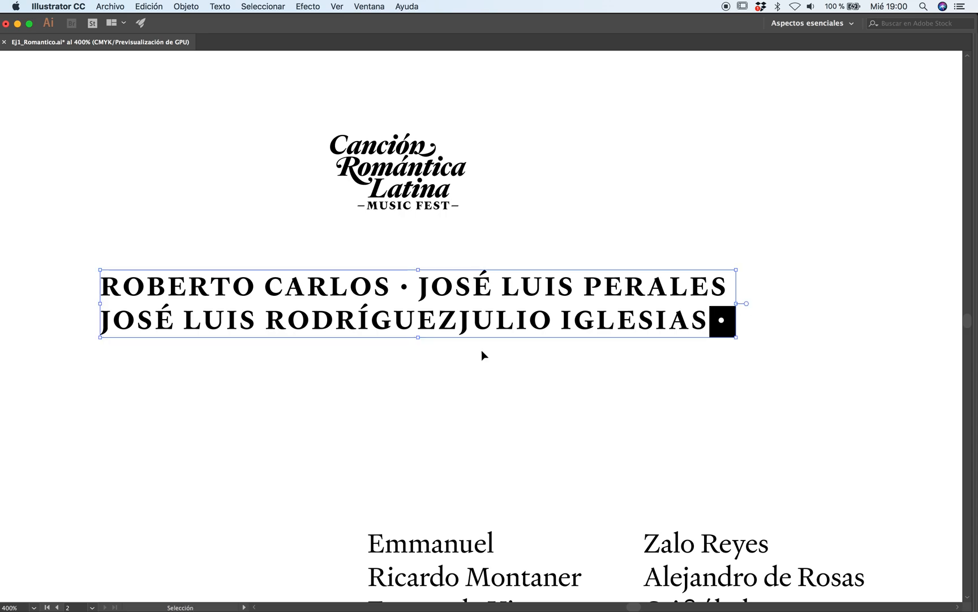
key(super+x)
click(455, 320)
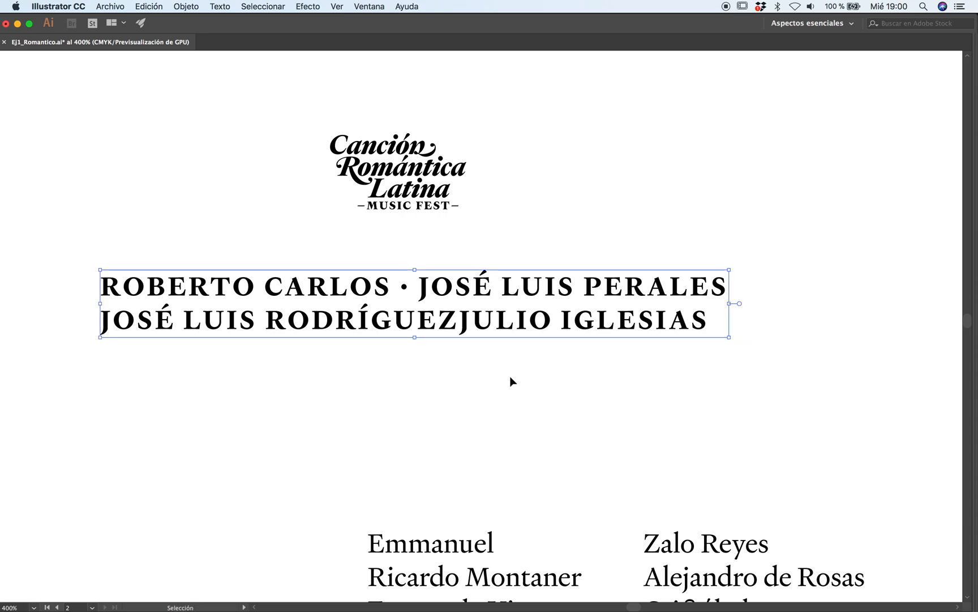
key(super+v)
key(Escape)
drag(406, 401, 479, 367)
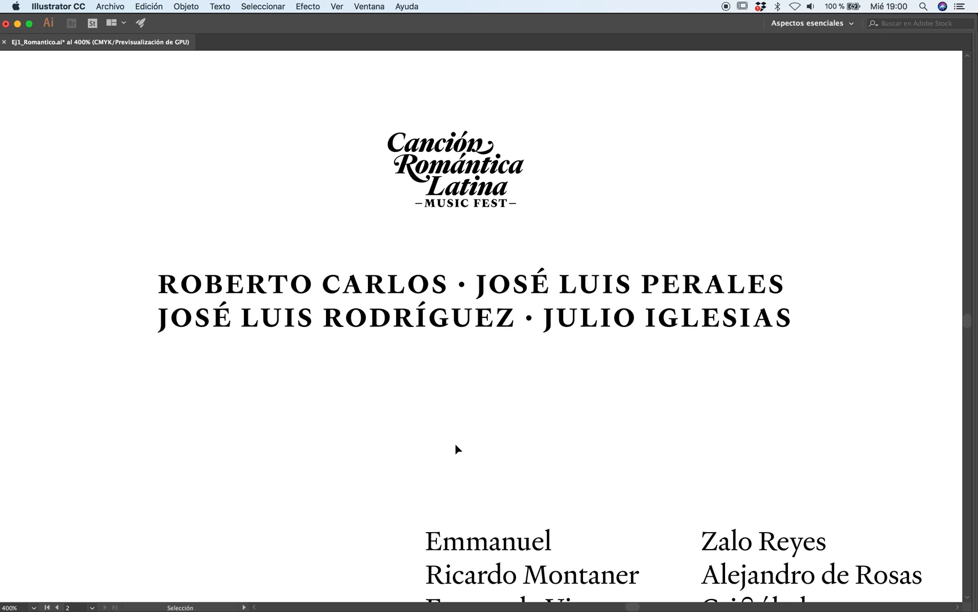
key(super+s)
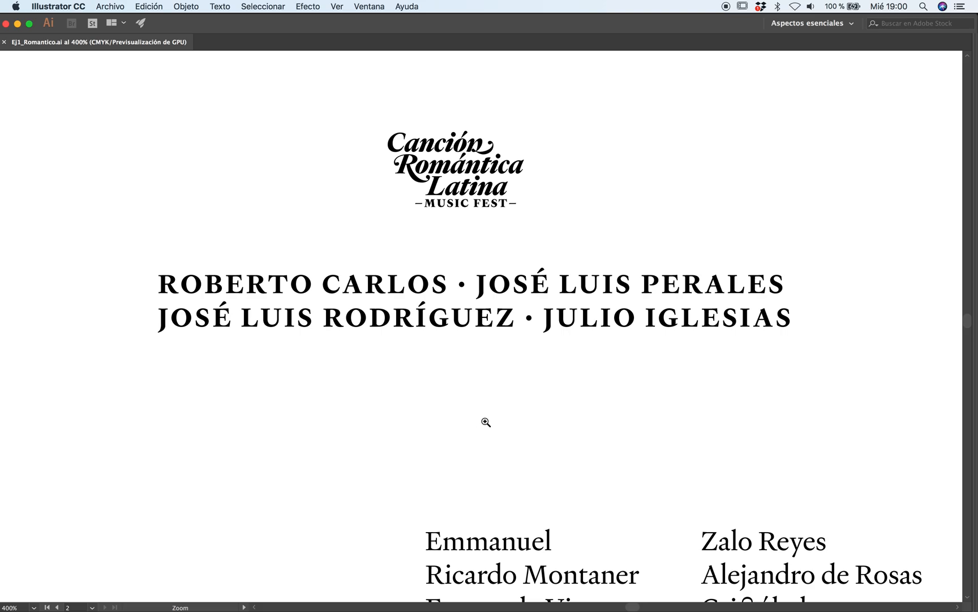
Step: Move the column that starts with Emmanuel up beneath the two headliner lines
drag(418, 438, 327, 344)
alt+click(470, 398)
key(a)
click(446, 472)
key(super+space)
click(489, 336)
click(472, 343)
drag(477, 351, 533, 391)
alt+click(522, 332)
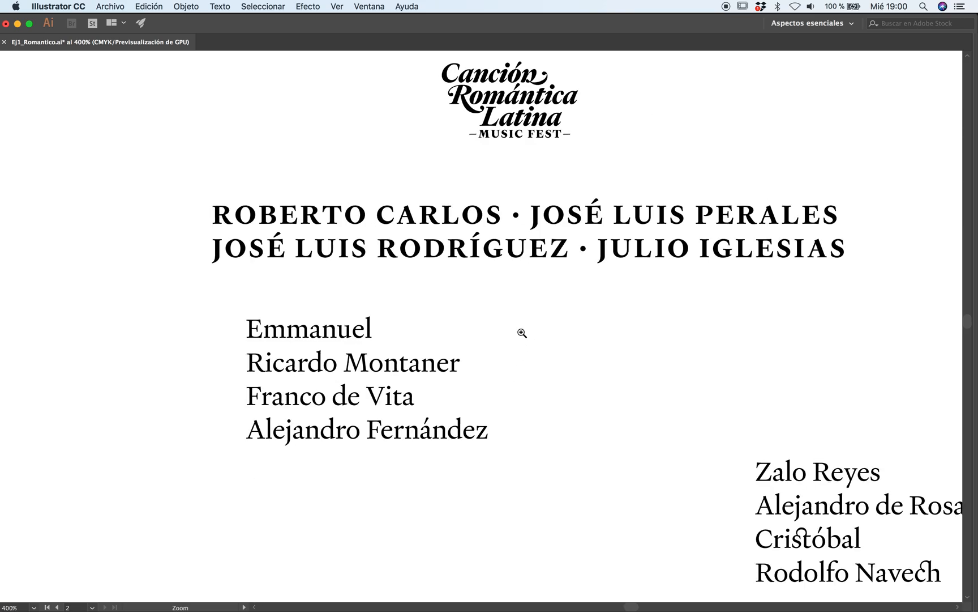
Step: Join Emmanuel and Ricardo Montaner on one line, separated by a spaced centred dot
click(500, 283)
key(Tab)
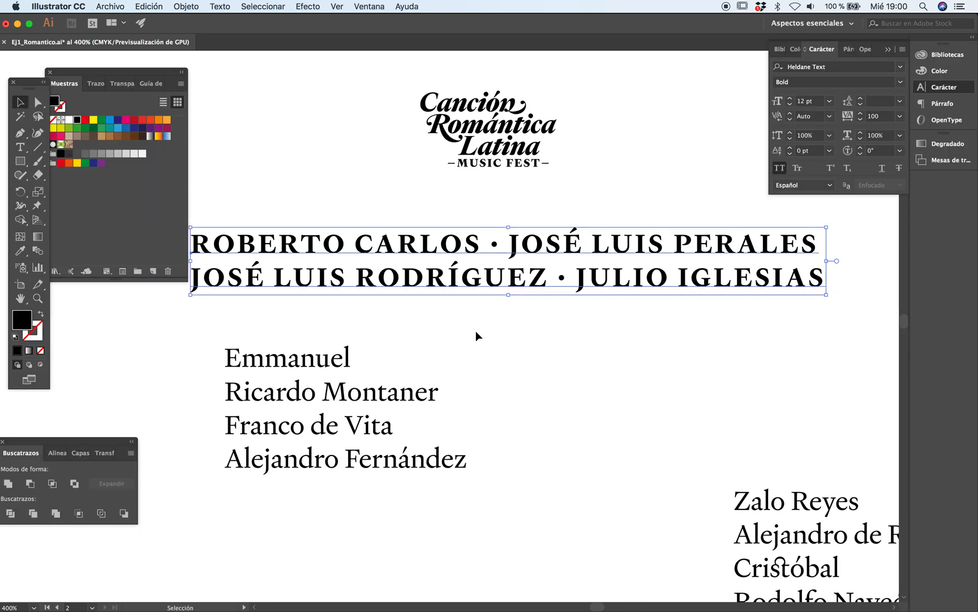
click(475, 389)
click(290, 363)
click(590, 378)
click(227, 373)
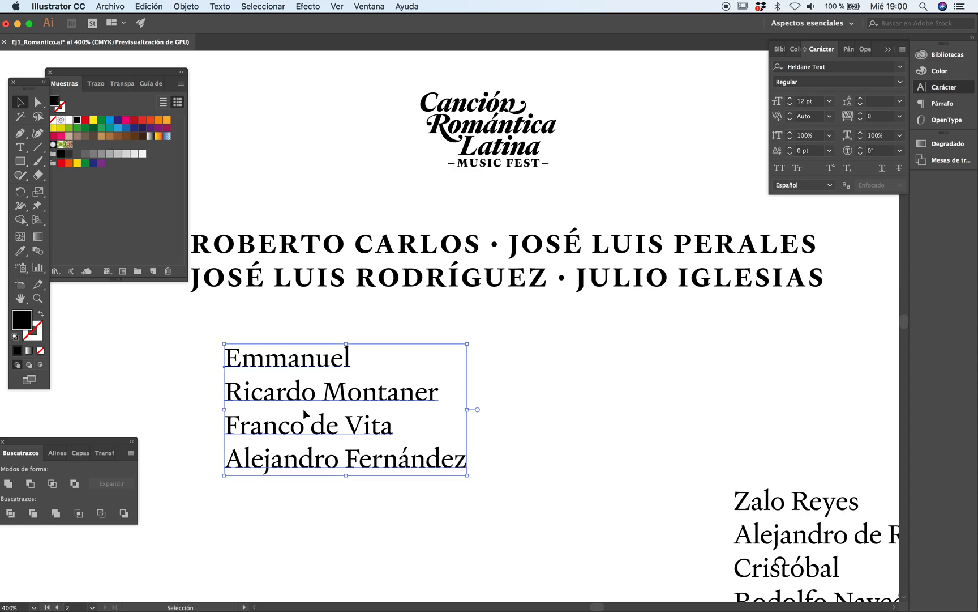
key(t)
click(230, 389)
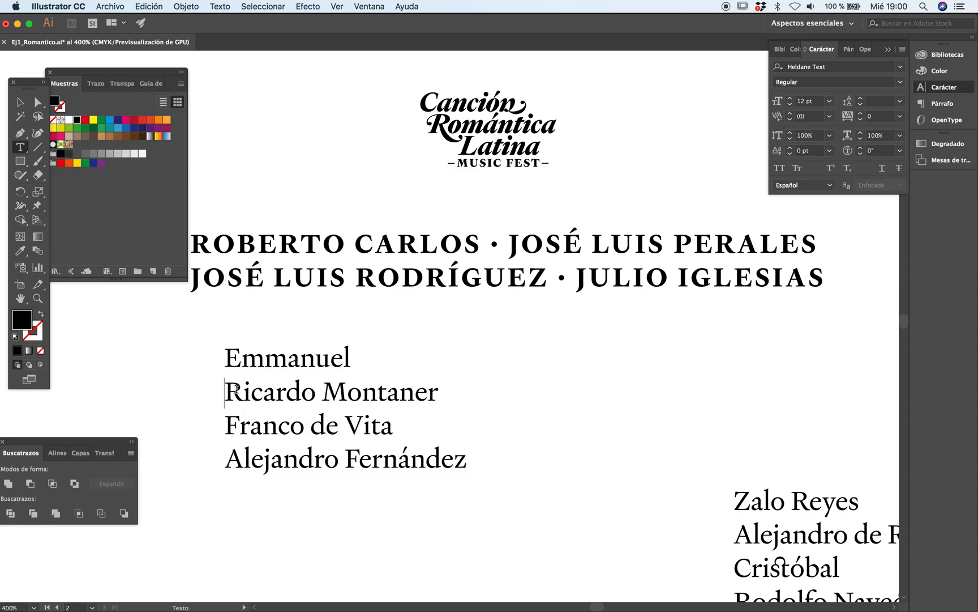
key(BackSpace)
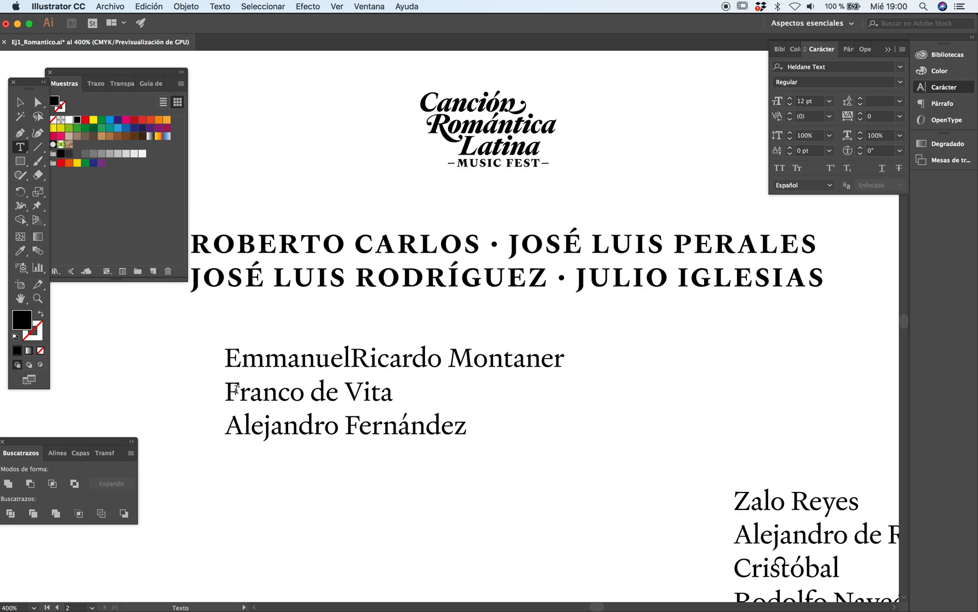
text(·)
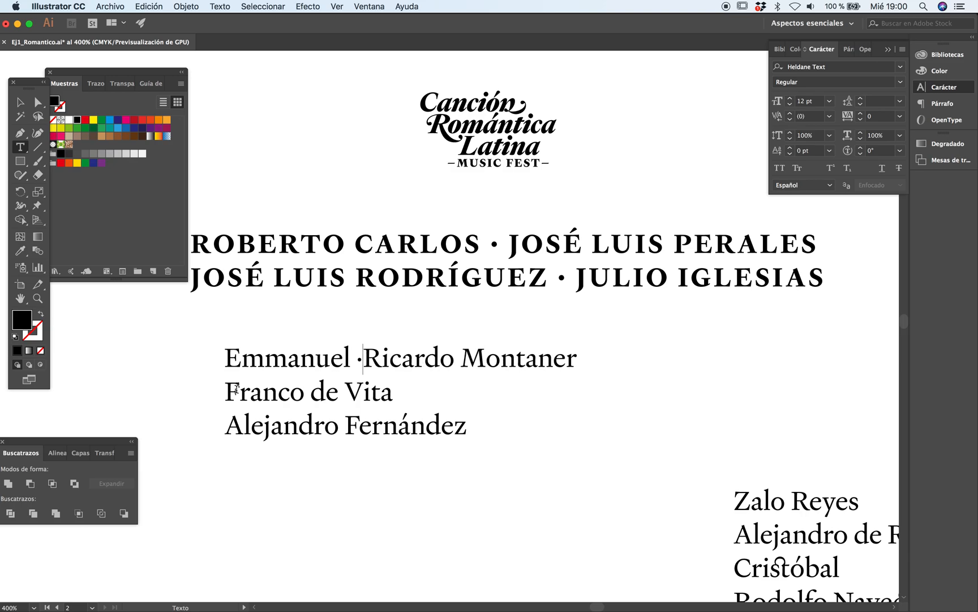
Step: Join Franco de Vita and Alejandro Fernández onto the Emmanuel line, separating the names with spaced centred dots
mouse_move(369, 357)
mouse_down()
mouse_move(339, 355)
mouse_move(351, 356)
mouse_up()
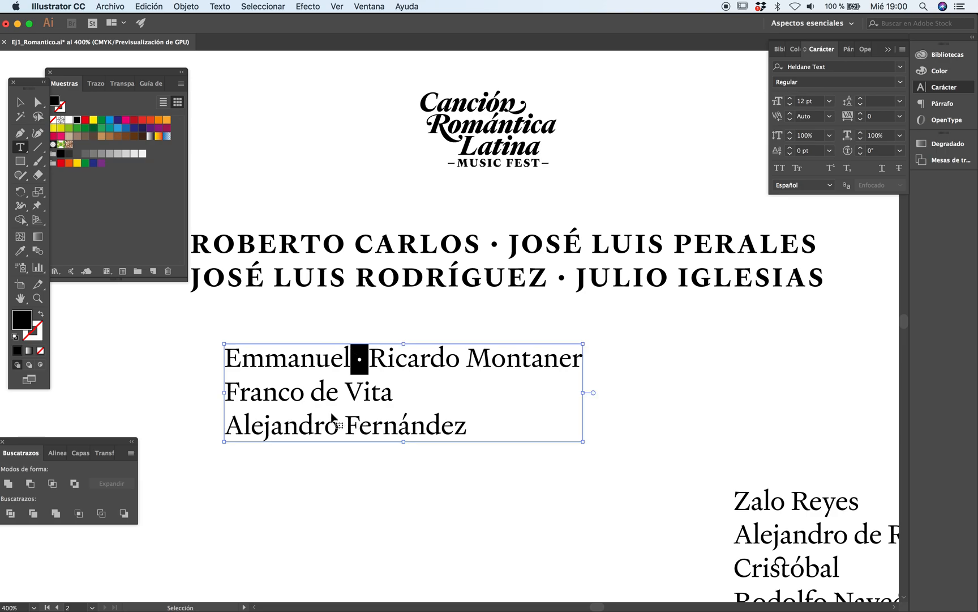
click(229, 392)
key(BackSpace)
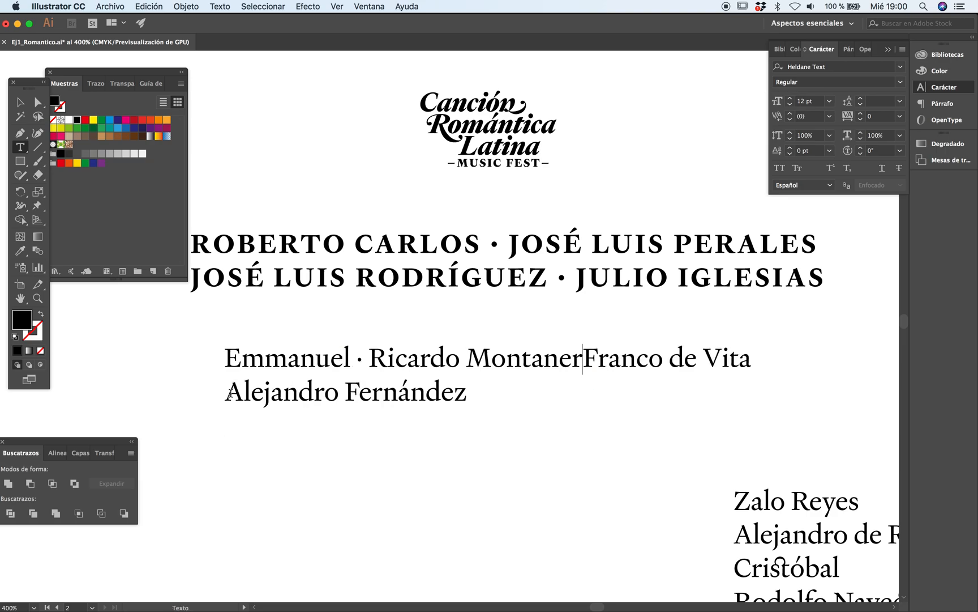
key(super+v)
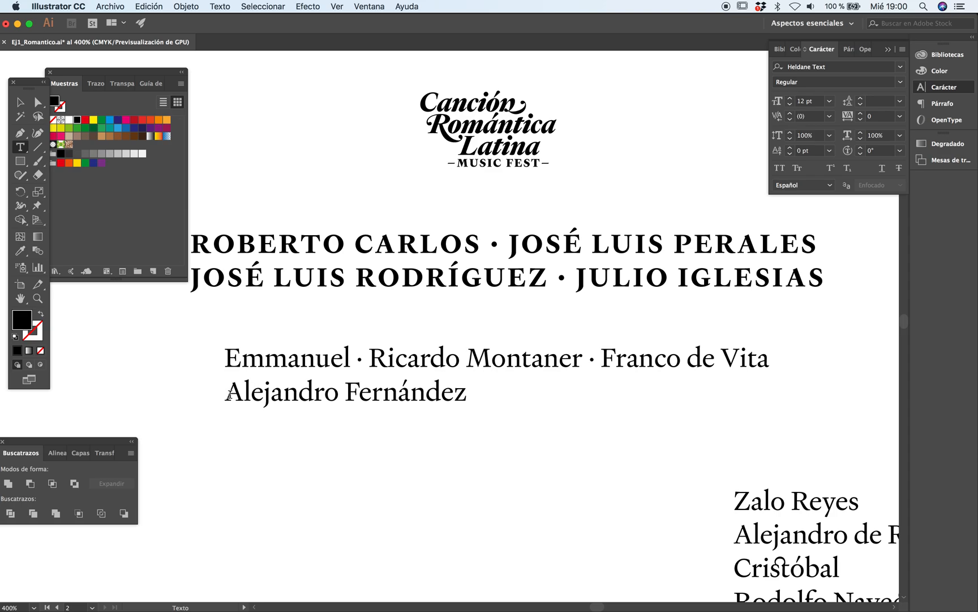
key(BackSpace)
key(super)
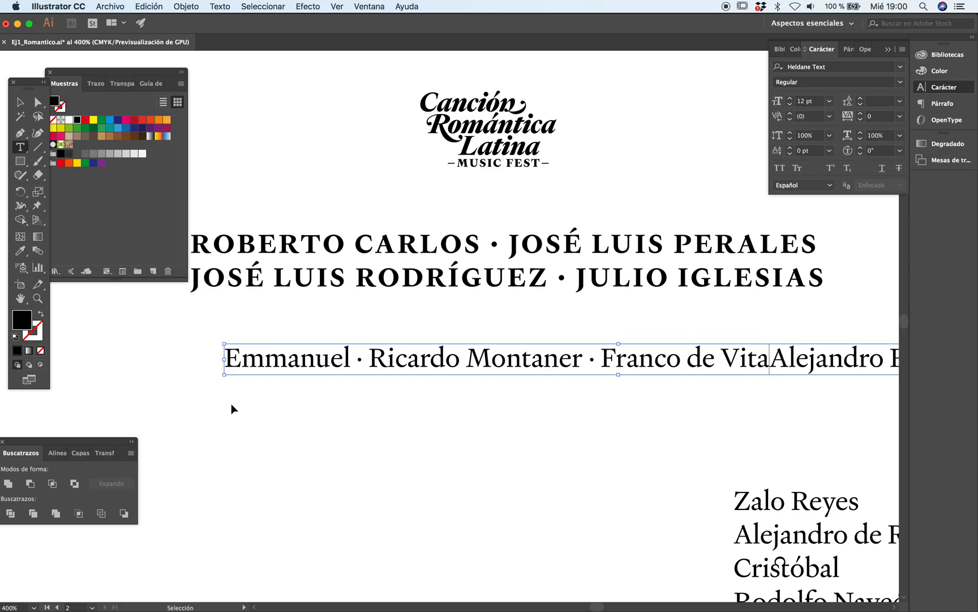
key(super+v)
Step: Move the Emmanuel line up so it sits directly beneath the second headliner line
super+click(487, 451)
key(Tab)
drag(507, 430, 535, 459)
drag(640, 403, 527, 360)
key(super+shift+a)
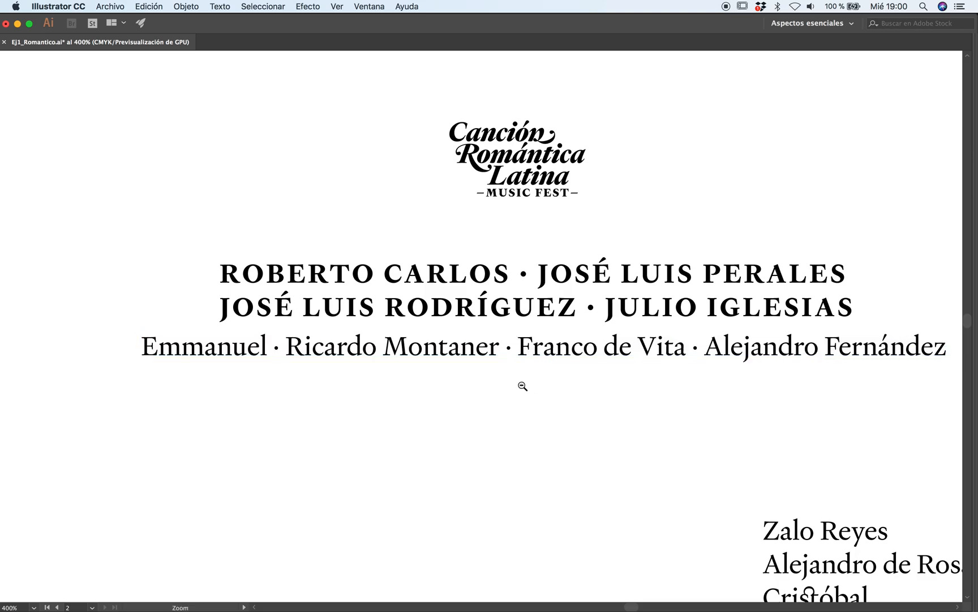
Step: Set the Emmanuel line to 9 pt and move it so it ends flush with Julio Iglesias, just beneath that line
alt+click(523, 385)
scroll(502, 361, up, 2)
click(501, 360)
key(Tab)
key(v)
click(481, 313)
key(Tab)
key(Tab)
key(space)
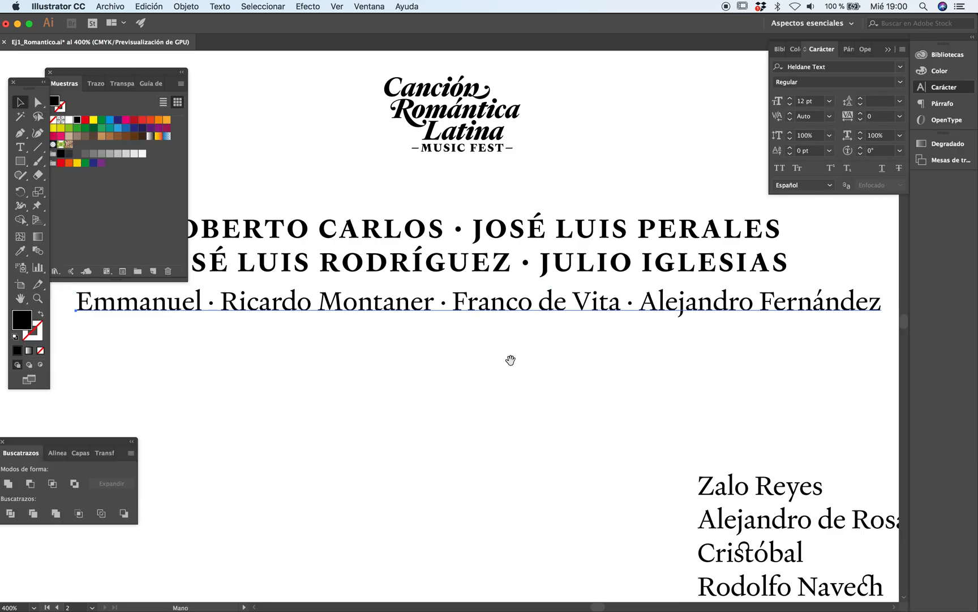
drag(511, 357, 529, 403)
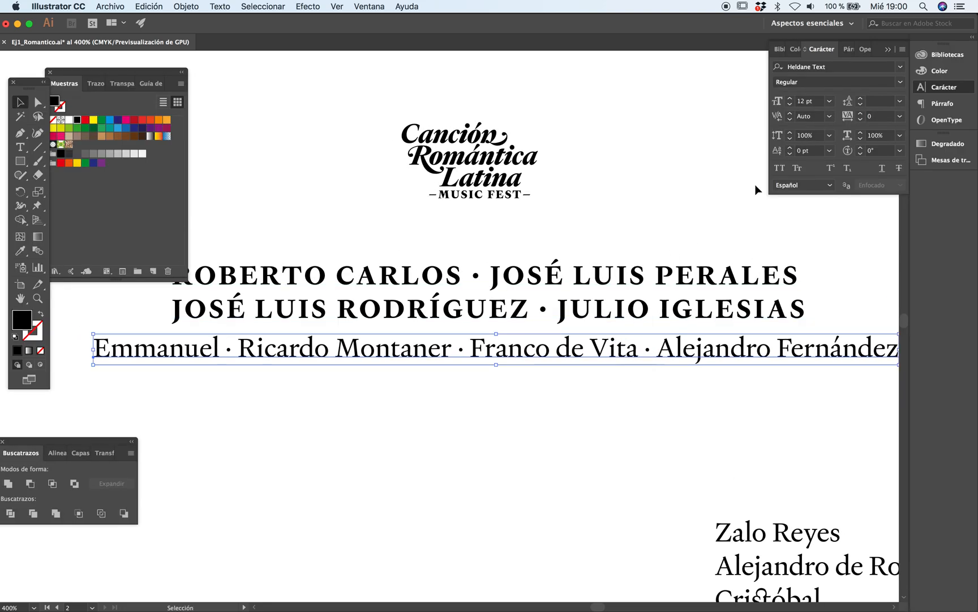
click(791, 105)
click(791, 106)
click(791, 106)
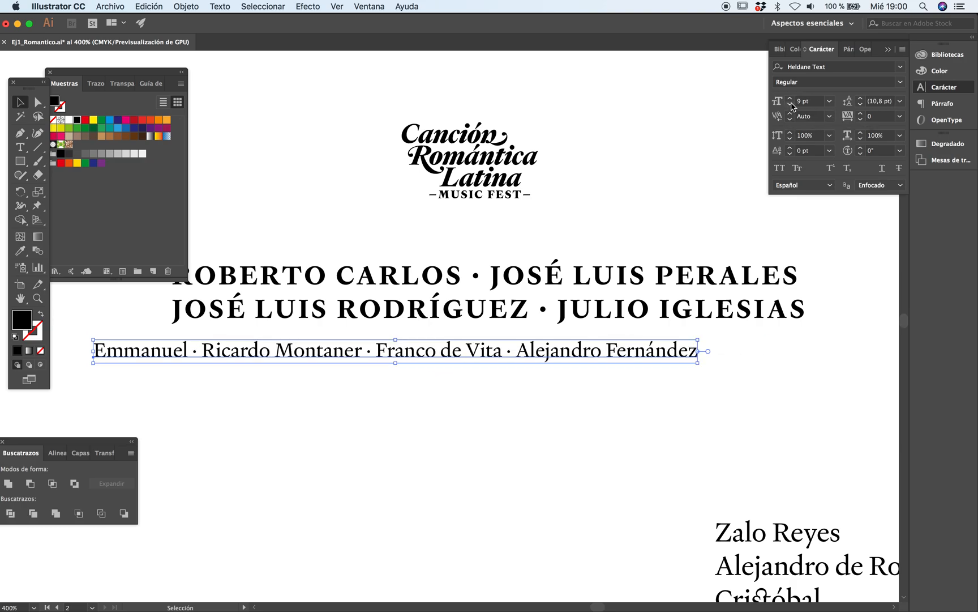
drag(479, 364, 589, 354)
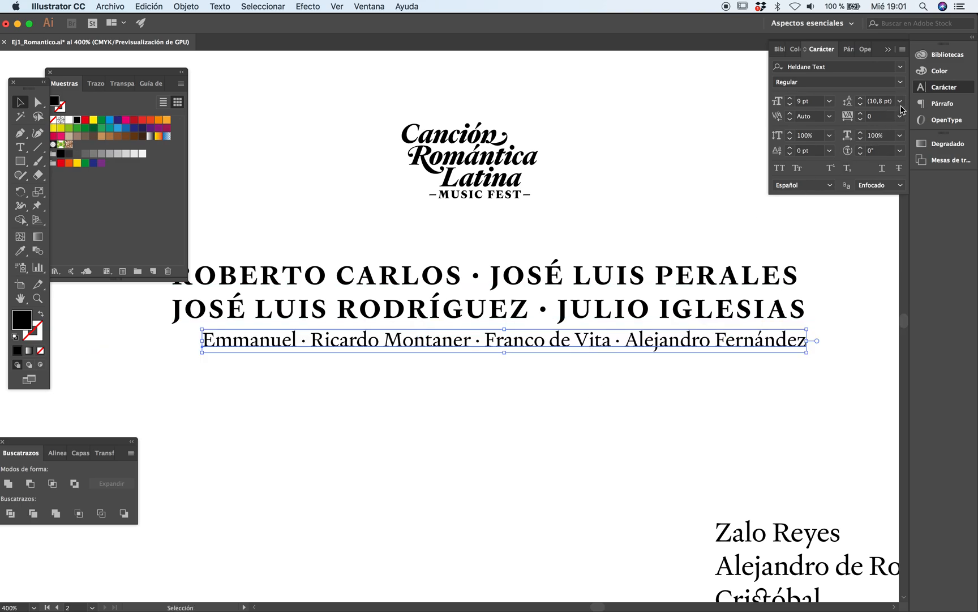
Step: Set the font style of the Emmanuel line to Bold and deselect it
click(901, 82)
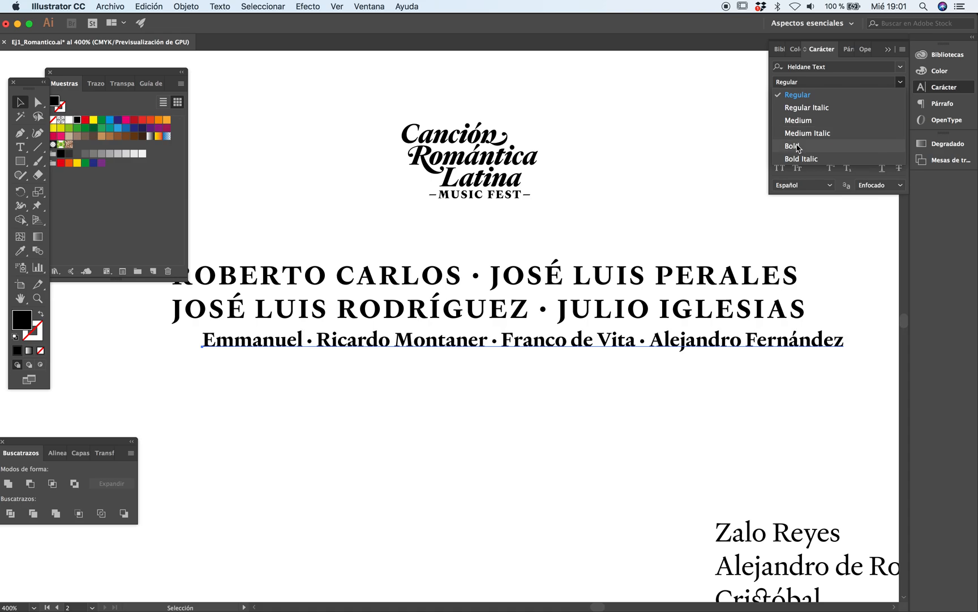
click(798, 146)
click(543, 417)
key(h)
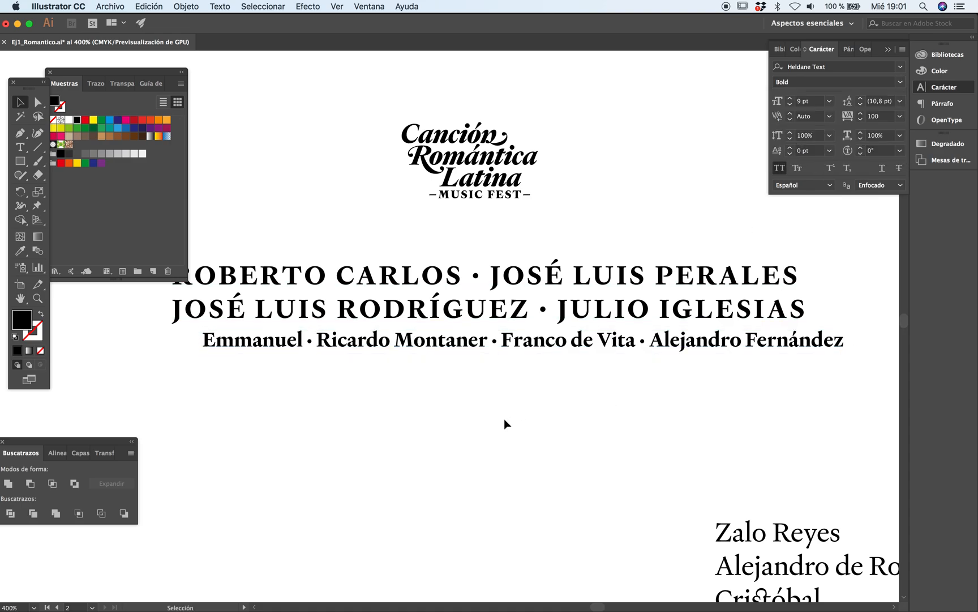
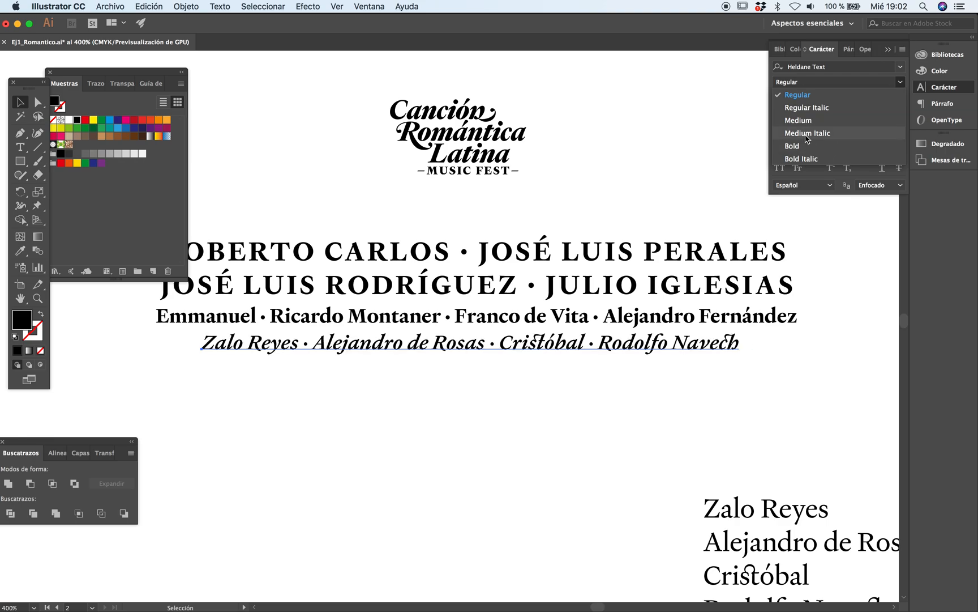
Step: Set the font style of the dot-separated Zalo Reyes line to Medium and deselect it
click(802, 121)
click(544, 431)
key(z)
key(Tab)
Step: Review the hierarchy of the artist lines beneath the title at several magnifications, and save the document
alt+click(513, 301)
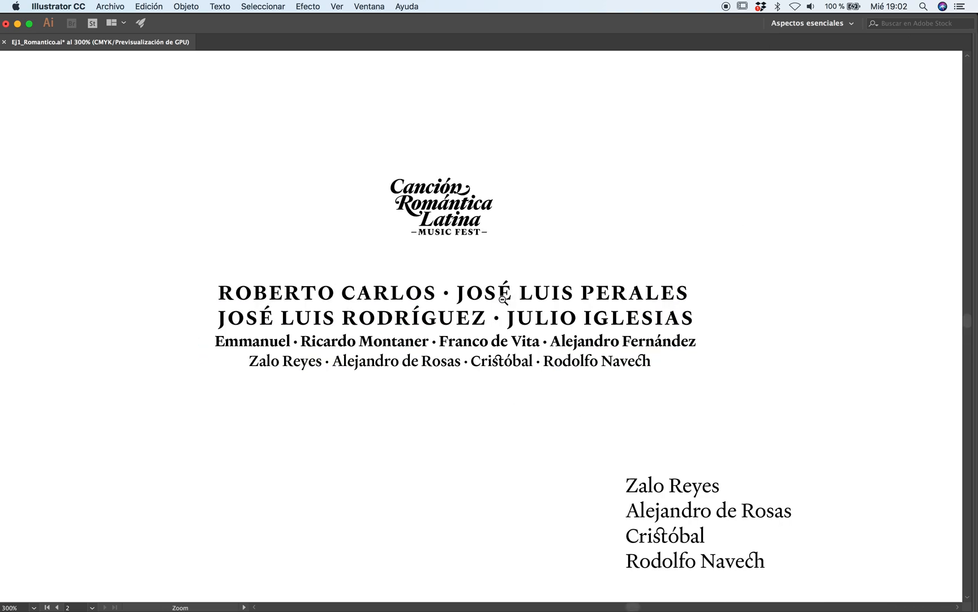
alt+click(503, 300)
scroll(451, 371, left, 1)
alt+click(469, 339)
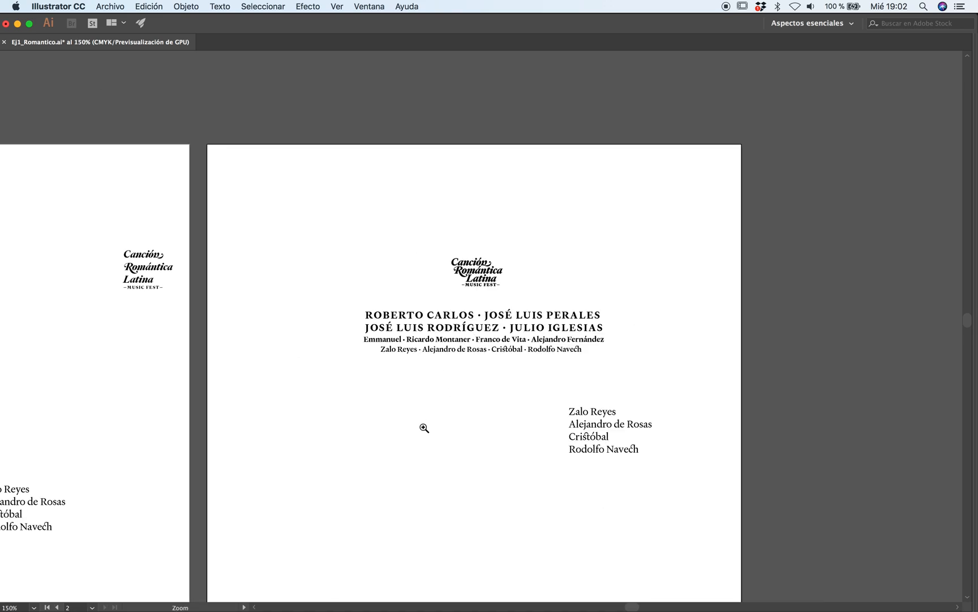
click(476, 323)
click(483, 321)
click(482, 321)
click(494, 405)
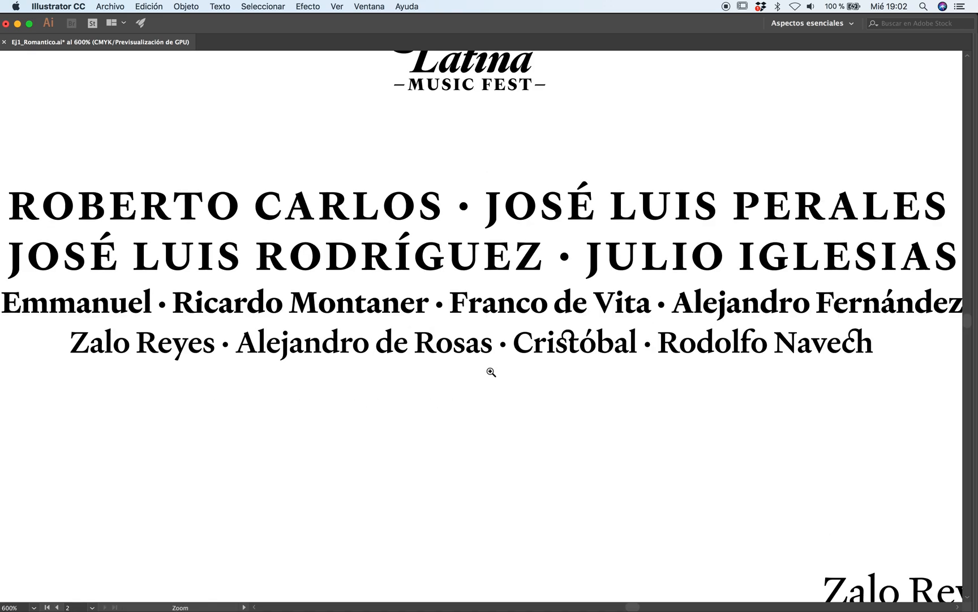
alt+click(524, 278)
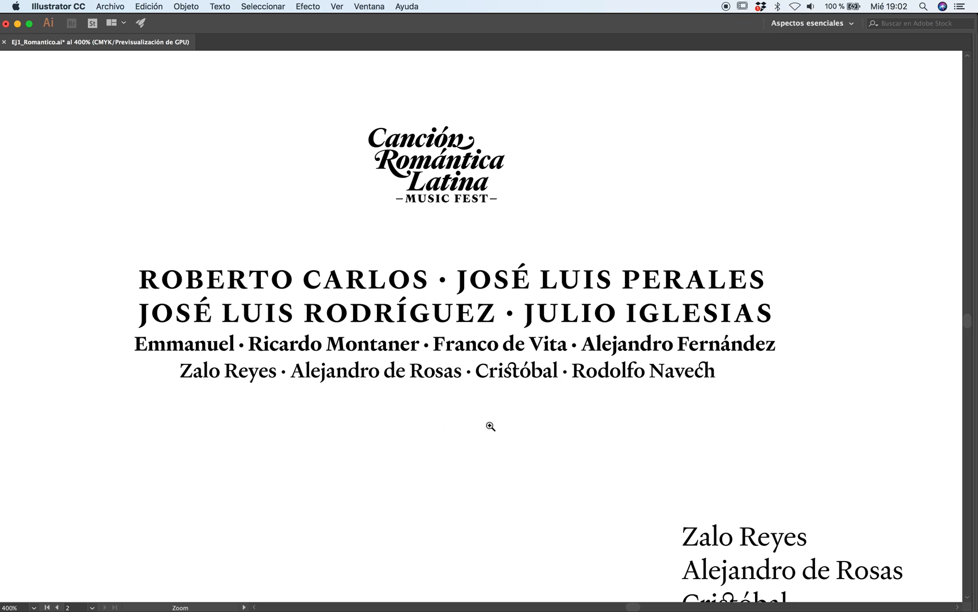
scroll(394, 390, left, 3)
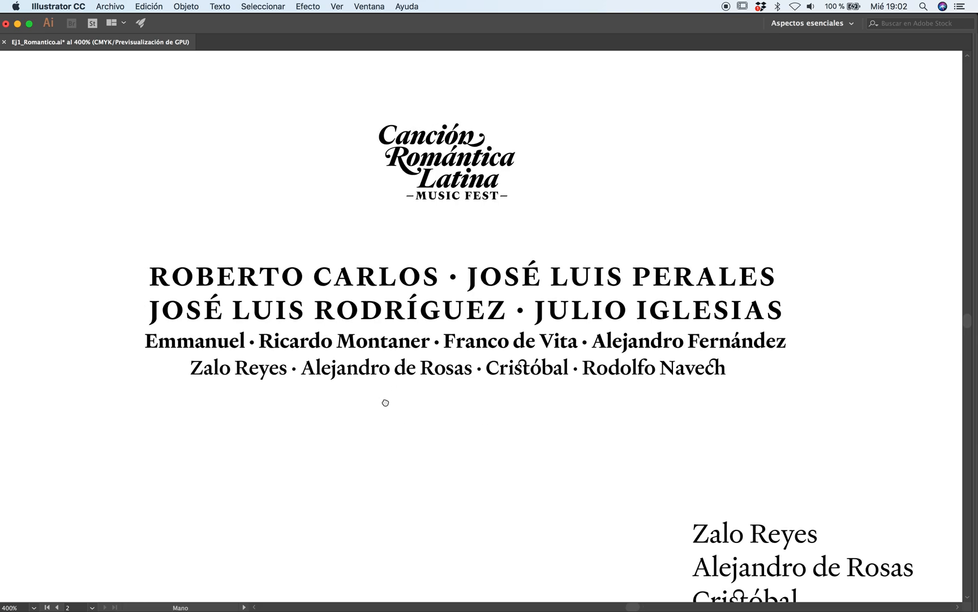
scroll(463, 381, up, 2)
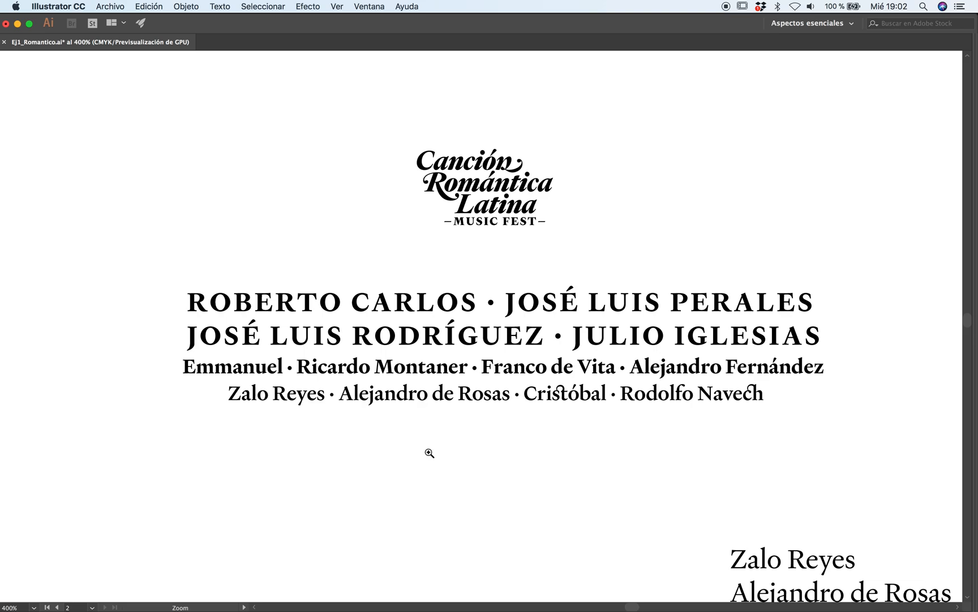
key(super+s)
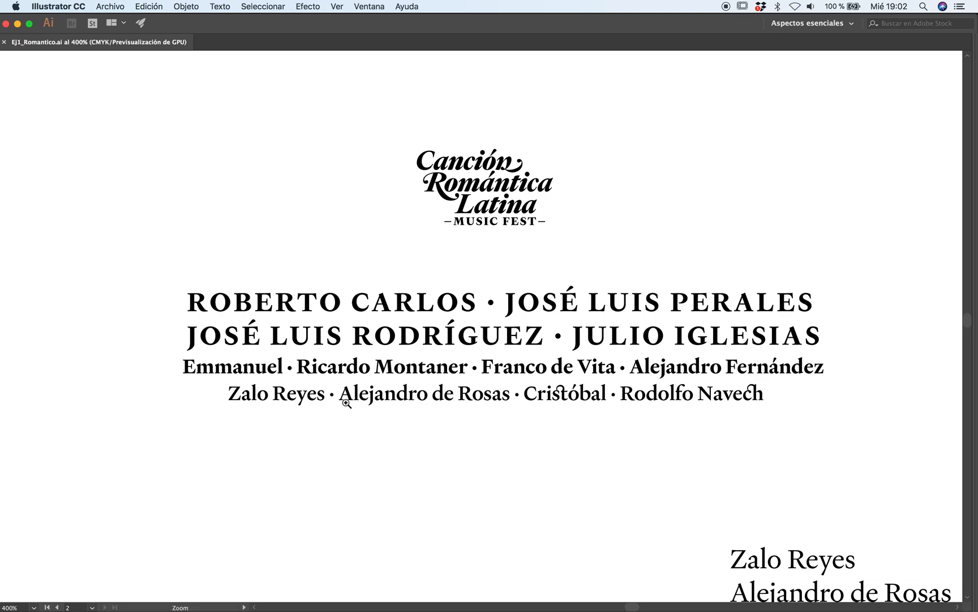
Step: Examine the size contrast and line spacing of the four artist lines, both close up and at reduced scale
alt+click(486, 343)
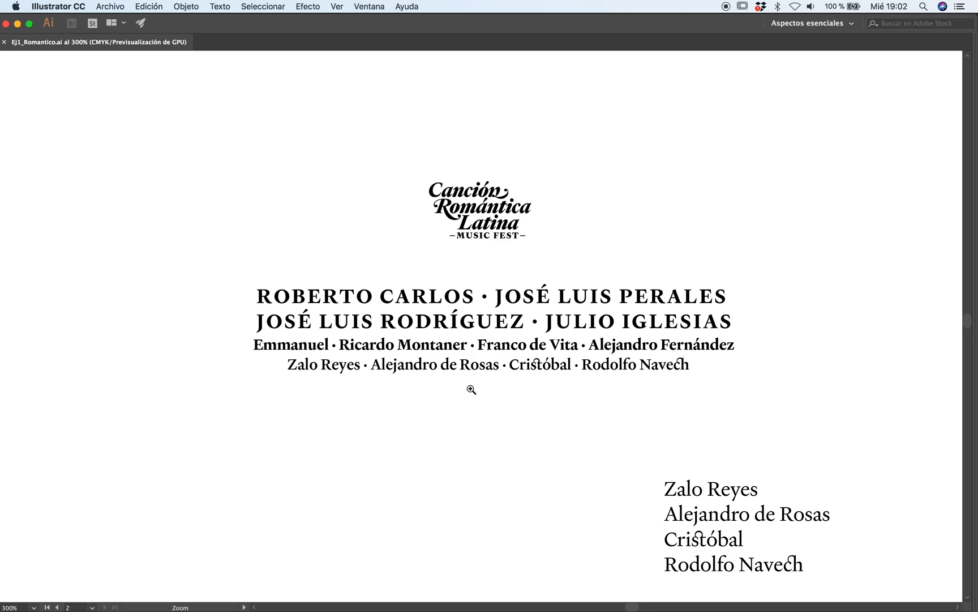
click(501, 338)
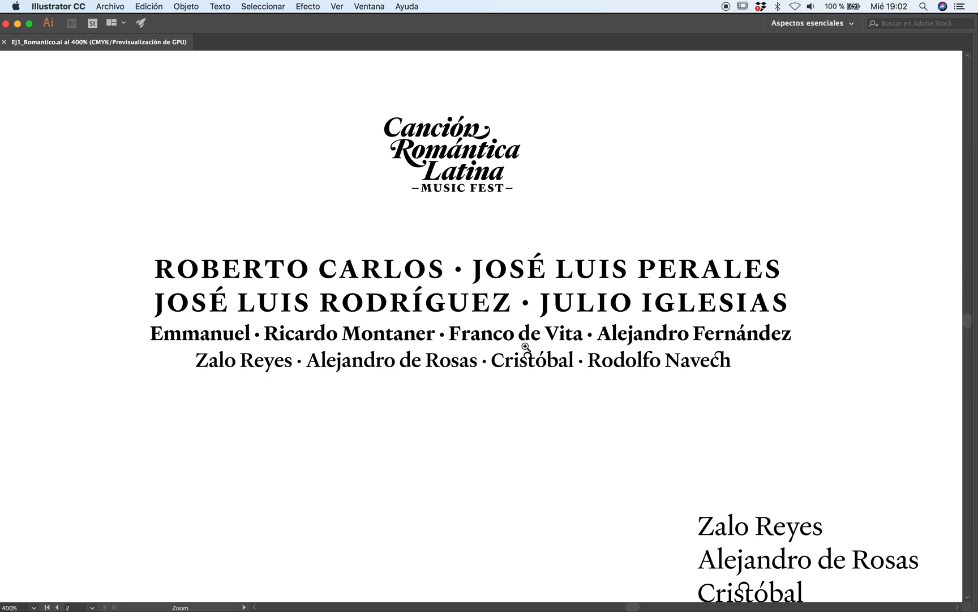
click(419, 314)
click(494, 324)
click(501, 323)
click(501, 323)
click(502, 324)
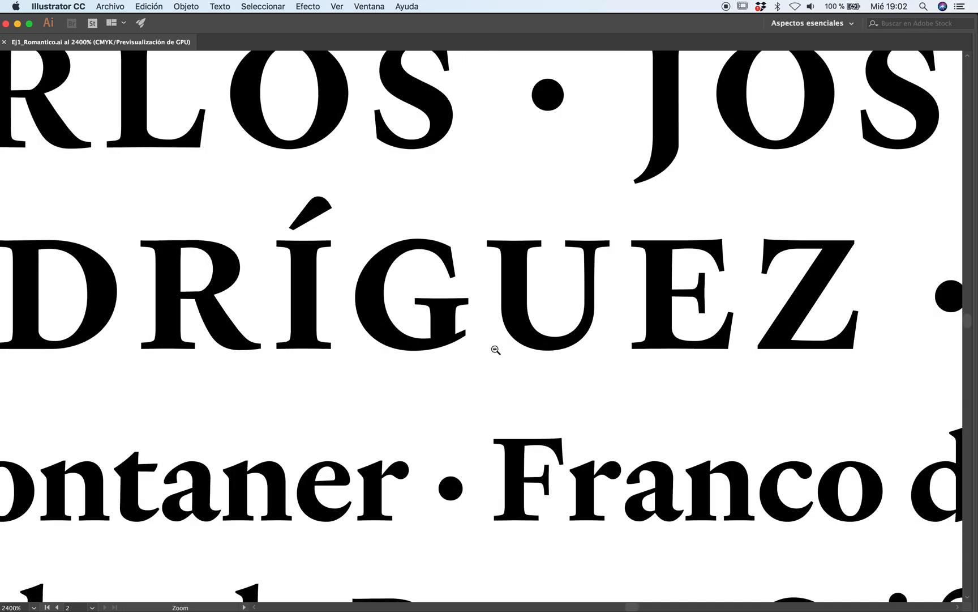
alt+click(495, 350)
alt+click(495, 350)
alt+click(496, 350)
alt+click(497, 350)
alt+click(498, 350)
drag(477, 358, 482, 399)
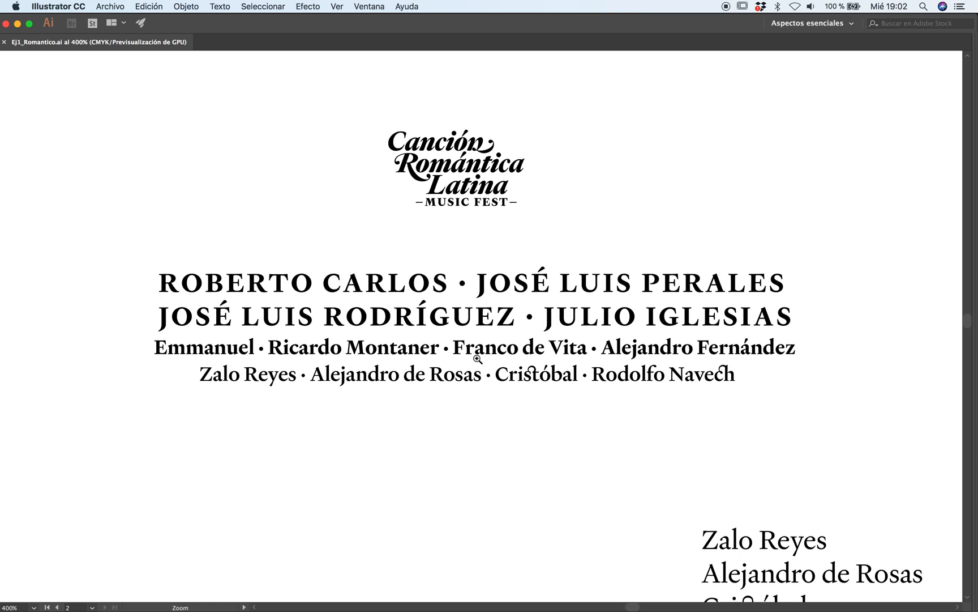
alt+click(486, 337)
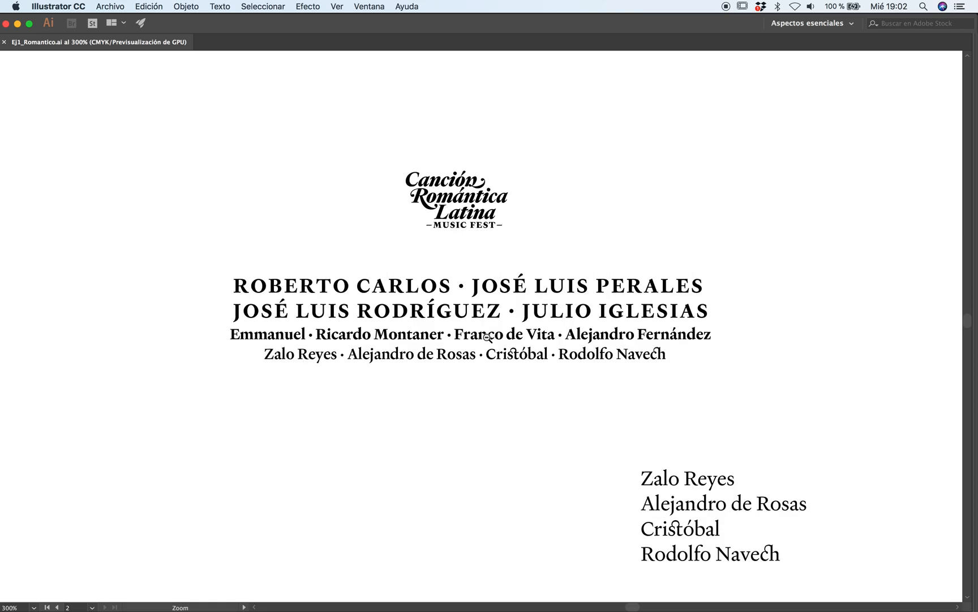
alt+click(486, 341)
Step: Delete the leftover Zalo Reyes column below the dot-separated lines
drag(477, 383, 459, 367)
click(468, 362)
click(473, 360)
drag(568, 360, 684, 485)
key(v)
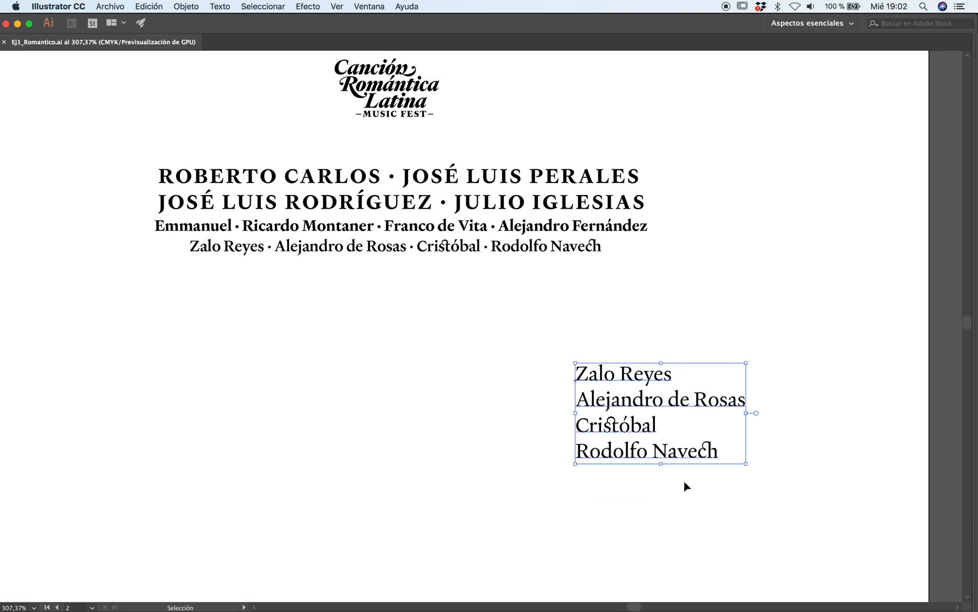
key(Delete)
Step: Inspect the gaps between the headliner lines and the two smaller artist lines
drag(397, 304, 477, 373)
click(486, 330)
click(478, 323)
drag(464, 308, 582, 376)
click(492, 342)
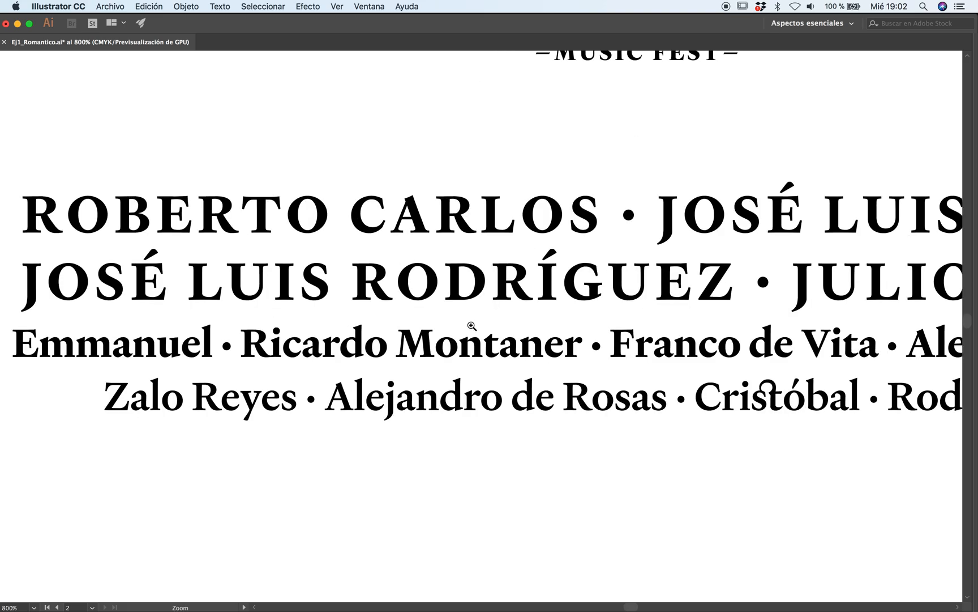
click(461, 313)
alt+click(534, 327)
alt+click(575, 350)
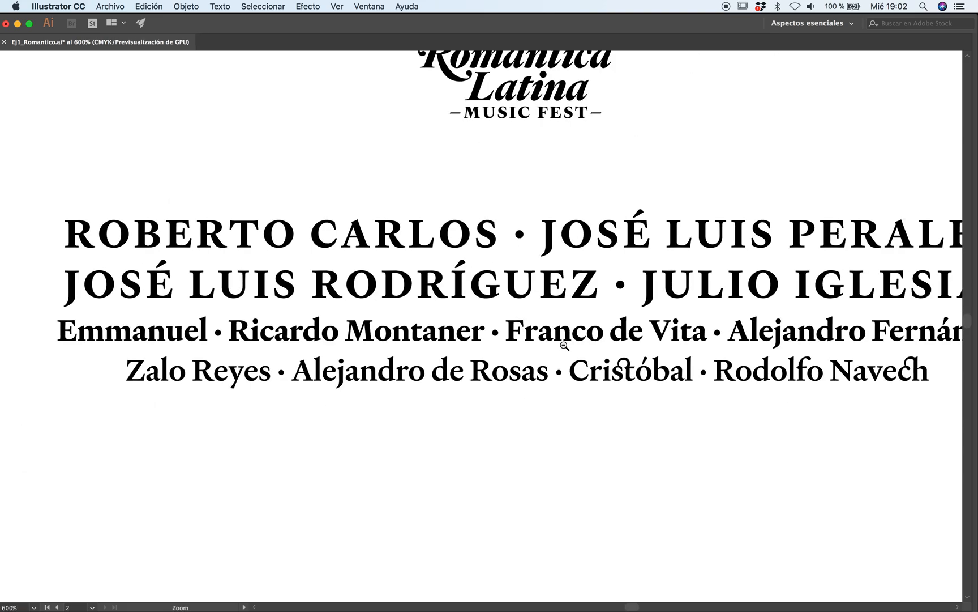
Step: Move the four artist lines together further down the artboard, well away from the title, and deselect them
alt+click(566, 343)
alt+click(566, 344)
alt+click(566, 344)
drag(183, 245, 575, 369)
drag(428, 287, 438, 472)
click(601, 423)
click(437, 400)
click(454, 391)
click(464, 368)
drag(450, 374, 518, 357)
alt+click(497, 347)
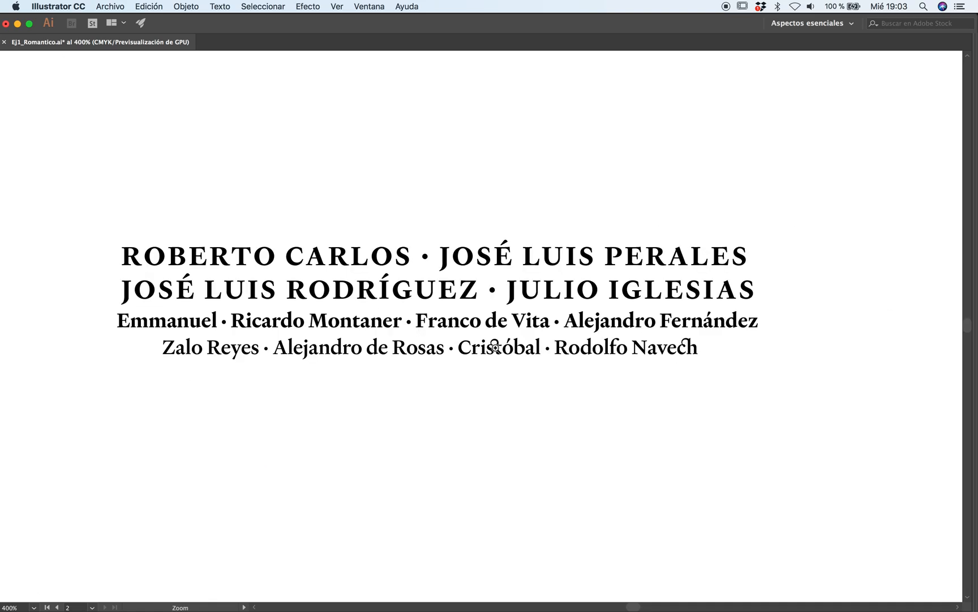
click(451, 334)
drag(451, 329, 485, 367)
alt+click(508, 348)
click(474, 352)
click(470, 340)
click(464, 313)
click(458, 311)
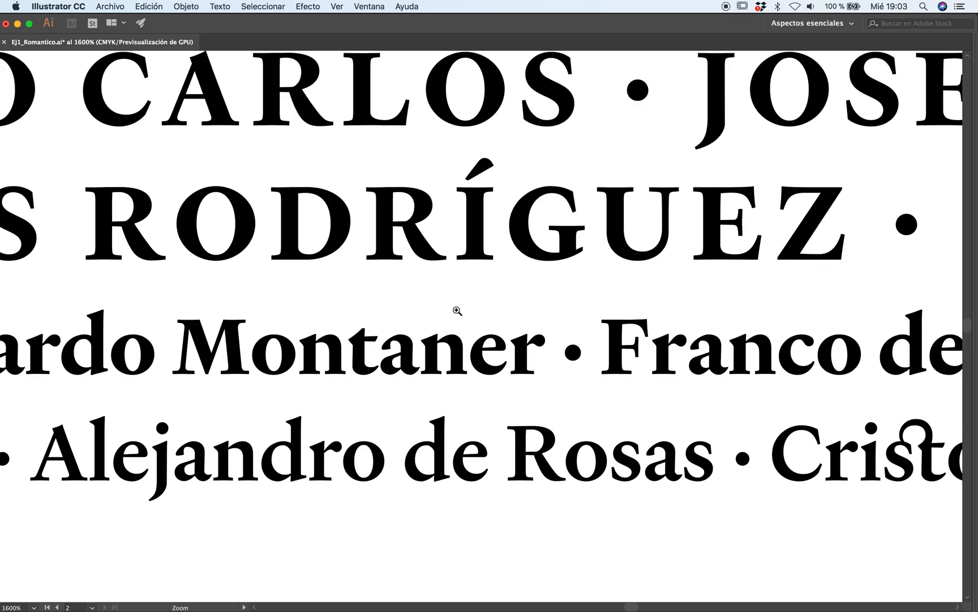
click(631, 312)
click(605, 319)
drag(598, 322, 436, 318)
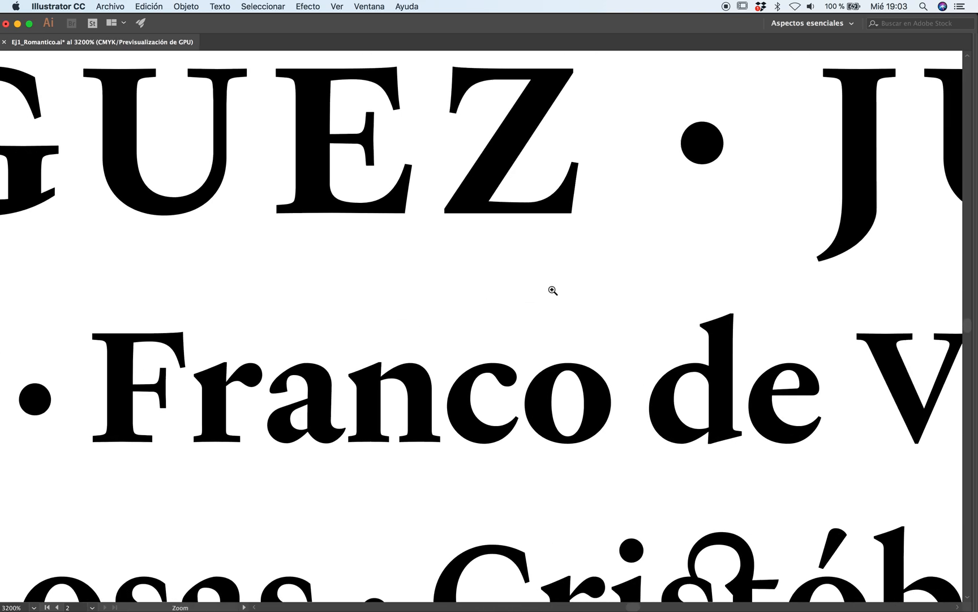
drag(453, 214, 594, 354)
key(super+z)
key(z)
alt+click(501, 328)
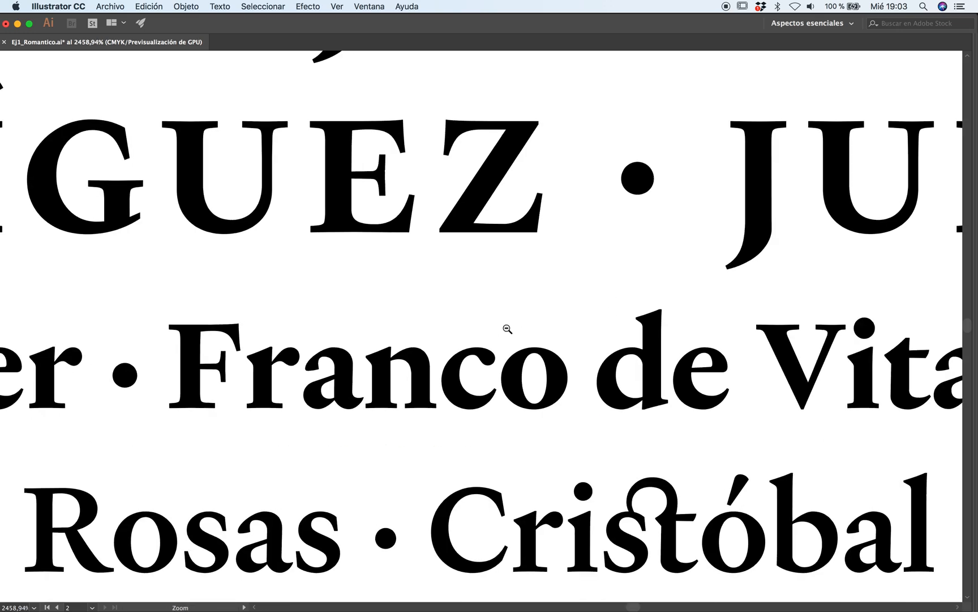
Step: Draw a black square spanning the gap between the two headliner lines, from the baseline of JOSÉ to the top of JULIO
alt+click(507, 328)
click(446, 295)
click(455, 295)
click(491, 291)
drag(523, 398, 486, 298)
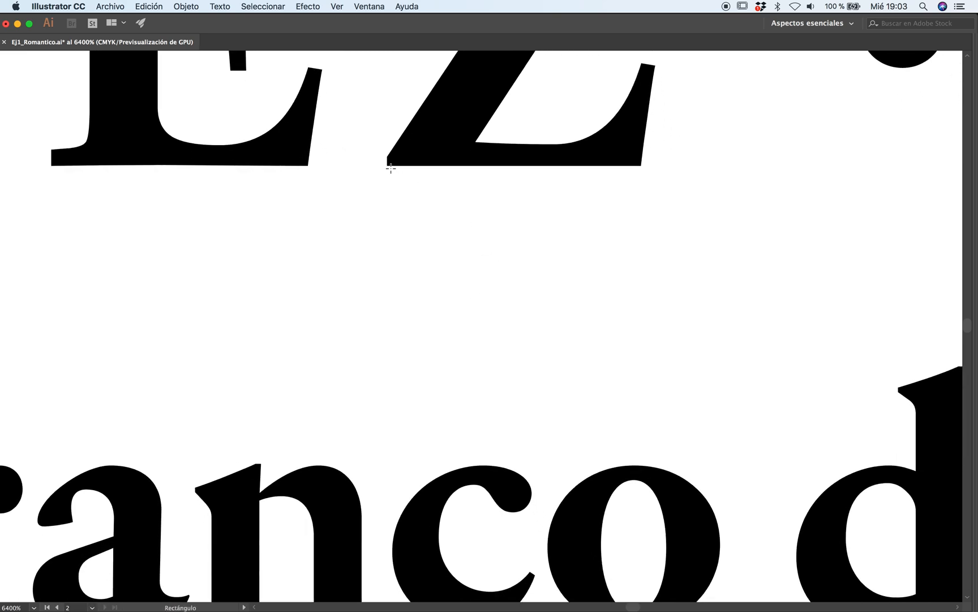
drag(389, 168, 387, 395)
drag(436, 256, 413, 393)
mouse_move(424, 303)
mouse_down()
mouse_move(435, 393)
mouse_move(47, 337)
mouse_up()
drag(599, 367, 231, 380)
drag(498, 129, 625, 377)
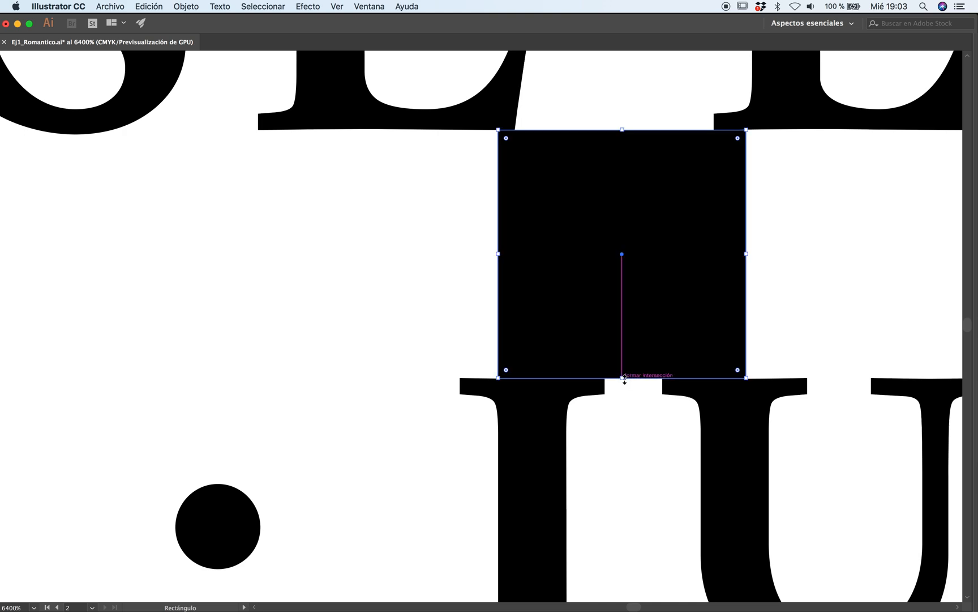
Step: Move the spacing square down to the baseline of RODRÍGUEZ and across until it sits above the F of Franco
alt+super+click(489, 321)
alt+super+click(489, 320)
alt+super+click(490, 320)
alt+super+click(490, 321)
drag(503, 321, 301, 444)
super+click(367, 437)
super+click(367, 427)
drag(412, 331, 597, 342)
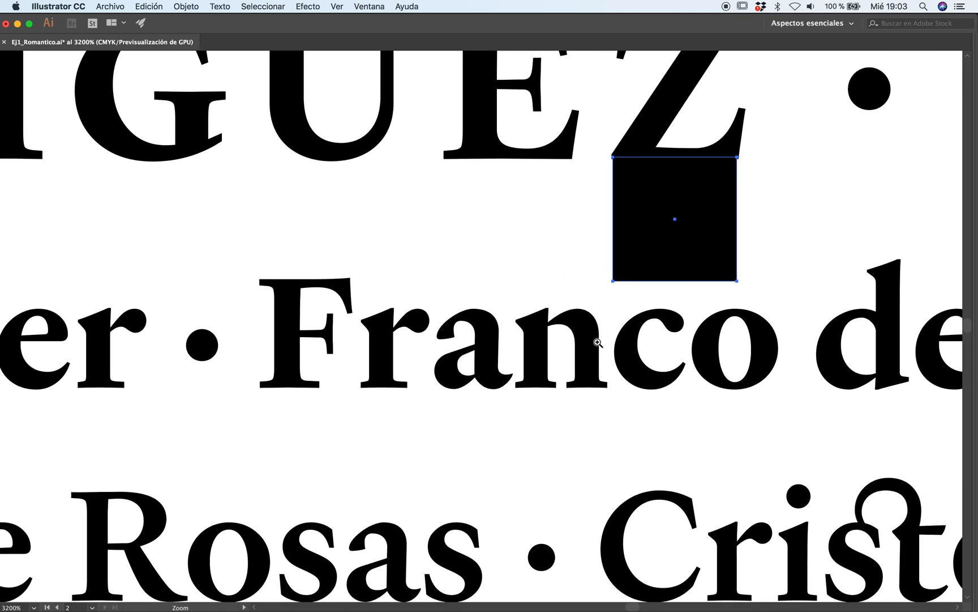
drag(703, 256, 349, 270)
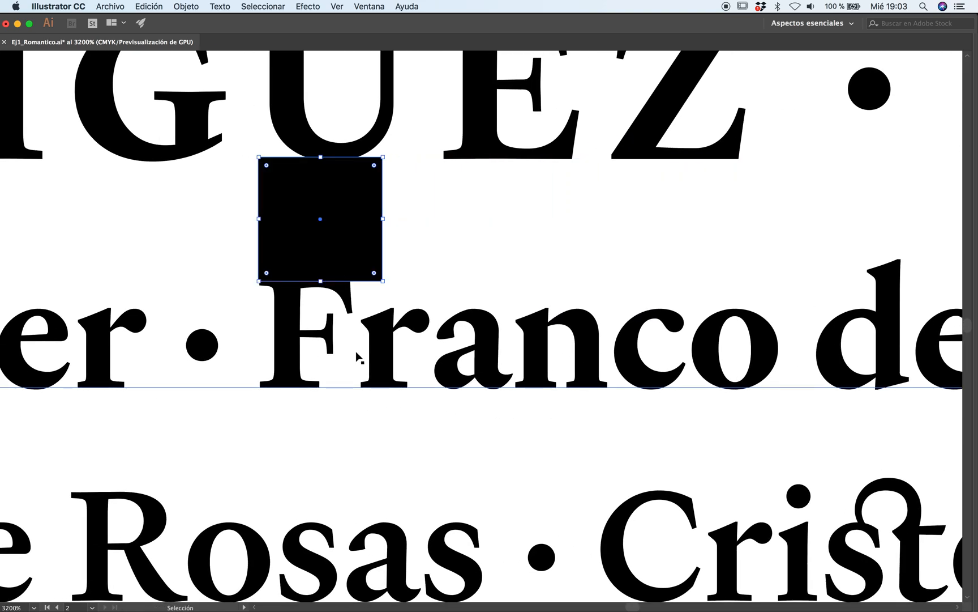
super+click(384, 323)
mouse_move(422, 306)
mouse_down()
mouse_move(424, 326)
mouse_move(423, 309)
mouse_up()
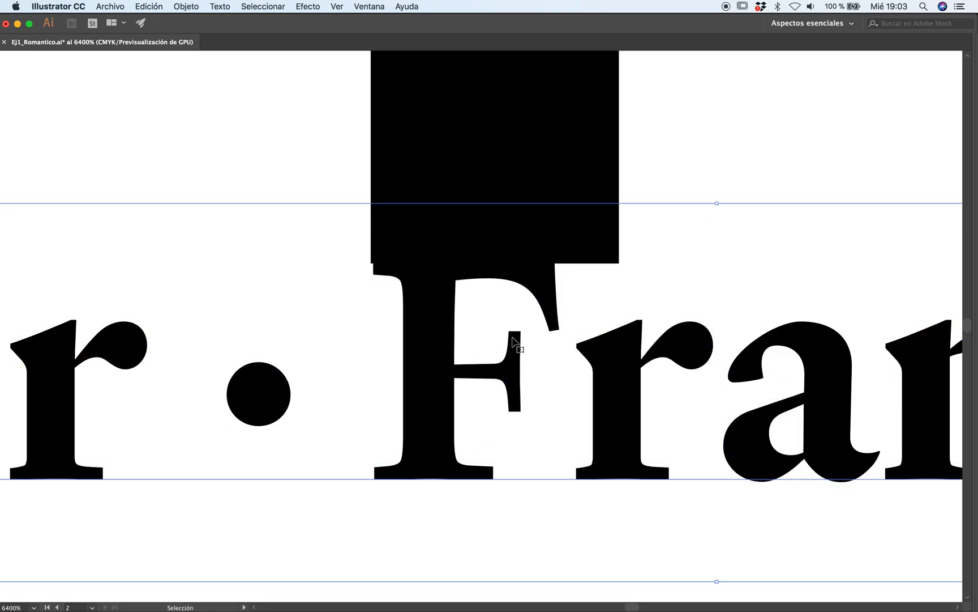
alt+super+click(525, 338)
alt+super+click(525, 339)
alt+super+click(525, 338)
alt+super+click(526, 337)
alt+super+click(525, 337)
alt+super+click(526, 336)
alt+super+click(525, 338)
click(497, 403)
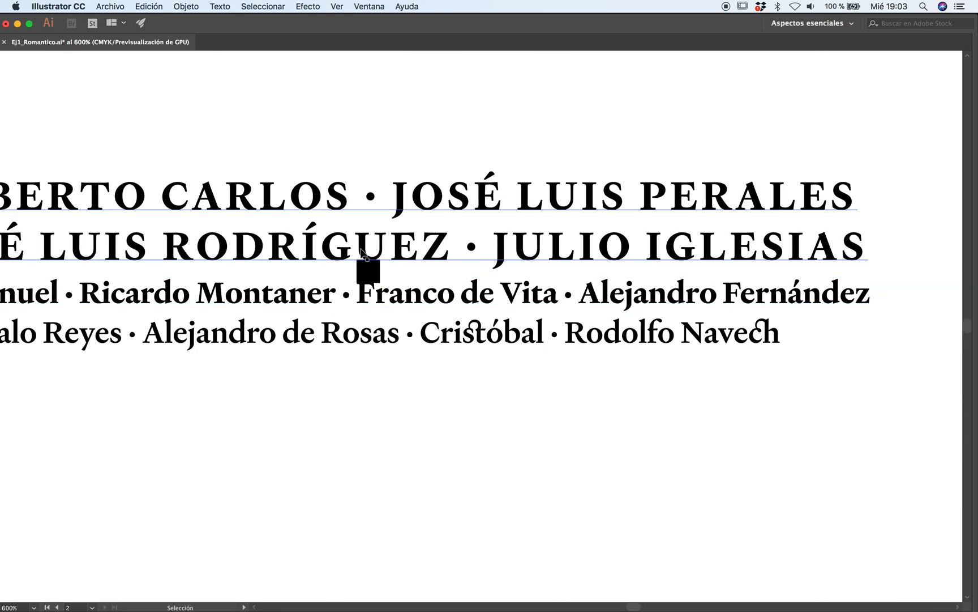
Step: Move the spacing square down to the baseline of Franco and raise the Zalo Reyes line until its lowercase tops touch the square
drag(373, 269, 371, 314)
click(402, 352)
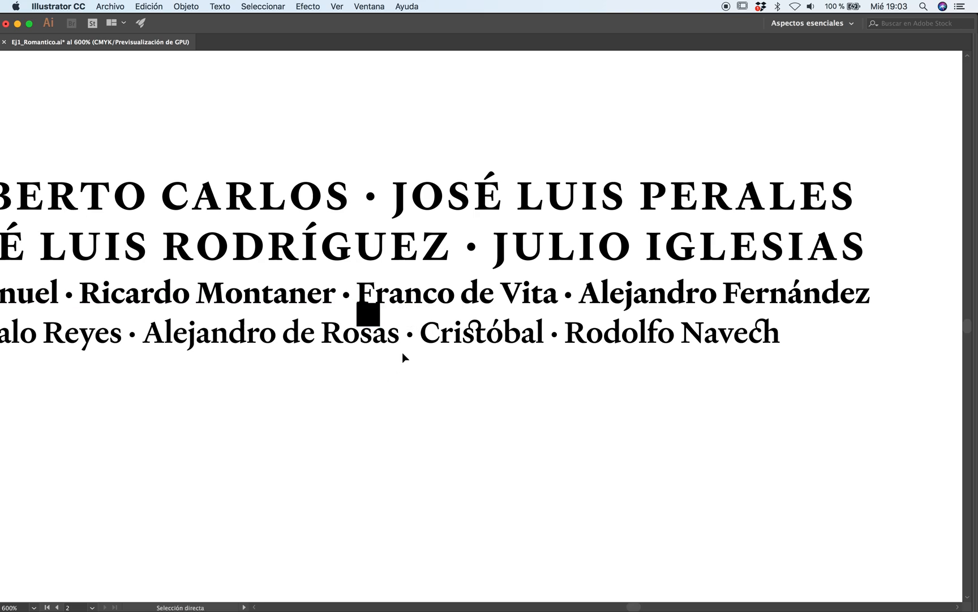
super+click(416, 323)
super+click(420, 323)
super+click(444, 324)
super+click(475, 325)
super+click(480, 321)
super+click(485, 317)
super+click(486, 317)
drag(478, 238, 435, 400)
drag(485, 454, 485, 434)
alt+super+click(511, 346)
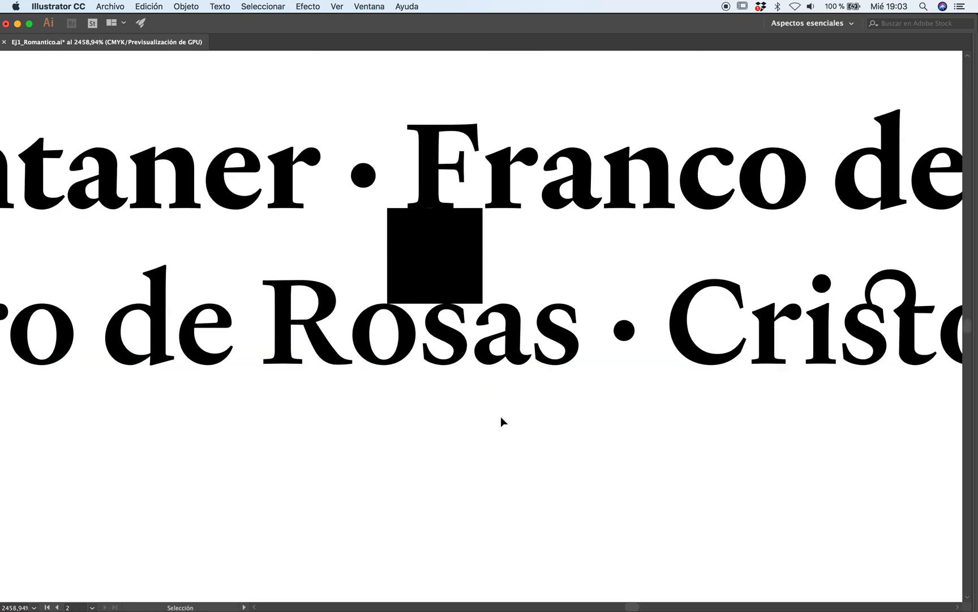
Step: Move the spacing square out of the text, to the empty area below the Zalo Reyes line
drag(435, 240, 441, 466)
alt+super+click(532, 347)
alt+super+click(515, 325)
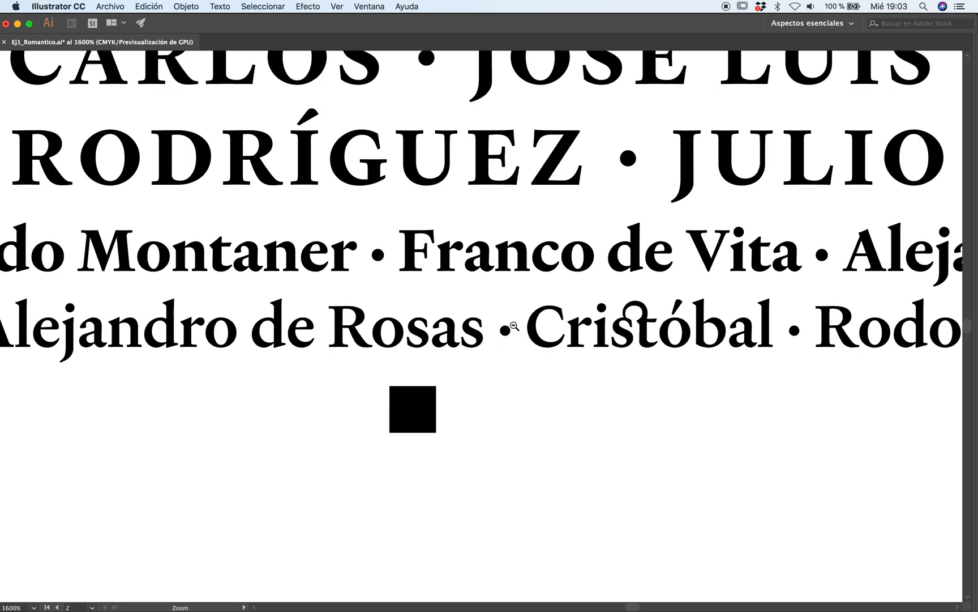
alt+super+click(517, 329)
alt+super+click(519, 331)
alt+super+click(521, 331)
alt+super+click(522, 333)
drag(434, 391, 453, 431)
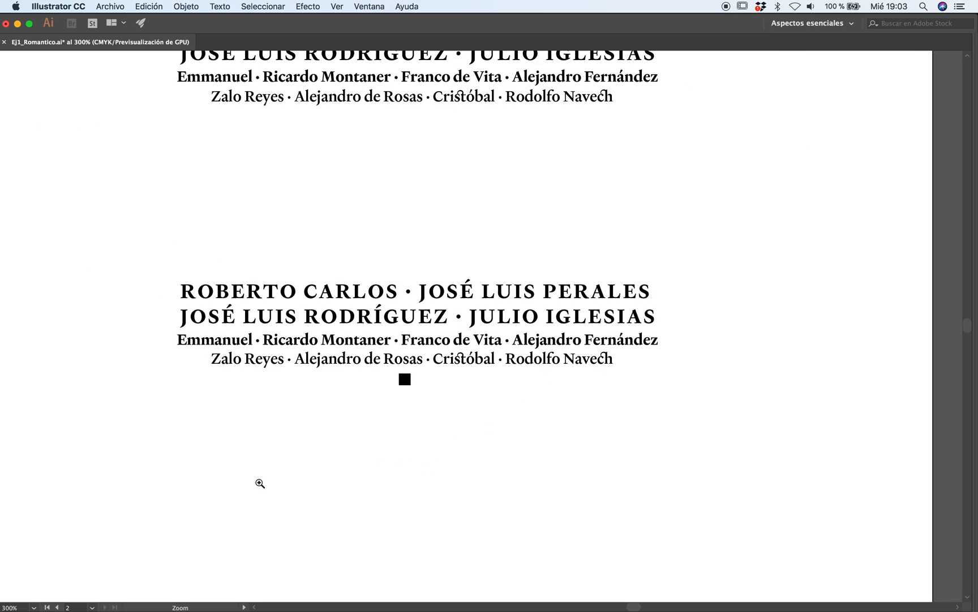
Step: Examine the gaps between the four artist lines and compare how even they look
click(456, 354)
drag(413, 325, 427, 373)
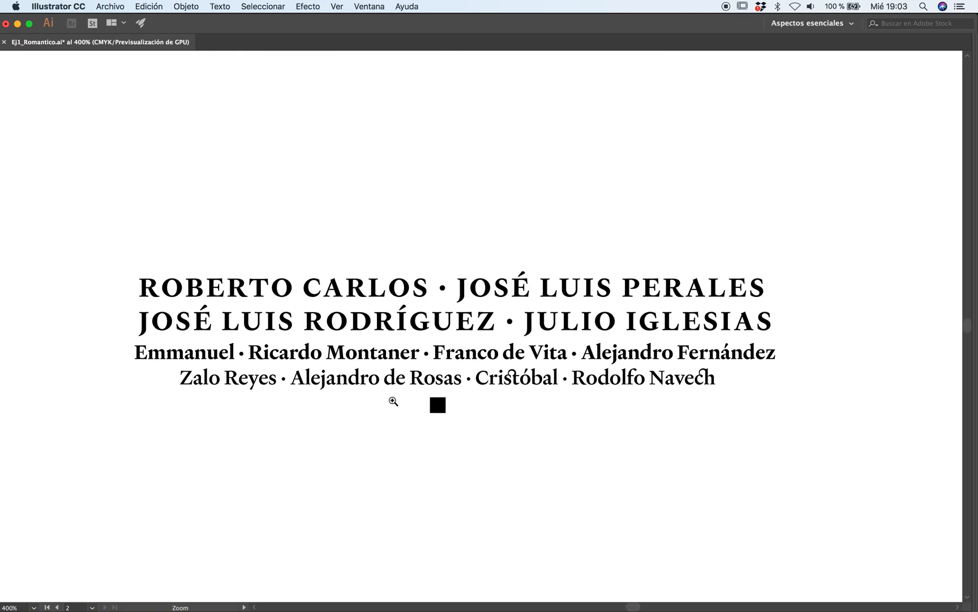
click(469, 355)
alt+click(447, 340)
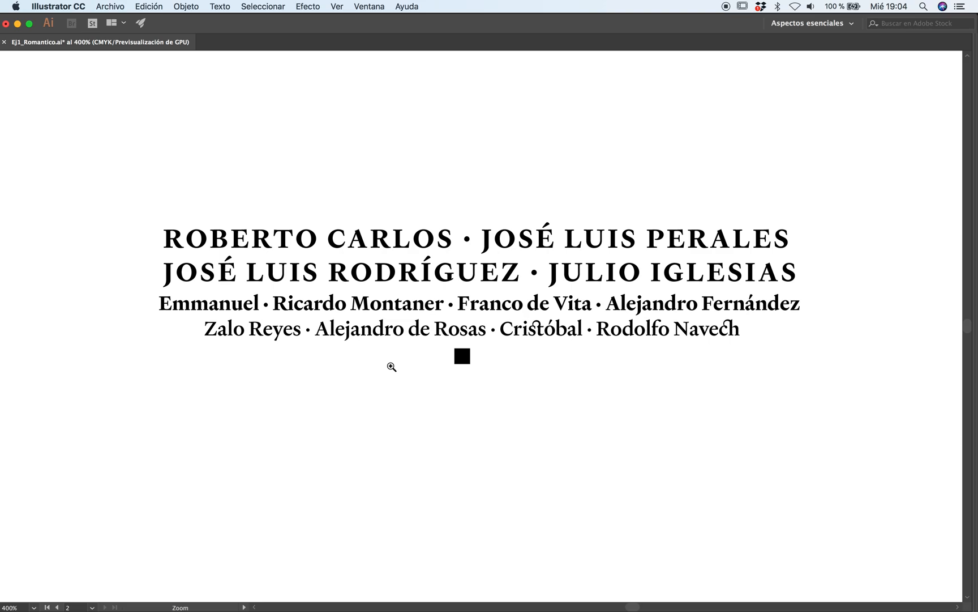
click(409, 338)
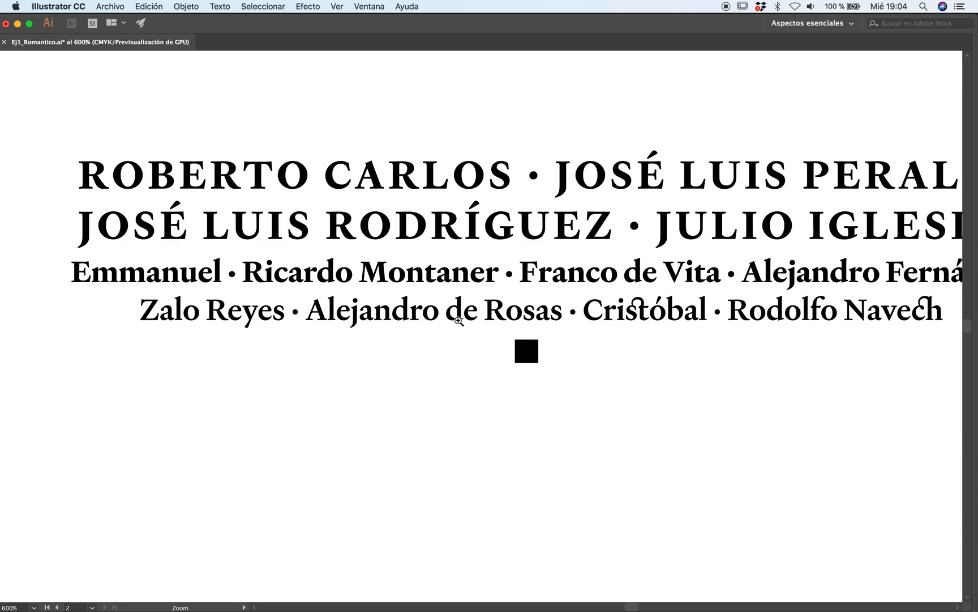
drag(343, 363, 353, 396)
click(479, 368)
click(470, 363)
drag(520, 338, 443, 434)
Step: Move the spacing square back up under the baseline of RODRÍGUEZ, above the lowercase letters of Franco, and deselect it
drag(544, 421, 601, 221)
key(z)
click(538, 304)
click(504, 287)
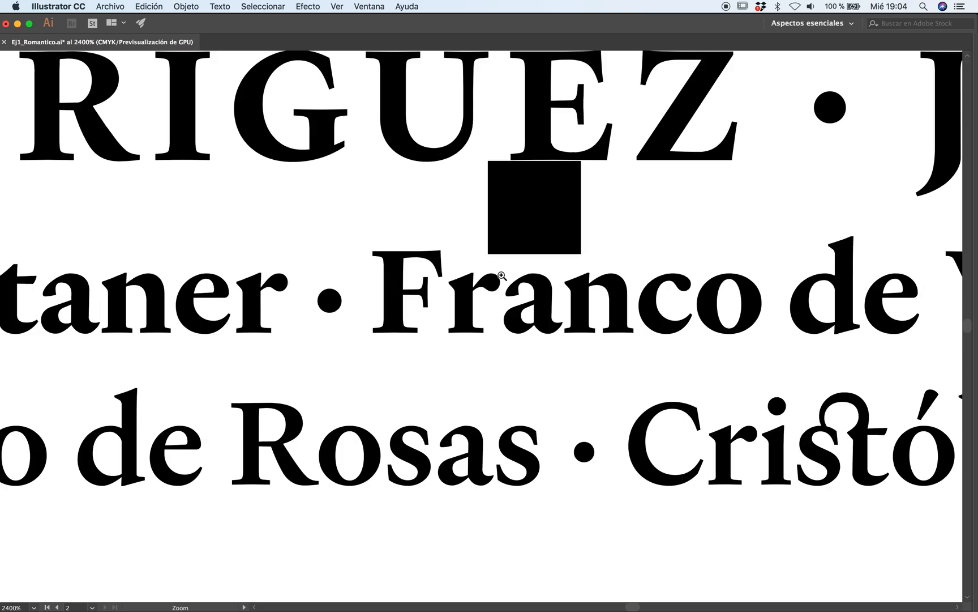
click(503, 285)
click(503, 284)
key(v)
drag(510, 271, 510, 267)
click(660, 304)
Step: Move the Emmanuel and Zalo Reyes lines up together until the lowercase tops of Franco touch the spacing square
key(z)
alt+click(458, 326)
alt+click(472, 323)
alt+click(476, 322)
alt+click(487, 324)
key(v)
click(497, 477)
drag(497, 478, 456, 358)
key(z)
click(474, 358)
click(475, 358)
click(488, 240)
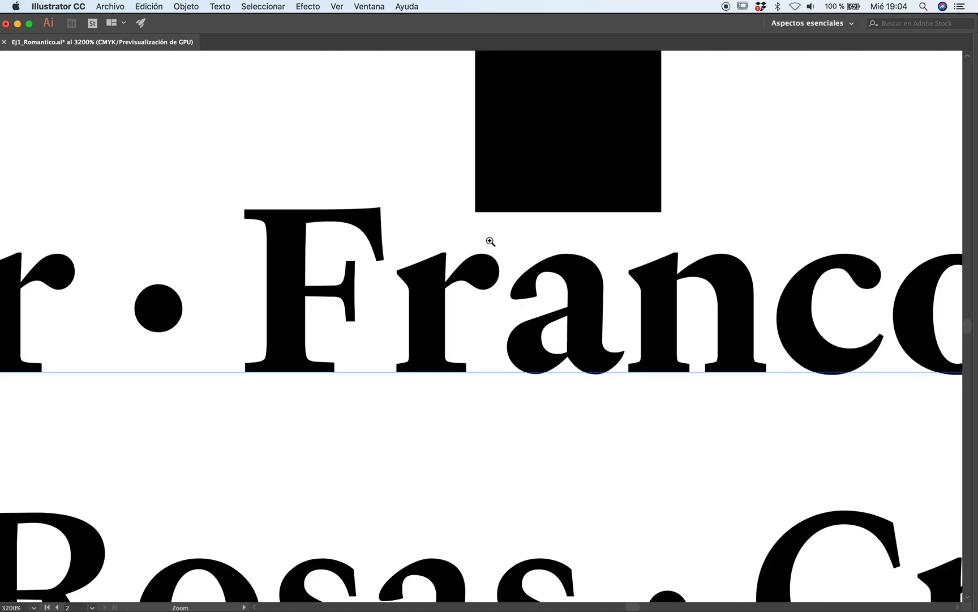
key(v)
drag(552, 361, 555, 318)
Step: Take the spacing square out from between the lines and place it below the four artist lines
key(z)
alt+click(509, 334)
alt+click(509, 334)
key(a)
drag(421, 267, 421, 512)
key(z)
alt+click(465, 334)
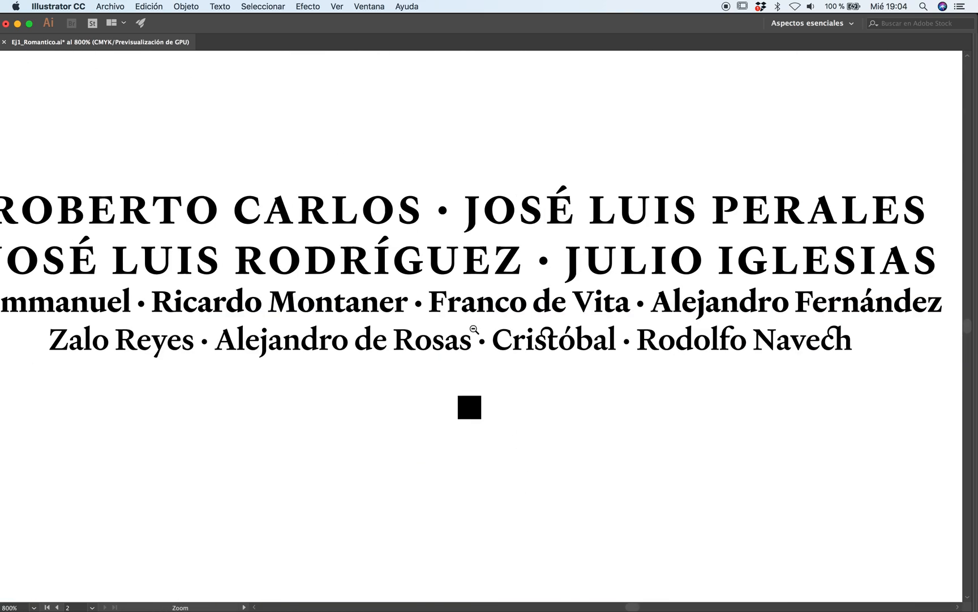
Step: Compare the respaced artist block with the earlier version beneath the title
alt+click(485, 364)
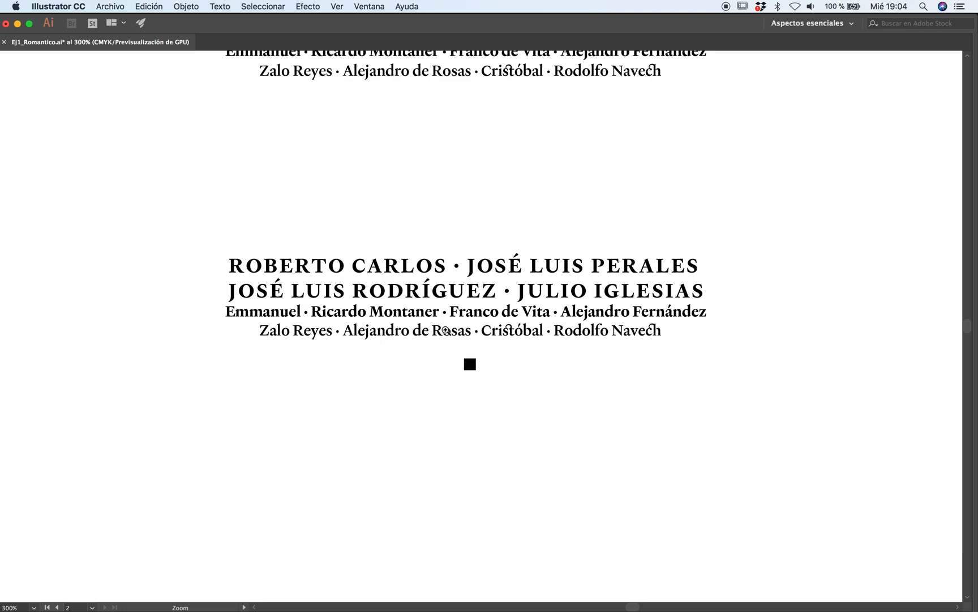
alt+click(448, 329)
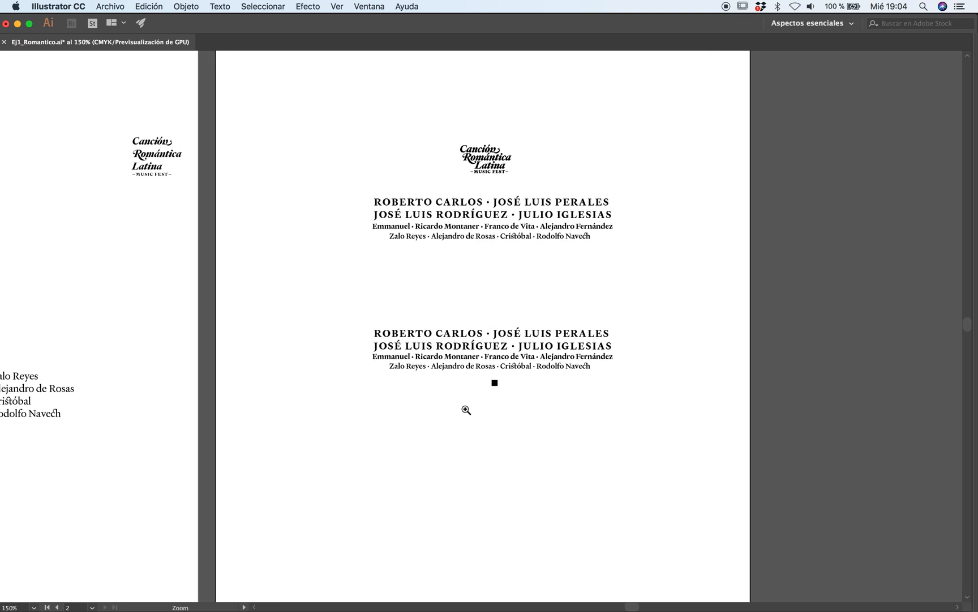
click(470, 410)
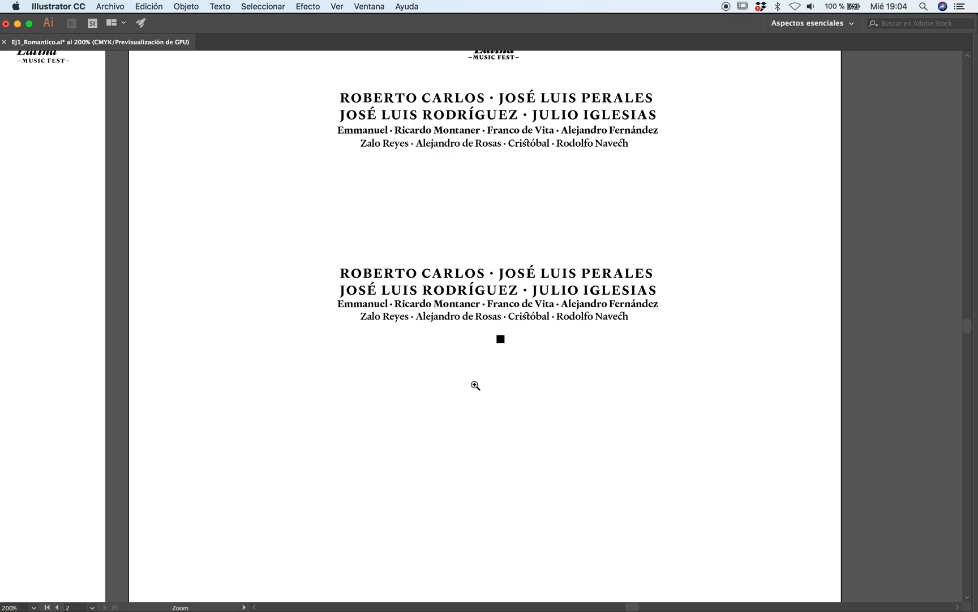
click(484, 311)
click(497, 309)
click(497, 310)
alt+click(471, 345)
Step: Park the spacing square to the right of the respaced artist block and deselect it
drag(512, 411, 916, 311)
key(v)
click(465, 372)
click(675, 364)
click(449, 346)
drag(452, 344, 467, 390)
alt+click(488, 351)
Step: Duplicate the four respaced artist lines straight below the block and convert the copy to outlines
drag(127, 209, 399, 331)
key(z)
scroll(472, 404, right, 2)
scroll(473, 405, down, 1)
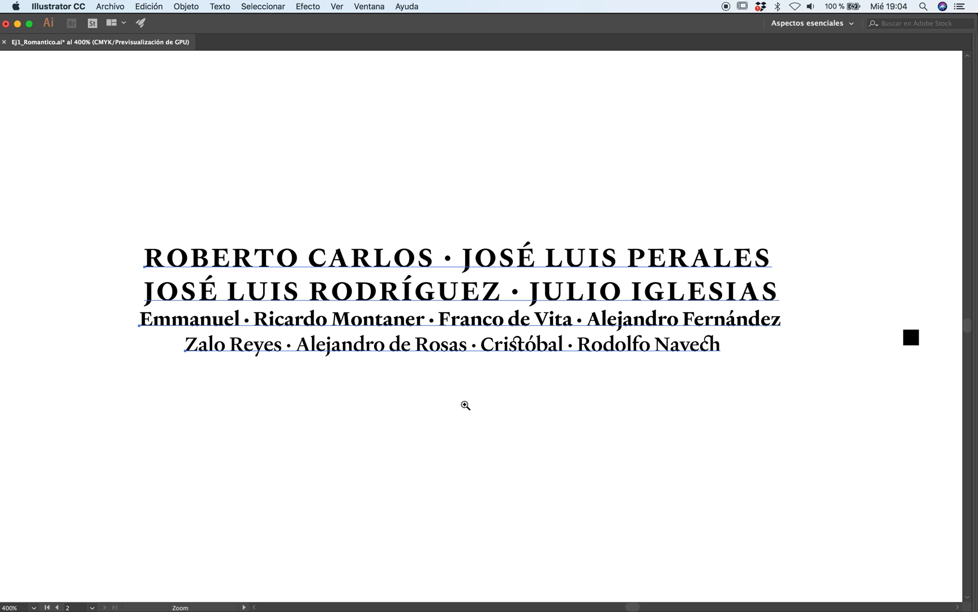
key(v)
drag(476, 280, 475, 515)
key(super+shift+o)
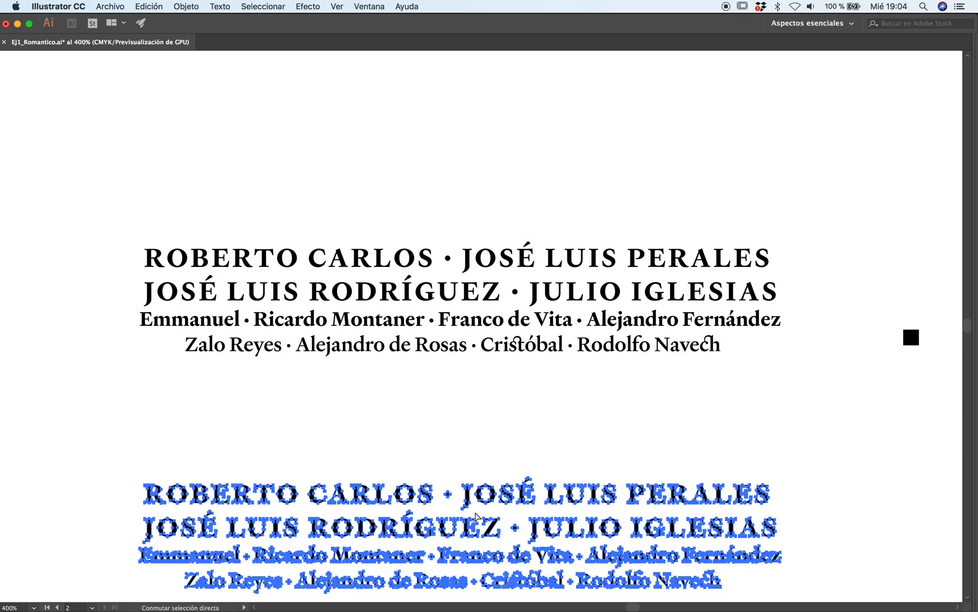
click(528, 432)
drag(476, 514, 484, 310)
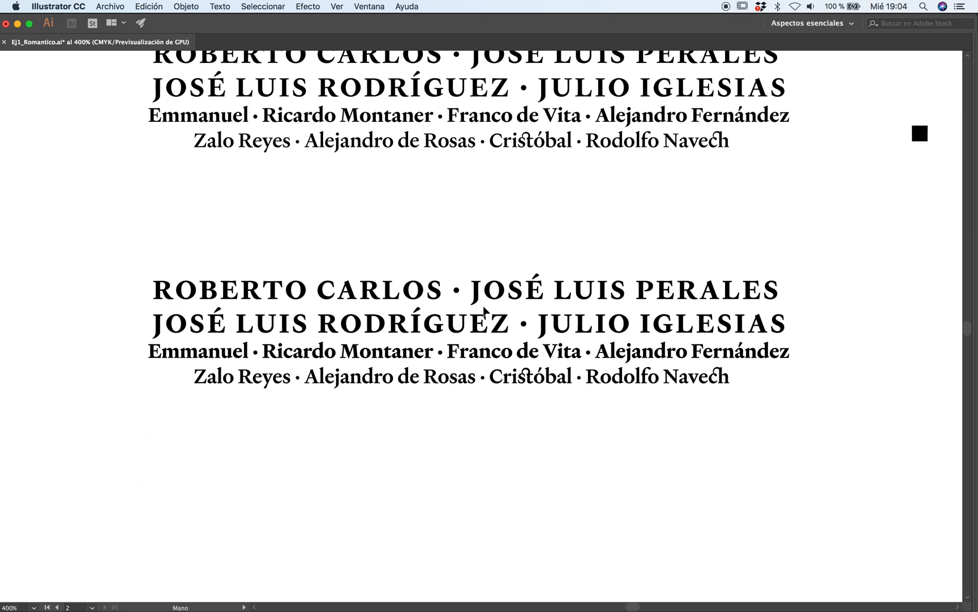
Step: Check the outlined copy up close, selecting the Emmanuel line and the two headliner lines to see how they are grouped
click(452, 349)
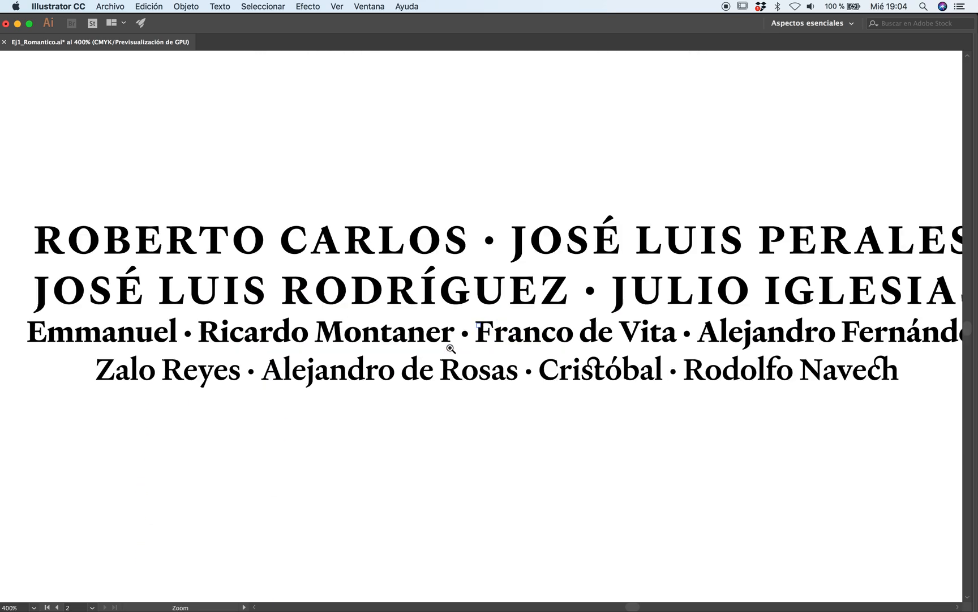
click(217, 317)
click(221, 404)
drag(146, 195, 412, 281)
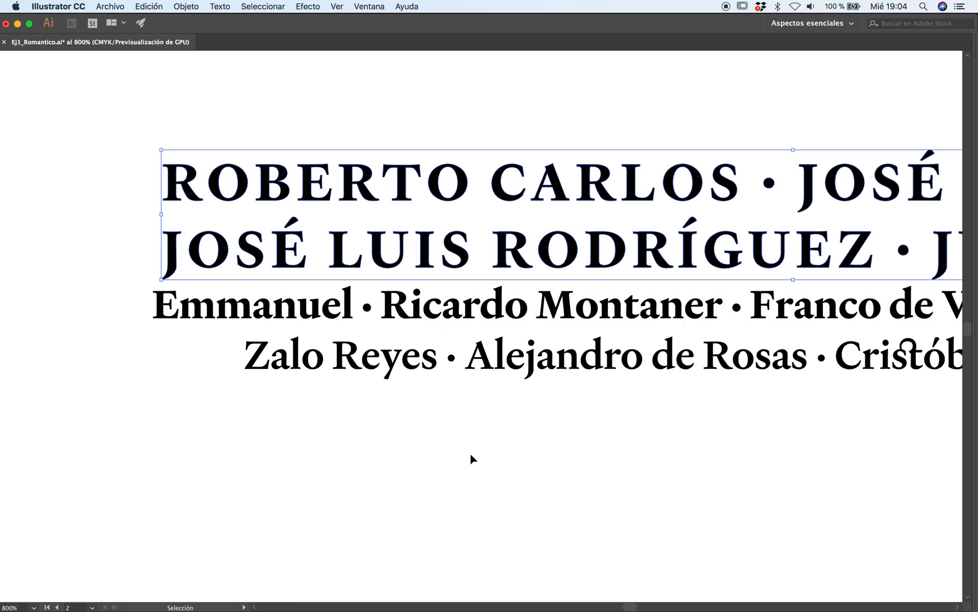
click(471, 455)
alt+super+click(493, 359)
Step: Centre the outlined artist lines horizontally on one another, aligning to the selection instead of the artboard, and deselect them
drag(477, 170, 620, 388)
key(Tab)
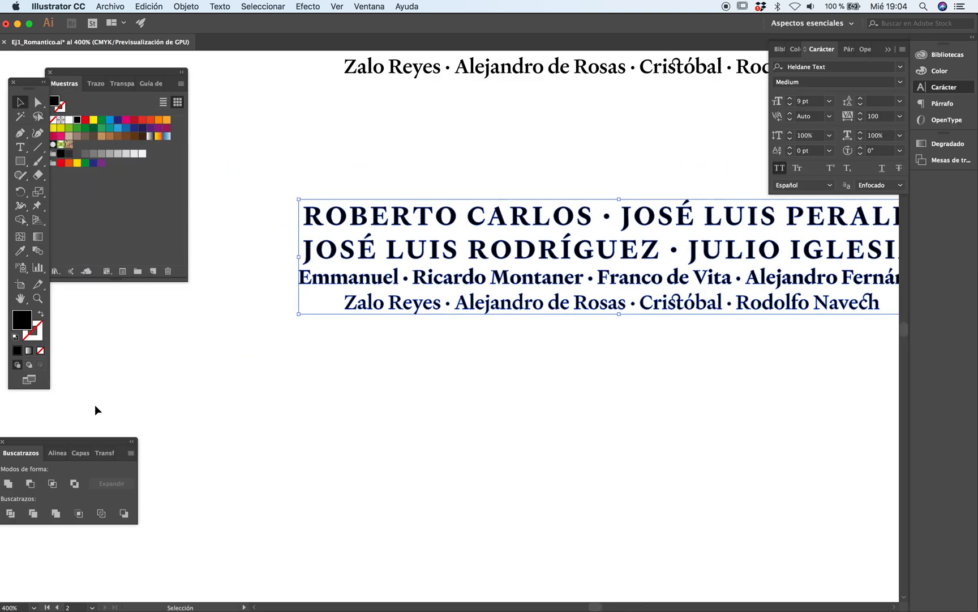
click(58, 453)
drag(80, 441, 163, 428)
click(194, 539)
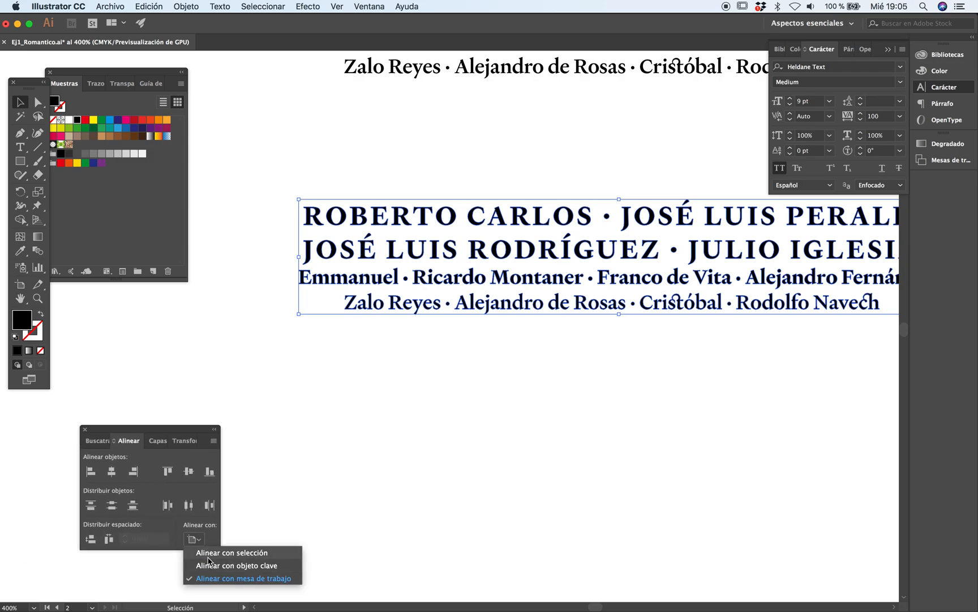
click(207, 553)
click(112, 473)
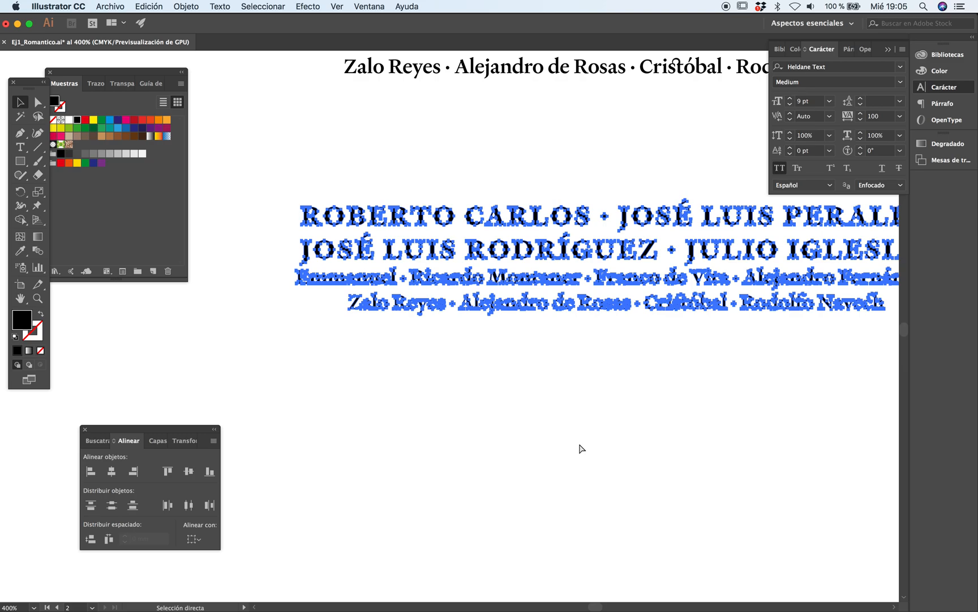
key(super+shift+a)
key(Tab)
Step: Examine the centring of the outlined lines, looking closely at where each line starts and ends
drag(684, 374, 492, 378)
drag(411, 186, 610, 426)
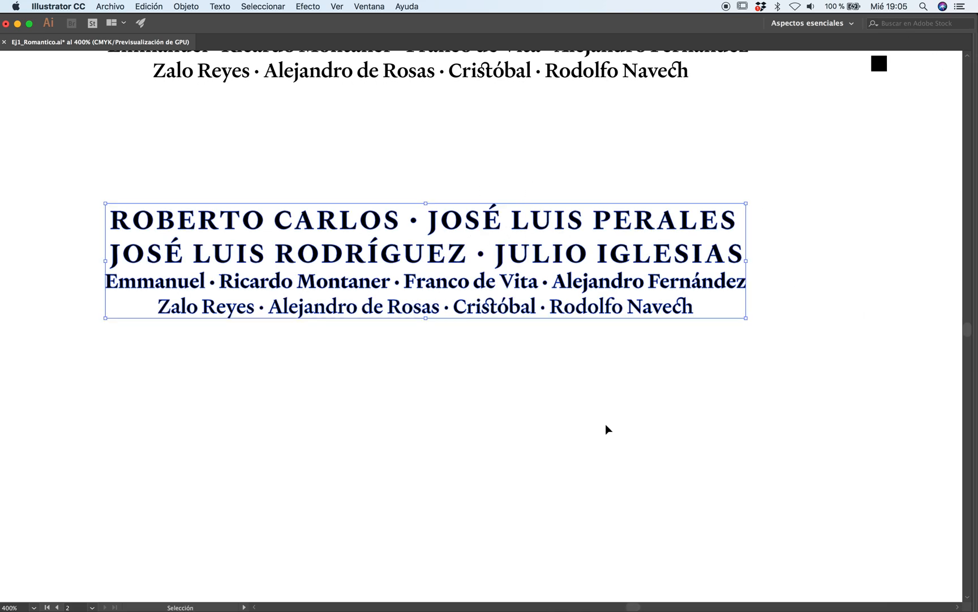
click(447, 412)
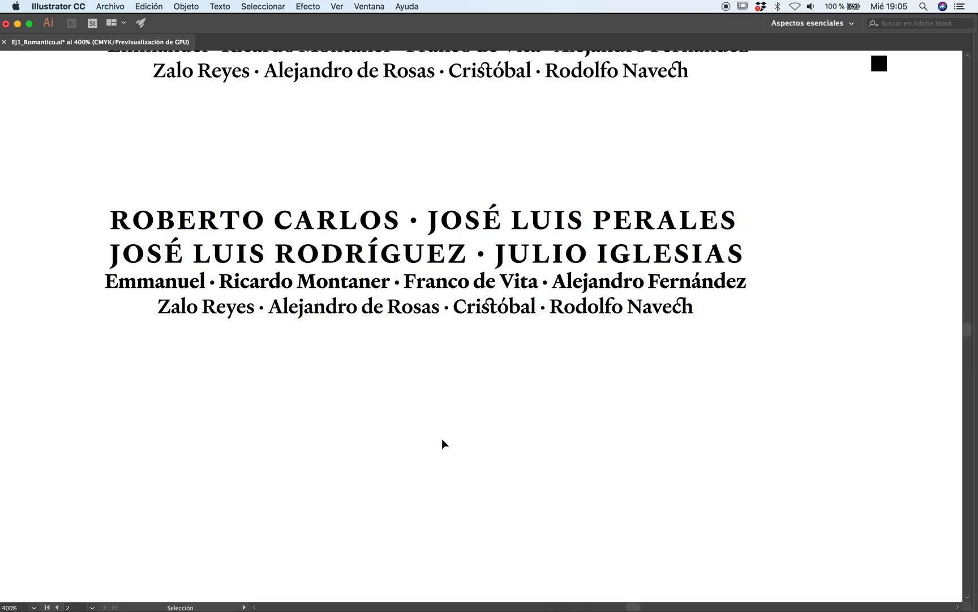
drag(359, 392, 439, 393)
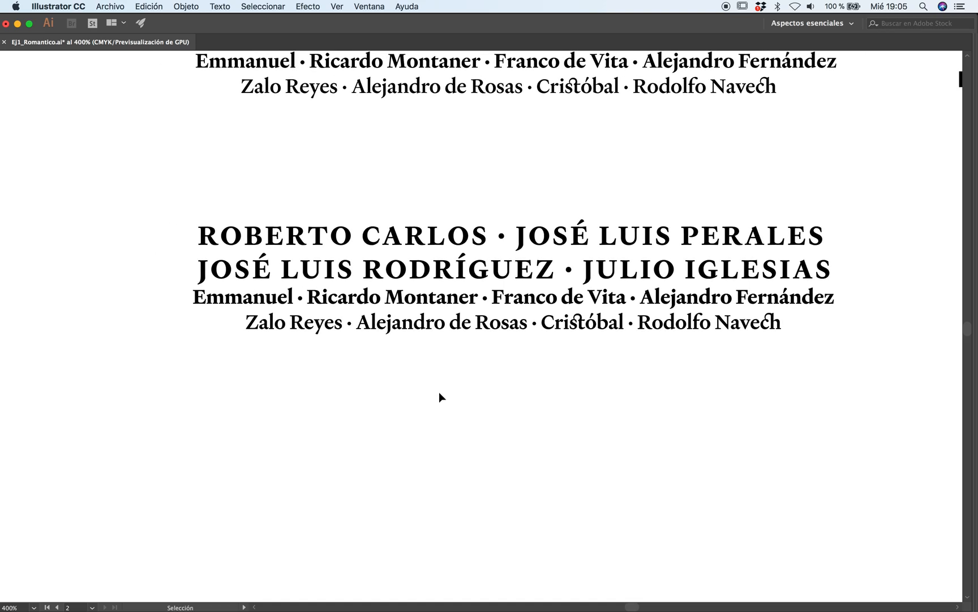
click(431, 372)
drag(630, 307, 354, 396)
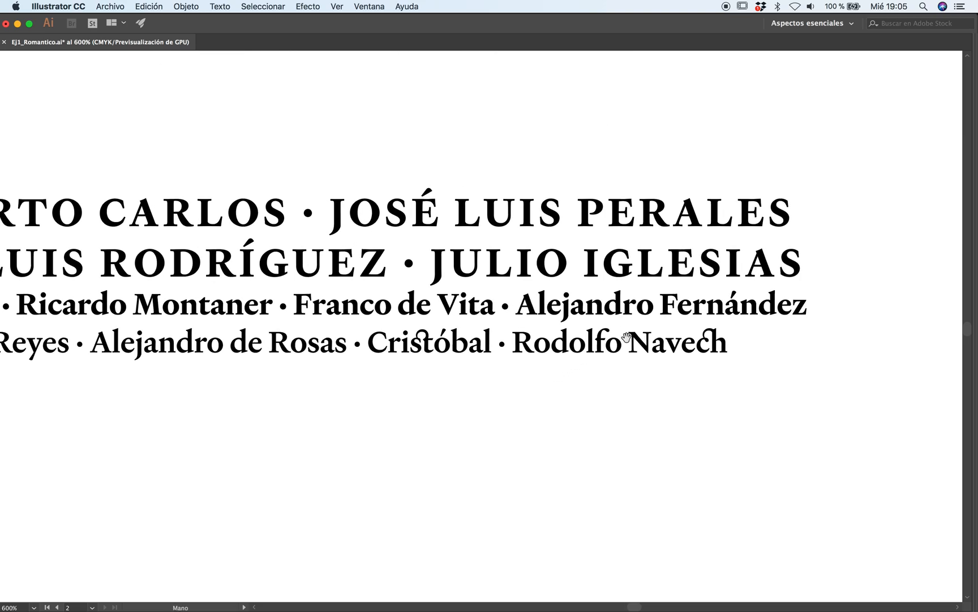
click(808, 265)
click(416, 417)
alt+super+click(387, 355)
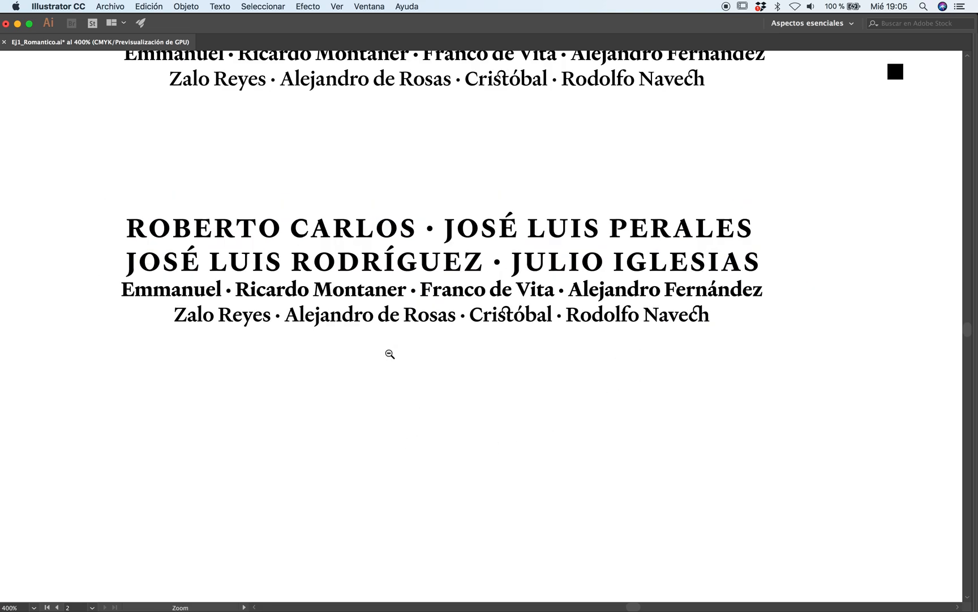
click(423, 315)
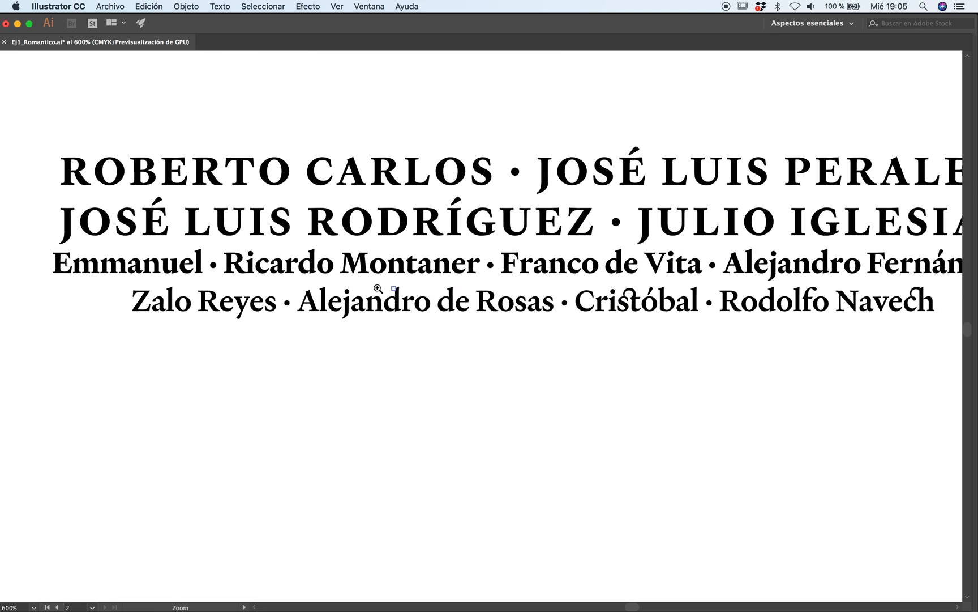
click(345, 264)
click(321, 395)
Step: Compare the centred outlined block with the live-text artist block above it
click(440, 227)
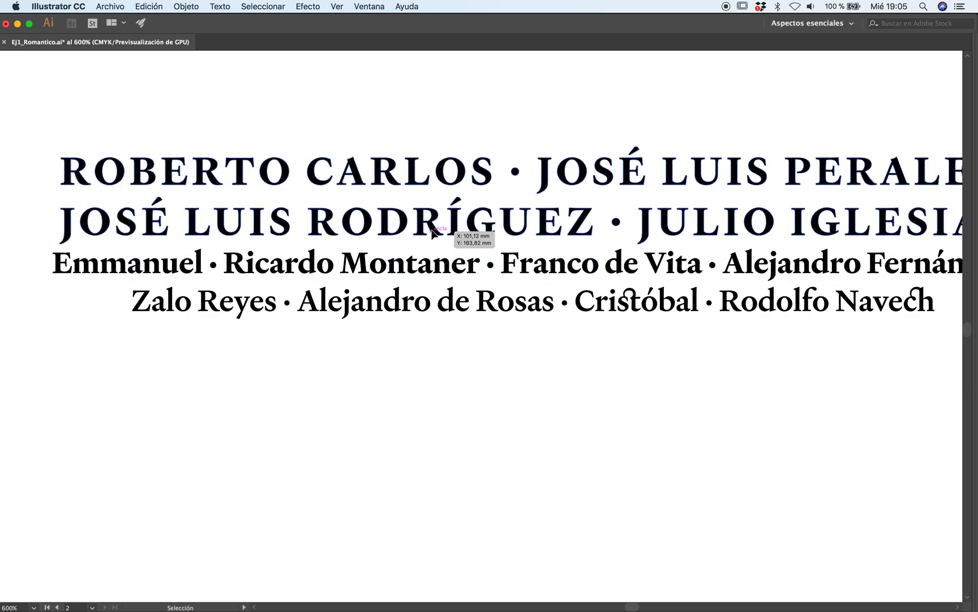
alt+super+click(489, 333)
alt+super+click(491, 333)
drag(564, 345, 417, 338)
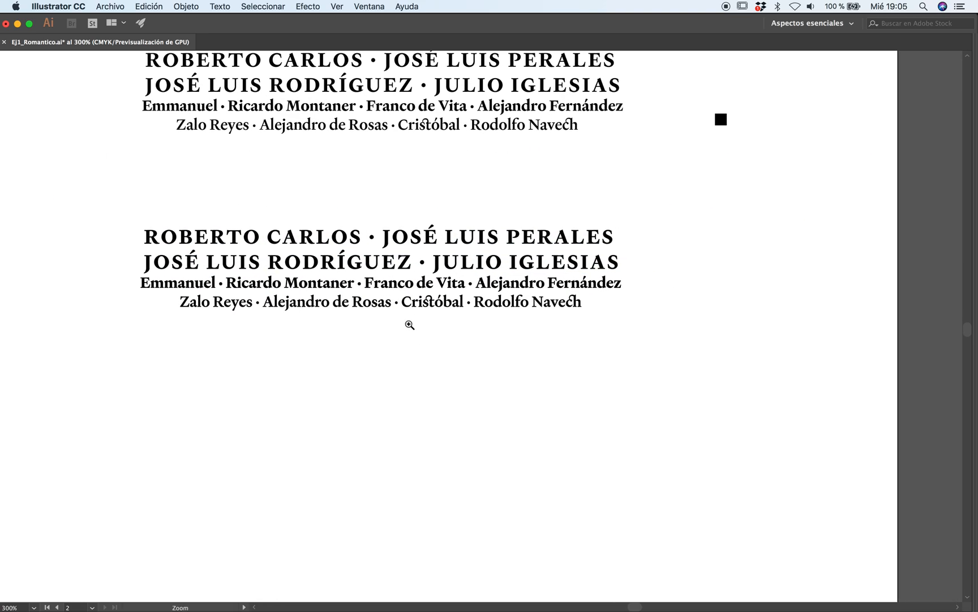
drag(357, 375, 339, 375)
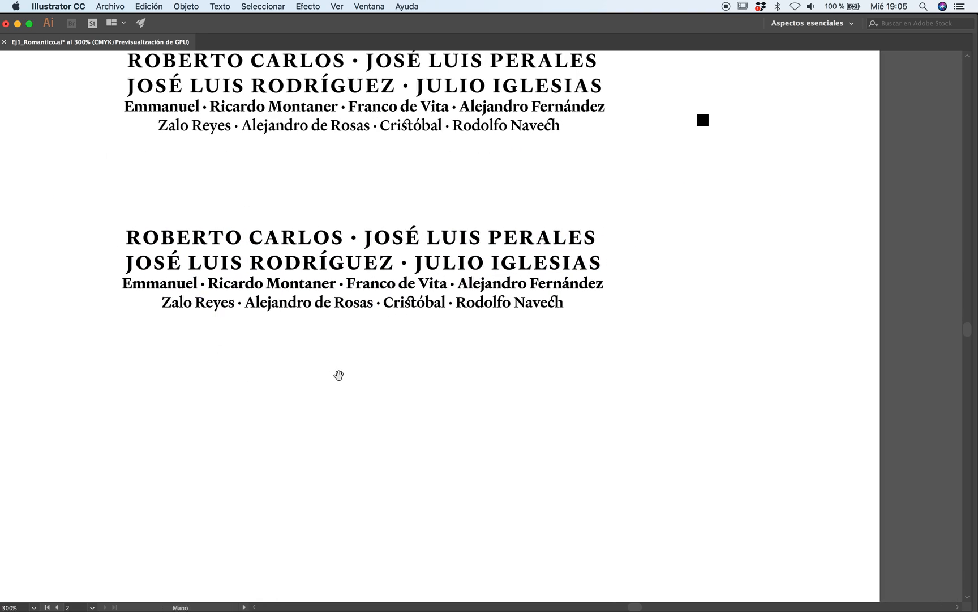
drag(61, 194, 660, 356)
click(565, 367)
drag(385, 139, 417, 279)
click(422, 210)
click(518, 319)
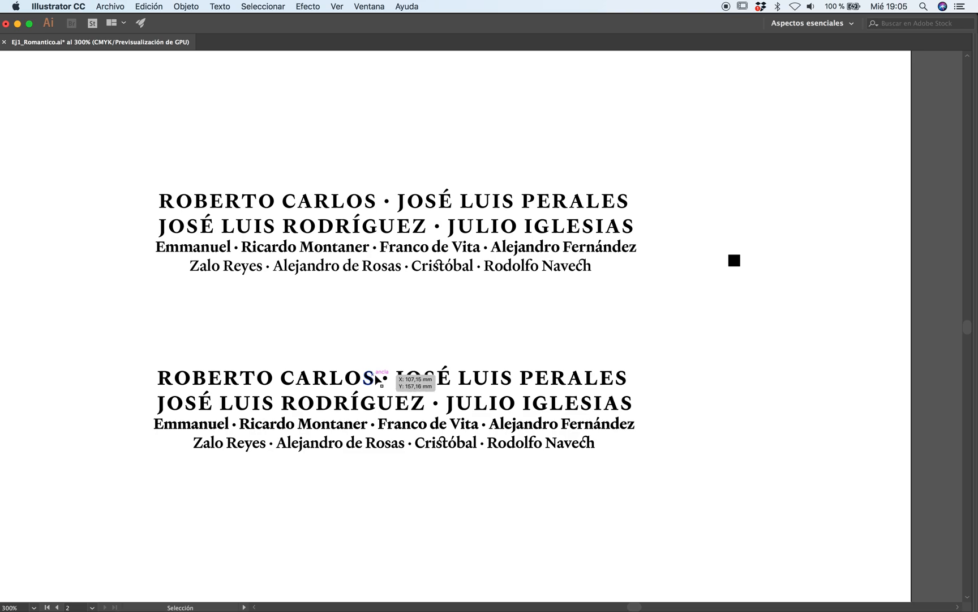
key(z)
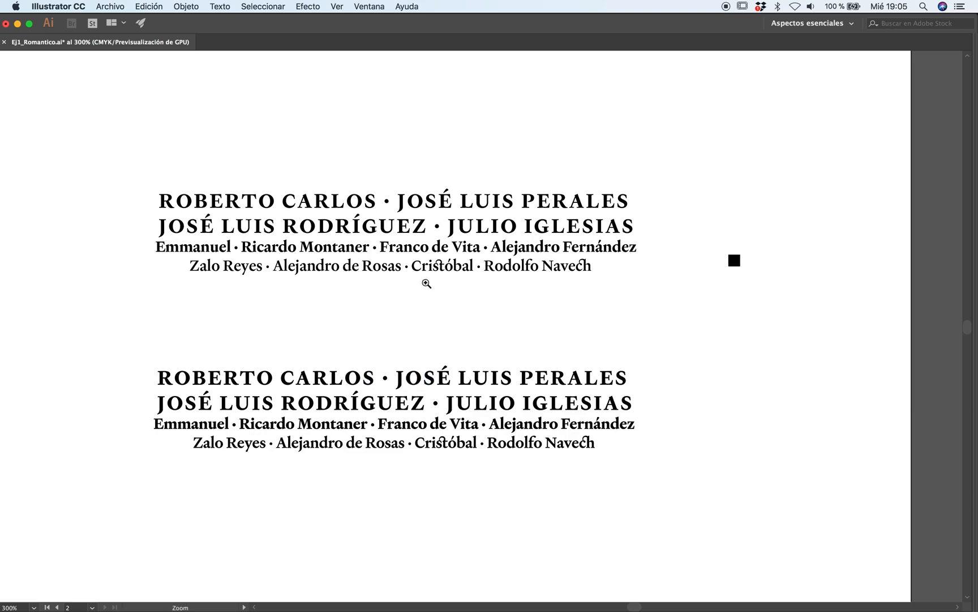
click(426, 282)
drag(364, 347, 381, 350)
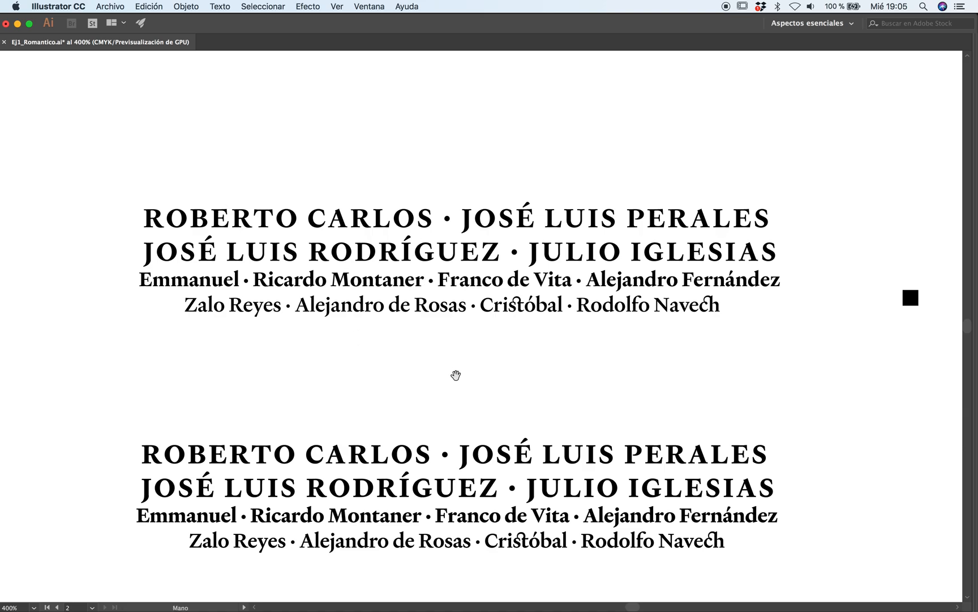
Step: Cut the “JOSÉ LUIS RODRÍGUEZ · JULIO IGLESIAS” line out of the live-text artist block
drag(456, 375, 448, 374)
key(Tab)
key(Tab)
click(470, 265)
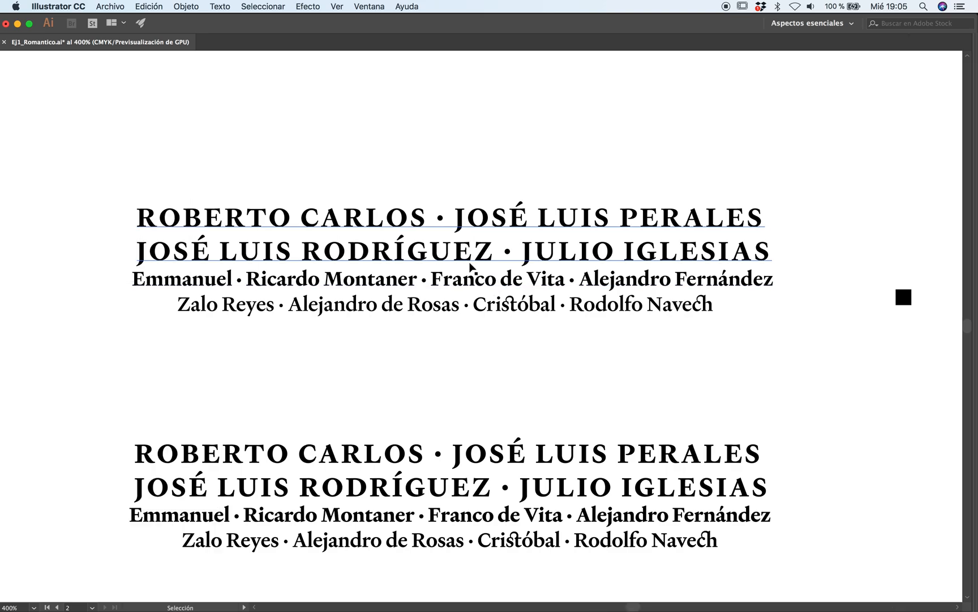
key(v)
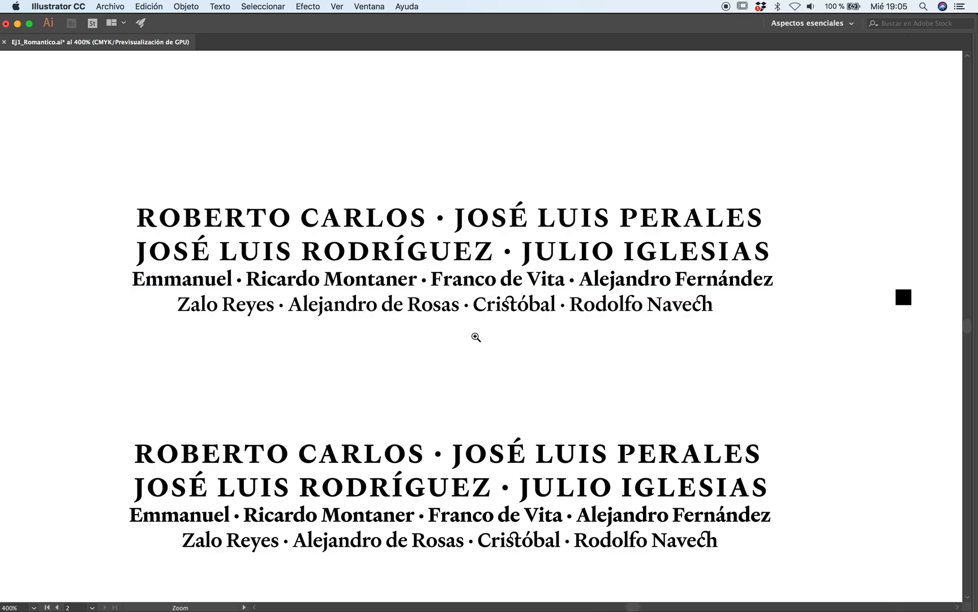
scroll(476, 337, up, 2)
triple_click(474, 289)
key(super+c)
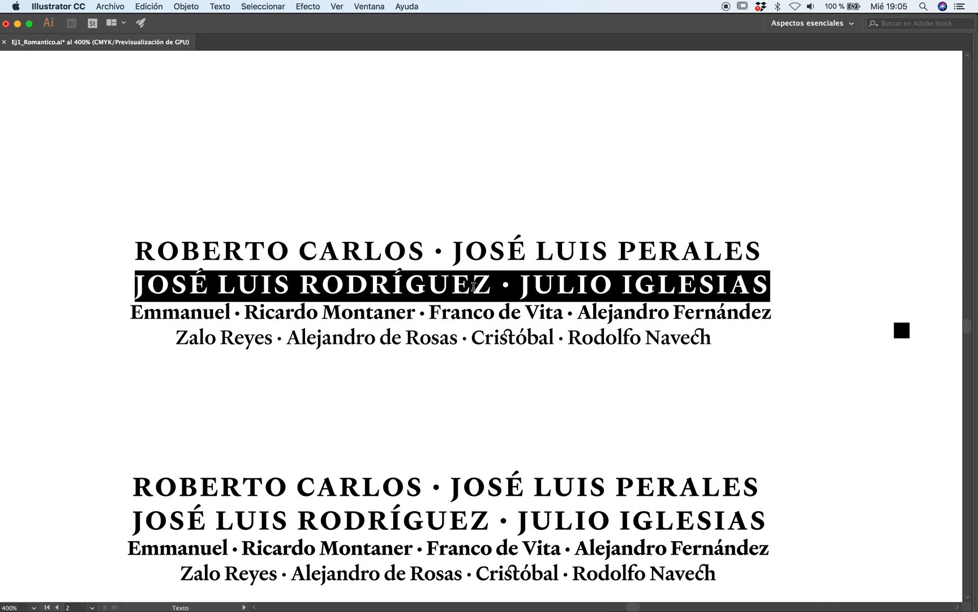
key(BackSpace)
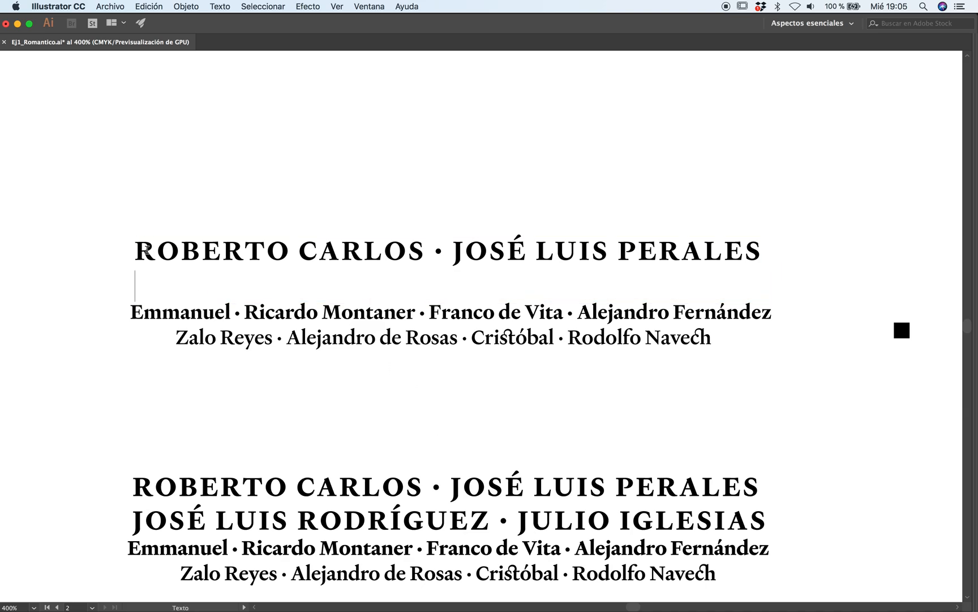
Step: Paste the cut line above “ROBERTO CARLOS · JOSÉ LUIS PERALES” as the first headliner line and deselect the text
click(139, 248)
key(Return)
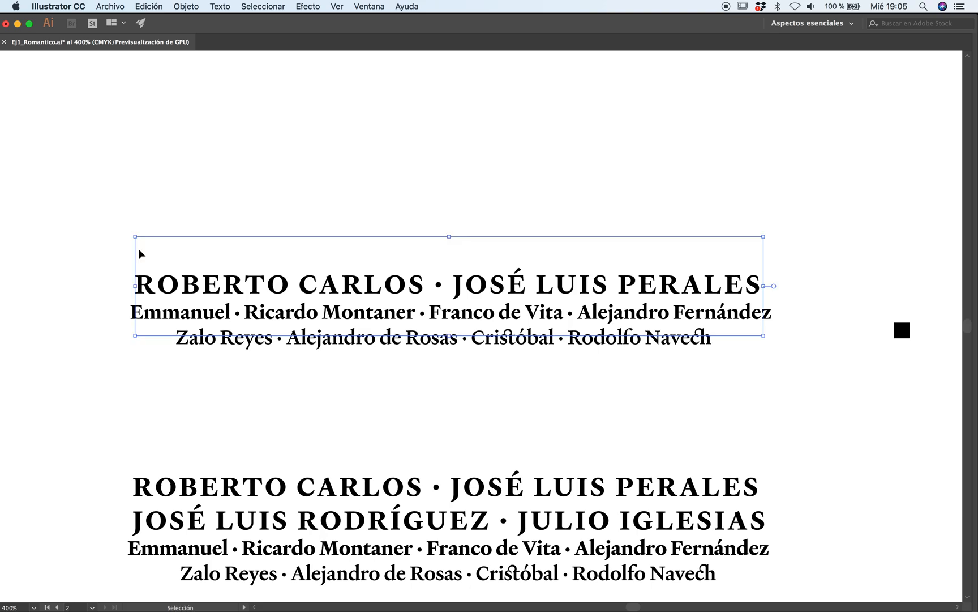
key(super+v)
scroll(533, 416, down, 1)
key(v)
click(499, 268)
click(433, 358)
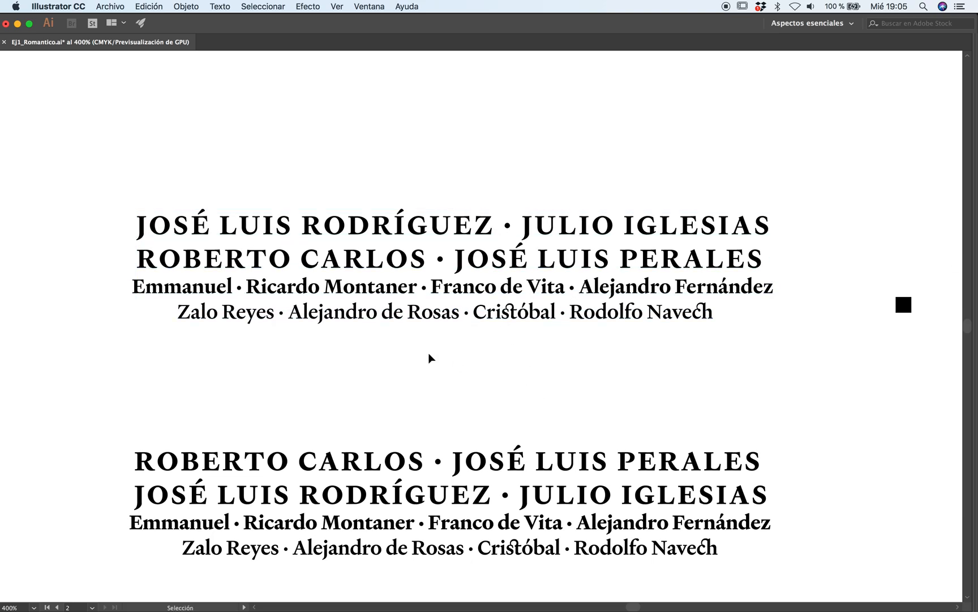
Step: Cut “JOSÉ LUIS RODRÍGUEZ ·” from the start of the first live headliner line
drag(488, 373, 472, 326)
alt+super+click(488, 326)
drag(487, 375, 488, 349)
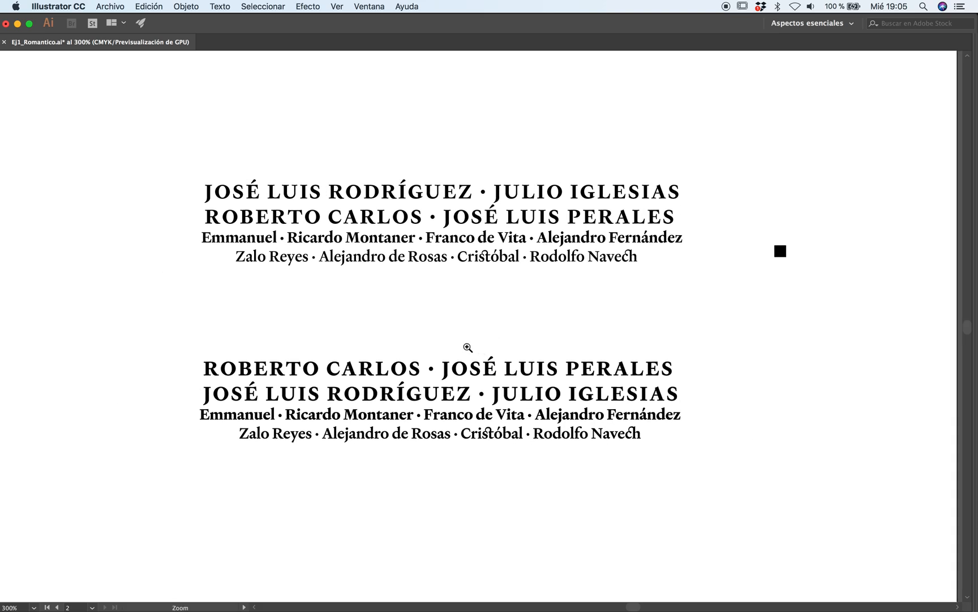
super+click(404, 294)
drag(450, 305, 369, 346)
drag(516, 237, 136, 237)
key(super+c)
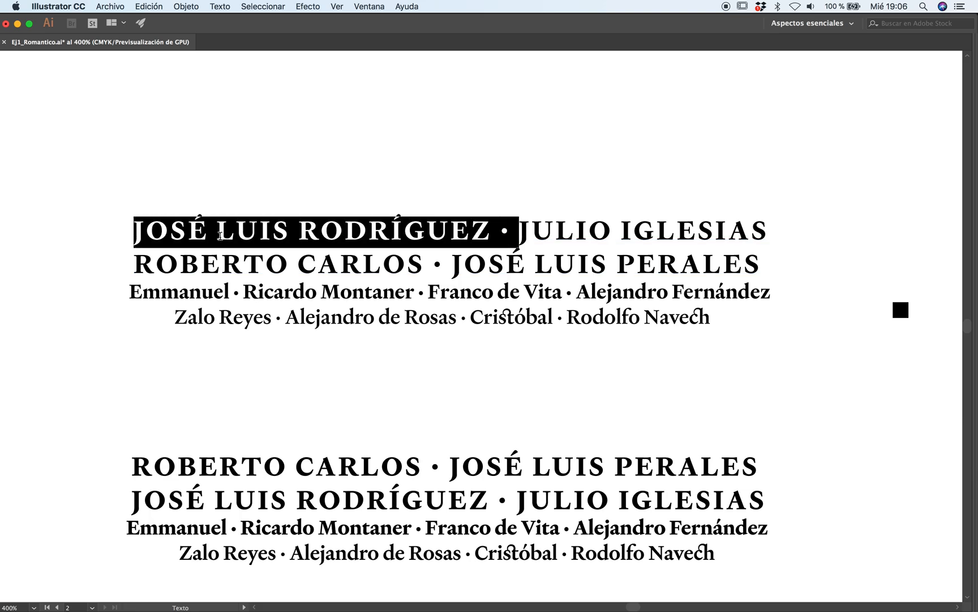
key(BackSpace)
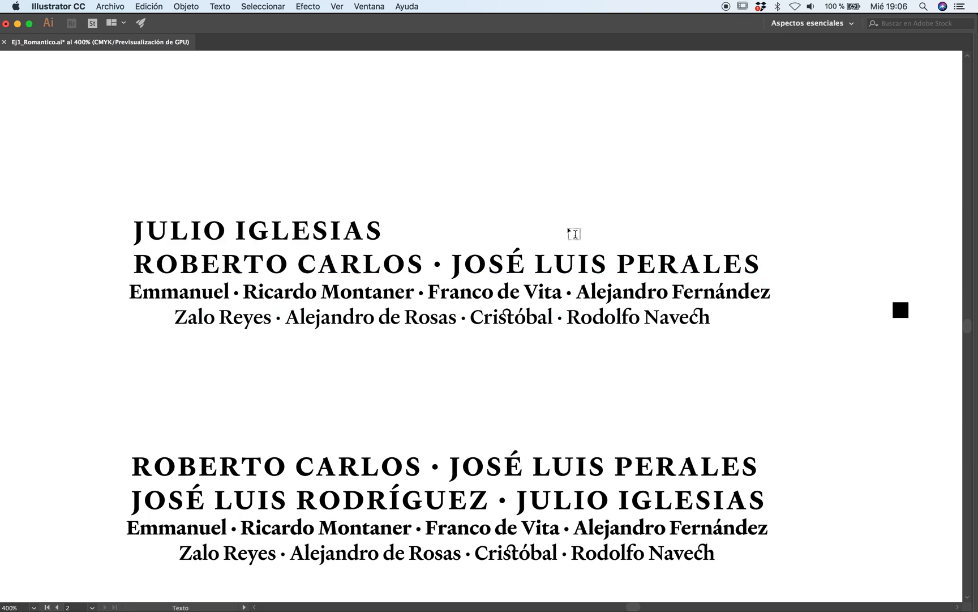
Step: Paste JOSÉ LUIS RODRÍGUEZ after JULIO IGLESIAS, removing the trailing dot and adding one between the two names
key(Escape)
double_click(396, 243)
key(super+v)
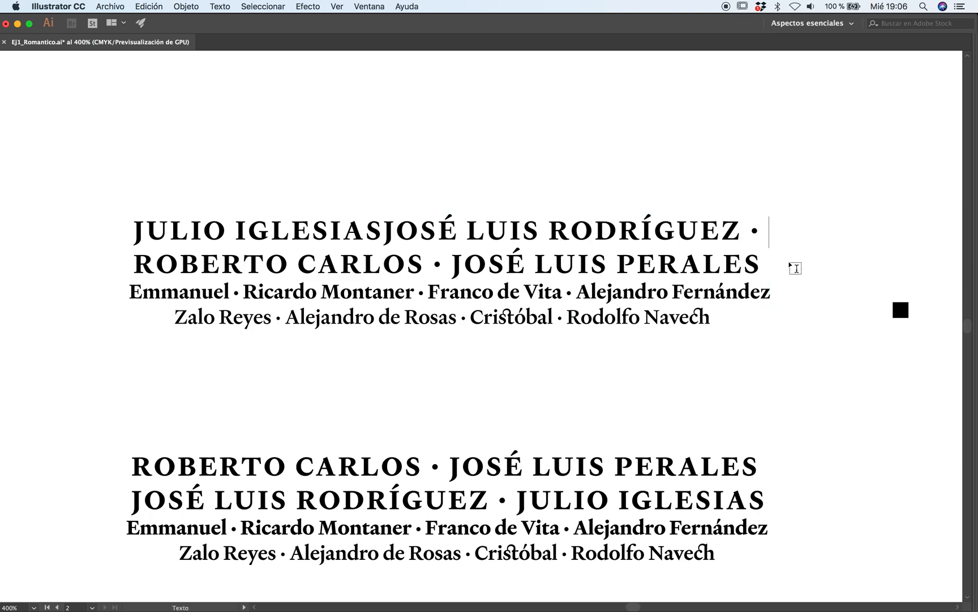
drag(742, 230, 831, 240)
key(BackSpace)
click(379, 228)
text(•)
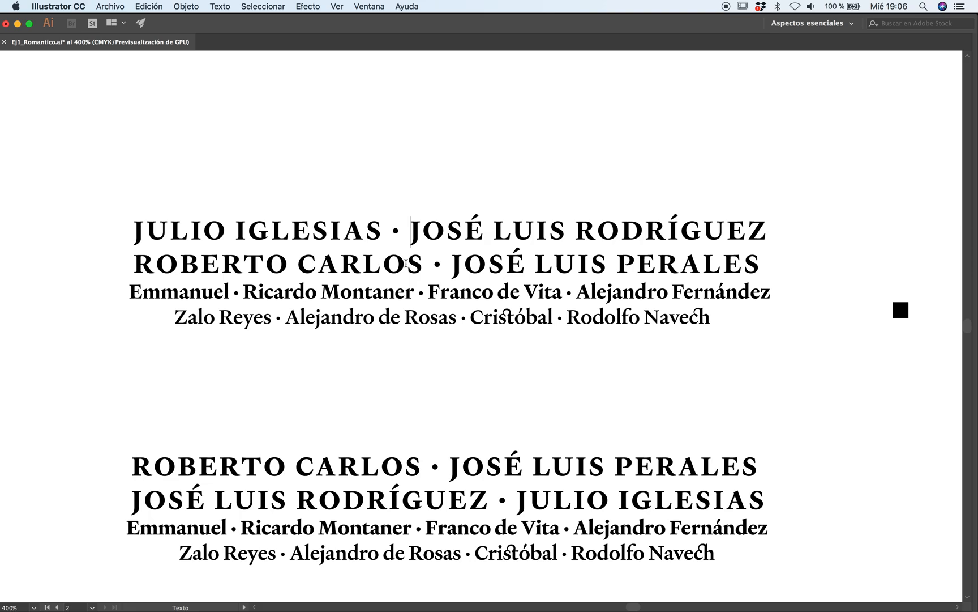
Step: Swap the names in the second live headliner line so it reads “JOSÉ LUIS PERALES ·ROBERTO CARLOS”
drag(455, 262, 821, 277)
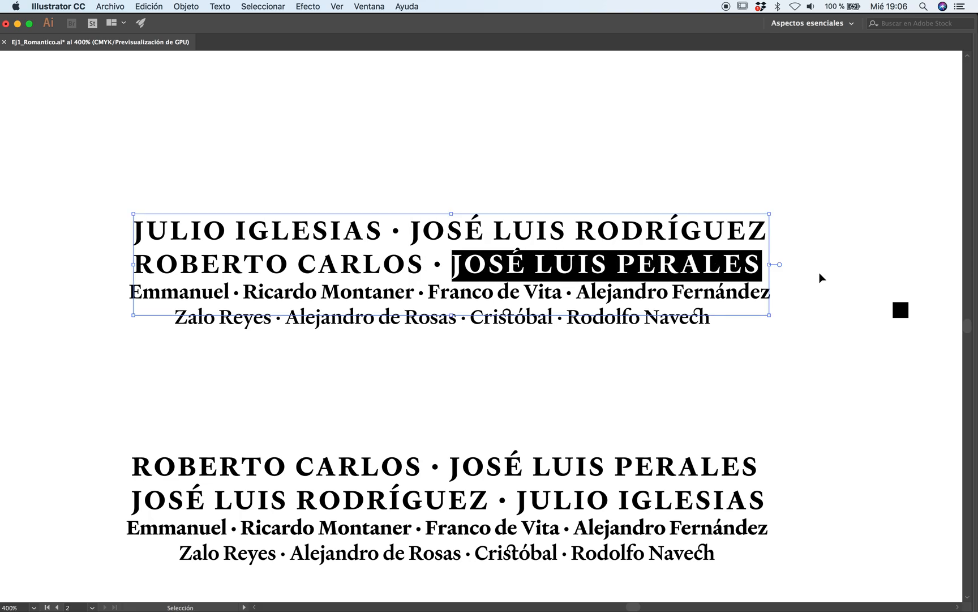
key(super+x)
click(137, 262)
key(super+v)
drag(467, 263, 735, 265)
key(super+x)
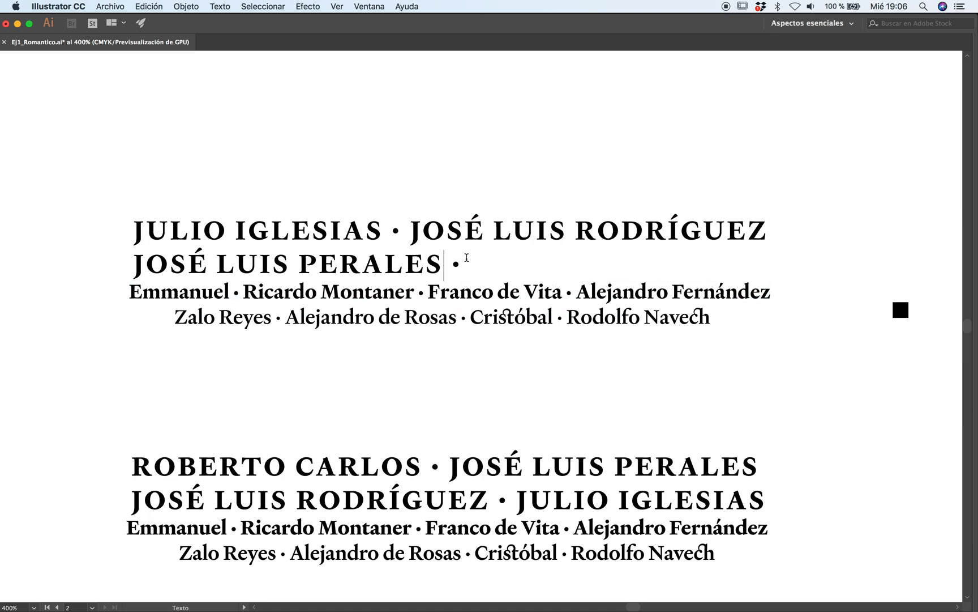
key(super+v)
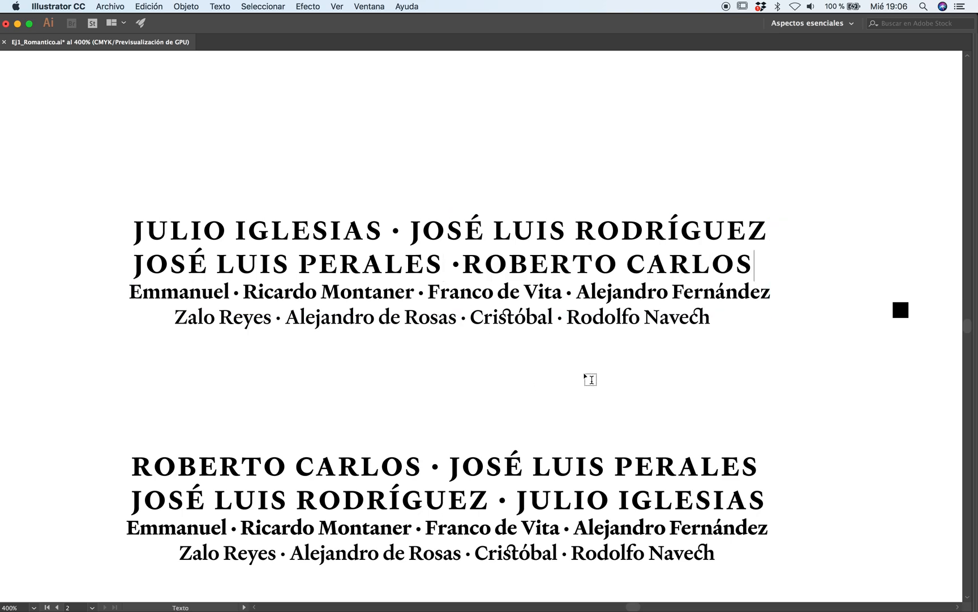
Step: Duplicate the reordered live artist block further down the poster and delete the old outlined block between them
drag(470, 382, 480, 333)
key(super+minus)
drag(179, 145, 716, 256)
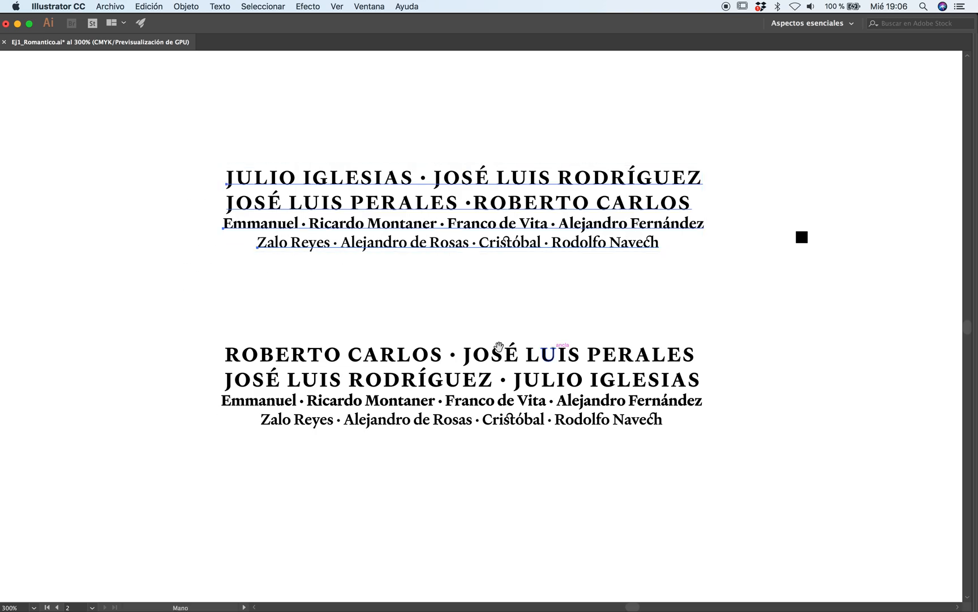
scroll(507, 343, down, 3)
scroll(506, 343, right, 1)
drag(333, 116, 334, 466)
drag(175, 273, 762, 376)
key(Delete)
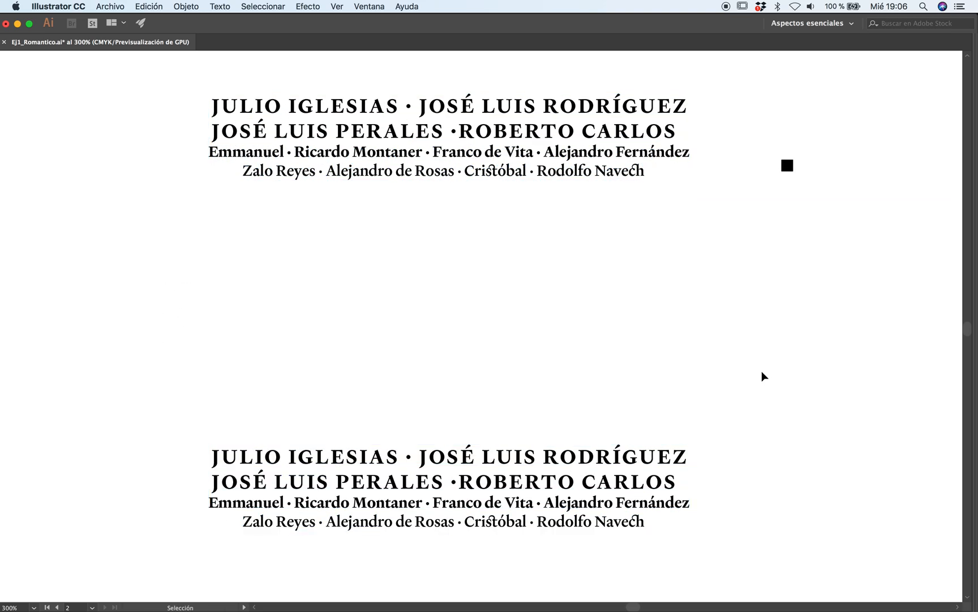
Step: Move the black square just above the duplicated artist block and convert the duplicate's text lines to outlines
drag(791, 167, 470, 415)
click(741, 422)
drag(525, 458, 508, 354)
drag(166, 325, 885, 476)
key(super+shift+o)
key(a)
click(394, 506)
key(v)
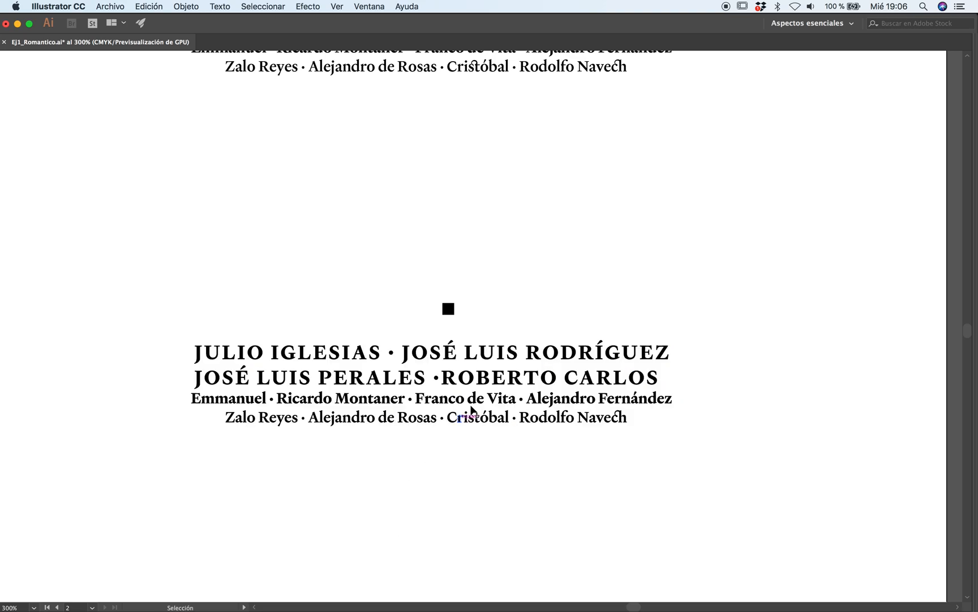
Step: Align the new outlined artist lines by their horizontal centres and deselect them
super+click(478, 376)
super+click(509, 367)
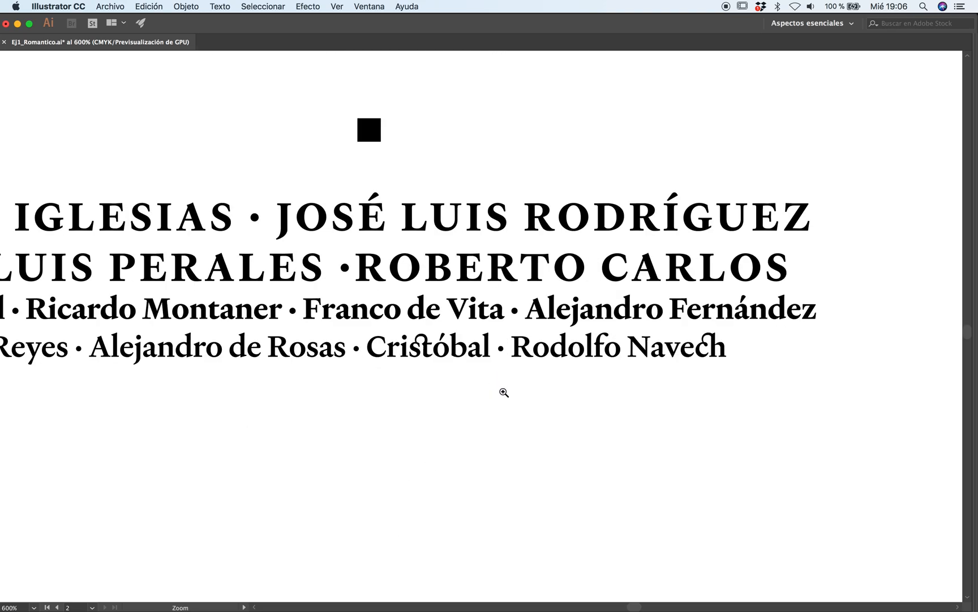
drag(421, 379, 598, 382)
drag(538, 355, 518, 354)
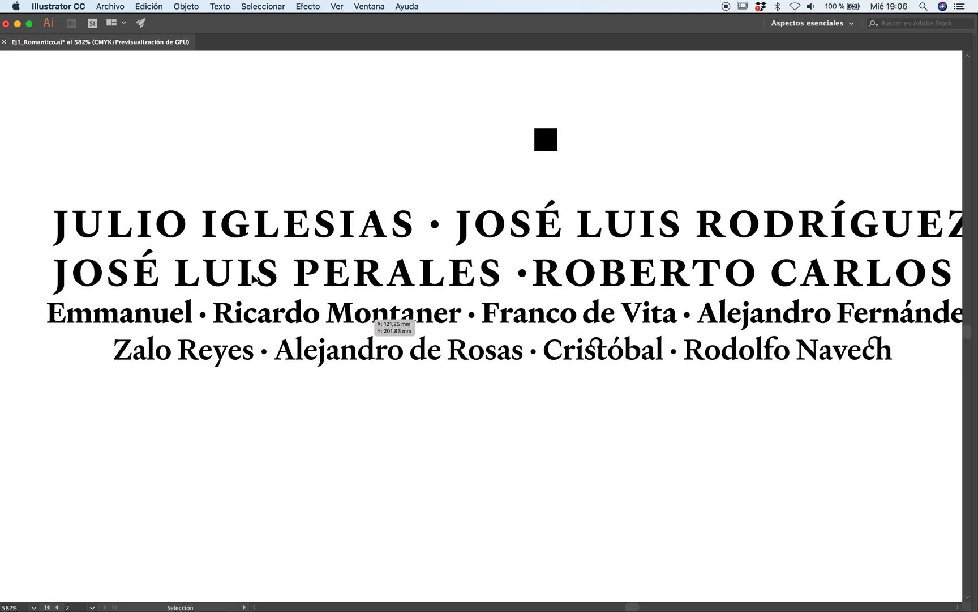
drag(44, 201, 710, 453)
key(Tab)
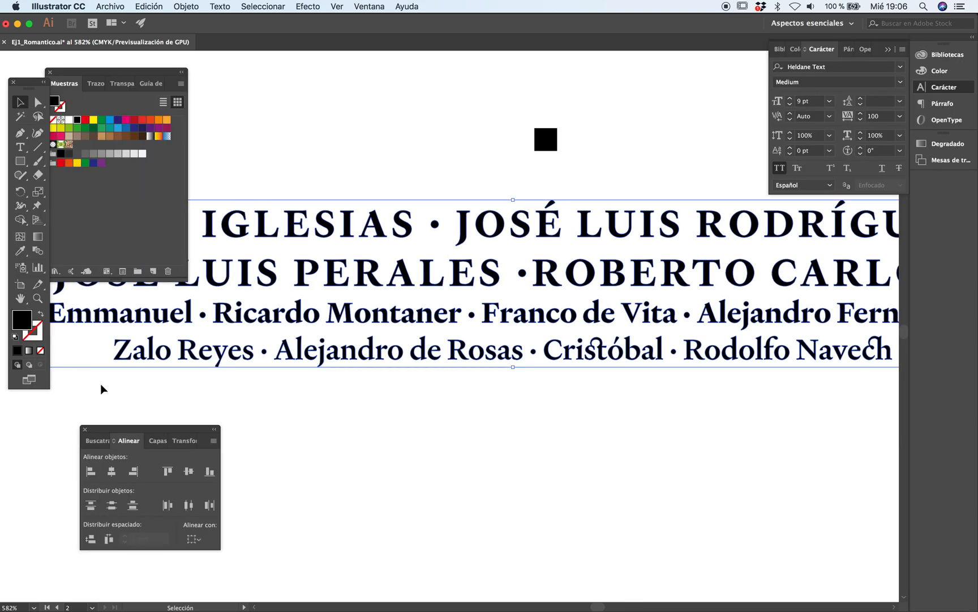
click(112, 472)
key(super+shift+a)
key(Tab)
Step: Try scaling down the outlined Emmanuel line so it is narrower than the headliner lines
drag(501, 442, 516, 412)
drag(721, 362, 569, 373)
super+click(678, 312)
super+click(644, 319)
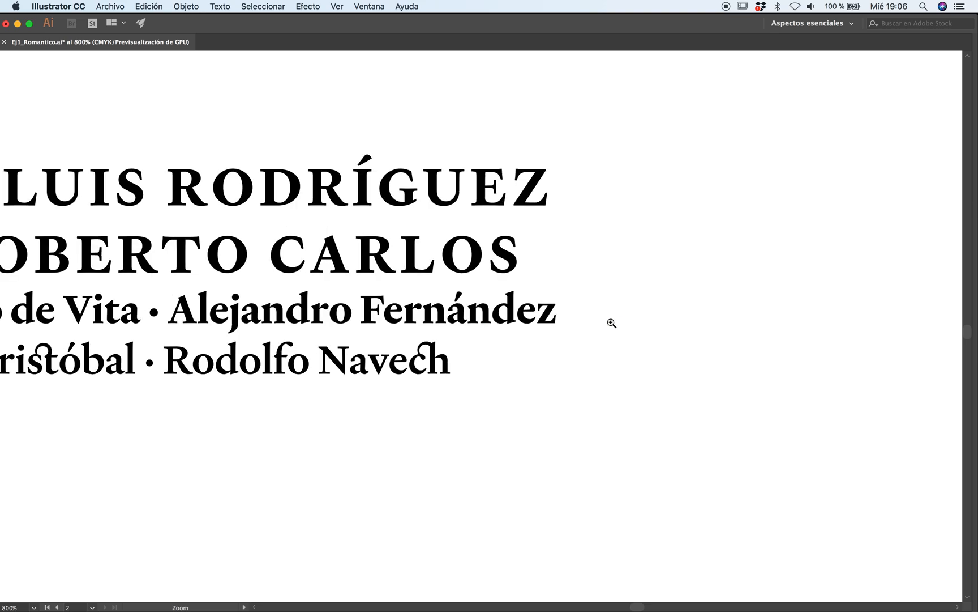
click(509, 315)
drag(555, 313, 510, 315)
super+click(518, 376)
alt+super+click(419, 358)
alt+super+click(418, 356)
alt+super+click(417, 356)
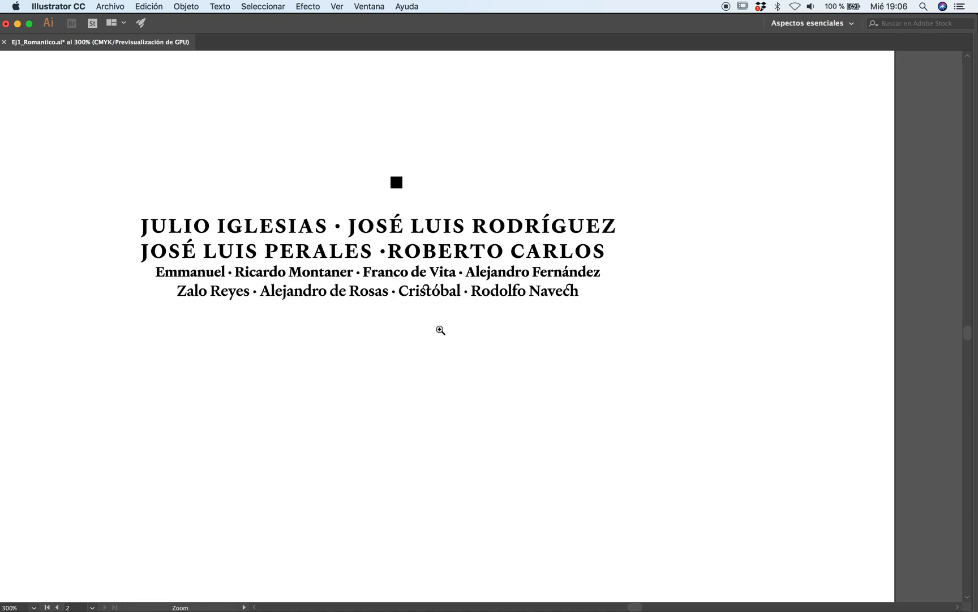
click(424, 319)
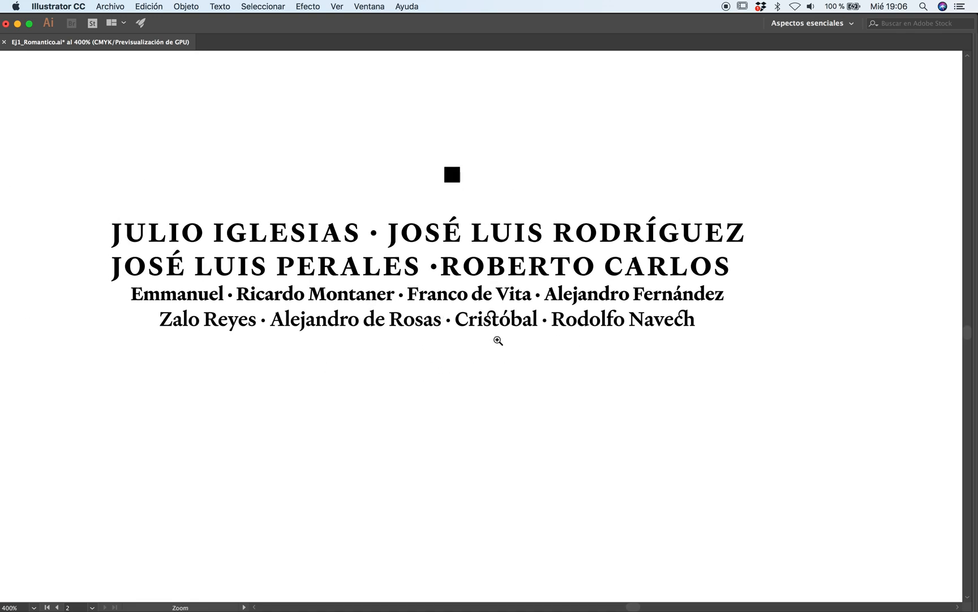
Step: Separate the two outlined headliner lines from each other and centre all four lines horizontally
super+click(575, 288)
key(v)
click(169, 296)
drag(91, 258, 751, 286)
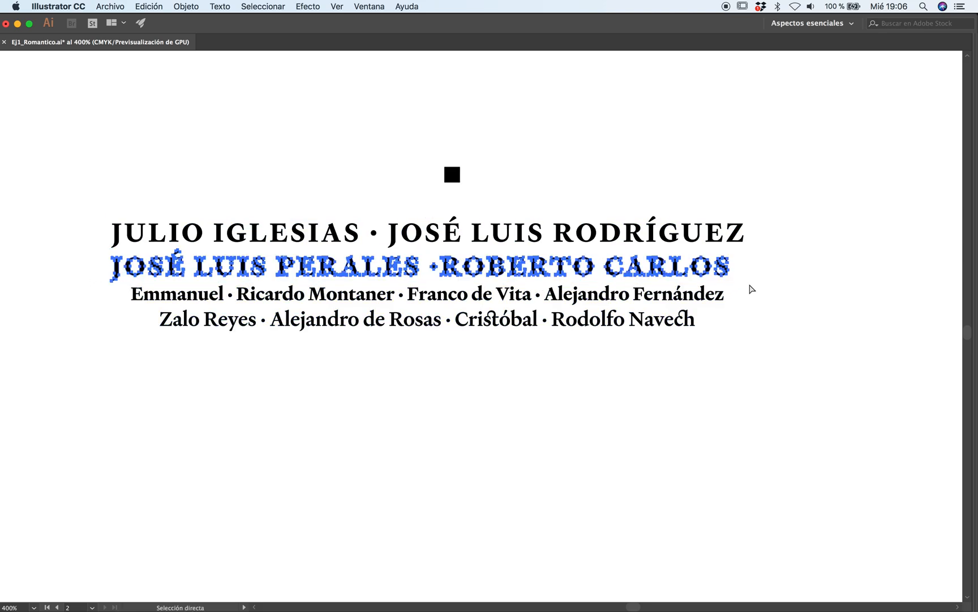
drag(15, 219, 779, 246)
drag(55, 225, 725, 365)
key(Tab)
click(111, 478)
click(526, 452)
key(Tab)
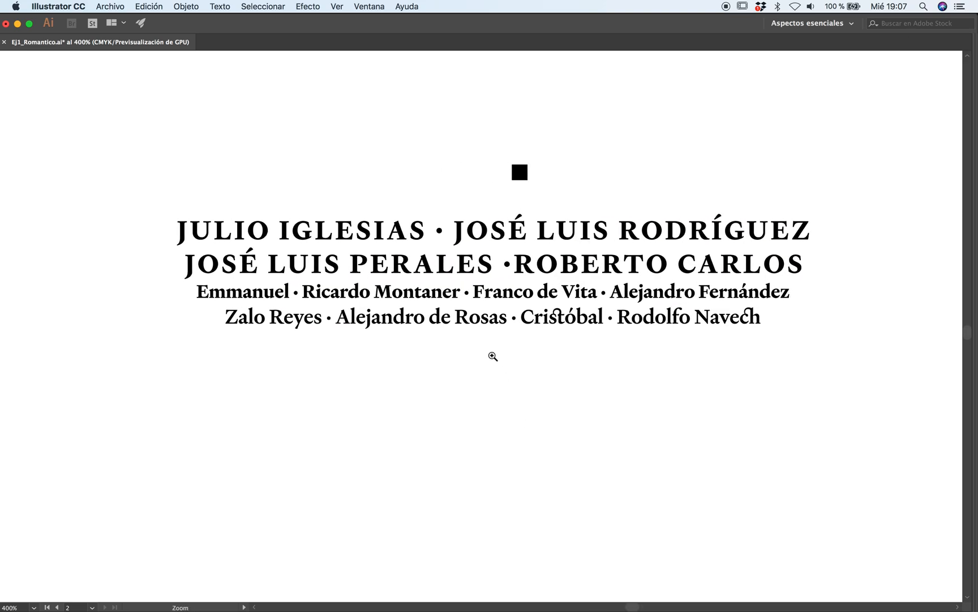
Step: Undo the headliner separation, the four-line centring and the resizing of the Emmanuel line
super+click(491, 346)
drag(499, 335, 535, 360)
alt+super+click(517, 362)
super+click(545, 335)
key(super+z)
key(super+z)
key(super+z)
key(super+z)
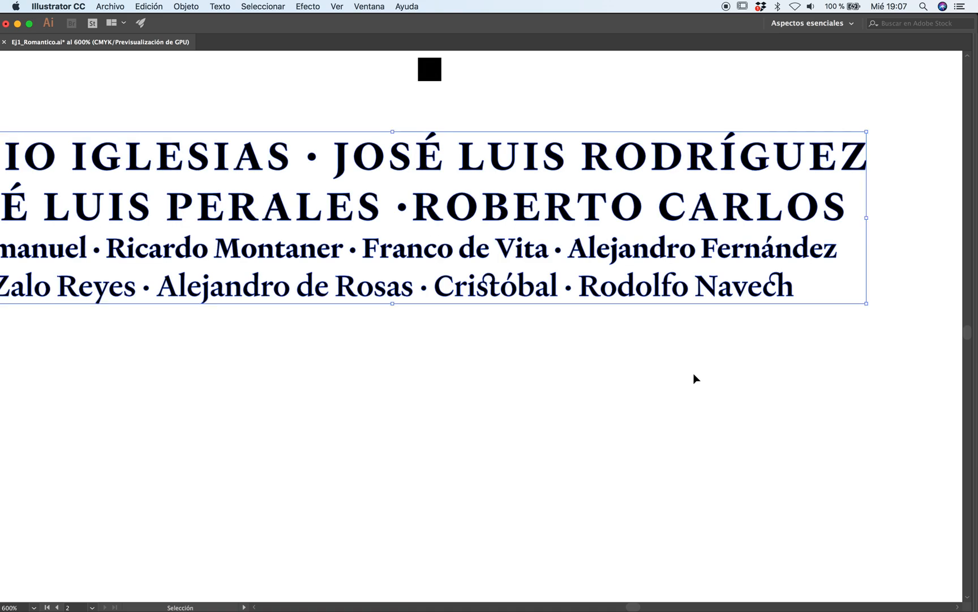
key(super+z)
key(super+z)
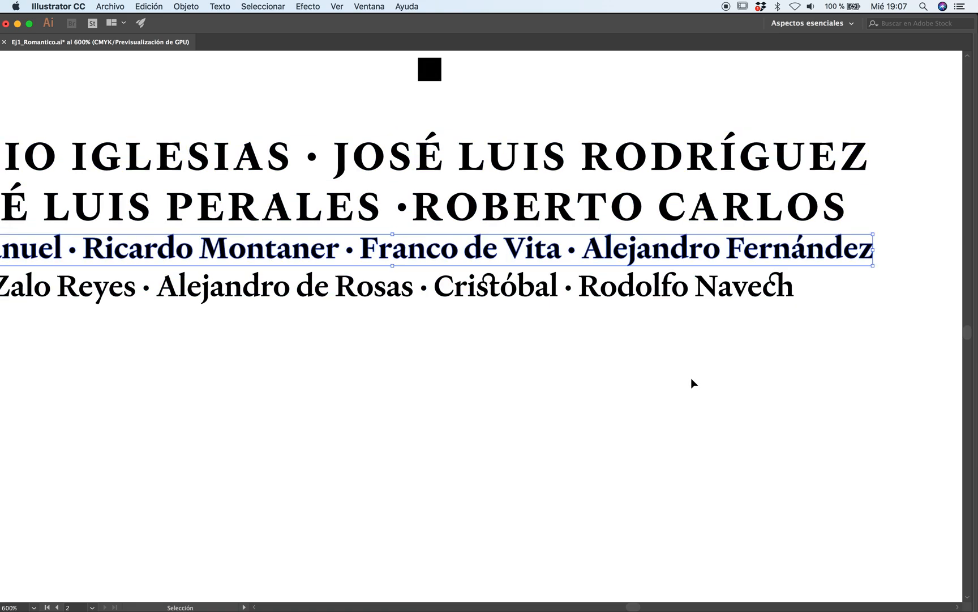
Step: Scale the outlined Emmanuel and Zalo Reyes lines down together so both are narrower than the headliner lines
drag(803, 327, 742, 277)
shift+click(837, 255)
drag(874, 268, 854, 270)
click(827, 350)
alt+super+click(579, 289)
drag(439, 343, 515, 352)
Step: Ungroup the two outlined headliner lines and regroup the letters of each line separately
click(165, 285)
key(a)
key(v)
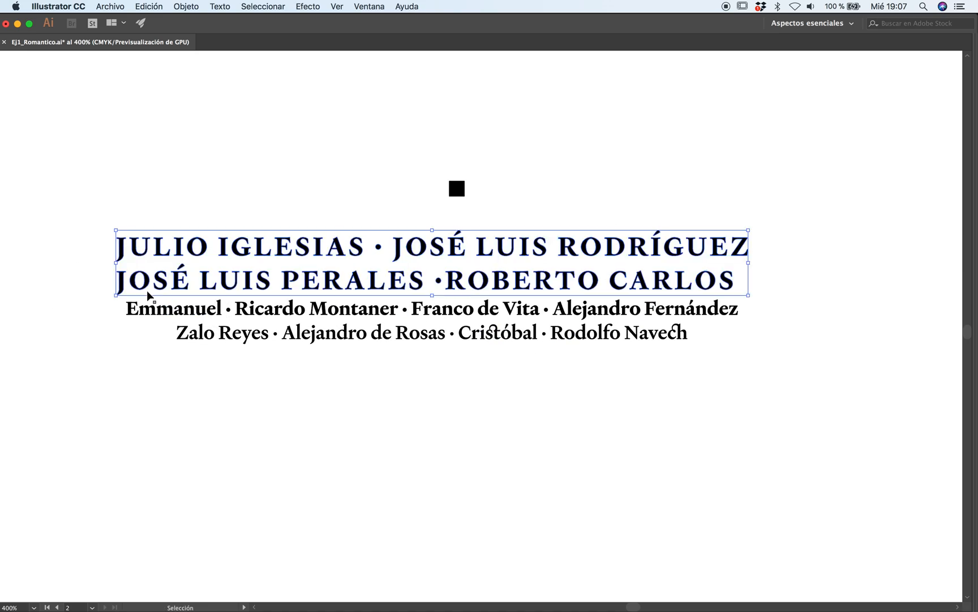
click(326, 334)
click(89, 266)
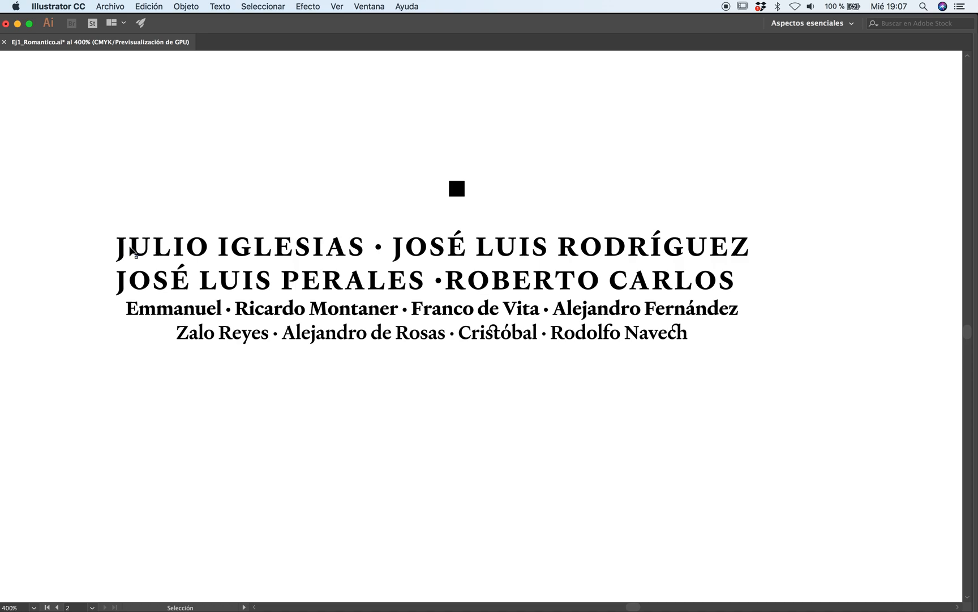
drag(84, 235, 739, 249)
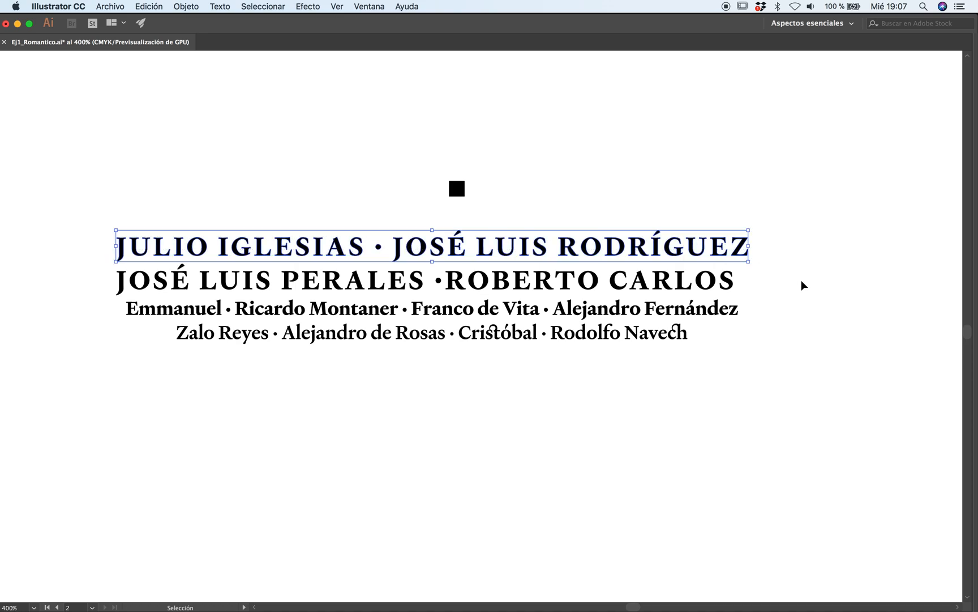
key(a)
key(v)
drag(93, 275, 746, 285)
key(a)
click(674, 439)
key(v)
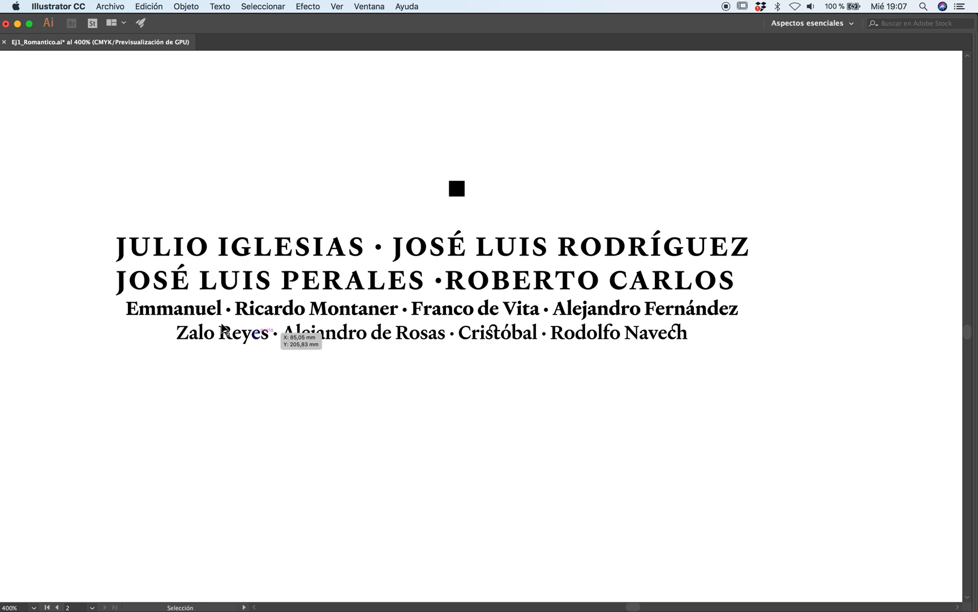
Step: Align all four outlined artist lines by their horizontal centres and deselect them
drag(106, 254, 671, 415)
key(Tab)
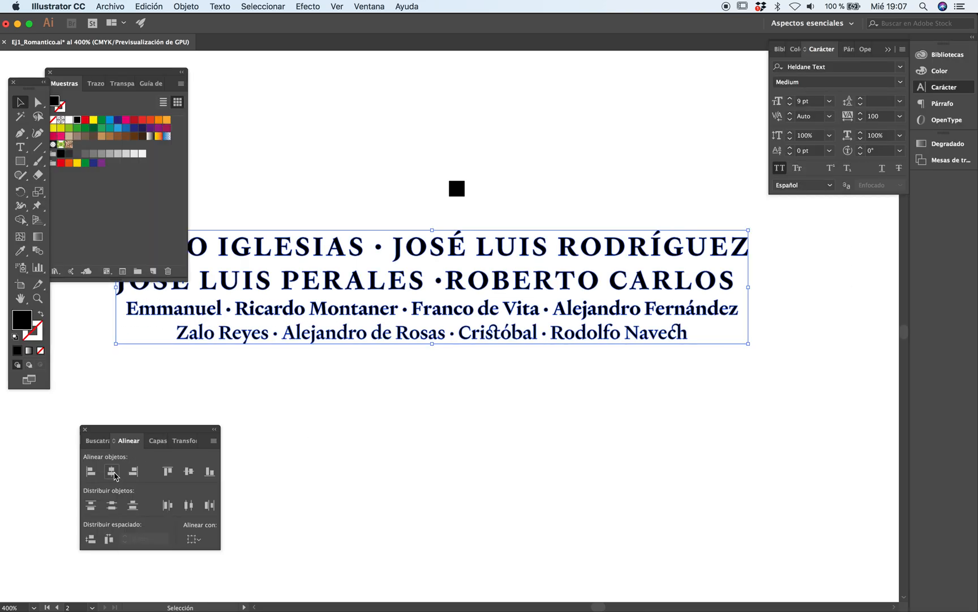
key(a)
click(487, 433)
Step: Examine the centring and relative widths of the outlined artist lines at several magnifications
key(Tab)
key(space)
drag(448, 431, 491, 448)
alt+super+click(513, 373)
alt+super+click(507, 330)
alt+super+click(489, 329)
key(space)
mouse_move(481, 368)
mouse_down()
mouse_move(481, 378)
mouse_move(478, 353)
mouse_up()
super+click(486, 345)
super+click(491, 286)
alt+super+click(436, 305)
alt+super+click(443, 303)
Step: Move the black square off the poster artboard and bring all the artist blocks into view
drag(503, 291, 908, 391)
alt+super+click(452, 355)
drag(452, 353, 422, 454)
key(a)
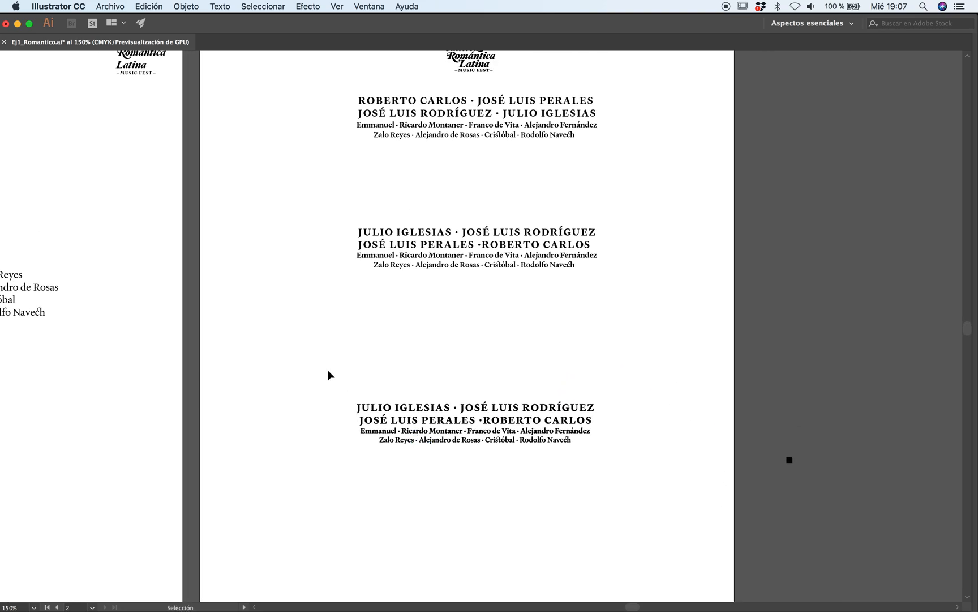
Step: Move the two live-text artist blocks out of the area beneath the logo and deselect them
drag(328, 372, 672, 521)
key(v)
key(super+shift+a)
drag(491, 356, 481, 456)
drag(302, 308, 428, 420)
key(super+shift+a)
drag(306, 203, 605, 357)
drag(774, 364, 797, 376)
drag(716, 362, 175, 284)
drag(577, 526, 446, 345)
drag(430, 264, 743, 344)
drag(655, 321, 129, 177)
key(super+shift+a)
Step: Move the outlined artist block up beneath the Canción Romántica Latina logo, deselect it and check the composition
drag(373, 408, 769, 535)
drag(627, 482, 627, 195)
key(super+shift+a)
super+click(528, 255)
super+click(522, 269)
super+click(519, 271)
super+click(520, 271)
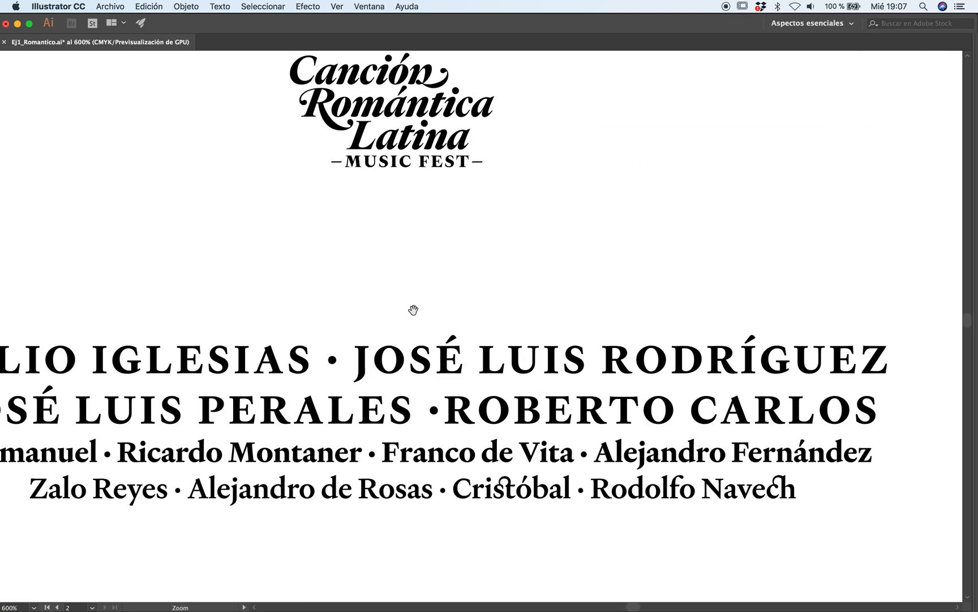
alt+super+click(461, 327)
alt+super+click(472, 396)
alt+super+click(481, 397)
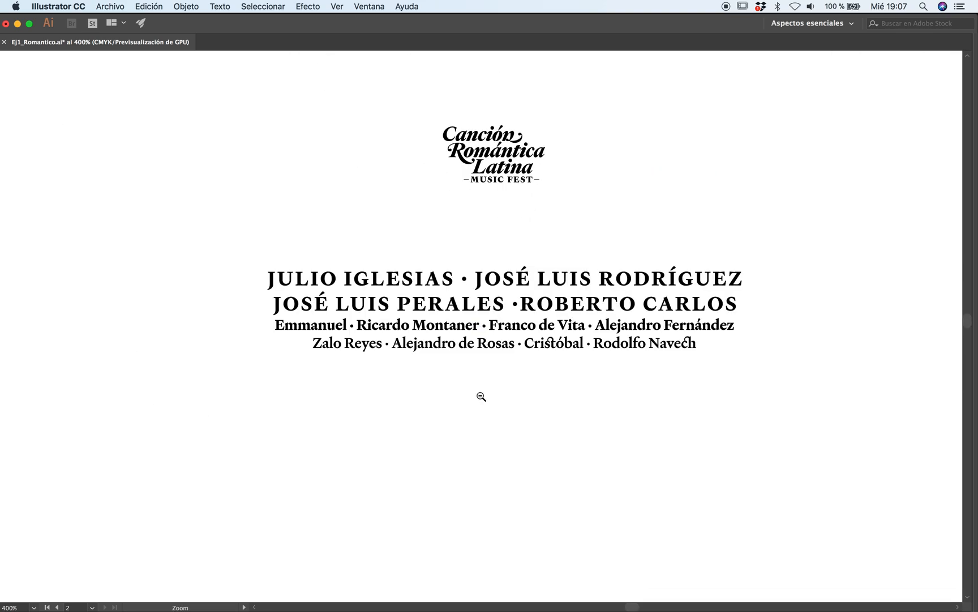
Step: Save the document and copy the date and venue text from the working artboard to below the artist lines on the poster artboard
drag(448, 409, 469, 408)
key(super+s)
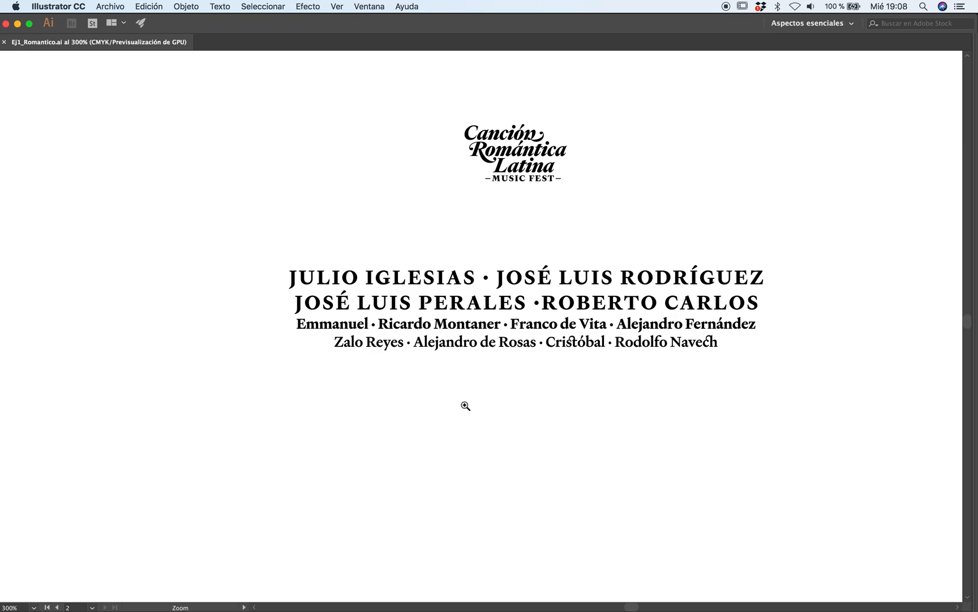
alt+super+click(497, 322)
alt+super+click(498, 322)
alt+super+click(499, 322)
drag(378, 417, 552, 303)
drag(273, 375, 646, 268)
click(624, 325)
key(Tab)
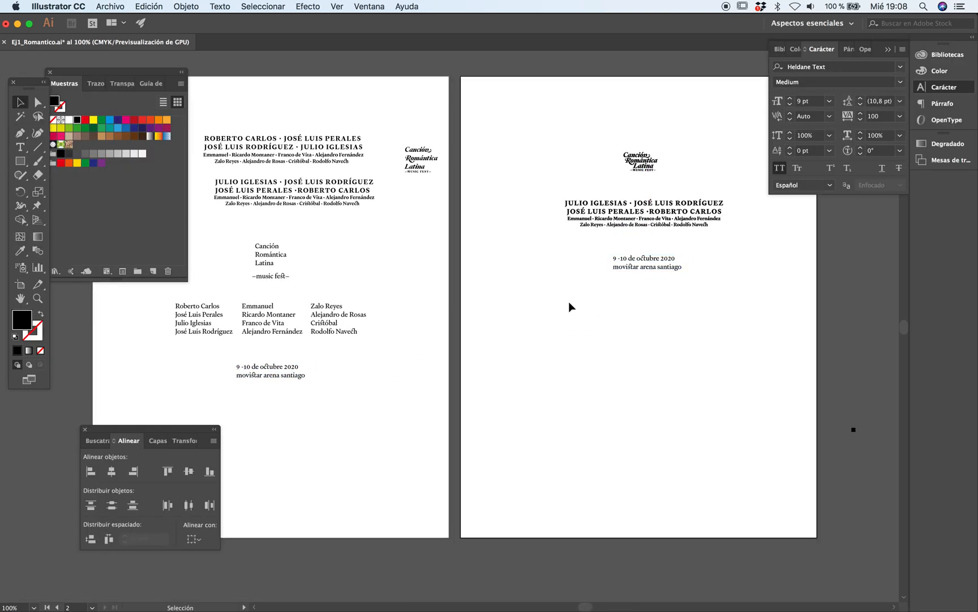
Step: Examine the copied date and venue text beneath the artist lines at different magnifications
super+click(589, 294)
super+click(587, 295)
super+click(527, 316)
drag(388, 350, 492, 374)
key(Tab)
key(Tab)
super+click(467, 341)
drag(468, 330, 499, 380)
super+click(473, 392)
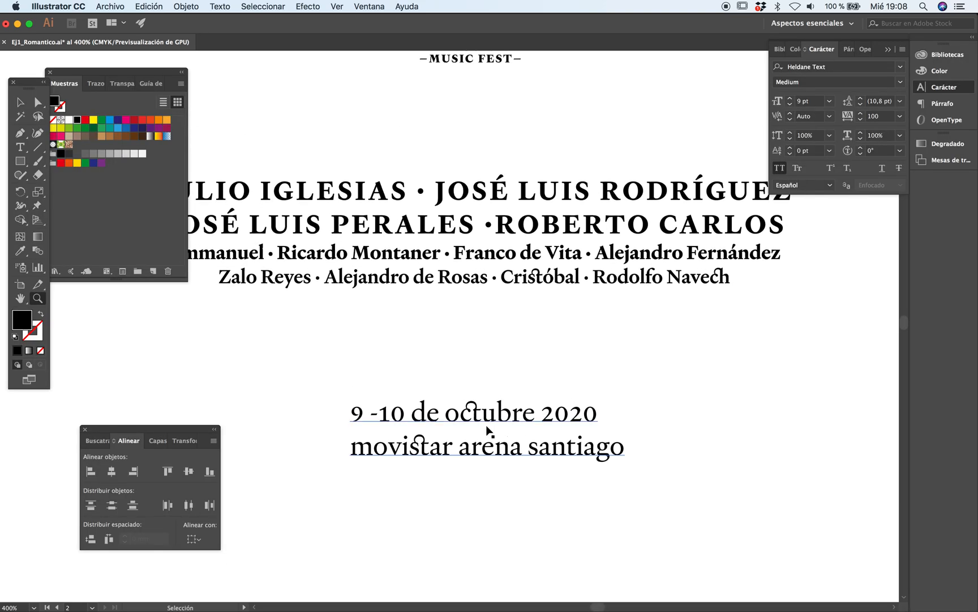
key(Tab)
alt+super+click(448, 355)
drag(368, 375, 477, 410)
key(Tab)
Step: Set the date and venue text block's font to Heldane Display Medium Italic
click(534, 347)
click(532, 347)
drag(576, 261, 594, 375)
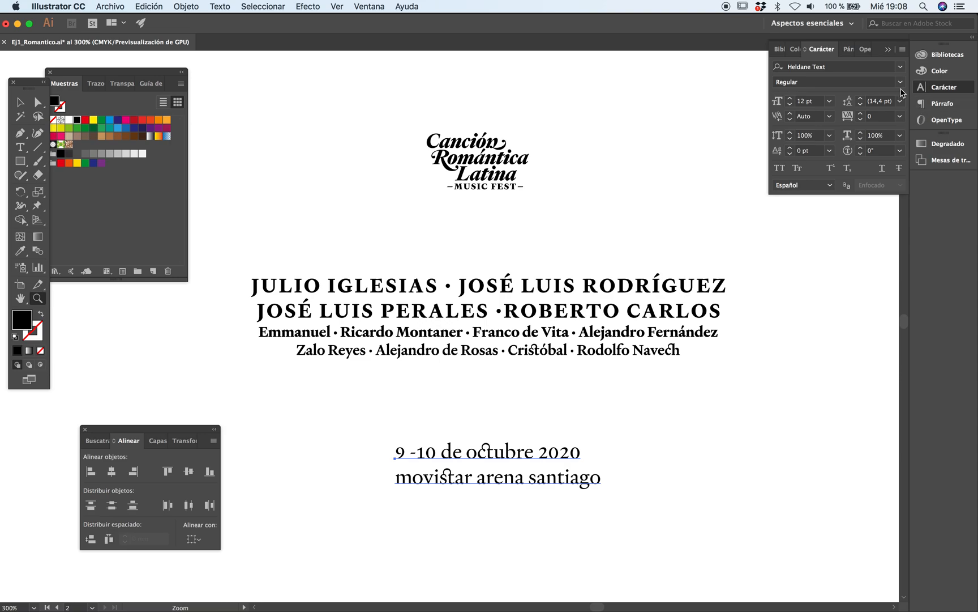
click(844, 68)
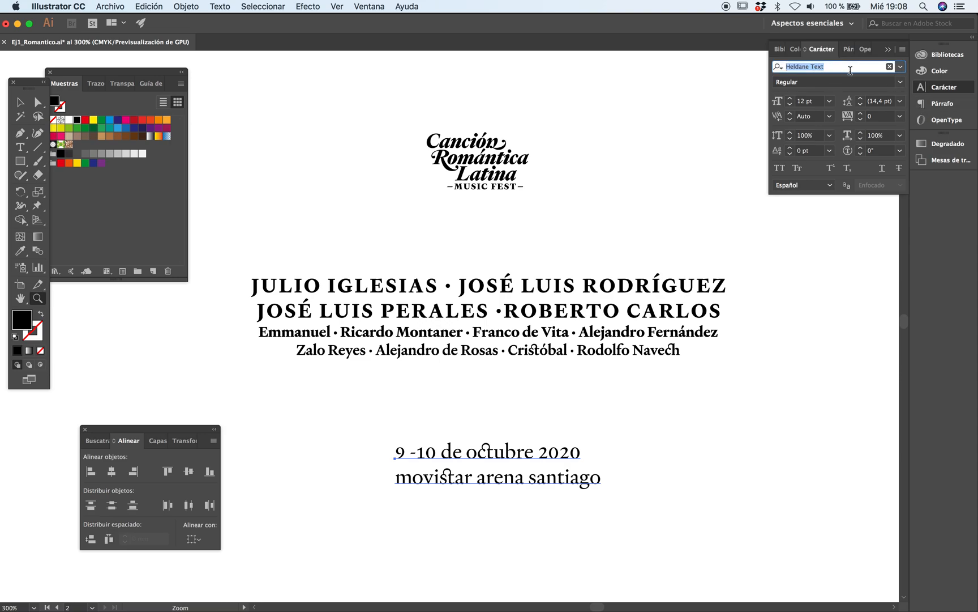
click(845, 67)
key(BackSpace)
key(BackSpace)
key(BackSpace)
key(BackSpace)
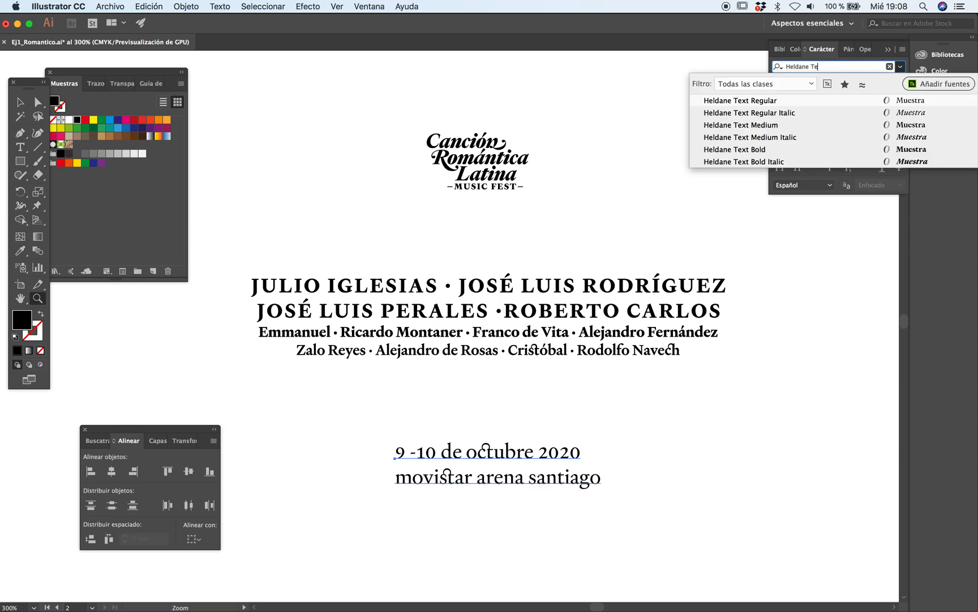
text(dis)
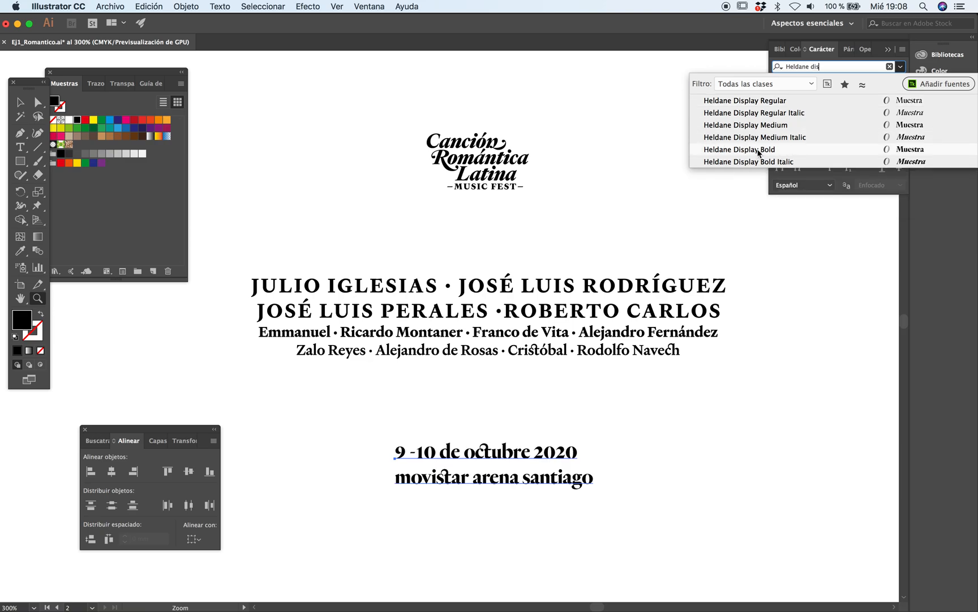
click(759, 150)
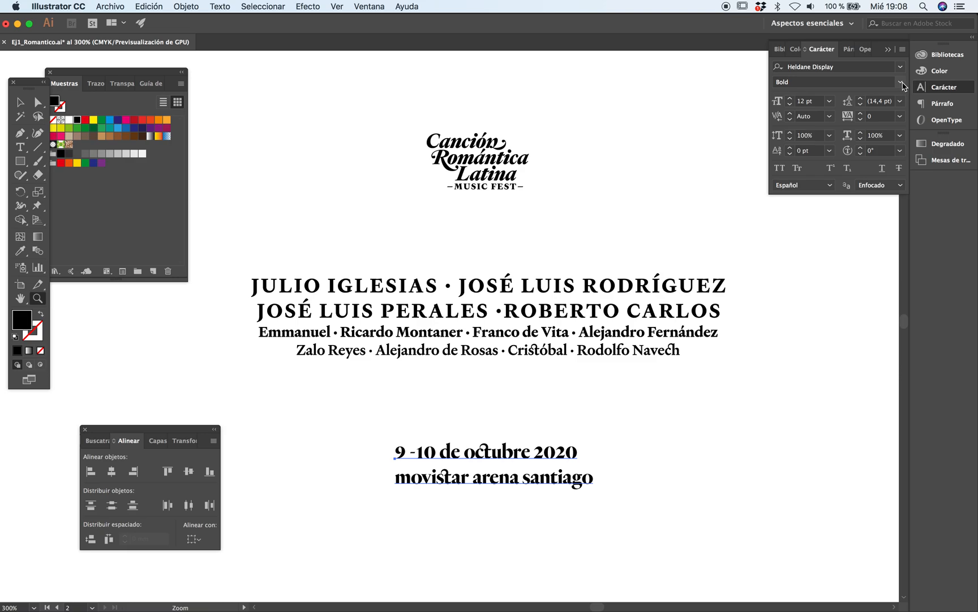
click(902, 83)
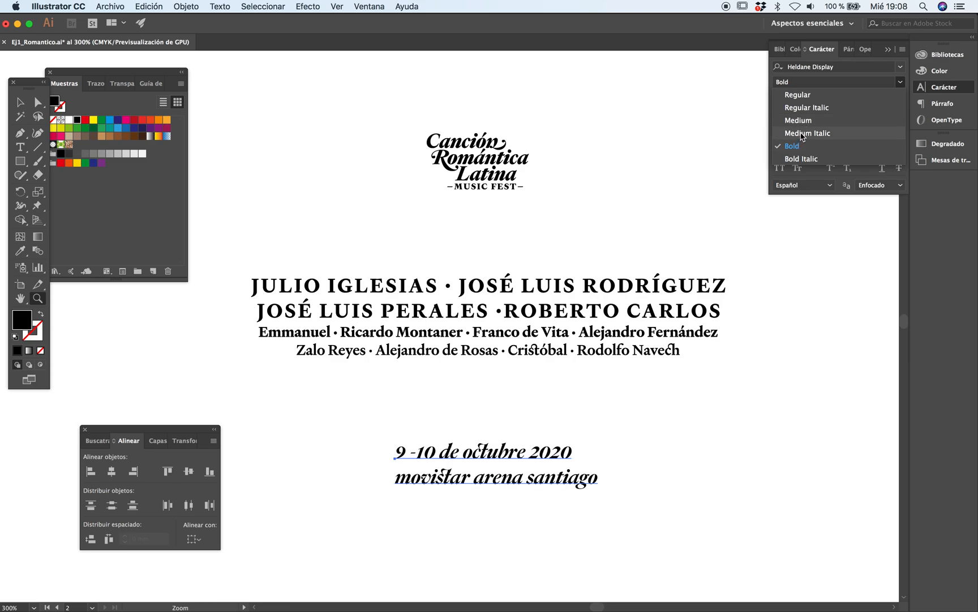
click(802, 136)
Step: Deselect the date and venue text and examine its italic lettering and ligatures up close
super+click(646, 458)
click(426, 441)
click(443, 433)
click(462, 407)
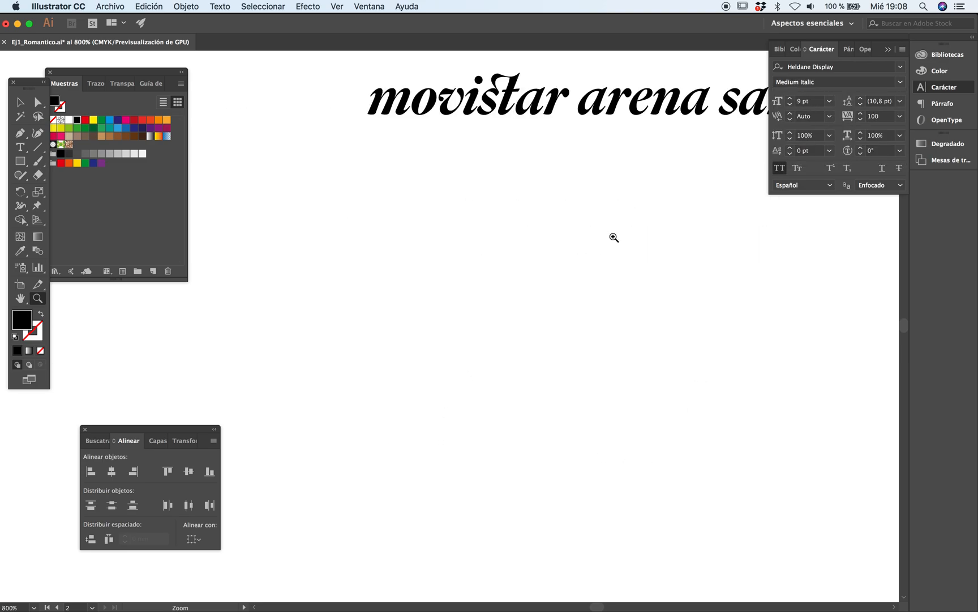
drag(656, 155, 573, 383)
click(501, 276)
key(Tab)
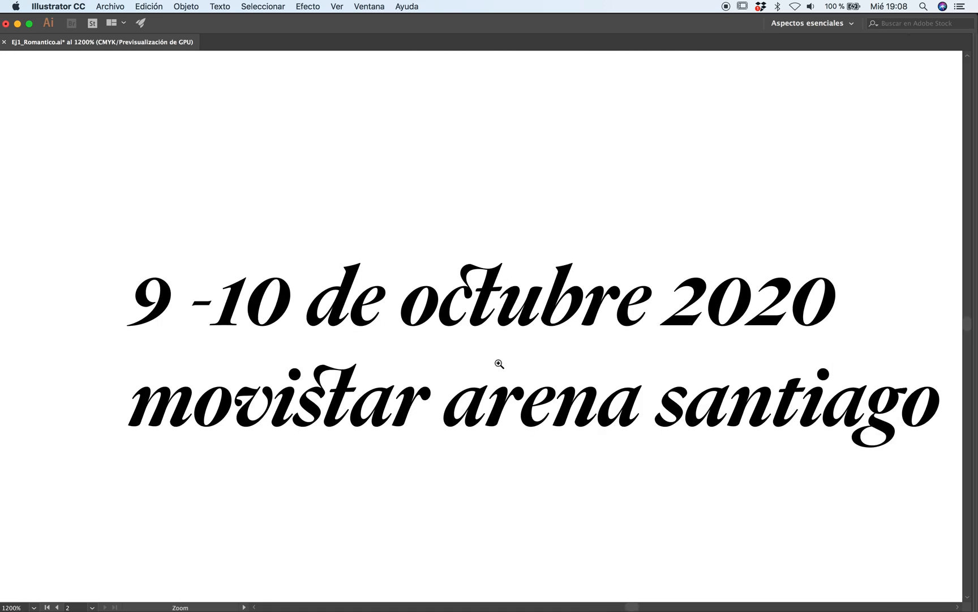
alt+click(493, 351)
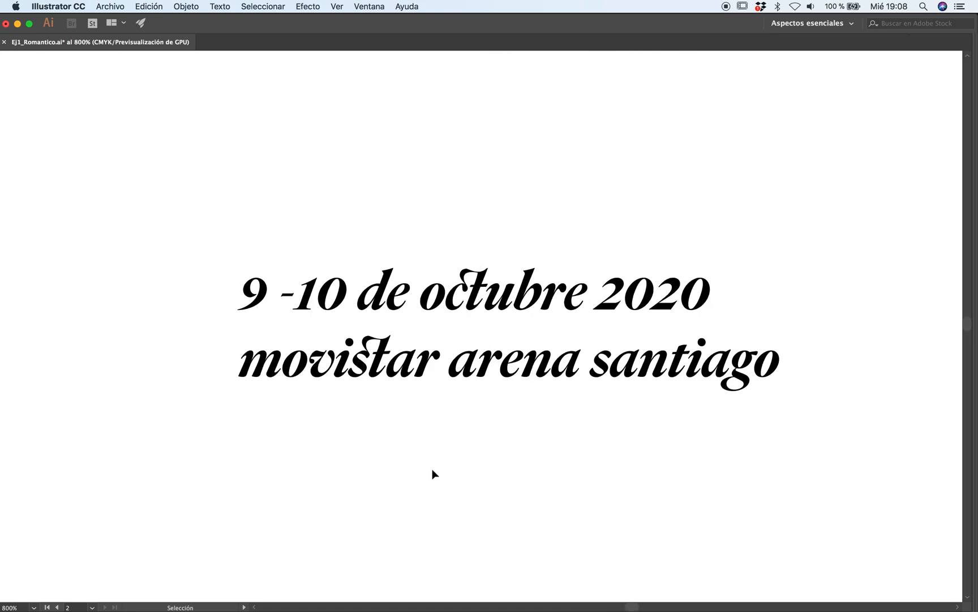
key(Tab)
key(Tab)
drag(456, 414, 451, 360)
key(Tab)
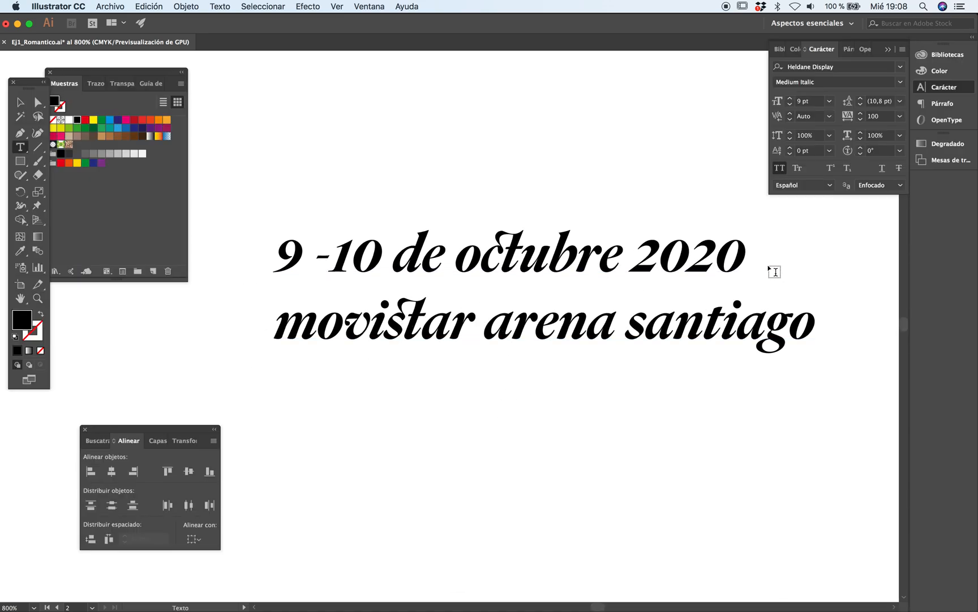
Step: Break the venue line after “movistar arena” so that “santiago” sits on a third line
drag(745, 258, 261, 245)
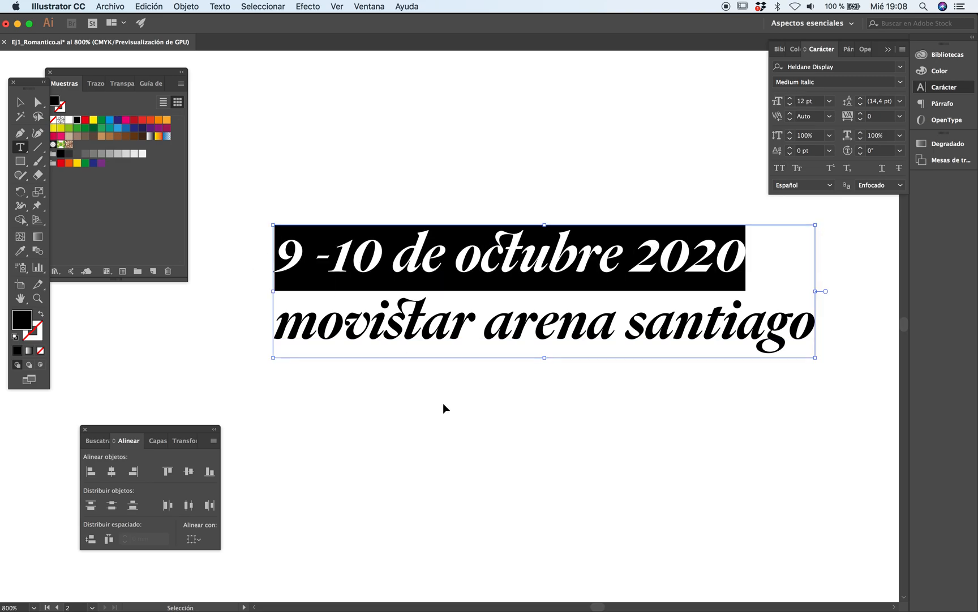
key(Escape)
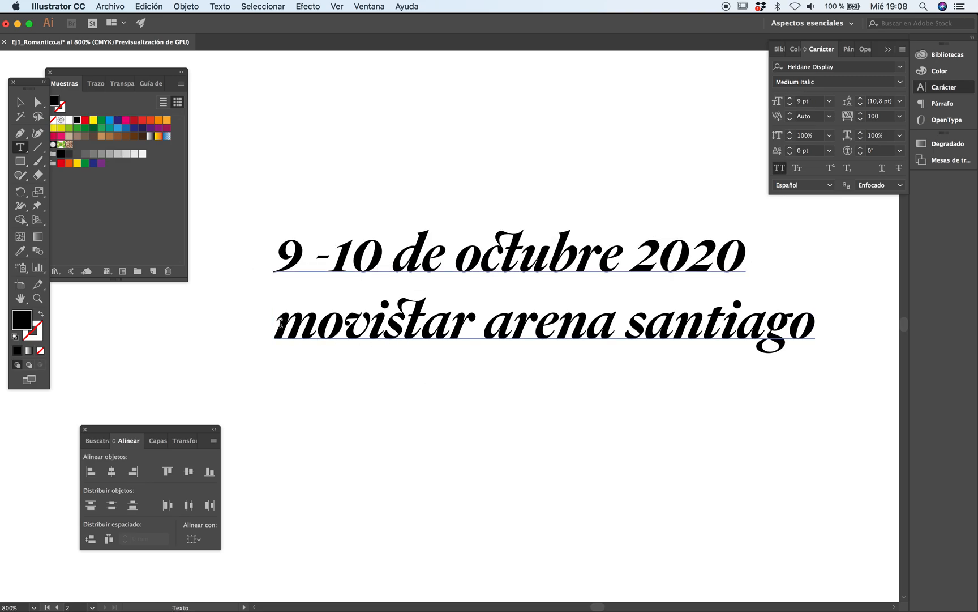
drag(281, 324, 829, 346)
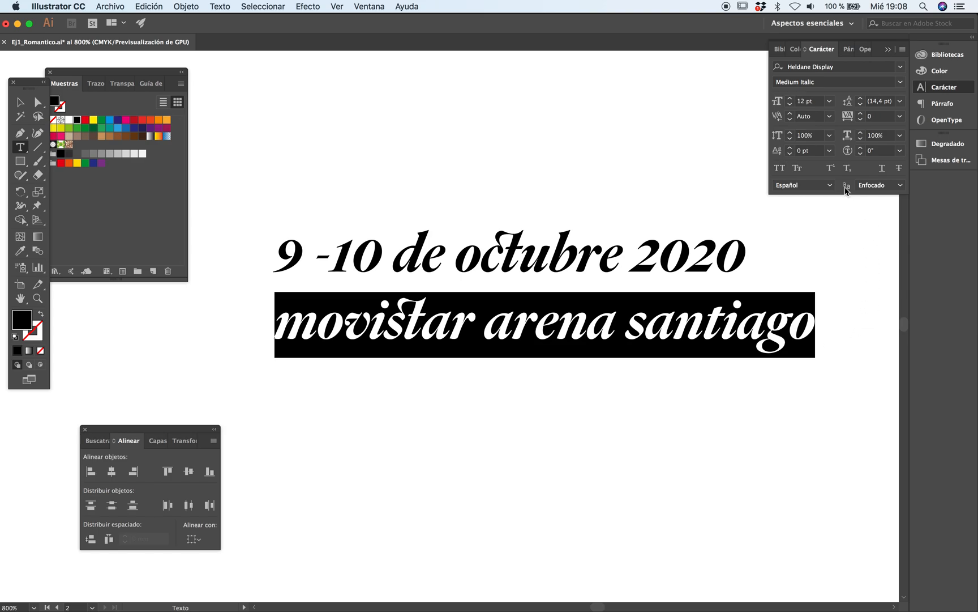
click(616, 329)
key(Return)
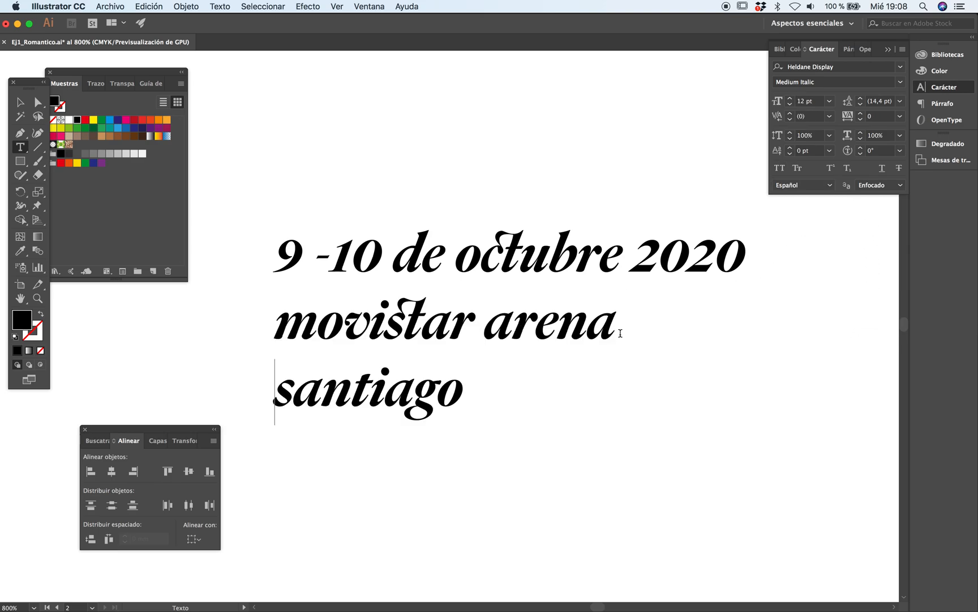
Step: Format the “movistar arena” line in Heldane Display Bold with small caps
drag(615, 328, 265, 313)
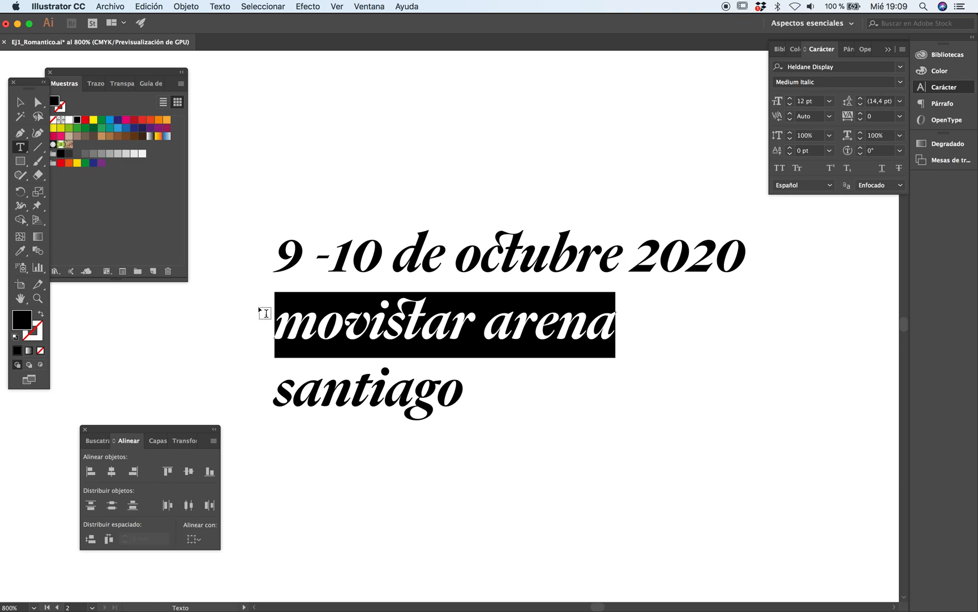
click(902, 83)
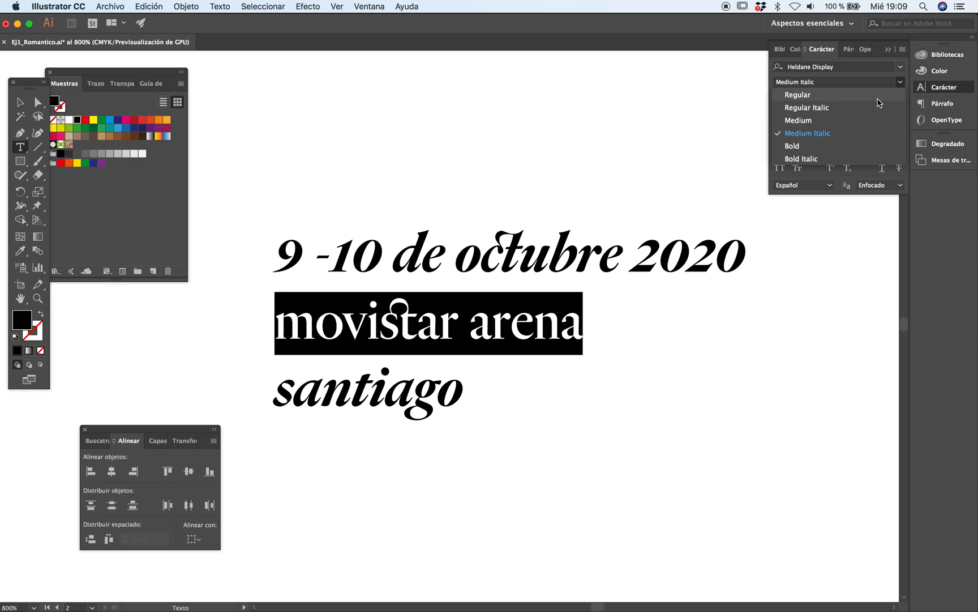
click(793, 146)
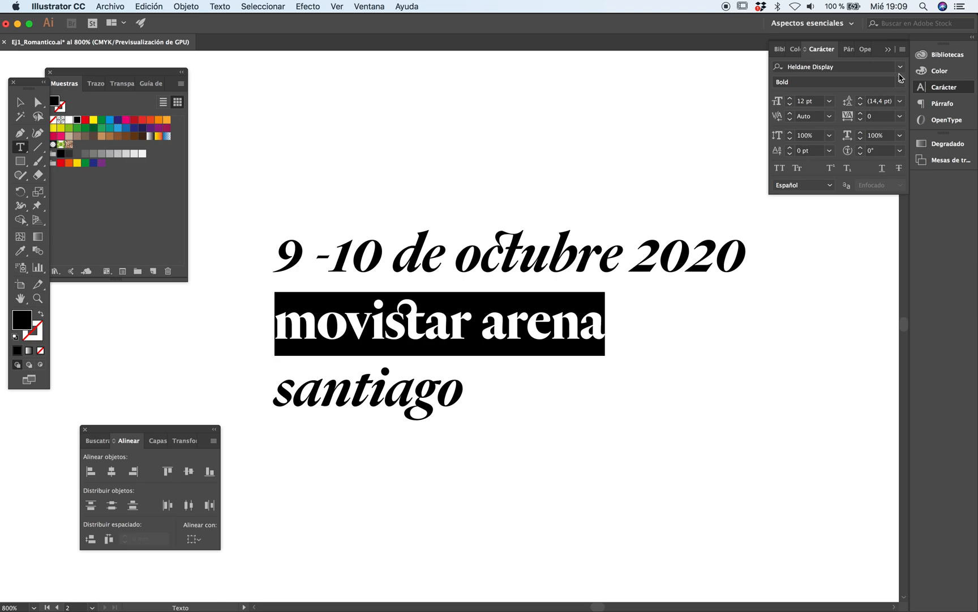
click(903, 50)
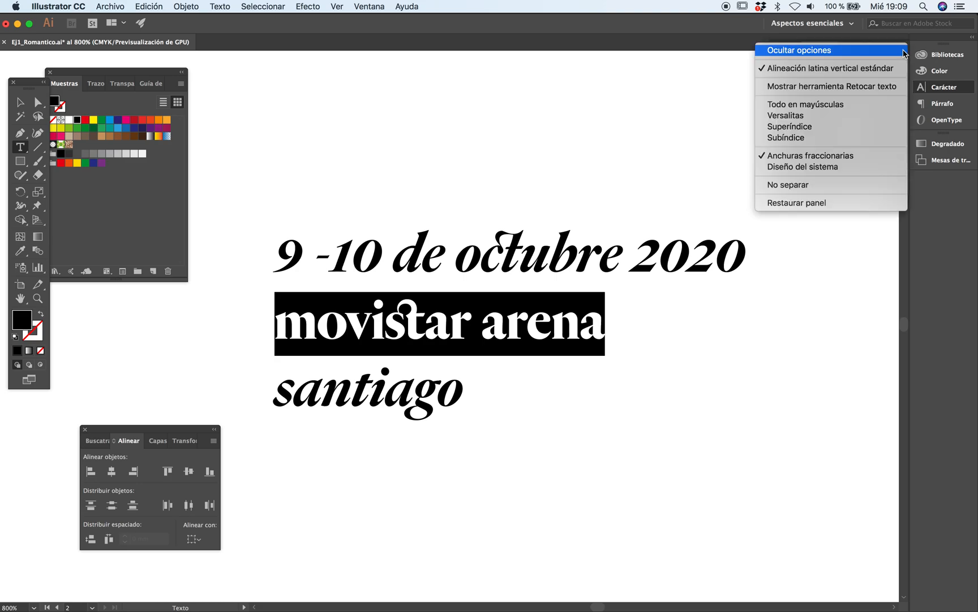
click(804, 116)
Step: Set the tracking of the “movistar arena” line to 100 and finish editing it
click(876, 117)
text(10)
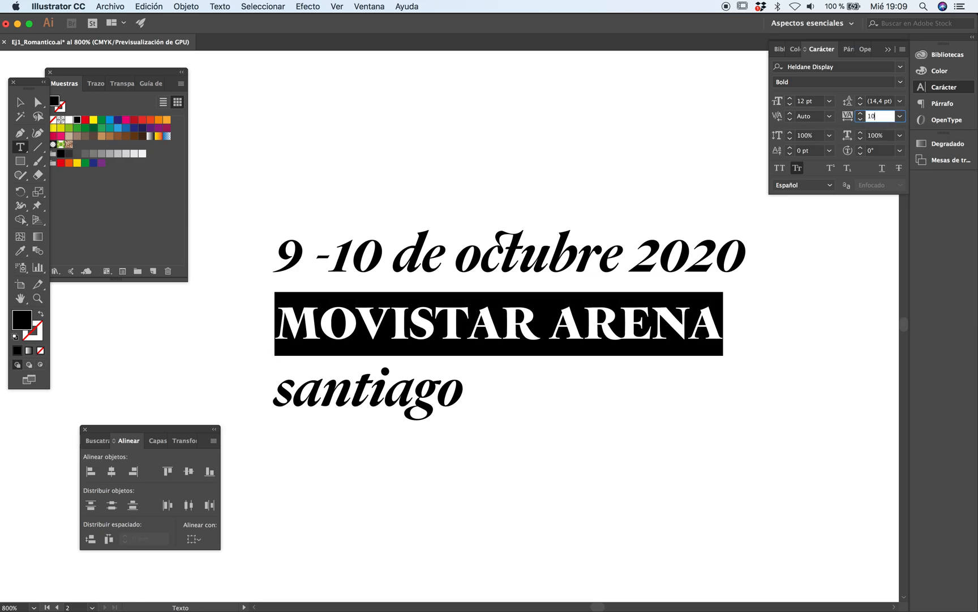
text(0)
key(Return)
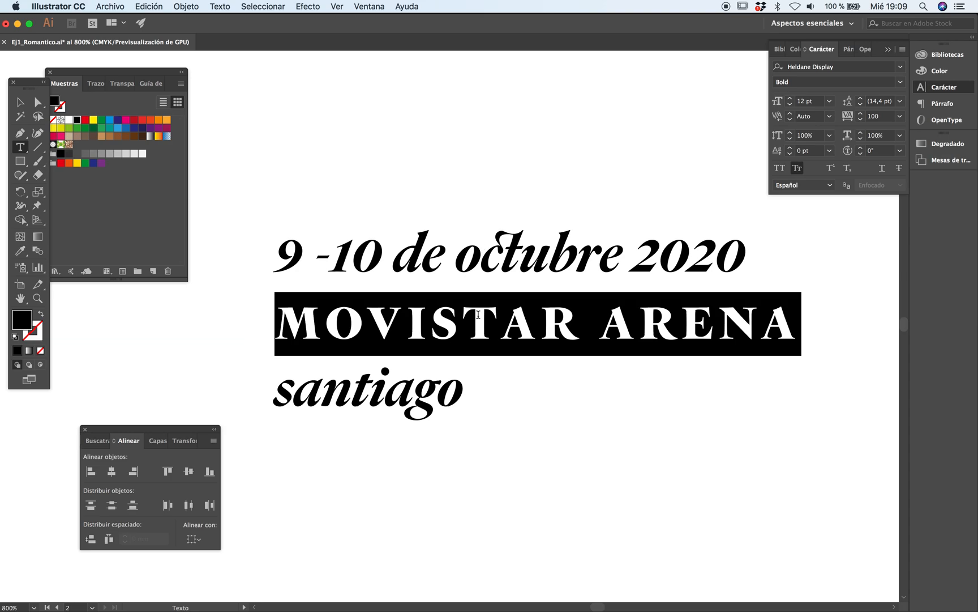
super+click(530, 488)
Step: Change the third line of the date block to read “Santiago – Chile”
key(v)
click(413, 410)
key(Tab)
key(Tab)
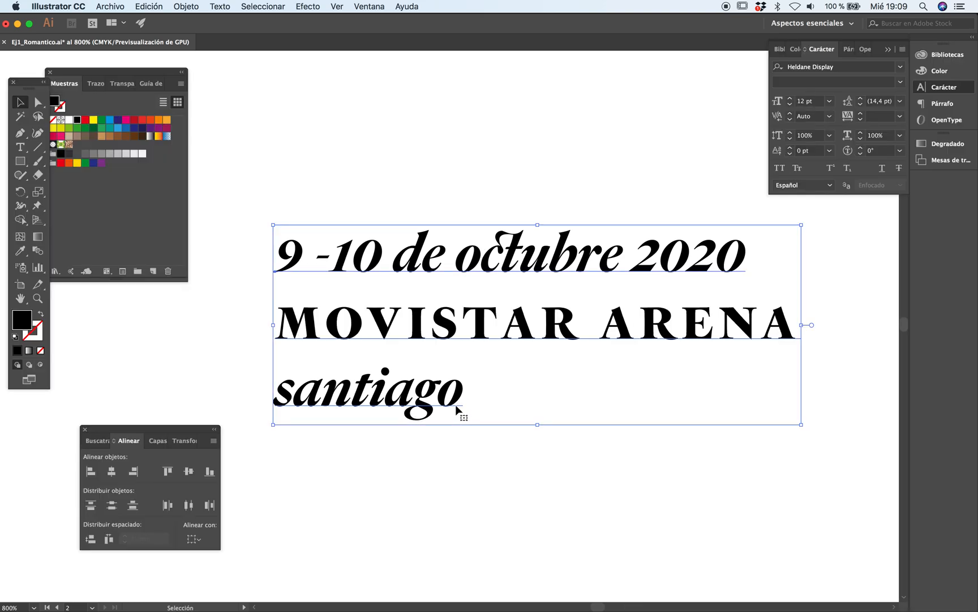
double_click(456, 402)
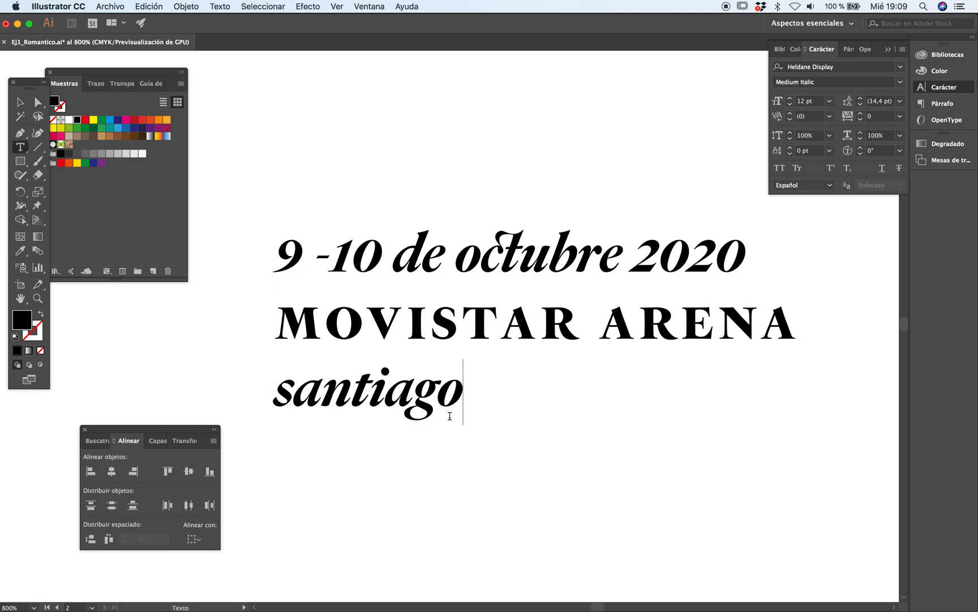
text(– Chile)
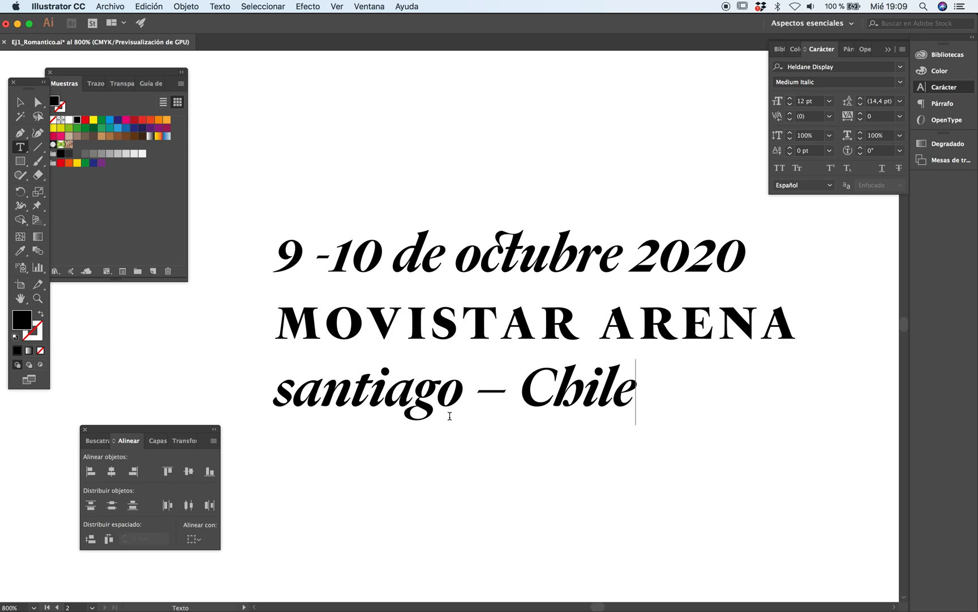
drag(301, 396, 269, 393)
text(S)
key(Escape)
super+click(391, 467)
Step: Apply OpenType swash to the “Santiago – Chile” line and deselect the text
drag(283, 386, 692, 400)
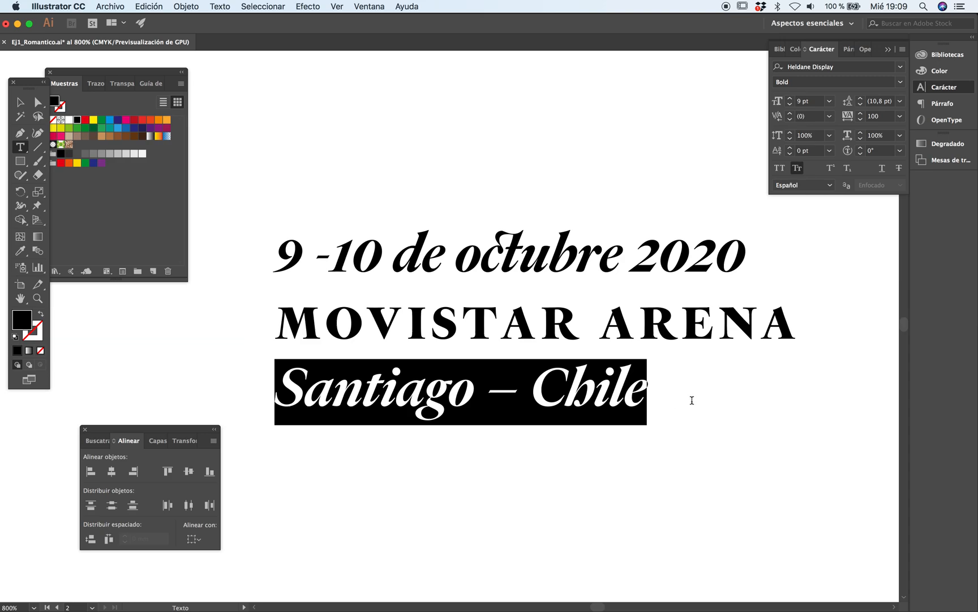
click(868, 51)
click(828, 105)
click(826, 104)
click(827, 103)
click(827, 104)
click(826, 103)
key(Escape)
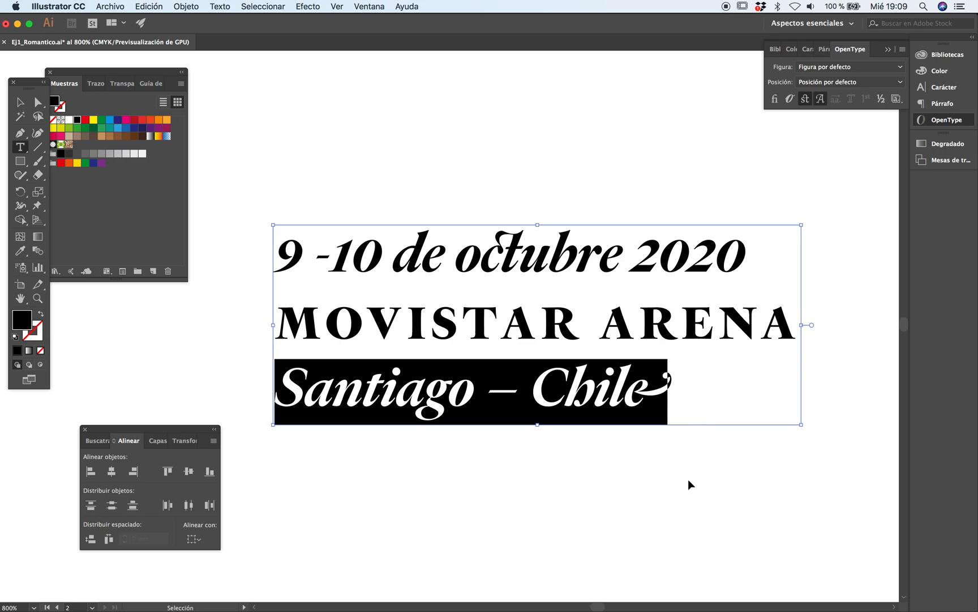
click(689, 481)
Step: Examine the three lines of the date and venue block at various magnifications, including the swash ending
key(space)
drag(521, 456, 489, 423)
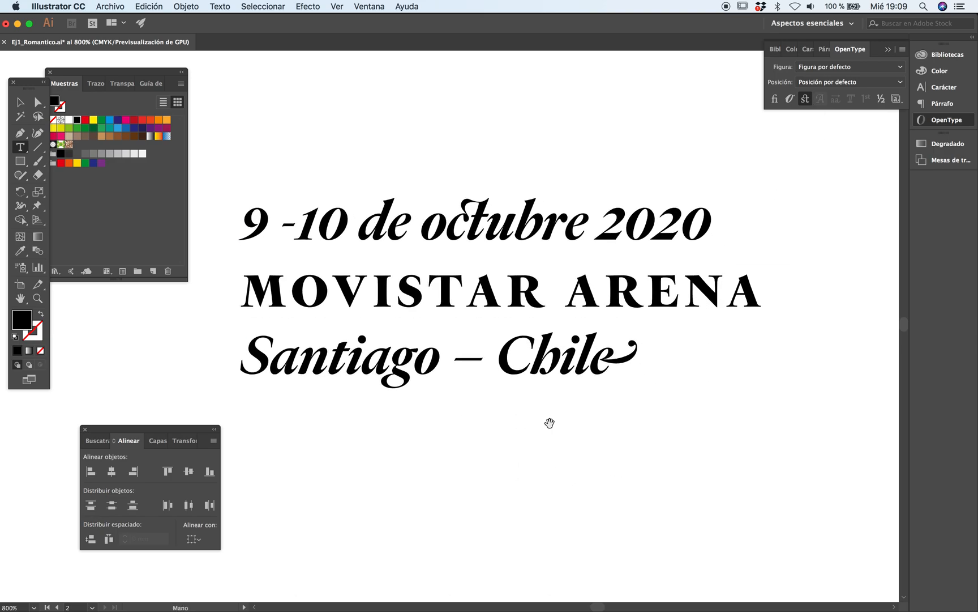
drag(551, 422, 530, 415)
key(z)
alt+click(467, 330)
key(space)
drag(441, 363, 457, 423)
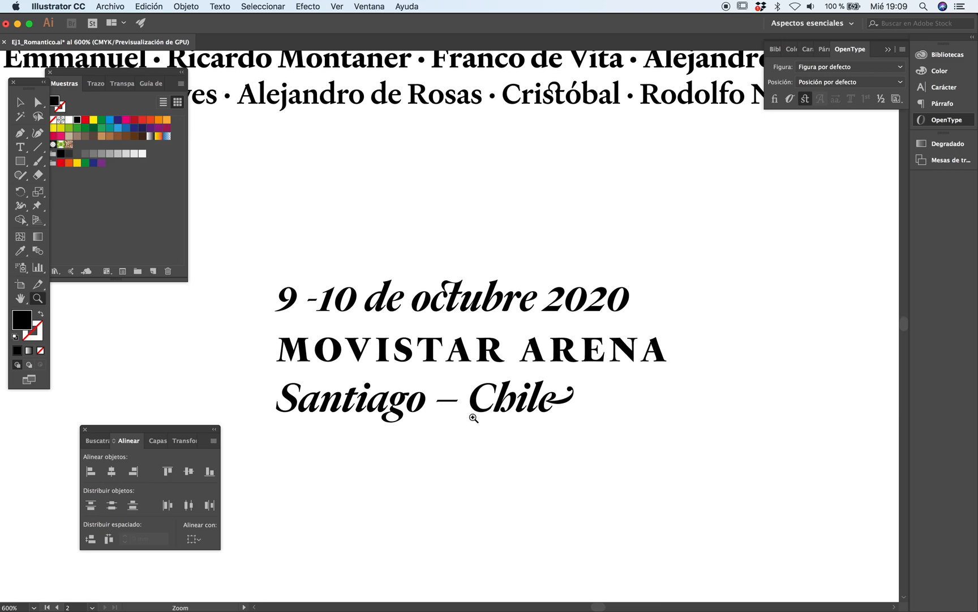
key(Tab)
click(465, 364)
click(499, 323)
alt+click(493, 324)
alt+click(487, 326)
drag(541, 393, 523, 381)
alt+click(534, 329)
alt+click(534, 328)
click(441, 326)
click(443, 326)
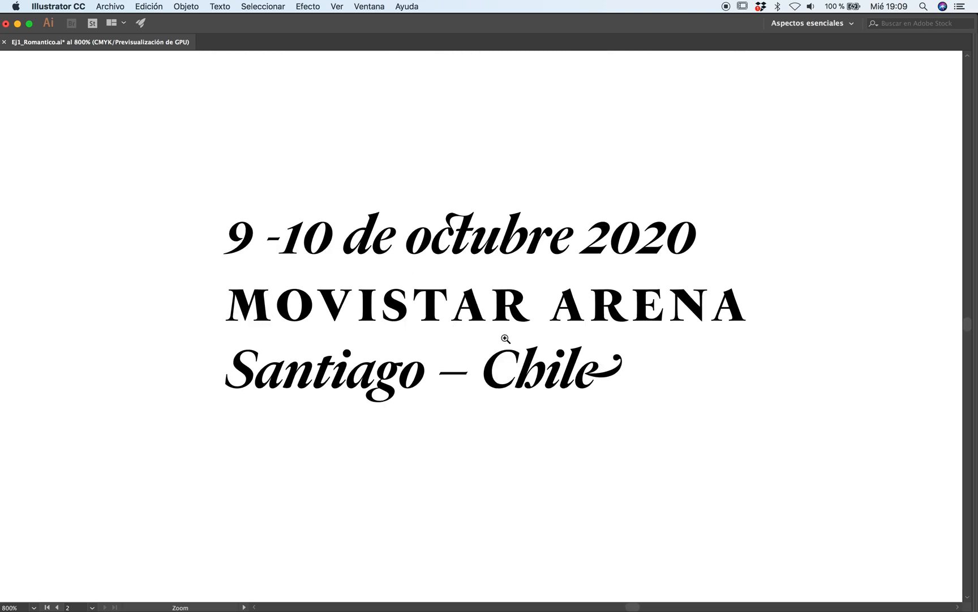
Step: Check the date and venue block against the logo and artist lines in the overall poster composition
key(Tab)
alt+click(480, 331)
alt+click(481, 331)
alt+click(483, 331)
drag(458, 333, 520, 351)
alt+click(485, 342)
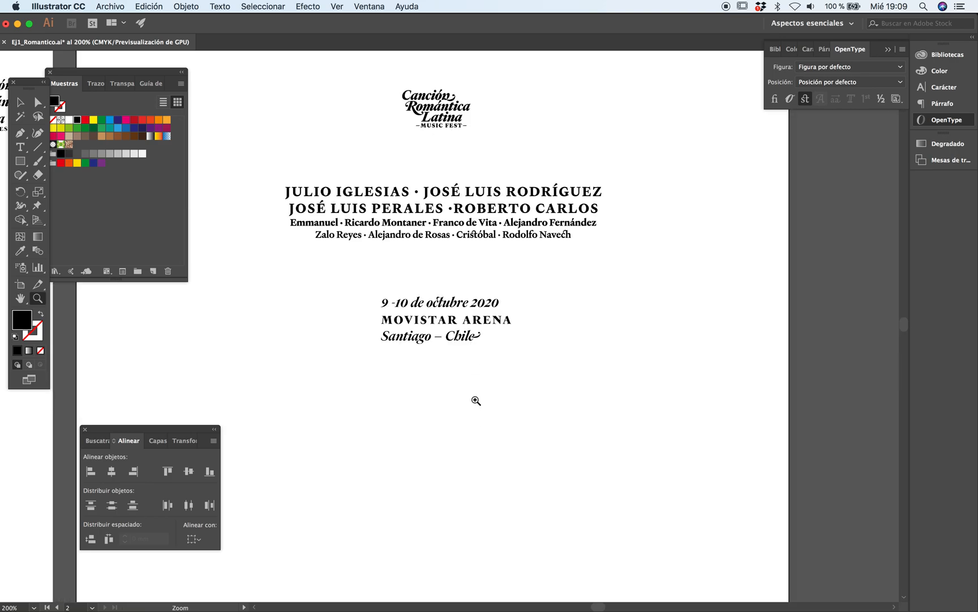
Step: Examine the date and venue block's line spacing up close and bring up its character settings
key(Tab)
click(451, 328)
click(451, 329)
click(451, 328)
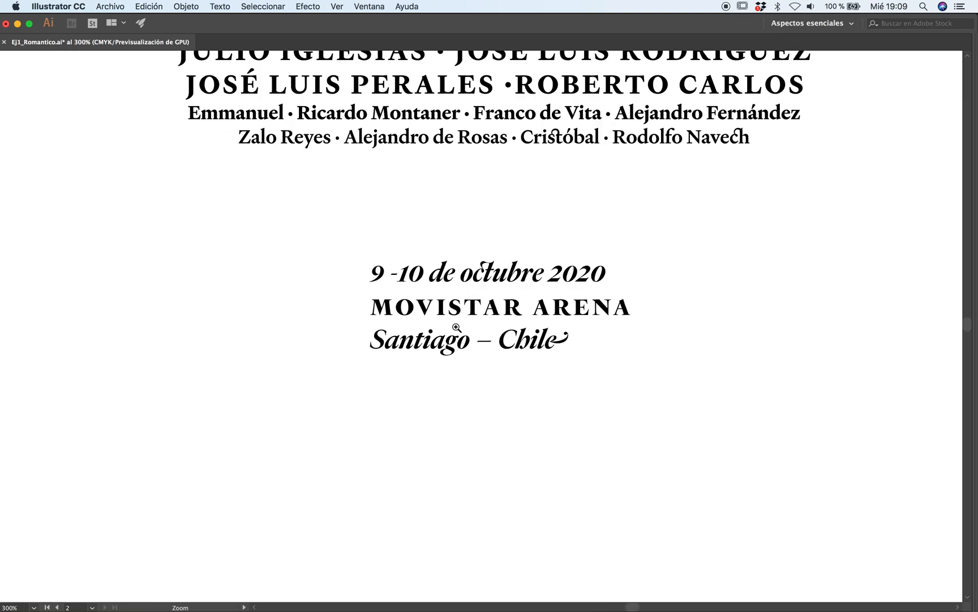
key(Tab)
key(v)
click(558, 360)
key(Tab)
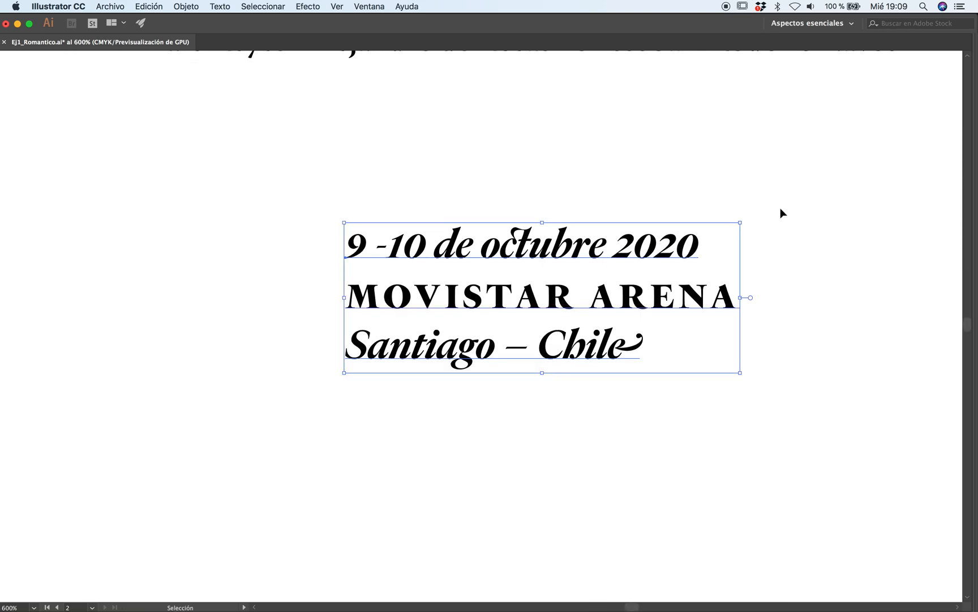
key(Tab)
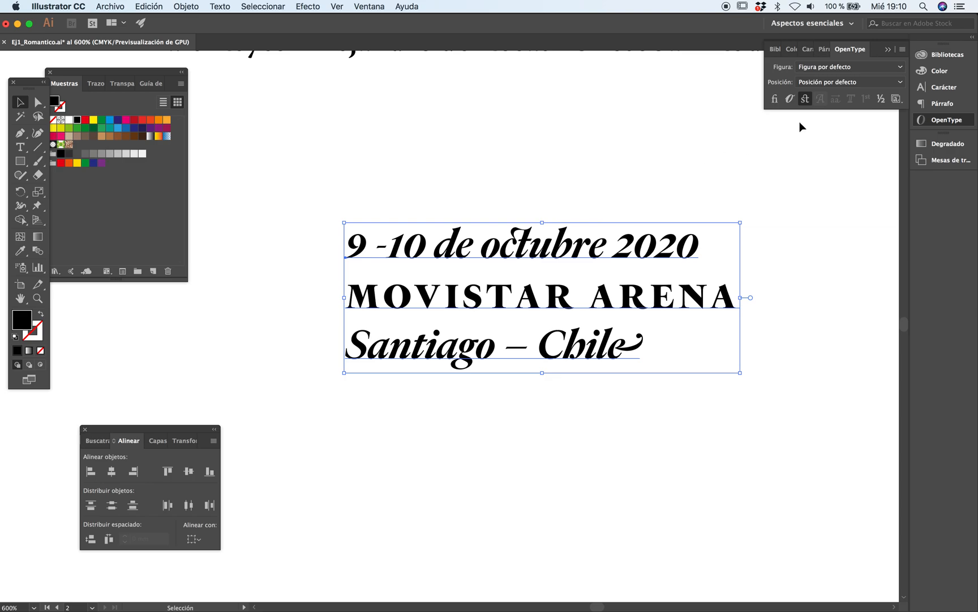
click(809, 50)
super+click(560, 174)
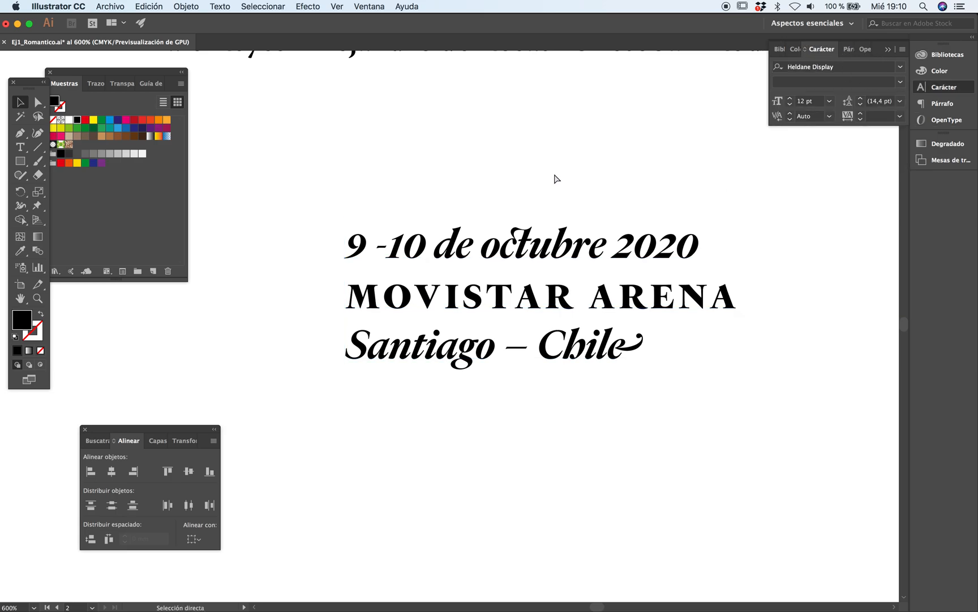
Step: Place a spare copy of the date and venue block outside the poster artboard, on its right side
key(z)
alt+click(506, 312)
alt+click(501, 312)
alt+click(498, 313)
key(Tab)
drag(436, 404, 462, 290)
key(v)
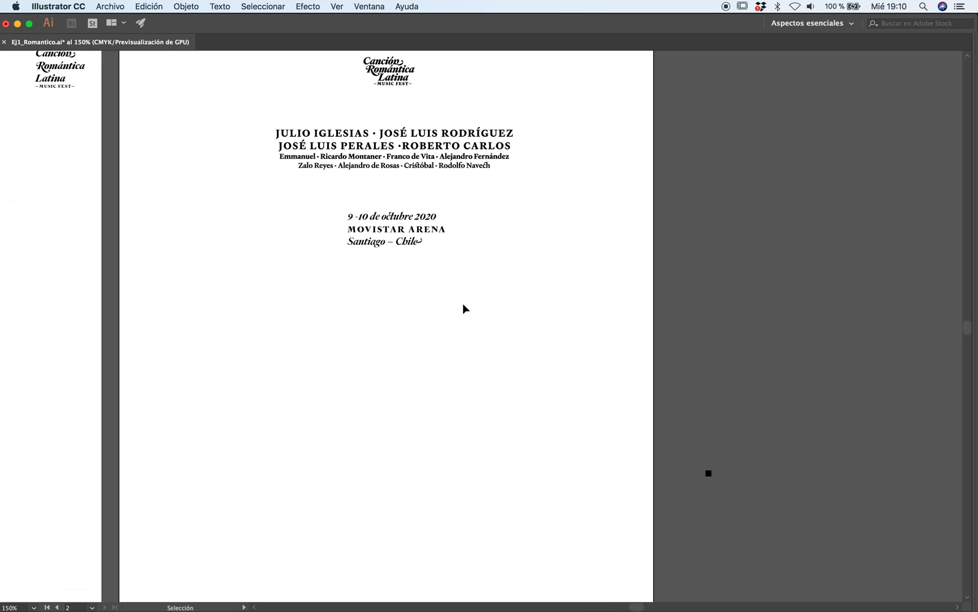
drag(402, 241, 741, 272)
Step: Select the date and venue block on the poster and show the full set of character options
key(z)
click(484, 268)
click(482, 272)
click(480, 279)
key(Tab)
drag(470, 303, 688, 217)
key(v)
click(565, 296)
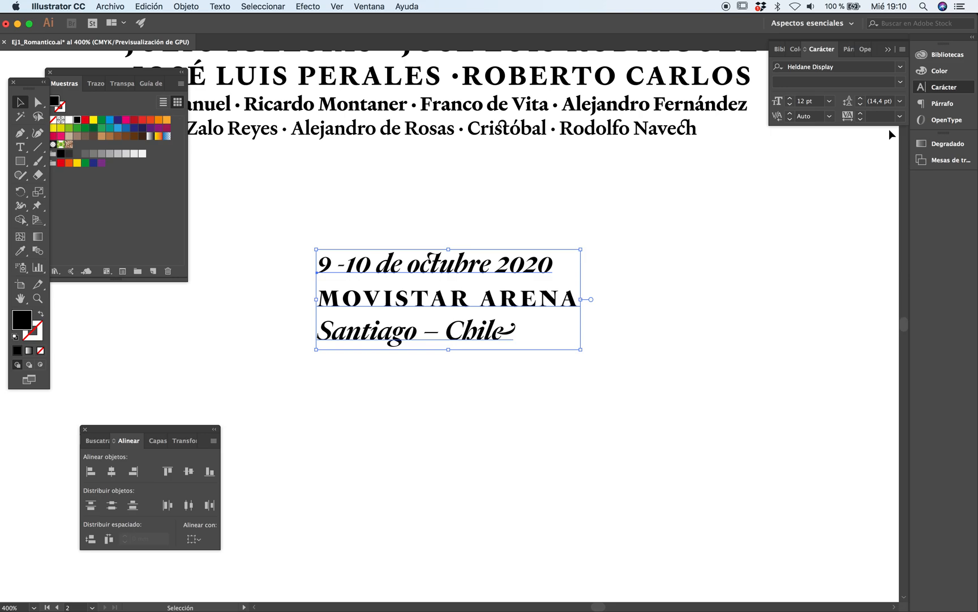
click(902, 49)
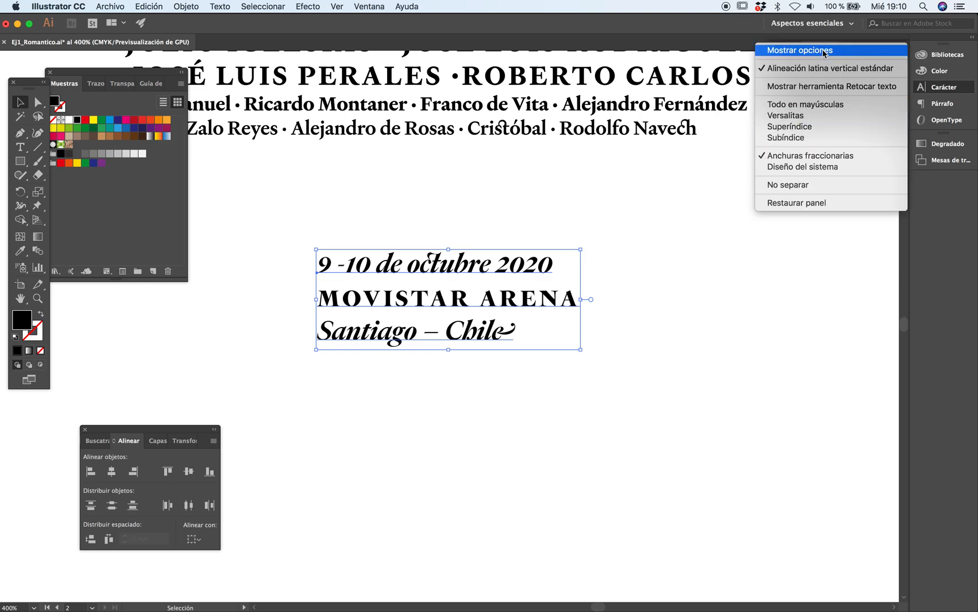
click(799, 50)
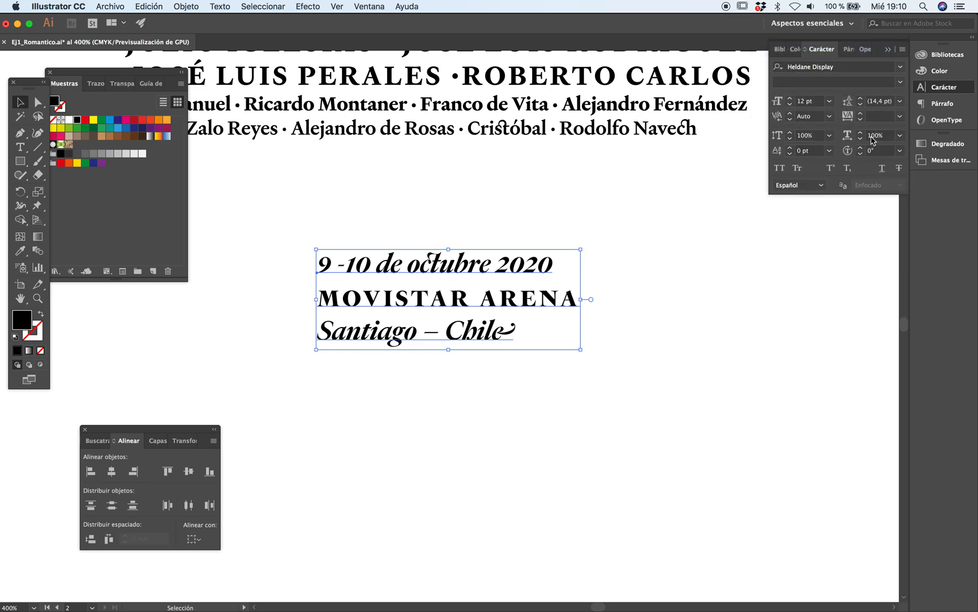
Step: Tighten the leading of the three-line date and venue block to about 12 pt and deselect it
click(861, 106)
click(861, 106)
click(861, 106)
click(861, 106)
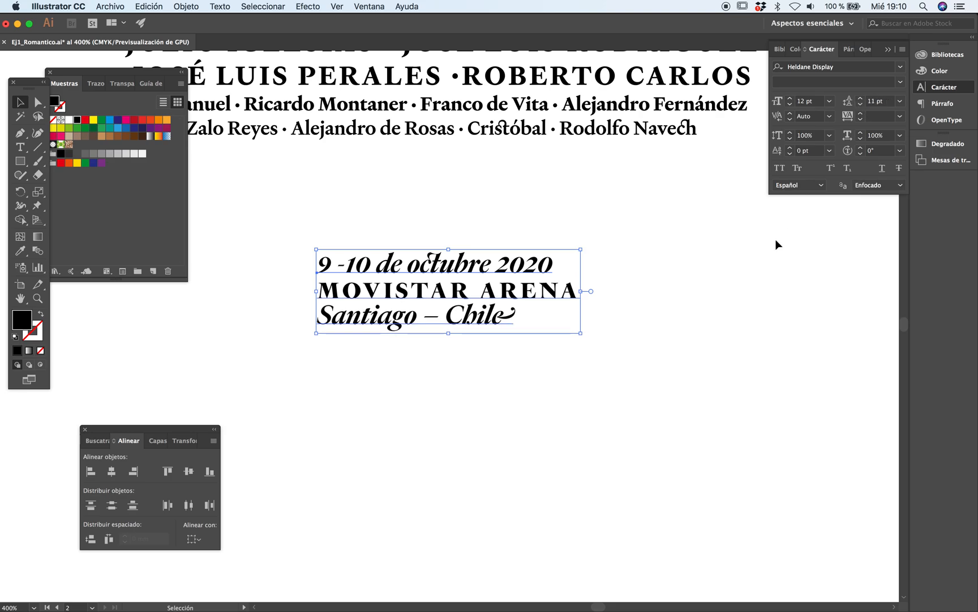
click(860, 99)
click(660, 326)
Step: Centre-align the text of the date and venue block on the poster
key(Tab)
alt+super+click(505, 330)
alt+super+click(493, 338)
alt+super+click(493, 339)
drag(432, 363, 535, 346)
drag(442, 257, 585, 371)
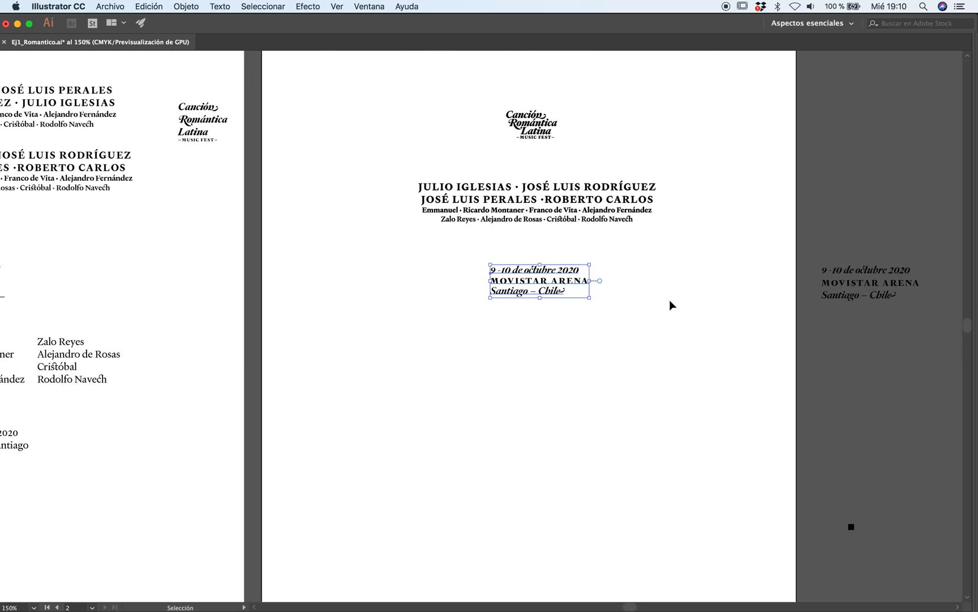
key(Tab)
click(849, 54)
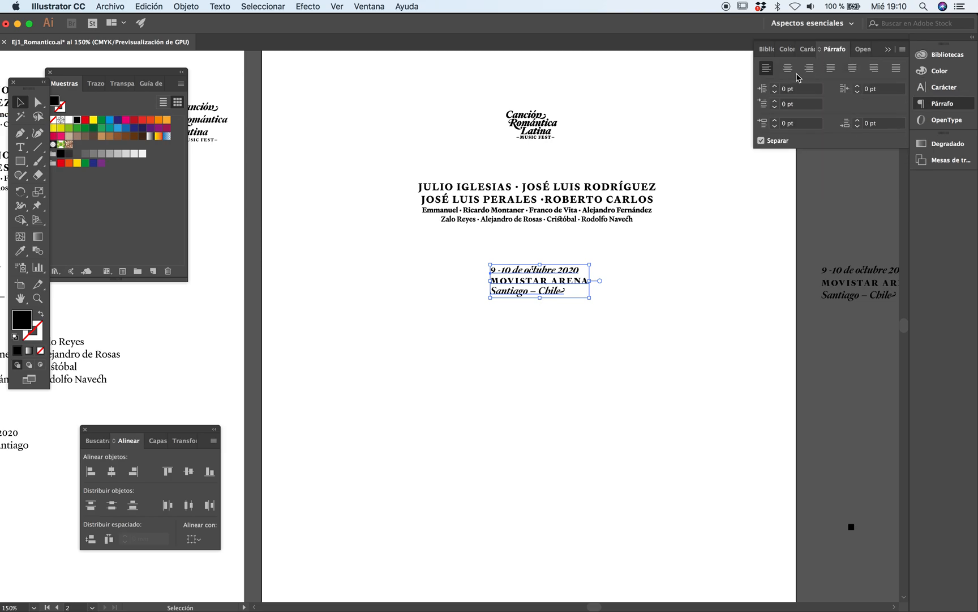
click(796, 75)
click(660, 308)
Step: Move the centred date and venue block up, closer beneath the artist lines, and deselect it
key(Tab)
alt+super+click(546, 290)
drag(509, 311, 543, 296)
super+click(512, 295)
super+click(509, 295)
super+click(479, 318)
key(v)
drag(351, 443, 432, 390)
key(super+shift+a)
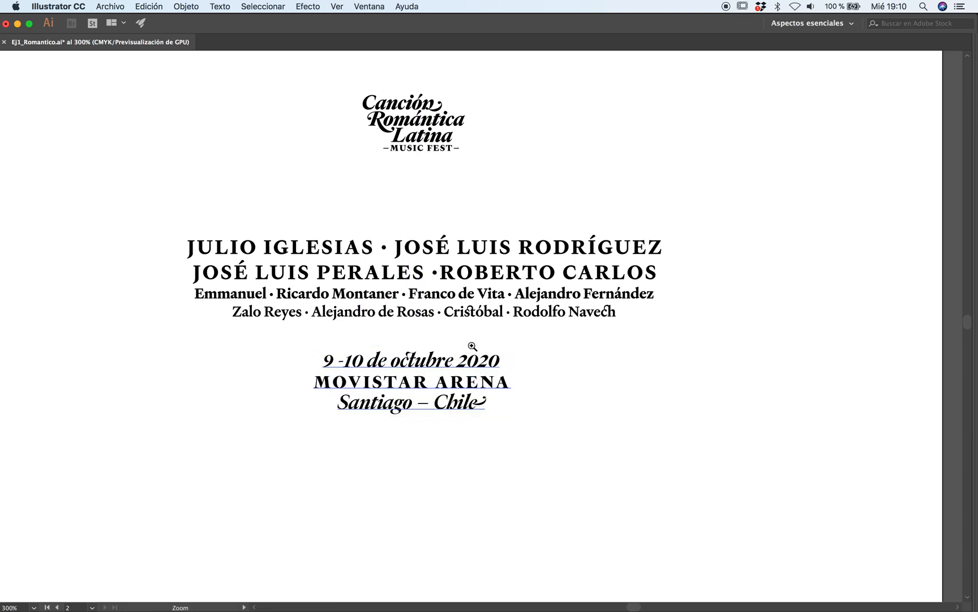
Step: Check the balance of the logo, artist lines and date block across the poster at several magnifications
alt+super+click(460, 295)
drag(513, 370, 528, 338)
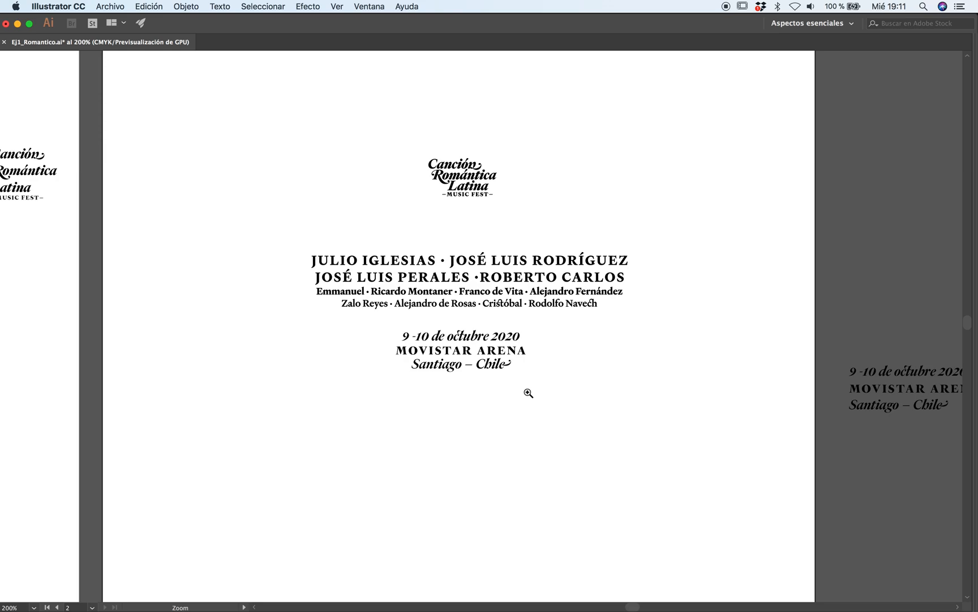
alt+click(473, 362)
alt+click(481, 348)
alt+click(486, 350)
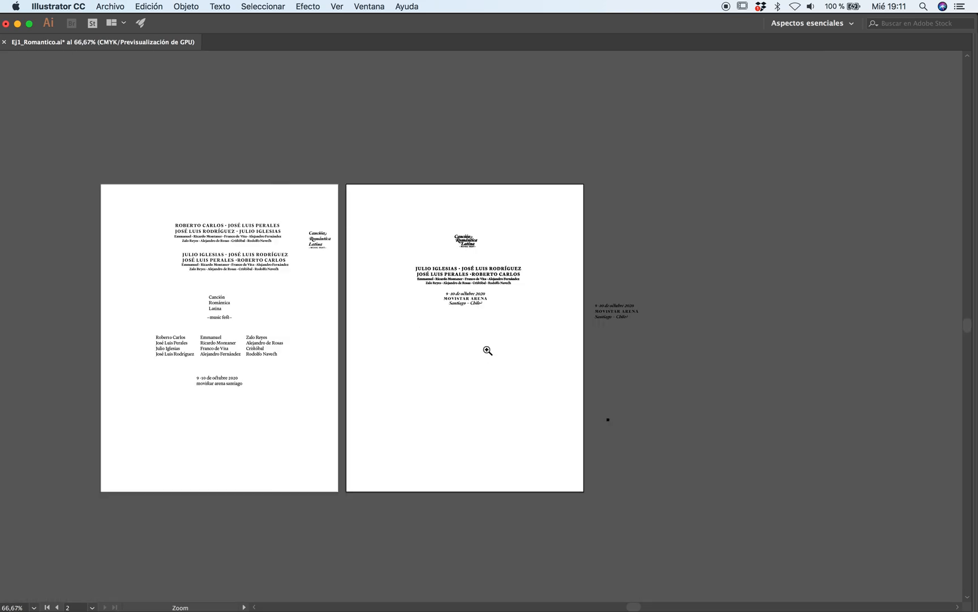
click(451, 304)
click(473, 315)
click(537, 352)
drag(531, 317, 513, 343)
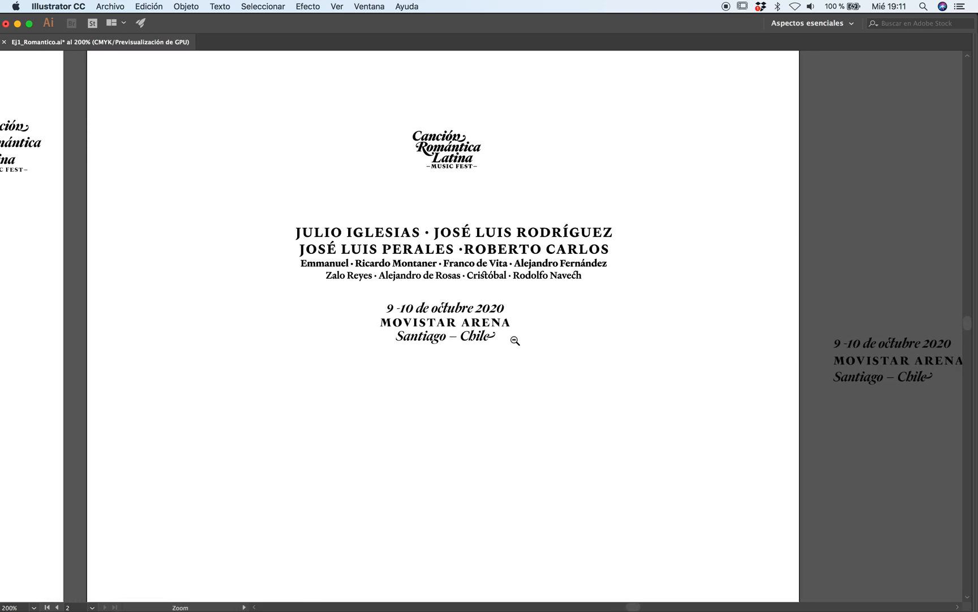
alt+click(514, 343)
alt+click(521, 339)
Step: Move the spare date block and the small black square from the pasteboard to the first artboard's lower area
drag(631, 334, 563, 281)
key(v)
drag(517, 228, 702, 439)
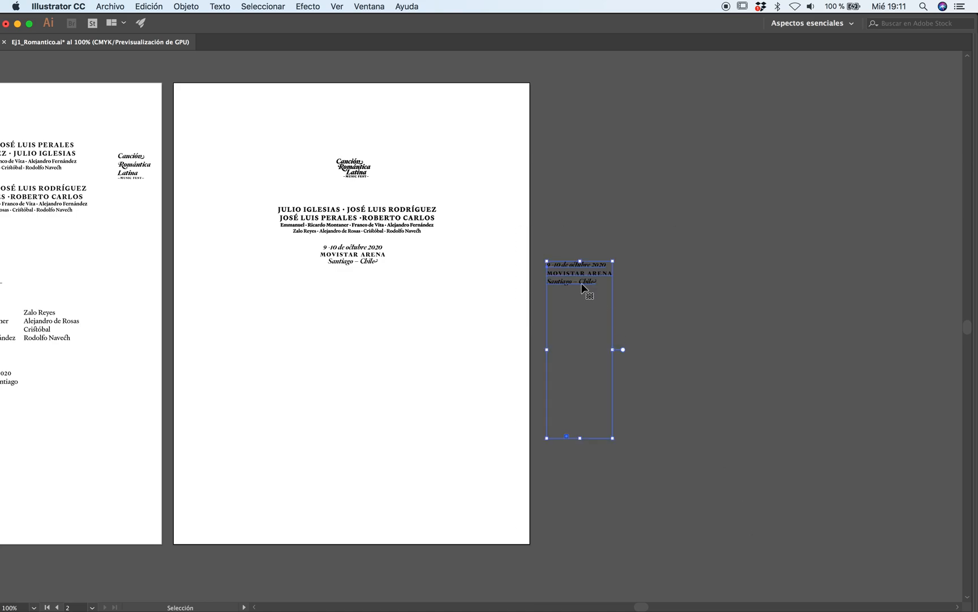
drag(580, 278, 76, 511)
click(234, 476)
key(z)
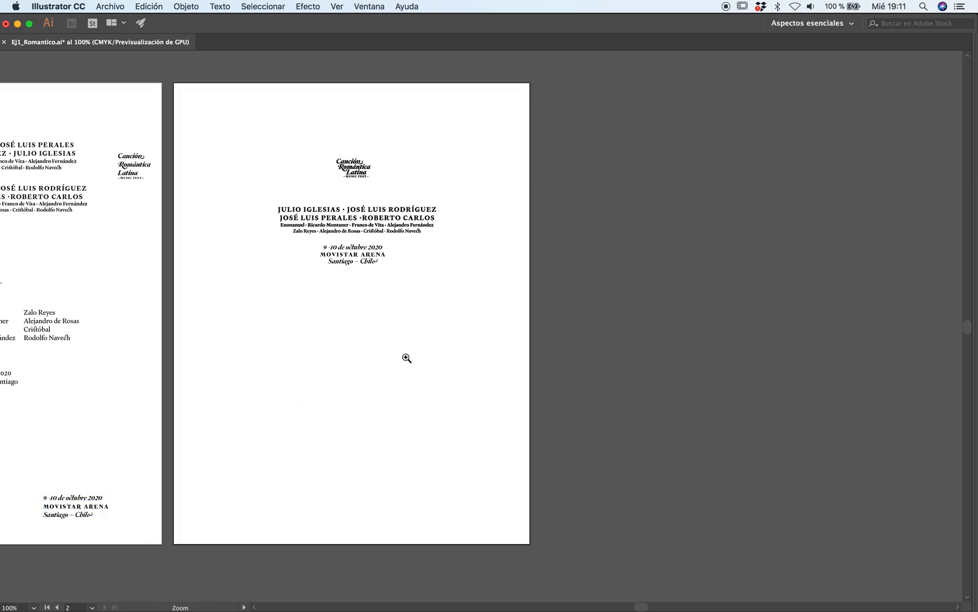
alt+click(426, 339)
drag(420, 333, 423, 357)
click(448, 338)
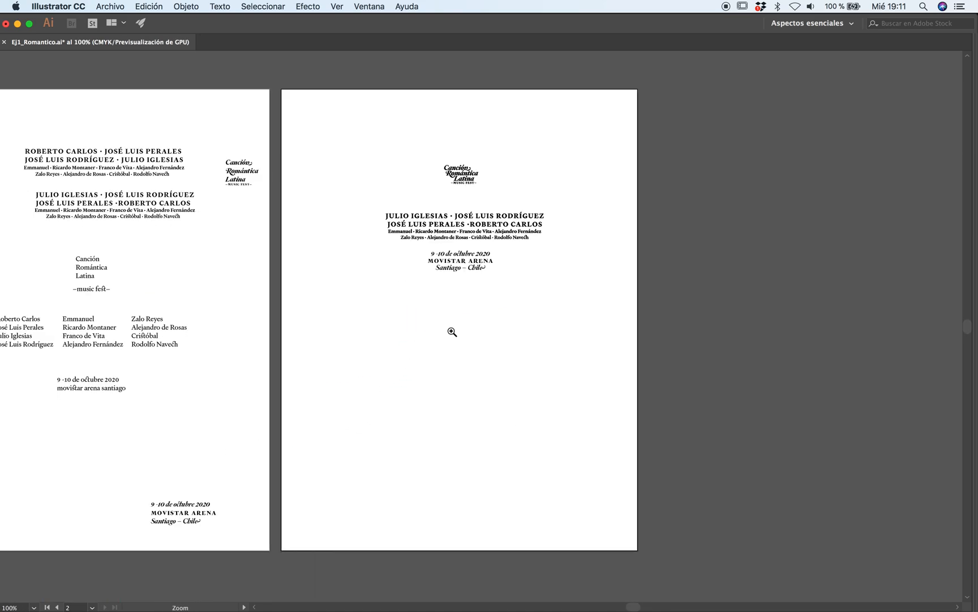
scroll(452, 353, up, 3)
scroll(397, 328, right, 3)
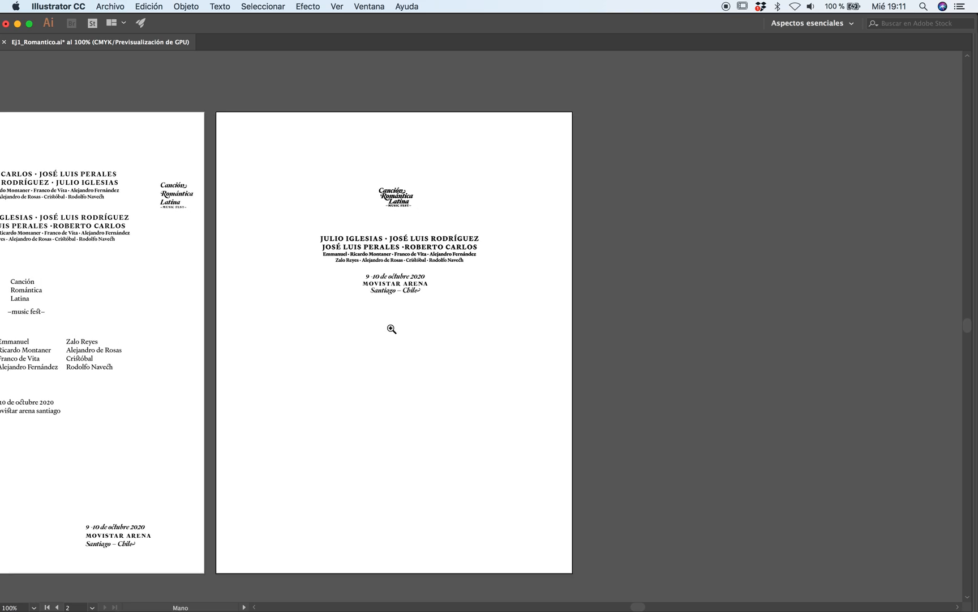
key(Tab)
click(20, 285)
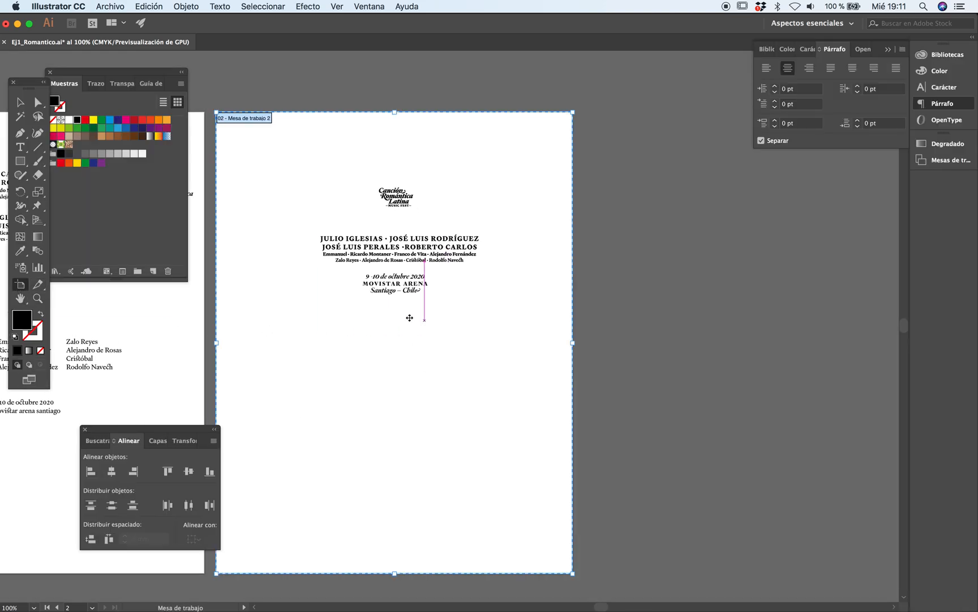
key(v)
Step: Copy the centred date block to the first artboard and convert the poster's date block to outlines
click(396, 293)
key(Tab)
drag(405, 297, 142, 471)
key(super+shift+o)
key(a)
click(522, 386)
Step: Inspect the date block up close and check the poster lettering in outline view before returning to preview
key(z)
click(450, 310)
click(450, 304)
click(449, 302)
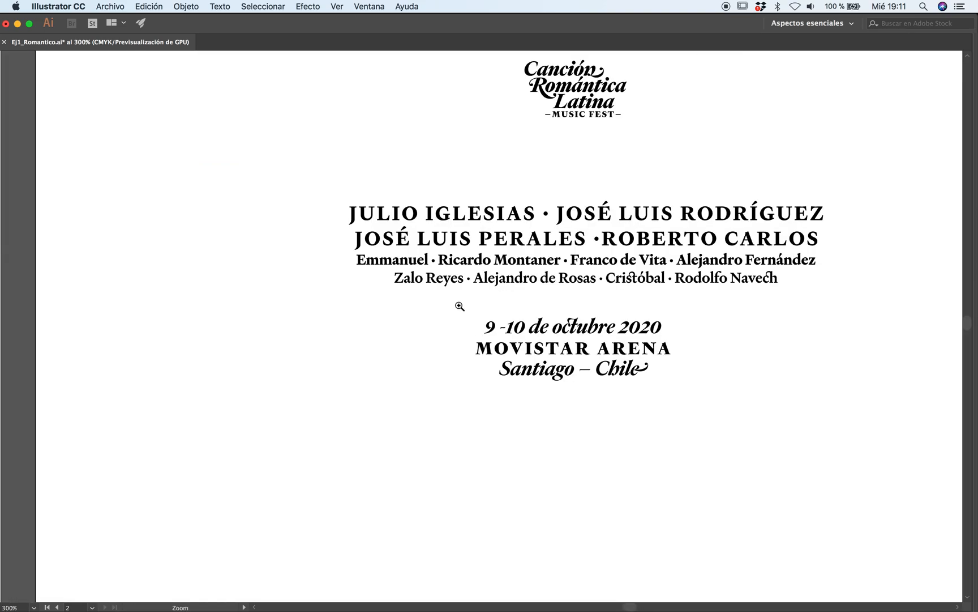
click(474, 314)
click(637, 385)
key(v)
key(a)
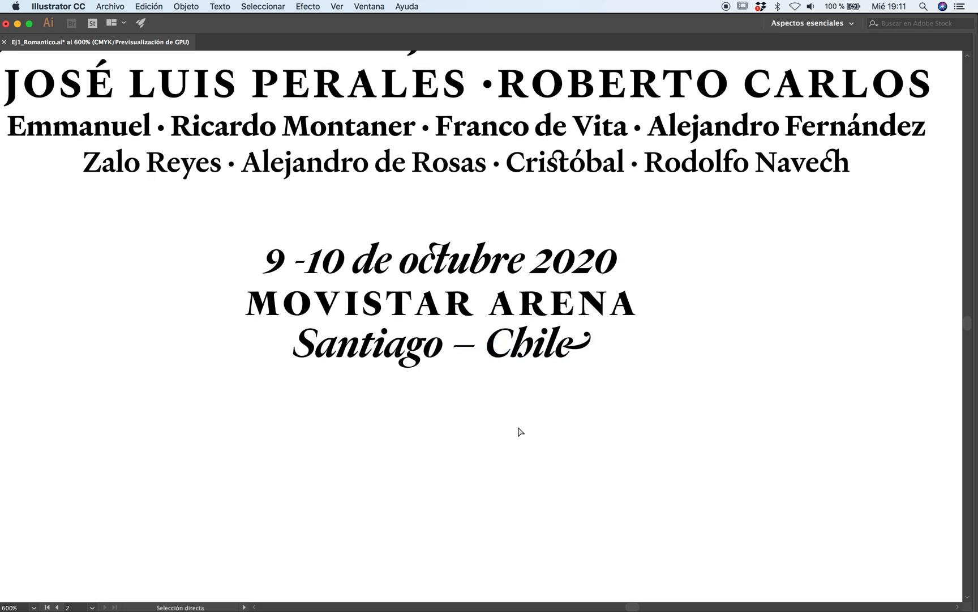
key(super+y)
key(super+minus)
key(super+minus)
key(super+minus)
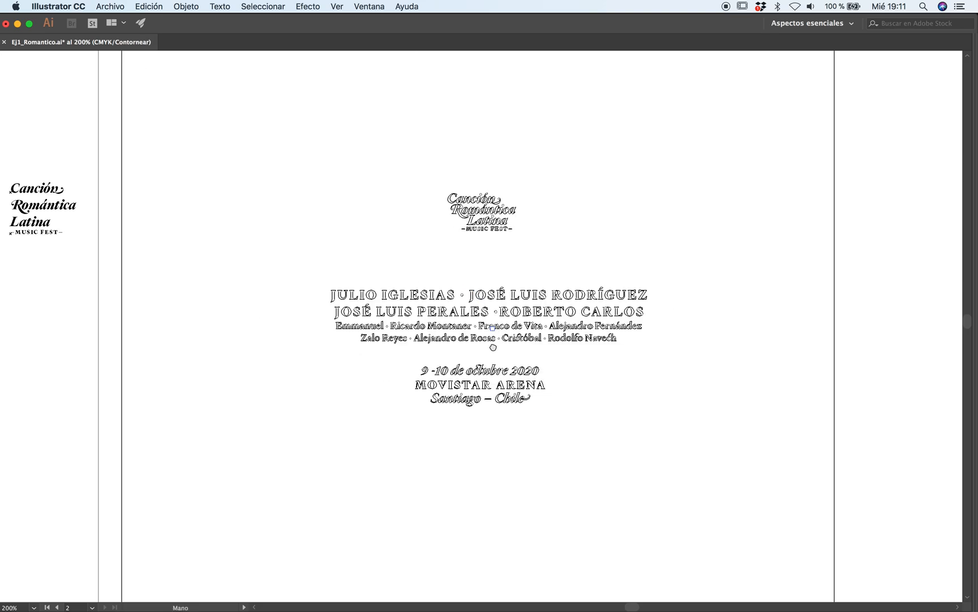
key(super+plus)
key(super+plus)
key(super+y)
Step: Duplicate the poster artboard with all its artwork to the right of the original
key(z)
alt+click(472, 317)
alt+click(472, 318)
alt+click(471, 319)
drag(313, 448, 385, 424)
alt+click(472, 349)
drag(459, 259, 416, 250)
key(v)
key(Tab)
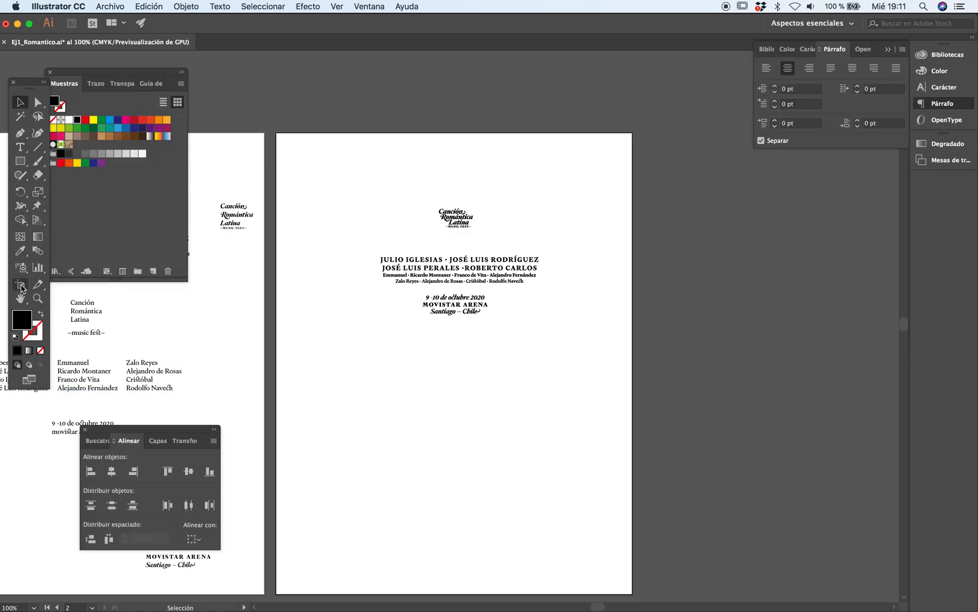
click(26, 289)
drag(351, 408, 711, 453)
Step: Compare the duplicated poster artboard with the original and save the document
key(Tab)
key(super+space)
click(670, 385)
drag(659, 377, 500, 348)
key(super+space)
alt+click(498, 348)
alt+click(449, 348)
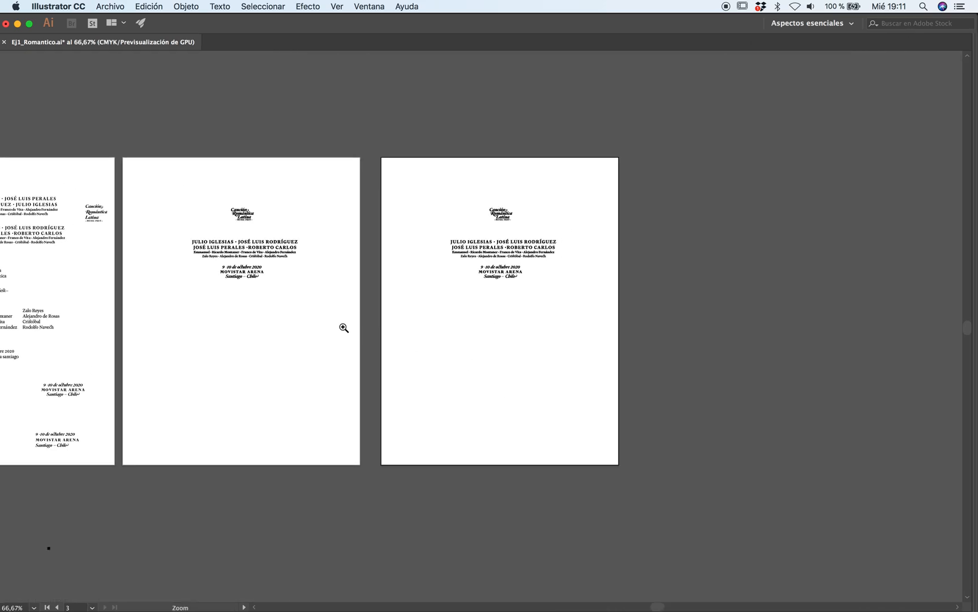
key(Tab)
key(Tab)
click(476, 323)
key(super+s)
key(super+space)
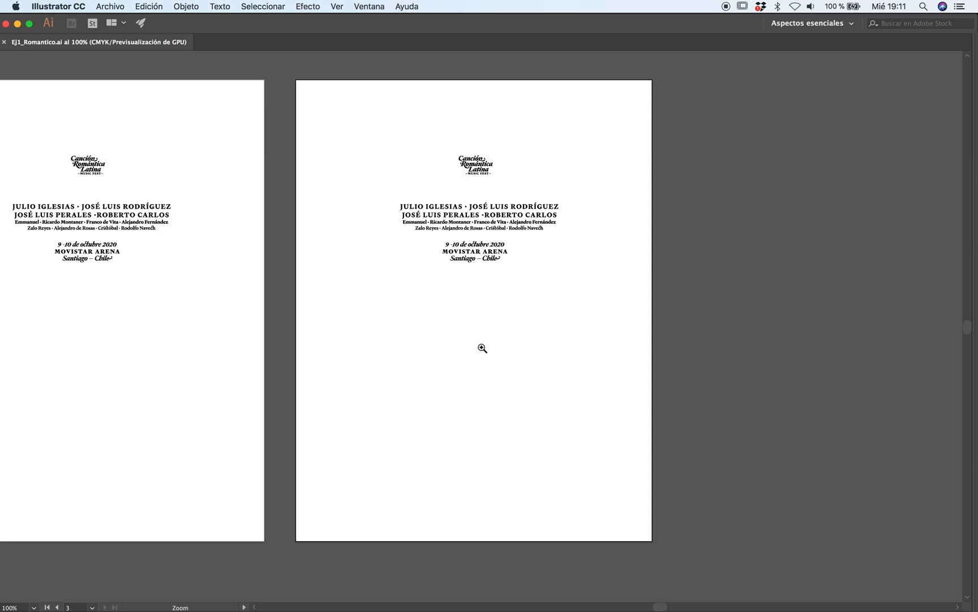
Step: Create a new layer and place it below the layer that holds the artwork
drag(494, 343, 508, 359)
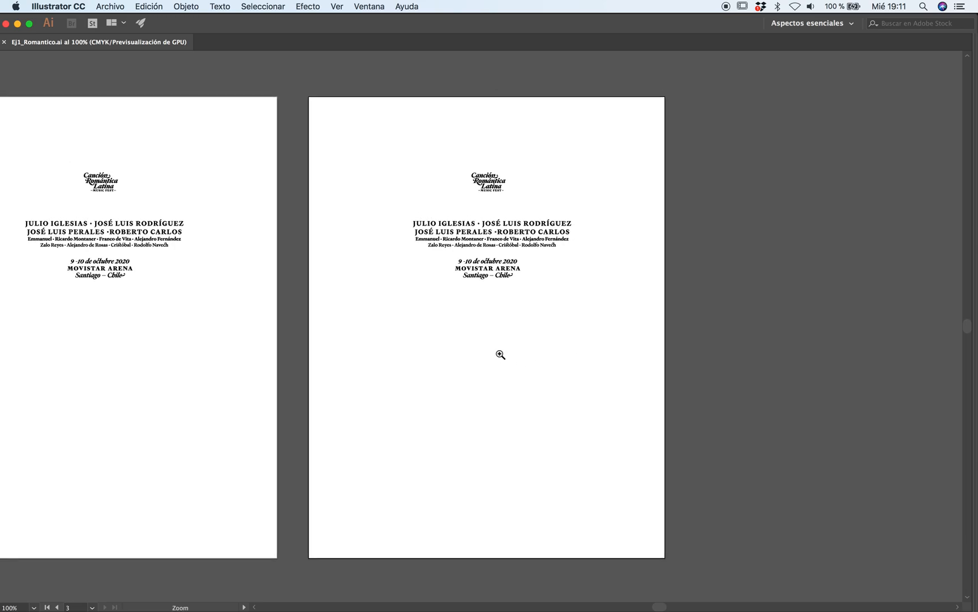
key(Tab)
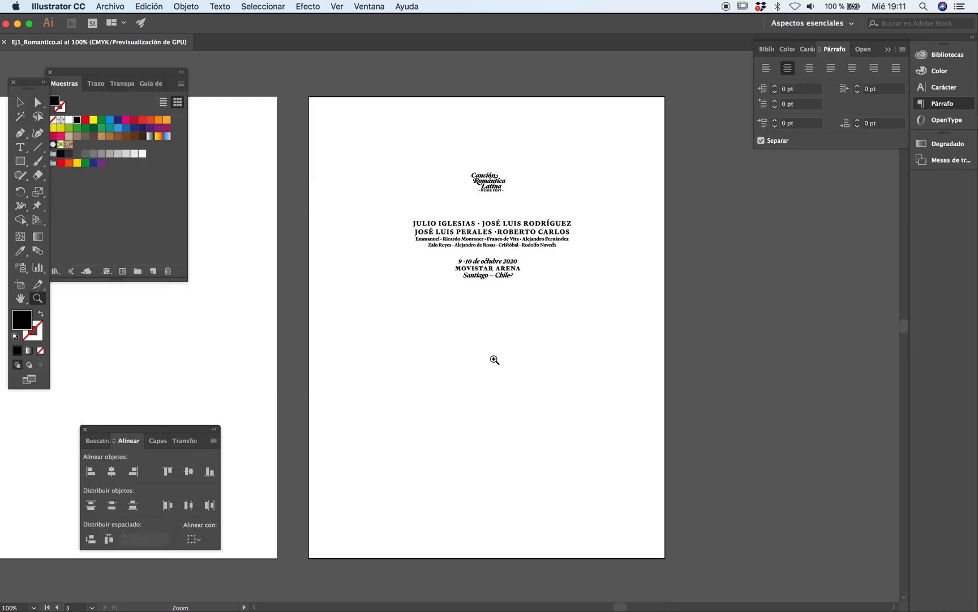
drag(494, 361, 515, 358)
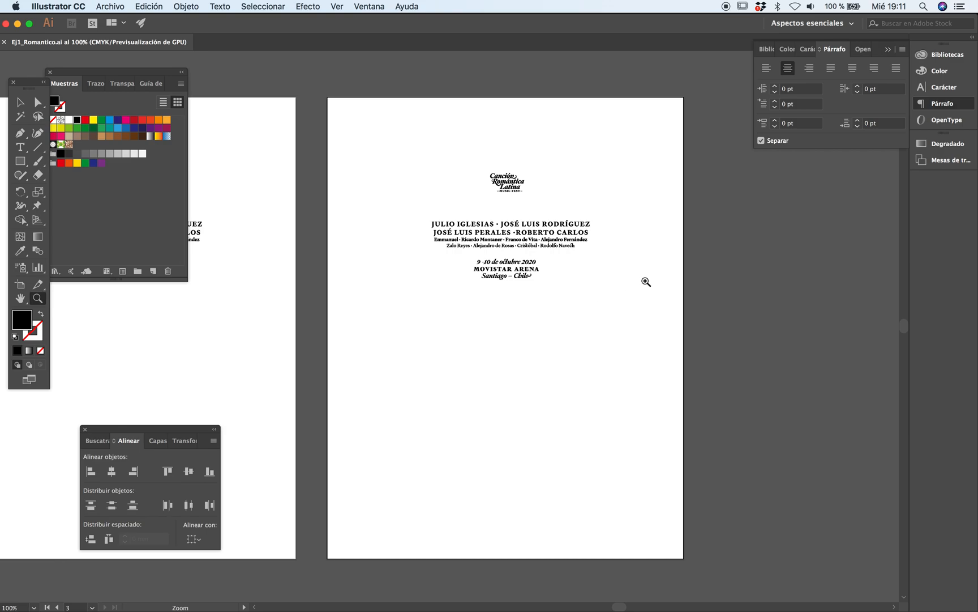
click(156, 442)
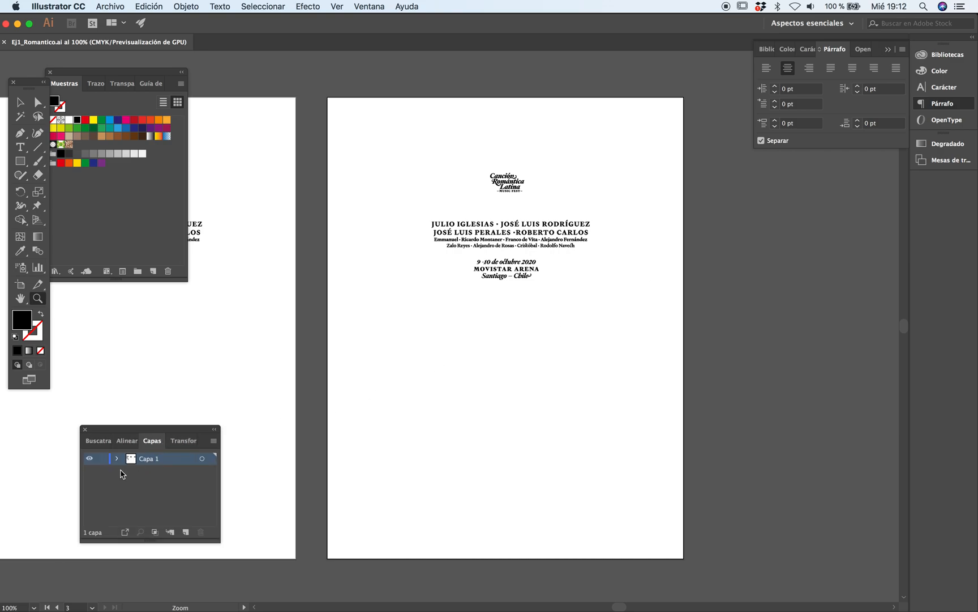
click(186, 532)
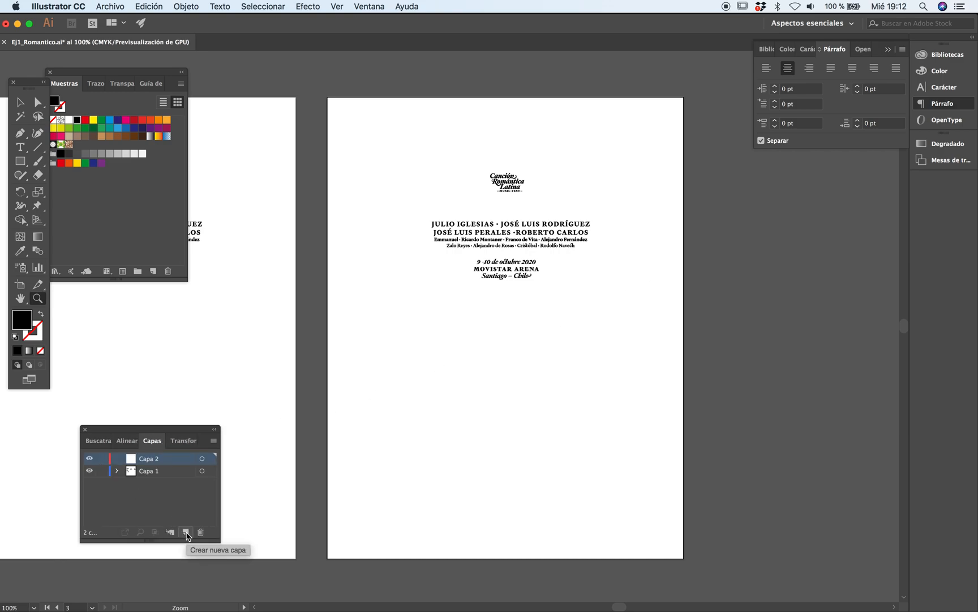
drag(181, 460, 187, 491)
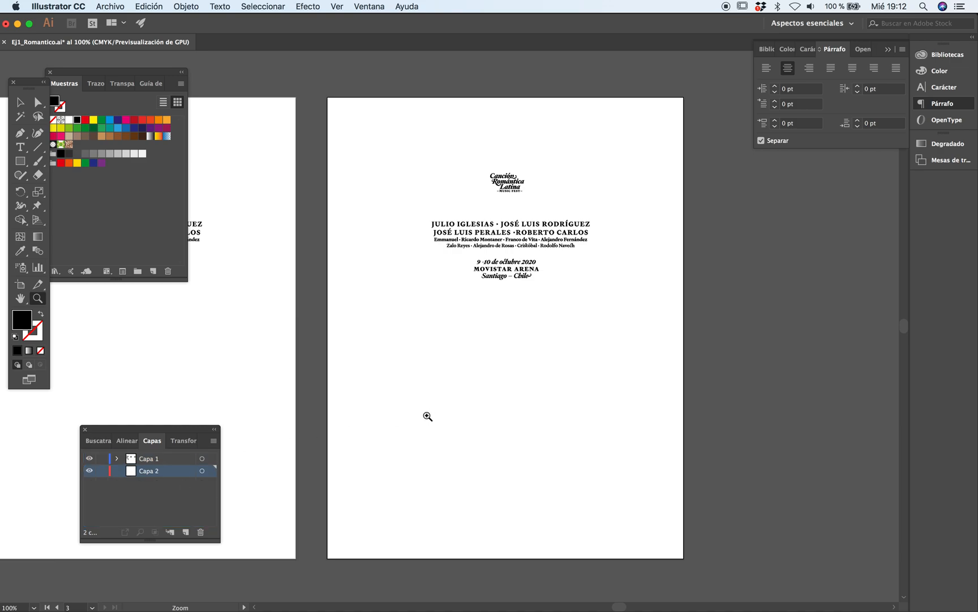
Step: Draw a rectangle with no fill and a black stroke covering the whole duplicated artboard on the new bottom layer
key(m)
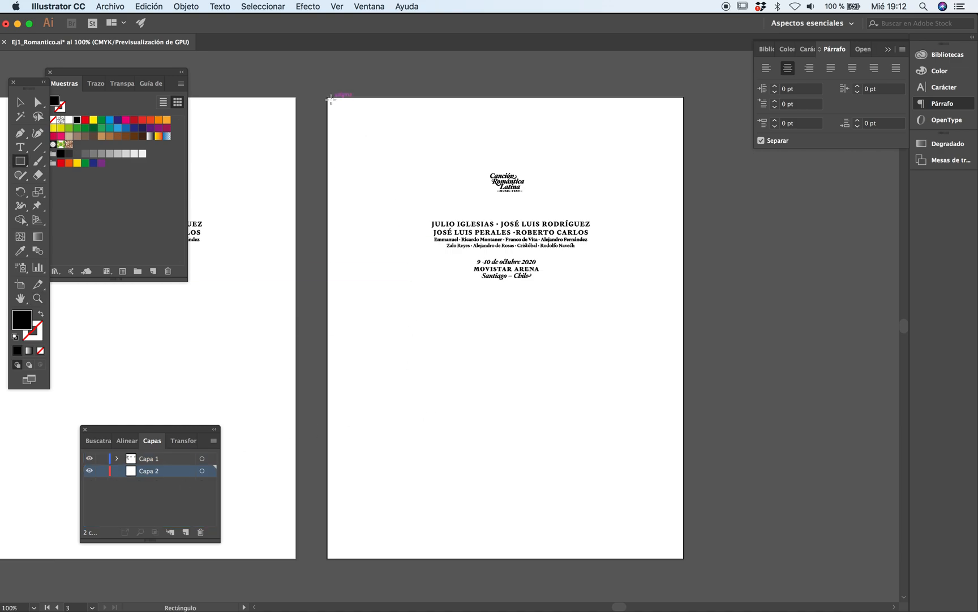
key(shift+x)
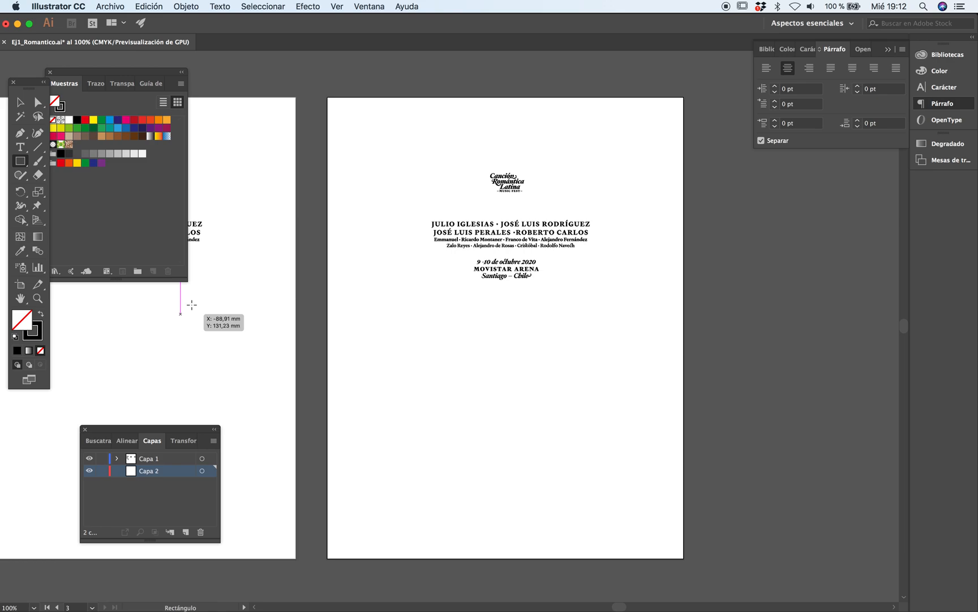
drag(327, 98, 685, 558)
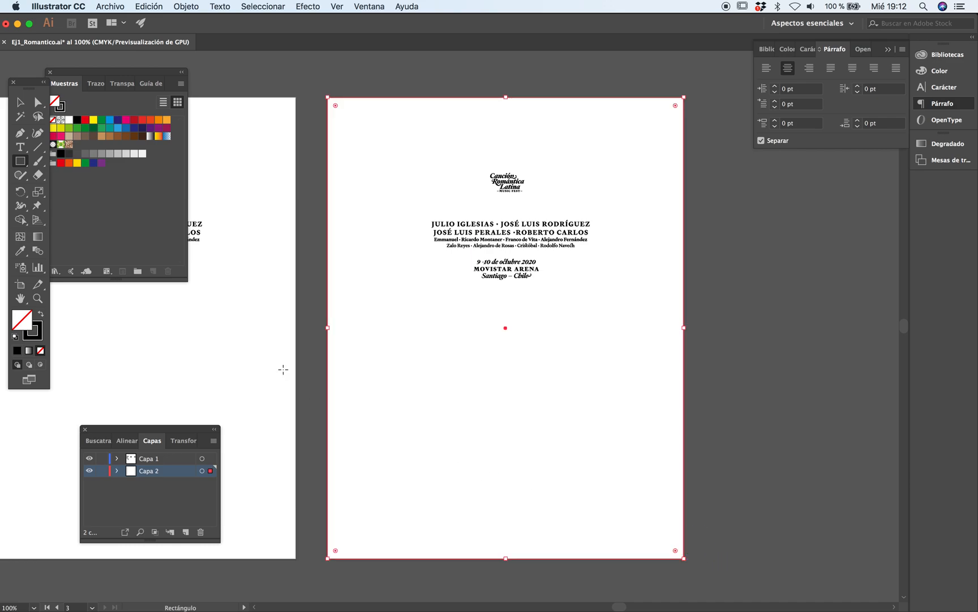
Step: Resize the rectangle on the bottom layer to 195,9 mm wide and 259,4 mm high, keeping it centred on the artboard
click(60, 107)
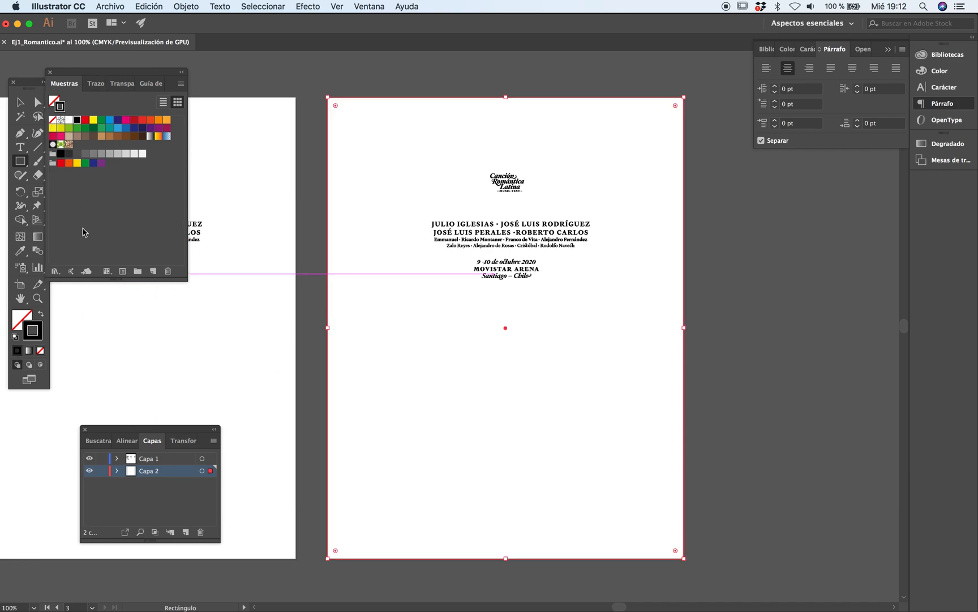
click(184, 441)
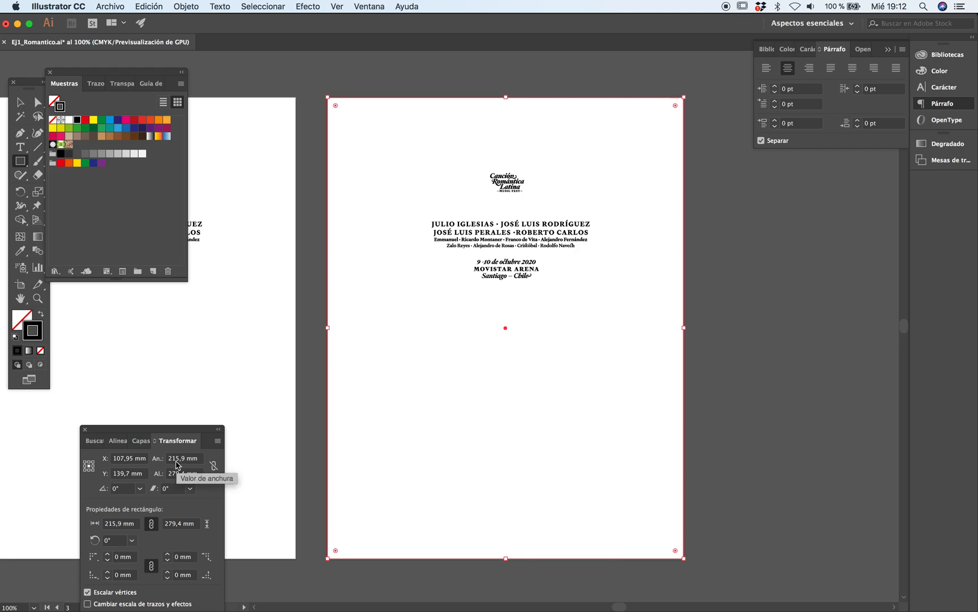
drag(177, 465, 157, 466)
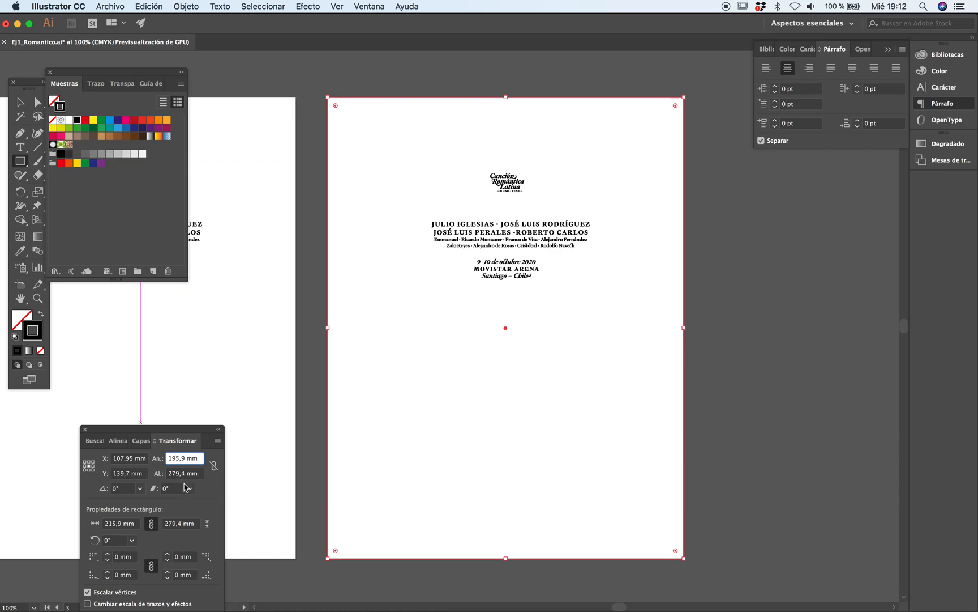
drag(176, 476, 147, 476)
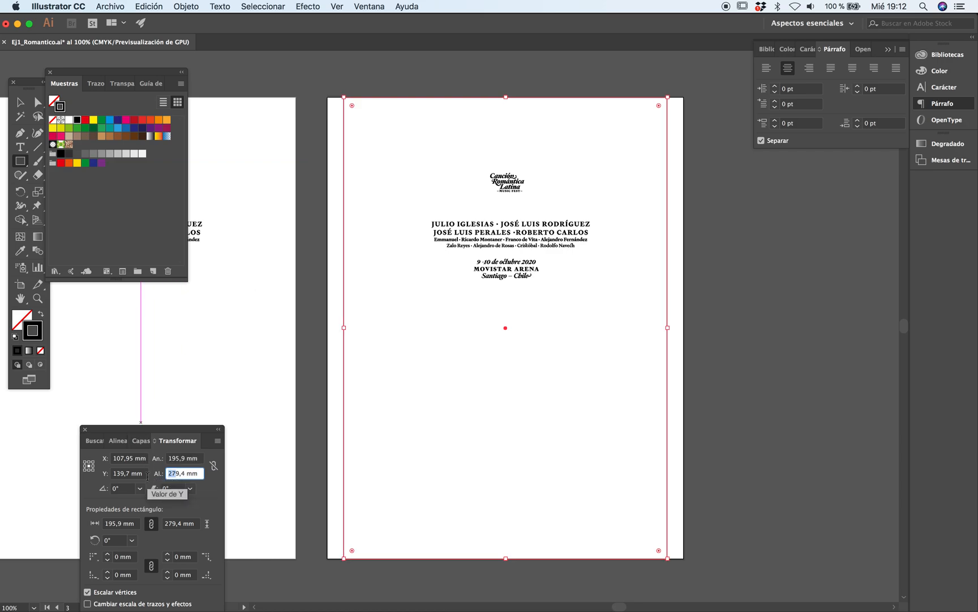
text(2)
key(Return)
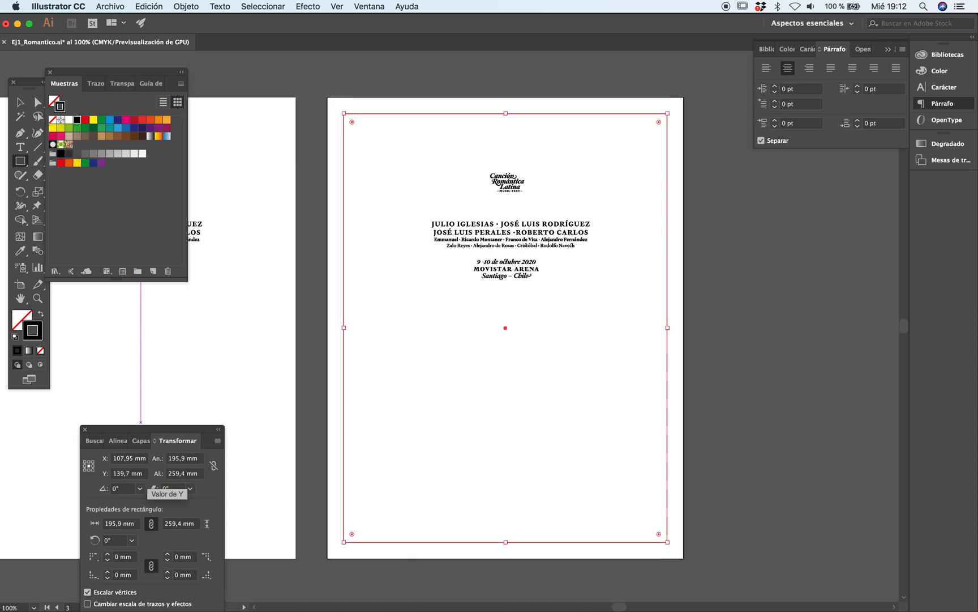
Step: Change the inner frame rectangle's stroke to light blue, bring the layer list back into view and deselect the frame
super+click(765, 432)
key(v)
drag(336, 525, 399, 455)
click(118, 129)
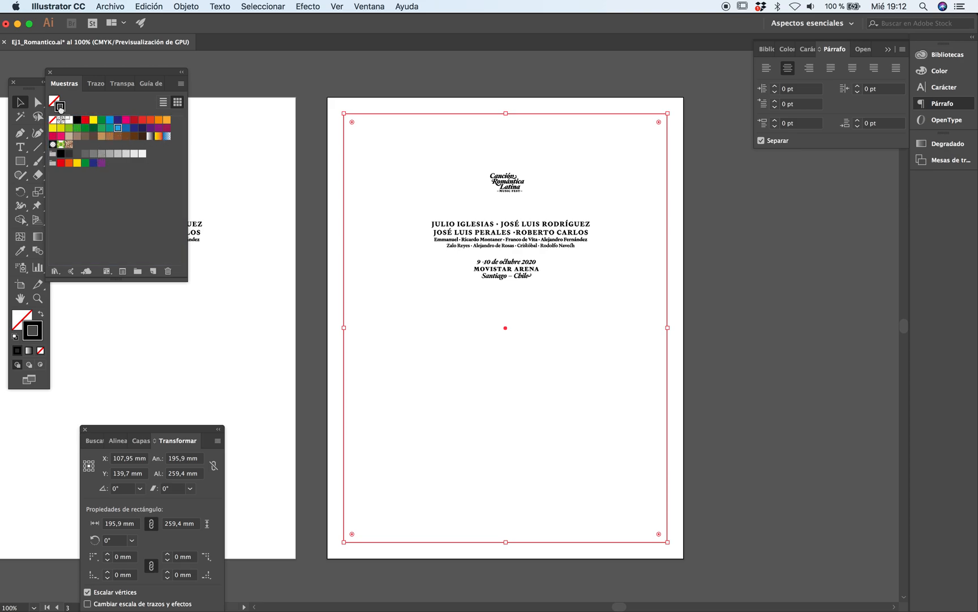
click(334, 387)
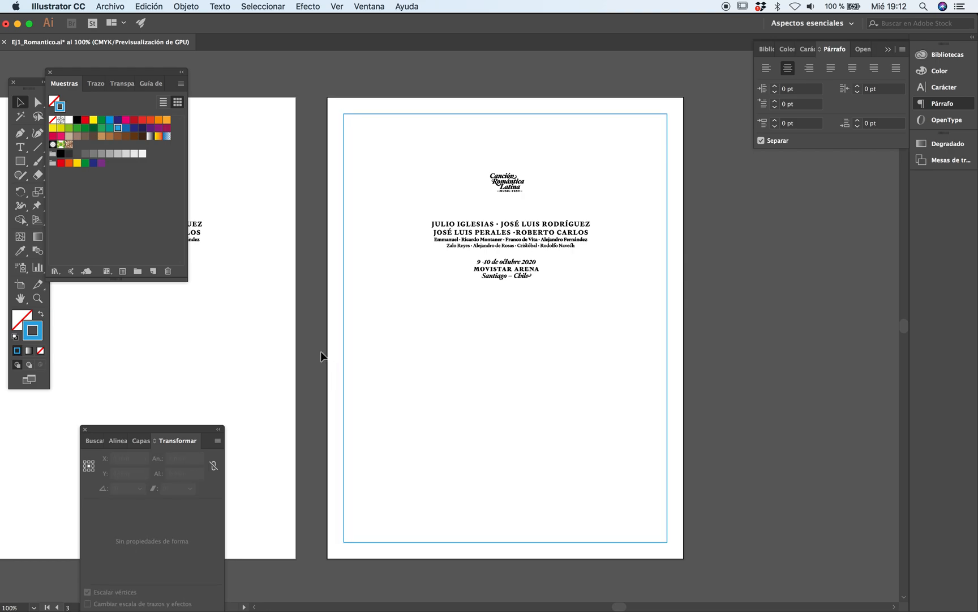
drag(330, 382, 380, 426)
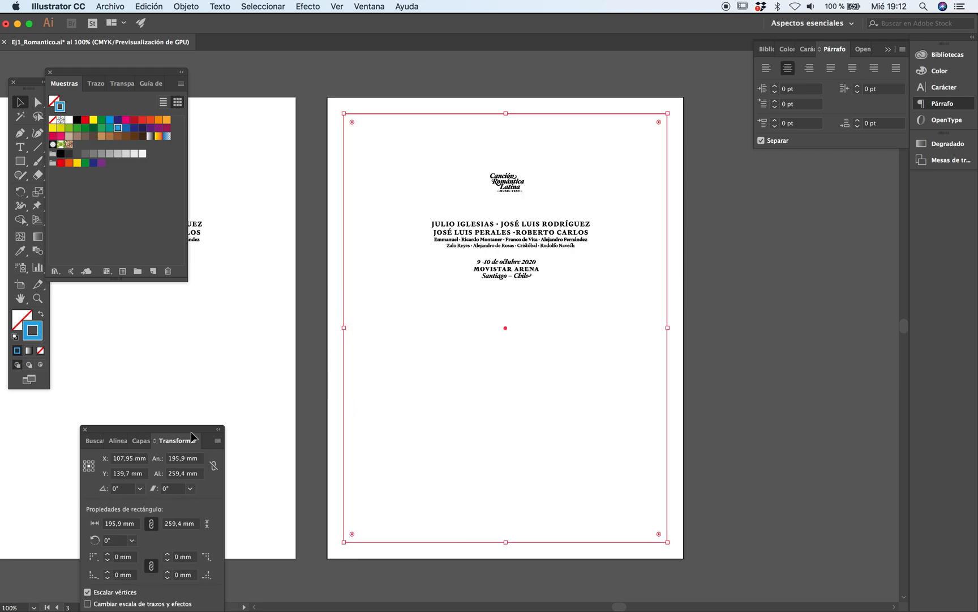
click(142, 441)
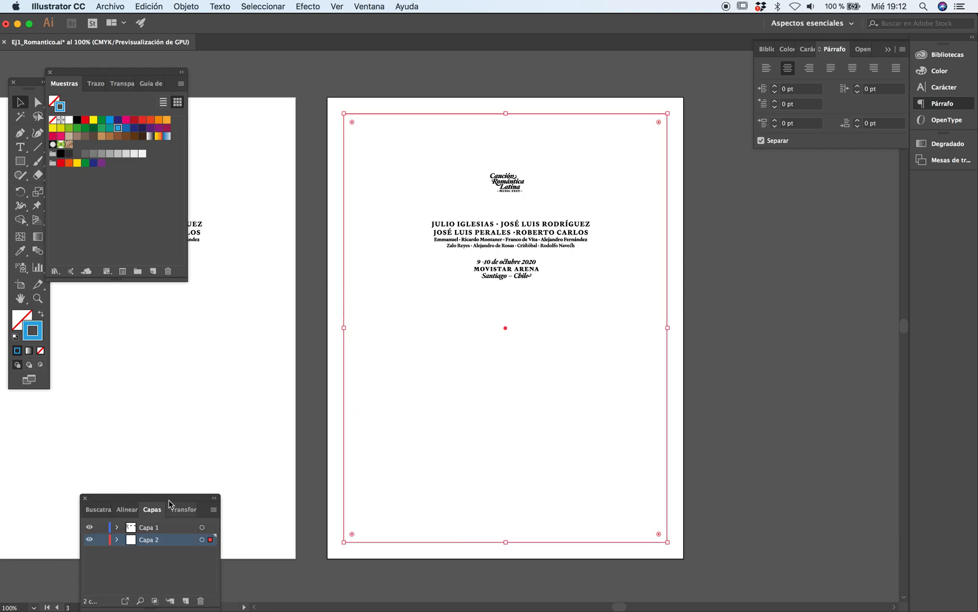
drag(168, 499, 133, 426)
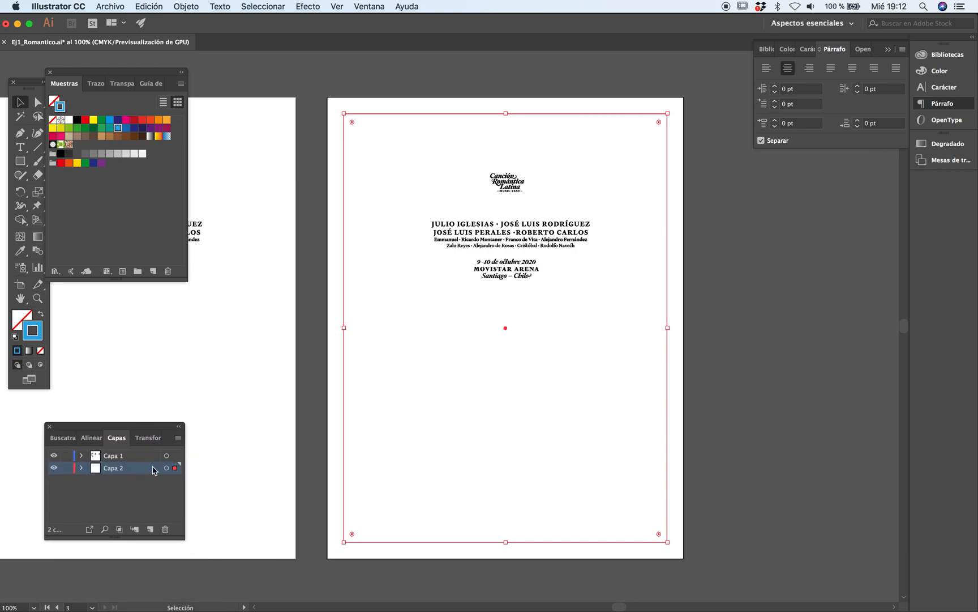
click(302, 395)
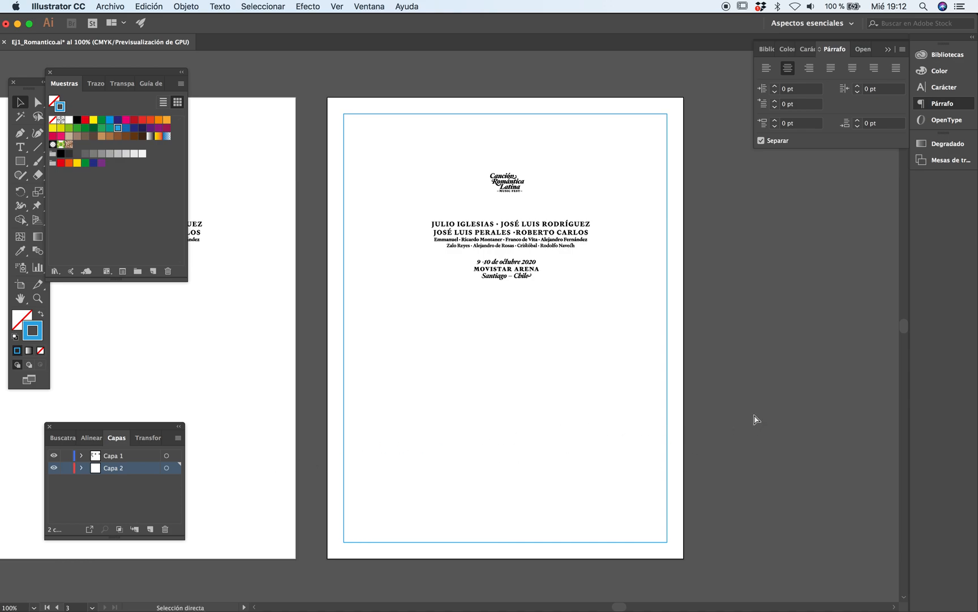
Step: Draw a straight horizontal blue line below the date block, ending short of the frame on both sides
key(p)
click(366, 312)
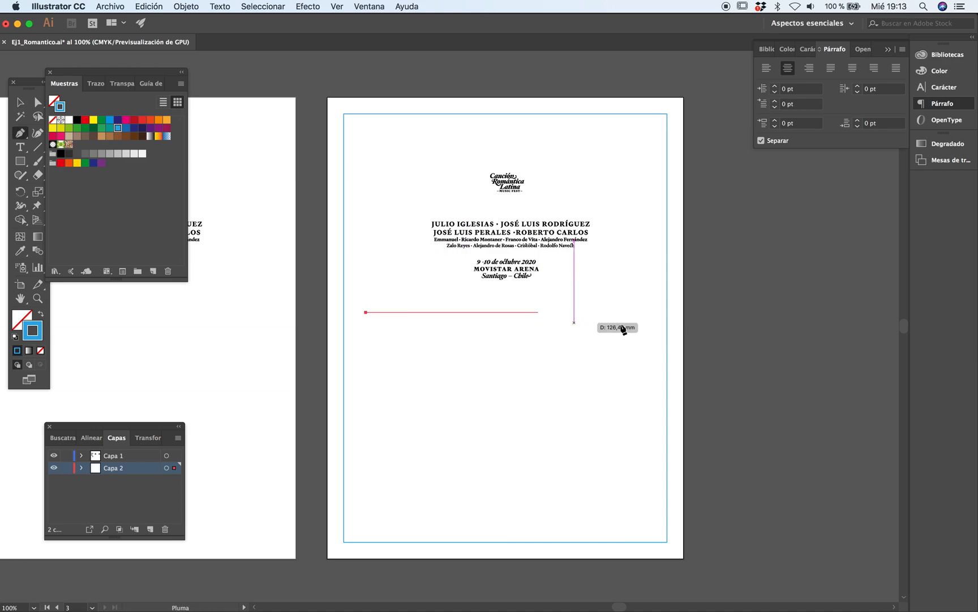
shift+click(638, 315)
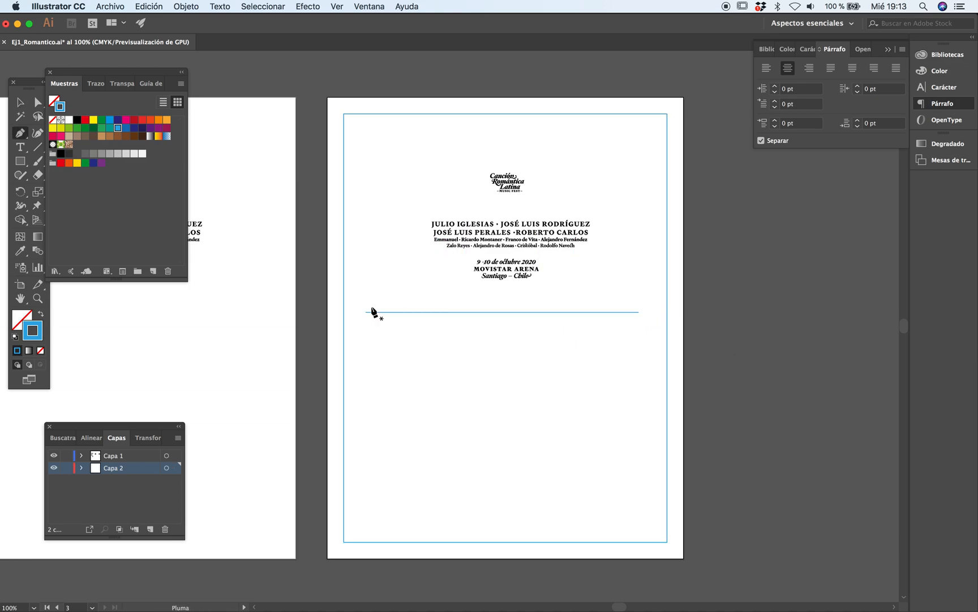
key(v)
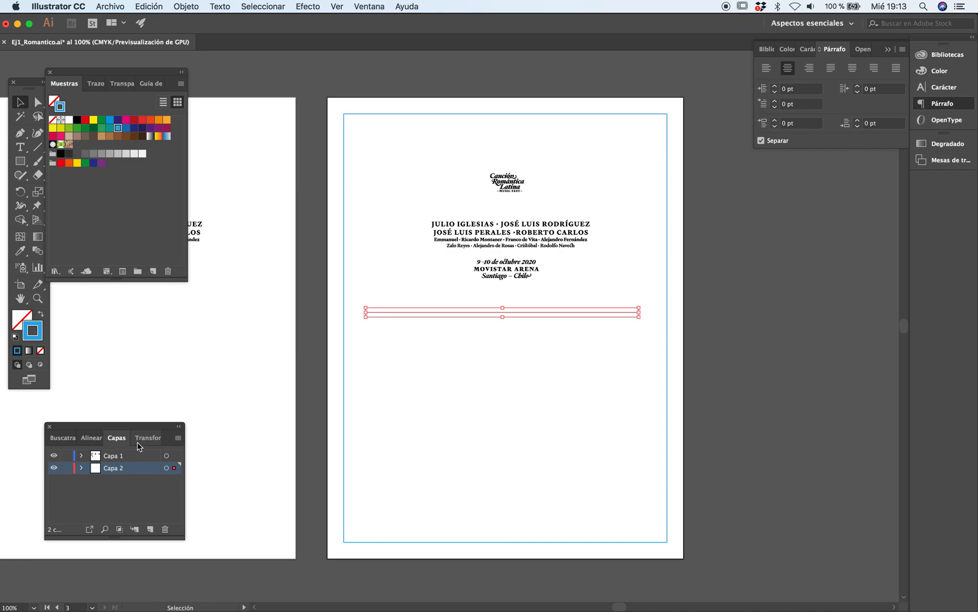
Step: Align the blue line to the artboard, centring it both horizontally and vertically
click(101, 442)
click(167, 540)
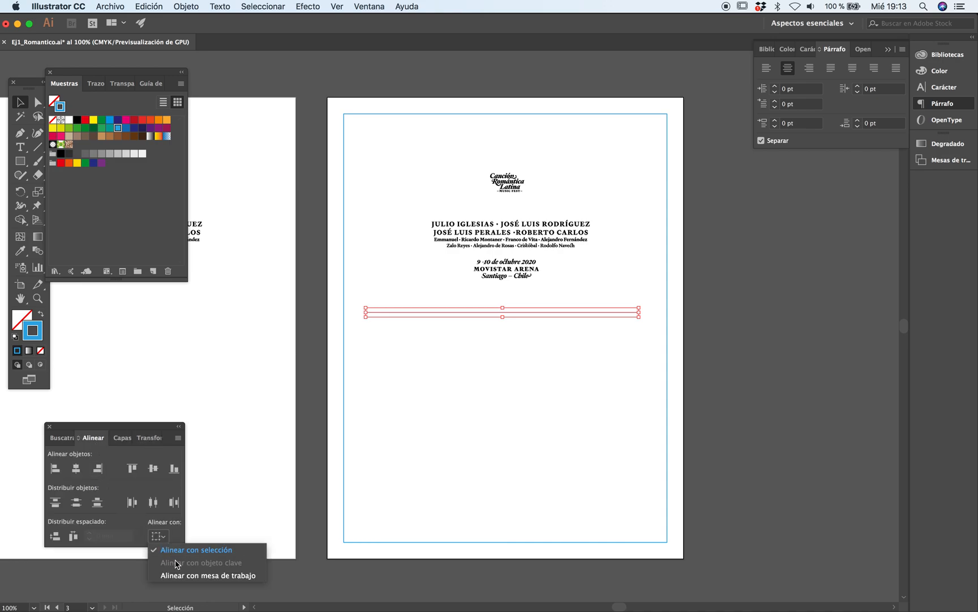
click(175, 575)
click(75, 469)
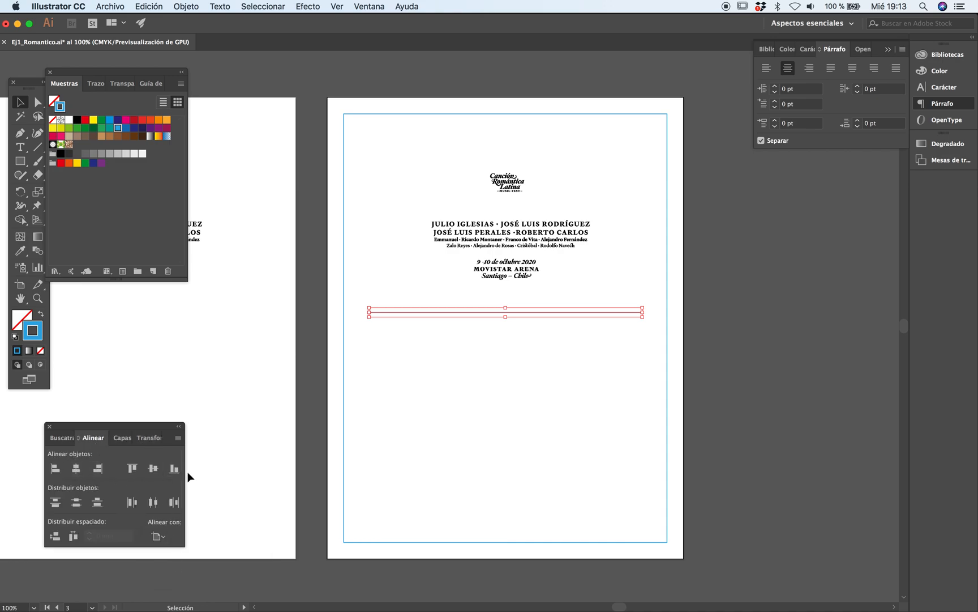
click(153, 468)
key(a)
click(464, 353)
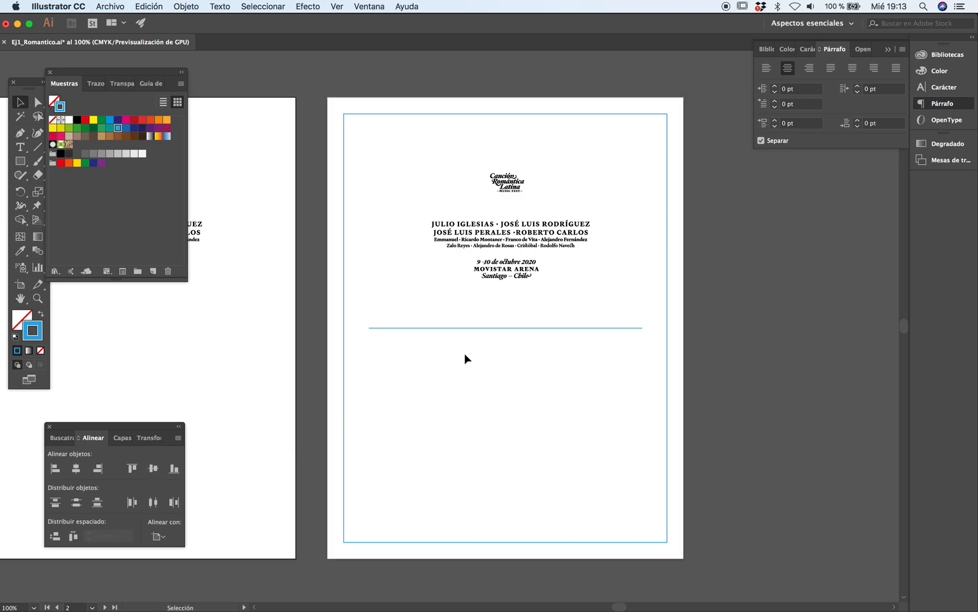
key(v)
key(Tab)
key(Tab)
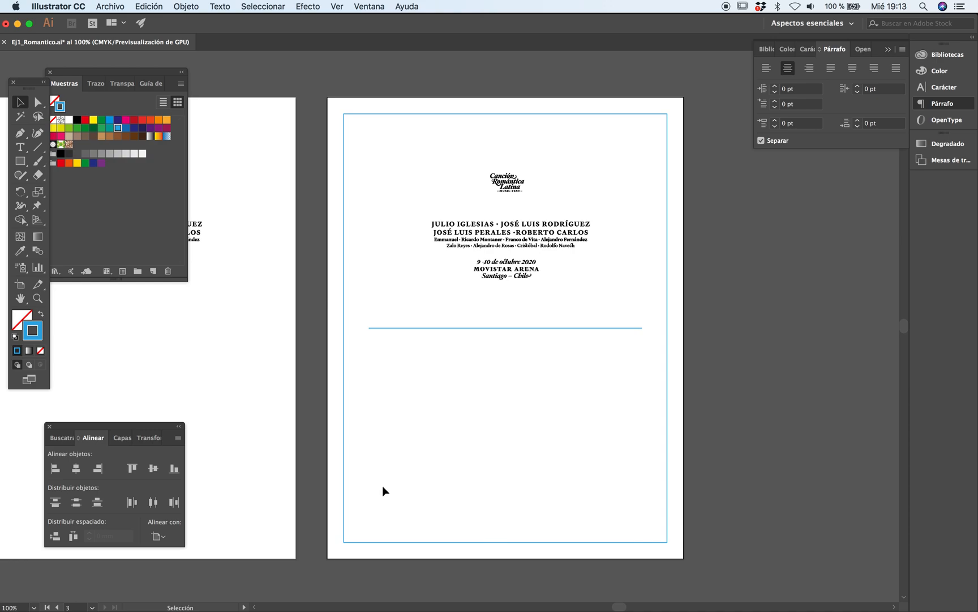
Step: Duplicate the centre line four times downward to fill the lower half of the frame
scroll(460, 443, down, 2)
drag(436, 283, 472, 454)
click(477, 473)
click(454, 447)
click(478, 433)
key(z)
click(495, 396)
drag(499, 403, 507, 384)
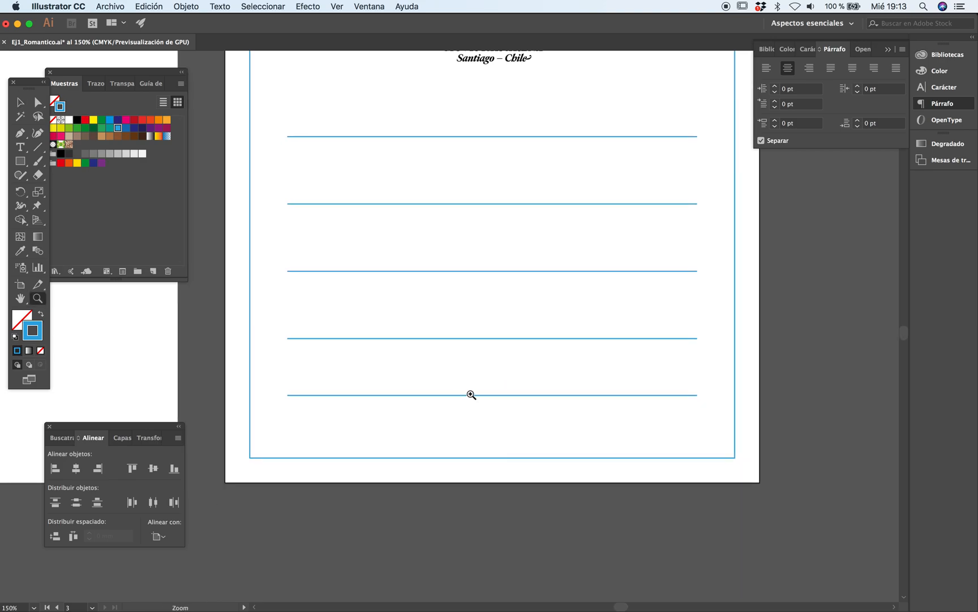
drag(464, 335, 489, 399)
alt+click(491, 358)
drag(476, 351, 508, 356)
key(v)
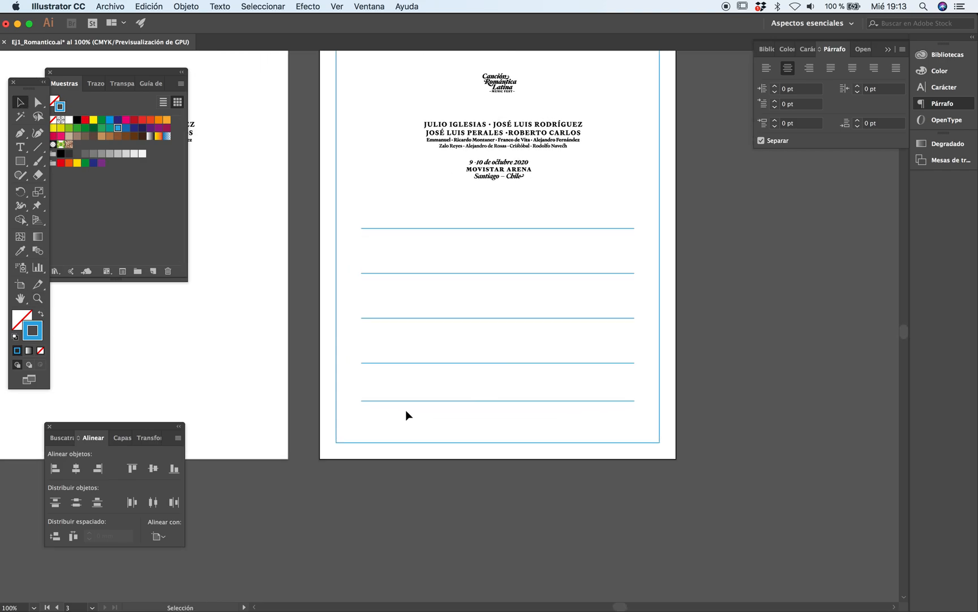
Step: Move the lowest line onto the frame's bottom edge and distribute the five lines evenly by vertical centre, relative to the selection
drag(405, 402, 408, 442)
shift+click(401, 363)
shift+click(412, 318)
shift+click(424, 272)
shift+click(430, 229)
click(164, 536)
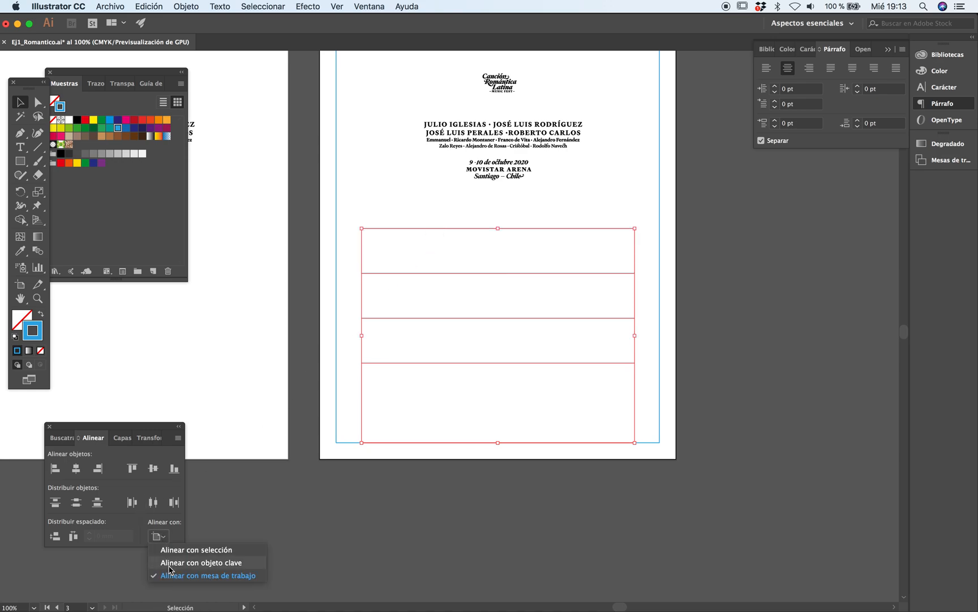
click(173, 551)
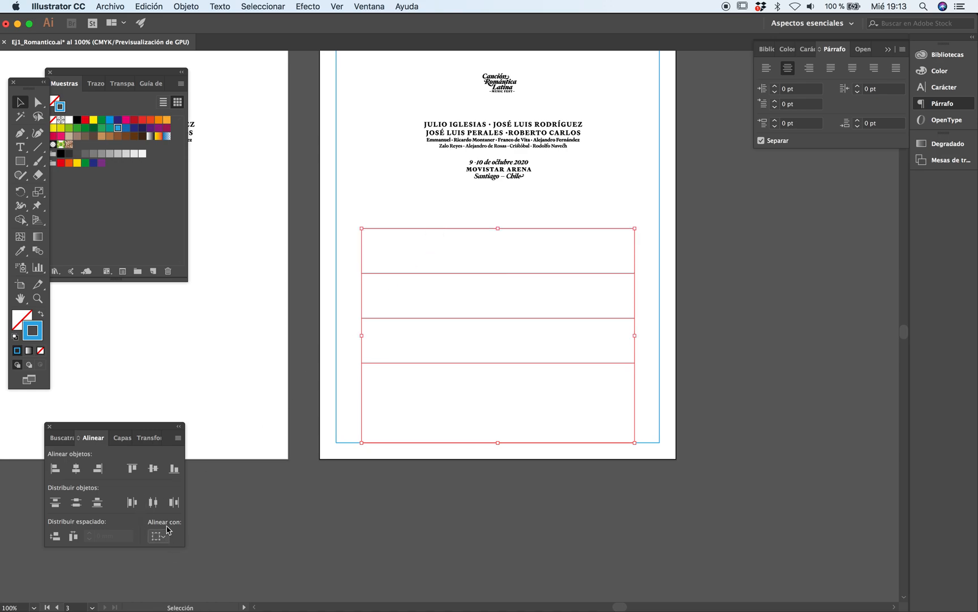
click(77, 502)
click(334, 522)
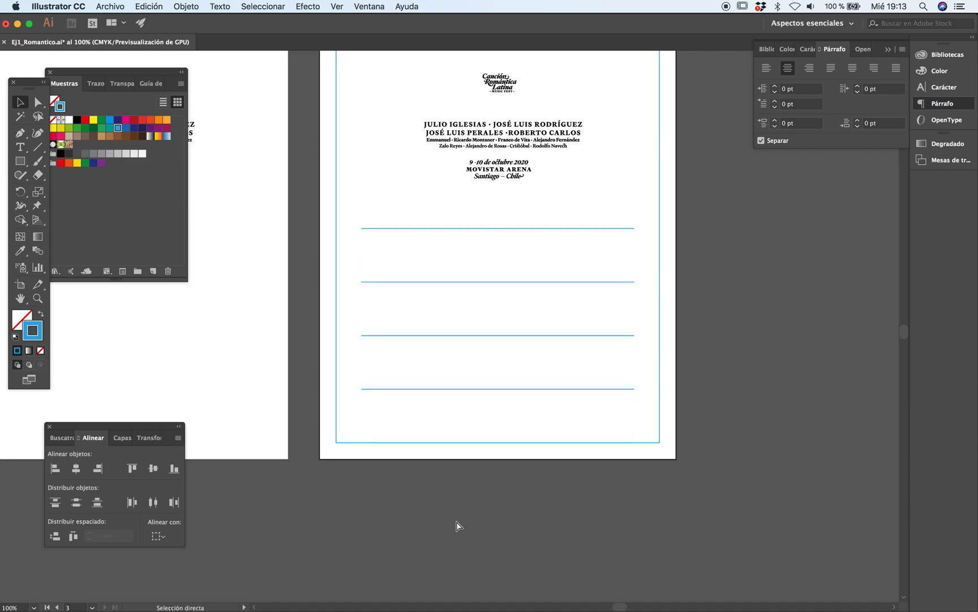
Step: Delete the line that overlaps the frame's bottom edge
click(395, 443)
shift+click(335, 423)
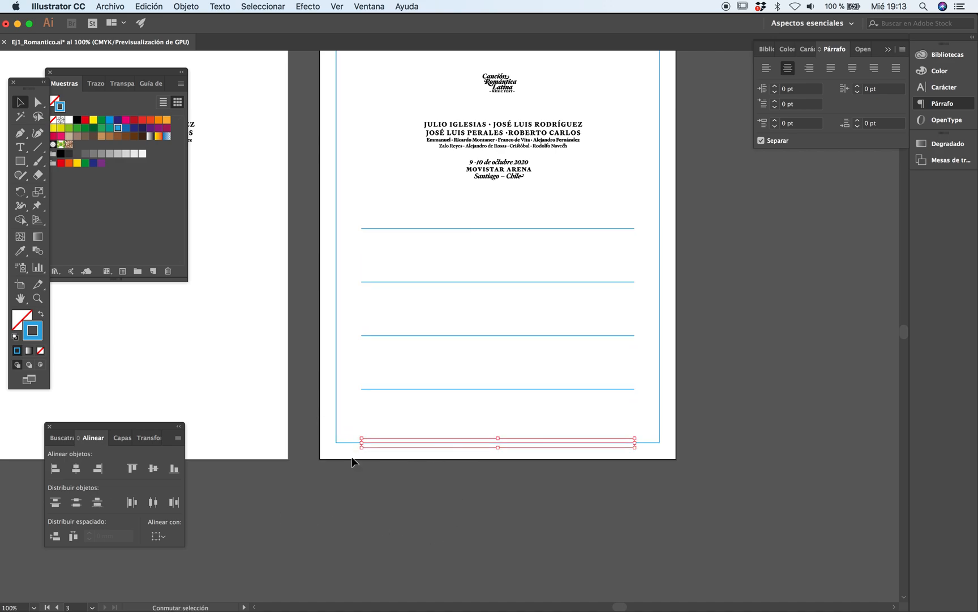
key(Delete)
drag(513, 465, 504, 481)
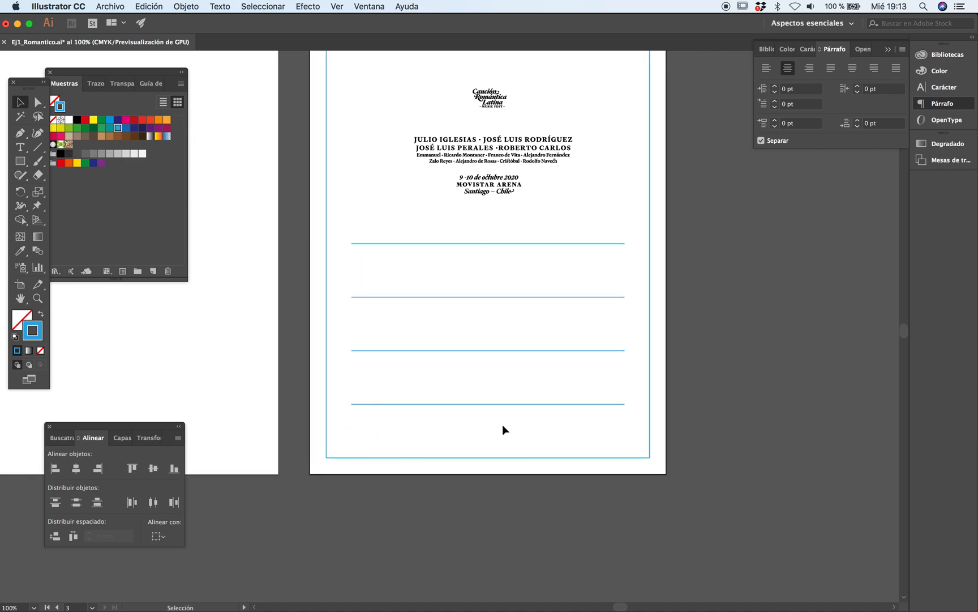
Step: Add a copied line in each of the three gaps between the four remaining horizontal lines
super+click(485, 375)
drag(485, 374, 447, 339)
click(498, 406)
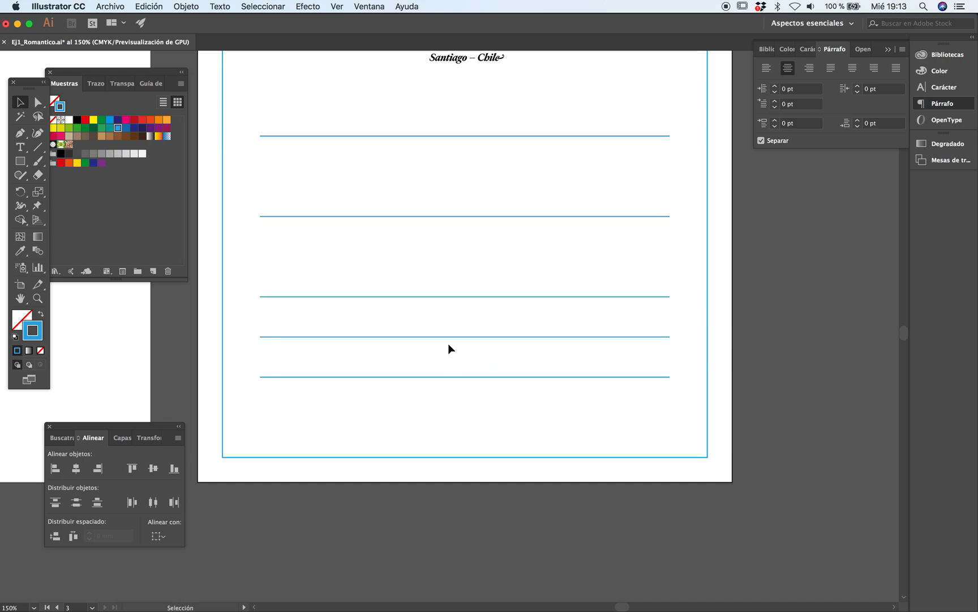
drag(455, 340, 448, 257)
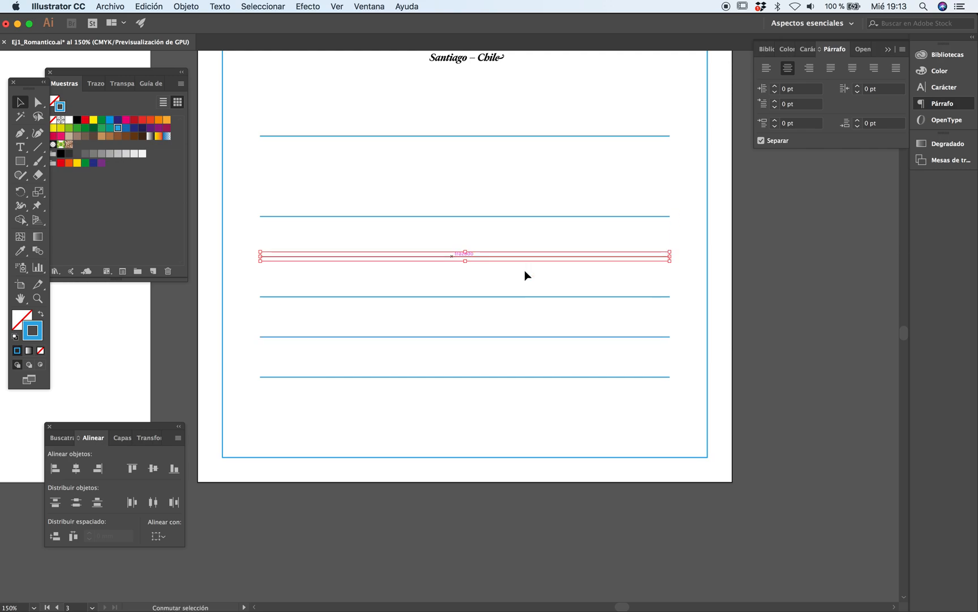
drag(511, 257, 516, 178)
key(super+z)
key(super+equal)
drag(469, 320, 482, 218)
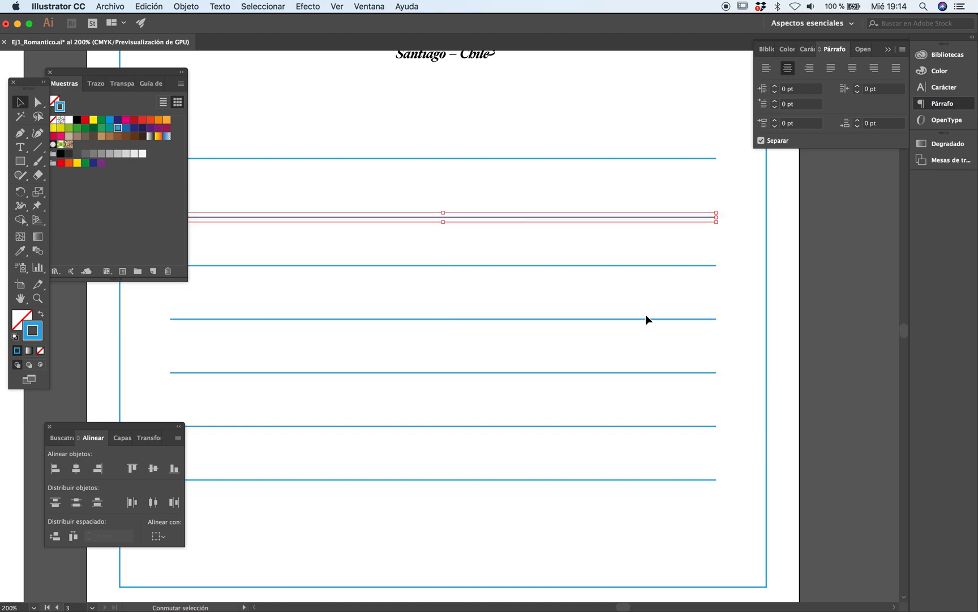
click(718, 340)
Step: Copy another horizontal line into the gap between the lowest line and the frame's bottom edge
key(z)
alt+click(479, 343)
scroll(471, 361, left, 3)
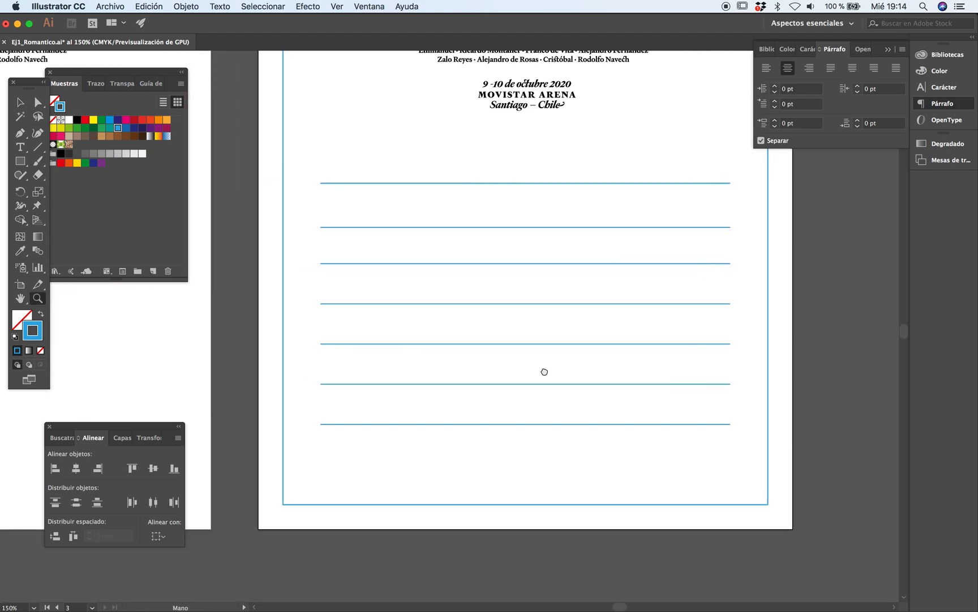
scroll(491, 407, down, 2)
key(v)
drag(494, 293, 483, 416)
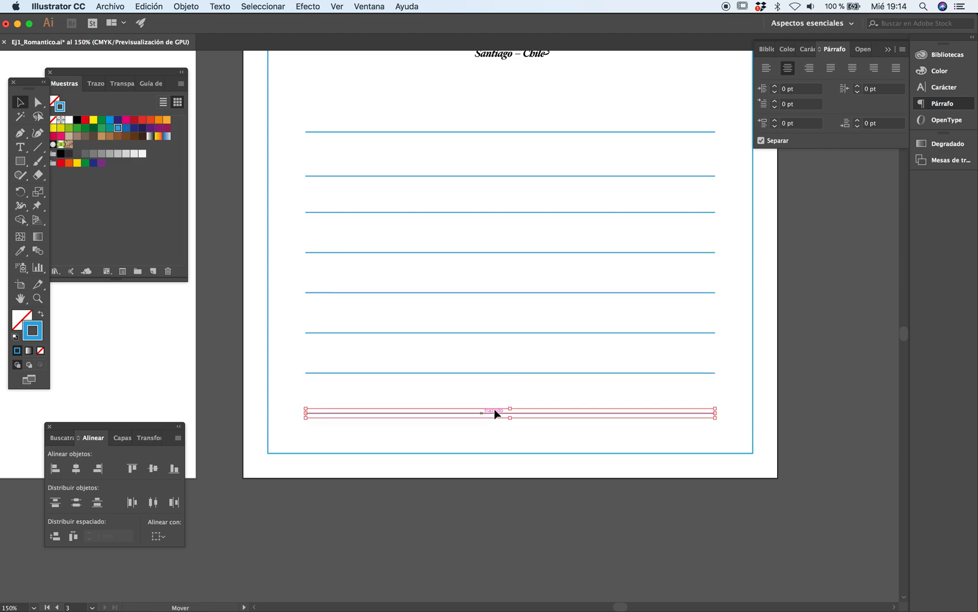
click(533, 438)
Step: Select all eight horizontal lines and copy them upward over the upper half of the poster
key(z)
alt+click(510, 339)
key(space)
drag(522, 276, 507, 380)
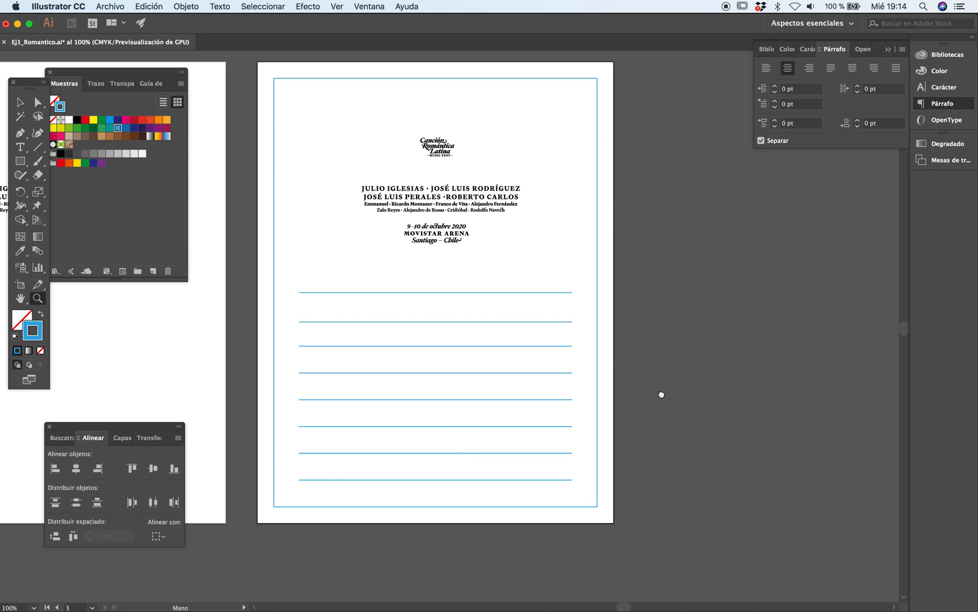
scroll(310, 308, down, 1)
key(v)
drag(304, 282, 357, 489)
key(a)
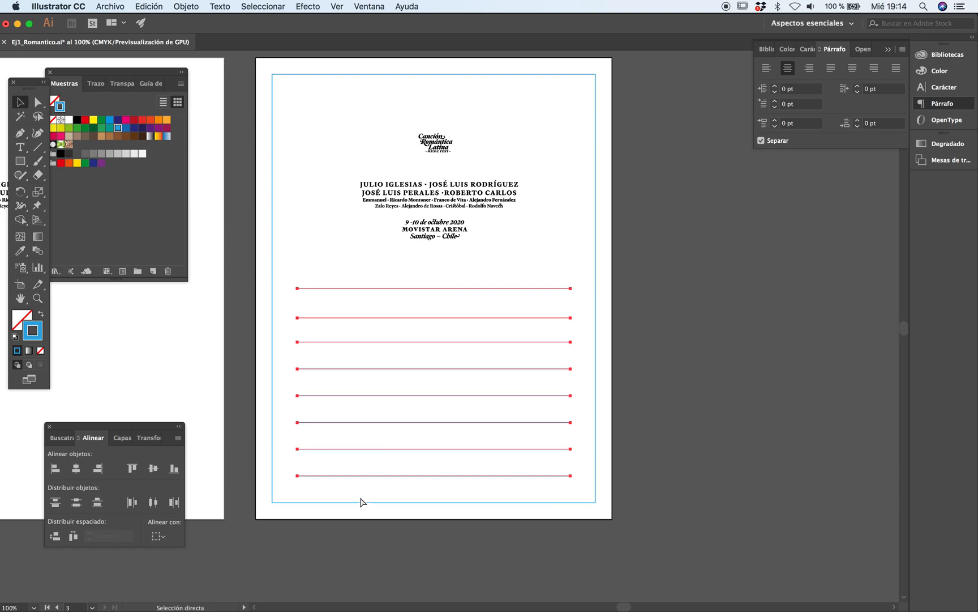
drag(353, 476, 369, 213)
click(343, 290)
Step: Group the copied upper lines and align the group's bottom edge with the centre line of the original set
key(super+shift+g)
click(763, 370)
click(306, 290)
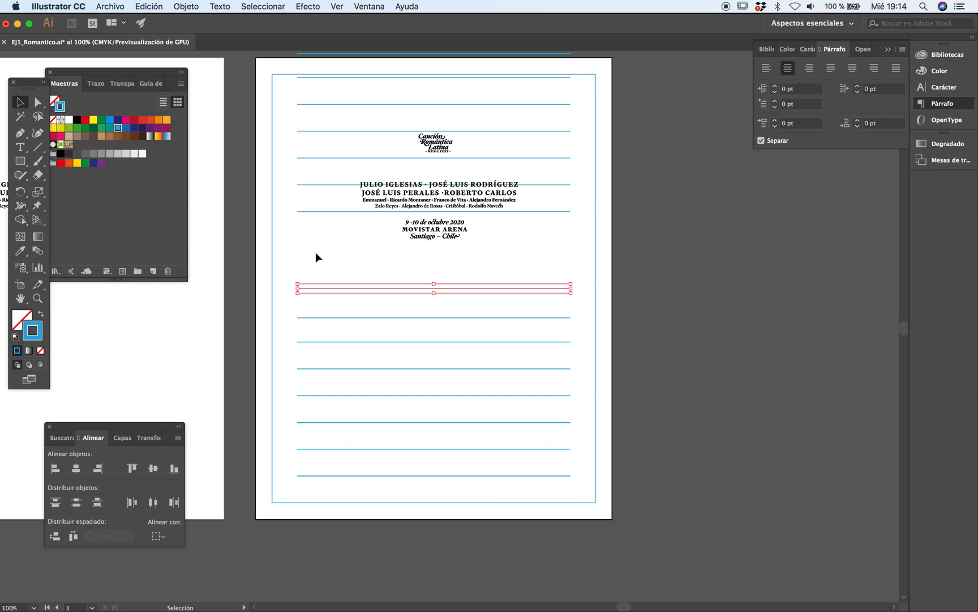
shift+click(303, 211)
click(173, 469)
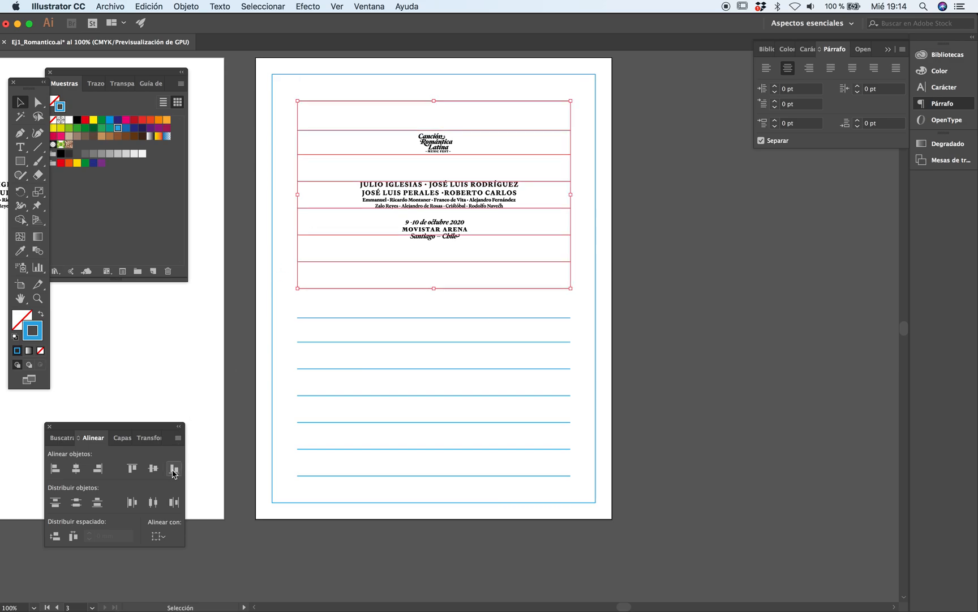
drag(699, 367, 468, 289)
click(314, 303)
drag(297, 277, 332, 297)
shift+click(326, 261)
key(super+shift+a)
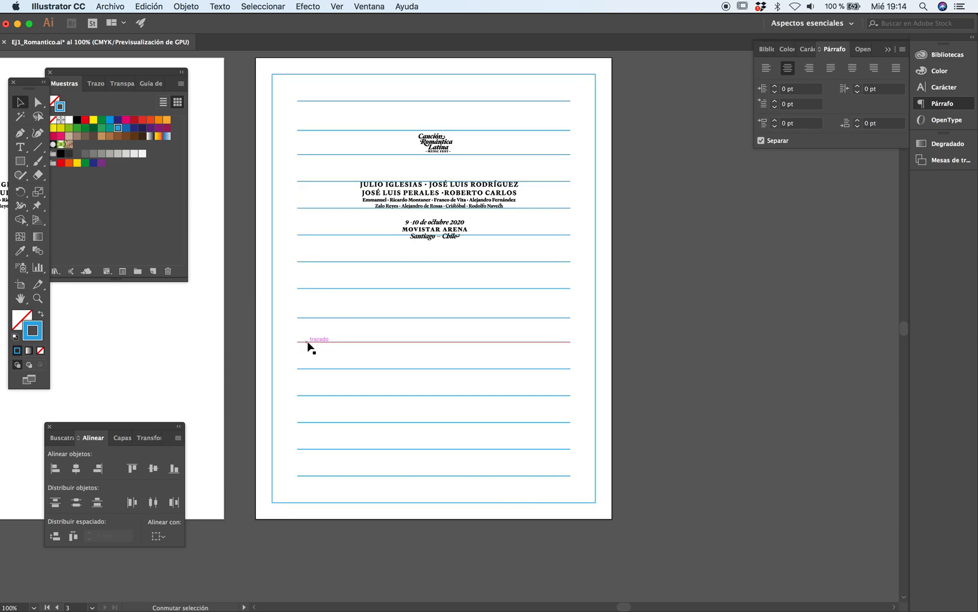
key(Tab)
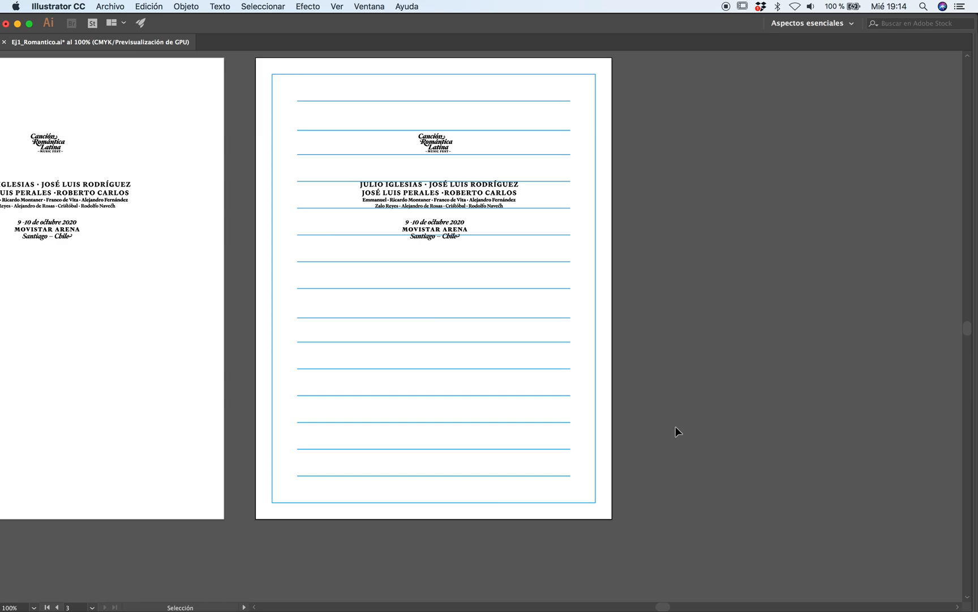
key(Tab)
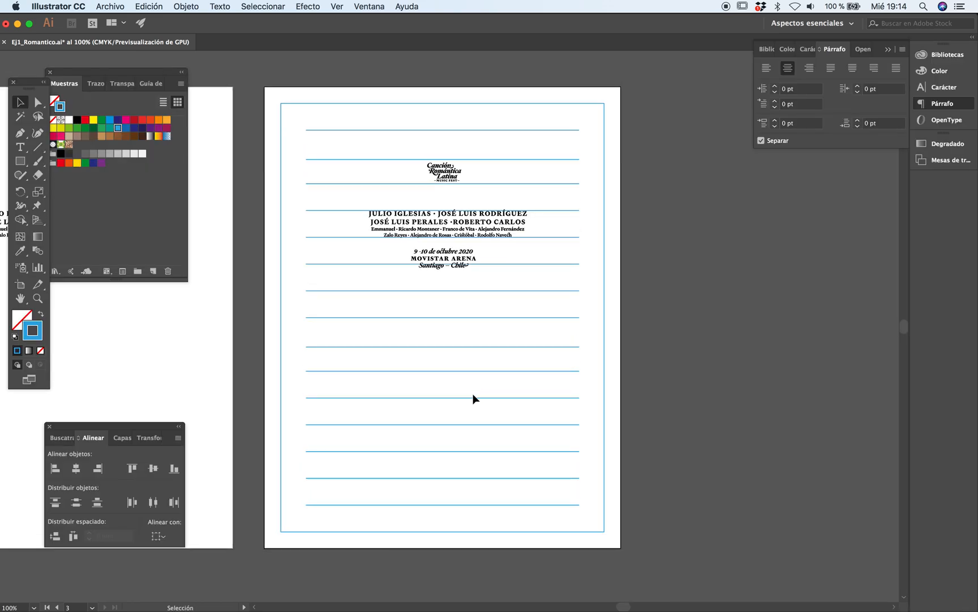
key(z)
drag(587, 408, 590, 389)
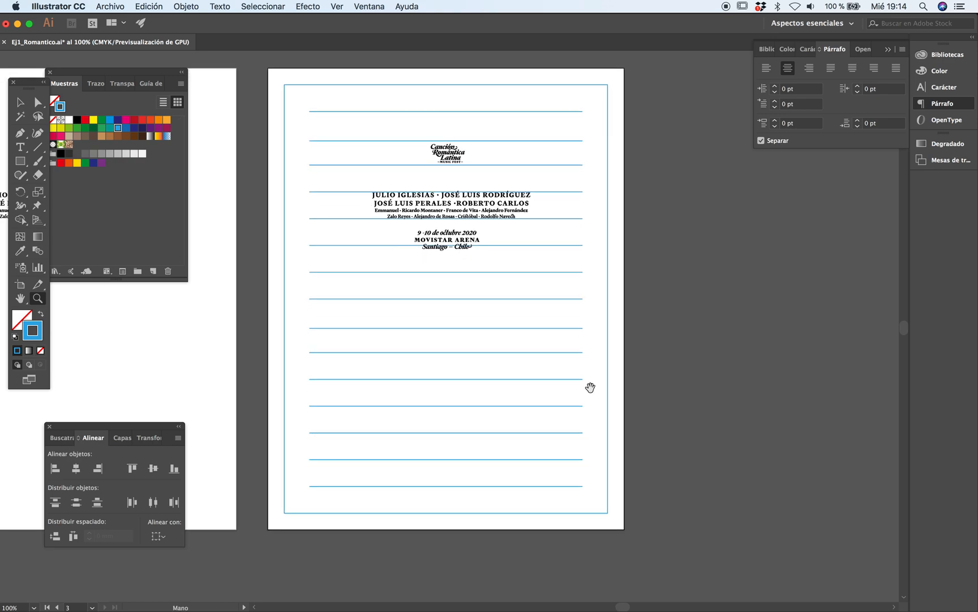
drag(666, 376, 652, 373)
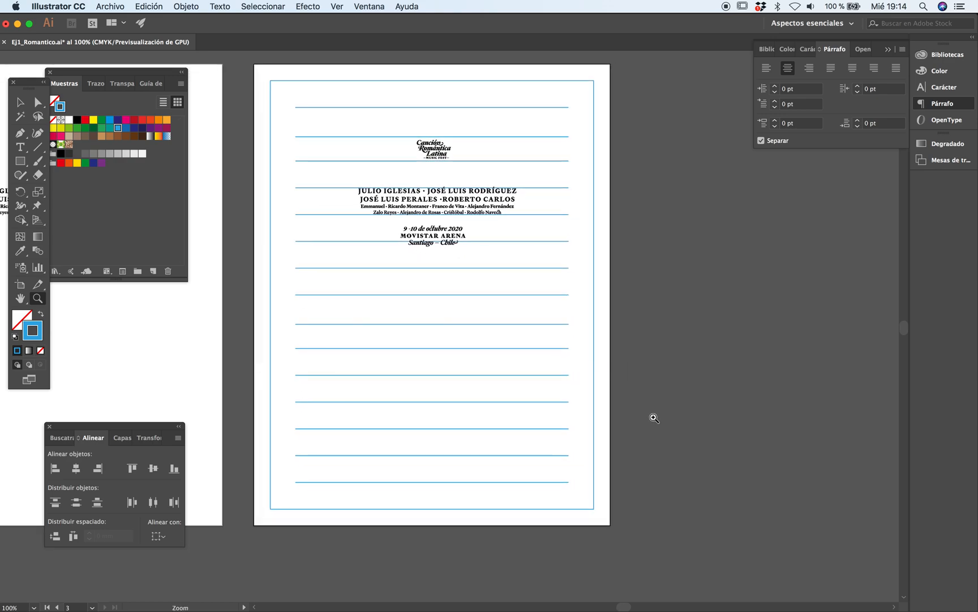
drag(625, 413, 635, 400)
key(v)
click(365, 279)
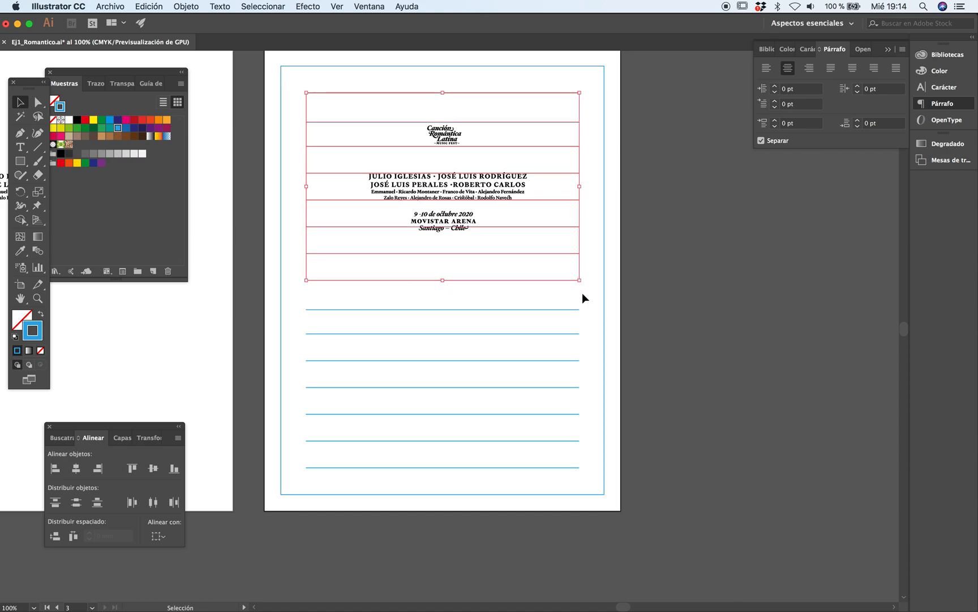
click(720, 335)
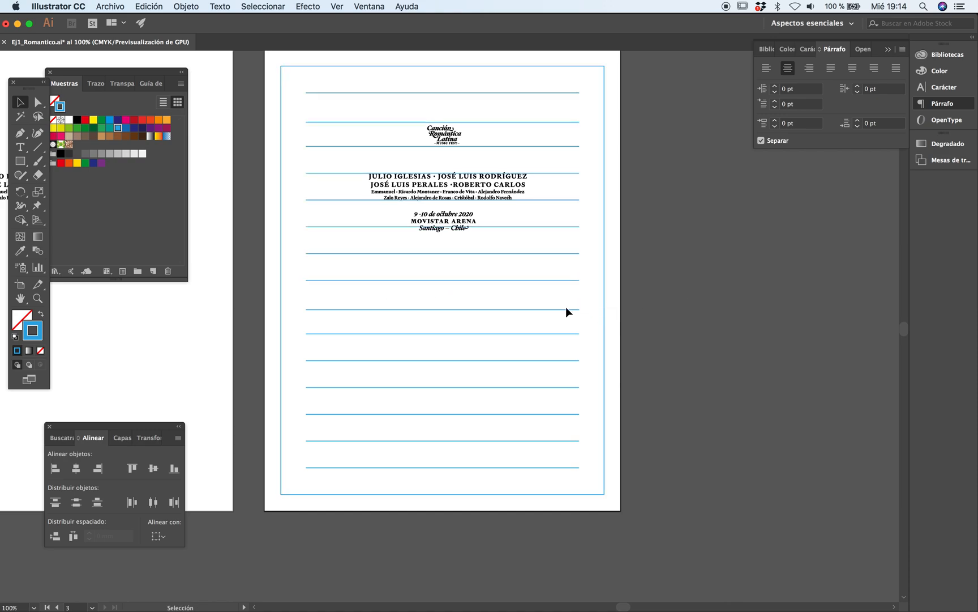
Step: Extend the centre horizontal line on both sides so it spans the full width of the blue frame
click(572, 279)
drag(580, 280, 605, 280)
click(696, 367)
key(super+minus)
mouse_move(485, 339)
mouse_down()
mouse_move(544, 349)
mouse_move(501, 353)
mouse_move(470, 337)
mouse_up()
key(Tab)
key(Tab)
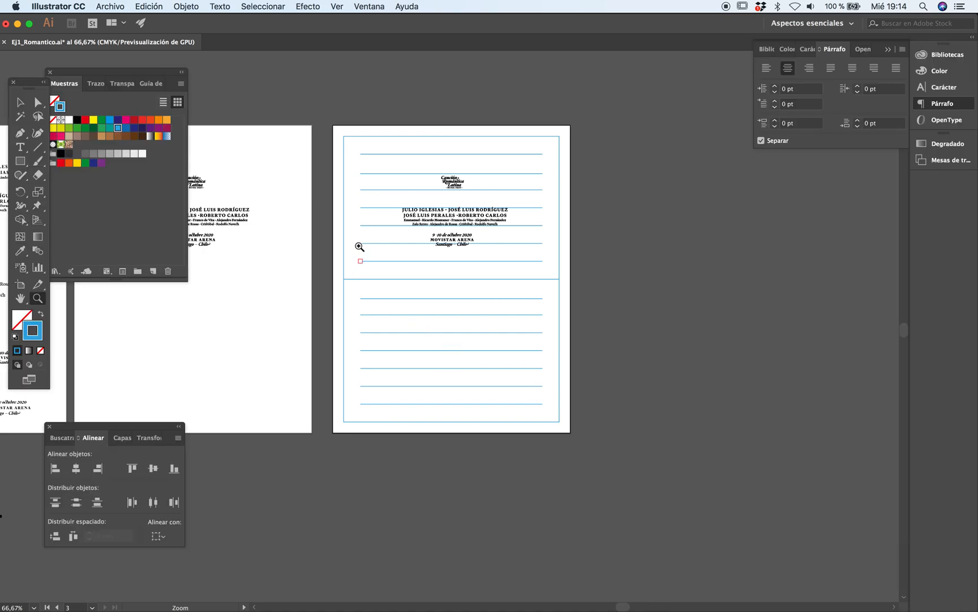
Step: Select the blue frame with all its horizontal lines and lock their layer, Capa 2
drag(337, 129, 376, 443)
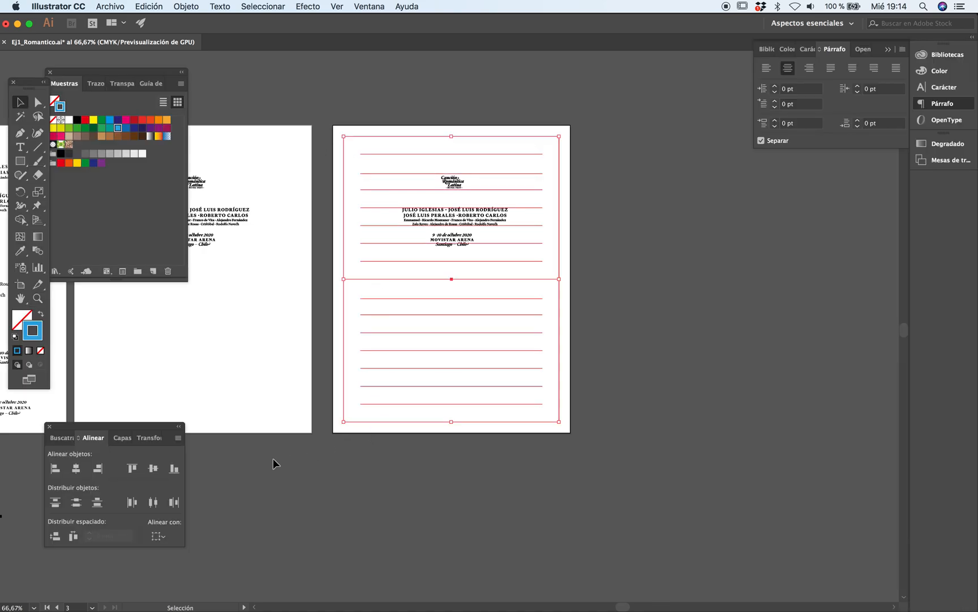
click(117, 437)
click(65, 469)
key(Tab)
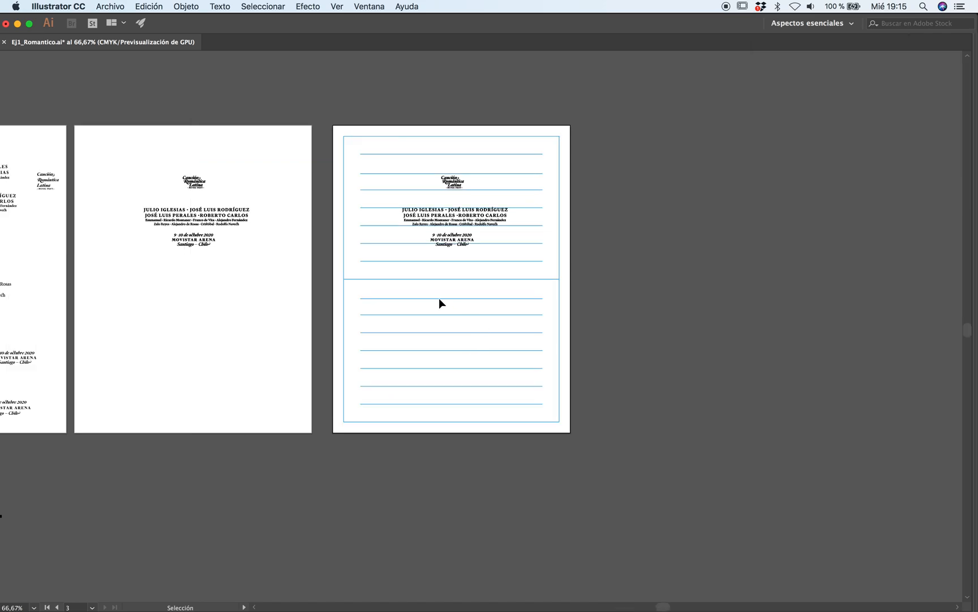
Step: Move the artist line-up and the date and venue text together from the upper half into the lower half of the frame
super+click(441, 299)
super+click(457, 302)
drag(529, 291, 478, 331)
super+click(486, 294)
drag(487, 272, 470, 310)
alt+super+click(473, 313)
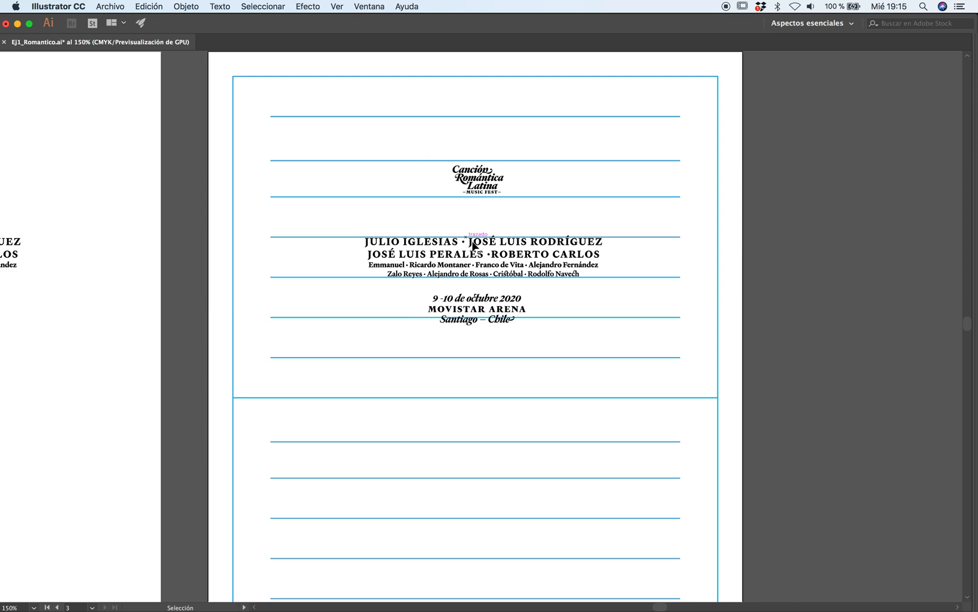
drag(337, 226, 607, 346)
scroll(504, 311, down, 4)
drag(482, 220, 487, 527)
scroll(520, 368, up, 4)
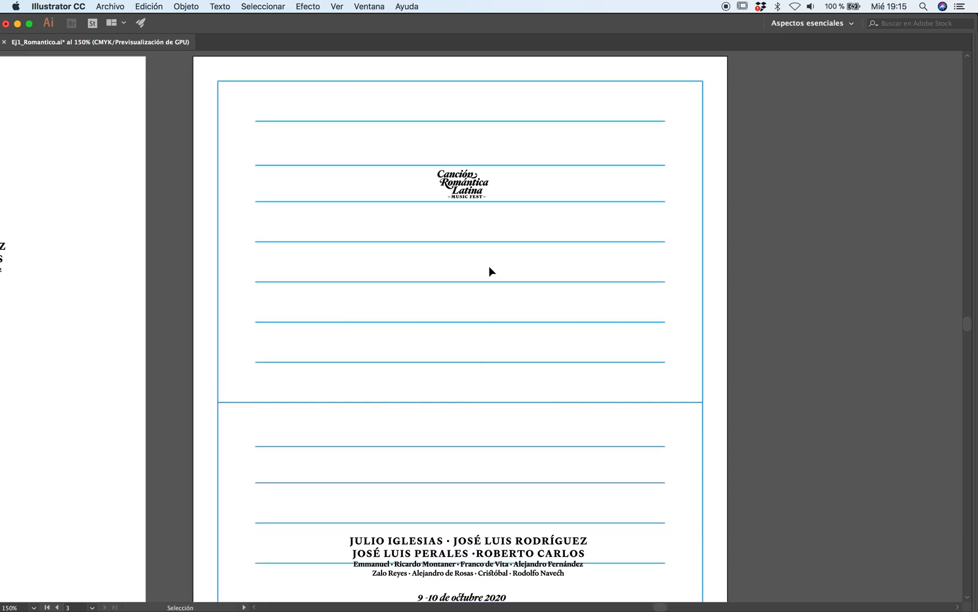
Step: Enlarge the “Canción Romántica Latina –MUSIC FEST–” logo to the width of the guide lines in the upper half
drag(510, 209, 516, 359)
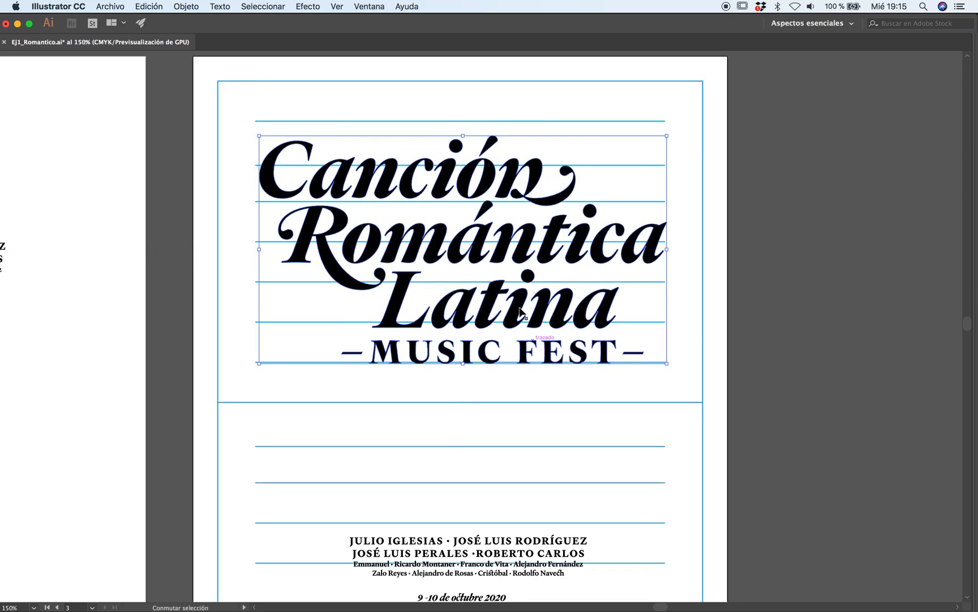
drag(463, 136, 464, 136)
click(741, 354)
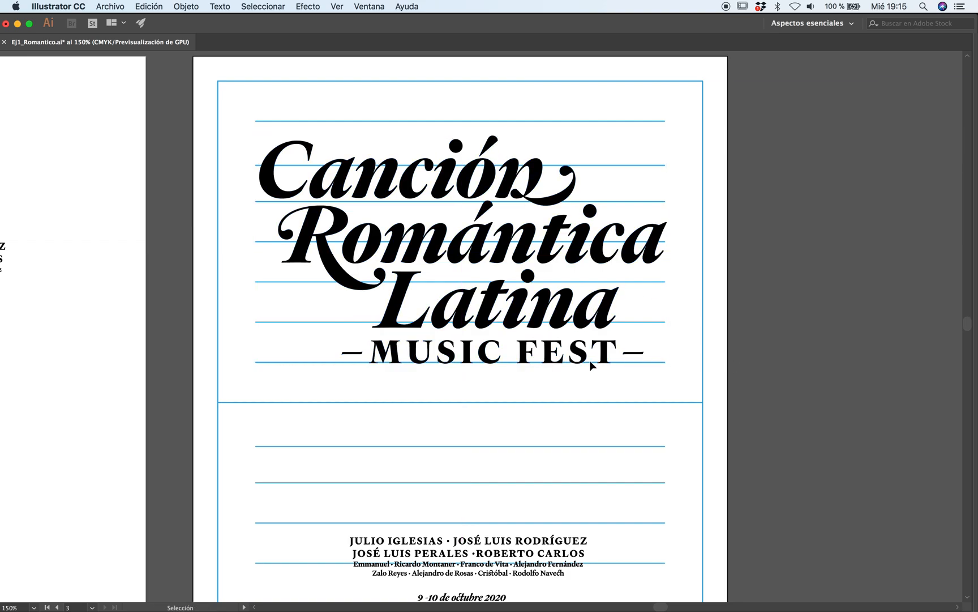
Step: Adjust the logo so the base of “MUSIC FEST” sits on the guide line just above the centre line
key(Tab)
alt+super+click(474, 372)
alt+super+click(474, 371)
drag(416, 359, 524, 353)
super+click(486, 322)
super+click(479, 310)
drag(477, 299, 537, 308)
click(525, 317)
click(525, 340)
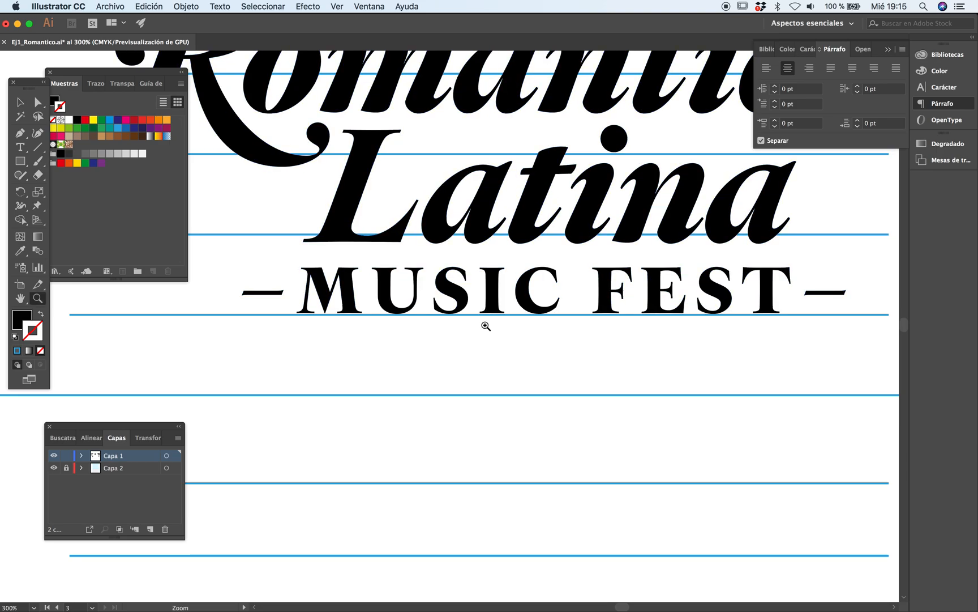
super+click(488, 325)
super+click(488, 322)
drag(388, 295, 395, 293)
click(417, 340)
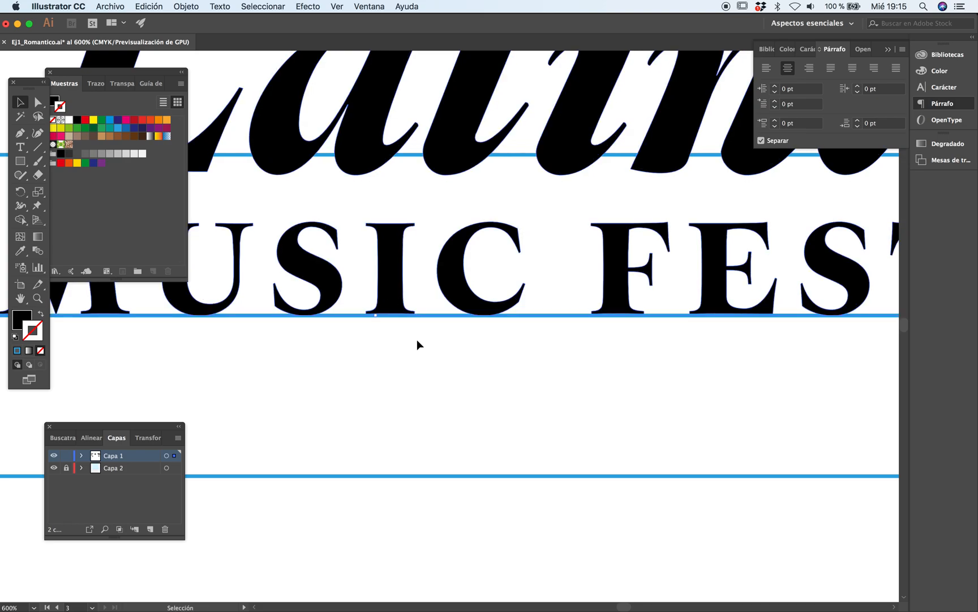
Step: Centre the logo horizontally on the artboard and deselect it
click(89, 437)
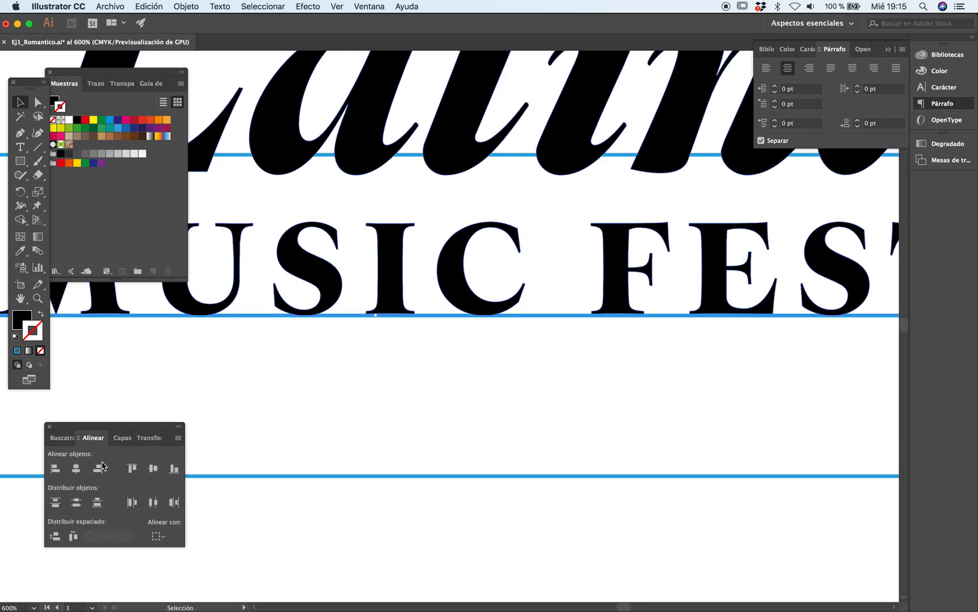
click(159, 535)
click(176, 577)
click(76, 471)
key(super+shift+a)
key(Tab)
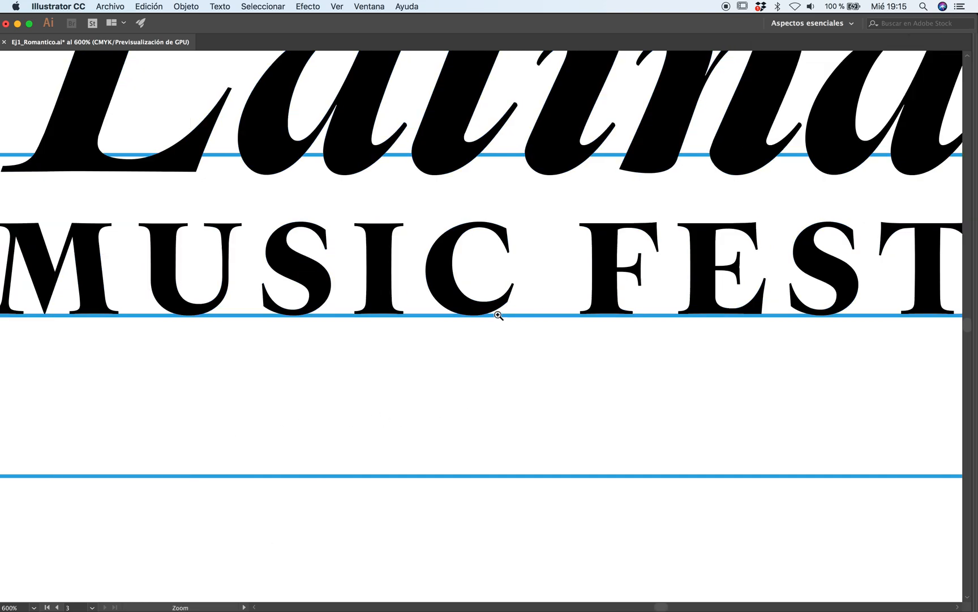
Step: Move the artist line-up block up so its top meets the first guide line below the centre line
alt+super+click(499, 312)
alt+super+click(499, 310)
alt+super+click(500, 310)
alt+super+click(499, 309)
alt+super+click(500, 309)
drag(423, 414, 525, 337)
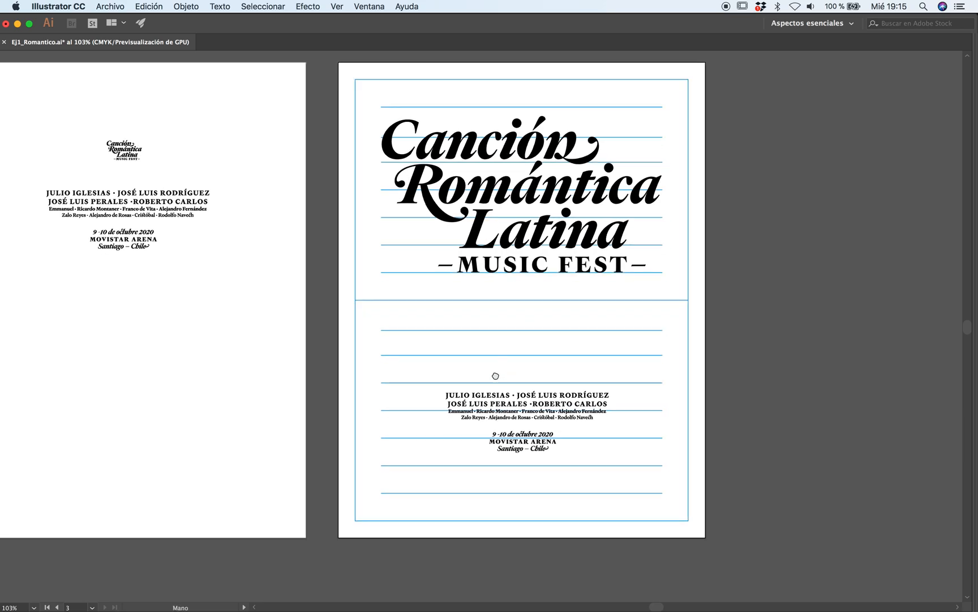
click(494, 378)
click(506, 386)
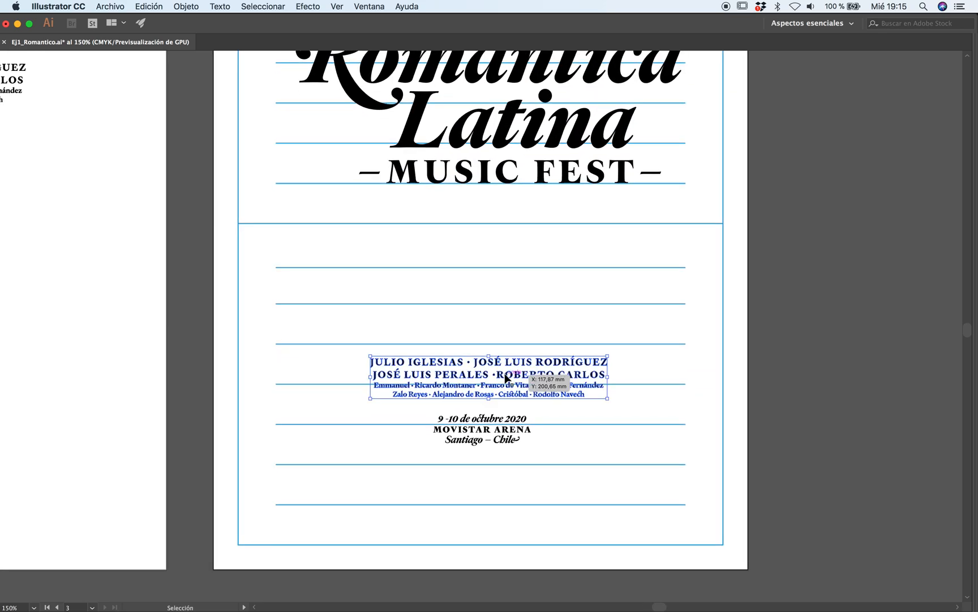
drag(506, 385, 502, 296)
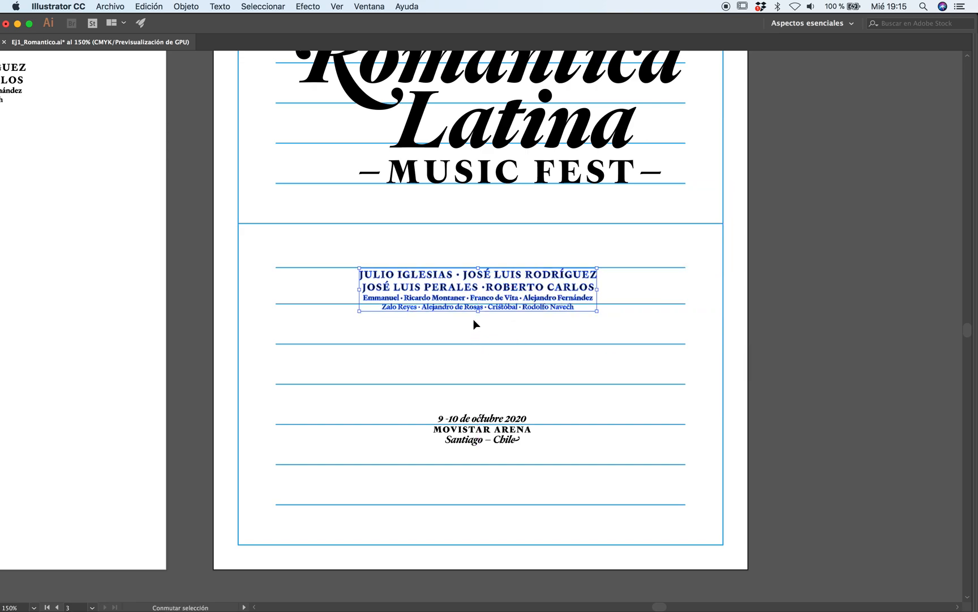
Step: Move the festival title down until MUSIC FEST rests on the page's middle dividing line and enlarge it slightly
click(493, 214)
scroll(487, 226, up, 3)
drag(484, 238, 484, 274)
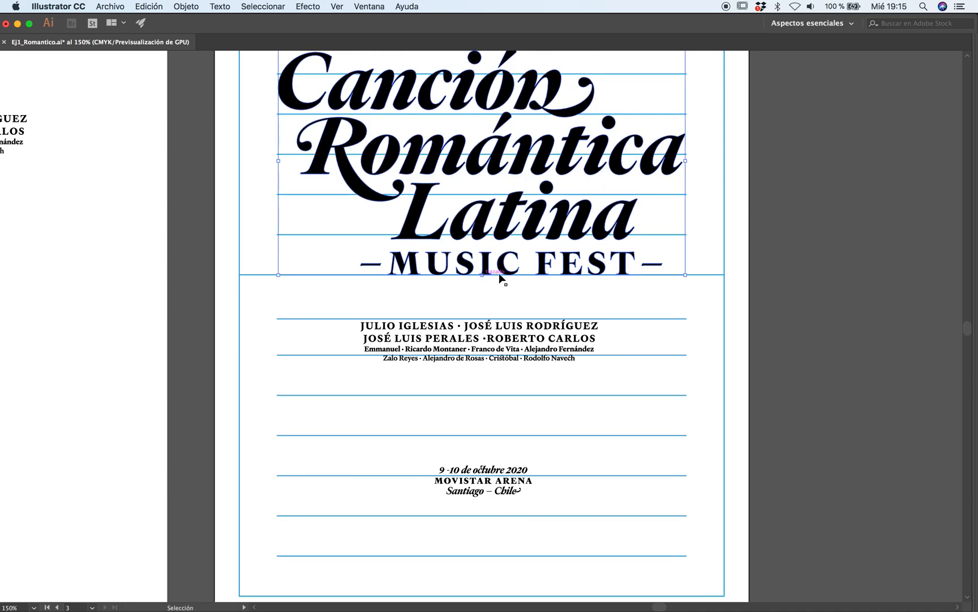
scroll(487, 238, up, 4)
drag(487, 145, 487, 136)
click(623, 422)
drag(552, 434, 552, 255)
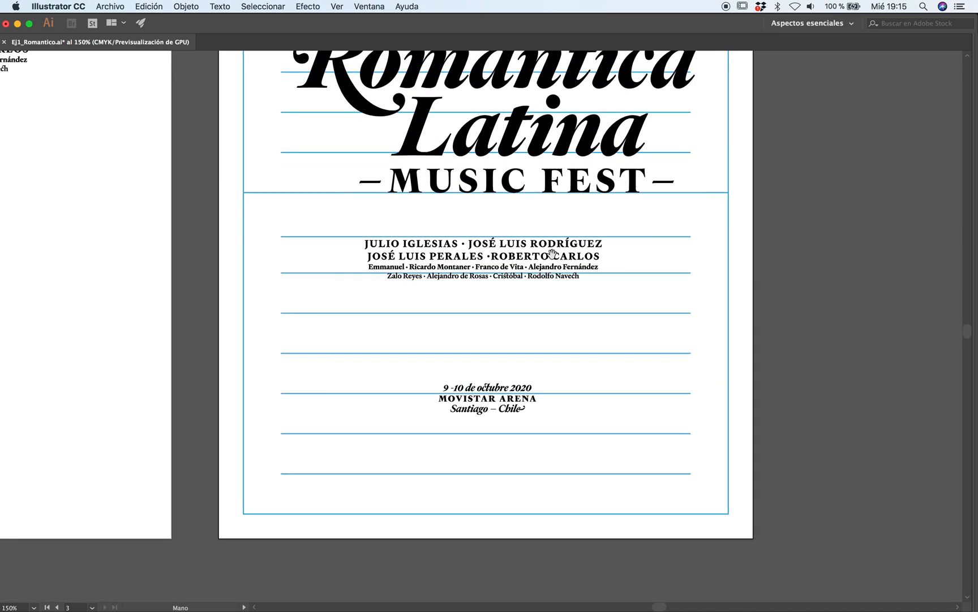
Step: Enlarge the artist list below the title to slightly wider than the inner guide lines and nudge it right
drag(483, 274, 490, 313)
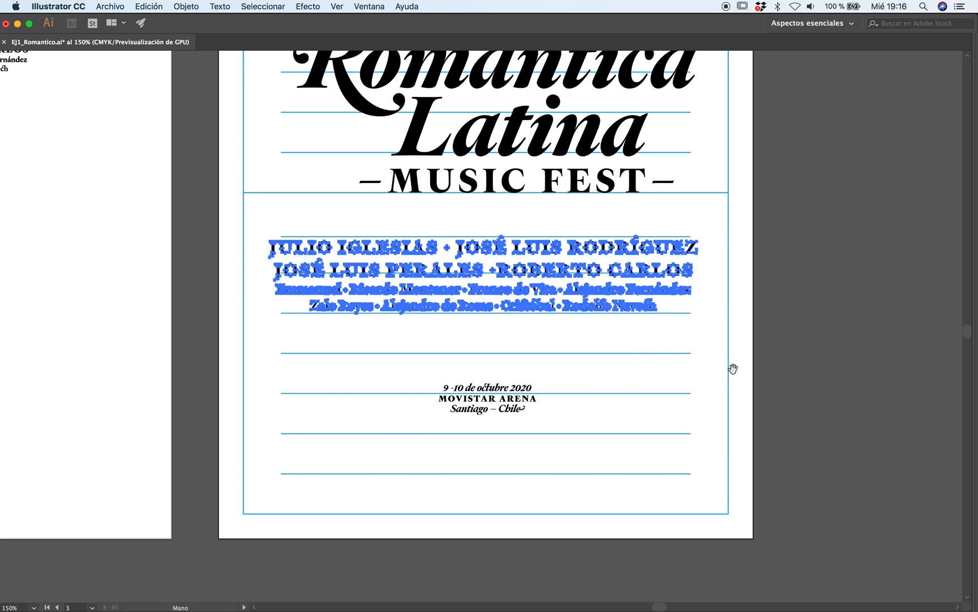
scroll(731, 372, right, 1)
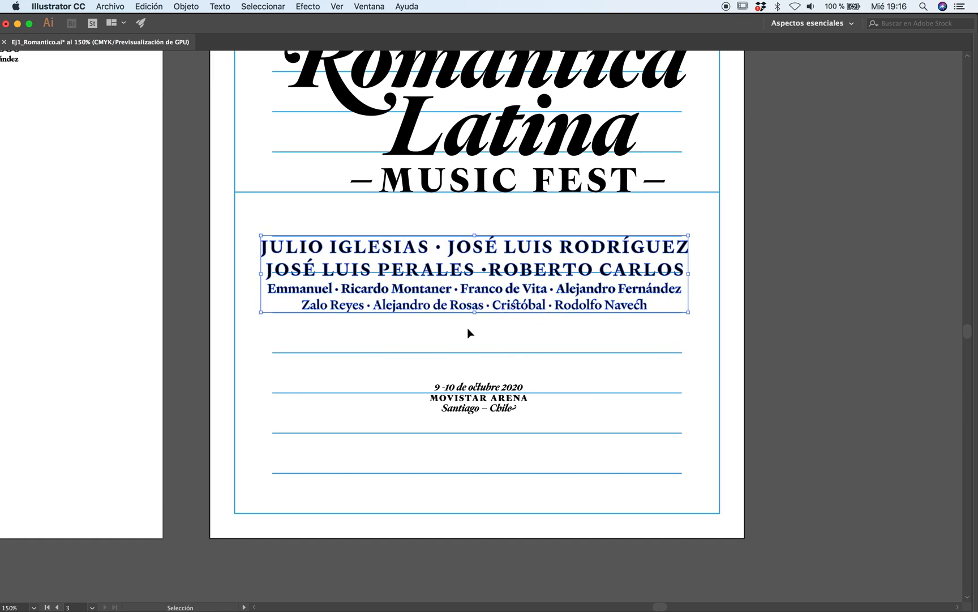
drag(475, 312, 474, 321)
click(480, 347)
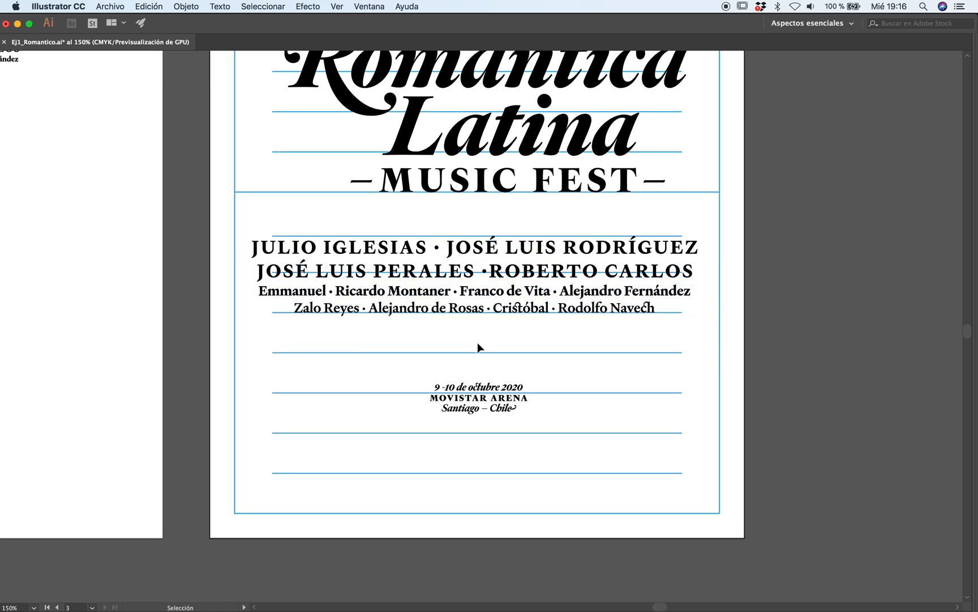
click(496, 337)
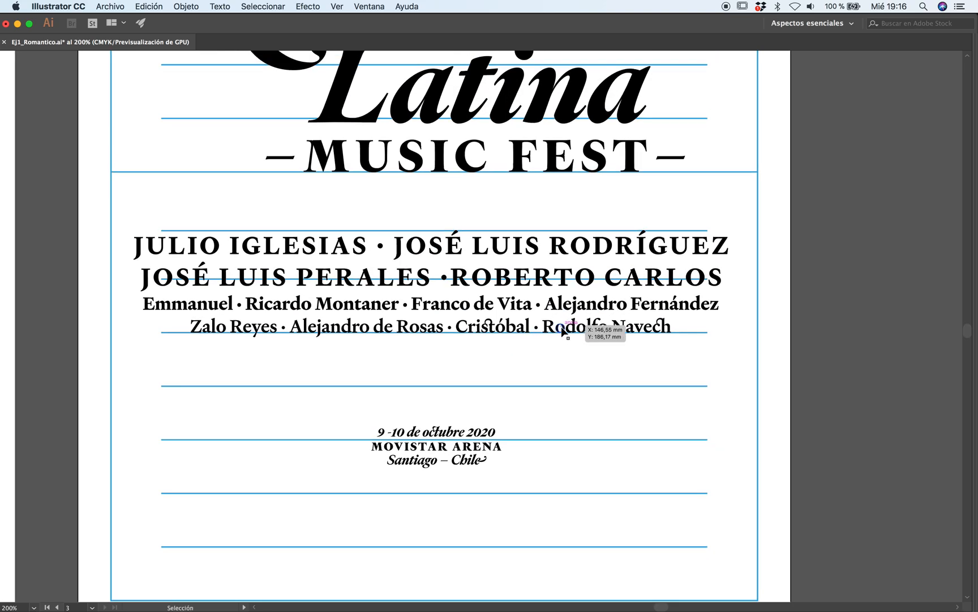
drag(560, 333, 566, 334)
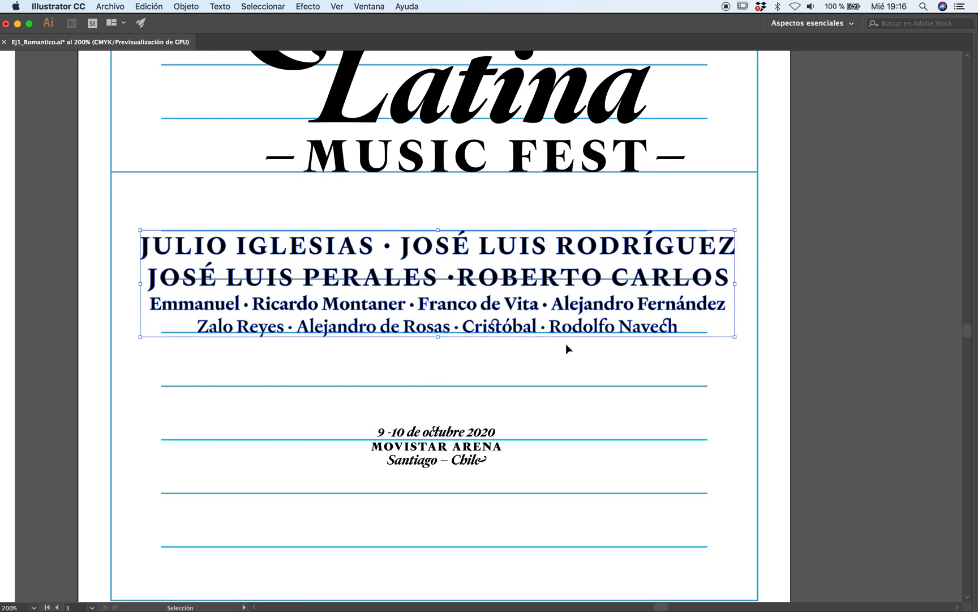
click(543, 367)
Step: Move the artist list down one guide line so the accents of its first line touch the second guide below the divider
alt+super+click(444, 348)
alt+super+click(457, 355)
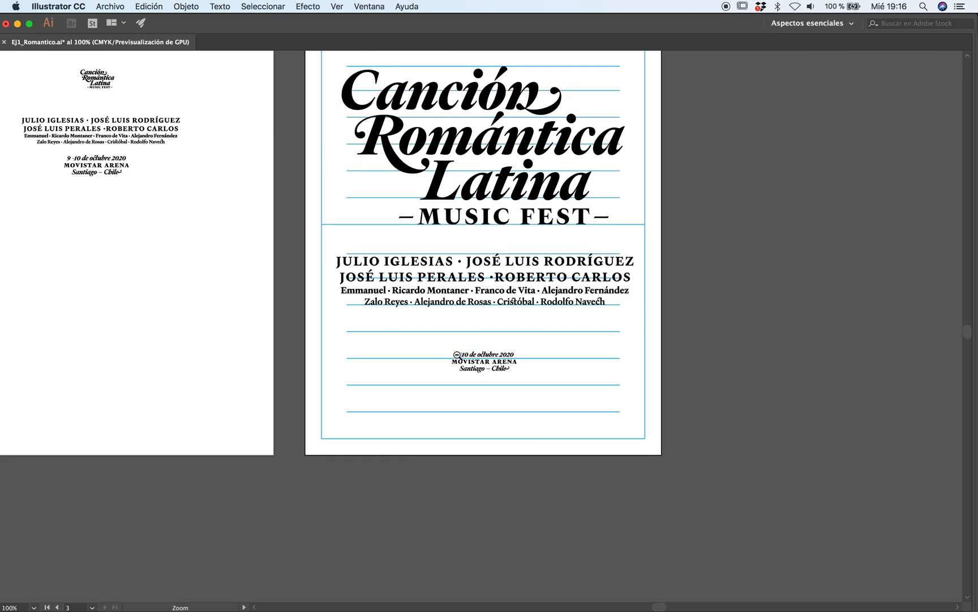
drag(492, 354, 485, 308)
super+click(481, 294)
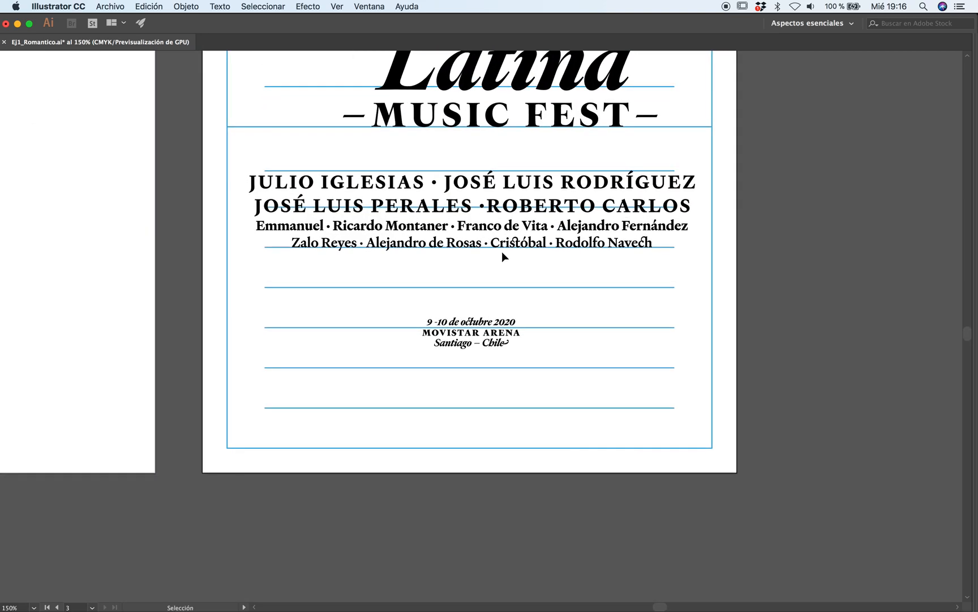
drag(505, 245, 504, 282)
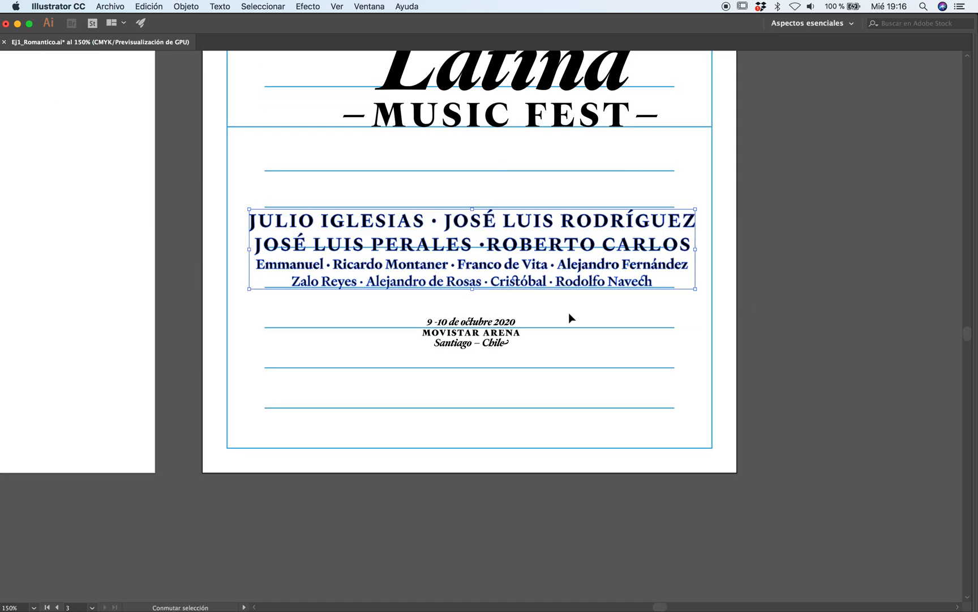
super+click(460, 297)
super+click(466, 303)
super+click(467, 304)
super+click(467, 304)
drag(487, 367, 487, 333)
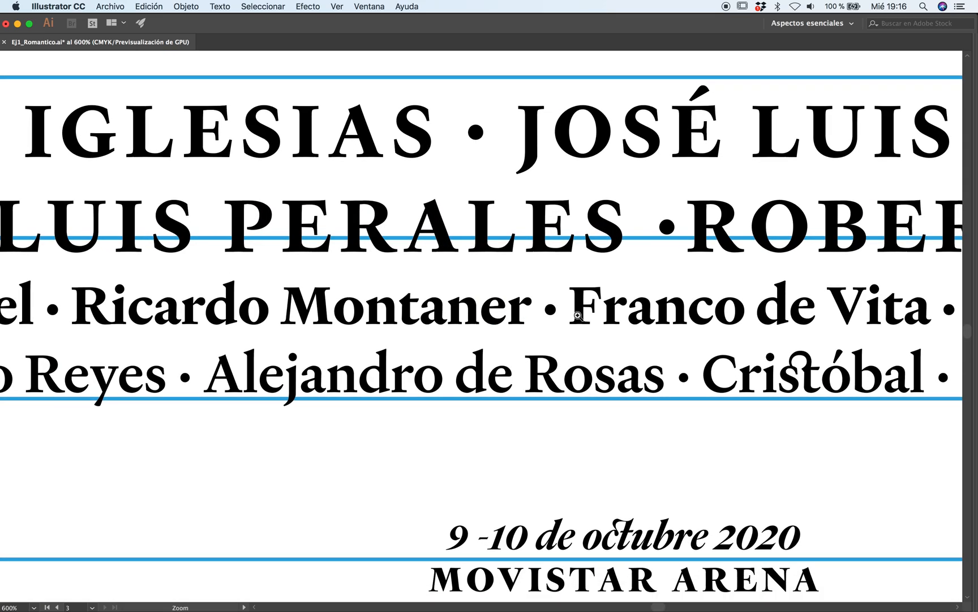
drag(690, 154, 690, 150)
click(620, 424)
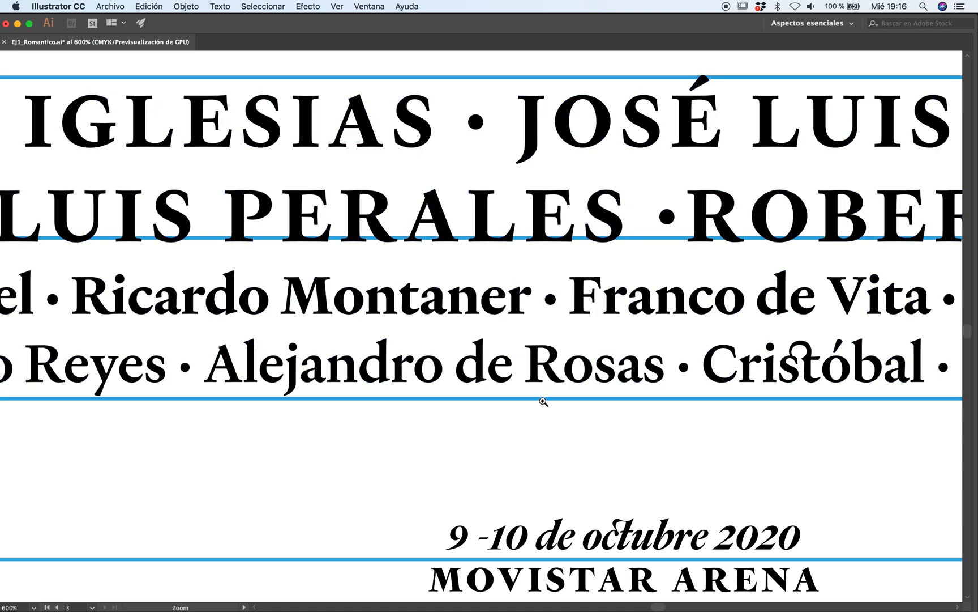
Step: Move the date and venue block down so that its last line sits just above the lowest guide line
alt+super+click(498, 350)
alt+super+click(501, 344)
alt+super+click(503, 343)
click(508, 309)
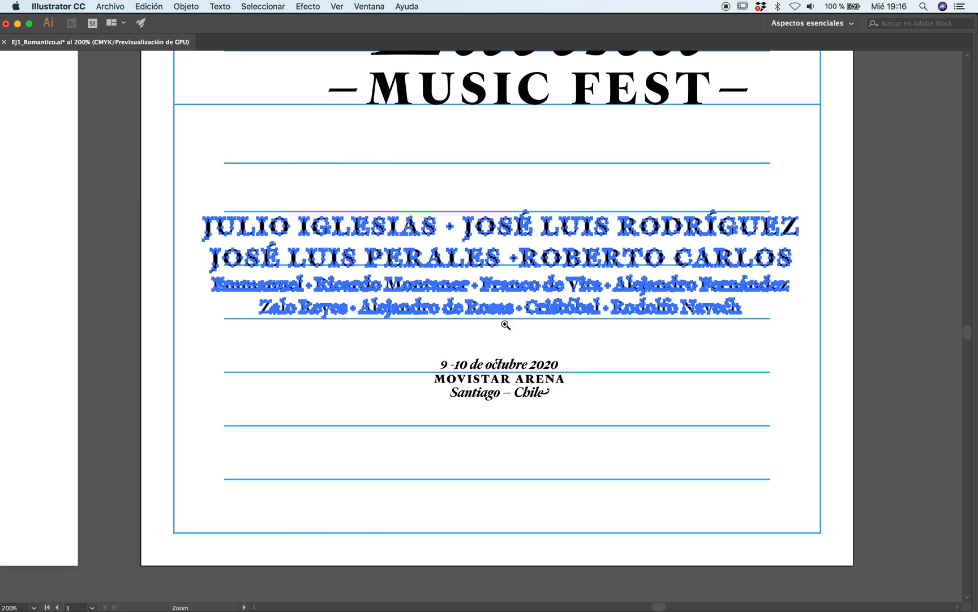
alt+super+click(498, 336)
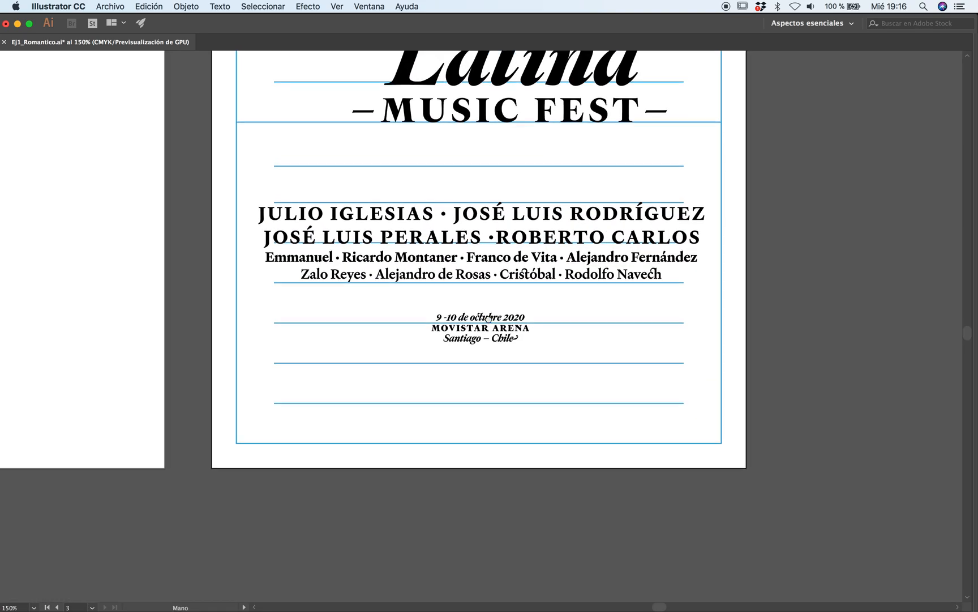
drag(501, 330, 515, 385)
Step: Enlarge the date and venue block to span the three lowest guide lines, with its top touching the upper one
super+click(454, 410)
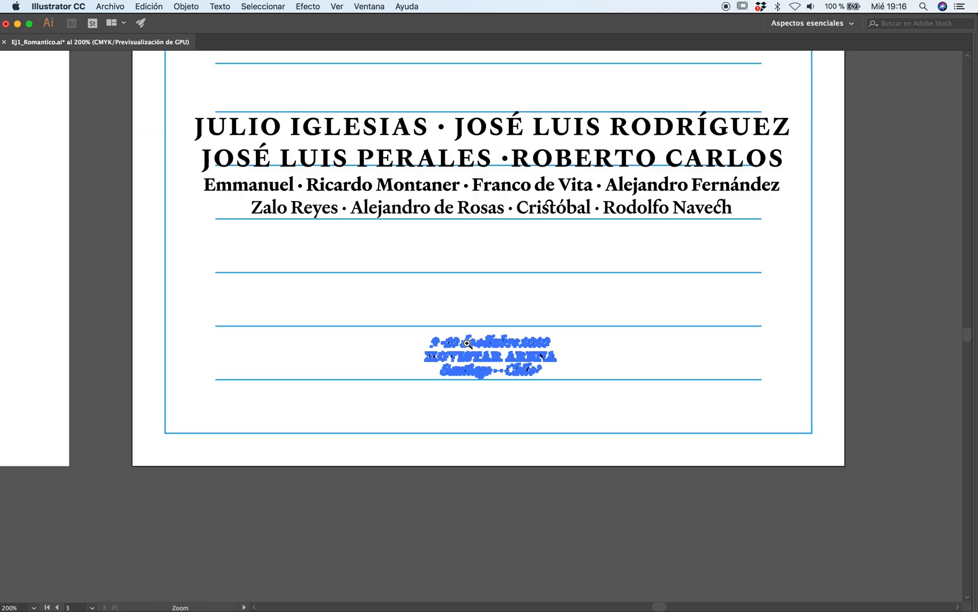
super+click(454, 410)
super+click(454, 410)
drag(527, 260, 548, 209)
drag(505, 375, 505, 338)
drag(534, 181, 537, 132)
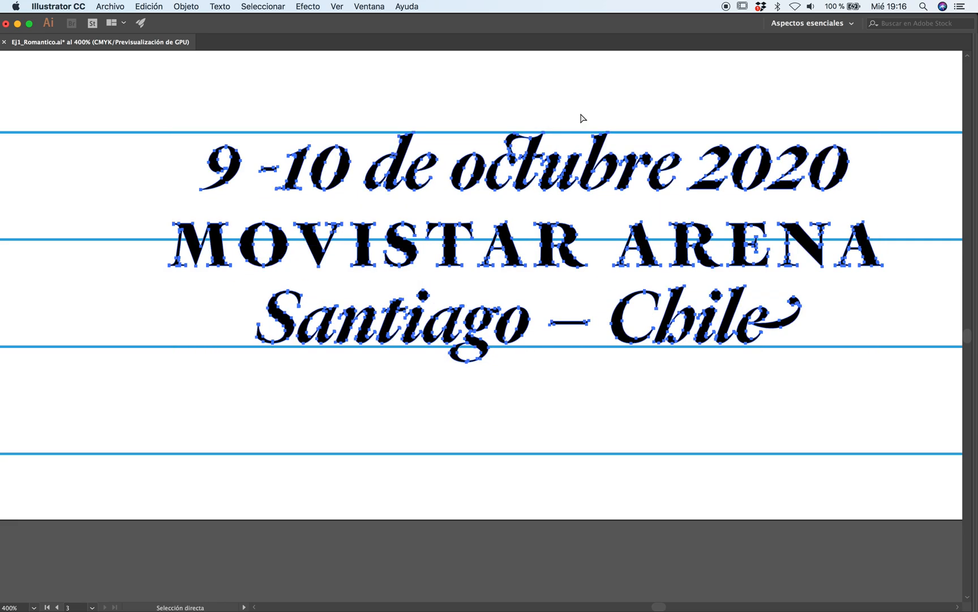
Step: Move the artist list up to balance the space between the title and the date block
alt+super+click(489, 286)
alt+click(489, 286)
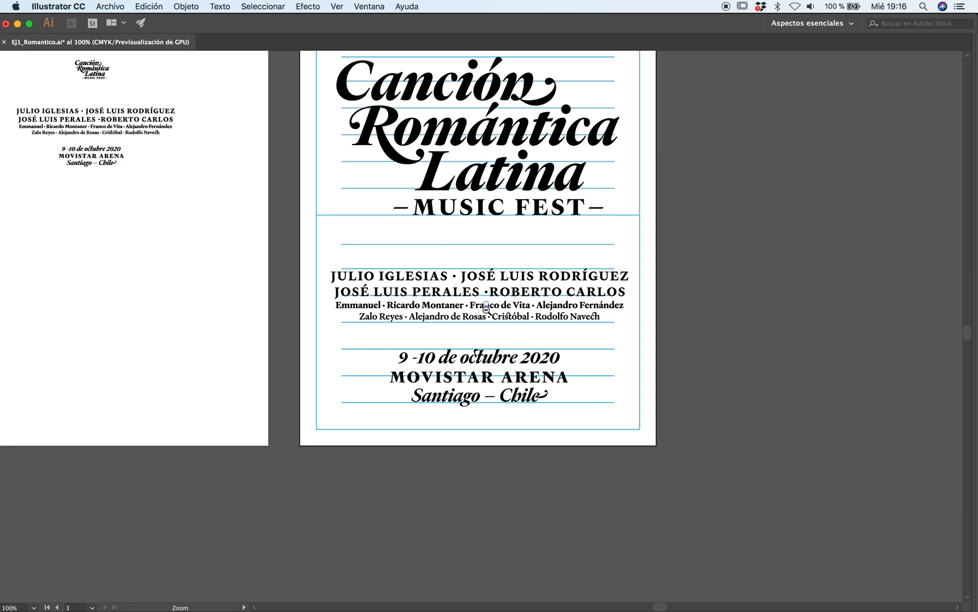
alt+click(489, 307)
super+click(494, 319)
drag(515, 318, 522, 292)
super+click(763, 365)
Step: Hide the guide-line layer Capa 2
alt+click(429, 319)
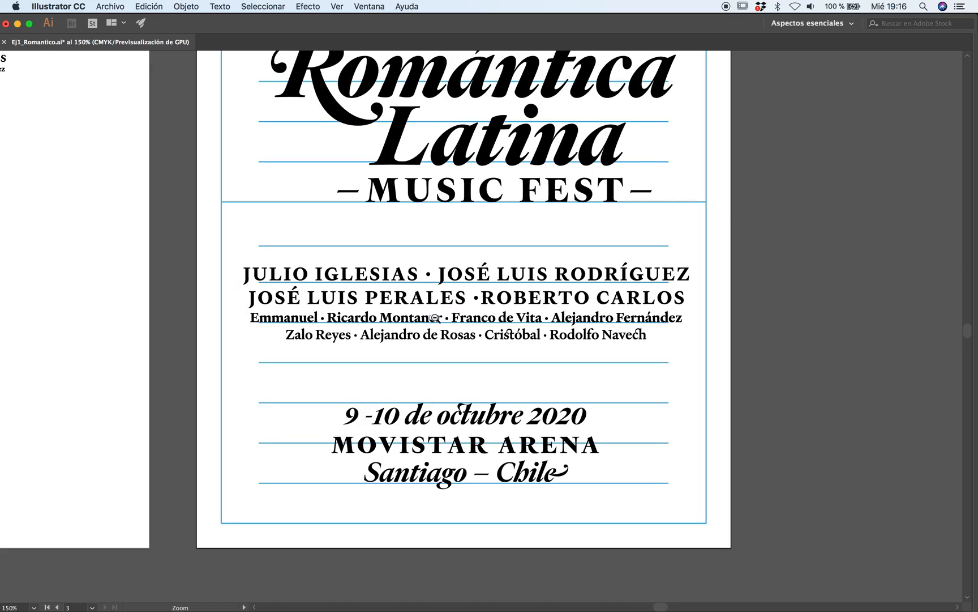
alt+click(435, 318)
alt+click(477, 352)
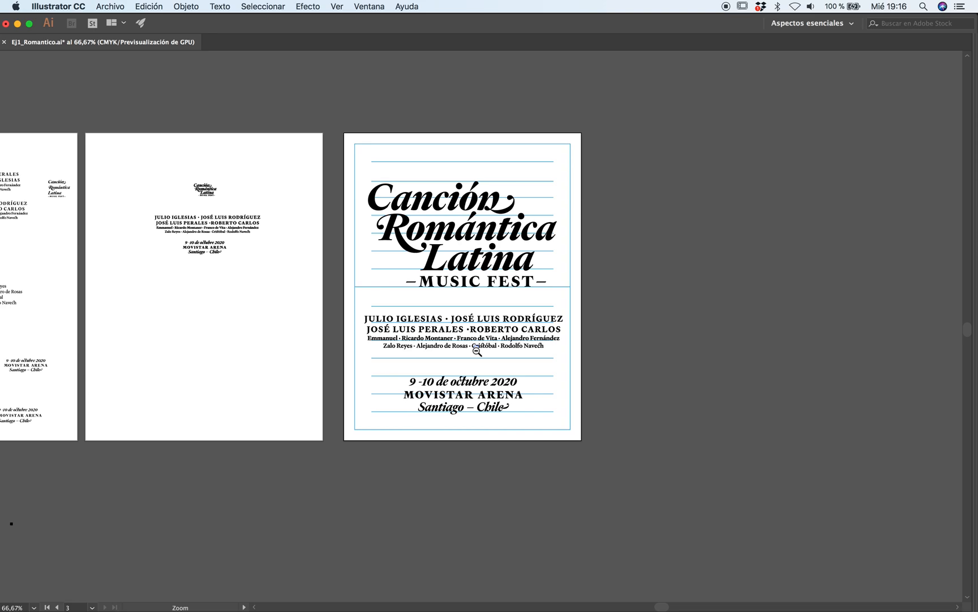
key(Tab)
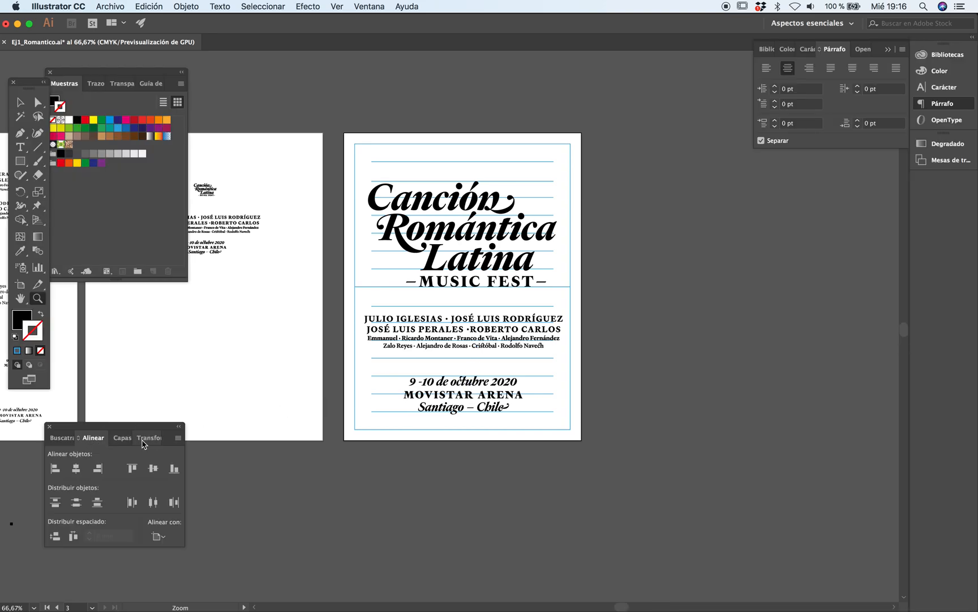
click(122, 438)
click(53, 468)
key(Tab)
Step: Center the title, artist list and date block horizontally
click(451, 312)
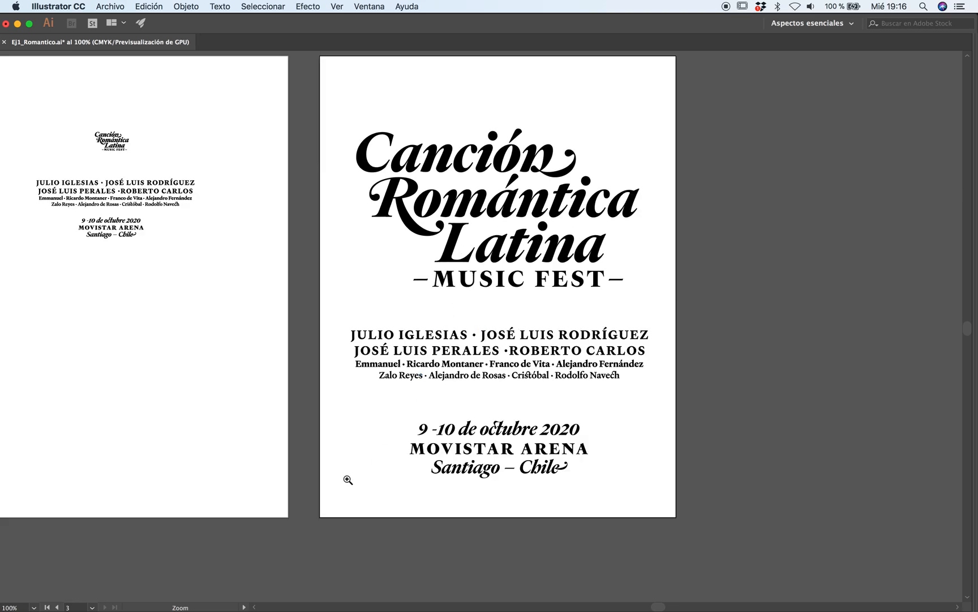
drag(564, 431, 559, 421)
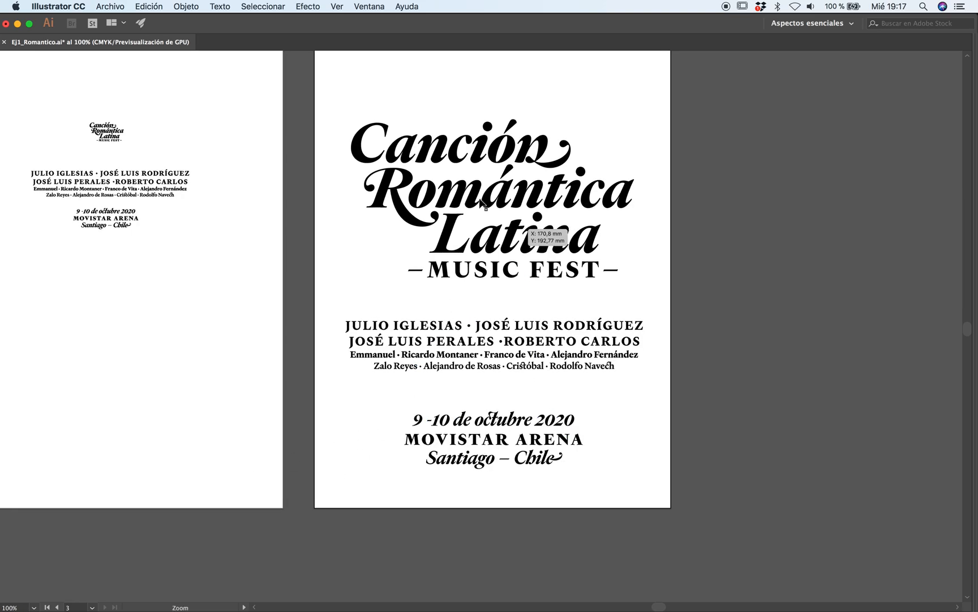
click(487, 471)
key(Tab)
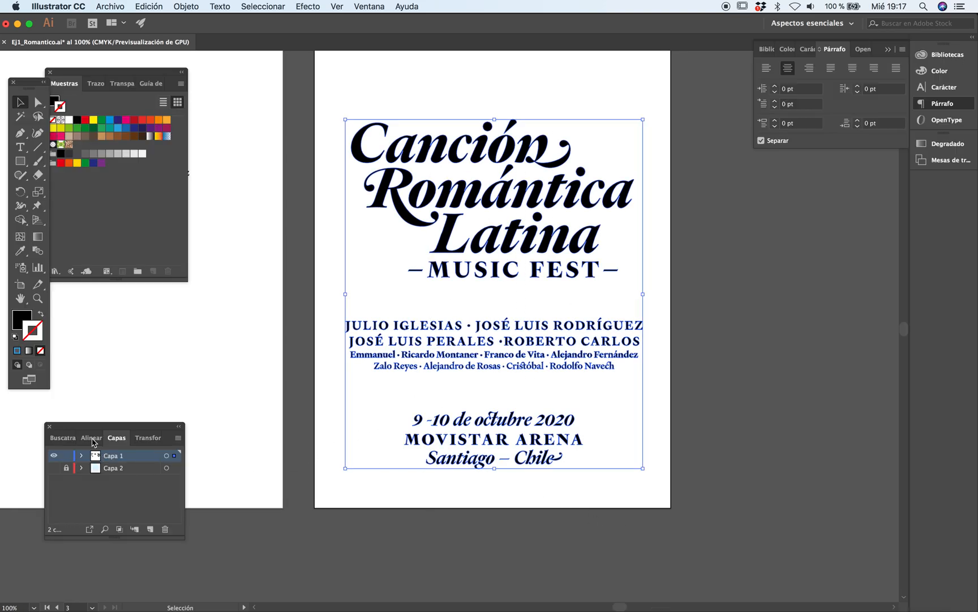
click(91, 439)
click(77, 469)
super+click(762, 442)
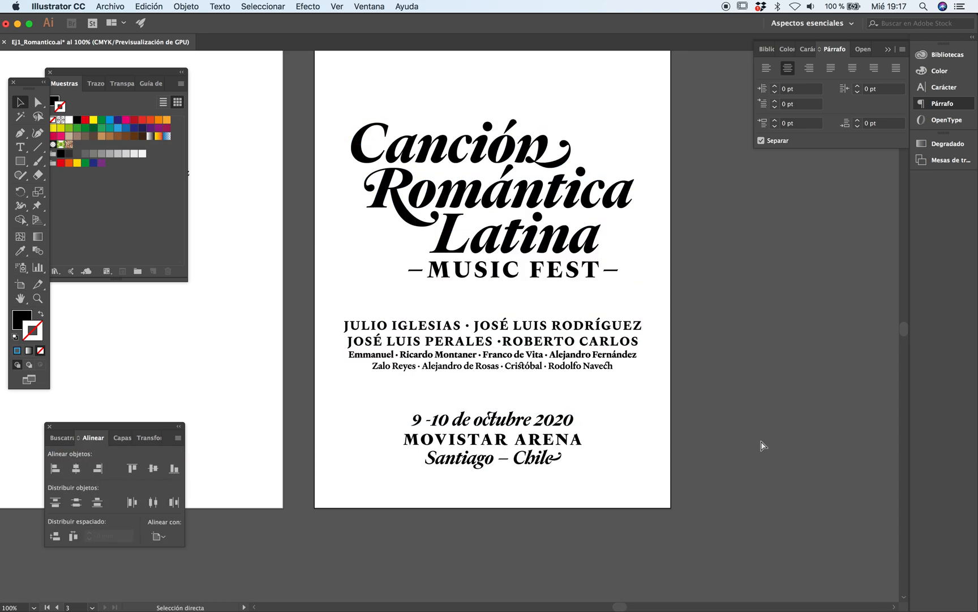
Step: Check the poster without its guides and save the file
key(Tab)
key(z)
alt+click(503, 356)
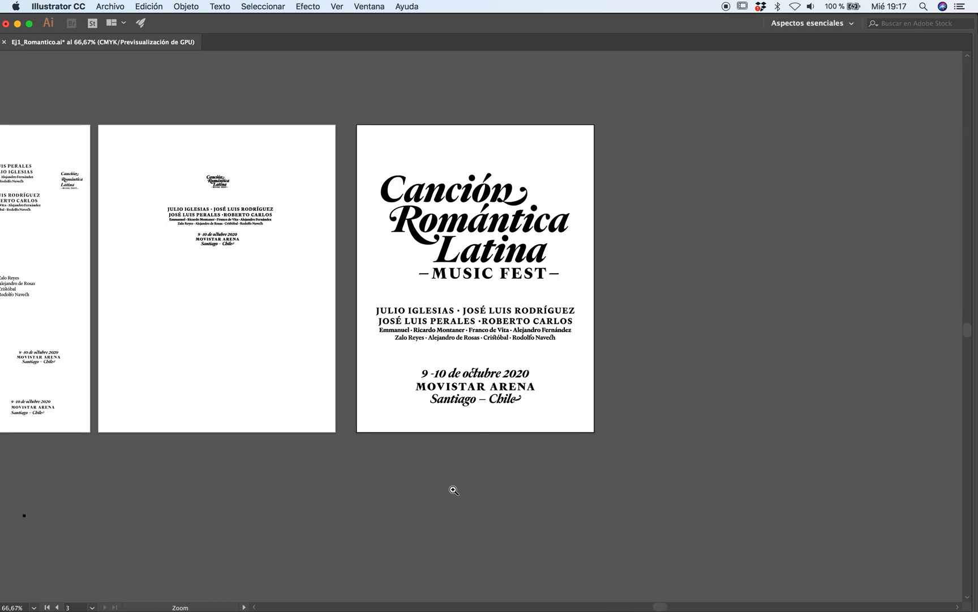
click(474, 304)
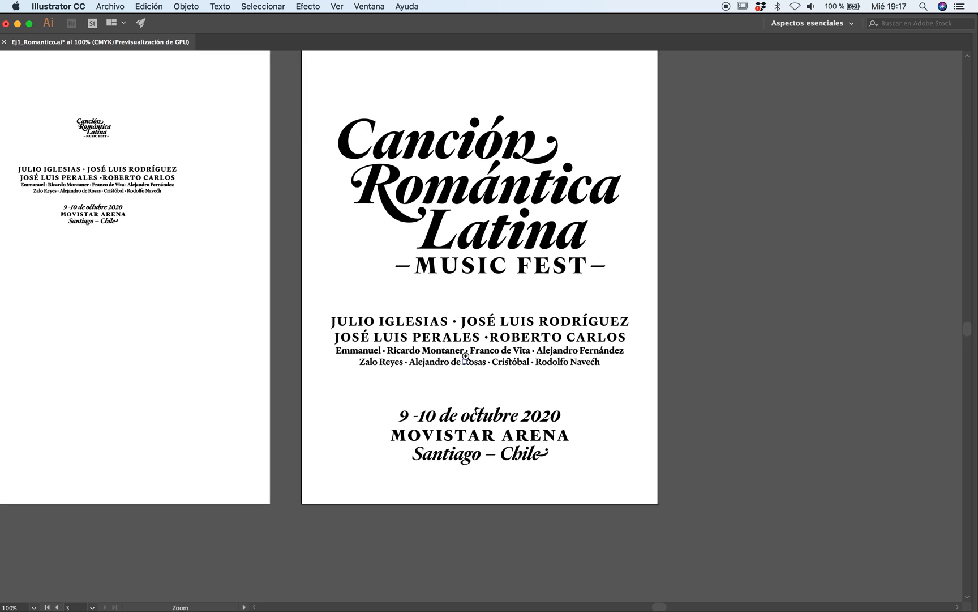
alt+click(459, 372)
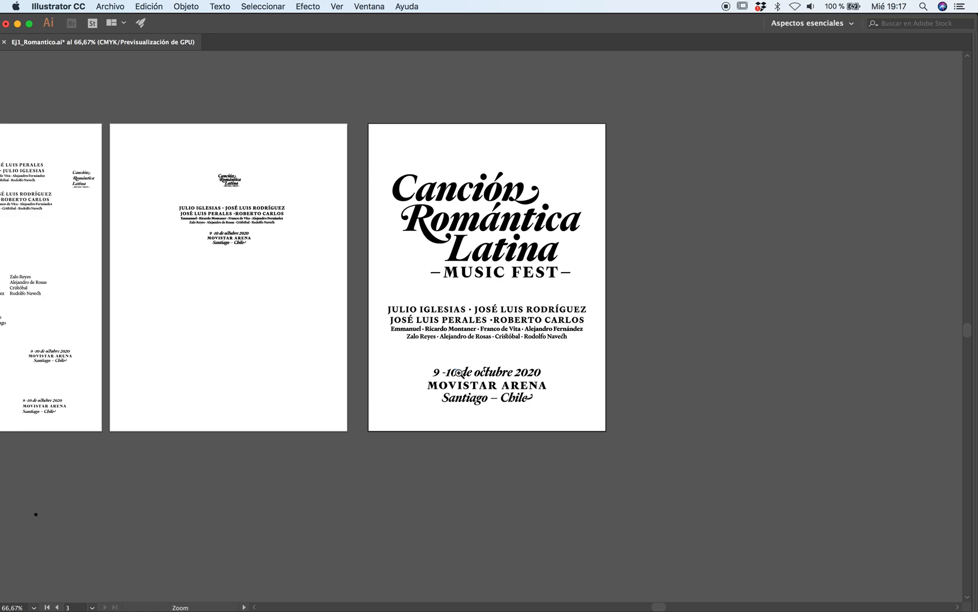
key(Tab)
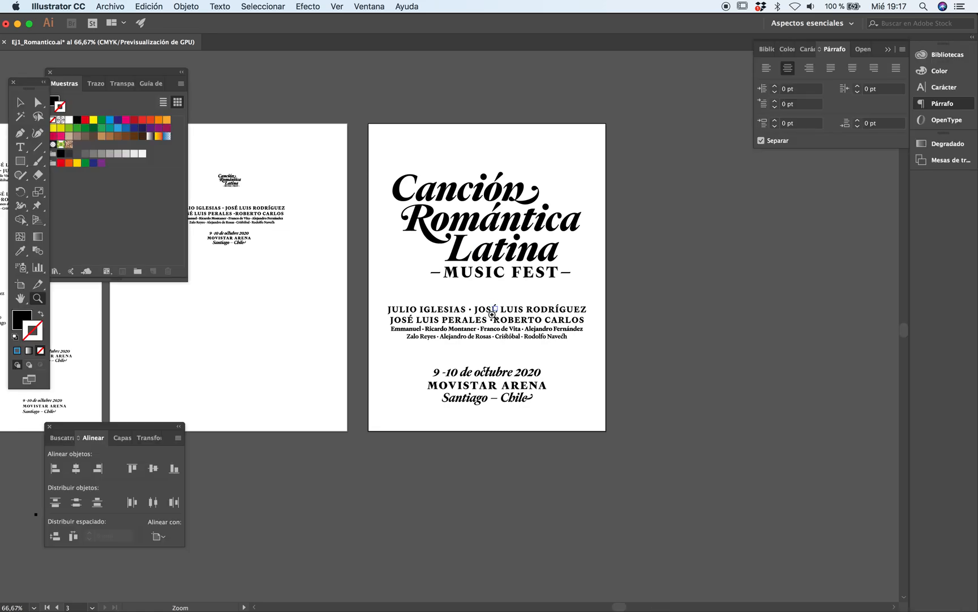
click(490, 333)
key(cmd+s)
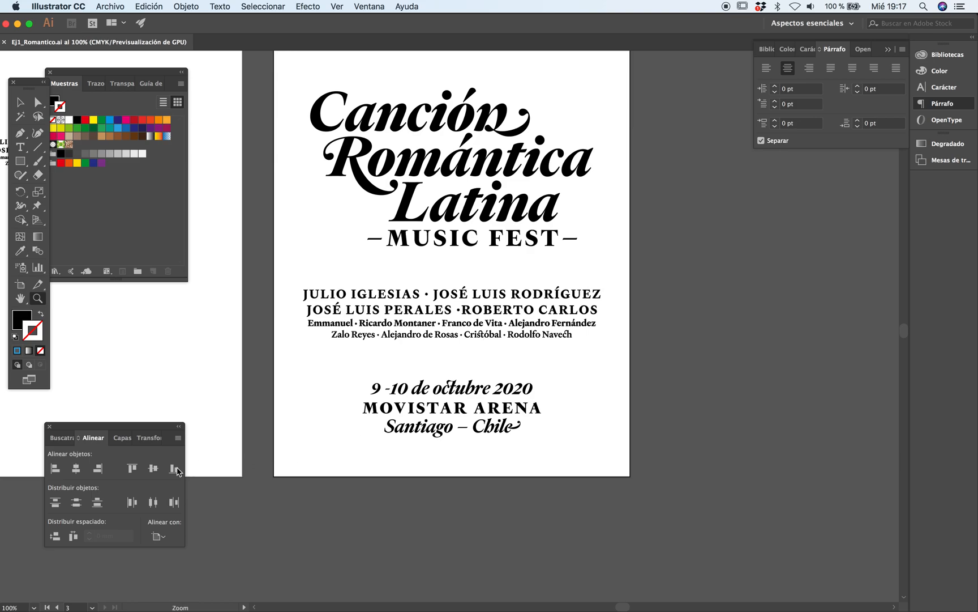
Step: Show the Capa 2 layer again and slightly enlarge the date block until its last baseline rests on the lowest guide line
click(117, 438)
click(54, 467)
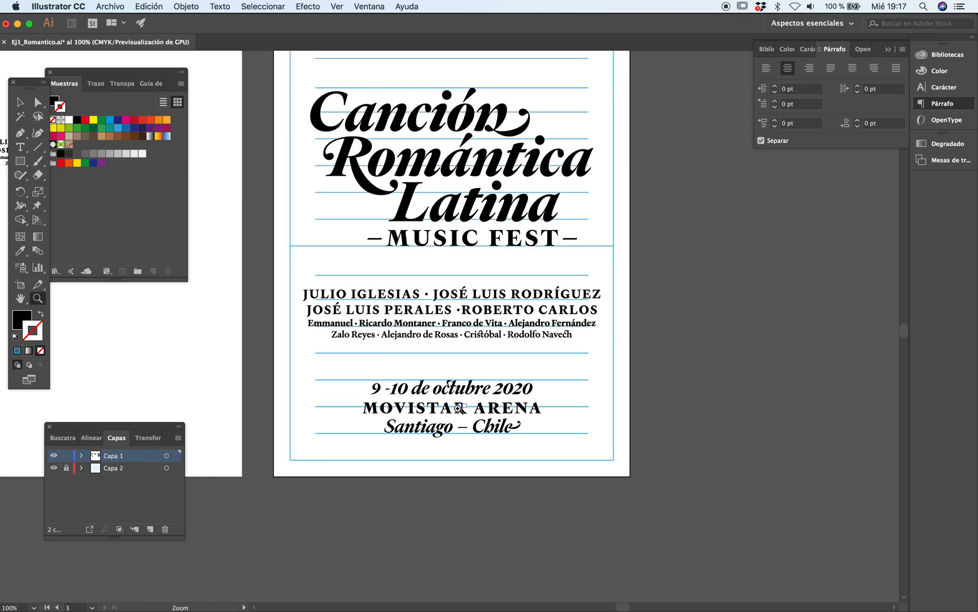
double_click(451, 408)
double_click(475, 279)
key(Tab)
key(space)
drag(386, 347, 467, 294)
click(484, 322)
drag(501, 337, 502, 343)
click(510, 371)
Step: Examine the spacing of the title, artist list and date block against the guides, on the whole page and its lower half
alt+super+click(503, 333)
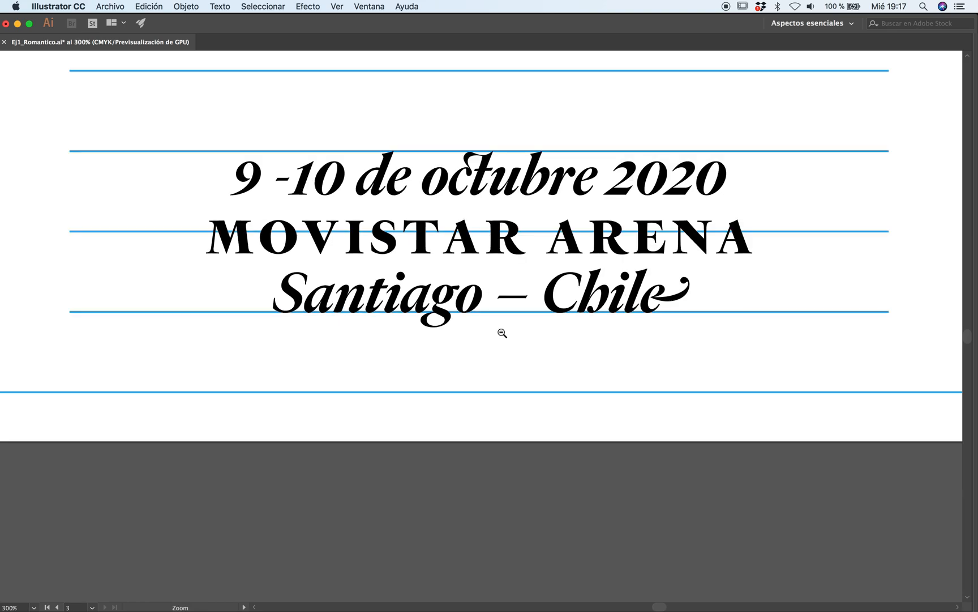
alt+super+click(502, 327)
alt+super+click(502, 326)
alt+super+click(502, 326)
alt+super+click(501, 320)
alt+super+click(501, 319)
drag(468, 280, 491, 358)
super+click(483, 330)
super+click(479, 324)
alt+super+click(492, 345)
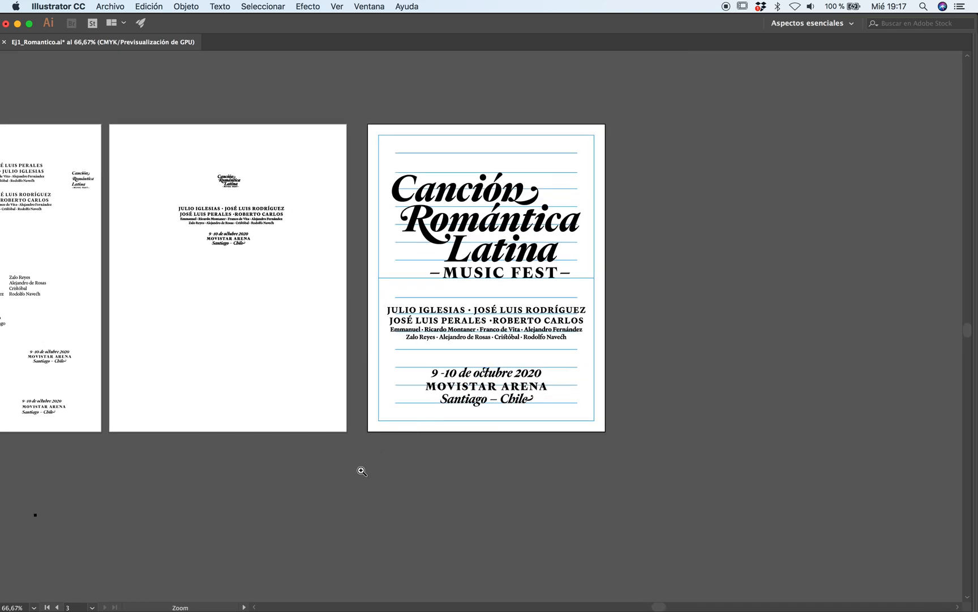
super+click(471, 362)
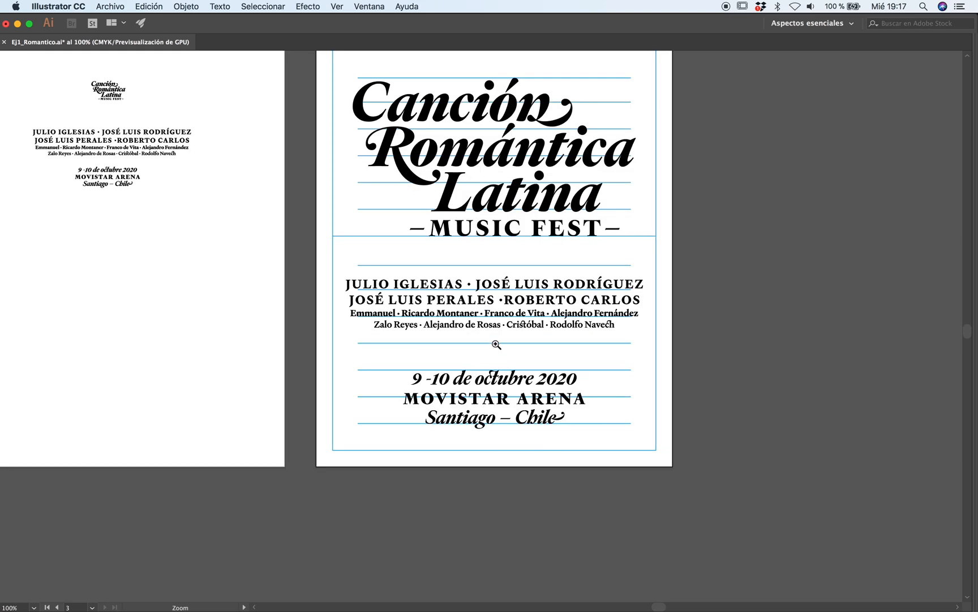
super+click(500, 348)
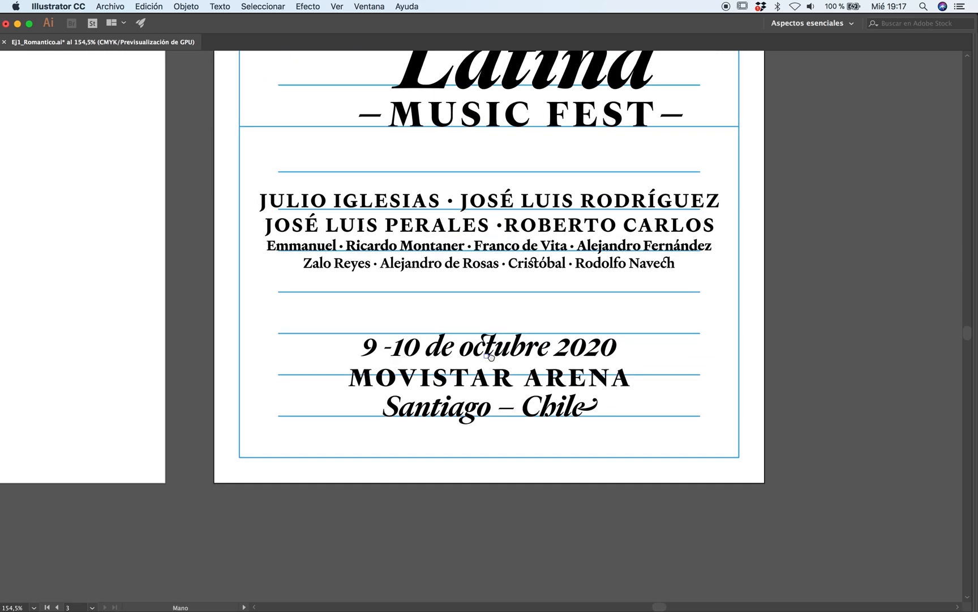
super+click(497, 355)
super+click(490, 357)
alt+super+click(476, 325)
alt+super+click(475, 311)
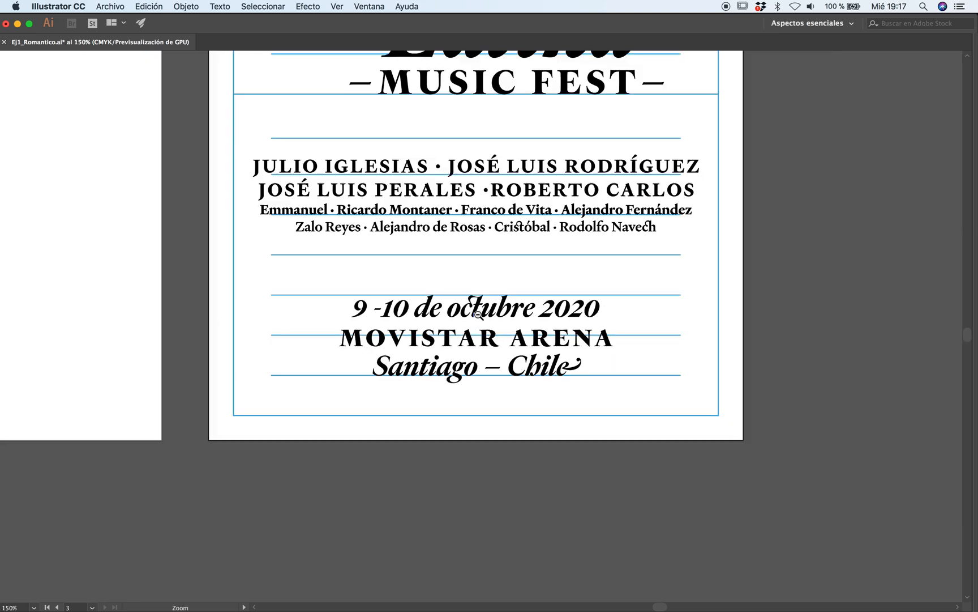
Step: Inspect the artist list and date block baselines against the guide lines, close up and on the full poster
alt+super+click(476, 310)
drag(472, 305, 492, 358)
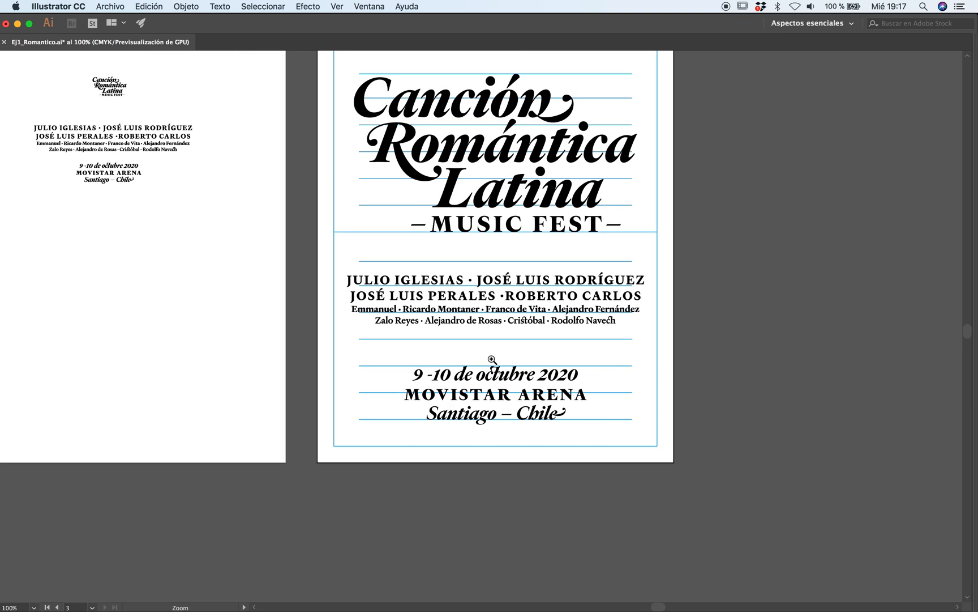
super+click(494, 306)
super+click(500, 324)
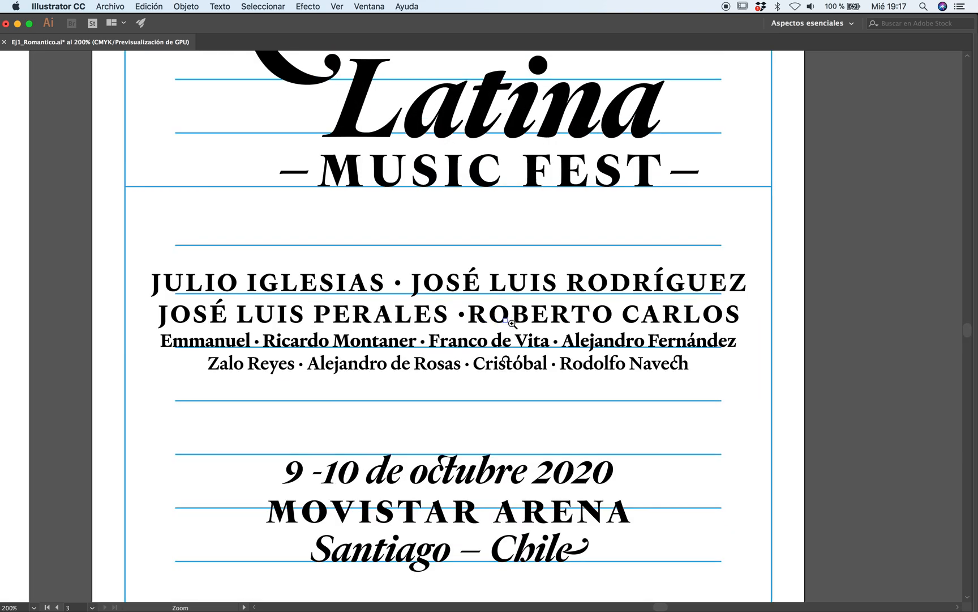
click(587, 326)
key(super+shift+a)
alt+super+click(499, 305)
alt+super+click(497, 306)
alt+super+click(493, 306)
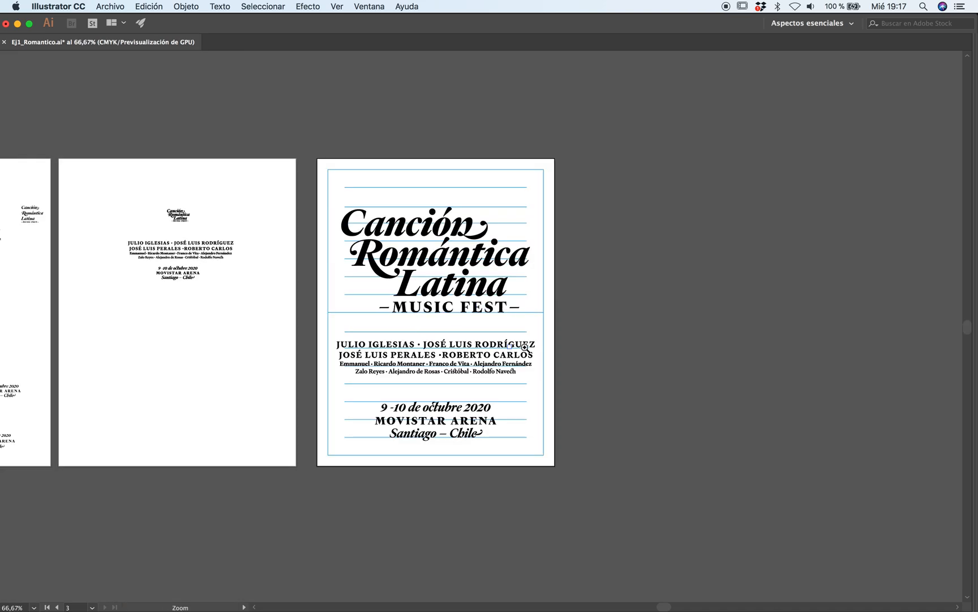
Step: Compare the poster with and without the Capa 2 guides, leave that layer hidden and save the file
key(Tab)
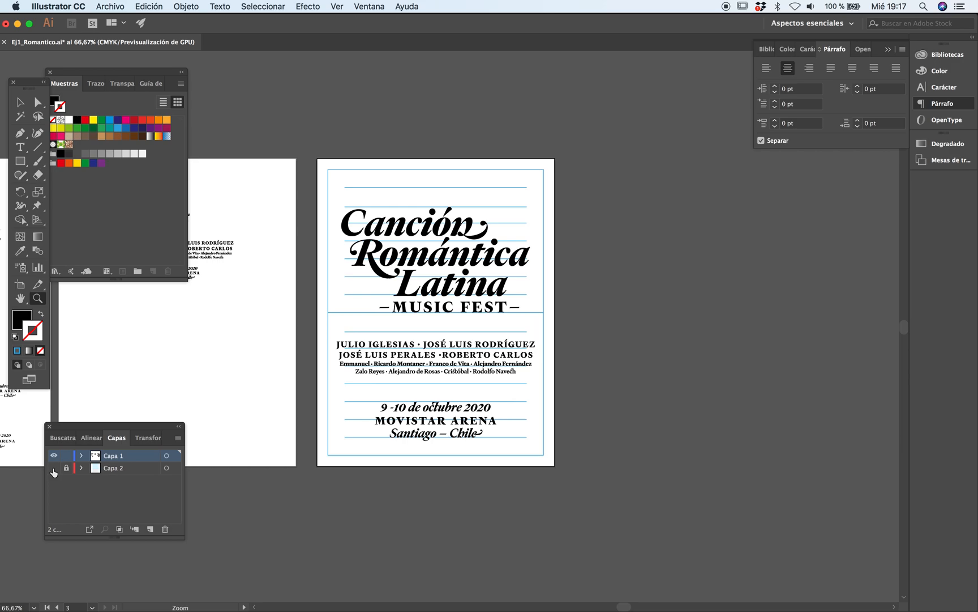
click(54, 468)
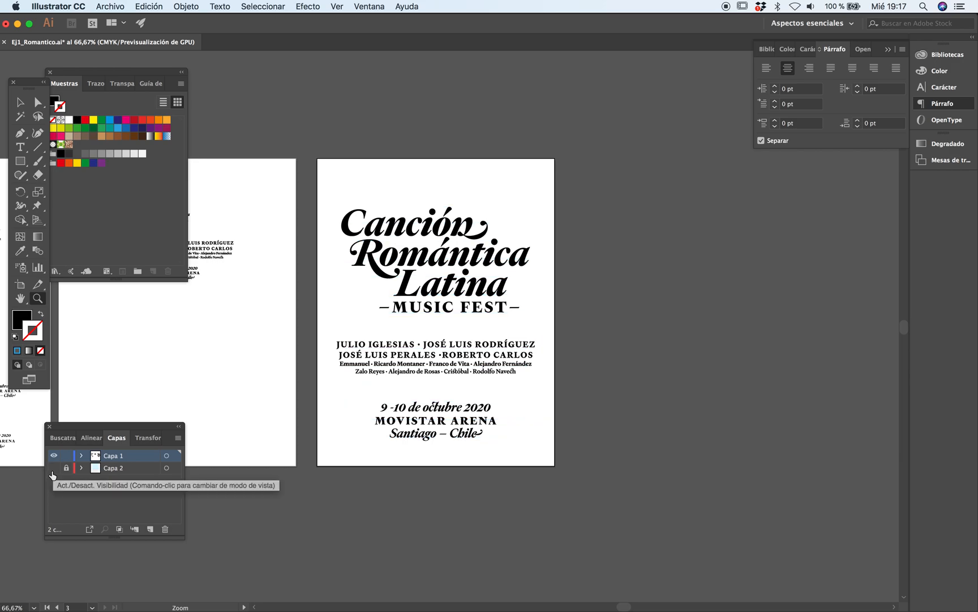
click(53, 471)
click(52, 471)
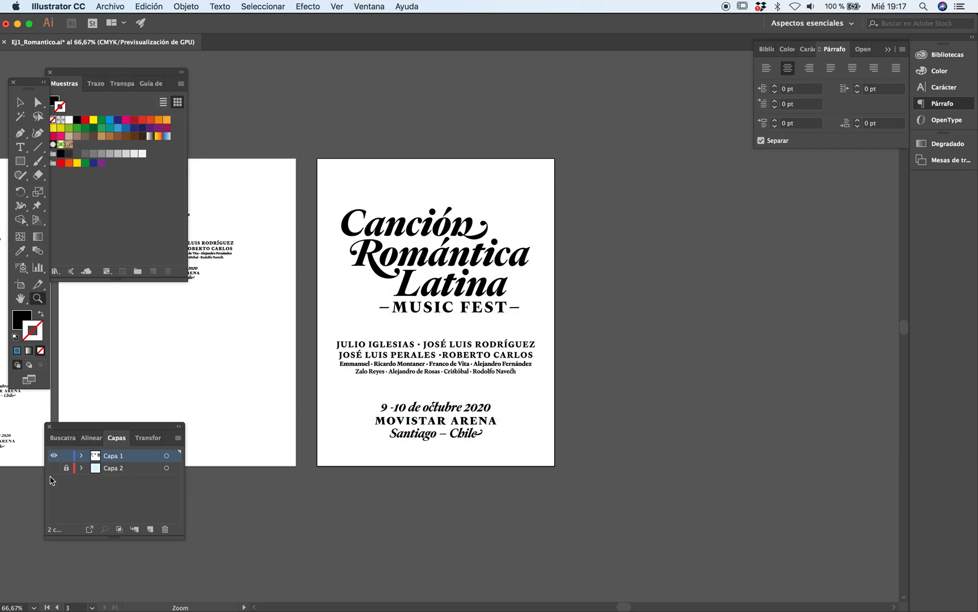
click(53, 468)
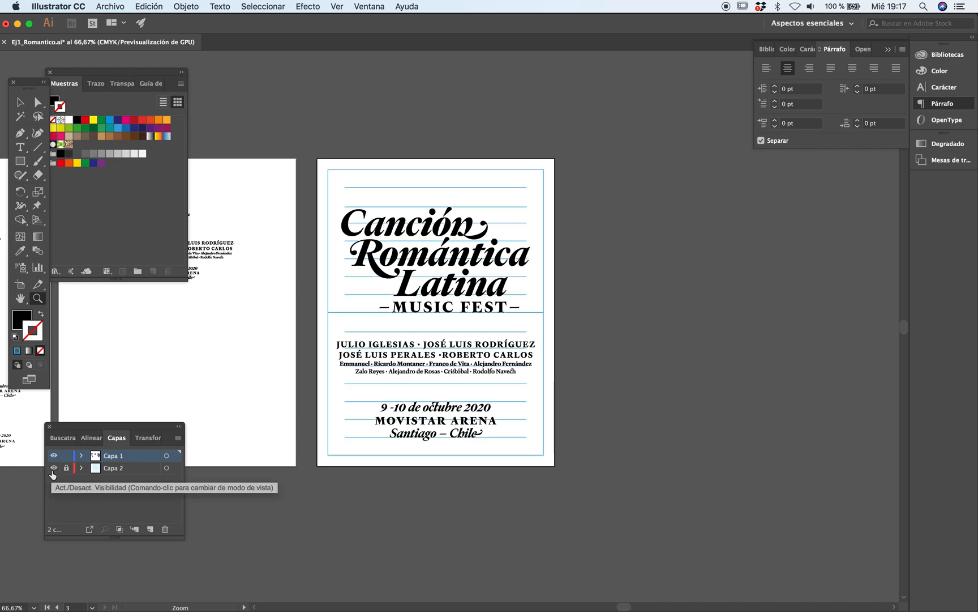
click(53, 469)
click(53, 469)
click(53, 469)
key(Tab)
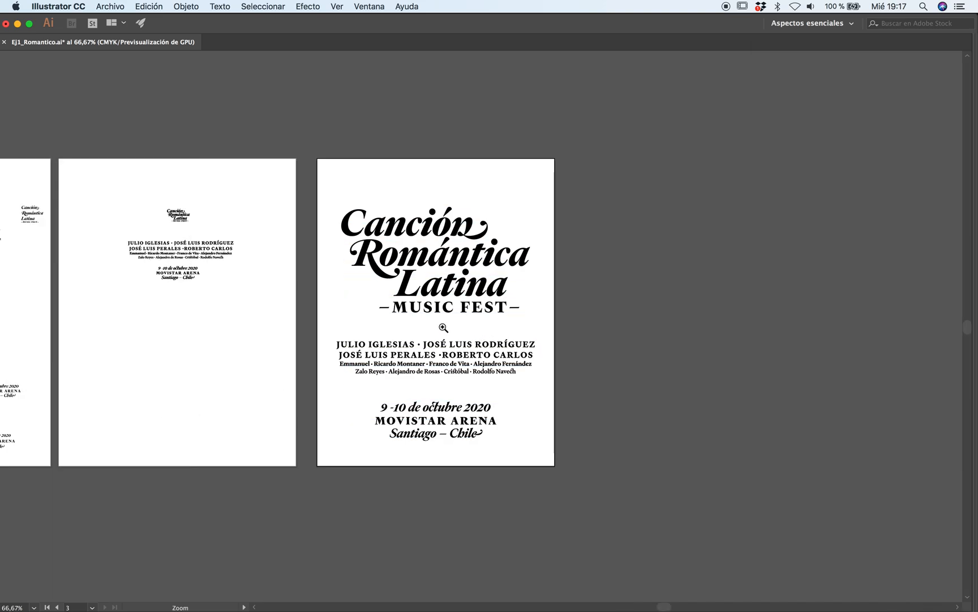
click(444, 327)
key(super+s)
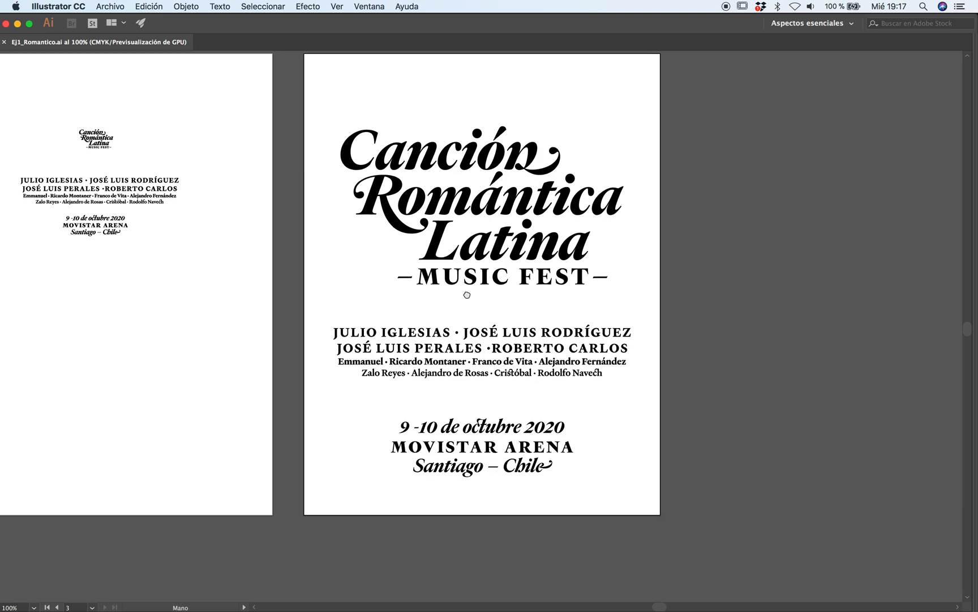
Step: Copy the plain "–music fest–" text line from the first artboard
drag(472, 293, 492, 328)
drag(260, 348, 453, 342)
drag(216, 260, 549, 345)
click(438, 300)
click(452, 290)
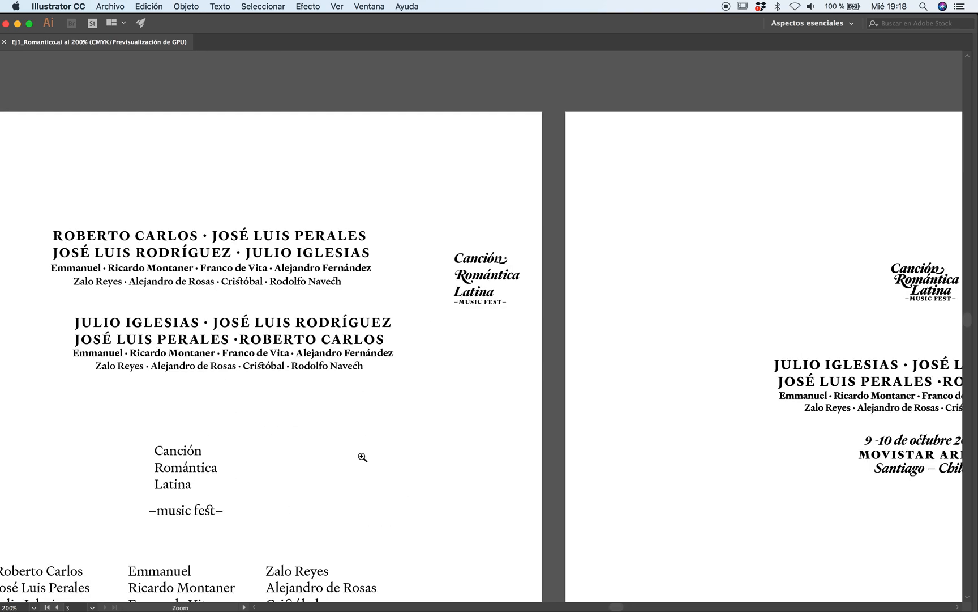
drag(277, 478, 480, 274)
key(a)
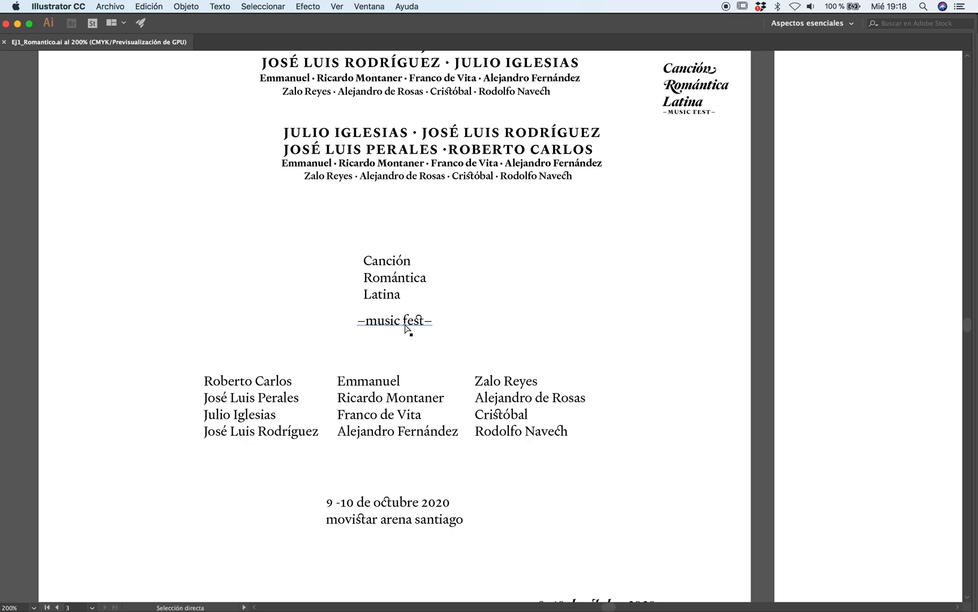
click(409, 322)
key(v)
Step: Paste the copied "–music fest–" line onto the poster and place it above the title
alt+super+click(764, 338)
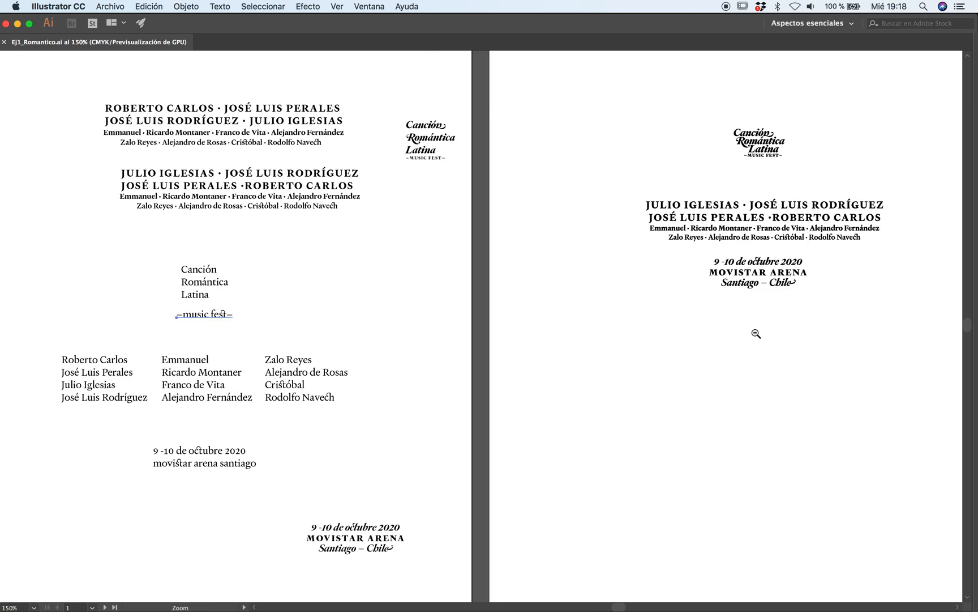
alt+super+click(758, 332)
alt+super+click(757, 332)
drag(738, 331, 661, 341)
super+click(475, 295)
super+click(492, 303)
super+click(493, 305)
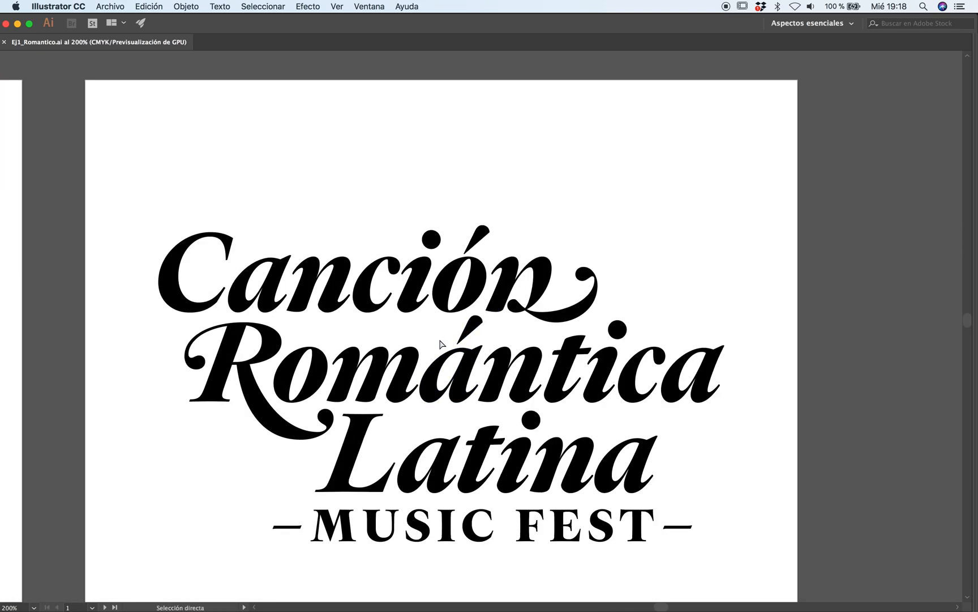
text(–music fest–)
key(v)
drag(497, 331, 463, 187)
Step: Replace the text of the pasted line above the title with "presenta"
key(Tab)
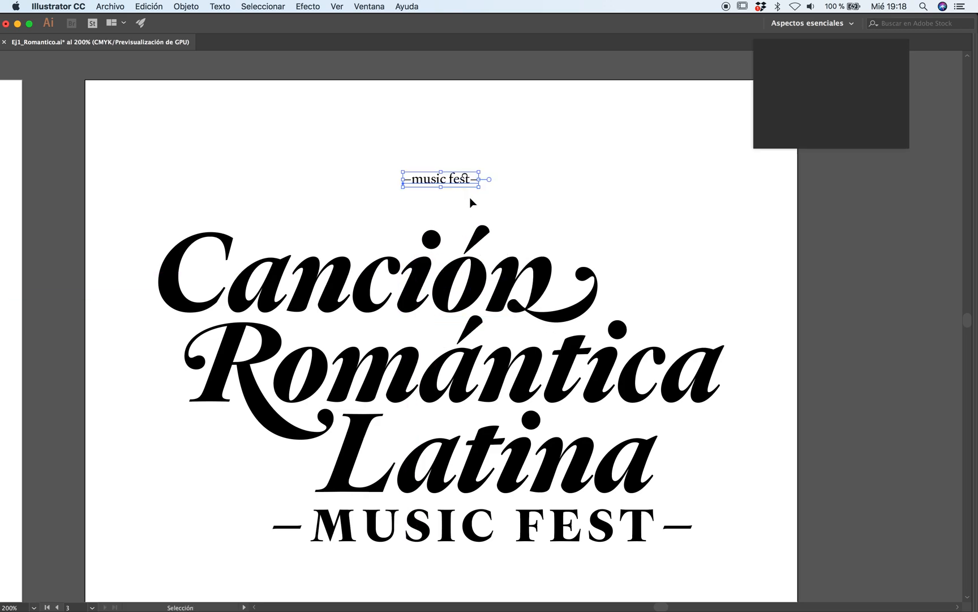
super+click(474, 227)
super+click(468, 243)
drag(364, 346, 431, 326)
key(t)
click(421, 322)
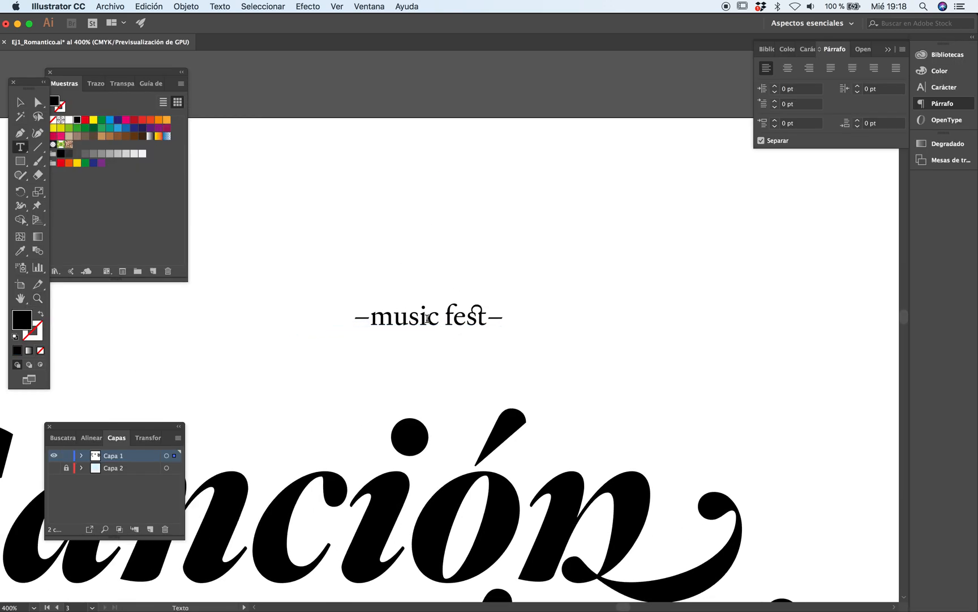
key(super+a)
text(present)
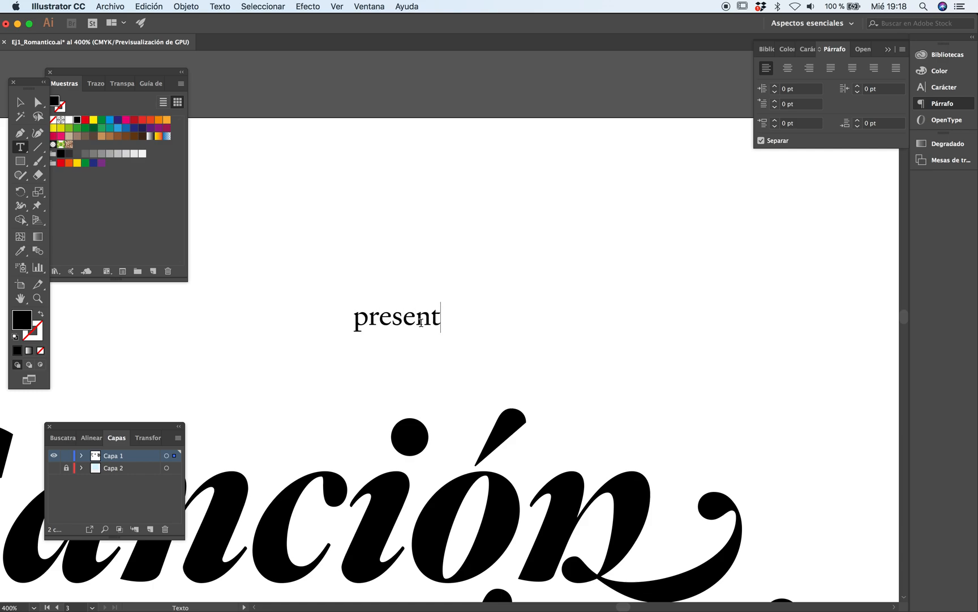
key(Escape)
key(v)
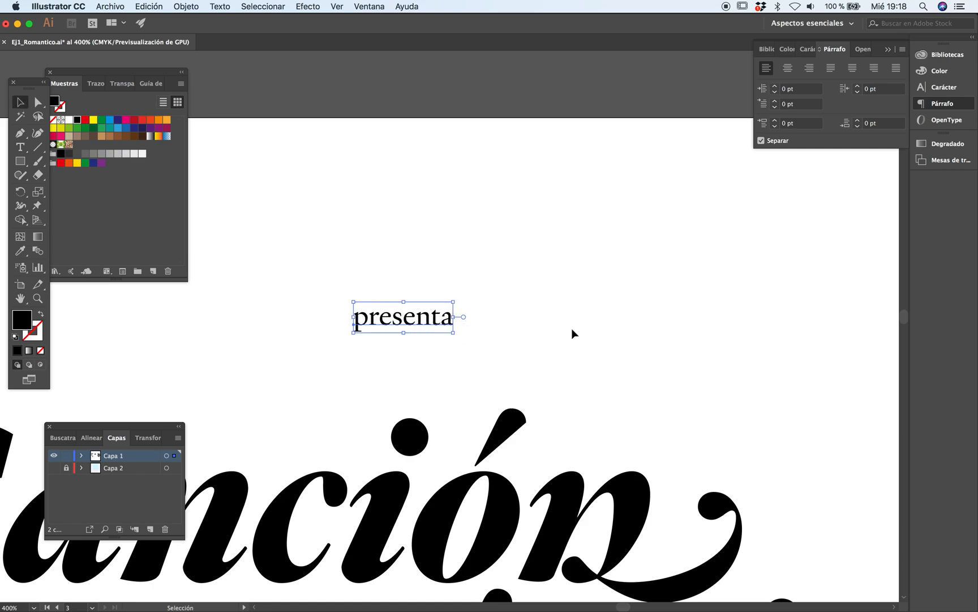
Step: Set the "presenta" line in Heldane Text Bold
key(super+t)
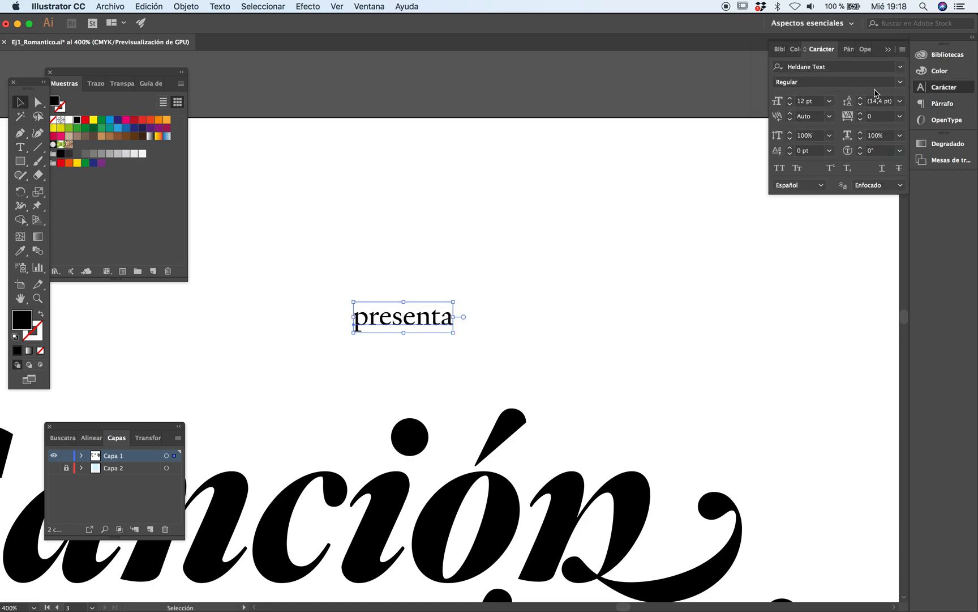
click(901, 84)
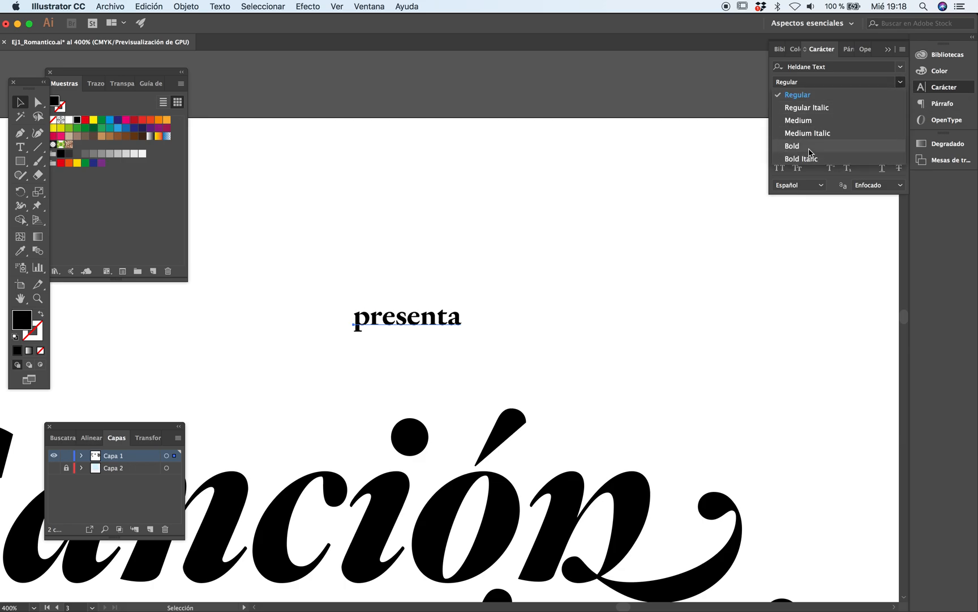
click(810, 147)
click(705, 267)
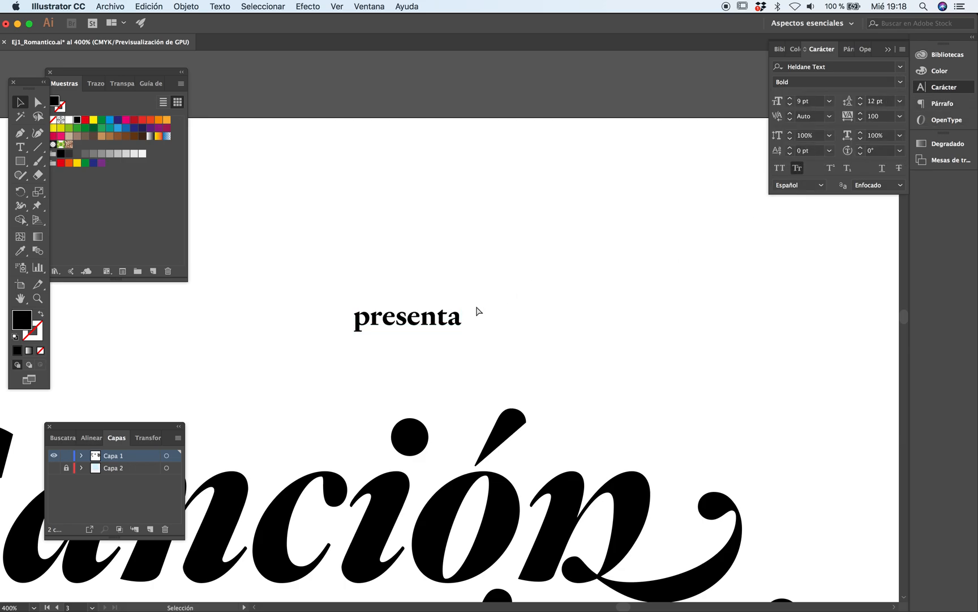
Step: Apply small caps (Versalitas) to the "presenta" line and set its tracking to 100
click(427, 321)
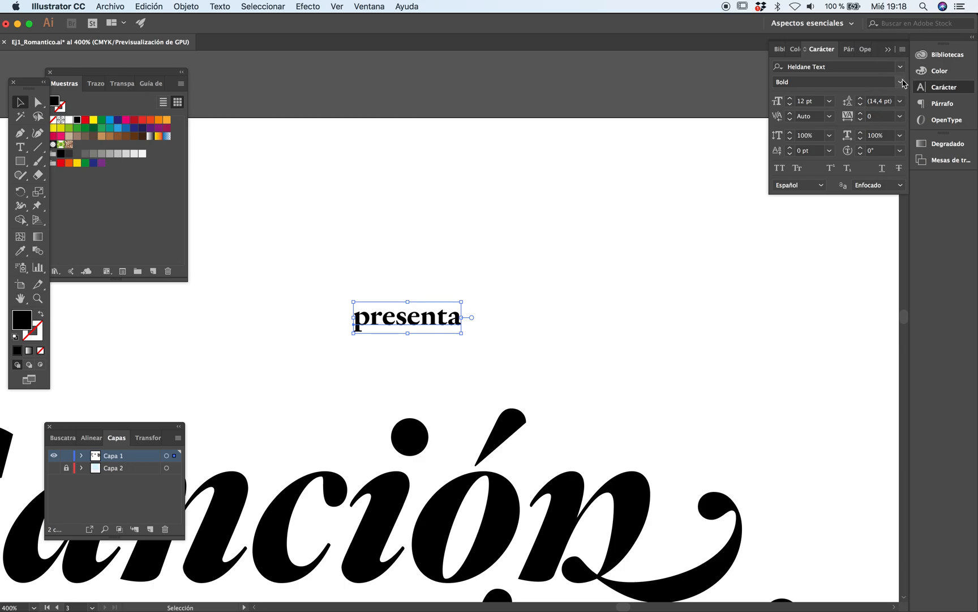
click(903, 49)
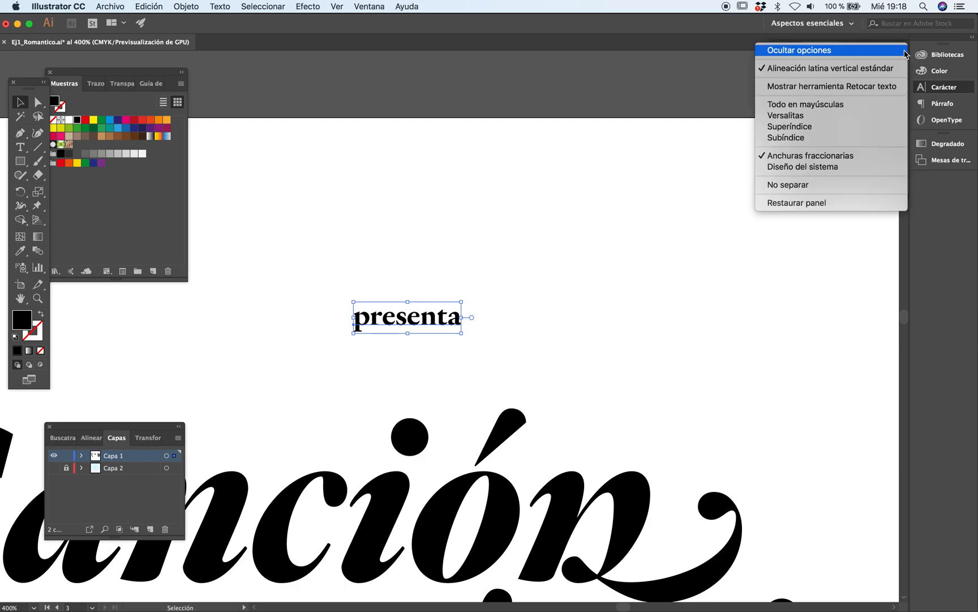
click(796, 117)
click(900, 116)
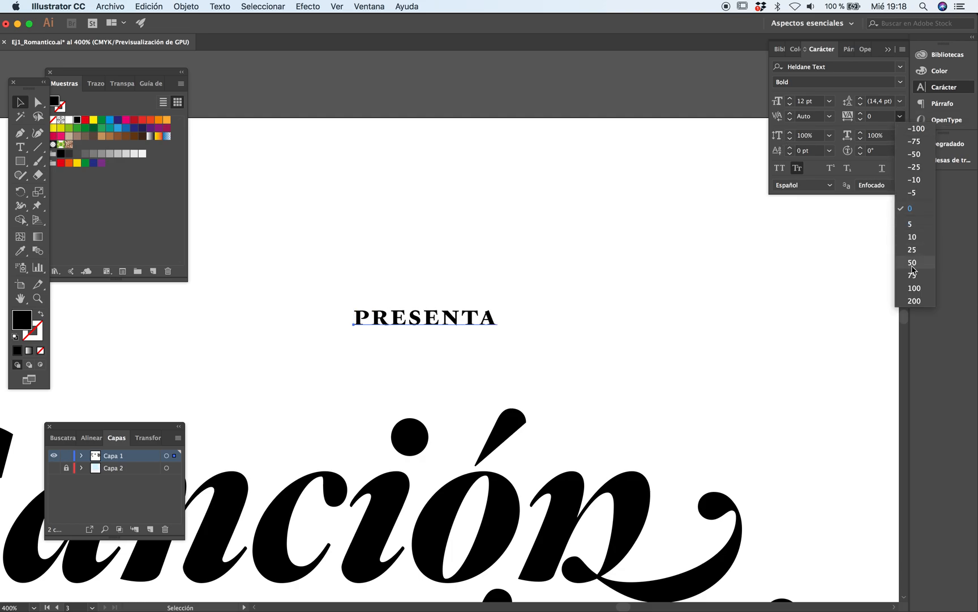
click(913, 288)
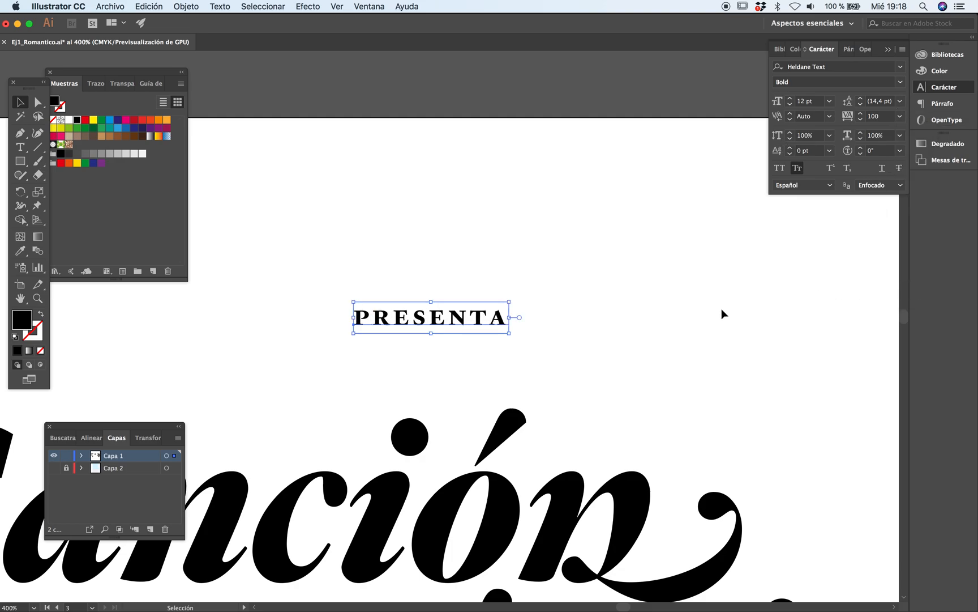
Step: Show the Capa 2 guides and move PRESENTA beside the end of the artist list's last line
key(w)
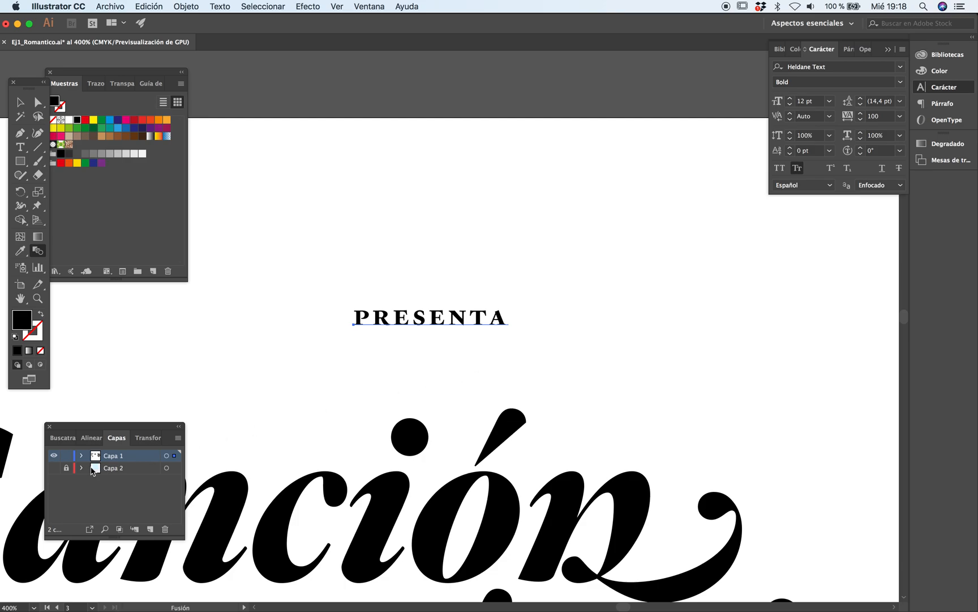
click(54, 468)
key(Tab)
drag(441, 322, 345, 288)
key(space)
drag(348, 350, 589, 222)
drag(576, 173, 576, 190)
click(610, 233)
key(super+alt+space)
alt+super+click(503, 298)
alt+super+click(503, 299)
alt+super+click(502, 305)
alt+super+click(500, 313)
drag(489, 404, 491, 235)
super+click(484, 315)
drag(467, 141, 731, 557)
super+click(600, 484)
super+click(536, 345)
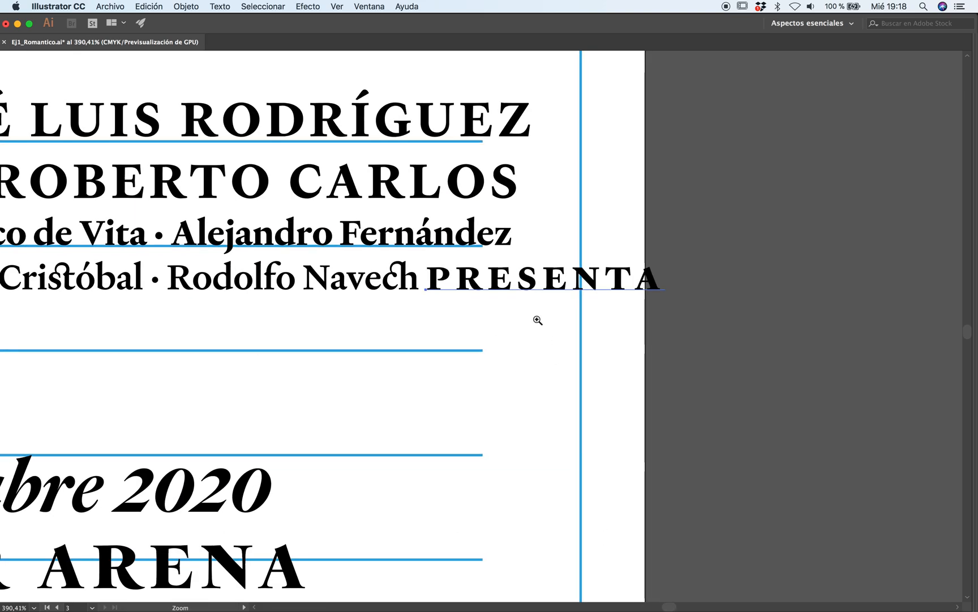
Step: Scale PRESENTA down to match the lowercase height of the artist list's last line
super+click(535, 321)
drag(609, 293, 556, 297)
click(474, 341)
click(442, 297)
drag(442, 296, 441, 297)
click(432, 327)
key(alt+super+space)
alt+super+click(429, 333)
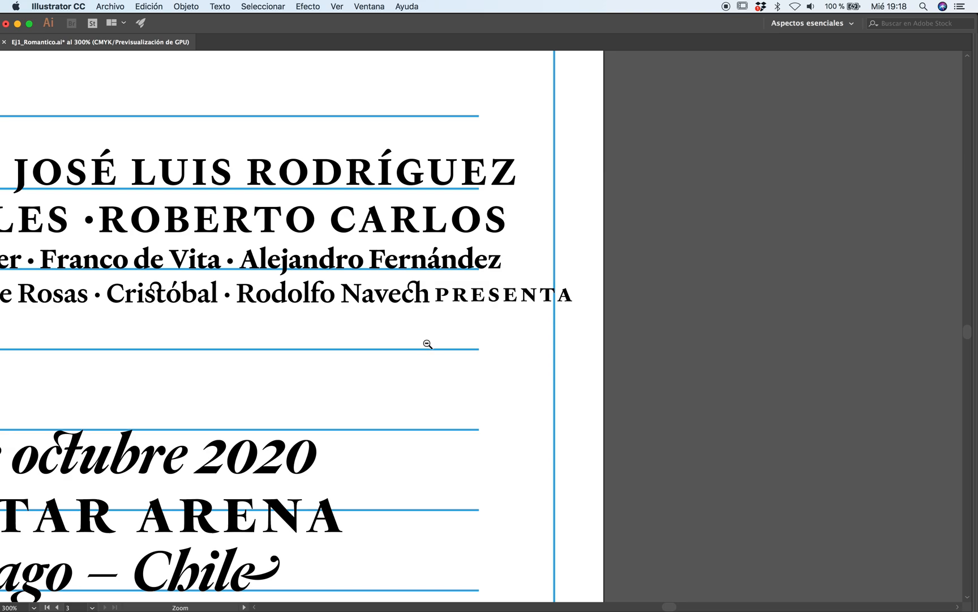
super+click(442, 325)
super+click(444, 327)
drag(581, 275, 511, 318)
super+click(516, 317)
super+click(515, 318)
super+click(484, 333)
super+click(441, 355)
drag(340, 352, 559, 319)
drag(472, 304, 292, 313)
Step: Cut PRESENTA from beside the artist list and paste it above the title on the poster
key(super+x)
alt+super+click(478, 274)
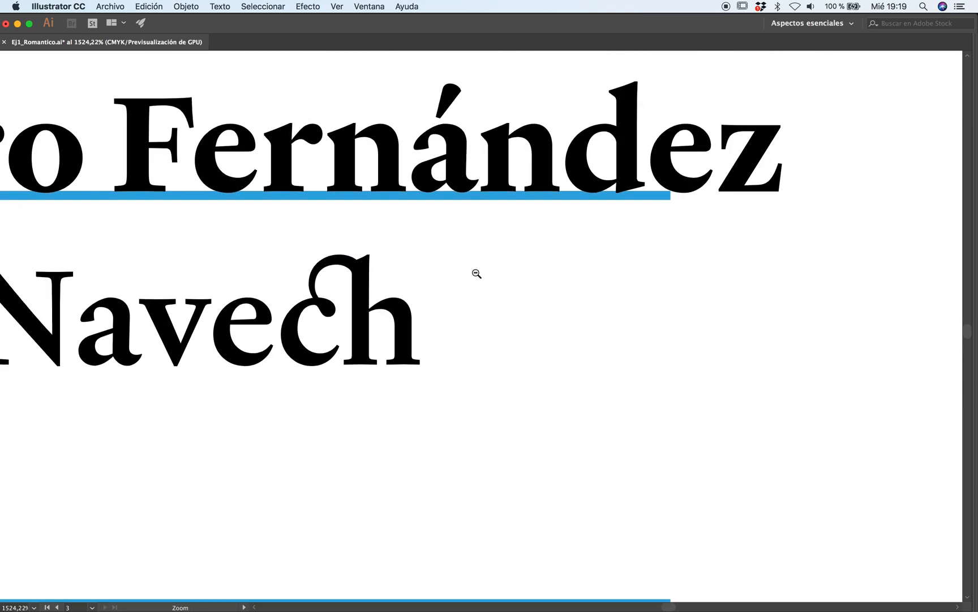
alt+super+click(477, 274)
alt+super+click(478, 276)
alt+super+click(479, 276)
alt+super+click(479, 273)
alt+super+click(480, 271)
drag(330, 137, 537, 378)
drag(450, 156, 577, 285)
key(super+v)
Step: Keep an editable copy of PRESENTA on the second artboard and convert the one on the poster to outlines
drag(659, 250, 182, 255)
click(601, 260)
key(shift+super+o)
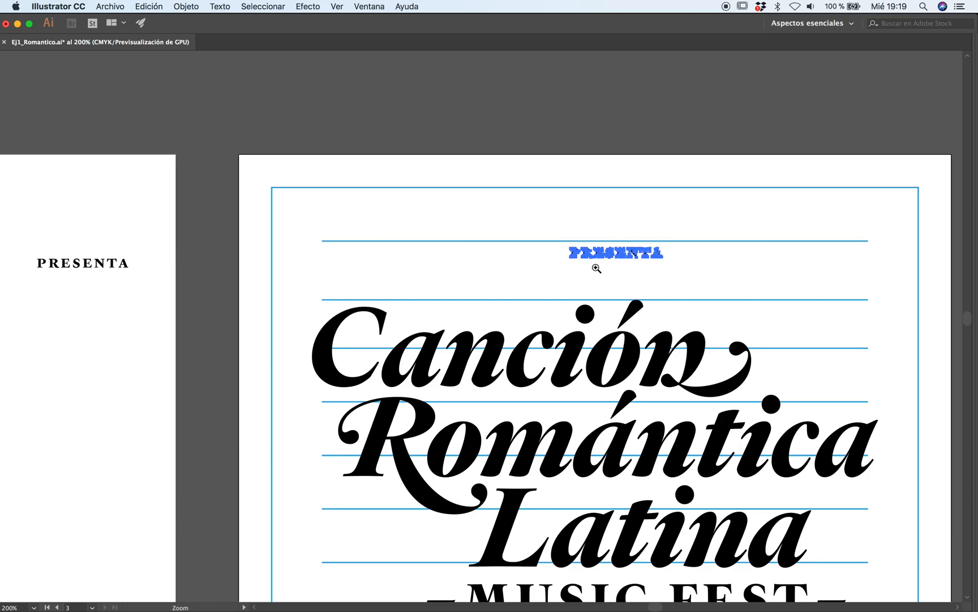
Step: Center the outlined PRESENTA horizontally on the poster artboard
alt+click(502, 369)
key(Tab)
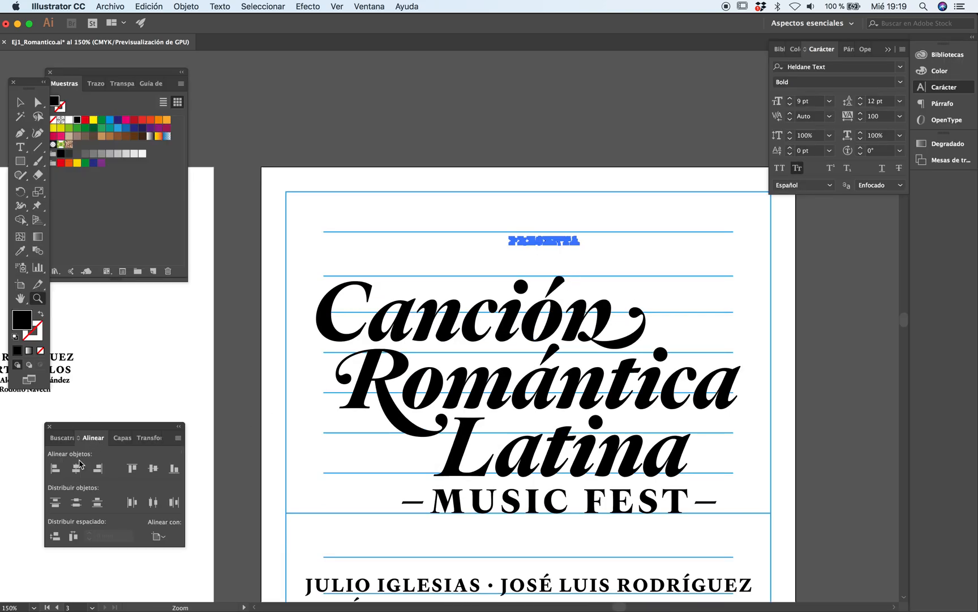
key(shift+super+a)
key(Tab)
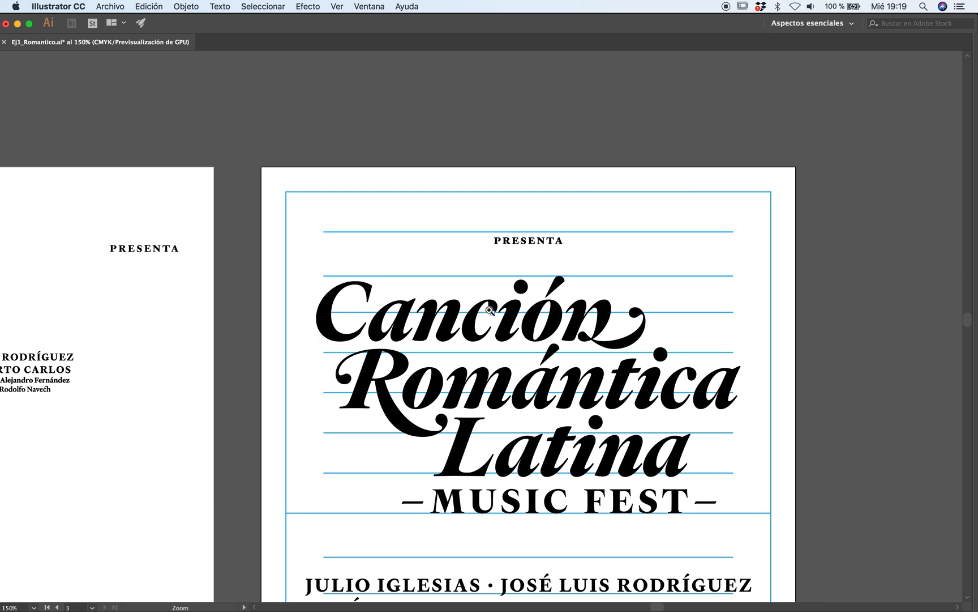
Step: Move PRESENTA up until the tops of its letters meet the uppermost horizontal guide line
click(490, 310)
click(473, 306)
click(493, 298)
mouse_move(594, 233)
mouse_down()
mouse_move(592, 262)
mouse_move(595, 213)
mouse_up()
click(592, 275)
alt+click(497, 344)
alt+click(497, 350)
alt+click(498, 348)
drag(485, 383, 472, 317)
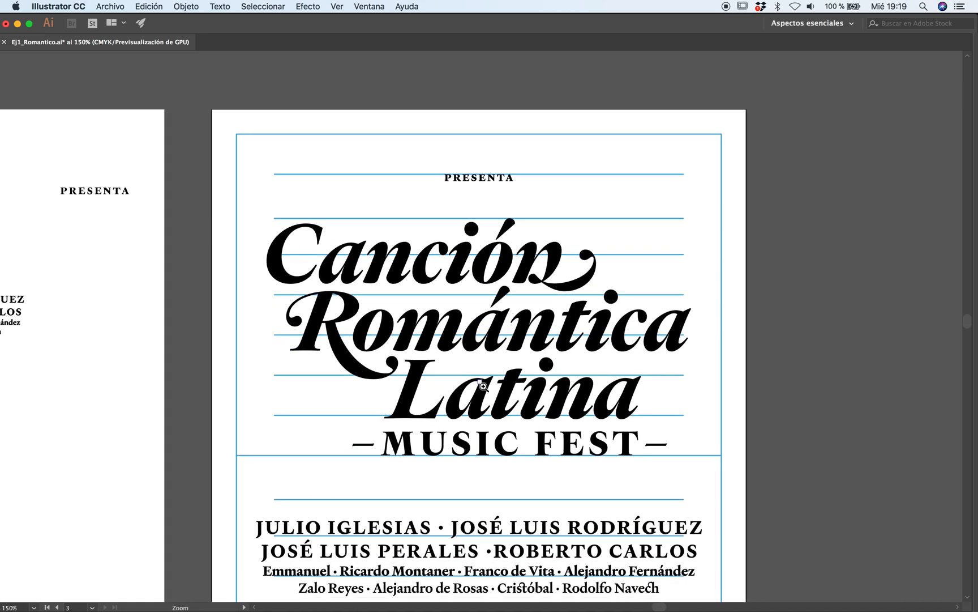
Step: Hide the Capa 2 guide layer, check the whole poster and save the file
key(Tab)
click(117, 441)
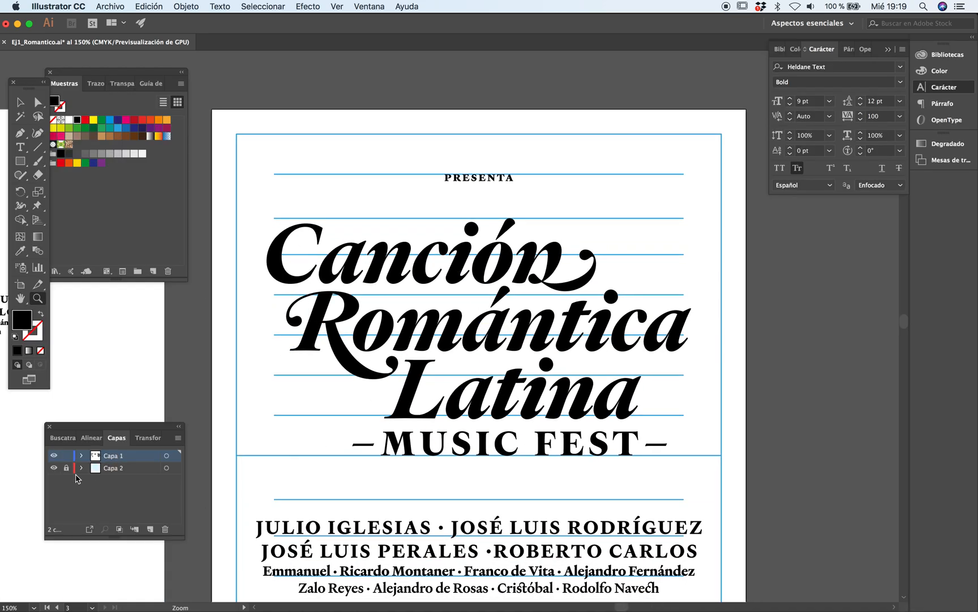
click(56, 469)
key(Tab)
alt+click(443, 366)
alt+click(443, 366)
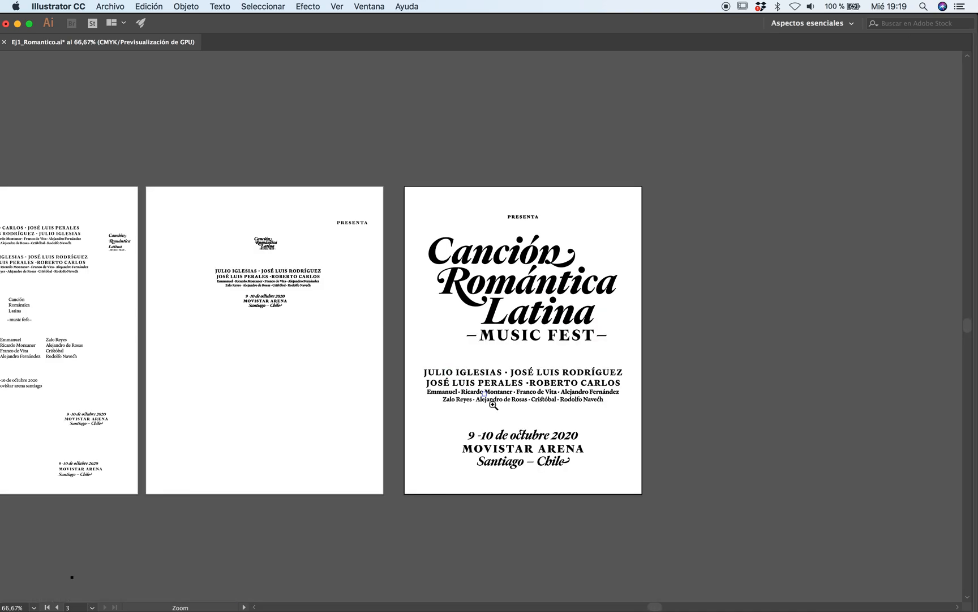
drag(491, 399, 462, 357)
key(v)
key(super+s)
key(z)
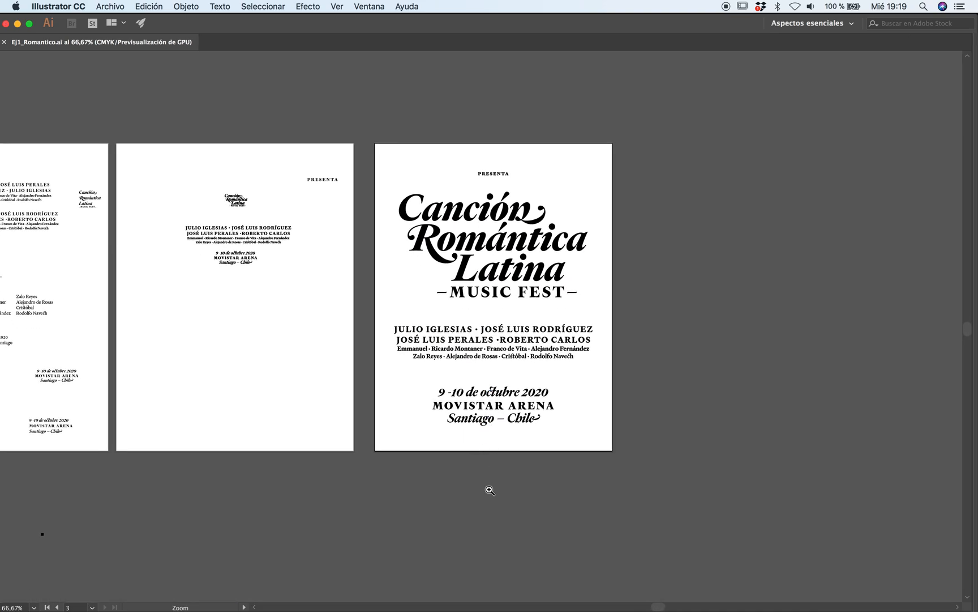
key(Tab)
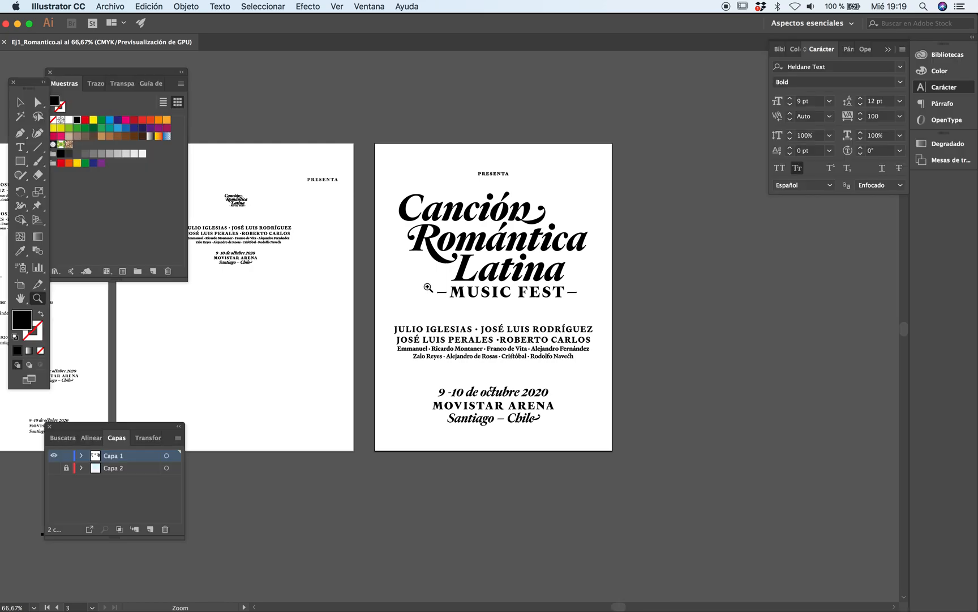
click(485, 353)
scroll(495, 242, up, 3)
key(v)
key(z)
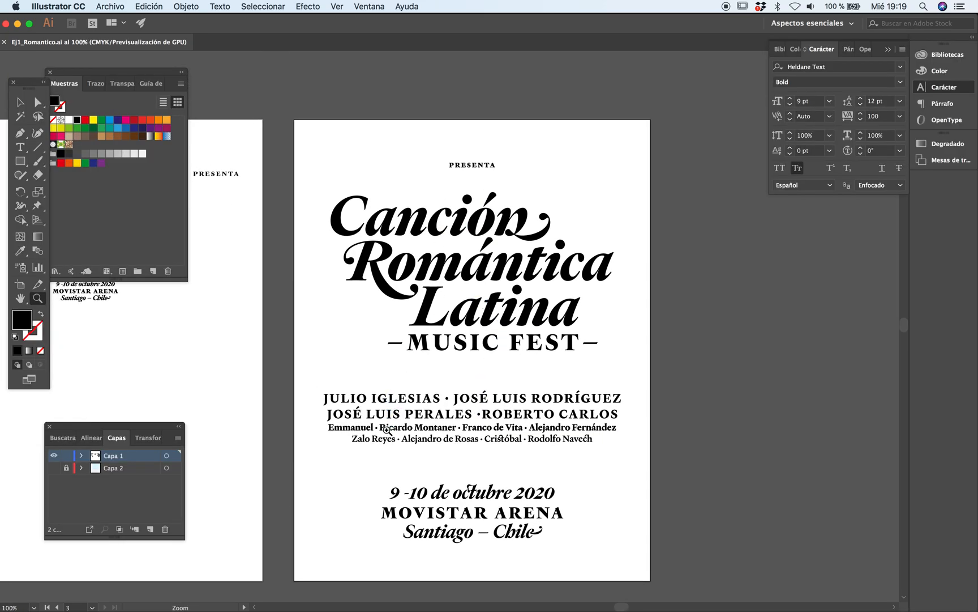
Step: Switch to Finder and open the Pudahuel image from the Logos folder in Photoshop
key(super+Tab)
key(super+Tab)
key(super+Tab)
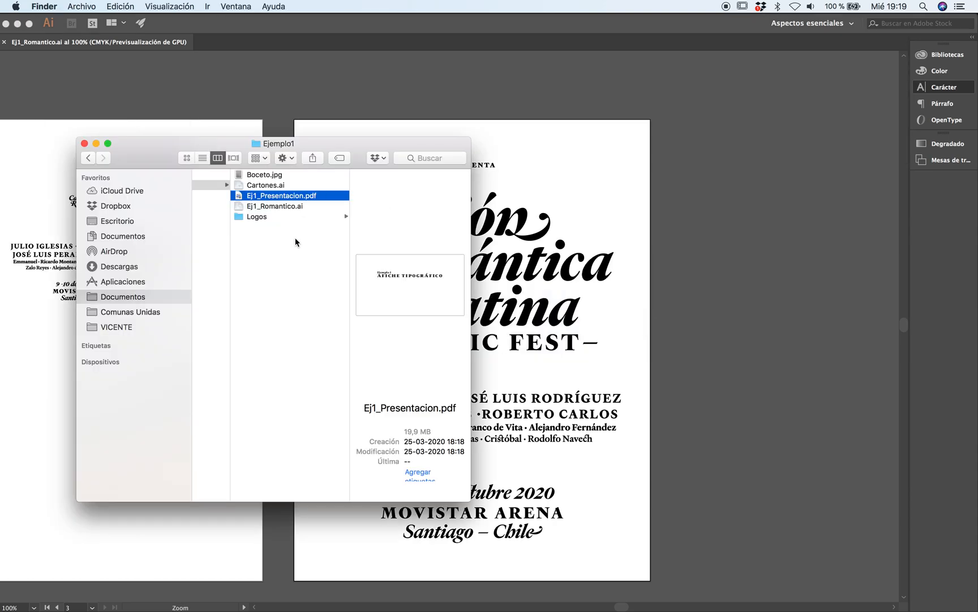
click(277, 217)
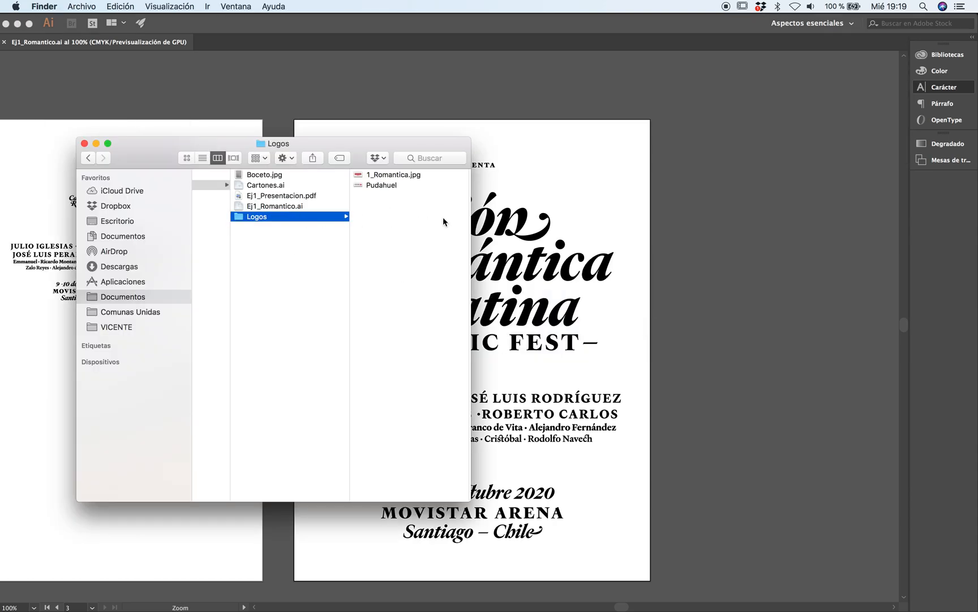
click(388, 184)
drag(270, 192, 769, 593)
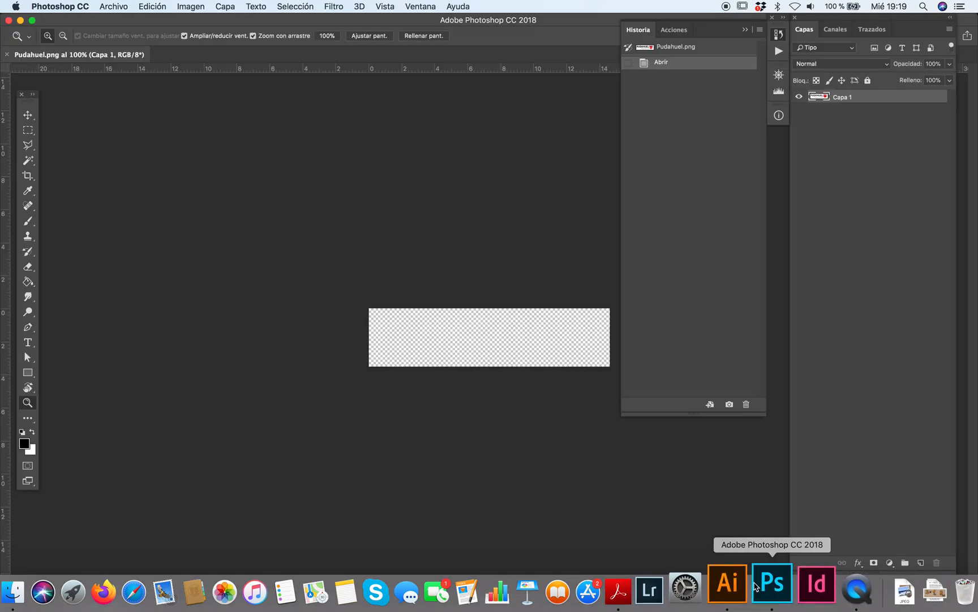
Step: Convert the Pudahuel logo image to grayscale mode
key(Tab)
click(504, 337)
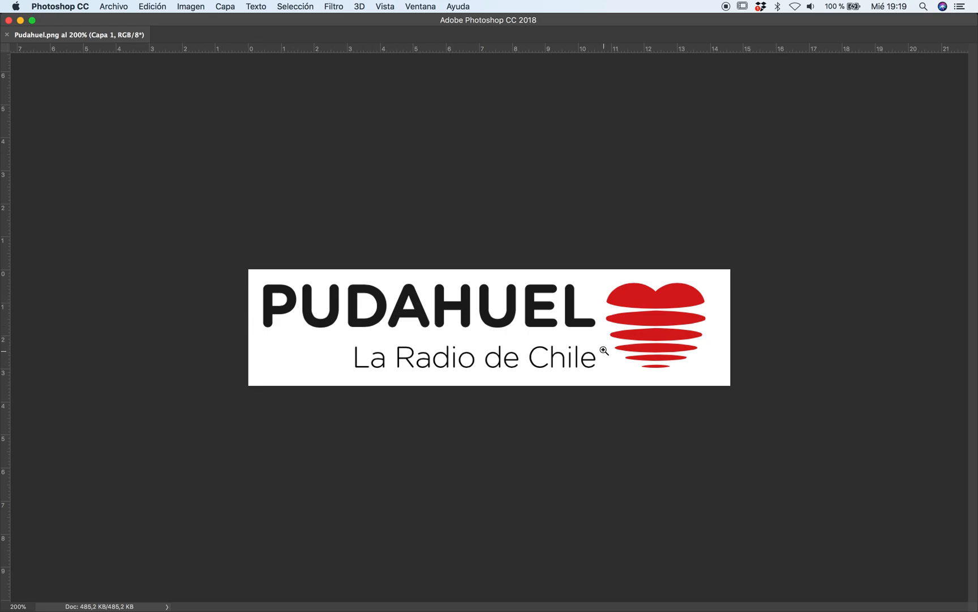
key(Tab)
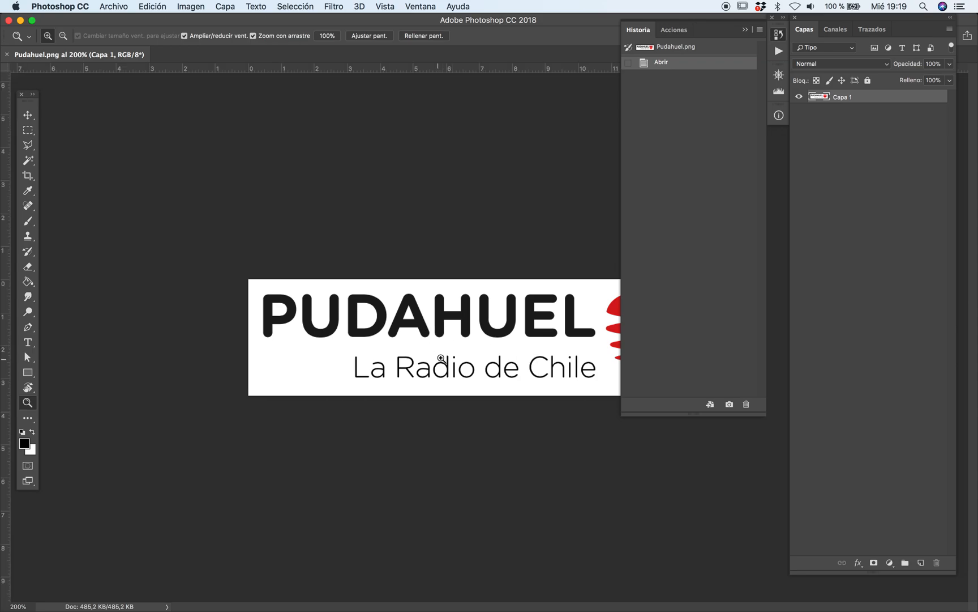
key(f)
key(f)
scroll(493, 374, right, 5)
key(Tab)
drag(548, 361, 384, 394)
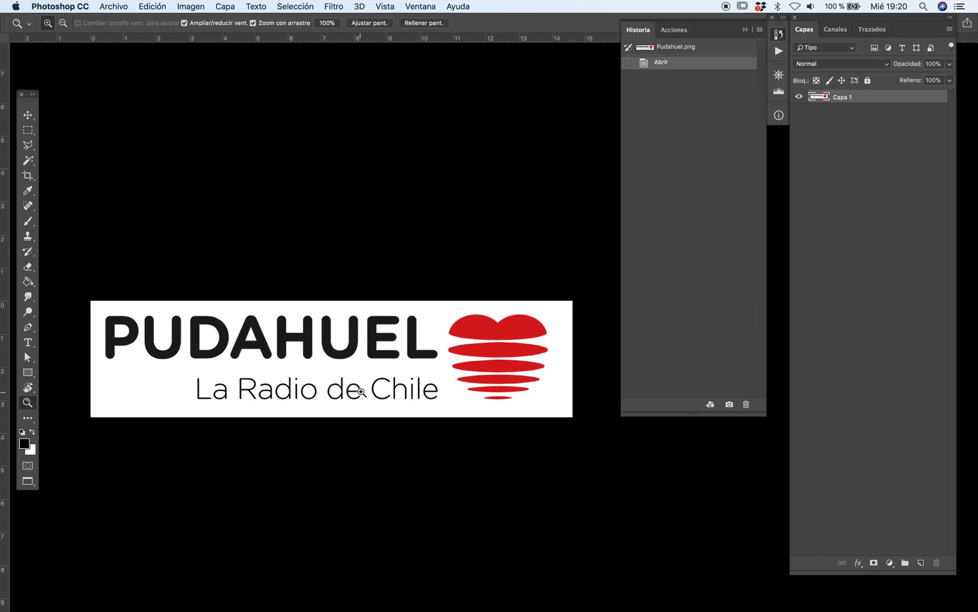
key(Tab)
key(Tab)
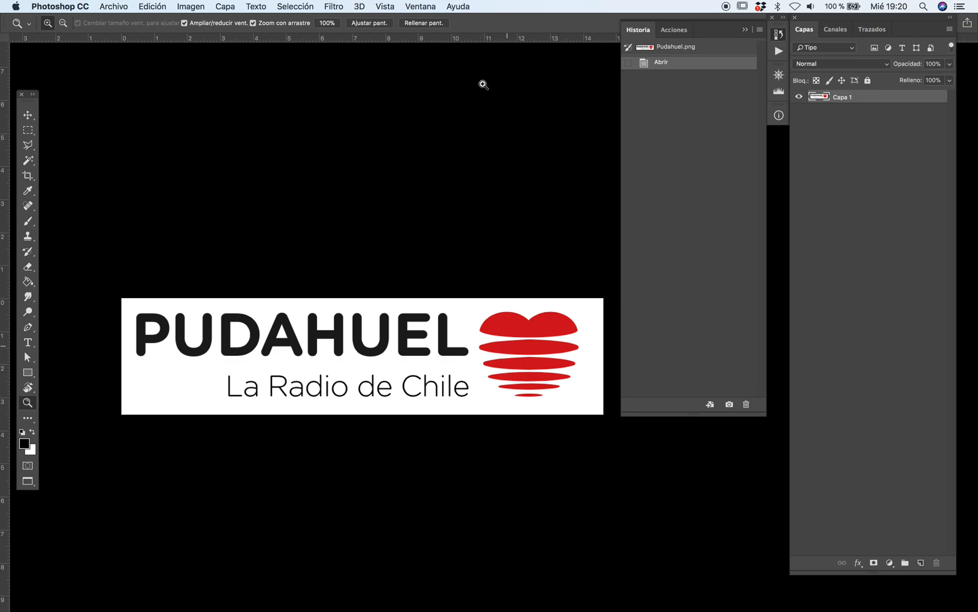
click(188, 11)
mouse_move(201, 26)
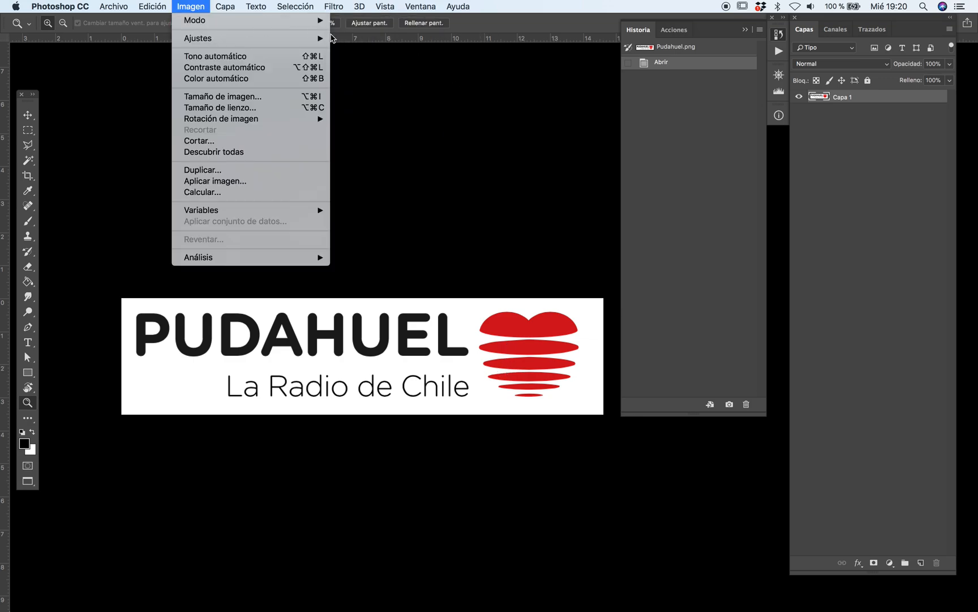
click(363, 37)
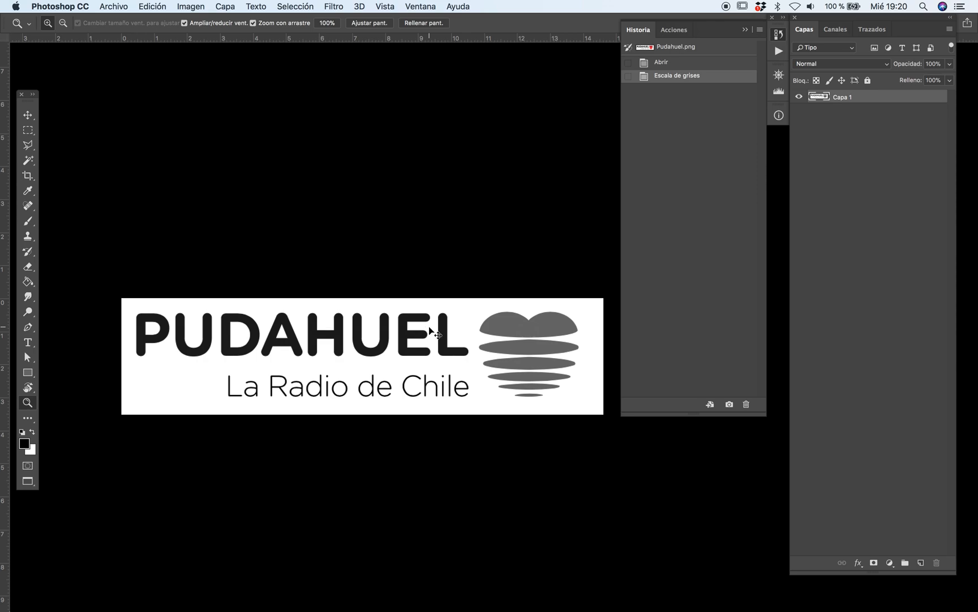
Step: Apply Levels to the logo, sampling the grey heart as the black point so the whole mark turns solid black
key(super+l)
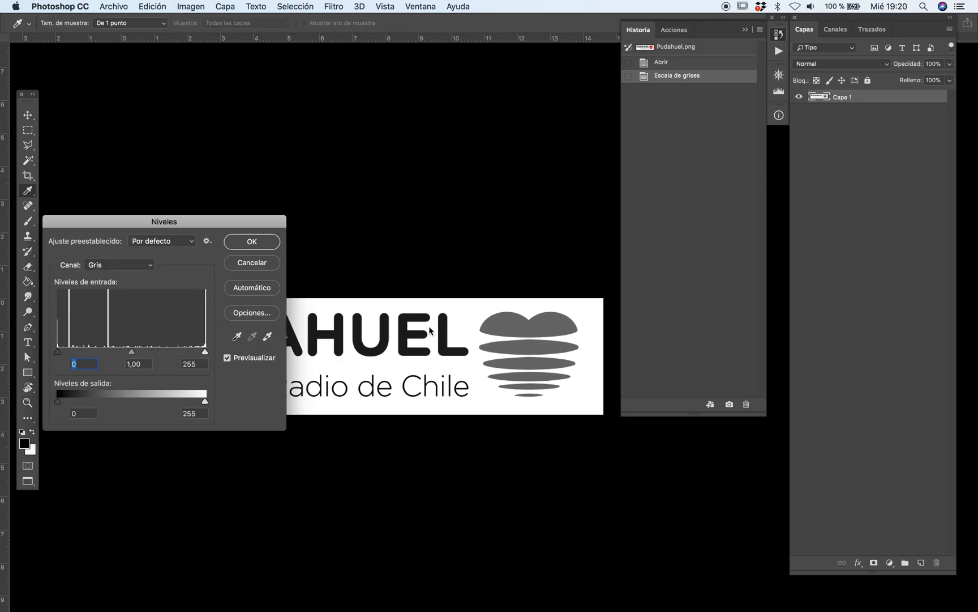
drag(209, 221, 355, 72)
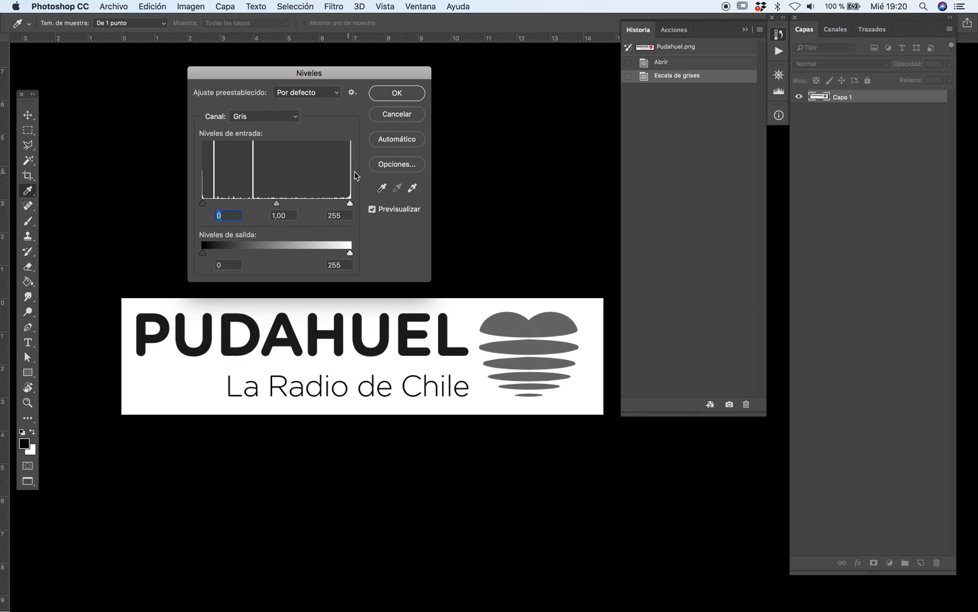
click(383, 188)
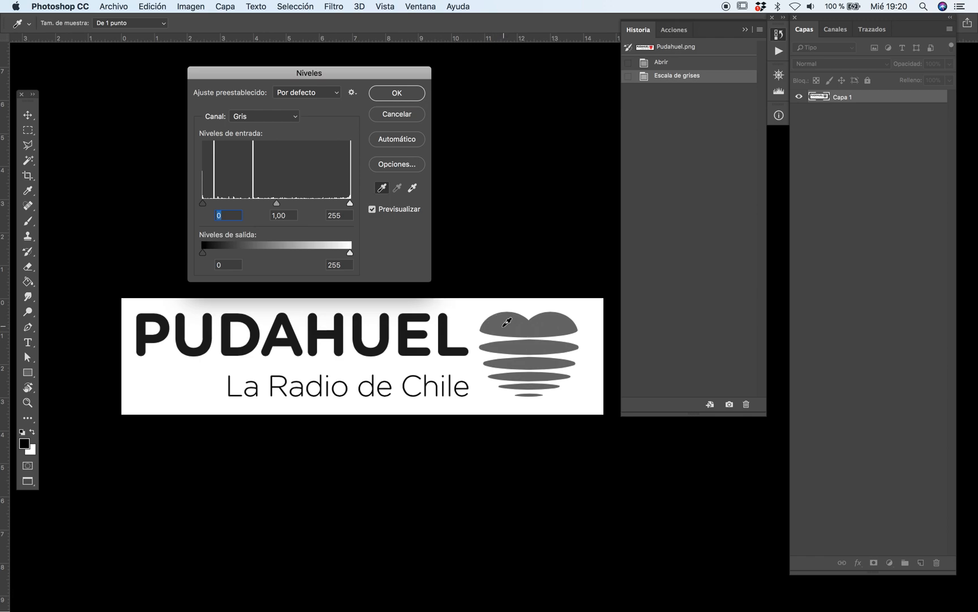
click(504, 324)
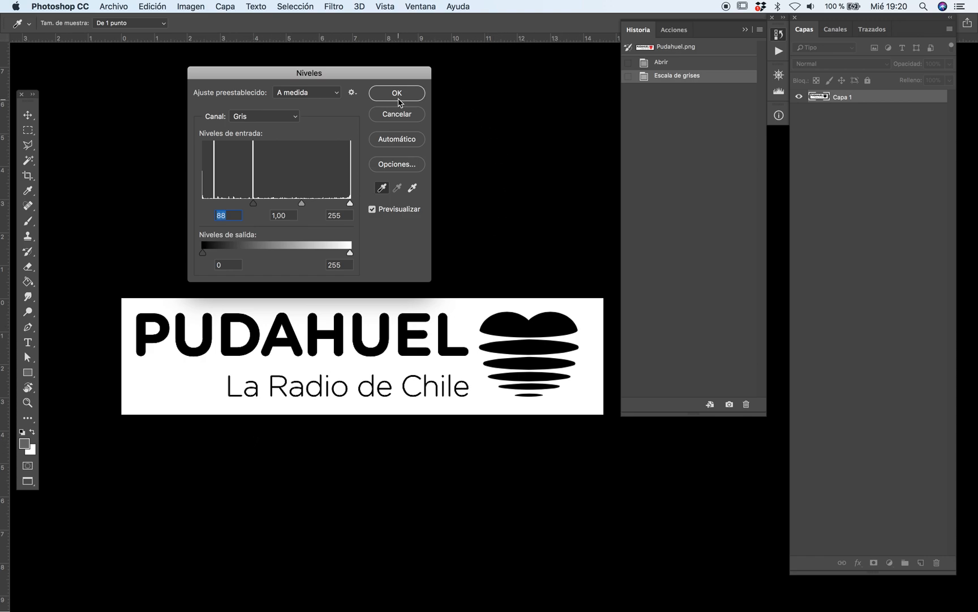
click(398, 94)
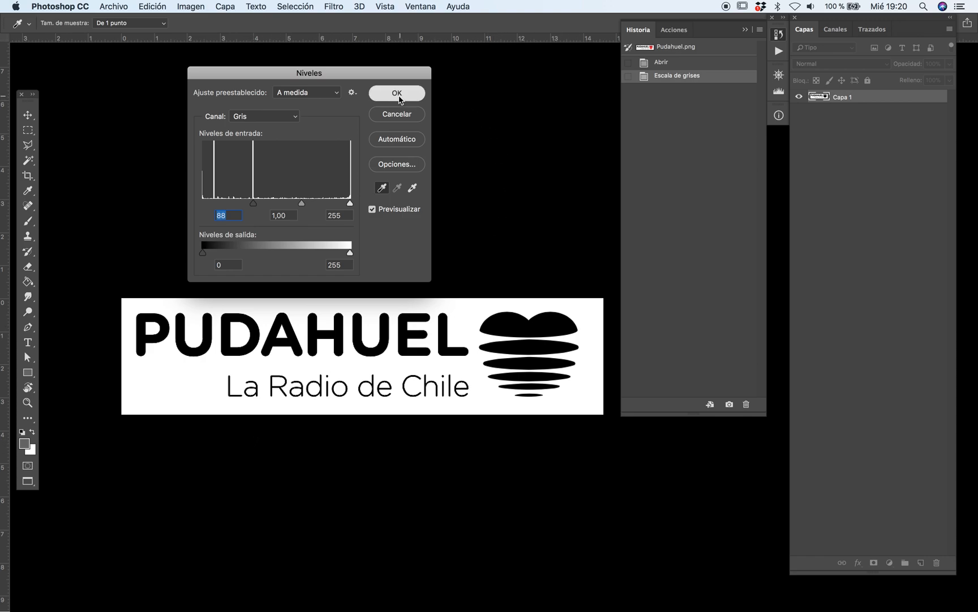
key(z)
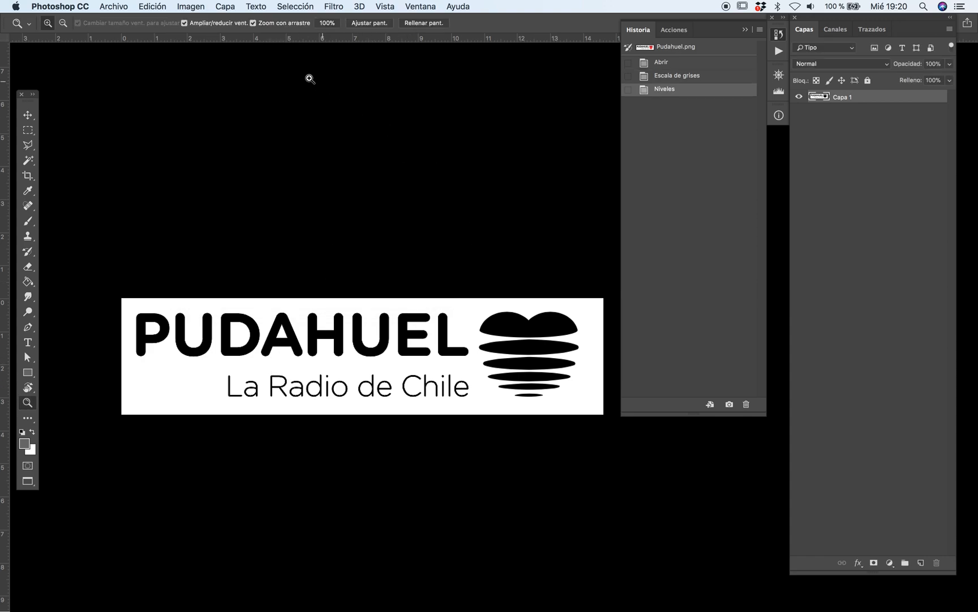
Step: Save the logo as Pudahuel.tif in the Logos folder, in TIFF format without image compression, discarding layers and saving a copy
key(super+shift+s)
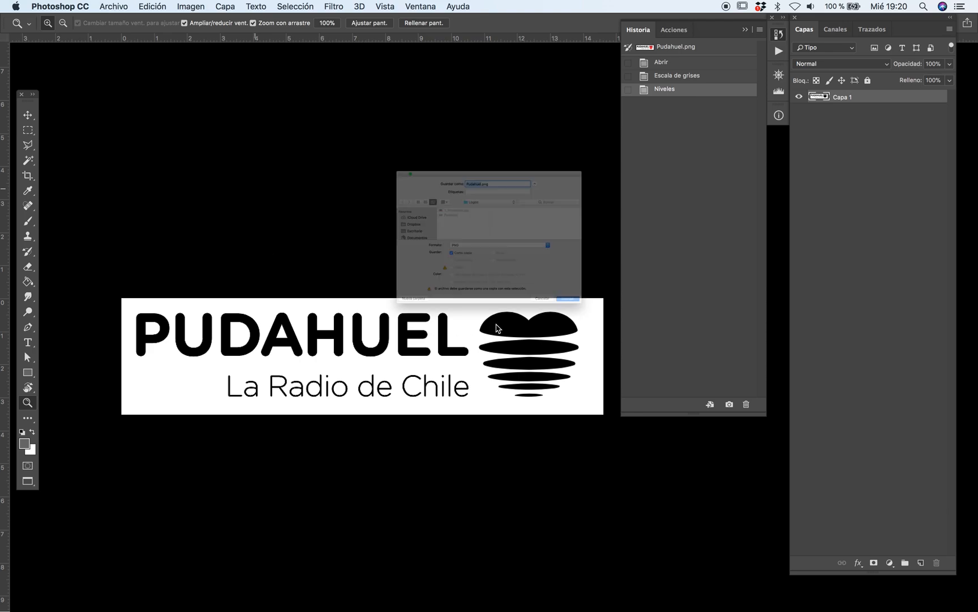
click(492, 254)
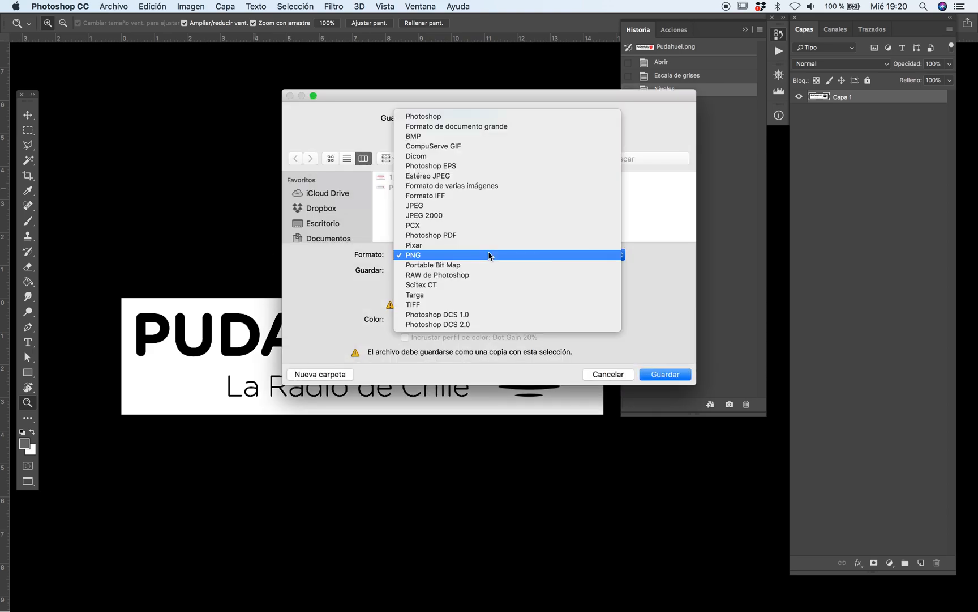
click(423, 306)
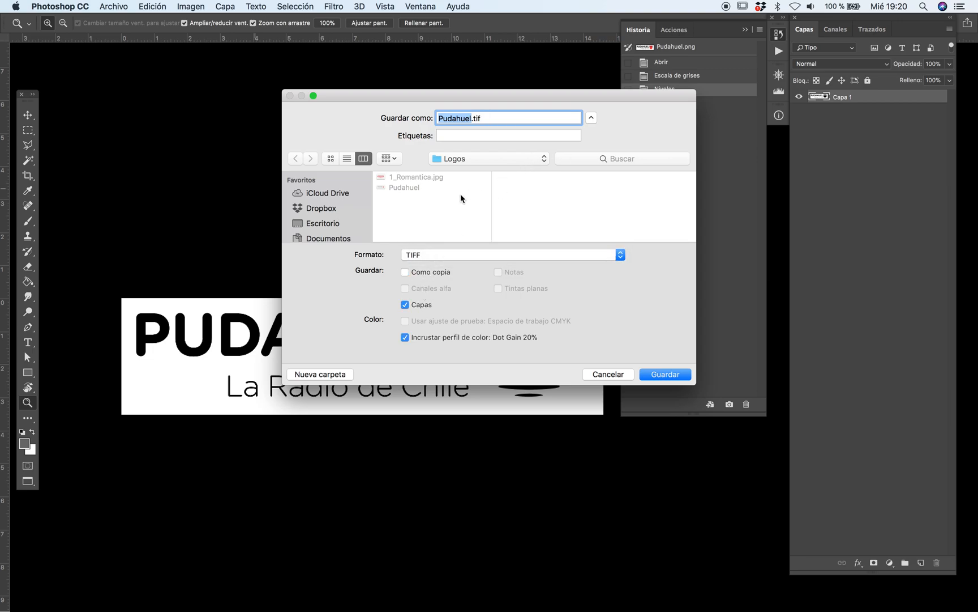
click(654, 376)
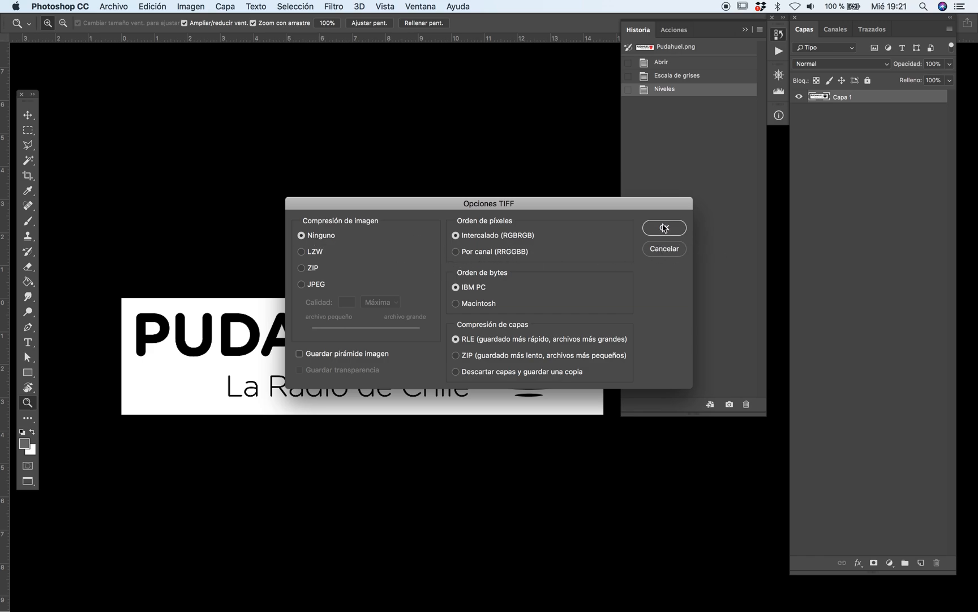
click(487, 374)
click(659, 233)
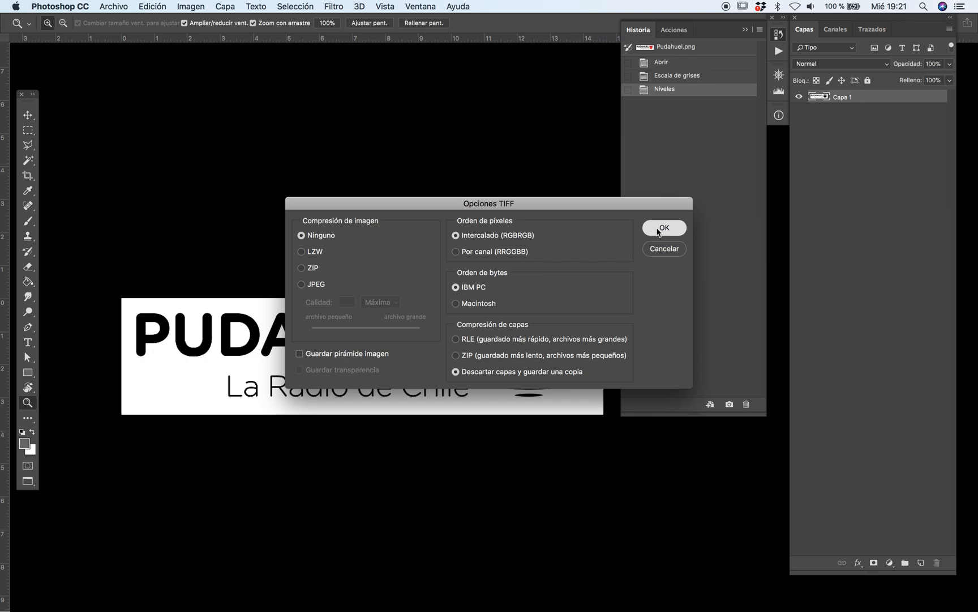
Step: Switch to Finder and preview Pudahuel.tif in the Logos folder
key(super+Tab)
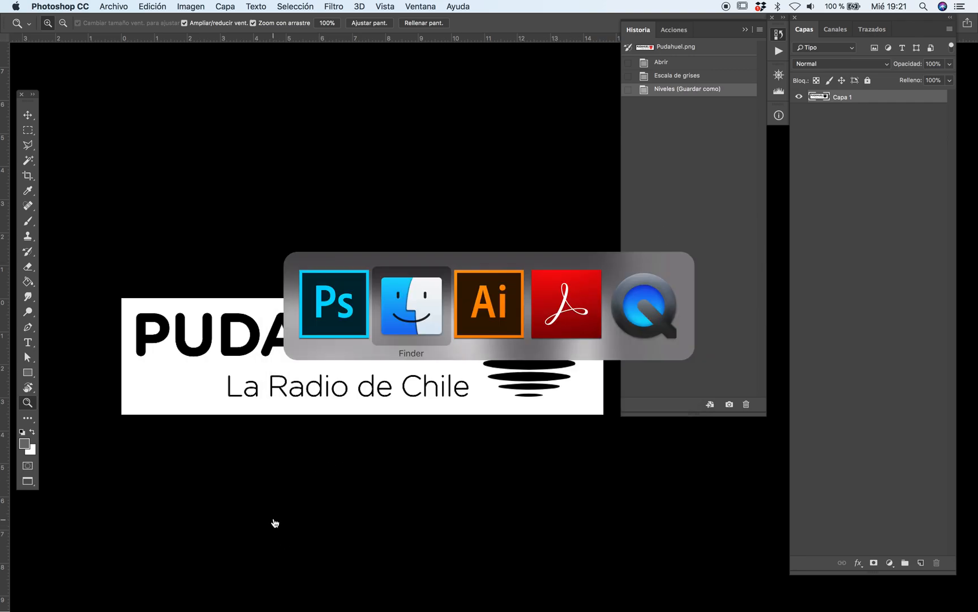
click(445, 308)
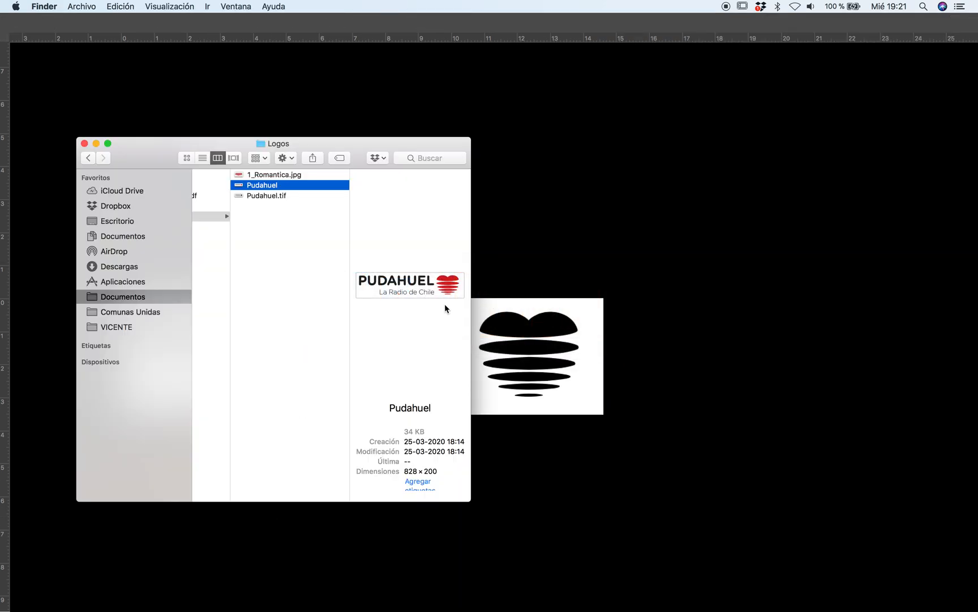
click(275, 196)
key(space)
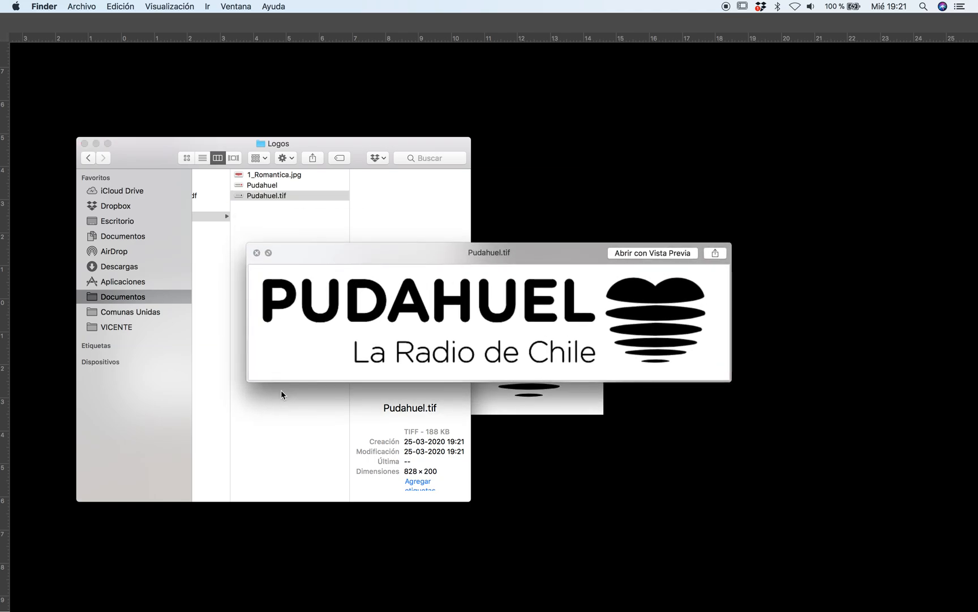
Step: Return to Photoshop, restore the standard screen mode and close Pudahuel.png without saving its changes
key(super+Tab)
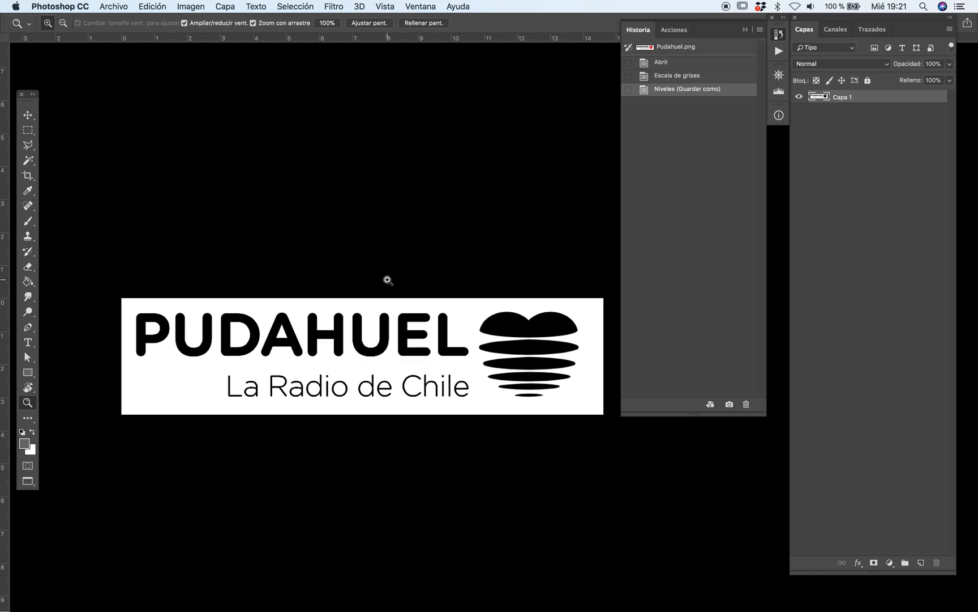
key(f)
key(f)
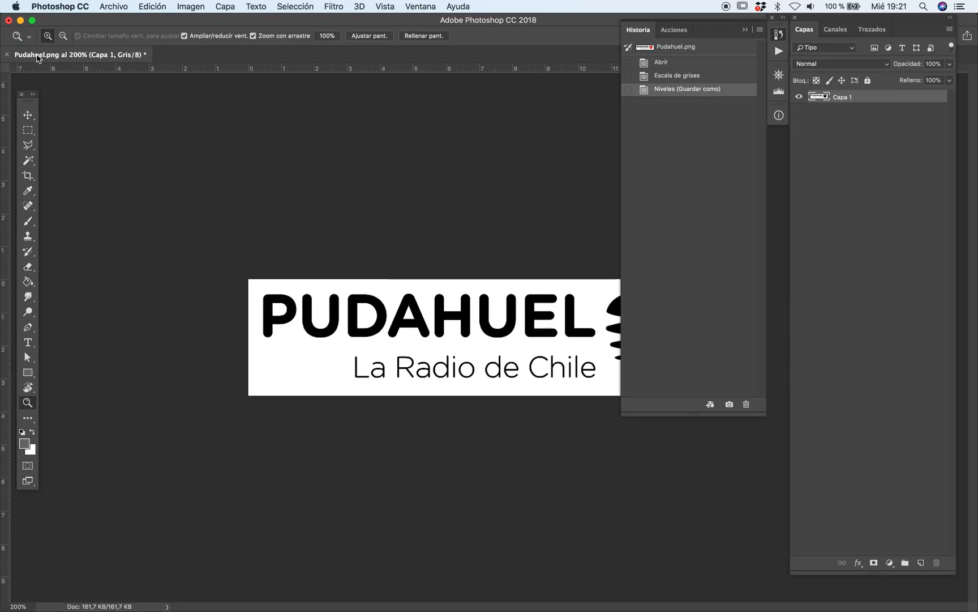
key(super+w)
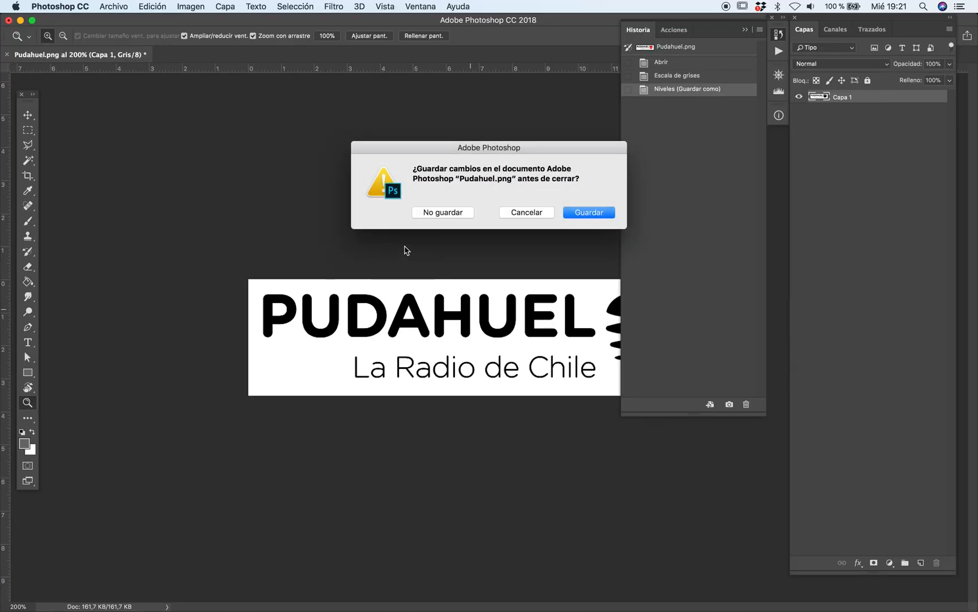
click(445, 213)
Step: Close the Finder preview and place Pudahuel.tif from the Logos folder onto the poster in Illustrator
key(super+Tab)
key(super+Tab)
key(super+Tab)
key(super+Tab)
key(super+Tab)
key(super+Tab)
key(super+Tab)
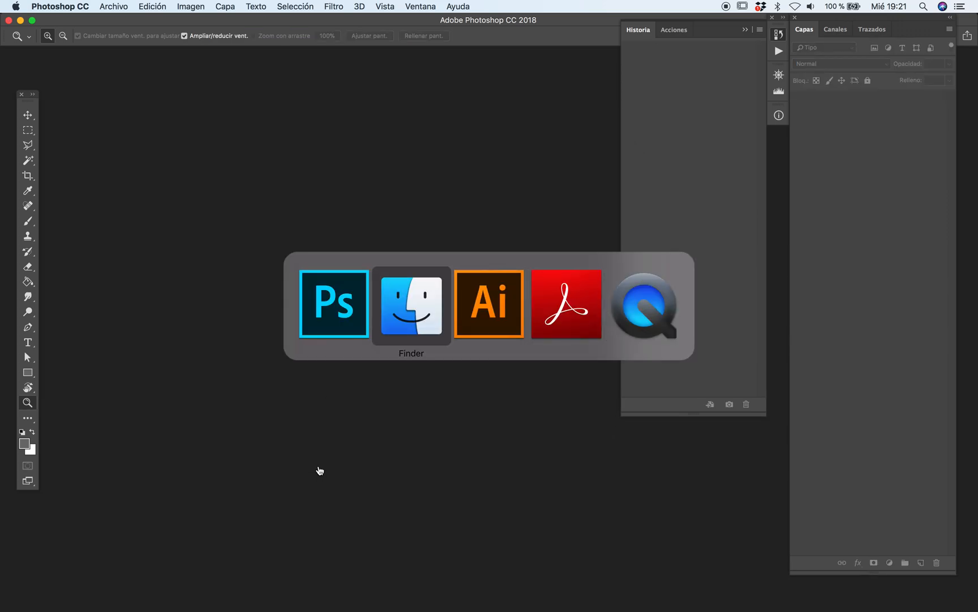
key(super+Tab)
key(super+Tab)
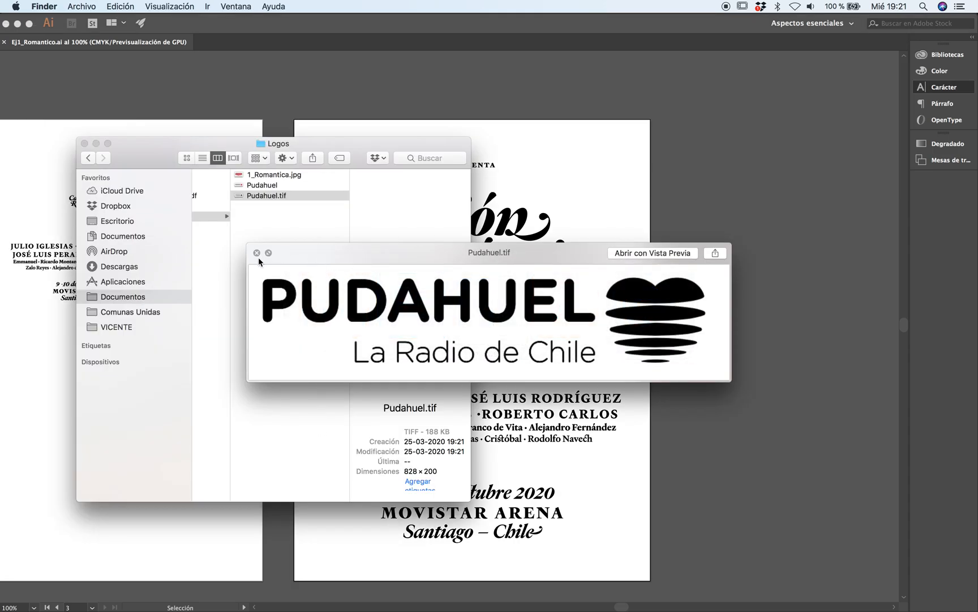
click(257, 253)
click(268, 196)
drag(269, 198, 593, 200)
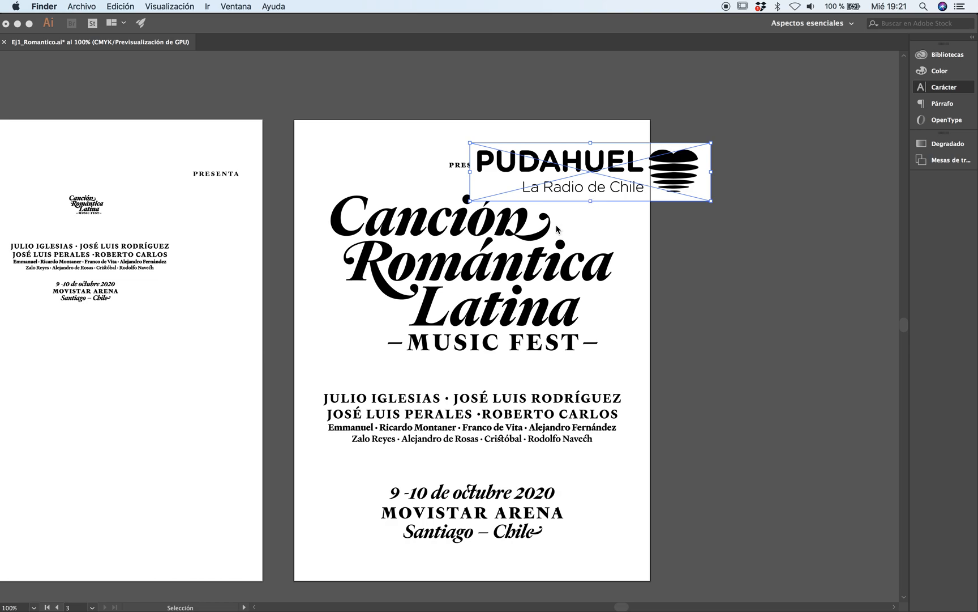
click(577, 229)
Step: Scale the placed Pudahuel logo down proportionally and position it just above the PRESENTA line
key(z)
click(576, 226)
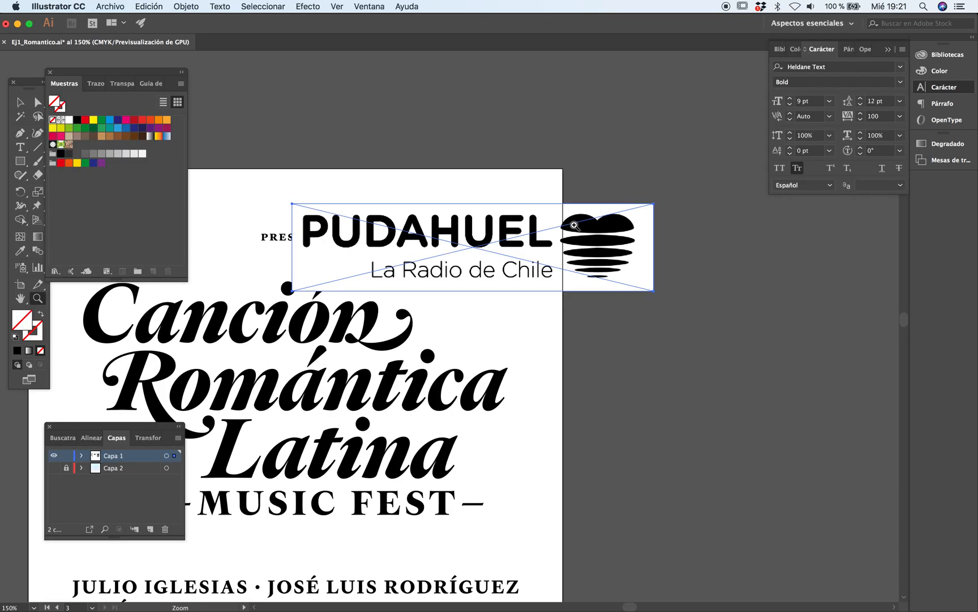
key(Tab)
key(v)
drag(654, 291, 370, 208)
click(436, 261)
key(z)
click(368, 280)
click(382, 281)
key(v)
drag(537, 246, 490, 267)
Step: Center the Pudahuel logo horizontally on the poster artboard
key(Tab)
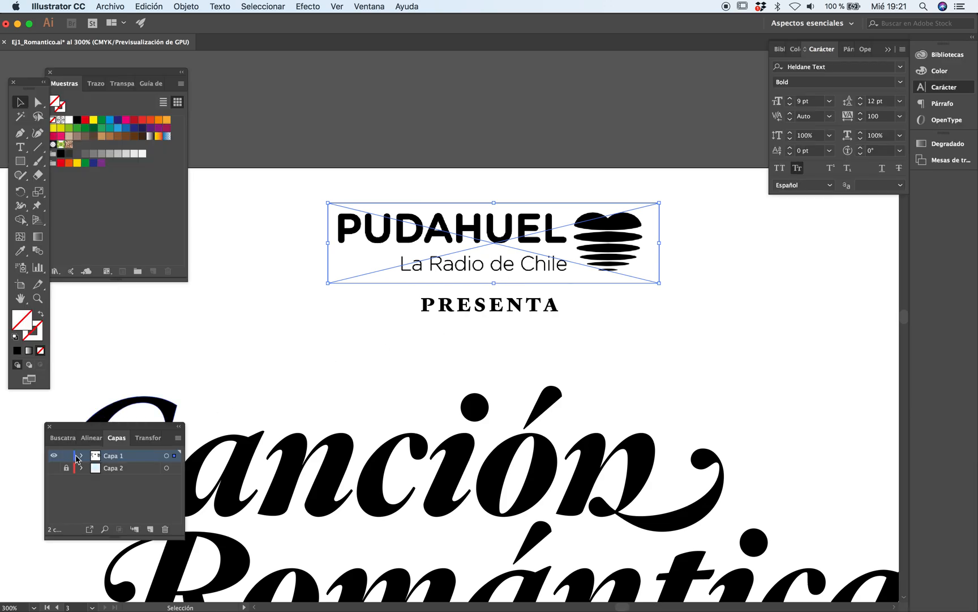
click(92, 438)
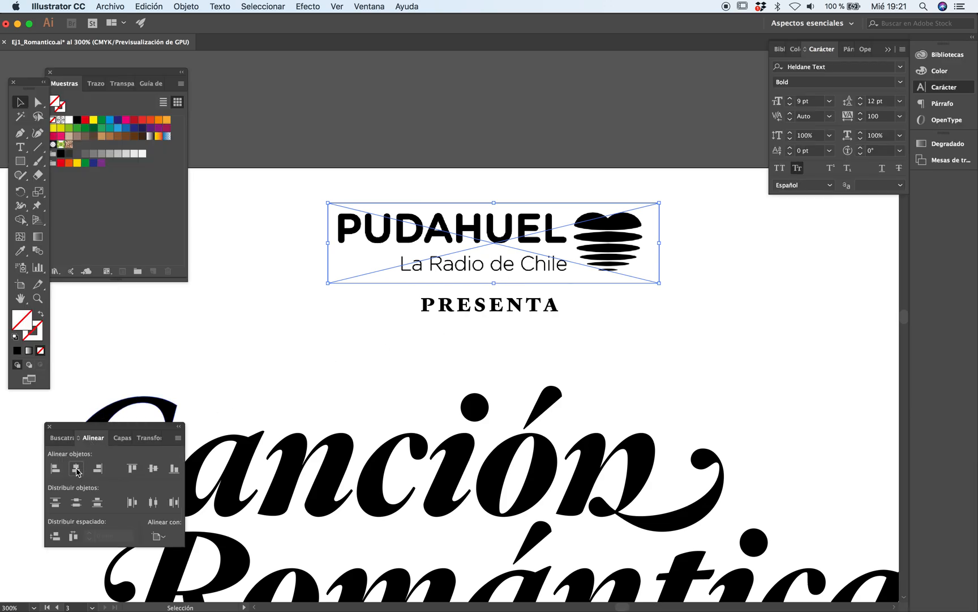
click(76, 468)
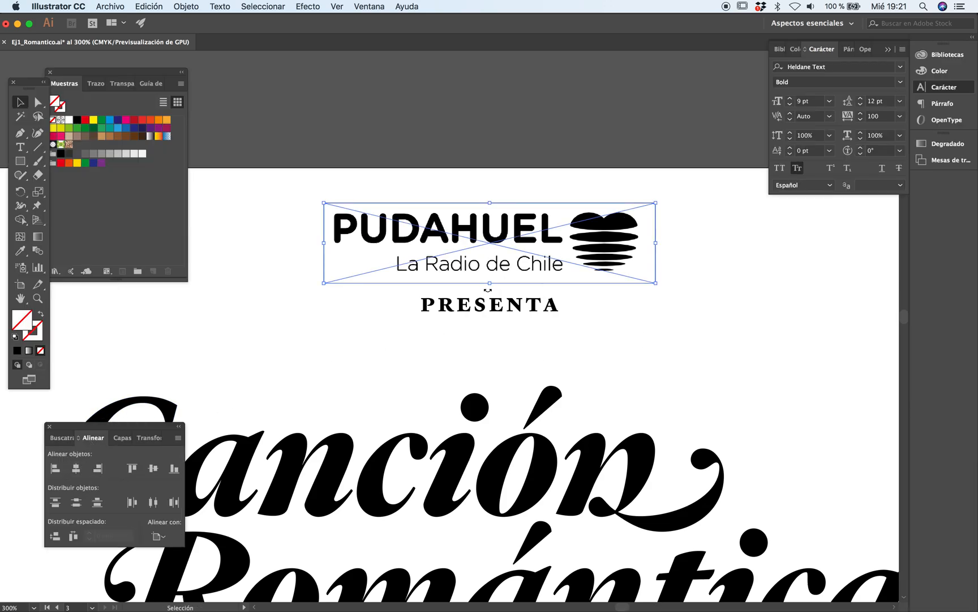
Step: Scale the Pudahuel logo down above the PRESENTA line and apply the red swatch to it
drag(491, 283, 530, 268)
click(672, 328)
click(509, 271)
click(220, 267)
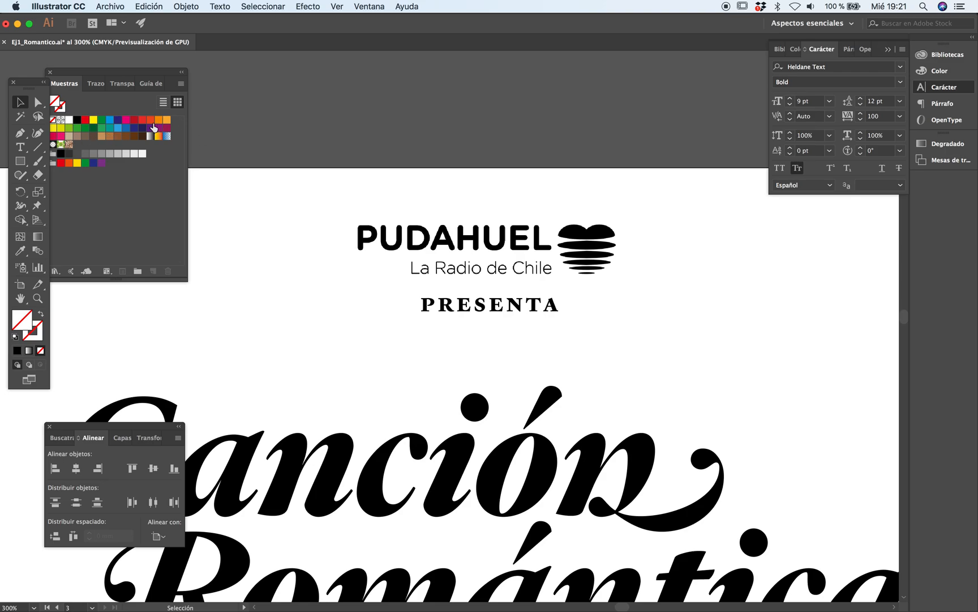
drag(136, 125, 566, 273)
click(679, 326)
Step: Examine the full poster without the panels to judge the red logo's size and placement
key(Tab)
key(z)
click(482, 322)
alt+click(481, 321)
alt+click(482, 322)
alt+click(482, 322)
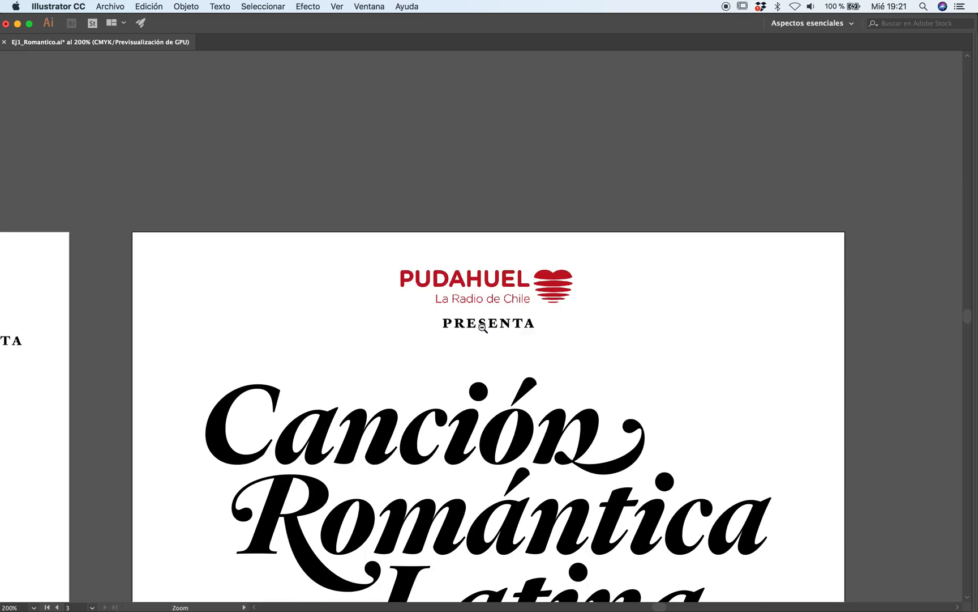
alt+click(482, 322)
scroll(485, 296, down, 4)
alt+click(481, 326)
key(space)
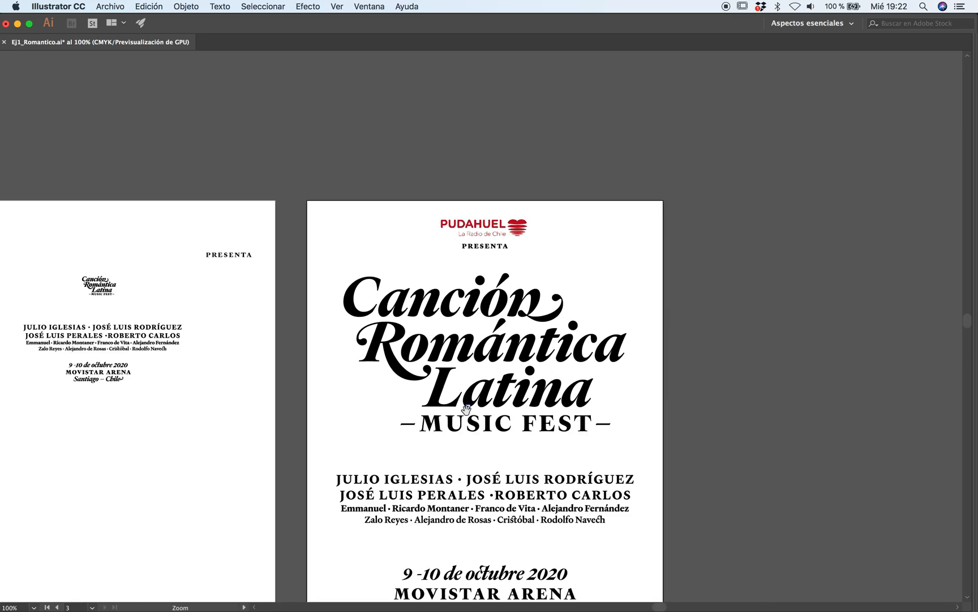
drag(474, 404, 482, 323)
drag(478, 406, 465, 388)
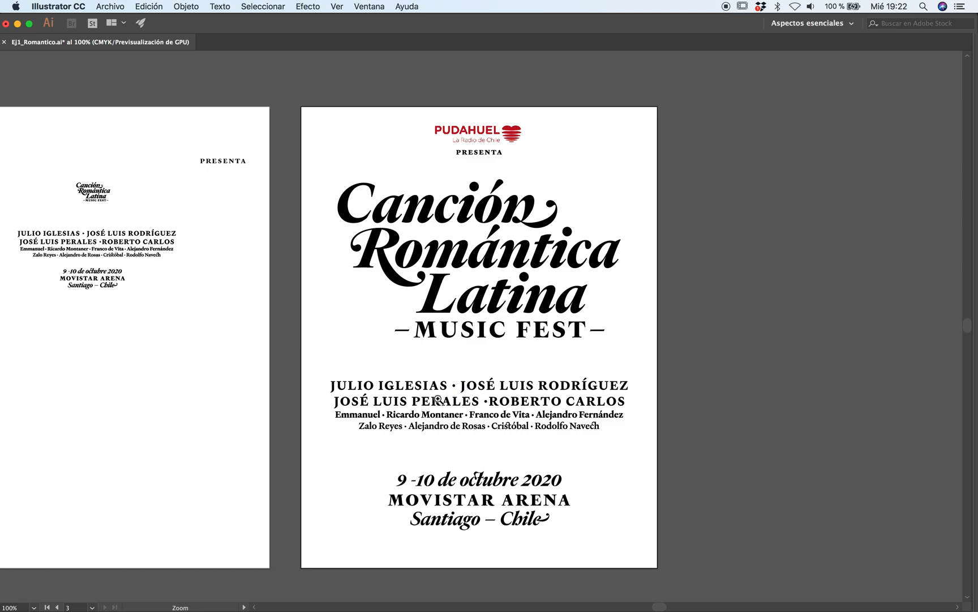
Step: Show the Capa 2 guide layer and move the Pudahuel logo up to the uppermost horizontal guide
key(Tab)
click(122, 438)
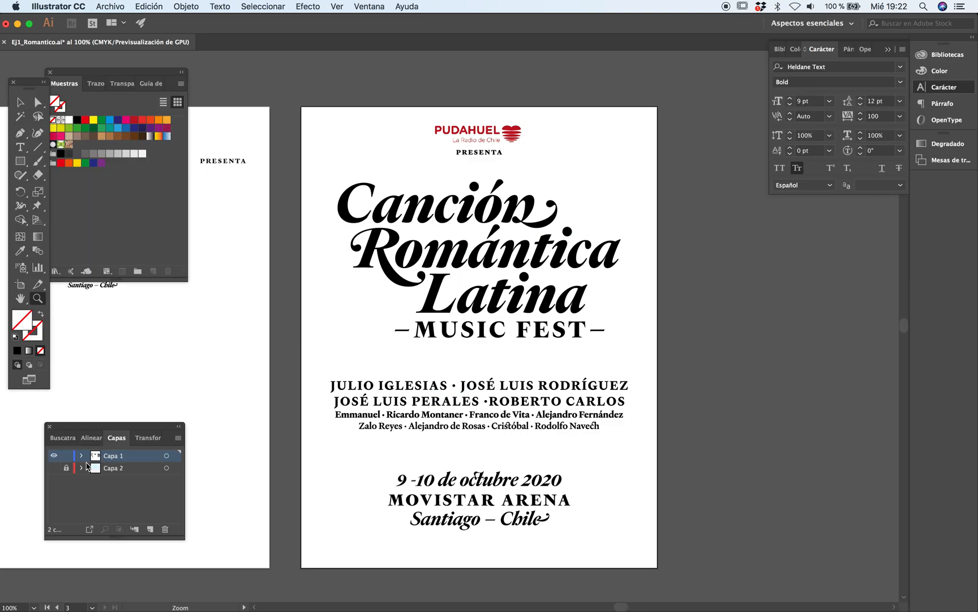
click(54, 468)
click(484, 307)
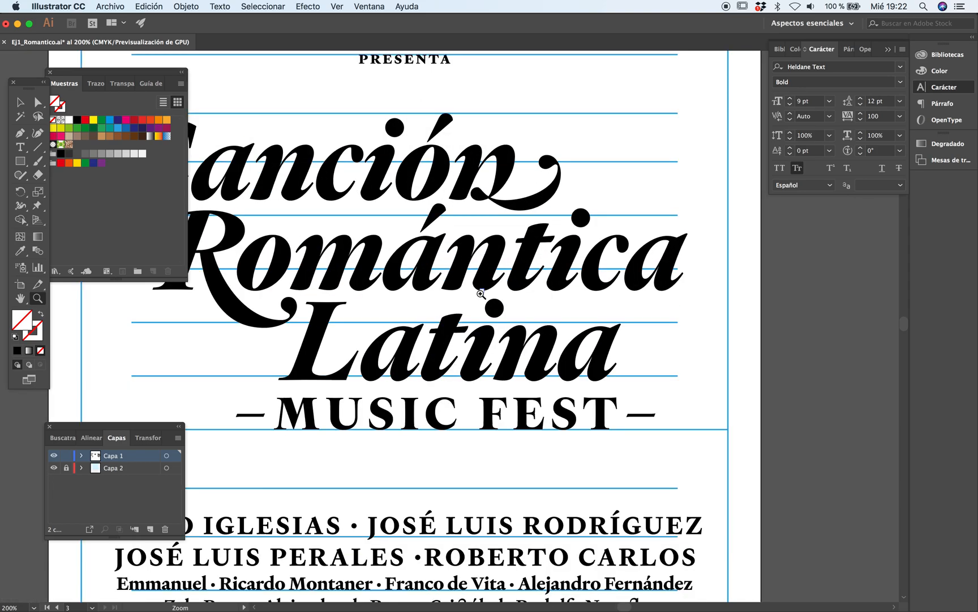
drag(501, 163, 514, 220)
key(v)
mouse_move(547, 214)
mouse_down()
mouse_move(560, 213)
mouse_move(537, 197)
mouse_up()
click(596, 297)
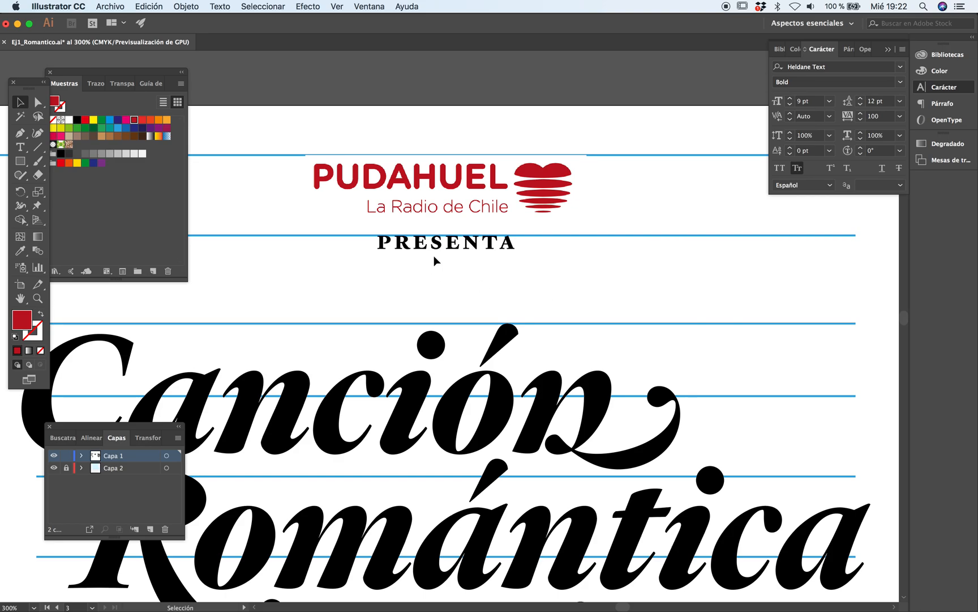
Step: Move the PRESENTA line straight down so it sits below the second horizontal guide
drag(436, 246, 455, 269)
click(625, 308)
key(super+shift+o)
click(585, 315)
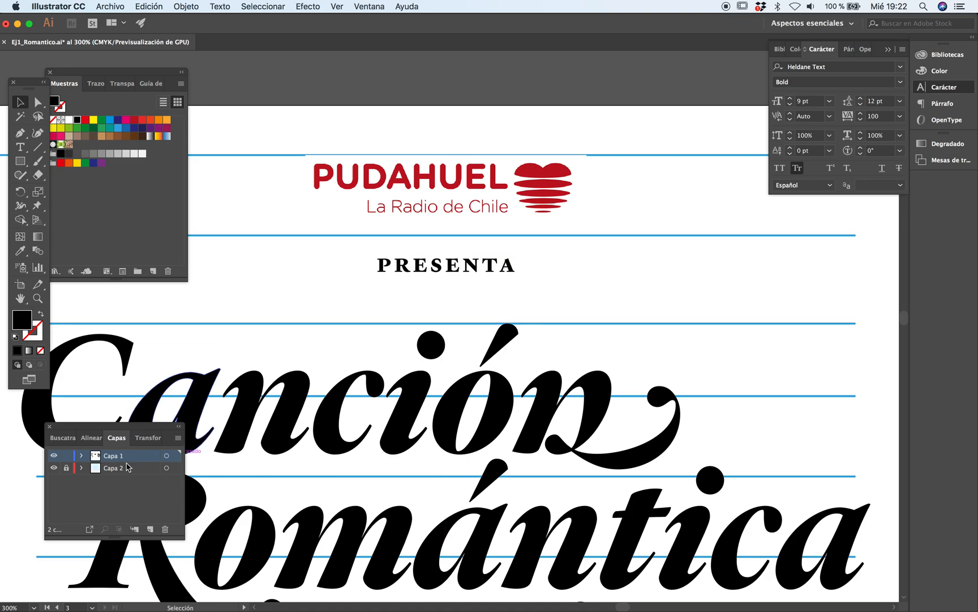
Step: Hide the Capa 2 guide layer, check the whole poster and save the document
click(54, 467)
key(Tab)
key(z)
alt+click(481, 323)
alt+click(481, 323)
alt+click(482, 323)
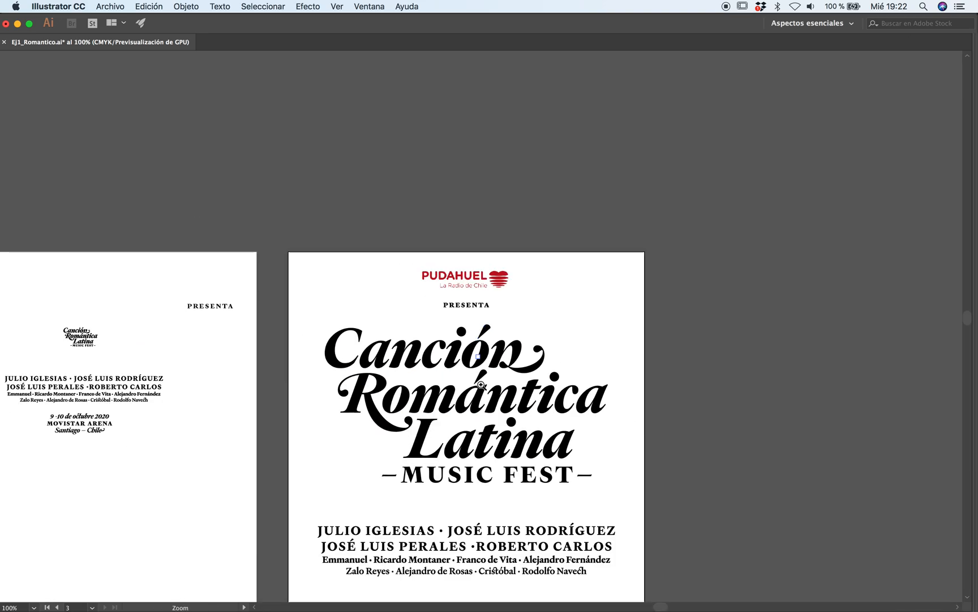
drag(469, 430, 475, 338)
scroll(473, 420, down, 3)
alt+click(481, 385)
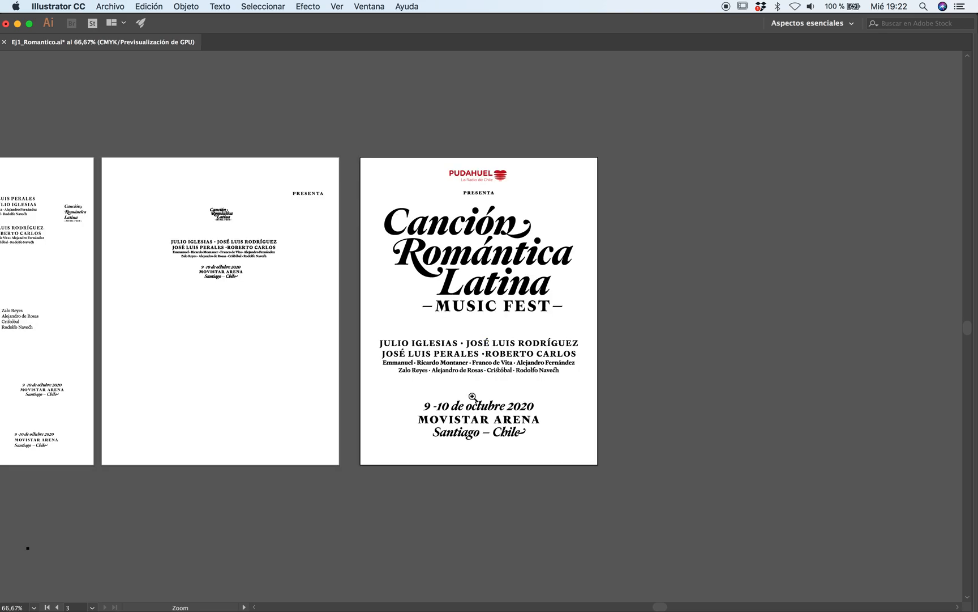
key(super+s)
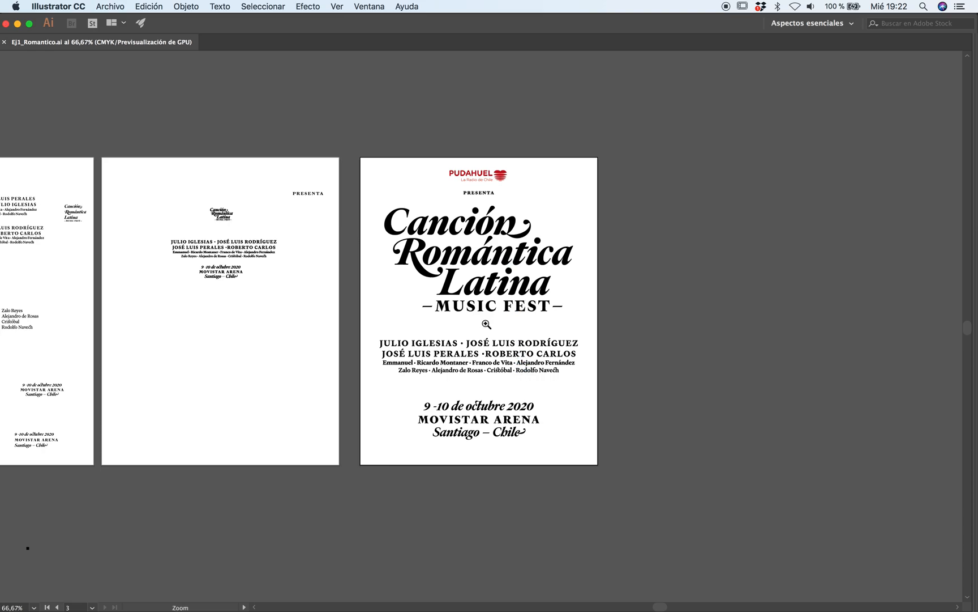
Step: Examine the saved poster layout and the red Pudahuel logo up close
click(486, 323)
scroll(472, 335, right, 2)
key(Tab)
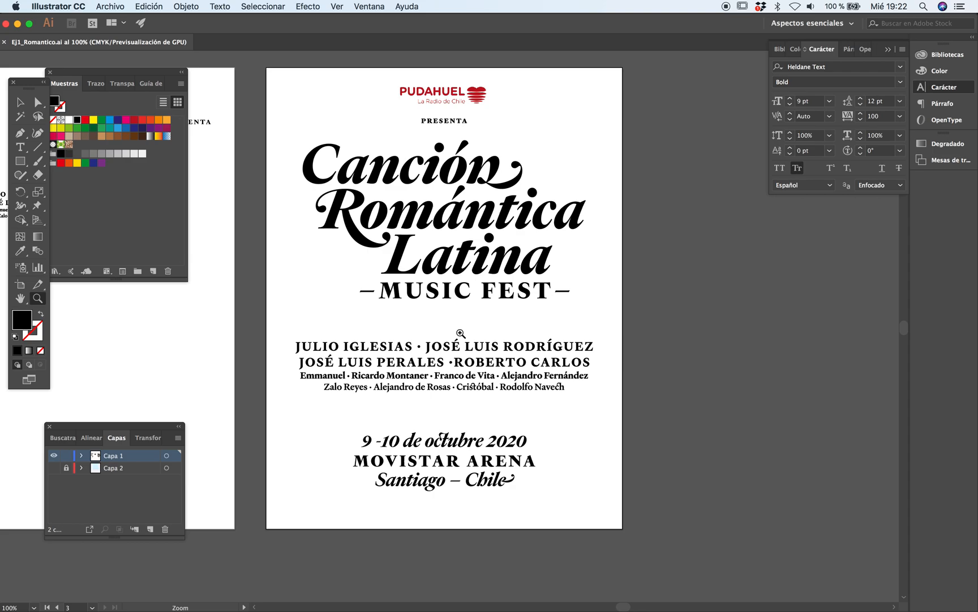
scroll(456, 343, down, 2)
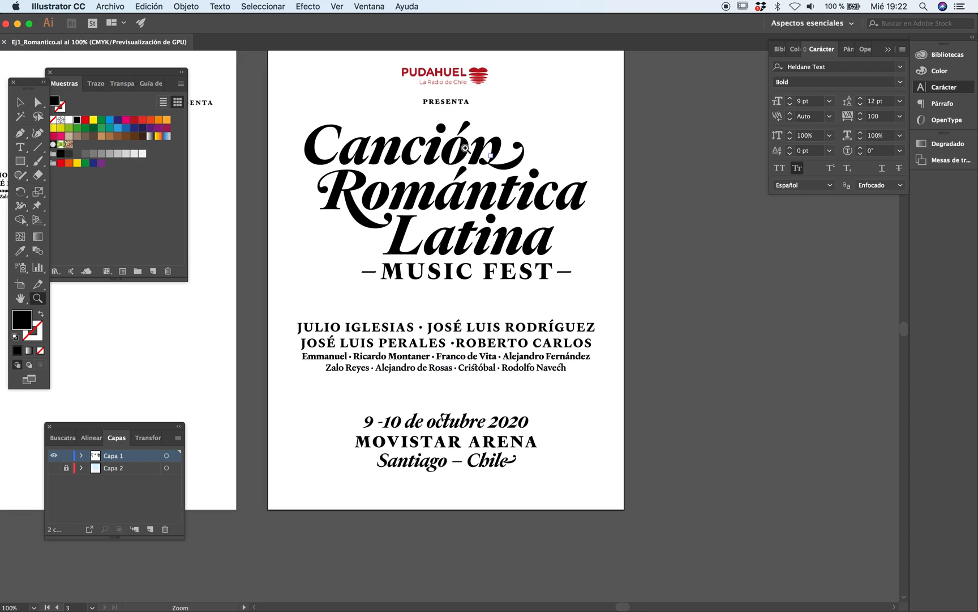
click(431, 179)
click(468, 249)
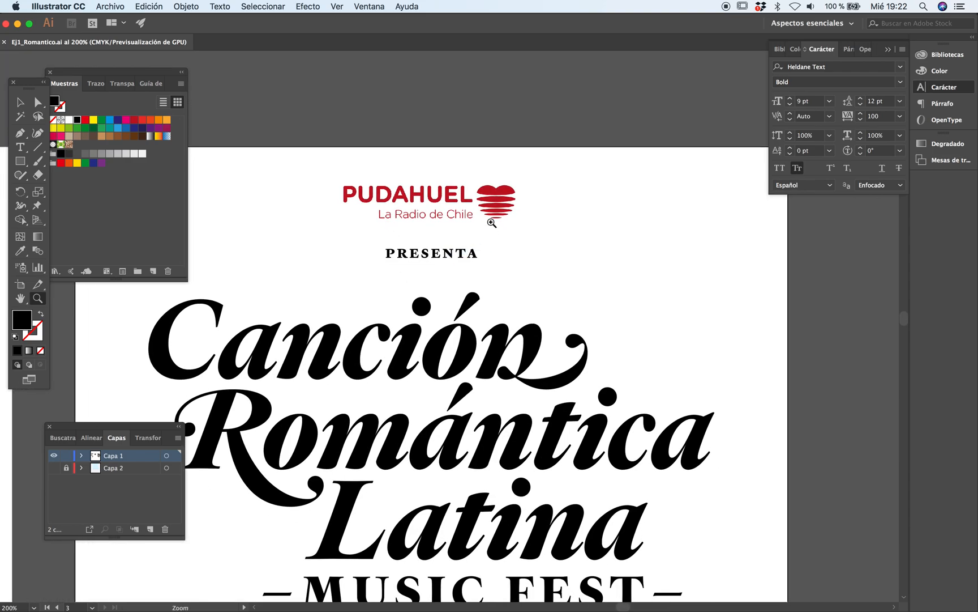
key(v)
click(494, 216)
click(584, 259)
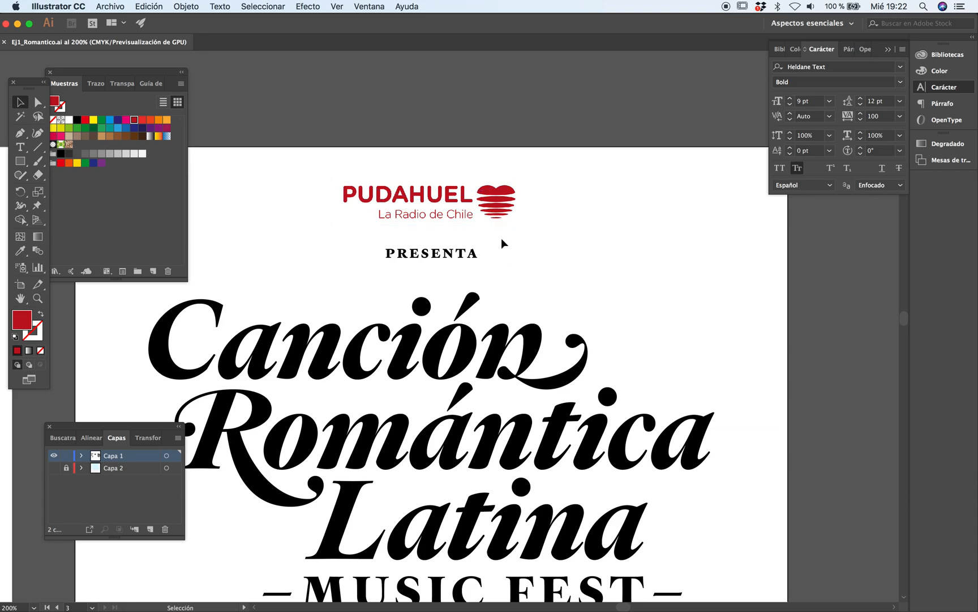
Step: Duplicate the red Pudahuel logo straight up so the copy overlaps the artboard's upper edge
key(z)
click(437, 253)
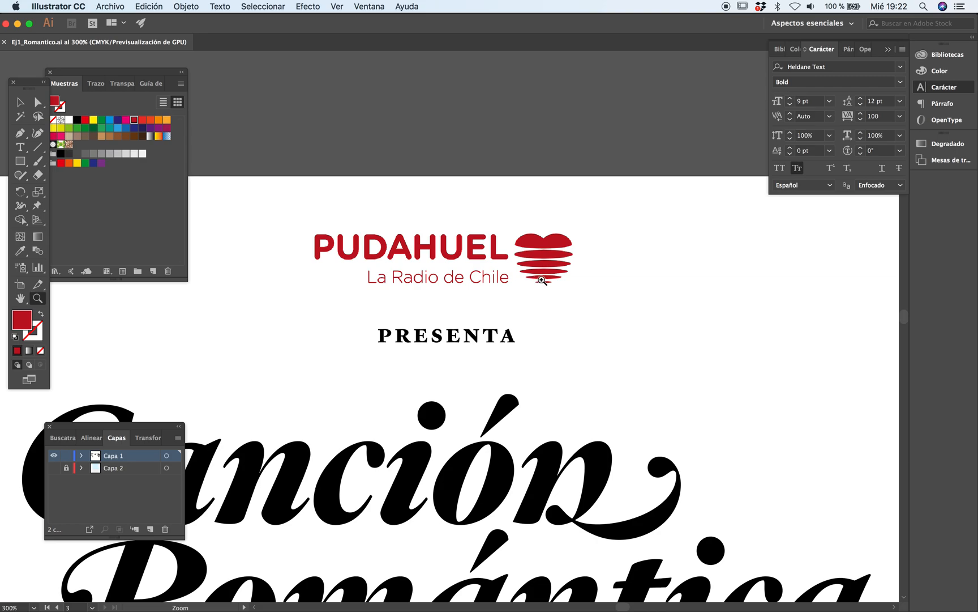
key(v)
click(532, 283)
drag(448, 287, 449, 202)
click(488, 291)
Step: Apply the black swatch to the original Pudahuel logo below the red copy
click(459, 287)
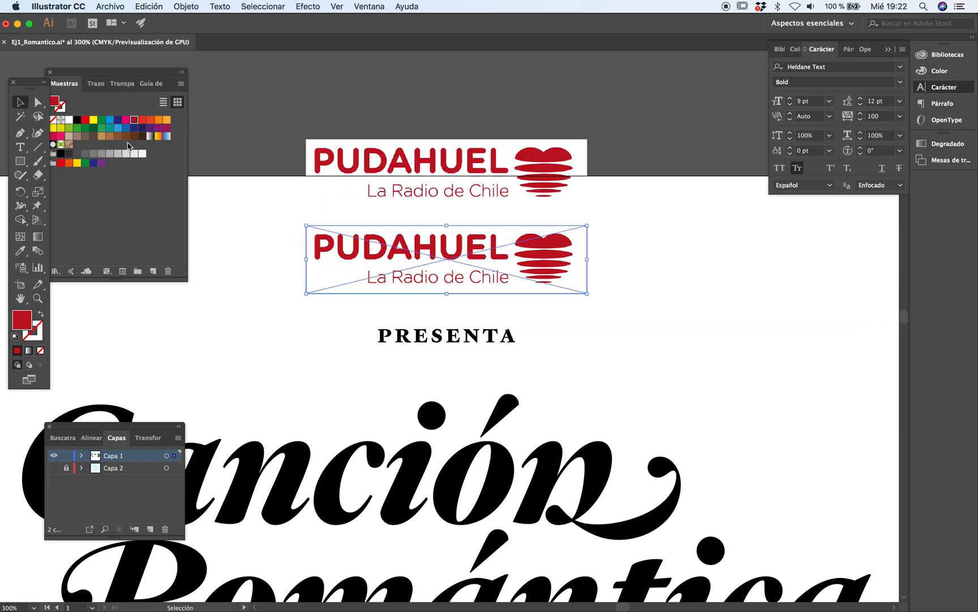
drag(77, 123, 406, 266)
click(685, 342)
Step: Draw a rectangle over the lettering of the black Pudahuel logo, leaving its heart uncovered
key(z)
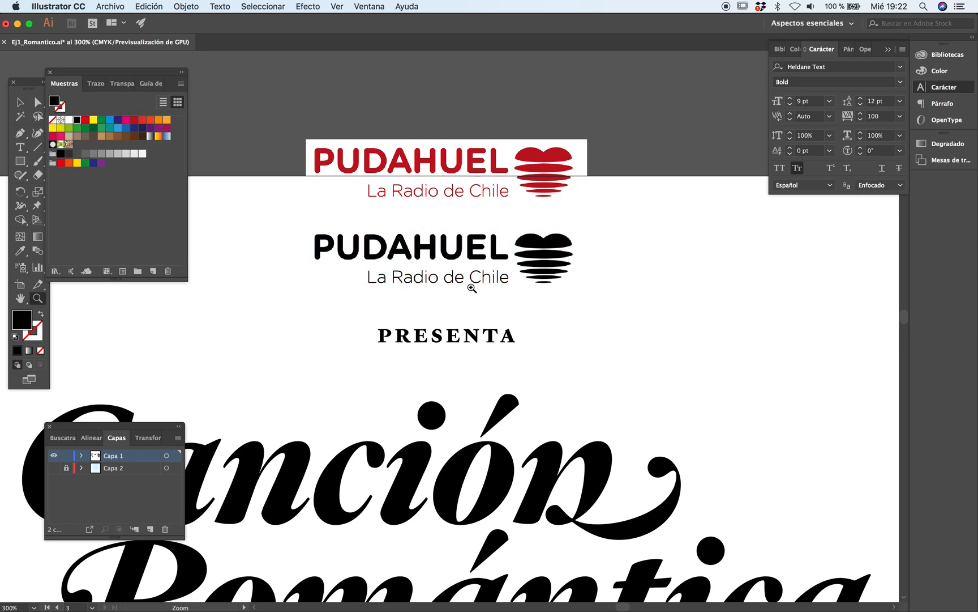
click(500, 283)
key(m)
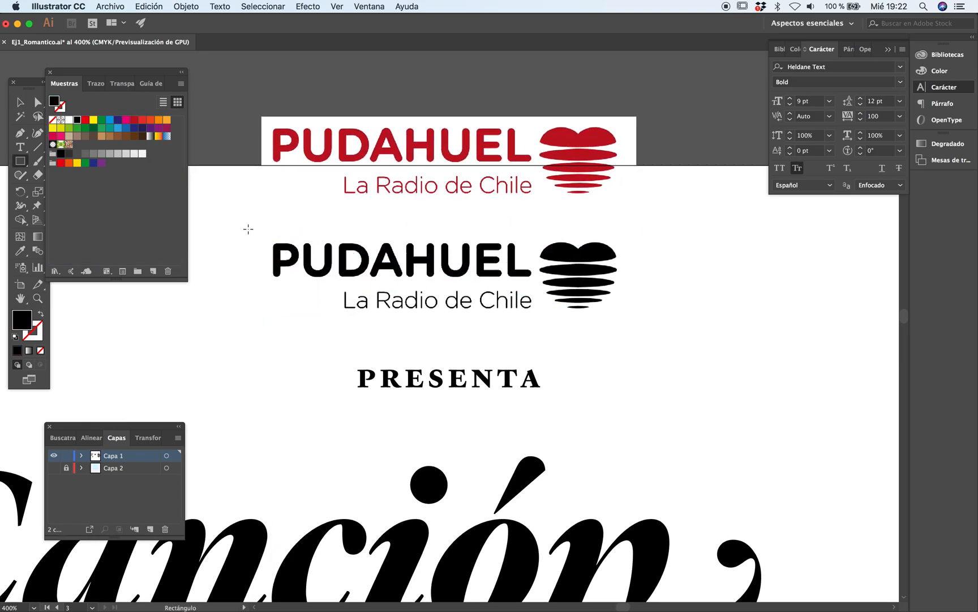
drag(260, 232, 541, 322)
key(v)
click(640, 352)
key(z)
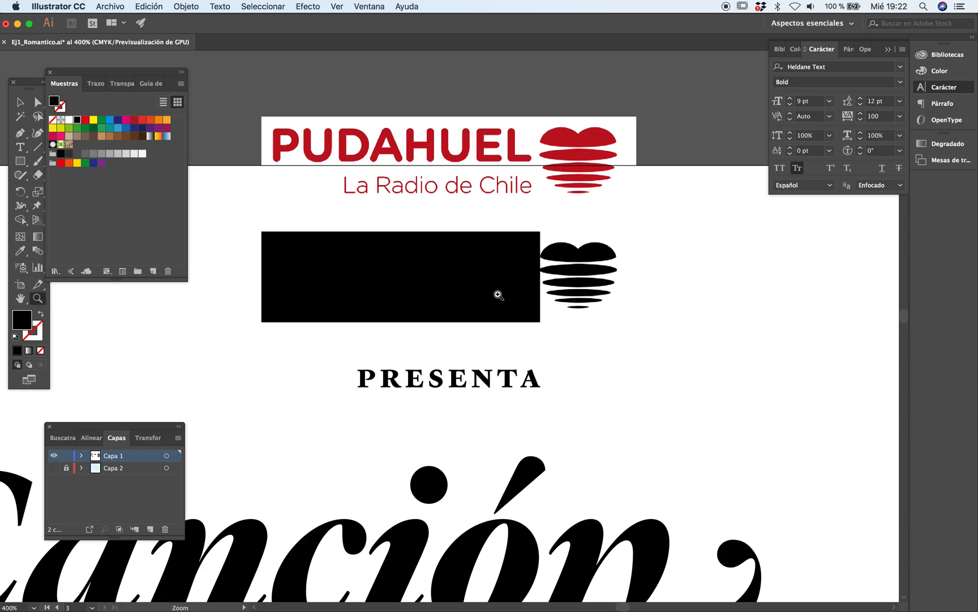
Step: Pull the rectangle's right edge back to the end of the lettering and clip the black logo with it
click(499, 295)
key(v)
click(505, 302)
drag(512, 301, 500, 301)
click(563, 388)
drag(564, 388, 391, 289)
key(a)
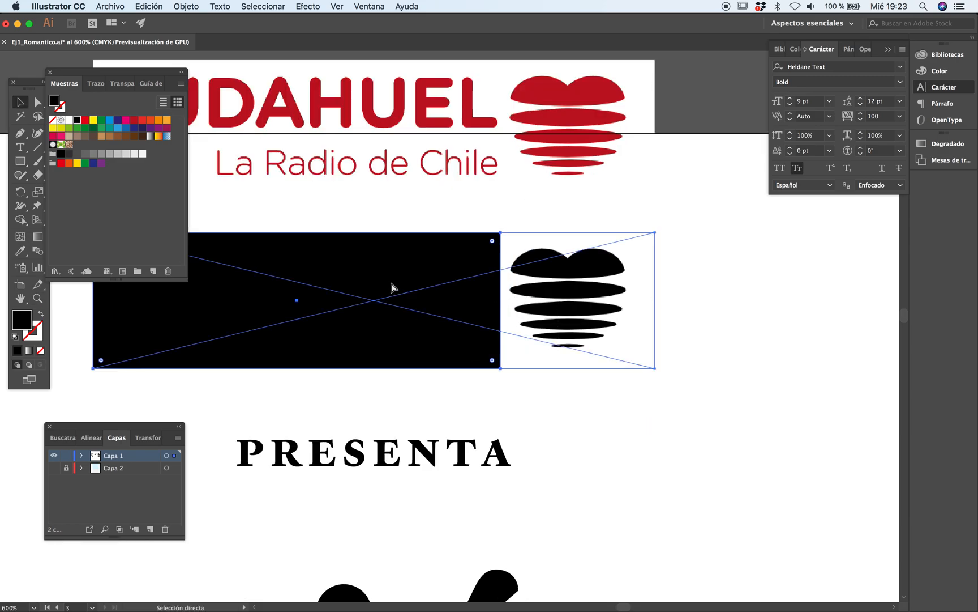
key(super+7)
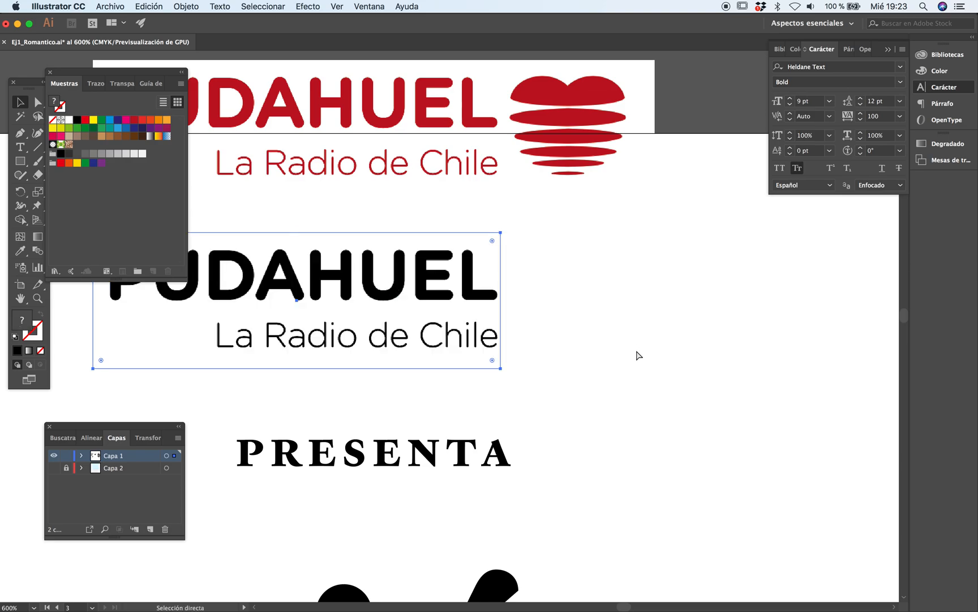
click(583, 345)
Step: Draw a rectangle around the heart of the red logo copy and make it the copy's clipping mask
key(Tab)
drag(536, 313, 544, 352)
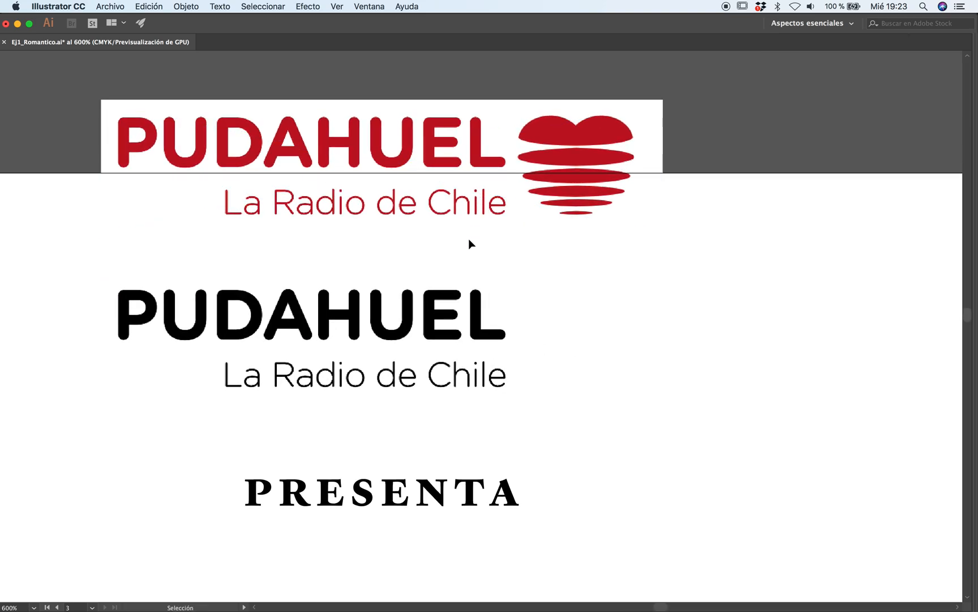
key(m)
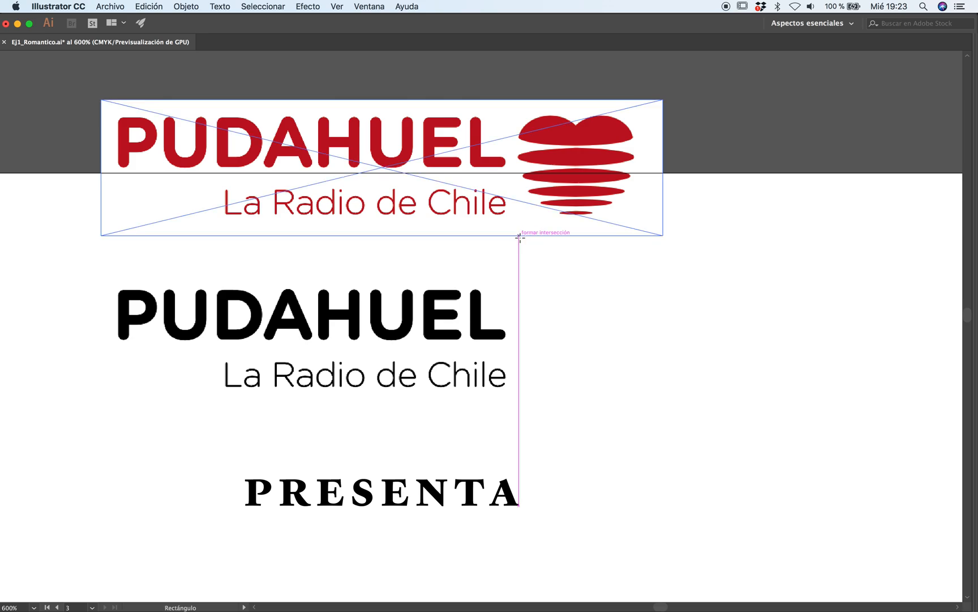
drag(515, 236, 647, 100)
key(v)
drag(589, 284, 495, 167)
click(731, 169)
click(393, 170)
key(super+7)
key(v)
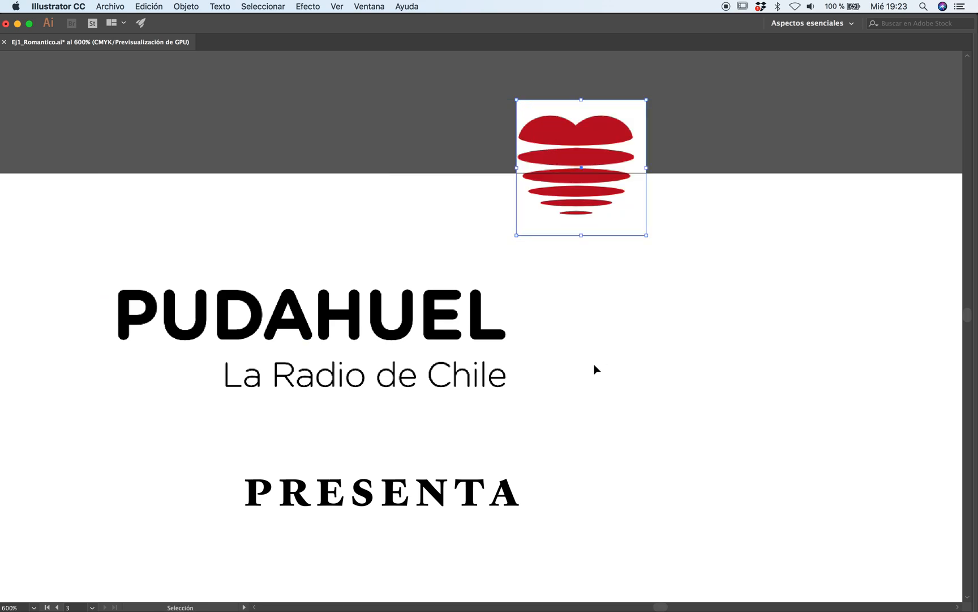
Step: Align the red heart with the black Pudahuel lettering along their bottom edges, relative to the selection
shift+click(488, 338)
key(Tab)
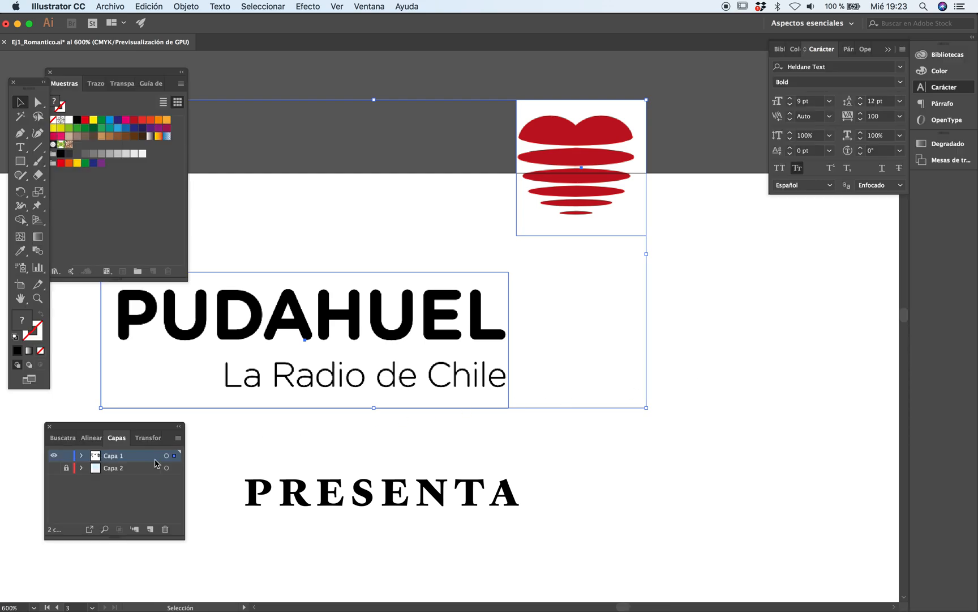
click(91, 438)
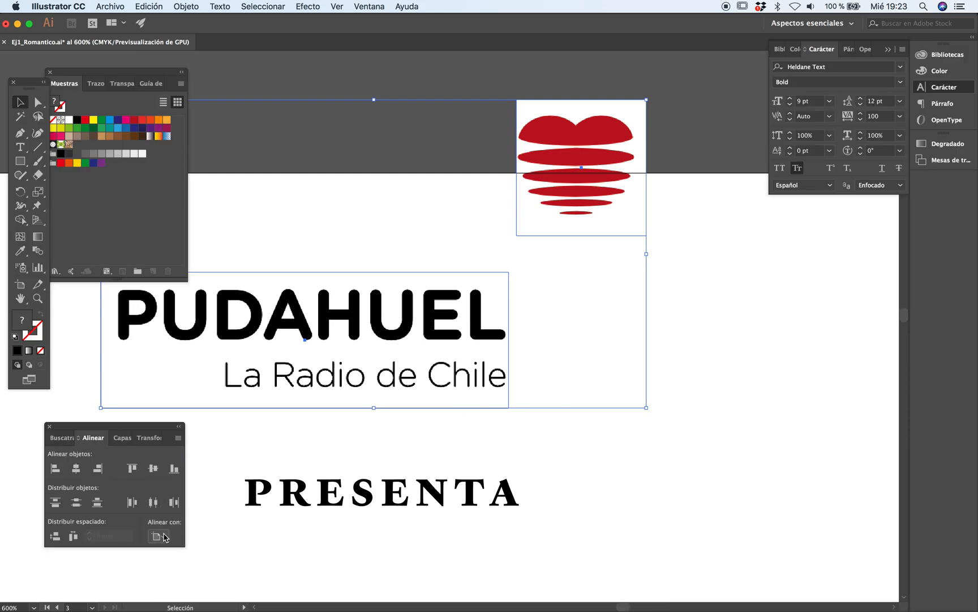
click(165, 535)
click(170, 551)
click(174, 468)
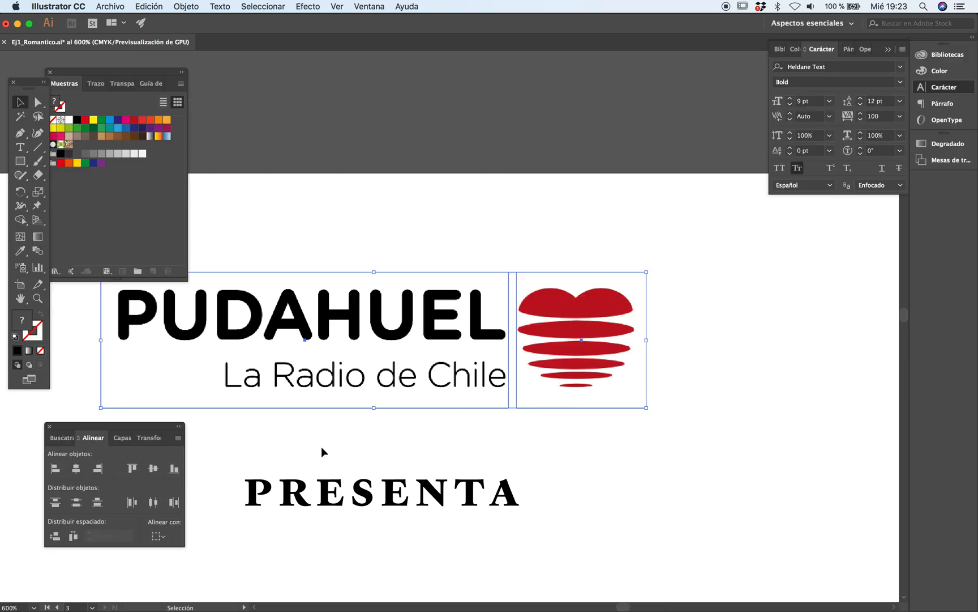
click(703, 493)
Step: Check the black-and-red logo in the poster layout and save the document
key(Tab)
mouse_move(482, 373)
mouse_down()
mouse_move(453, 363)
mouse_move(465, 365)
mouse_up()
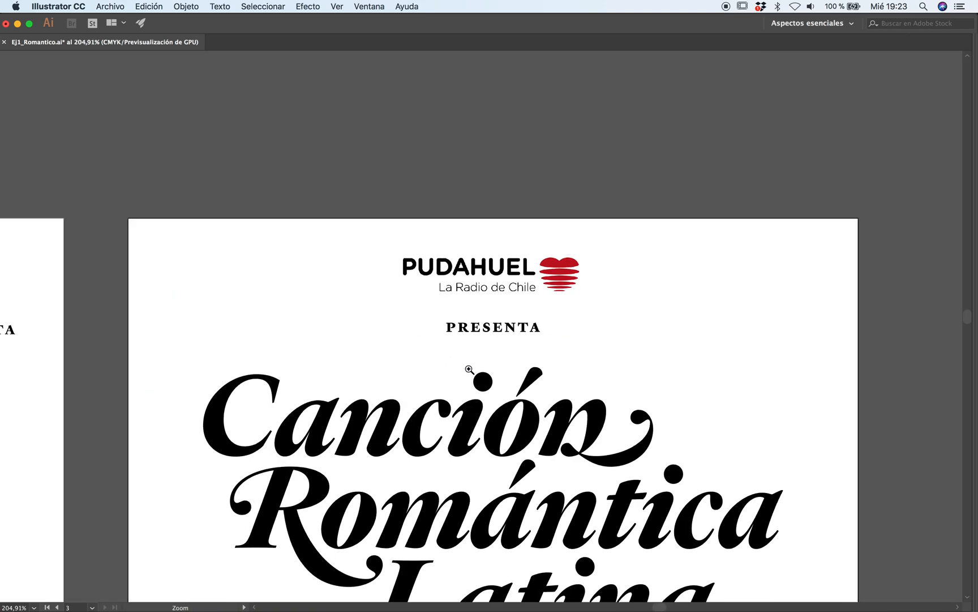
alt+click(470, 354)
alt+click(478, 354)
drag(476, 432, 473, 402)
click(494, 340)
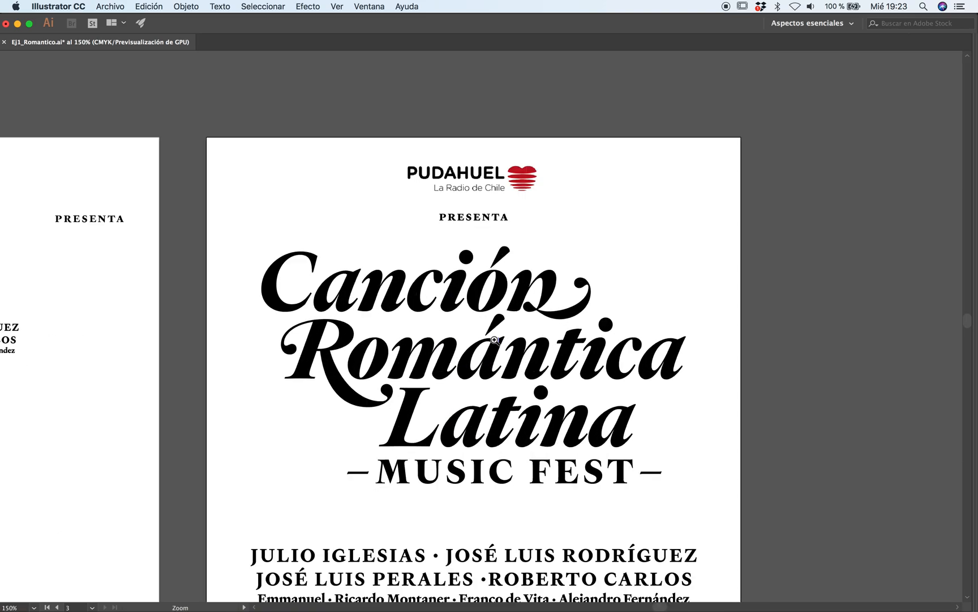
click(494, 339)
key(Tab)
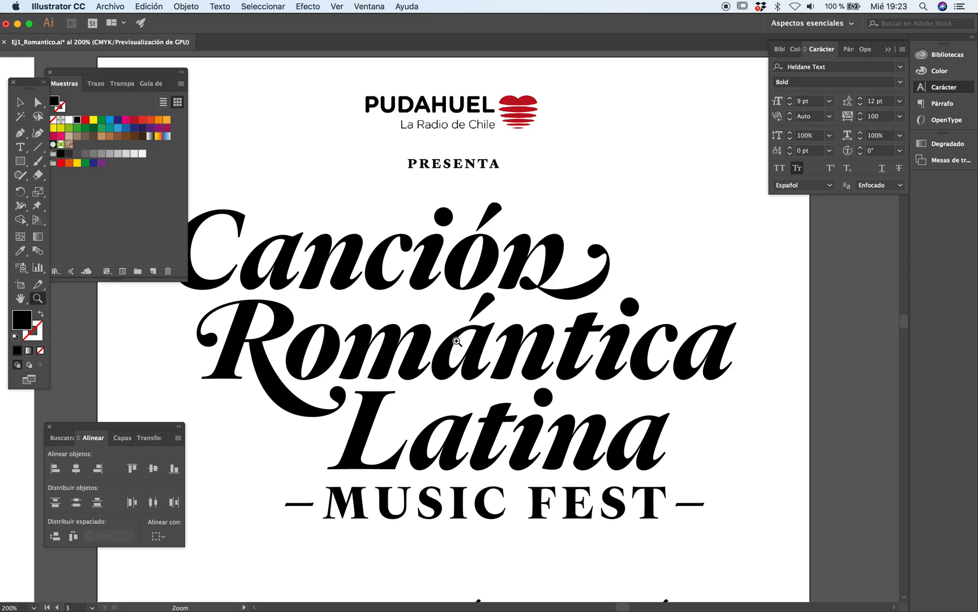
key(super+s)
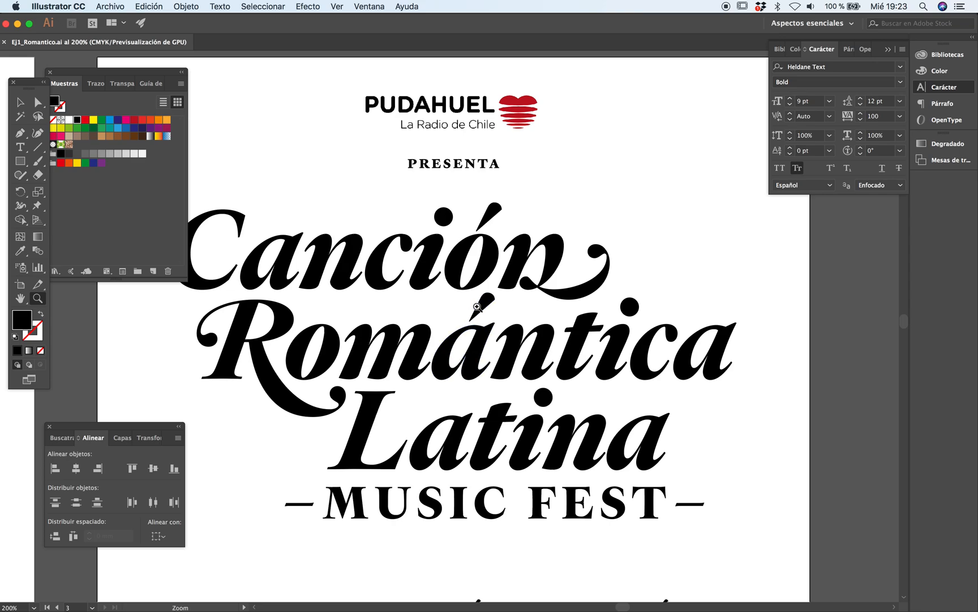
Step: View the poster at 100% and show the Capa 2 guide layer over the lower text blocks
key(super+1)
scroll(448, 423, down, 4)
key(Tab)
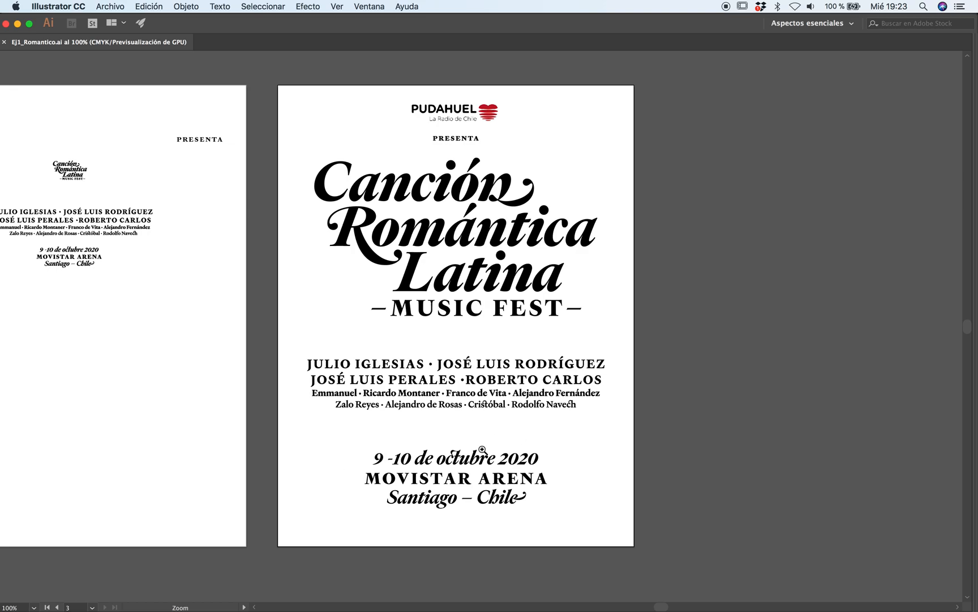
key(Tab)
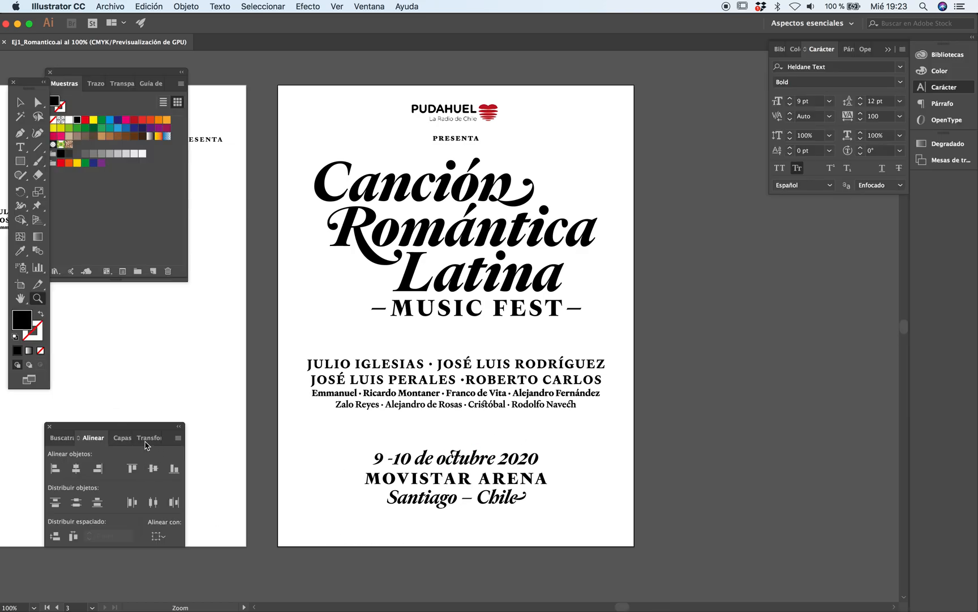
click(147, 439)
click(105, 437)
click(54, 467)
click(401, 445)
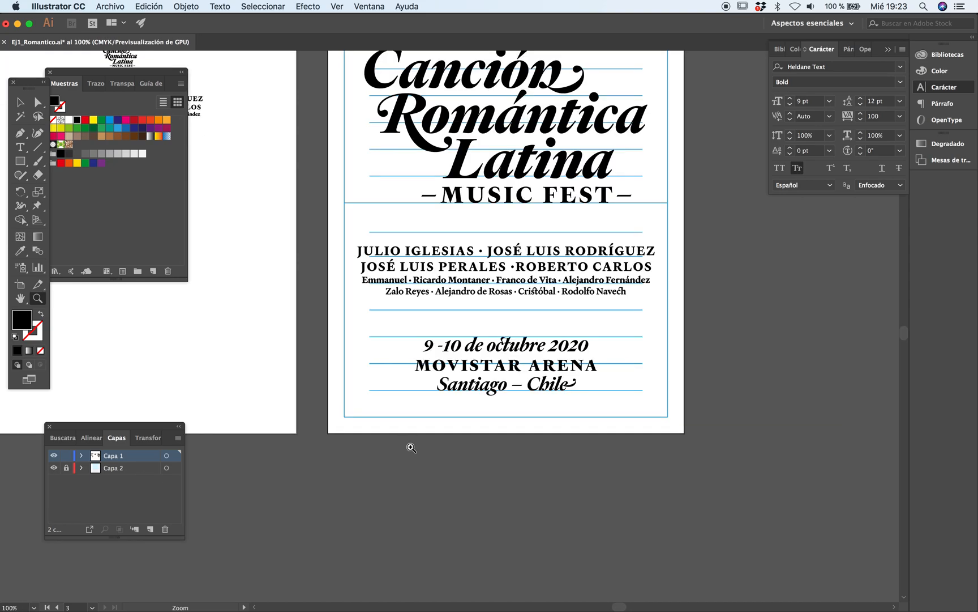
Step: Draw a black square about 10.5 mm wide and a black circle about 8.8 mm wide in the poster's lower-left area
click(476, 365)
click(474, 368)
key(Tab)
click(395, 362)
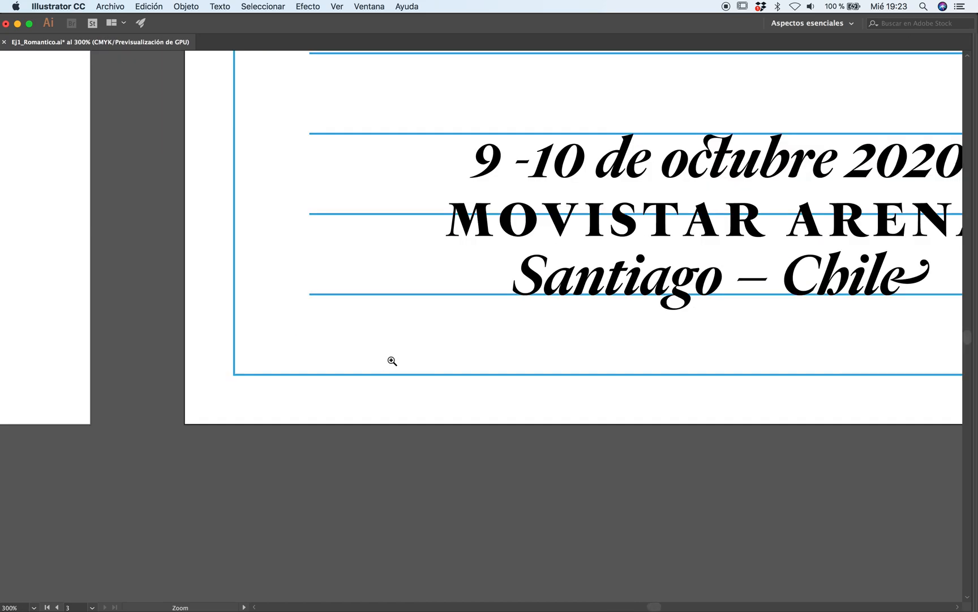
mouse_move(280, 347)
mouse_down()
mouse_move(313, 365)
mouse_move(332, 399)
mouse_up()
key(l)
drag(427, 367, 449, 389)
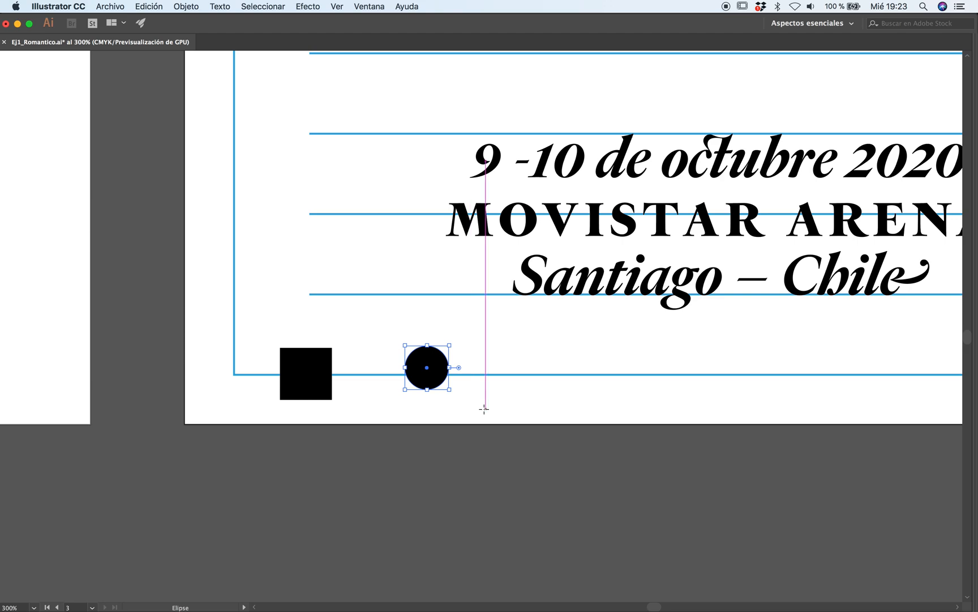
Step: Move the square up near the lower margin guide and centre the circle on the square's height
super+click(470, 389)
super+click(477, 382)
drag(335, 302, 365, 419)
key(v)
drag(198, 356, 258, 308)
drag(437, 321, 424, 285)
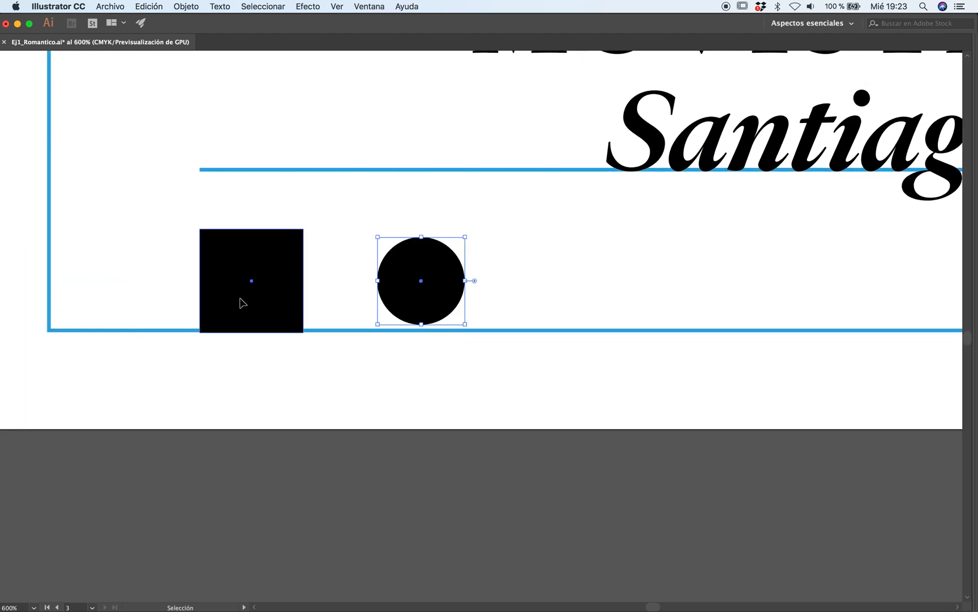
Step: Set the square's width and height to 10 mm
click(246, 302)
key(Tab)
click(150, 437)
click(149, 455)
text(10)
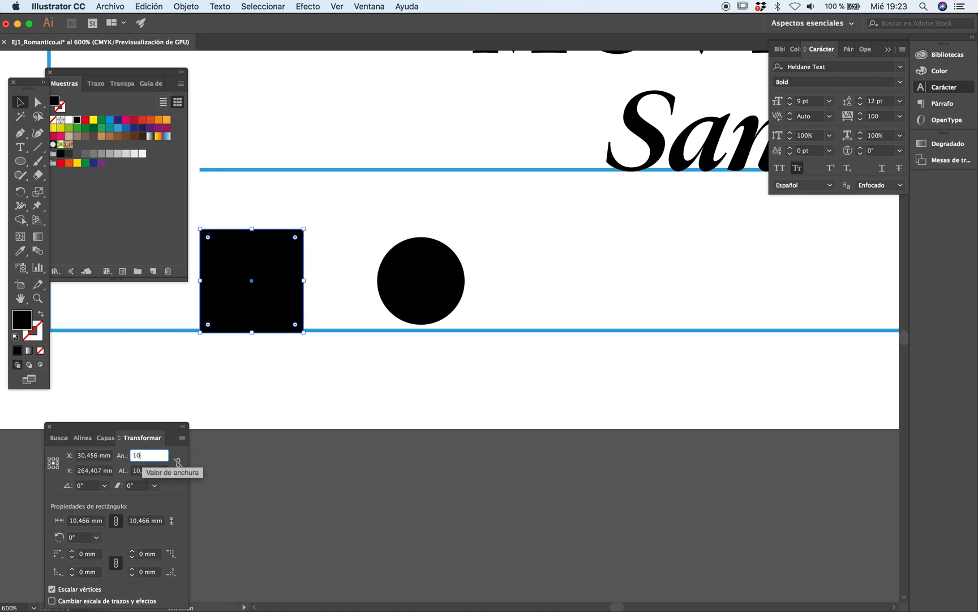
key(Tab)
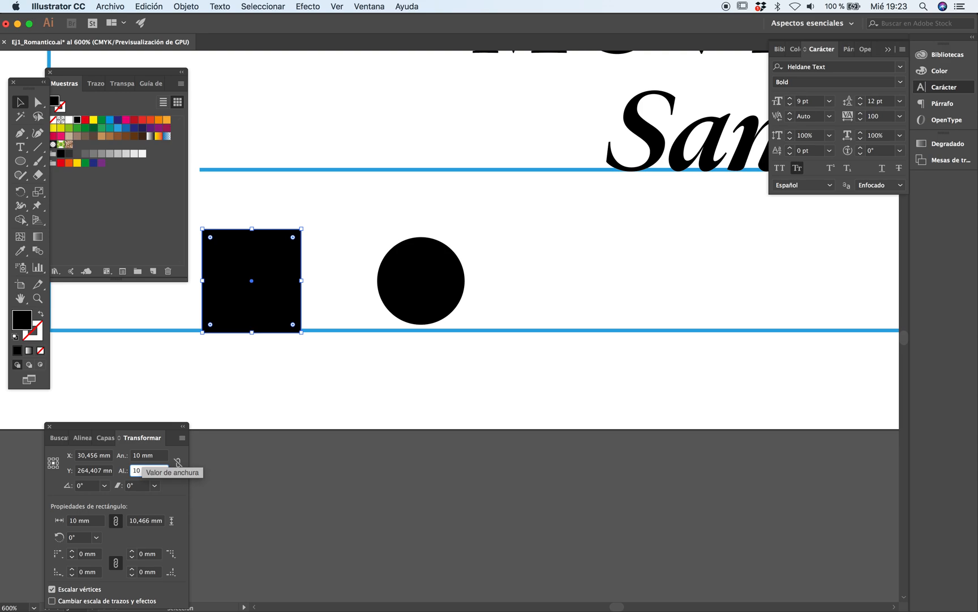
key(Return)
click(454, 412)
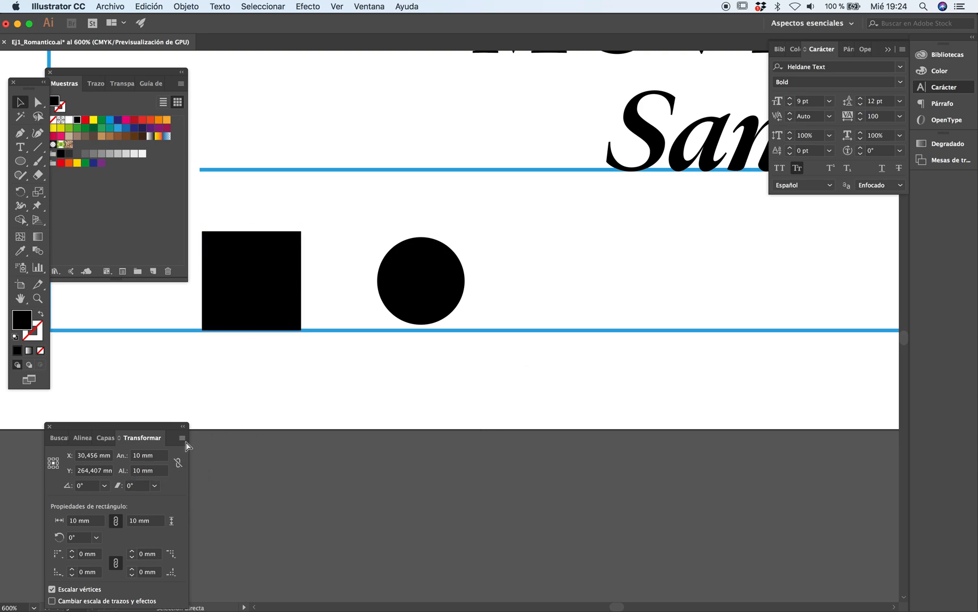
Step: Constrain the circle's proportions and set its size to 10 mm
click(419, 306)
click(178, 462)
click(148, 470)
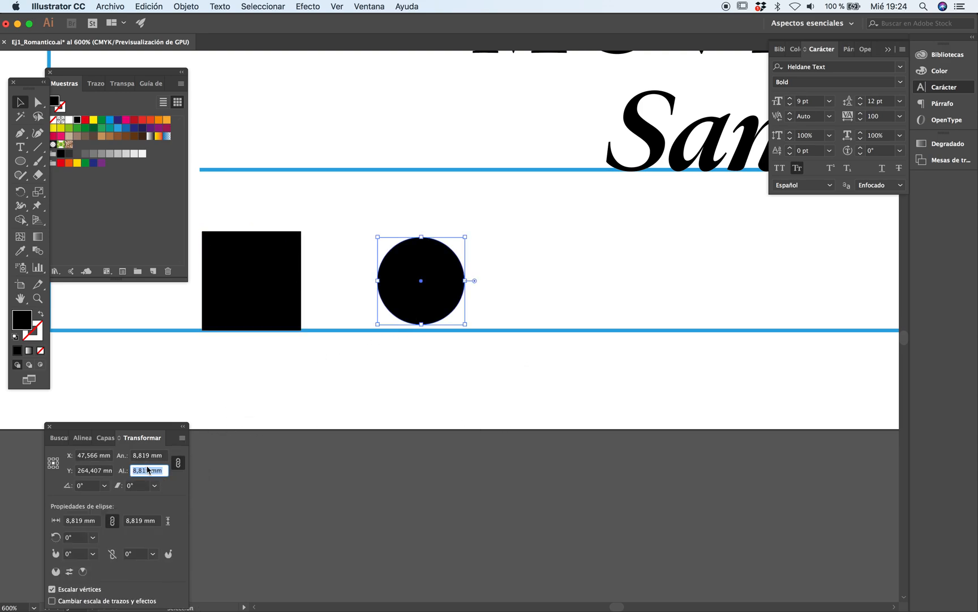
click(146, 455)
text(10)
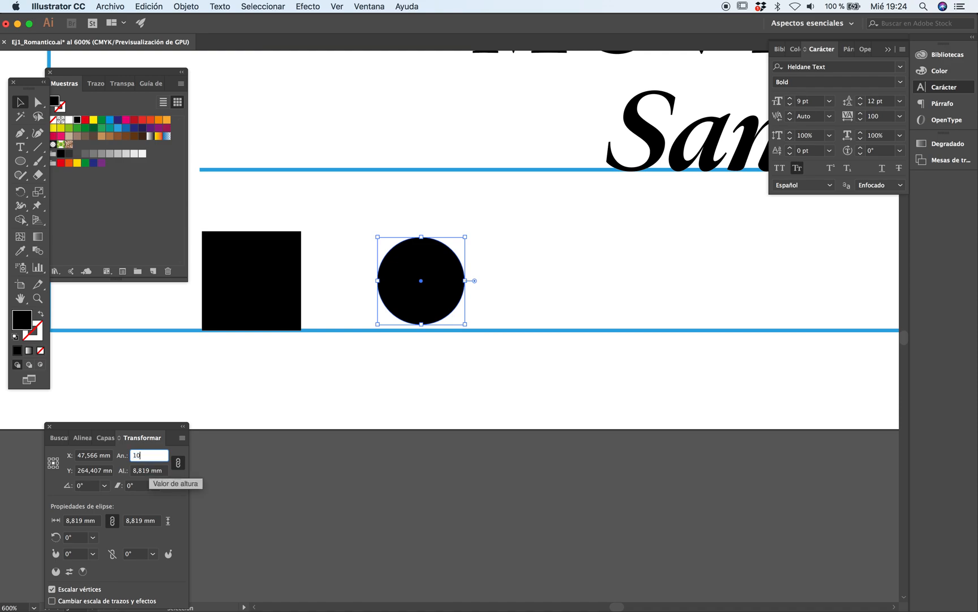
key(Return)
click(601, 343)
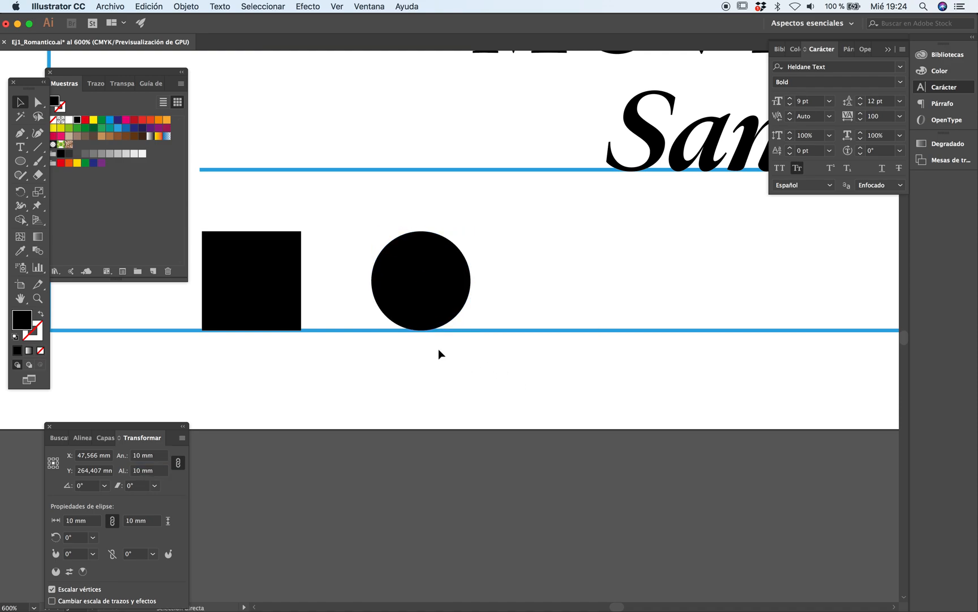
Step: Copy the square to beyond the circle and resize the copy to 20 mm wide by 10 mm high
drag(261, 313, 594, 334)
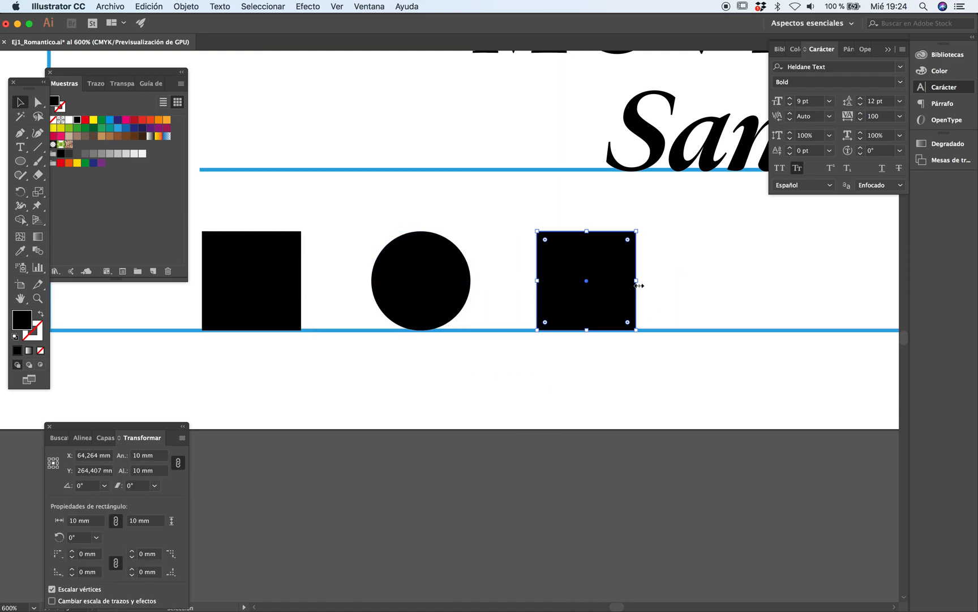
drag(637, 280, 692, 281)
key(super+z)
click(177, 464)
click(148, 468)
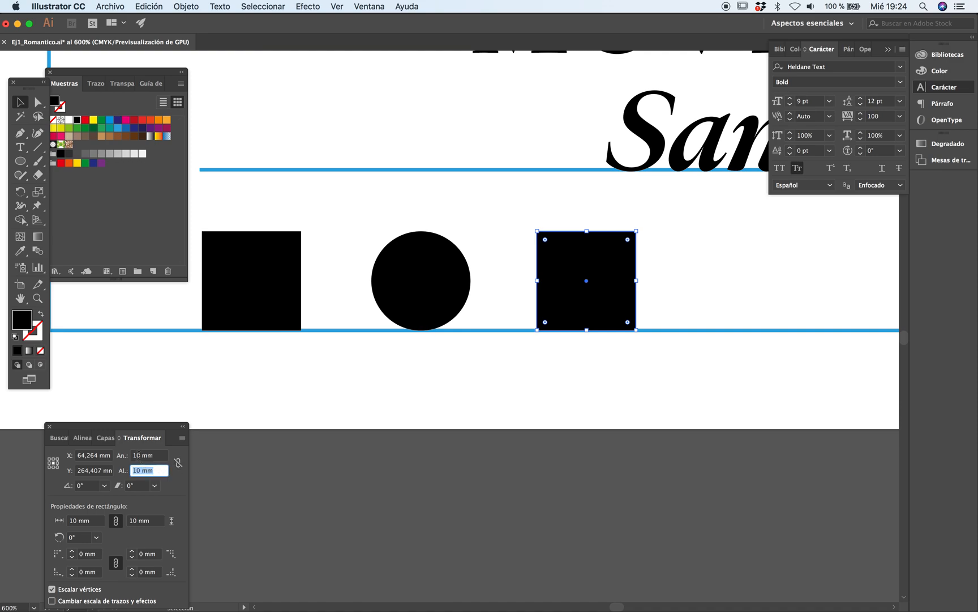
click(135, 455)
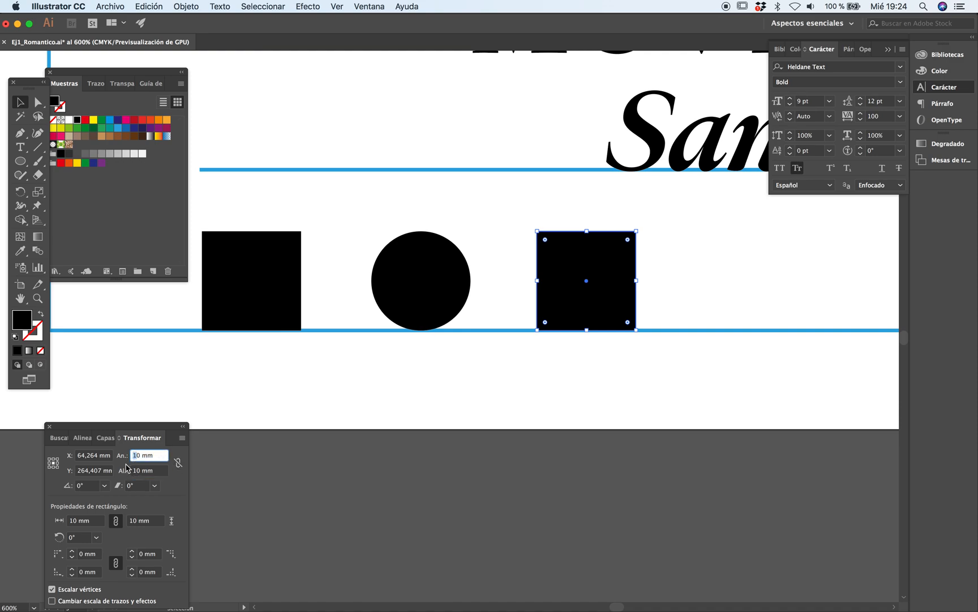
key(Return)
click(609, 422)
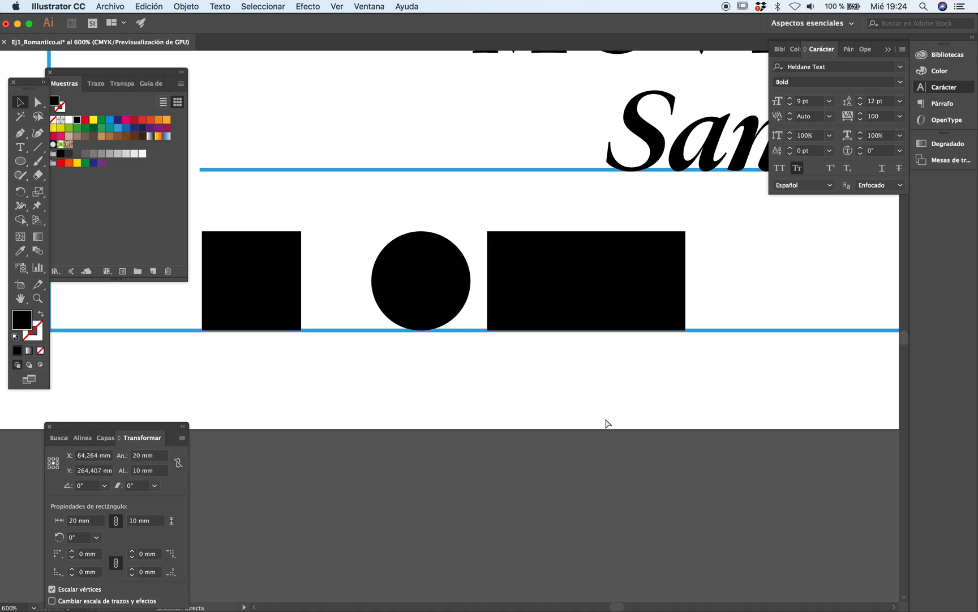
Step: Move the 20 mm rectangle horizontally away from the circle to open a gap between them
key(super+Tab)
click(546, 314)
drag(528, 306, 591, 307)
click(549, 389)
Step: Examine the three black shapes on the lower margin guide in relation to the text blocks above them
key(z)
alt+click(487, 338)
alt+click(487, 337)
alt+click(485, 337)
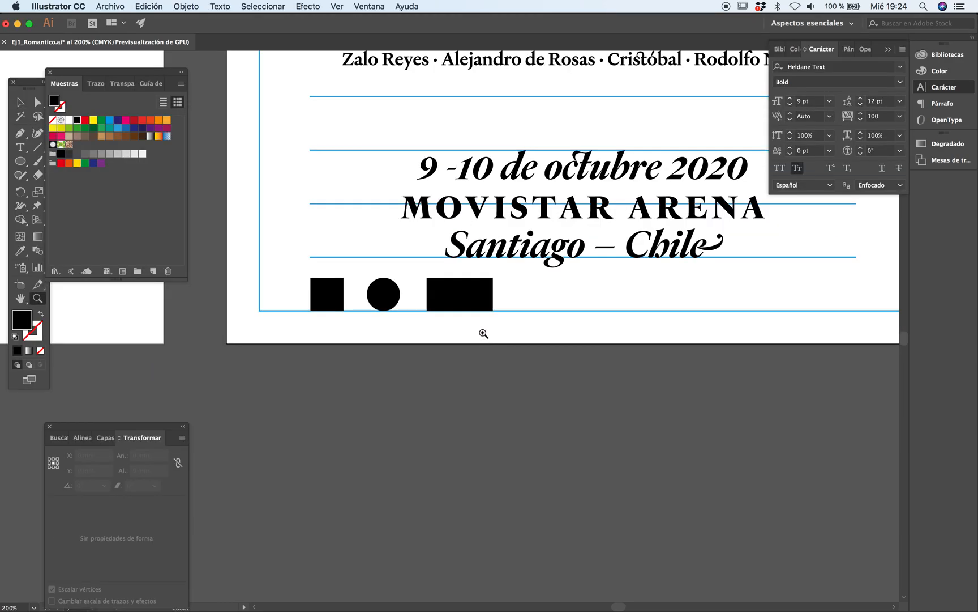
key(Tab)
drag(484, 314, 485, 379)
alt+click(503, 365)
drag(506, 321, 493, 397)
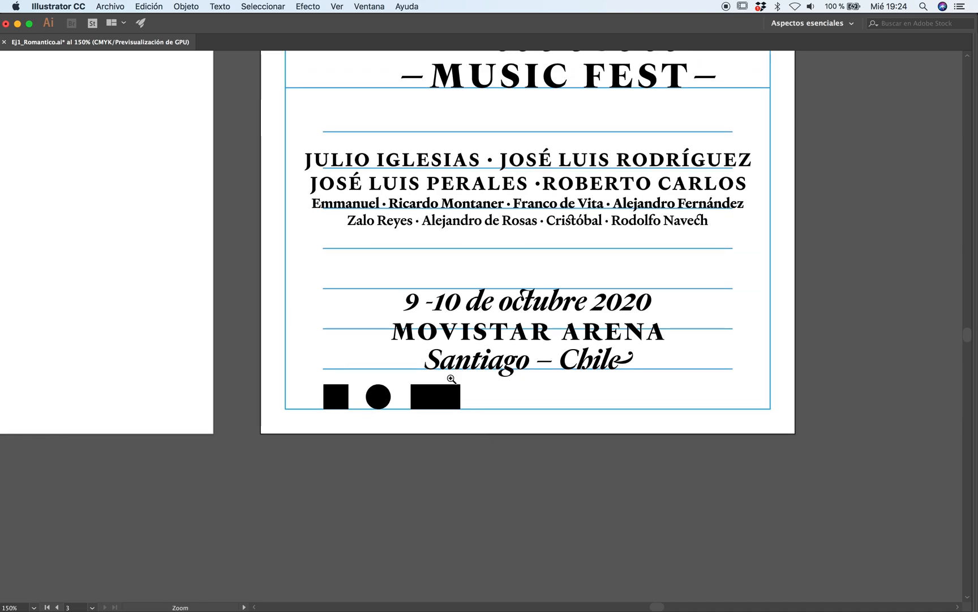
click(452, 378)
click(489, 344)
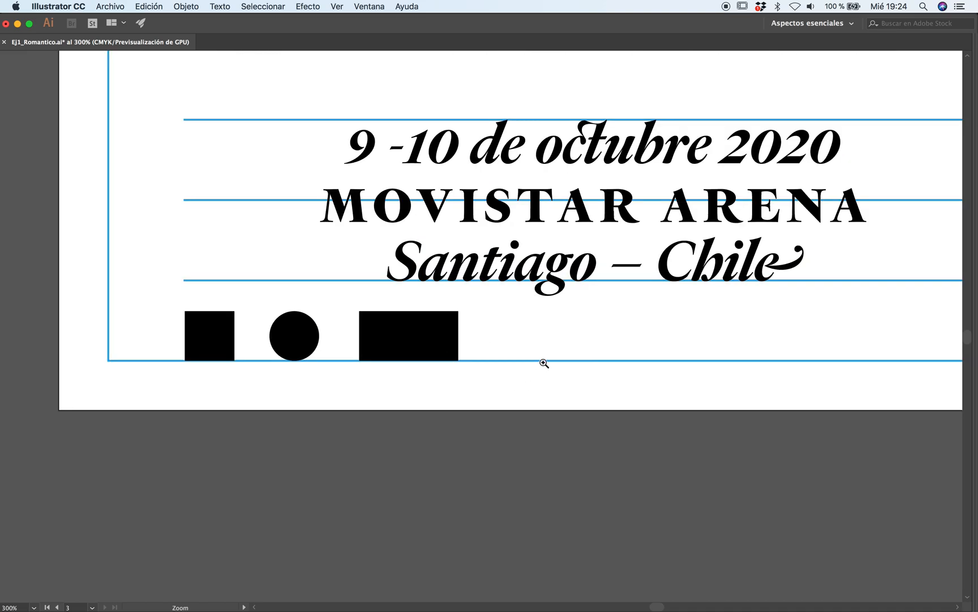
drag(440, 373, 504, 385)
click(442, 365)
click(455, 360)
drag(471, 325, 457, 392)
click(505, 329)
alt+click(503, 319)
alt+click(503, 319)
alt+click(504, 321)
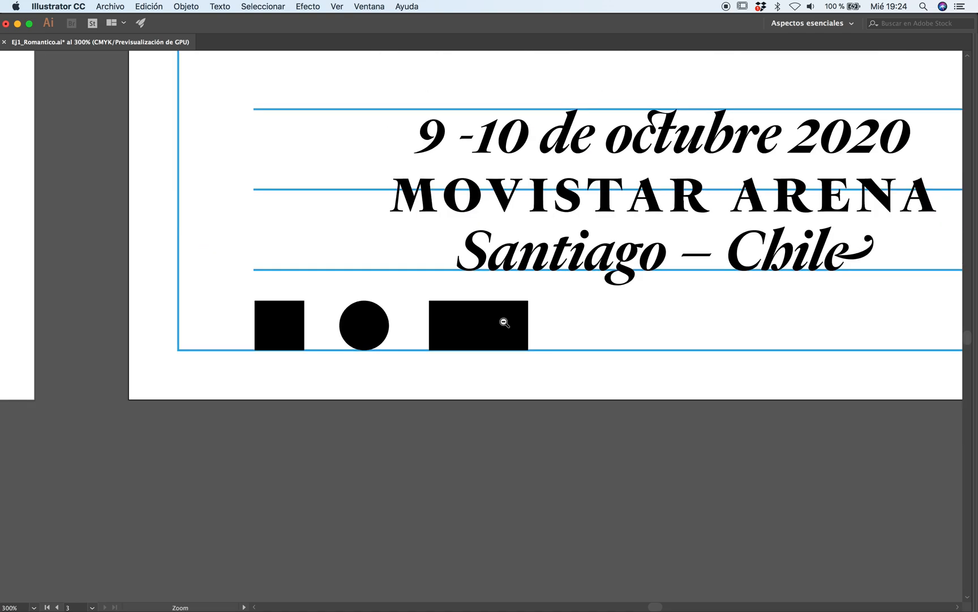
alt+click(505, 323)
click(508, 329)
drag(447, 341, 491, 343)
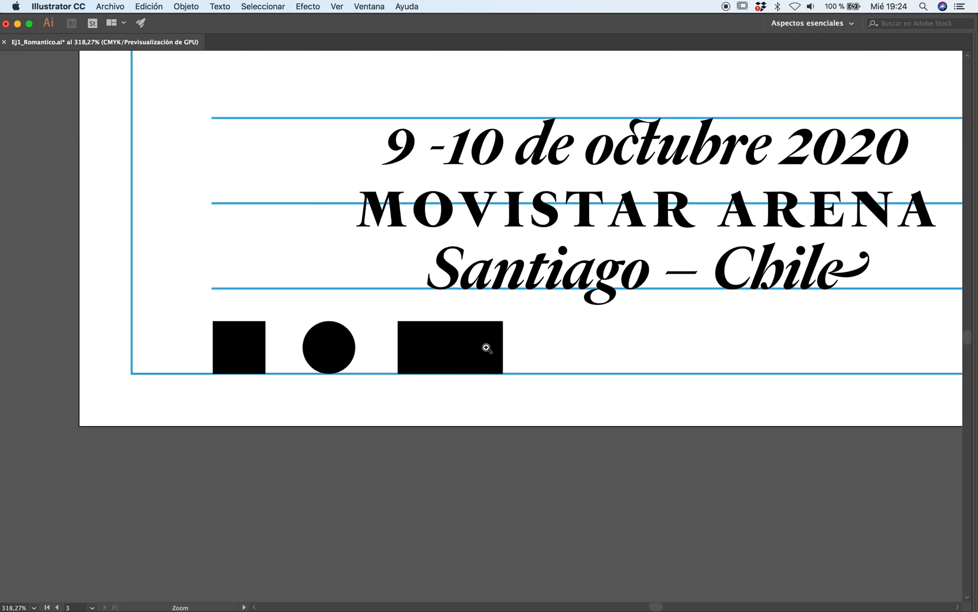
click(445, 347)
scroll(431, 351, up, 1)
Step: Nudge the circle slightly toward the rectangle, keeping it on the margin guide
key(v)
drag(319, 344, 325, 344)
click(272, 358)
drag(144, 314, 312, 412)
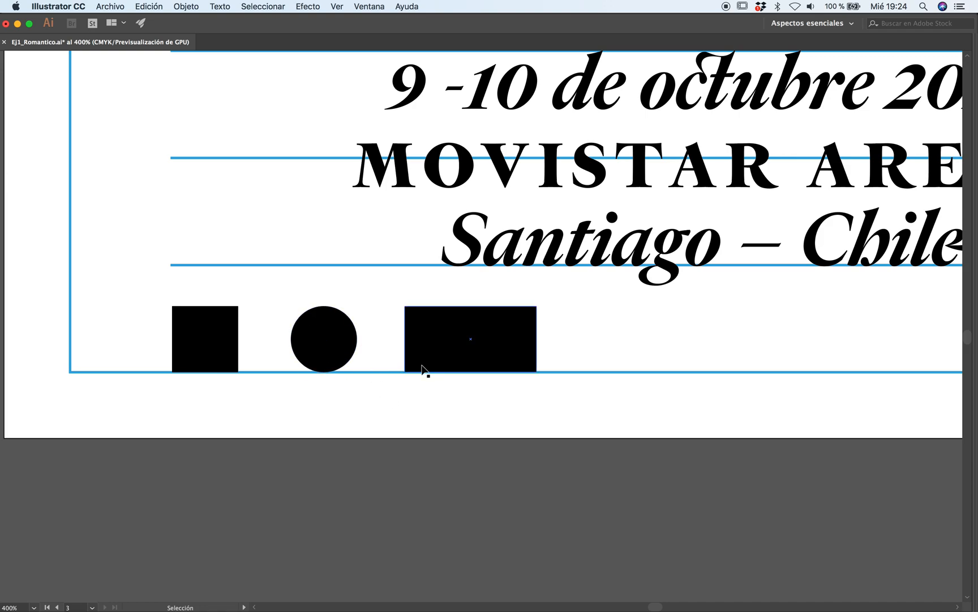
drag(138, 305, 524, 359)
click(317, 419)
key(h)
drag(372, 412, 344, 426)
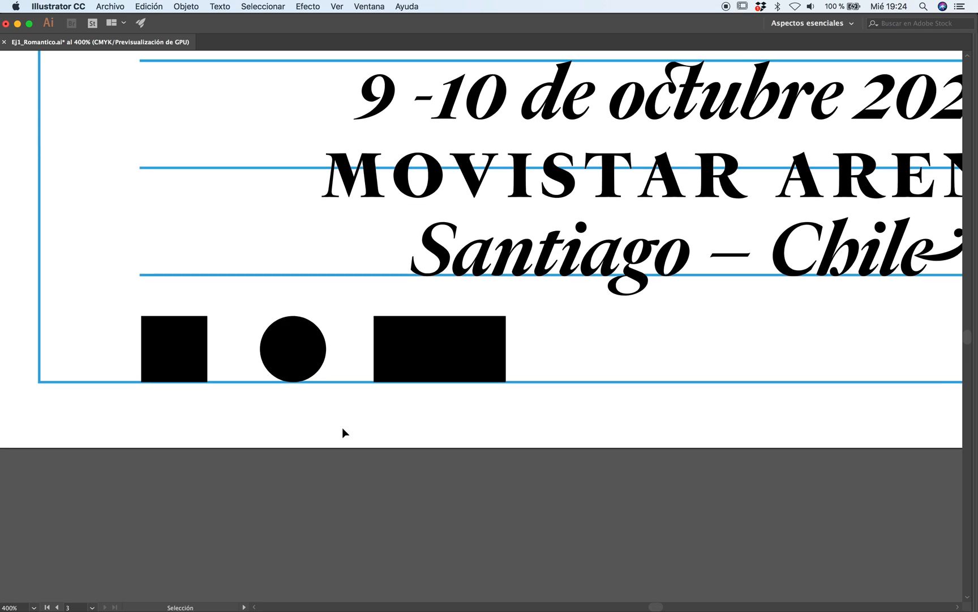
Step: Duplicate the square, circle and rectangle together as a second set further along the margin guide
drag(111, 304, 372, 380)
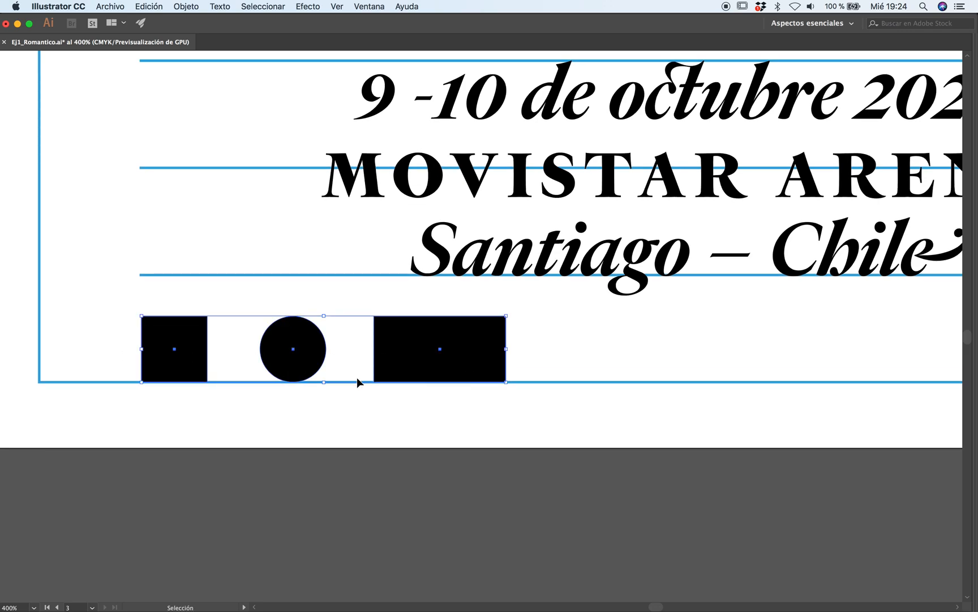
drag(178, 368, 612, 358)
click(631, 409)
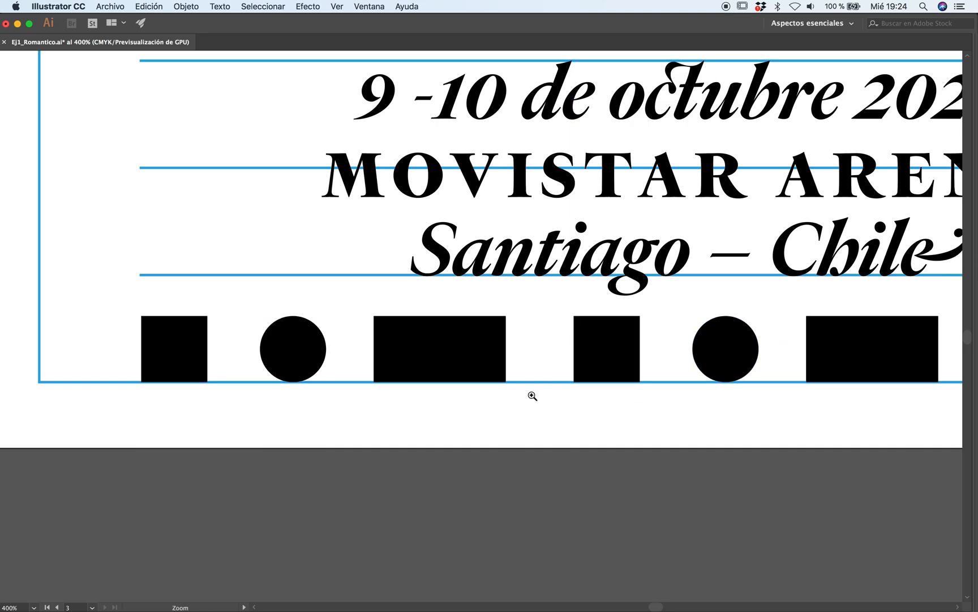
Step: Draw a small black spacer bar spanning the gap between the first square and the first circle
alt+click(527, 393)
alt+click(509, 385)
alt+click(500, 376)
drag(494, 283, 486, 431)
click(483, 390)
click(473, 343)
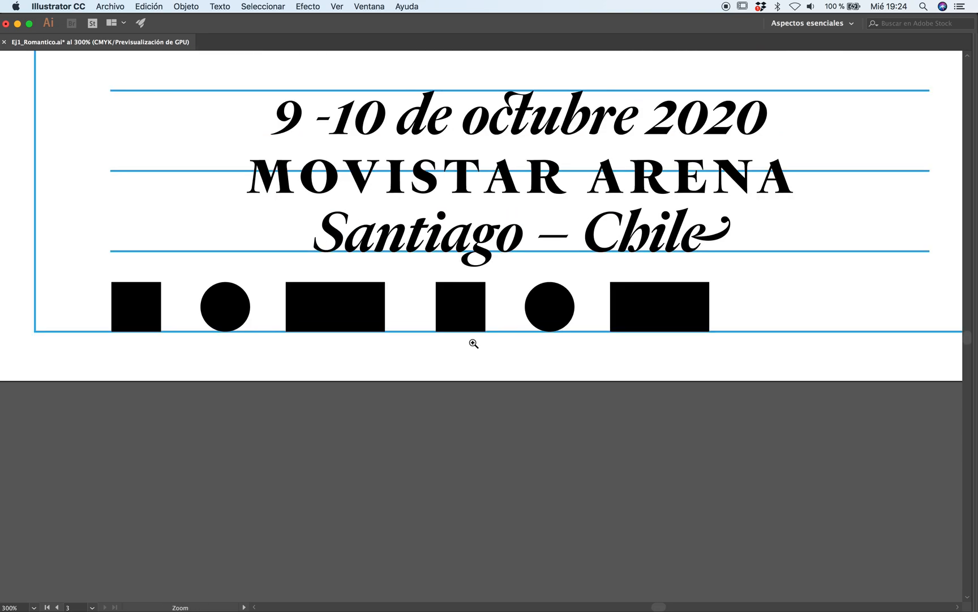
click(475, 365)
drag(513, 361, 515, 392)
alt+click(488, 364)
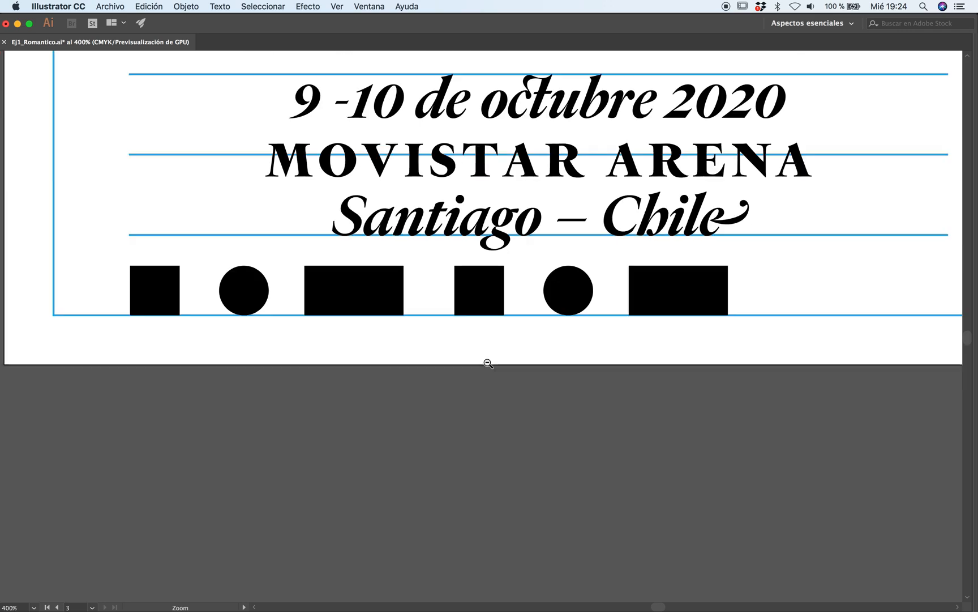
click(352, 319)
click(380, 323)
click(482, 338)
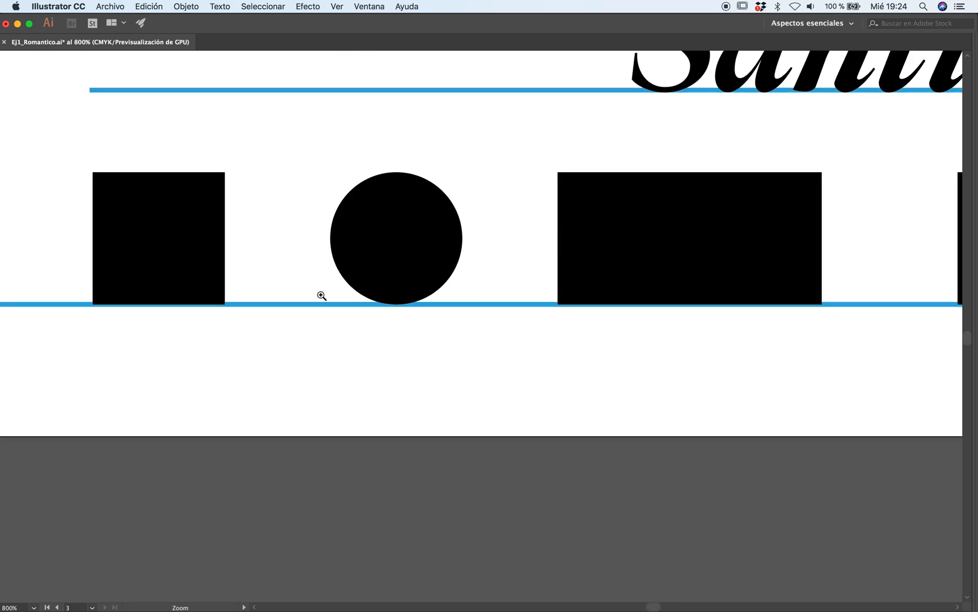
drag(224, 240, 330, 293)
Step: Move the spacer against the far side of the first circle and shift the first rectangle to touch it
key(v)
drag(279, 275, 517, 274)
drag(617, 286, 634, 265)
alt+super+click(568, 340)
alt+super+click(568, 339)
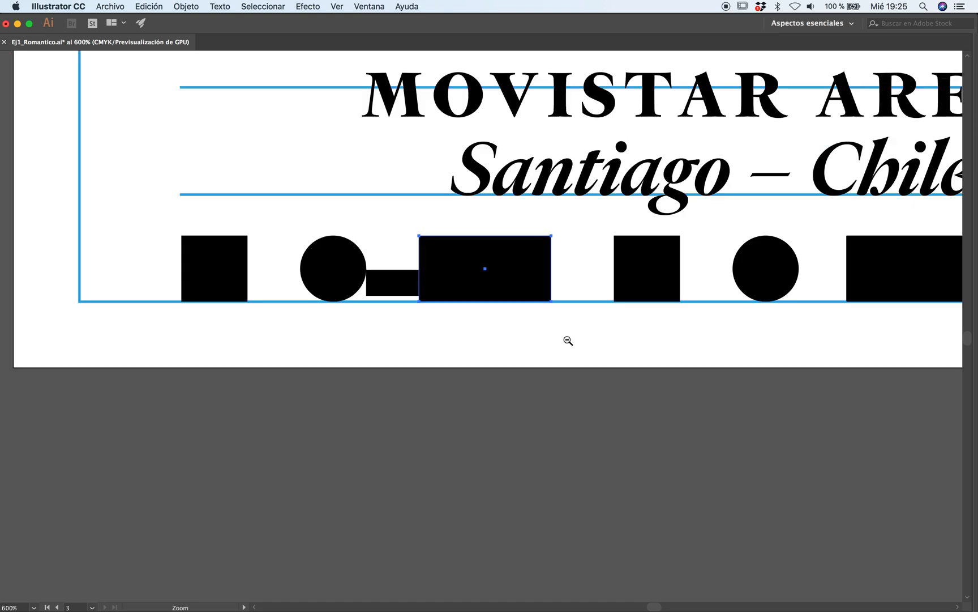
Step: Place the spacer after the first rectangle and shift the second square against it
drag(568, 341, 498, 378)
super+click(463, 312)
drag(240, 377, 554, 342)
key(a)
click(691, 368)
drag(691, 368, 673, 371)
drag(670, 423, 476, 383)
Step: Use the spacer to match the gaps on both sides of the second circle, moving the circle and the second rectangle
drag(406, 324, 642, 321)
drag(620, 424, 386, 427)
drag(559, 333, 532, 339)
drag(389, 332, 629, 343)
scroll(629, 343, right, 3)
drag(693, 343, 710, 325)
click(670, 416)
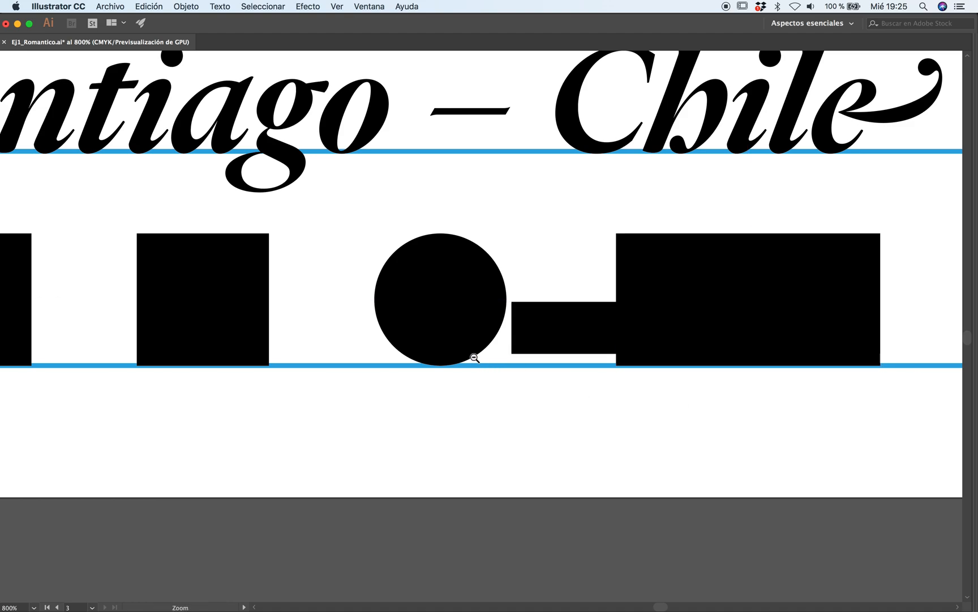
Step: Move the spacer to the far end of the second rectangle
alt+super+click(468, 357)
alt+super+click(466, 357)
alt+super+click(466, 357)
alt+super+click(466, 357)
alt+super+click(472, 353)
drag(469, 299, 463, 406)
super+click(476, 375)
super+click(479, 355)
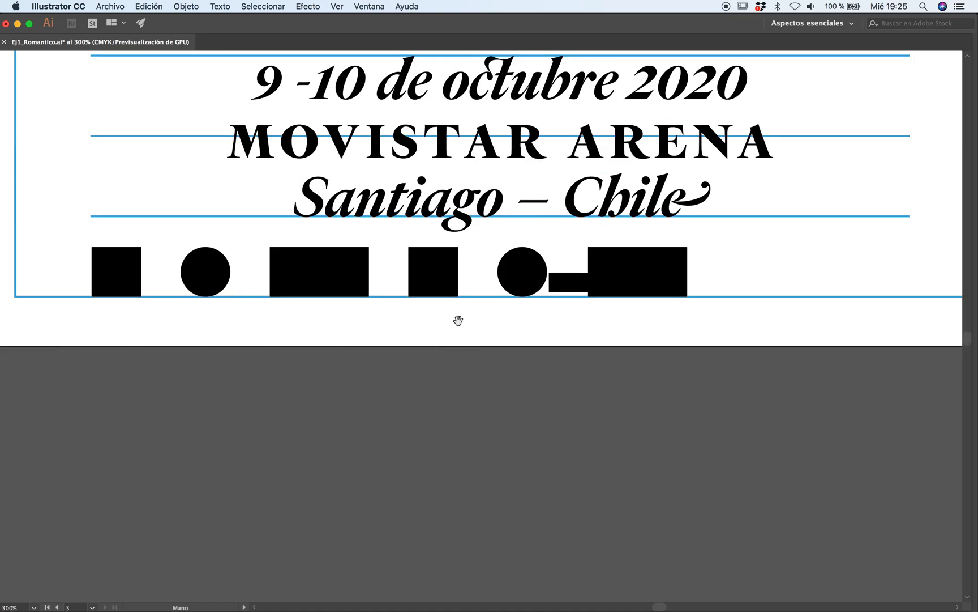
drag(458, 321, 497, 350)
click(483, 314)
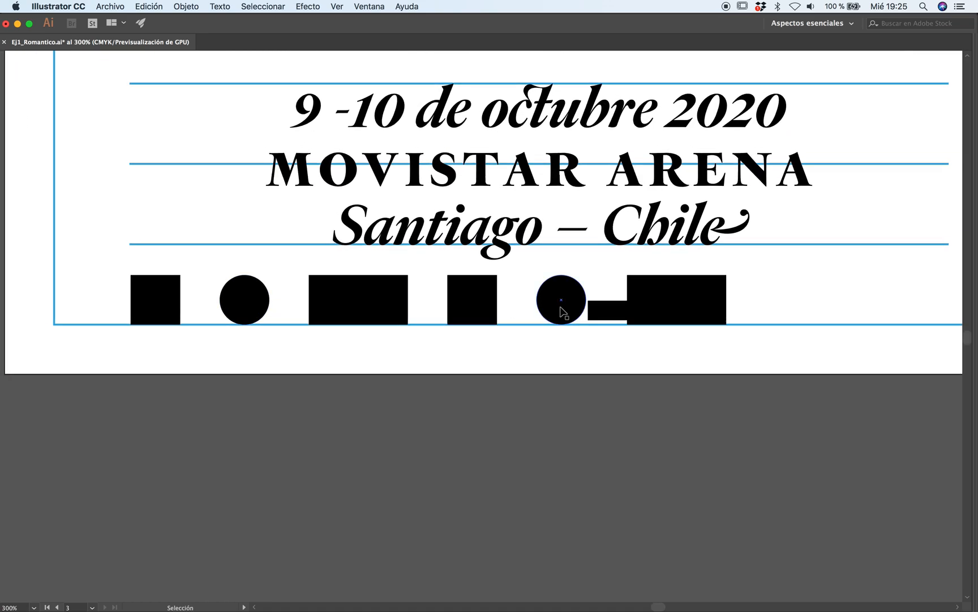
drag(608, 311, 751, 312)
drag(676, 390, 609, 397)
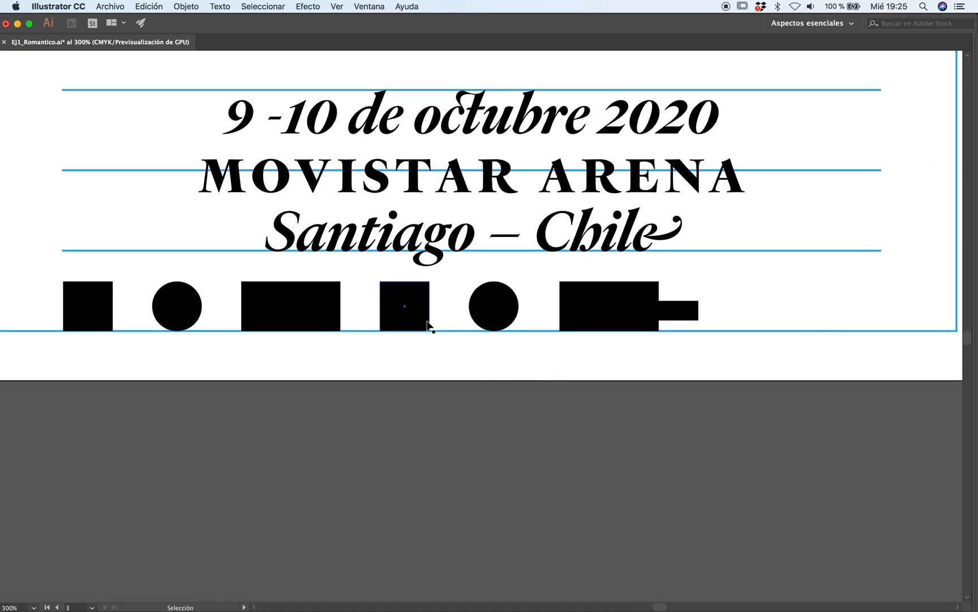
Step: Duplicate a square, circle and rectangle set as a third set, with its square butted against the spacer
drag(33, 284, 898, 342)
key(z)
click(613, 333)
click(613, 333)
key(v)
mouse_move(253, 258)
mouse_down()
mouse_move(306, 262)
mouse_move(259, 253)
mouse_up()
key(z)
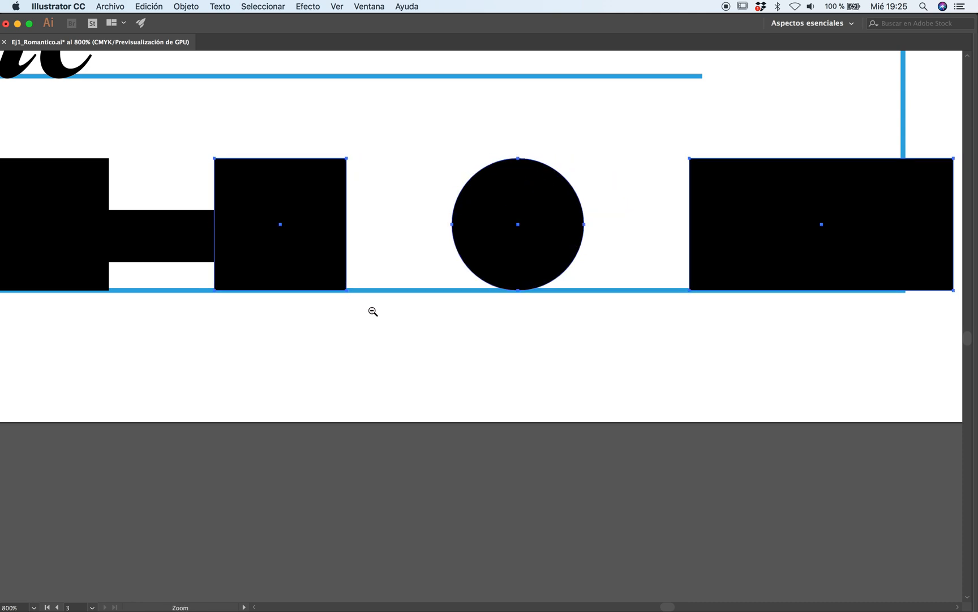
Step: Delete the spacer bar between the second rectangle and the third square
alt+click(373, 310)
alt+click(382, 312)
alt+click(392, 312)
alt+click(420, 323)
key(v)
click(549, 318)
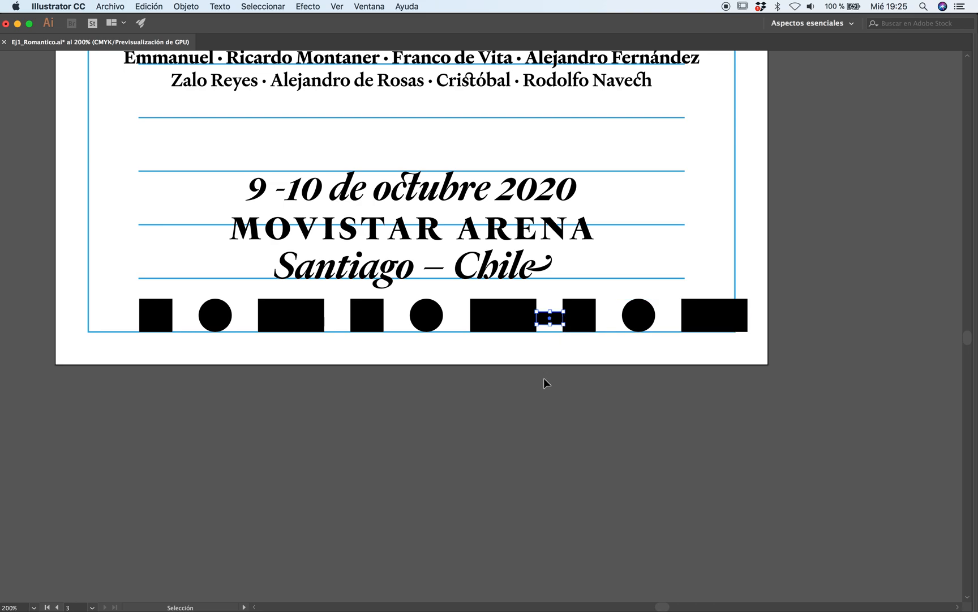
key(Delete)
Step: Select all nine black shapes and scale the row down proportionally so it ends inside the margin frame
click(155, 315)
key(a)
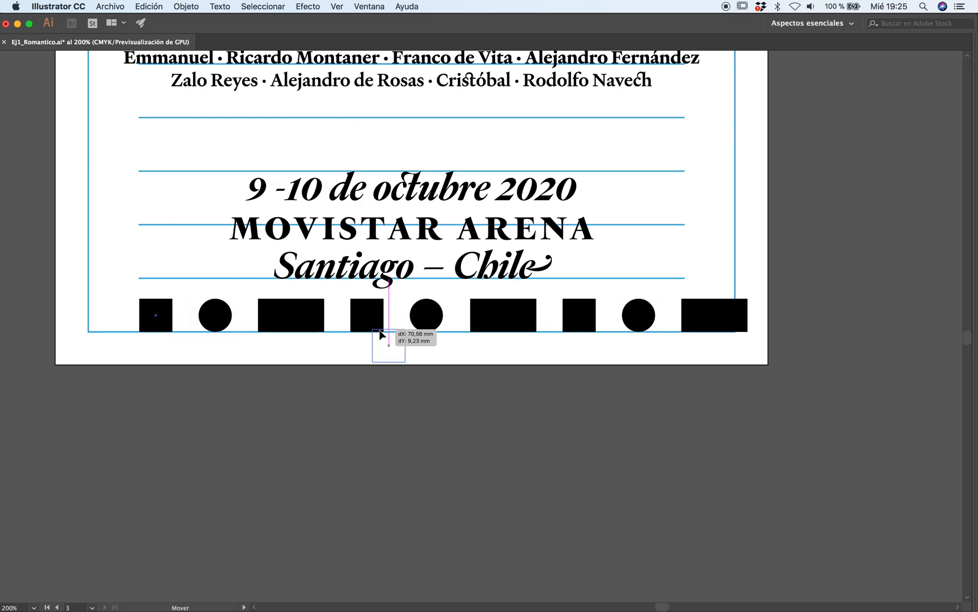
key(v)
drag(124, 302, 730, 305)
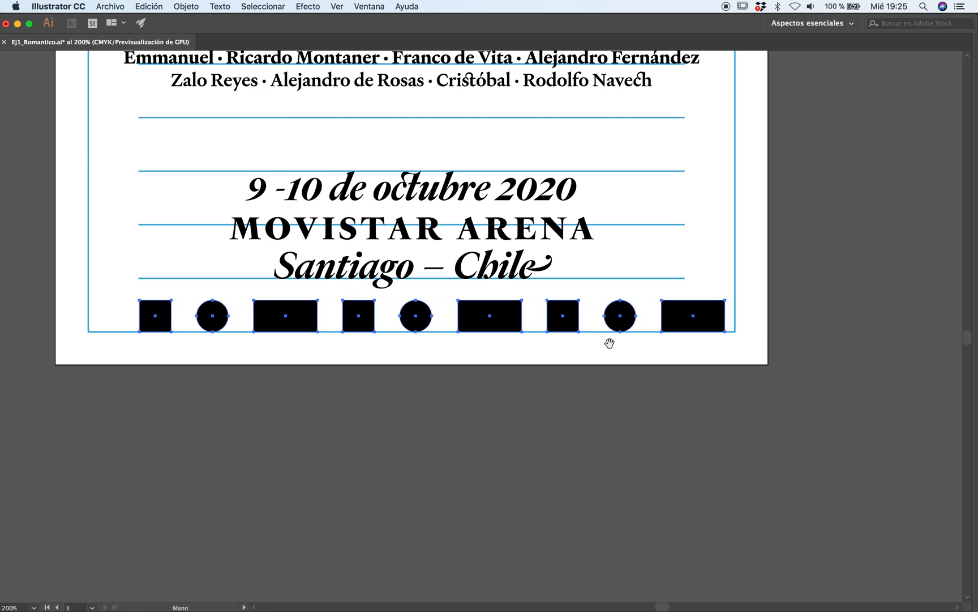
scroll(609, 343, up, 3)
drag(735, 378, 719, 378)
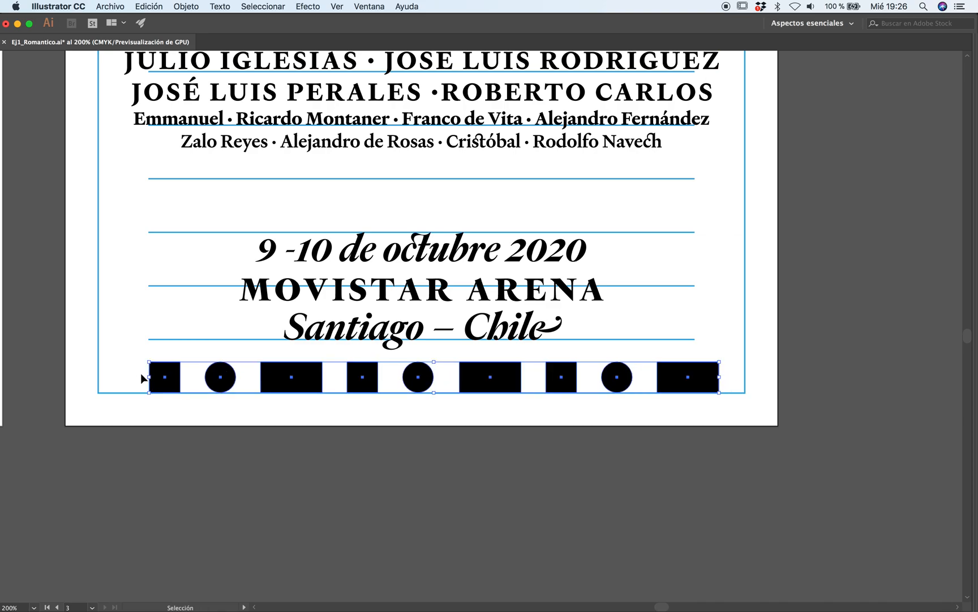
Step: Scale the row of nine black shapes up proportionally from its left end to match the artist lineup's width
drag(149, 377, 125, 373)
key(z)
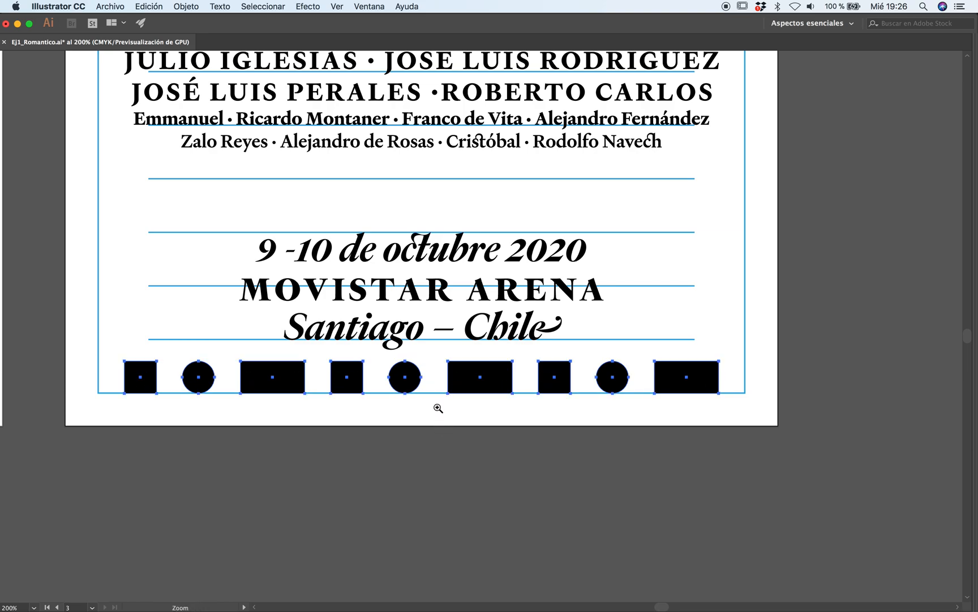
click(437, 385)
click(438, 381)
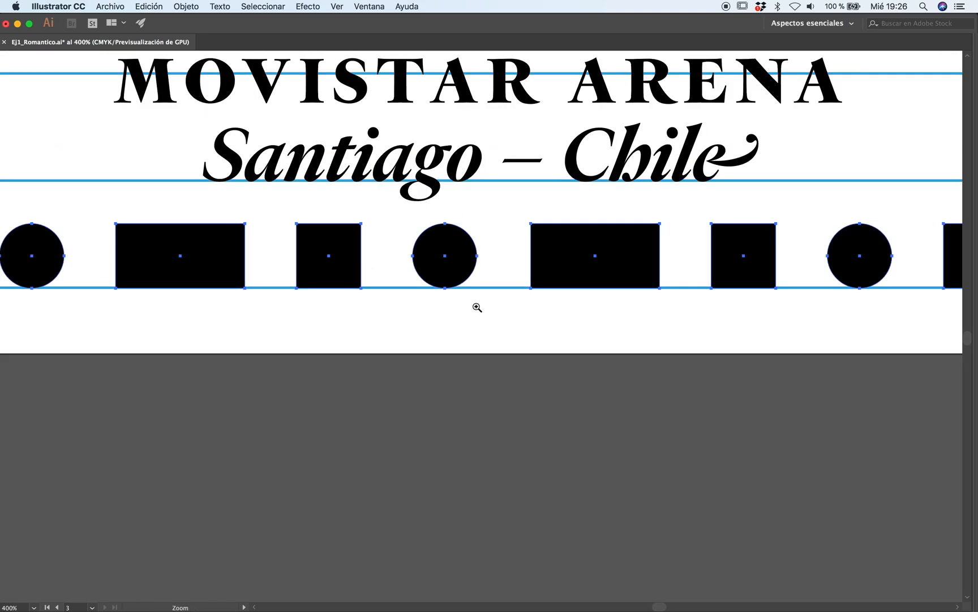
alt+click(458, 330)
alt+click(458, 330)
alt+click(462, 330)
alt+click(465, 330)
alt+click(465, 331)
drag(516, 333, 488, 424)
Step: Hide the guide layer Capa 2, review the full poster without guides, and show the layer again
key(Tab)
click(491, 372)
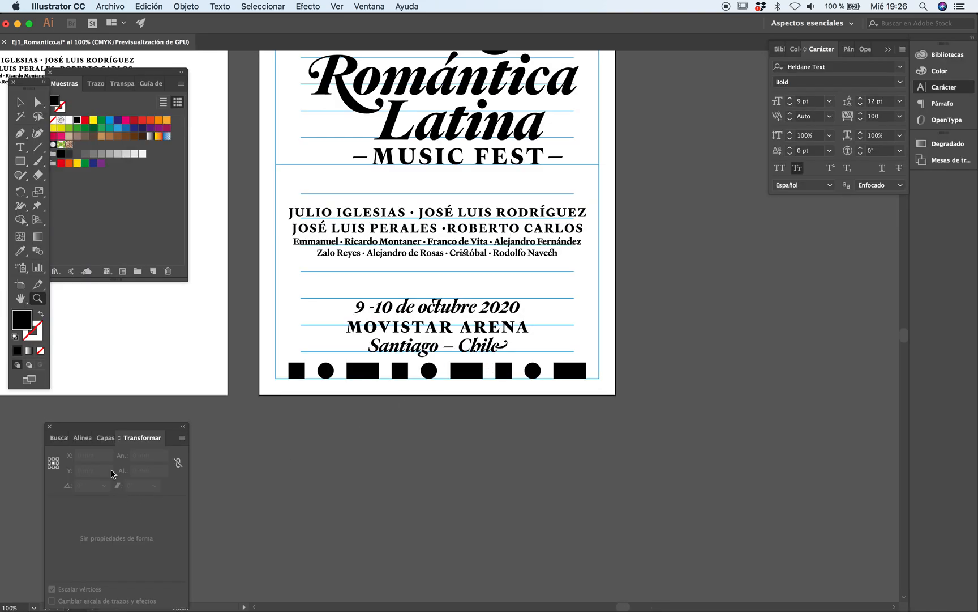
click(105, 437)
click(54, 468)
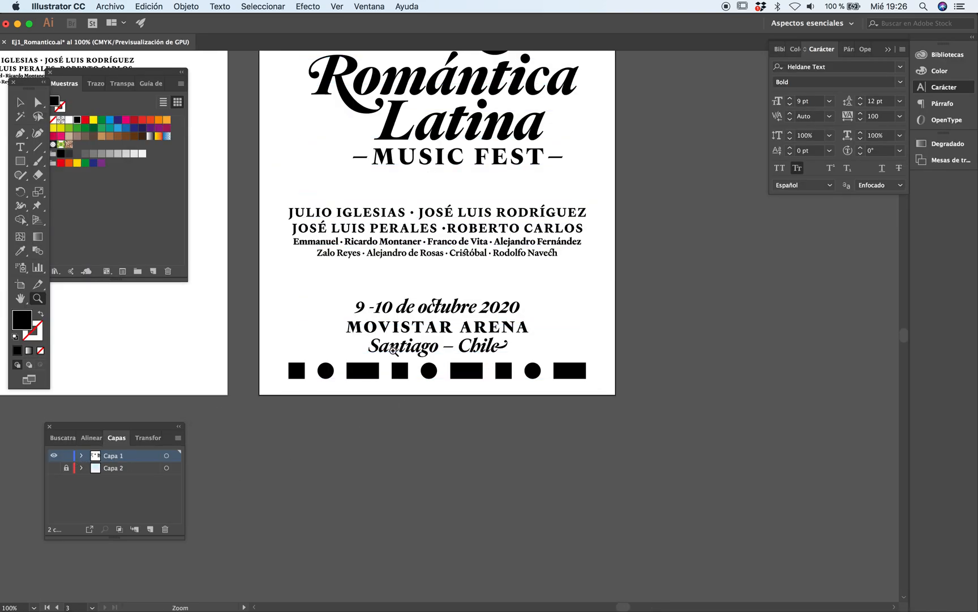
key(Tab)
alt+click(470, 351)
alt+click(470, 351)
click(469, 351)
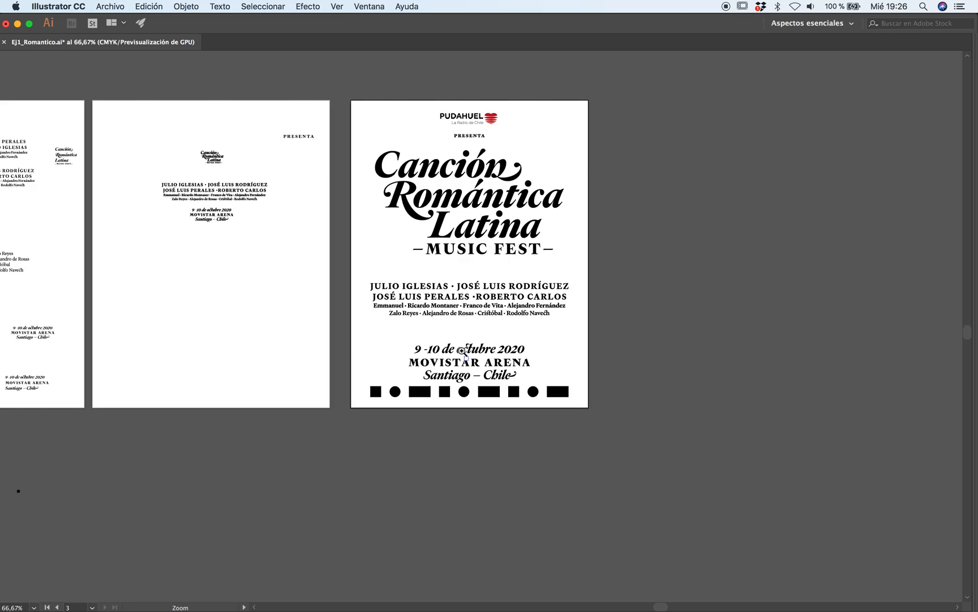
click(456, 329)
click(453, 324)
key(Tab)
click(54, 468)
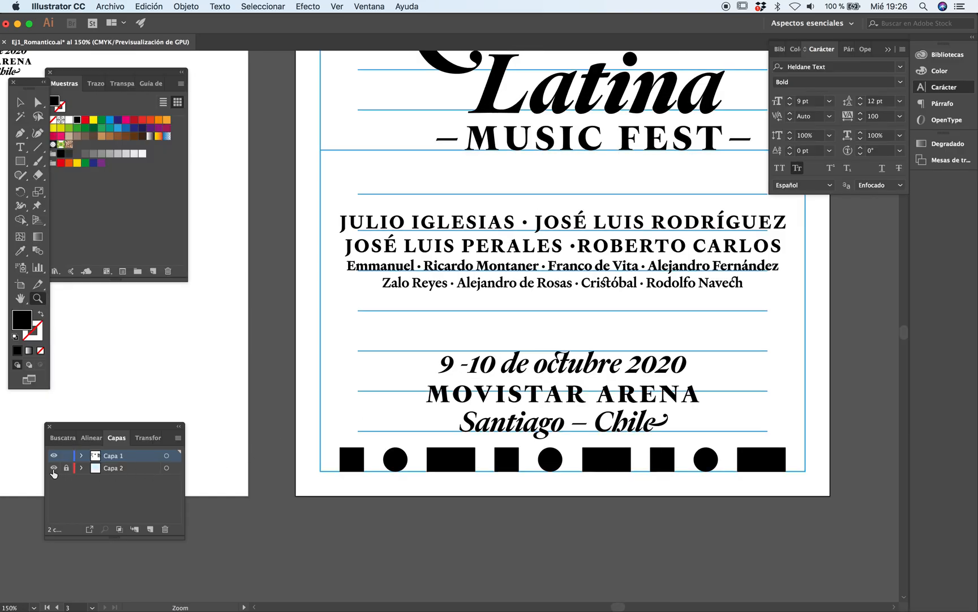
Step: Raise the date and venue text block until its lower edge sits on the guide line above the black shapes
click(542, 419)
key(v)
click(505, 383)
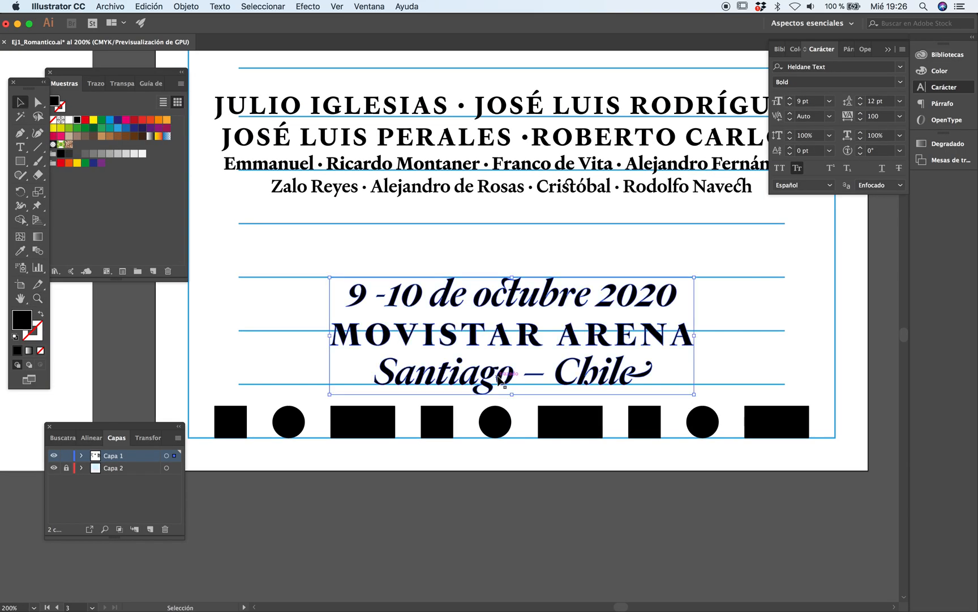
drag(505, 383, 505, 372)
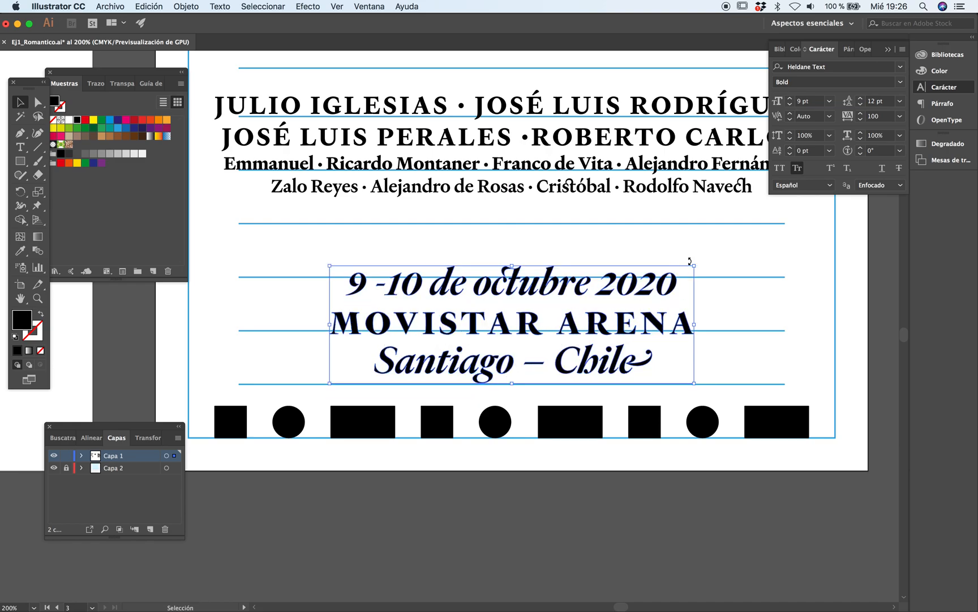
key(Tab)
click(568, 258)
Step: Scale the date and venue text block down proportionally, keeping it centred under the artist lineup
scroll(552, 291, up, 2)
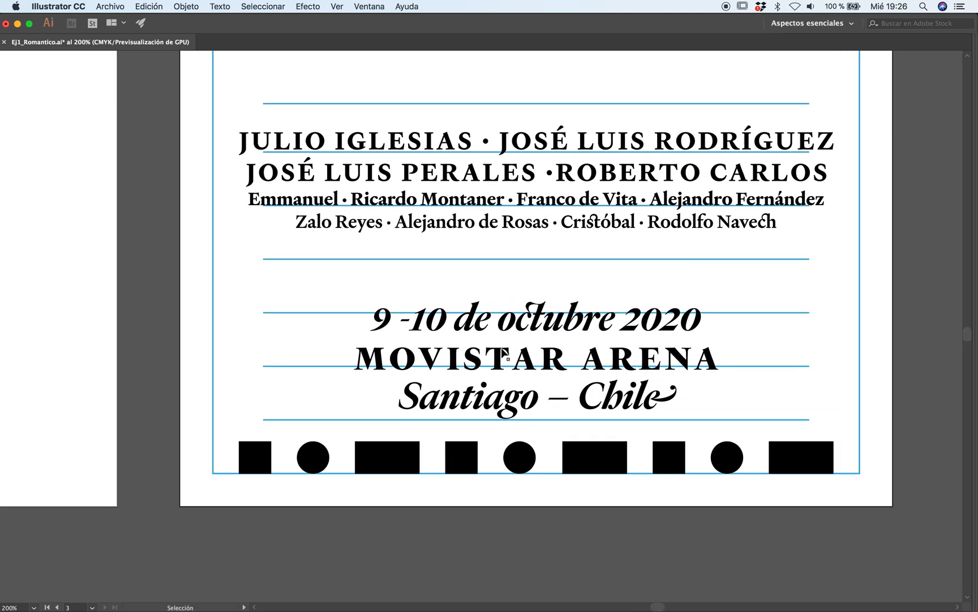
click(536, 324)
drag(537, 299, 538, 311)
click(561, 293)
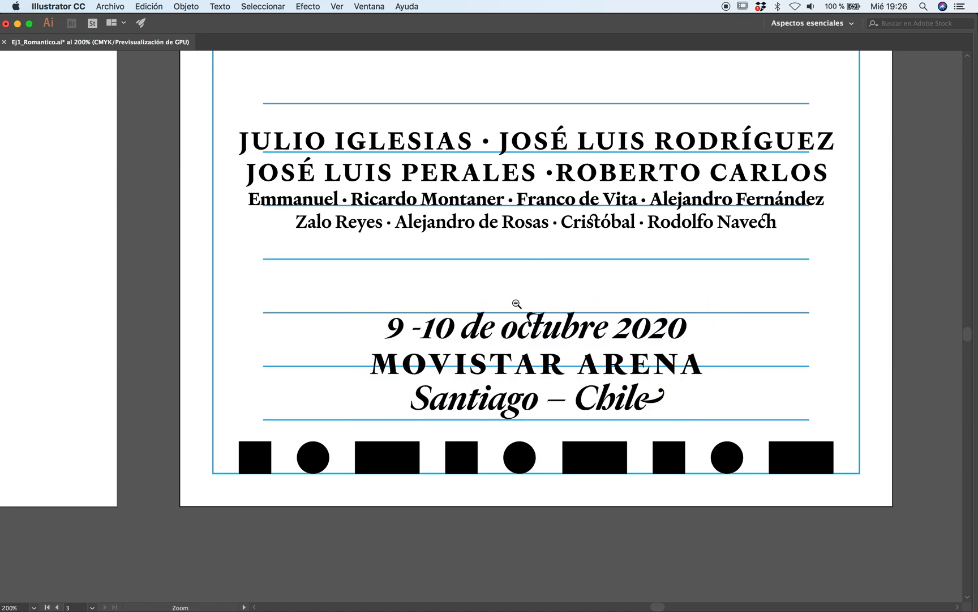
Step: Hide the guide layer Capa 2 and check the size and spacing of the date block against the whole poster
alt+click(517, 305)
scroll(494, 357, up, 3)
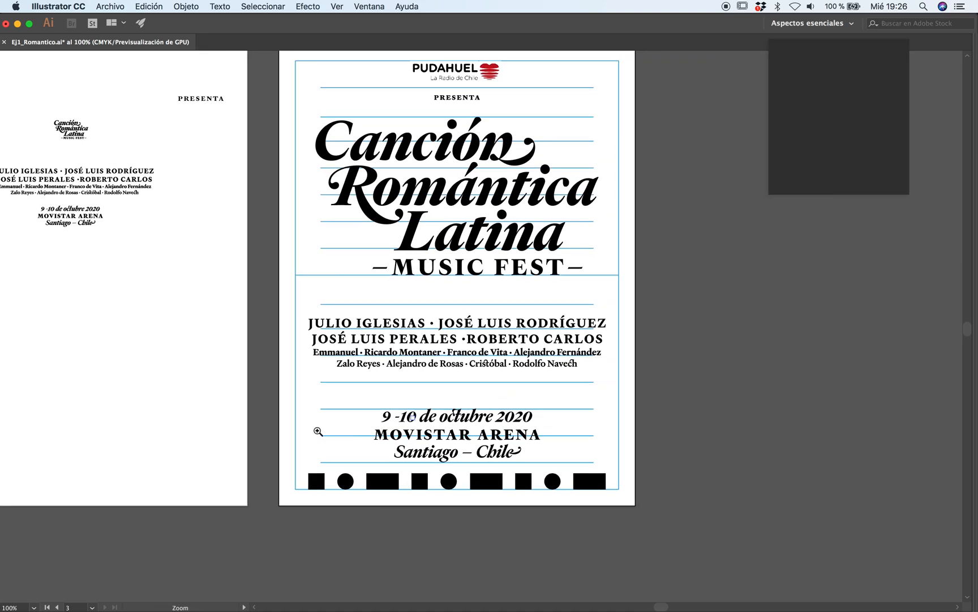
key(Tab)
click(53, 472)
key(Tab)
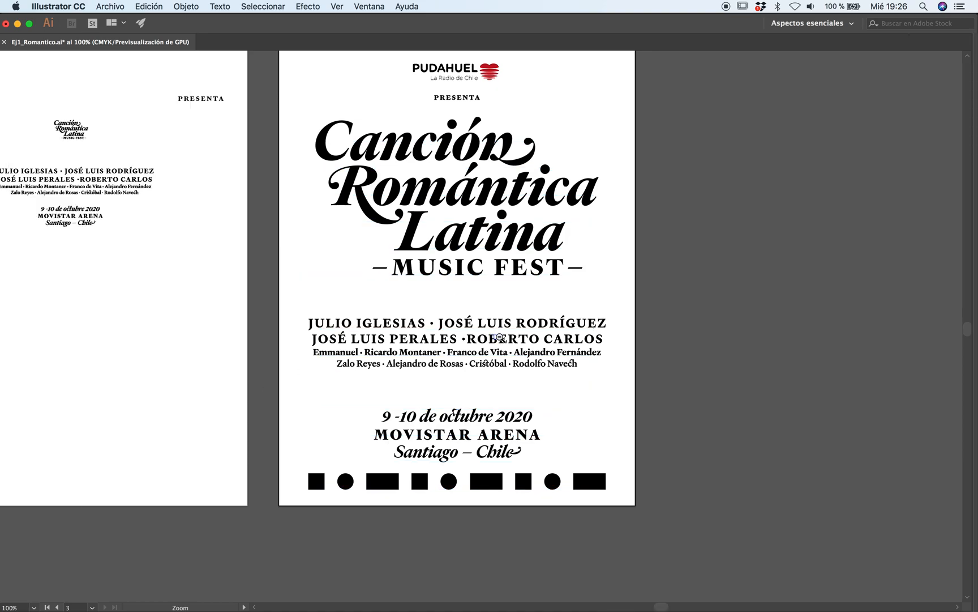
alt+click(499, 337)
click(593, 463)
click(466, 394)
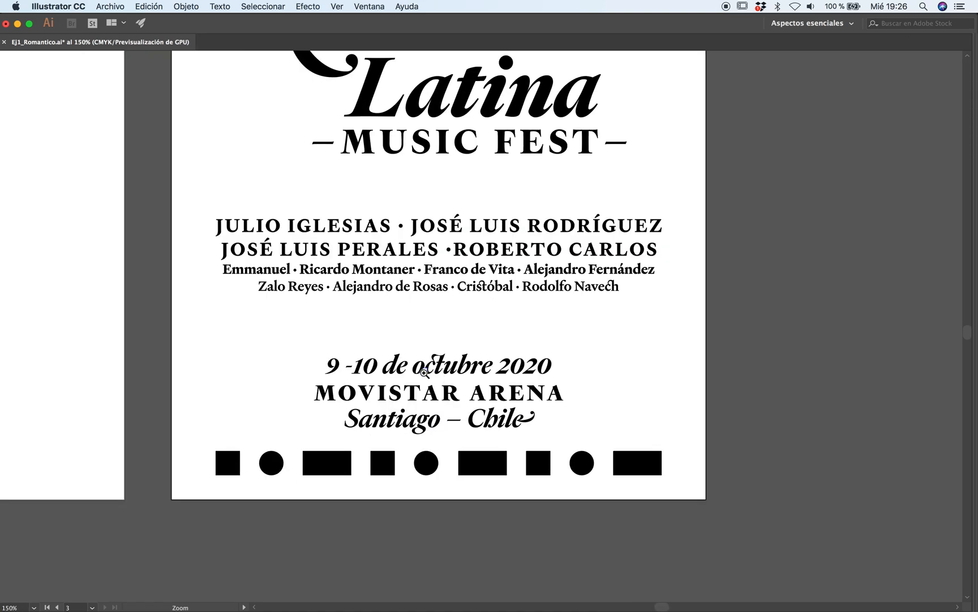
Step: Show Capa 2, reduce the date and venue block slightly further, and move it up closer to the artist lineup
key(Tab)
click(54, 468)
key(v)
drag(534, 395, 500, 382)
click(728, 347)
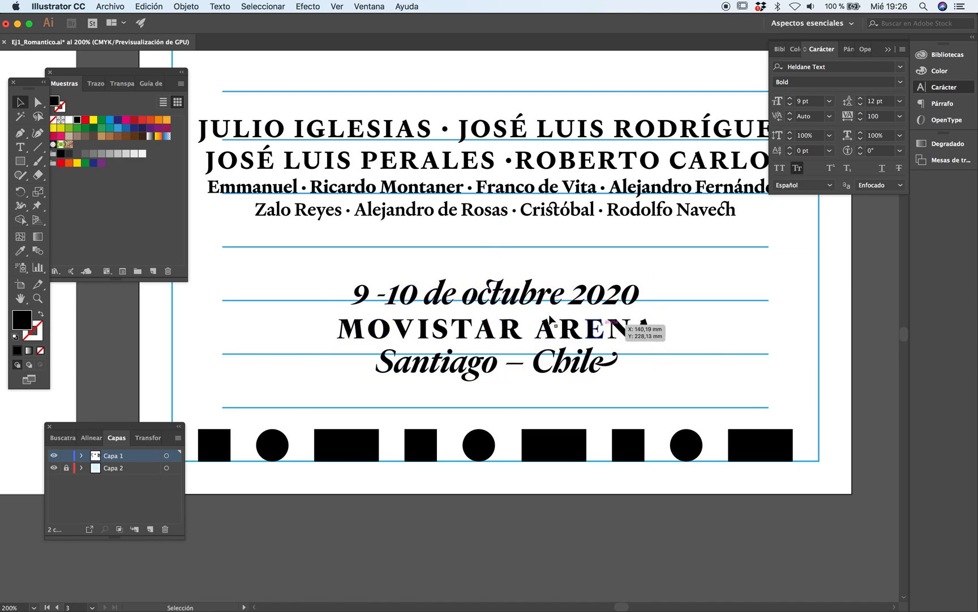
Step: Hide the guides on Capa 2 and examine the overall balance of the poster's text blocks and black shapes
key(z)
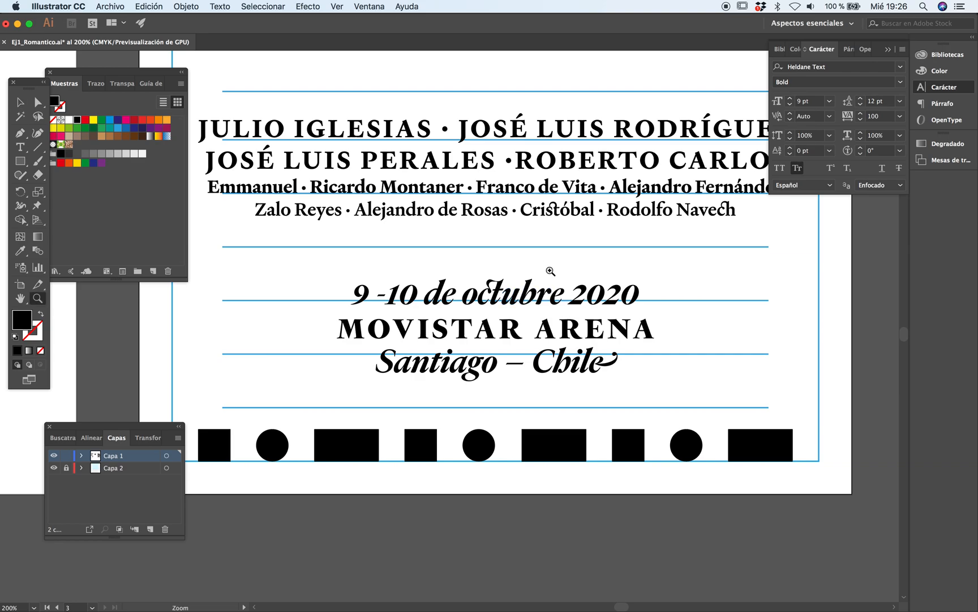
alt+click(514, 307)
alt+click(501, 321)
alt+click(501, 321)
drag(388, 339, 429, 383)
click(429, 383)
click(450, 343)
key(v)
click(52, 468)
key(Tab)
key(z)
alt+click(500, 321)
alt+click(494, 322)
alt+click(488, 322)
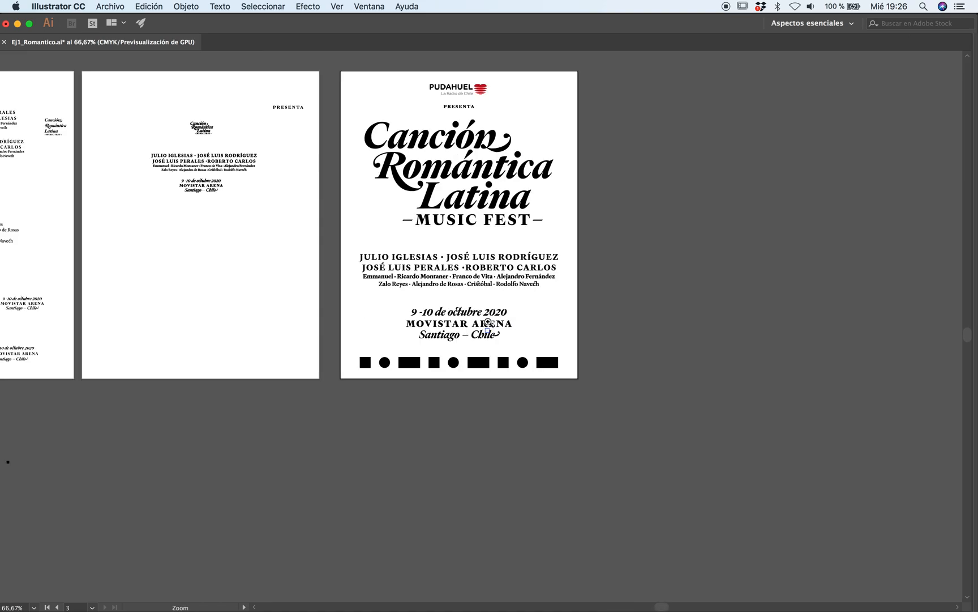
drag(513, 342, 527, 430)
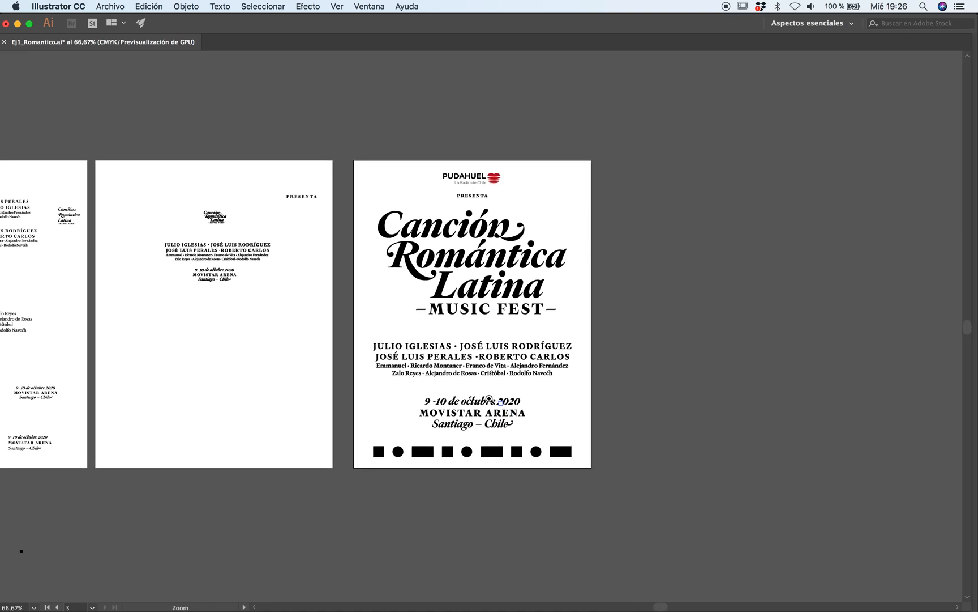
Step: Raise the date and venue block slightly, using a temporary rectangle to compare the gaps, and delete that rectangle
click(479, 389)
click(470, 375)
click(459, 348)
click(452, 318)
drag(595, 309, 360, 387)
key(m)
drag(459, 150, 533, 253)
key(v)
drag(478, 176, 391, 373)
click(525, 448)
key(Delete)
Step: Check the whole poster once more and save the document
key(z)
alt+click(427, 332)
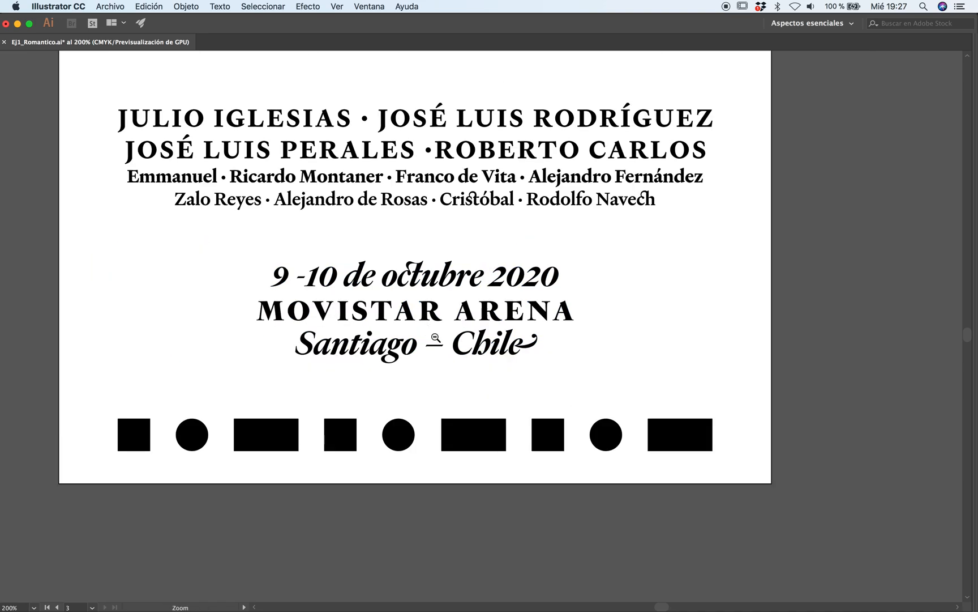
drag(454, 302, 520, 404)
alt+click(470, 340)
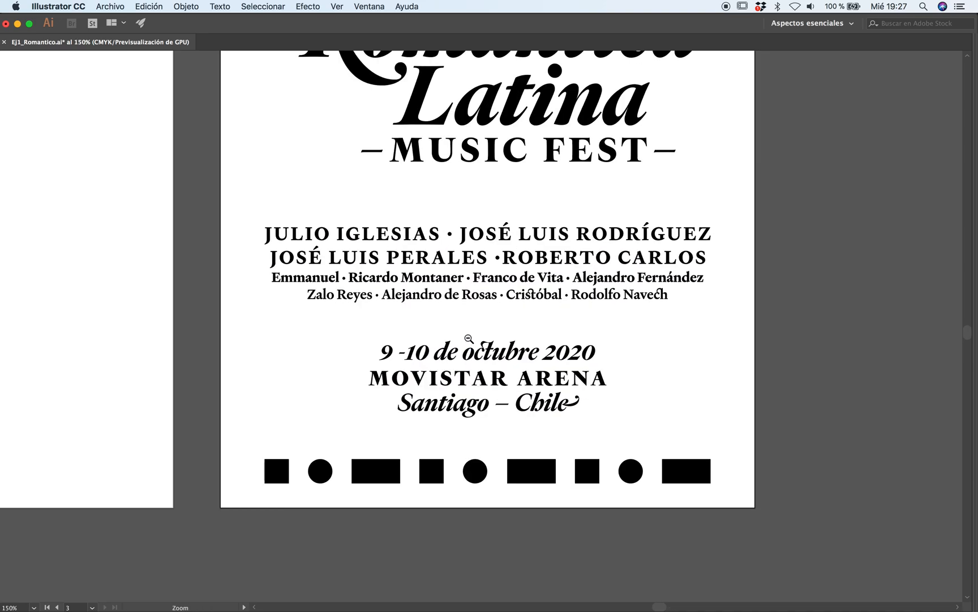
alt+click(470, 339)
drag(489, 299, 456, 382)
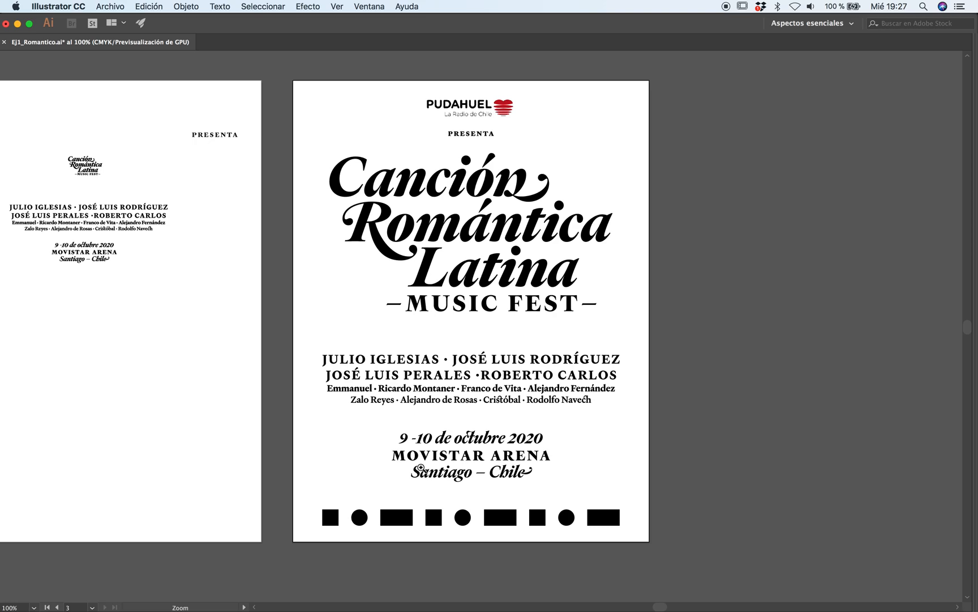
key(v)
key(super+s)
key(z)
Step: Unlock and show the guide layer Capa 2, and duplicate the poster artboard with its artwork and guides alongside the original
key(Tab)
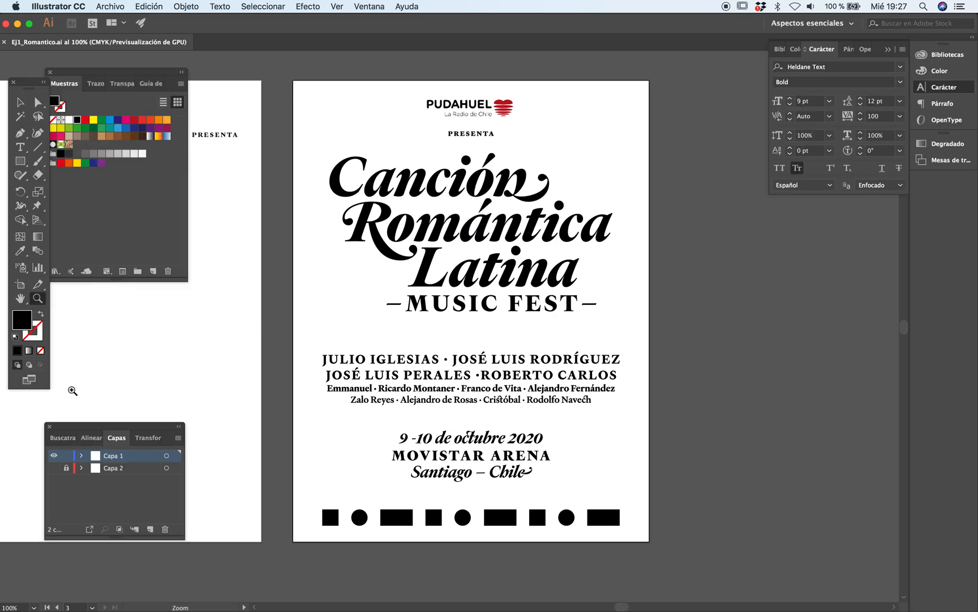
click(65, 469)
click(54, 468)
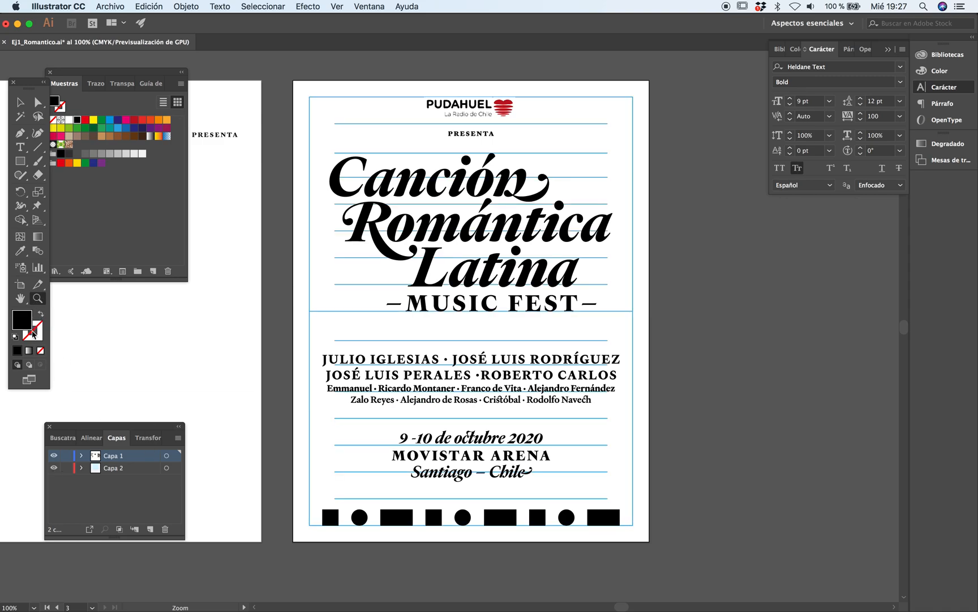
click(20, 284)
drag(293, 351, 719, 368)
Step: Lock and hide the guide layer Capa 2 again, with the duplicated poster in view
key(space)
drag(826, 372, 422, 359)
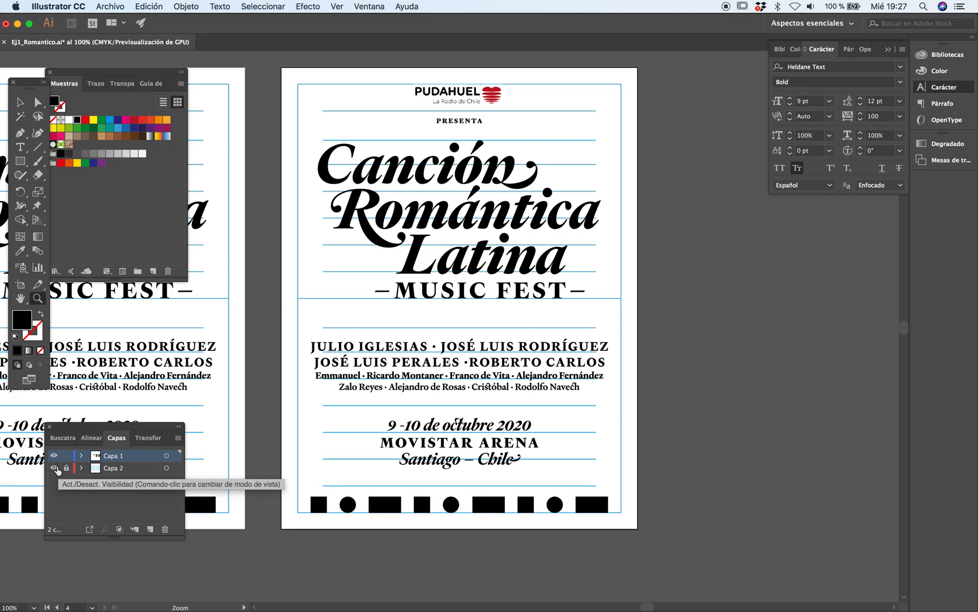
key(Tab)
key(space)
key(m)
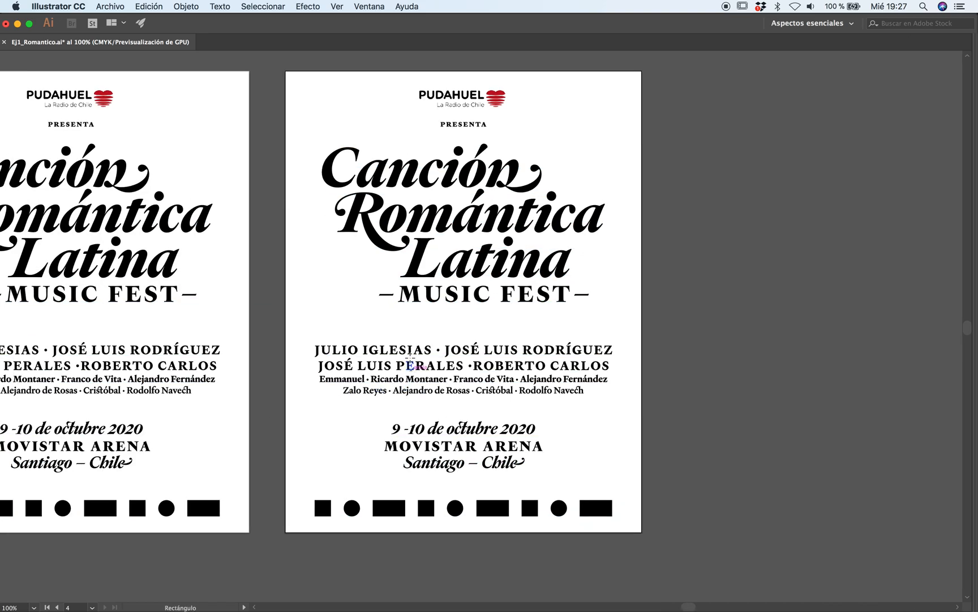
Step: Draw a small black circle in the empty space beside the MUSIC FEST line on the duplicated poster
key(Tab)
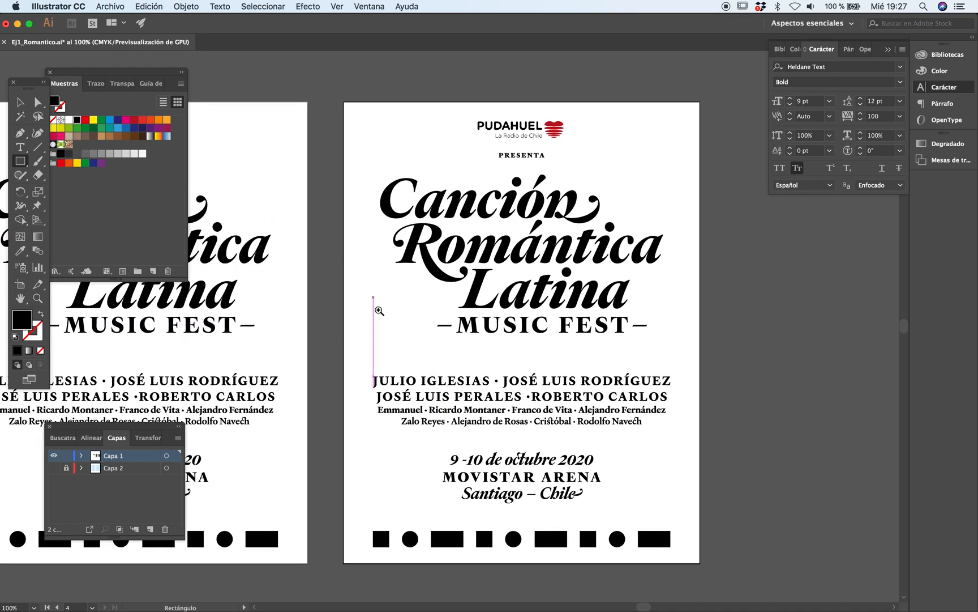
key(z)
click(383, 326)
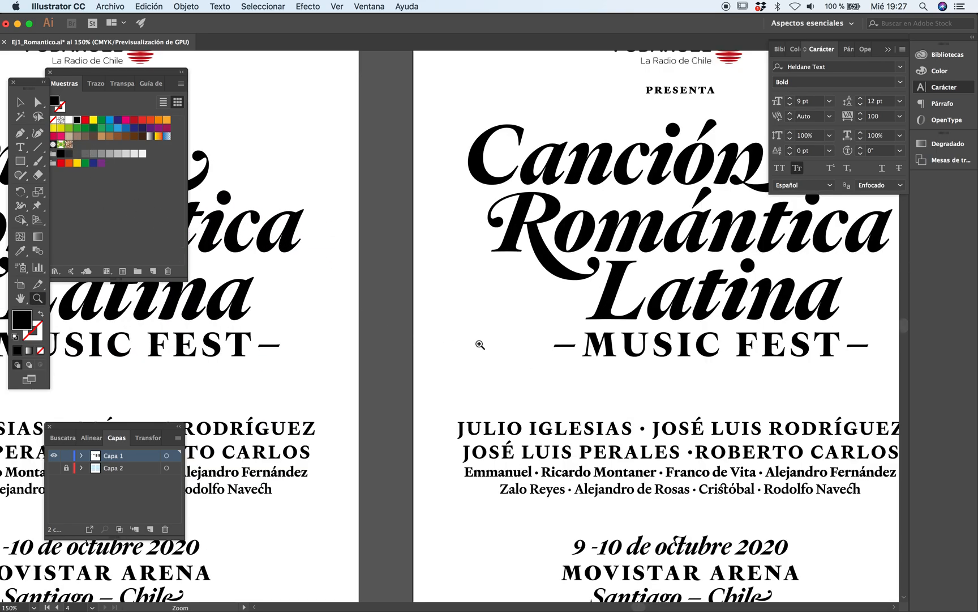
key(l)
drag(463, 332, 486, 356)
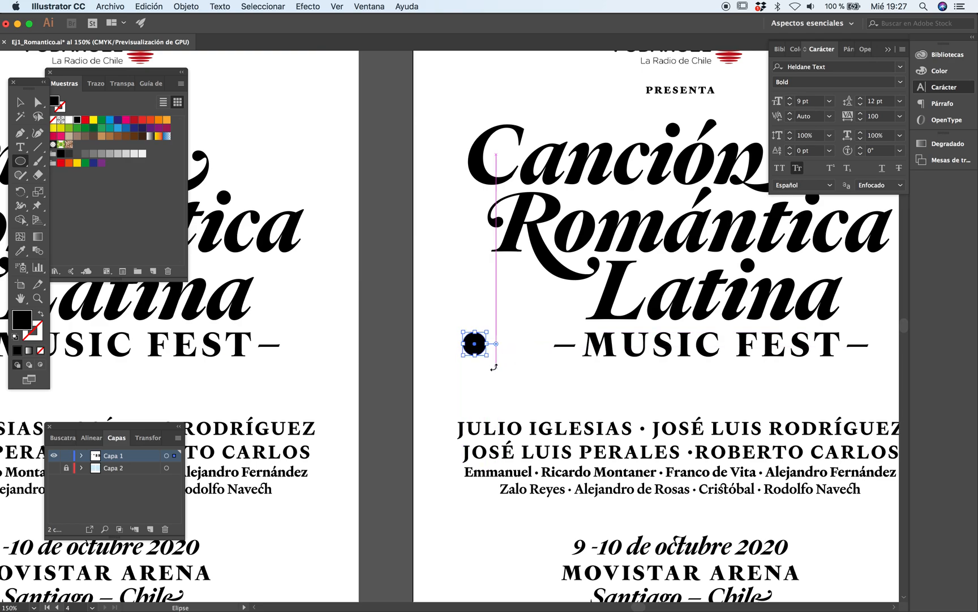
Step: Fill the small circle with a beige swatch and display the Guía de color based on it
drag(108, 75, 174, 189)
click(134, 250)
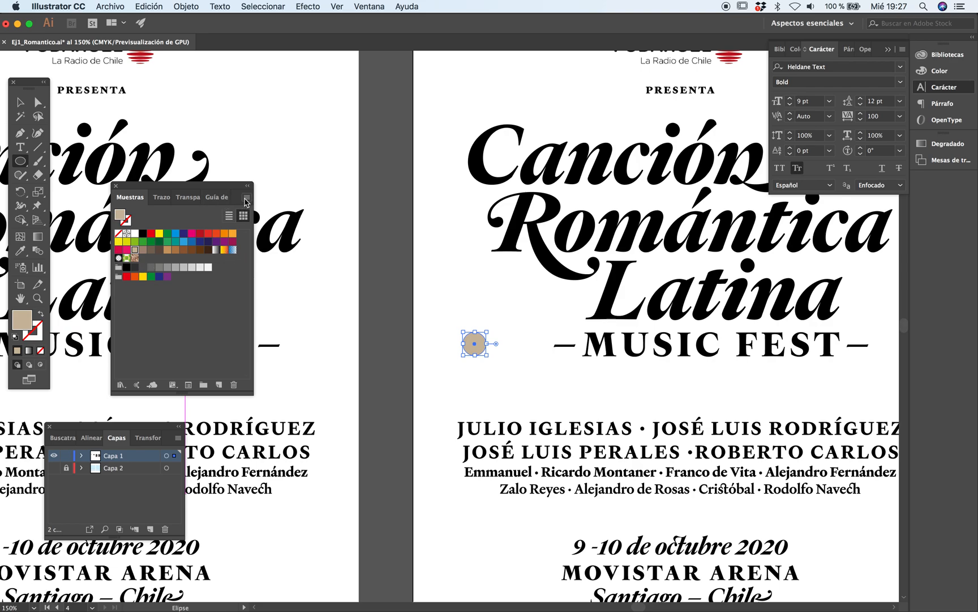
click(247, 199)
click(217, 203)
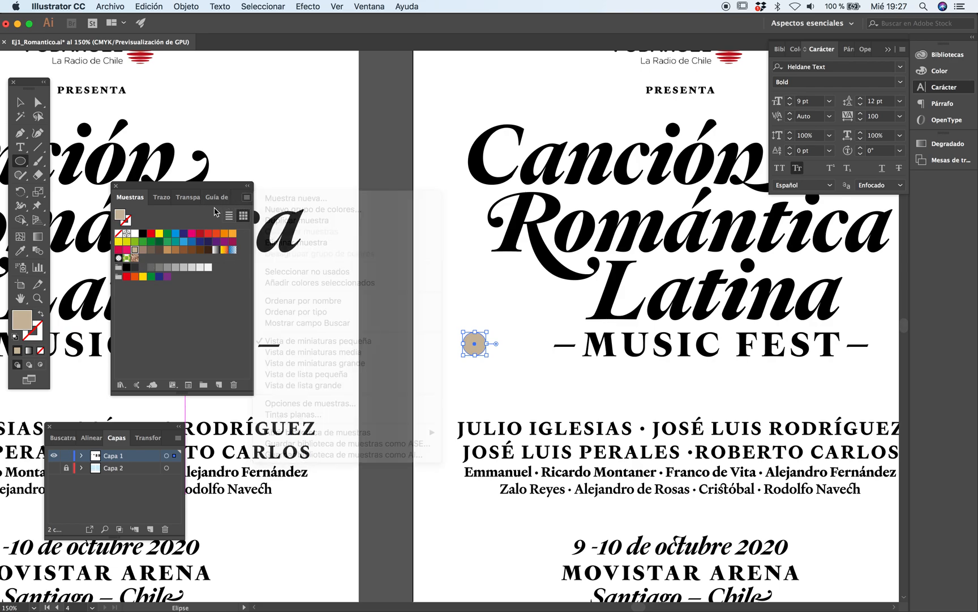
click(208, 197)
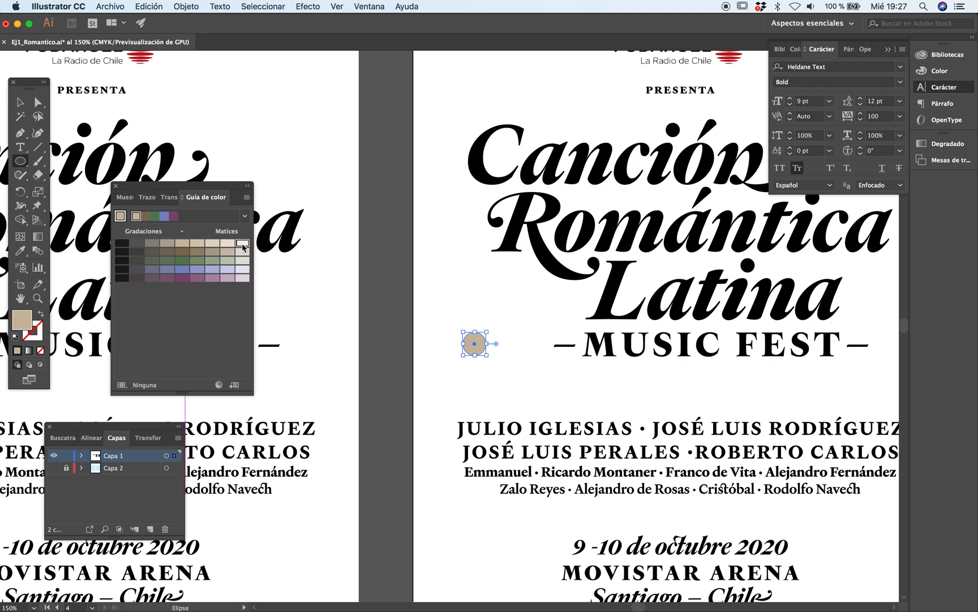
Step: Shift the circle's beige fill to a muted gold by lowering its blue component in the color picker
double_click(22, 320)
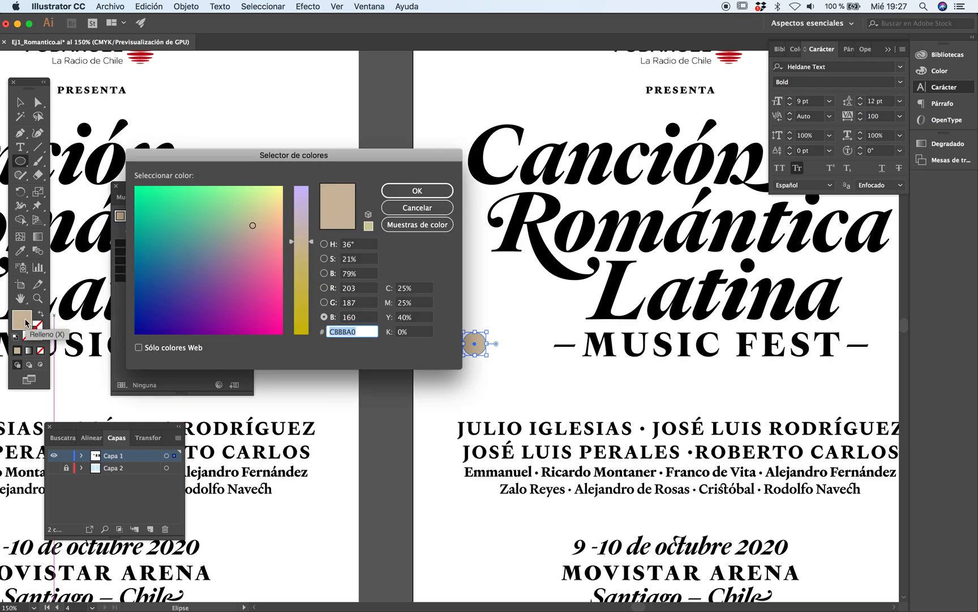
drag(298, 306, 291, 270)
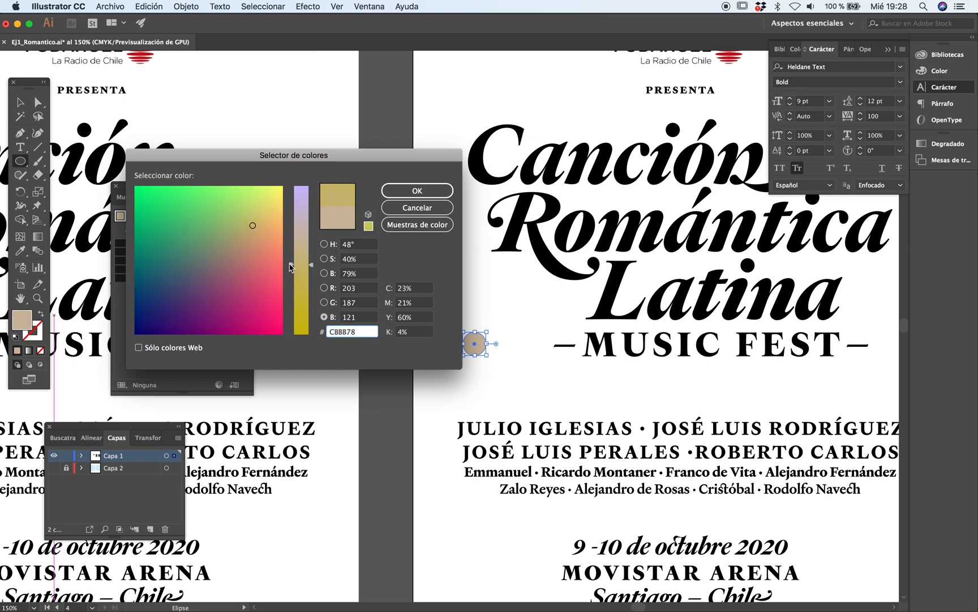
click(418, 190)
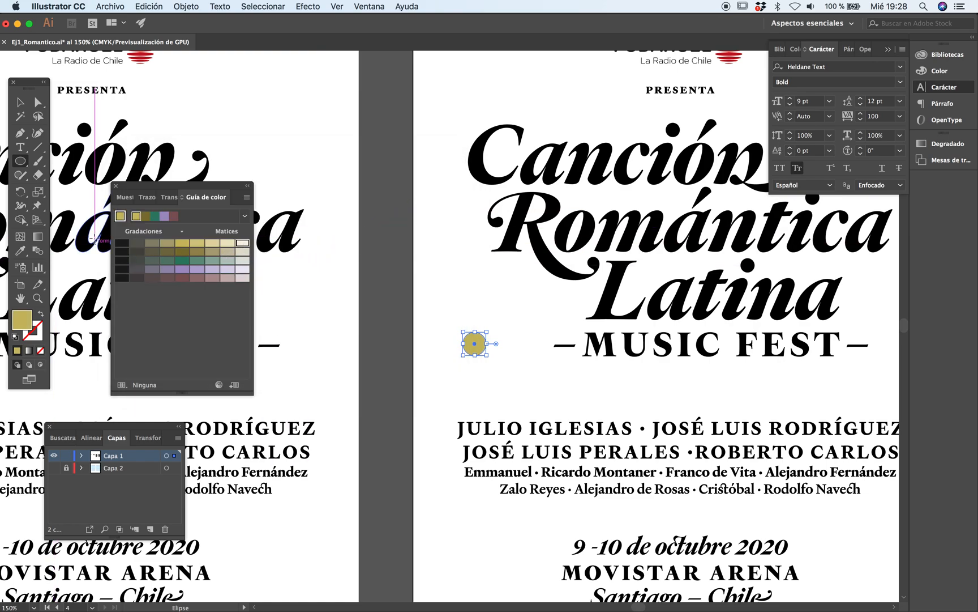
Step: Set the Guía de color options to 9 steps of variation
click(247, 198)
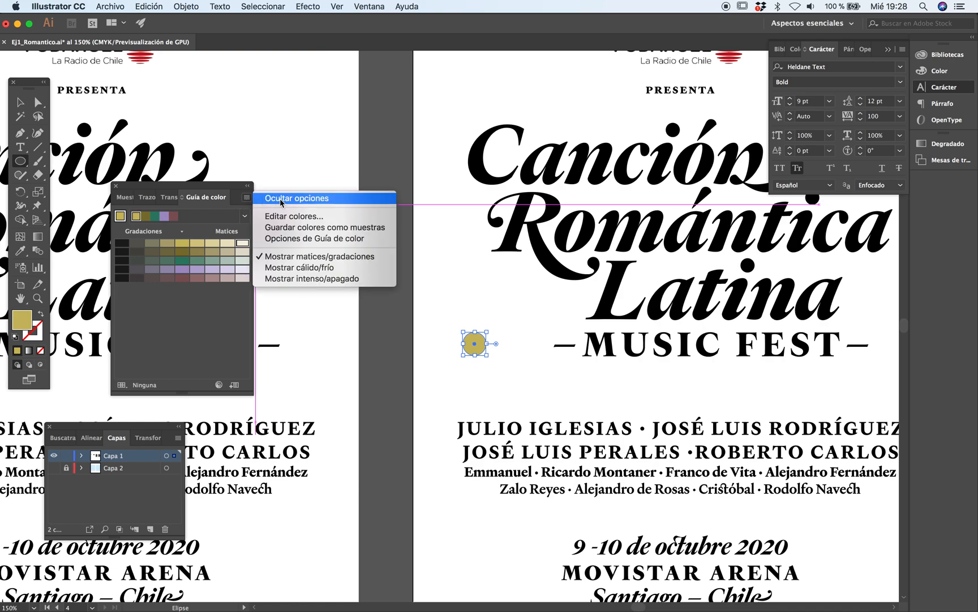
click(298, 241)
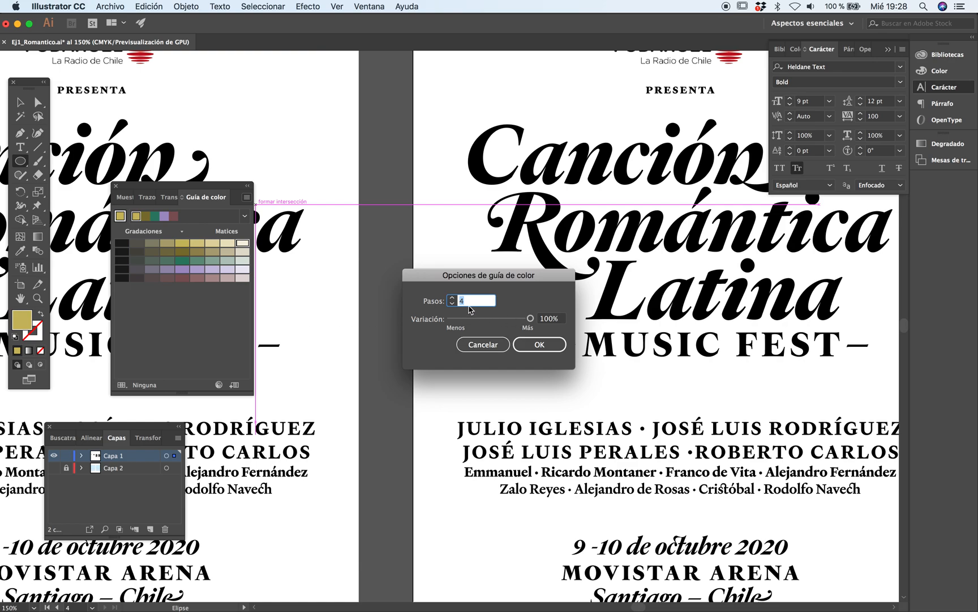
text(9)
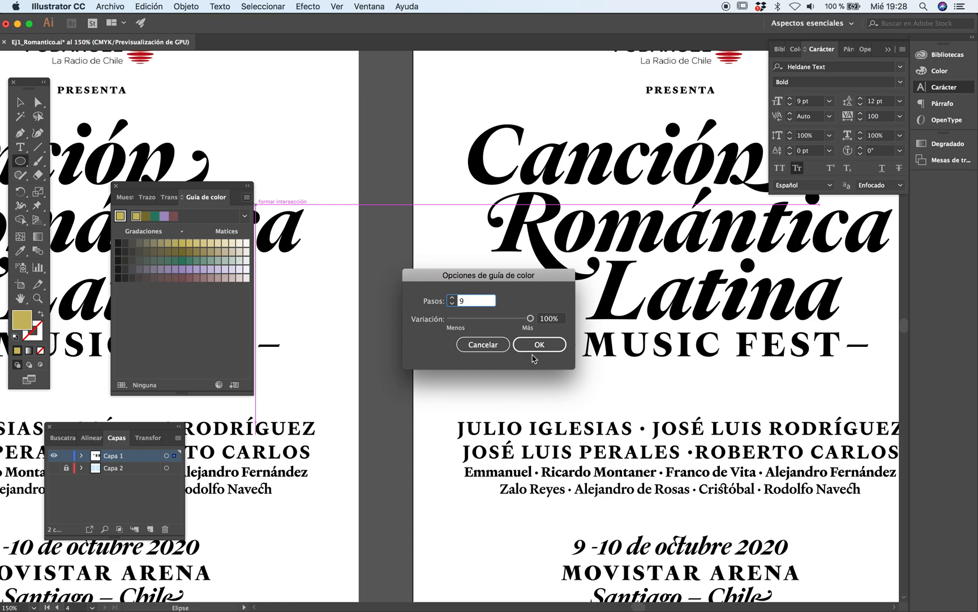
click(539, 349)
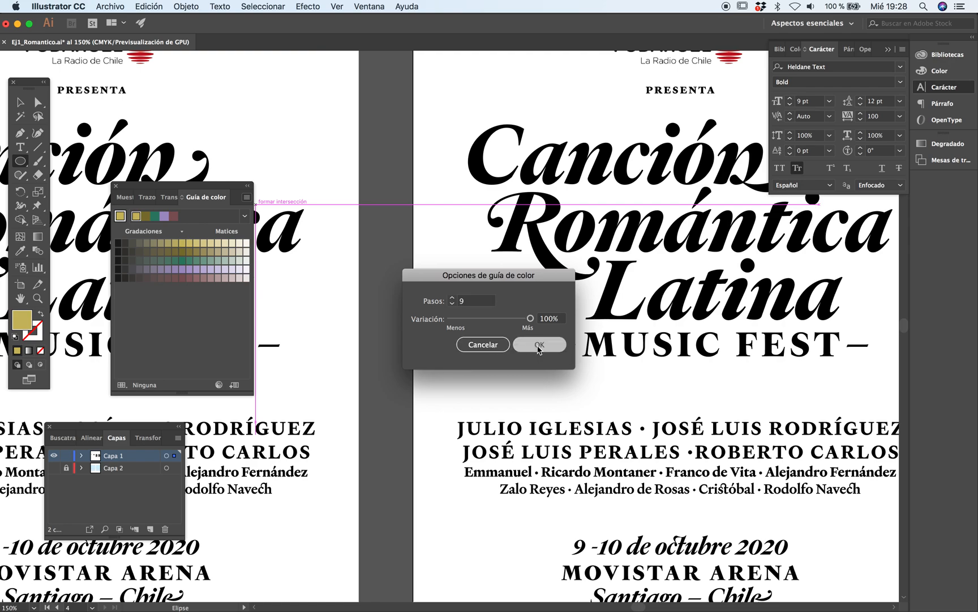
click(539, 346)
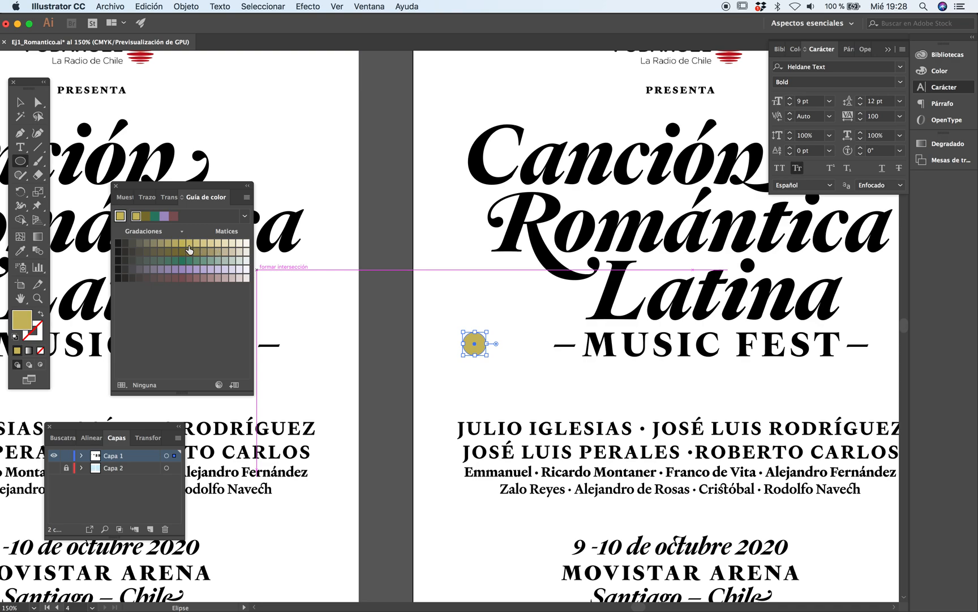
Step: Fill the gold circle with a pale beige tint from the first row of the color guide and deselect it
key(v)
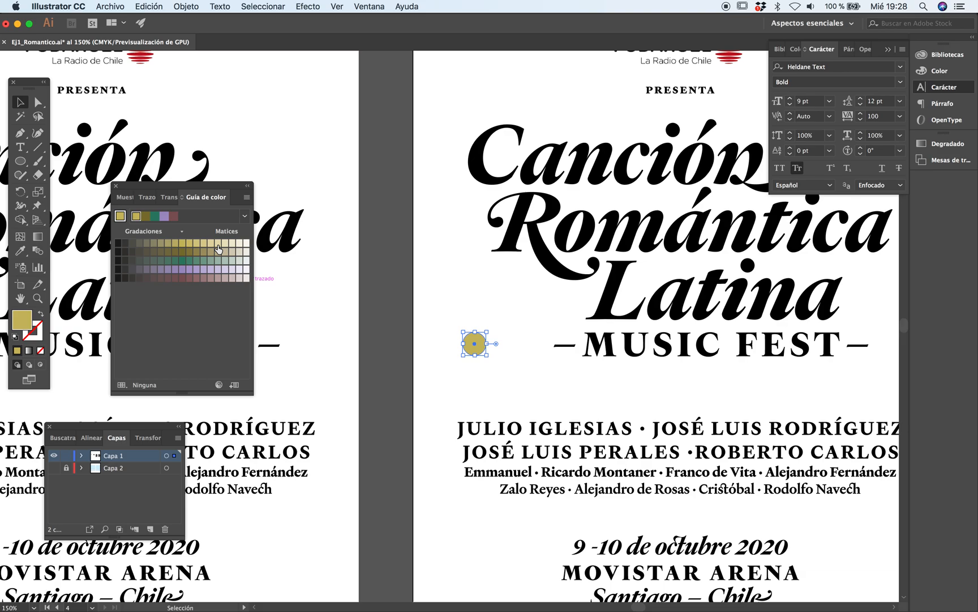
drag(427, 342, 473, 343)
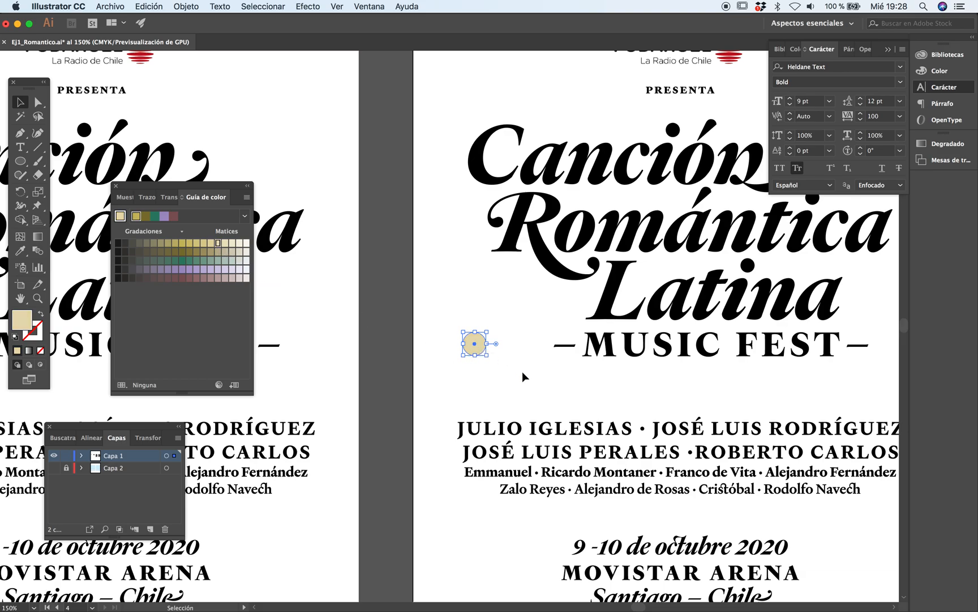
key(super+shift+a)
drag(563, 367, 408, 311)
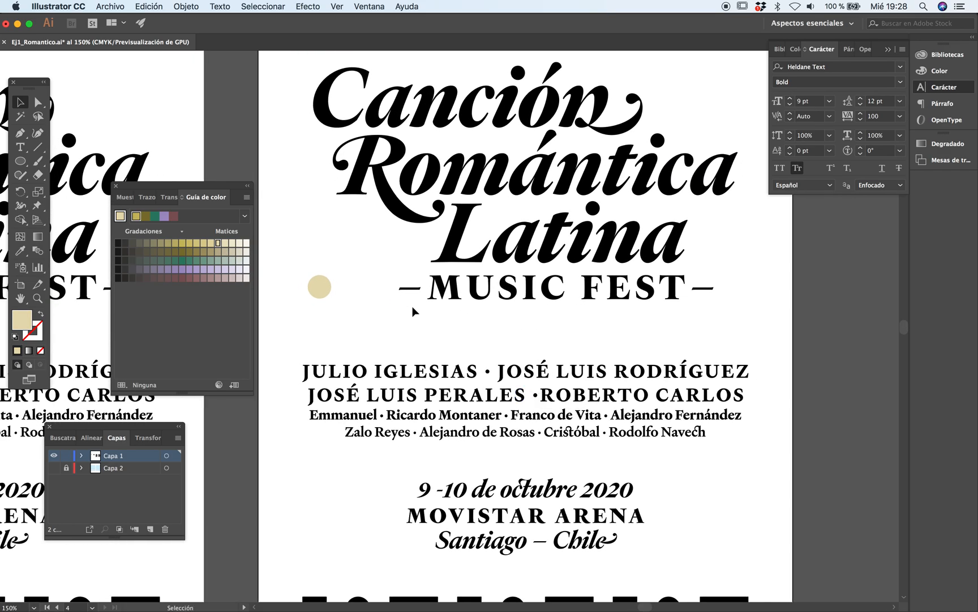
Step: Duplicate the beige circle to its right, below the start of the MUSIC FEST line
drag(326, 289, 365, 313)
click(377, 343)
click(442, 335)
key(z)
click(404, 336)
click(419, 315)
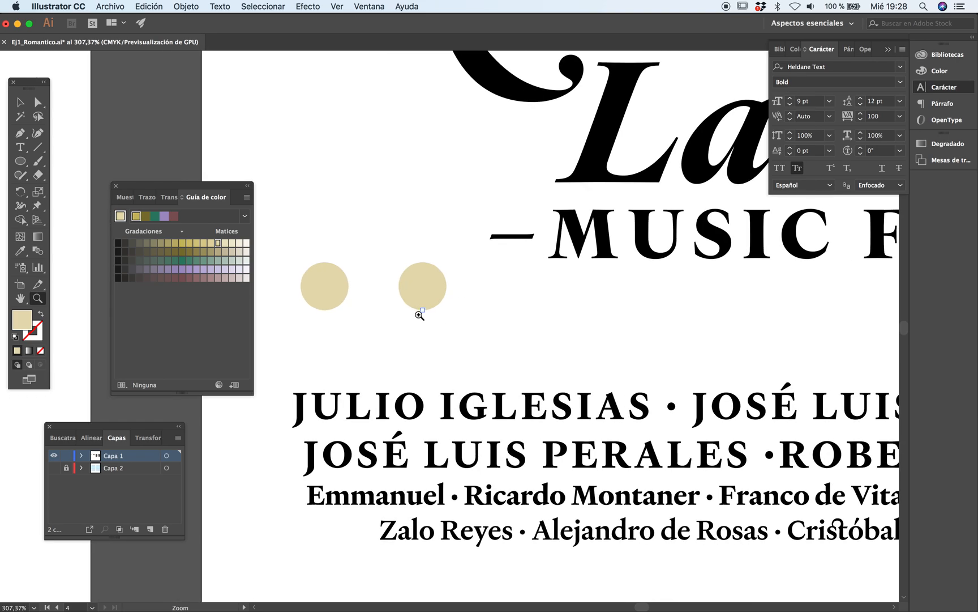
Step: Select the duplicated circle and apply the Tétrada harmony rule to the color guide
click(432, 306)
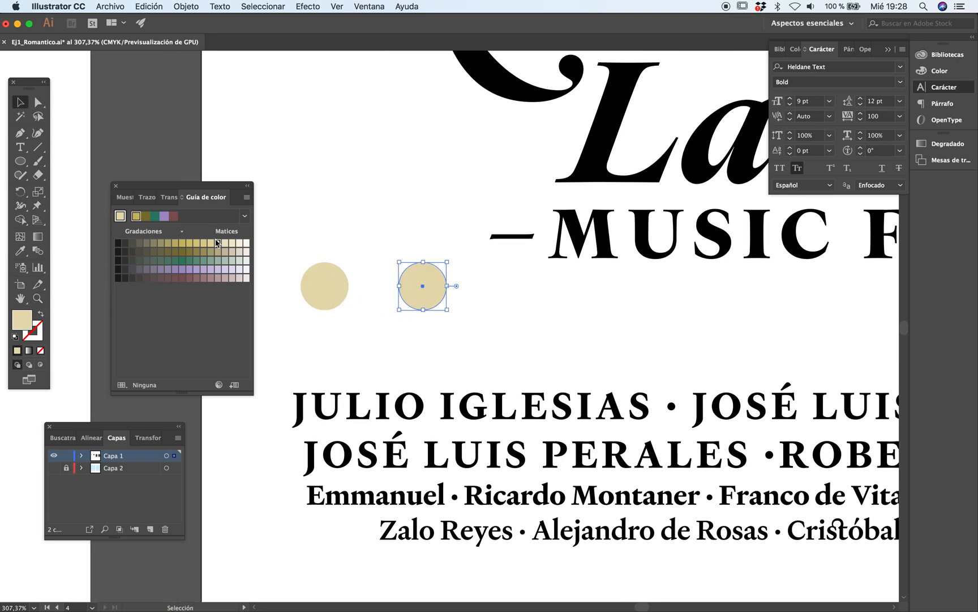
click(245, 215)
scroll(181, 320, up, 3)
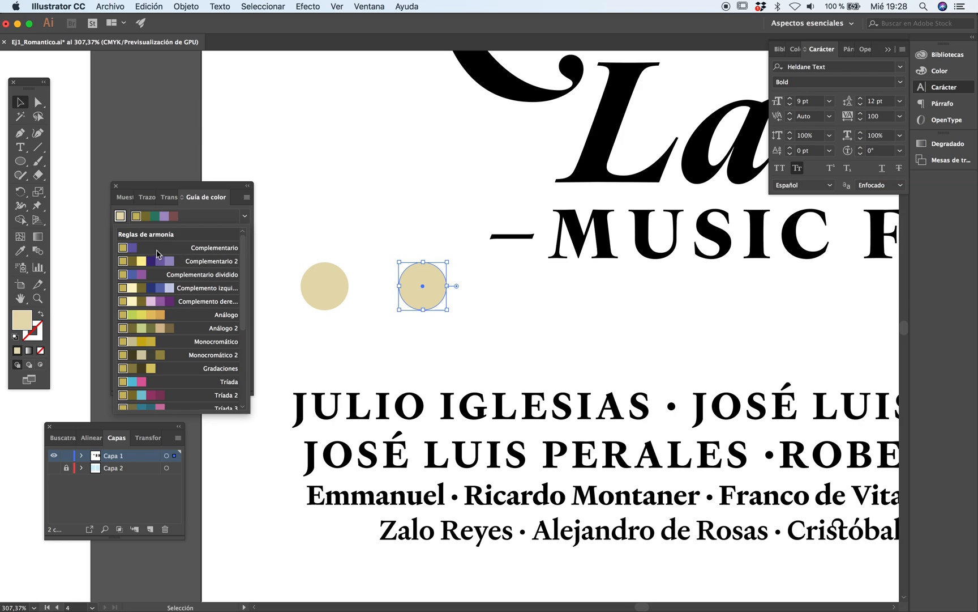
scroll(162, 338, down, 4)
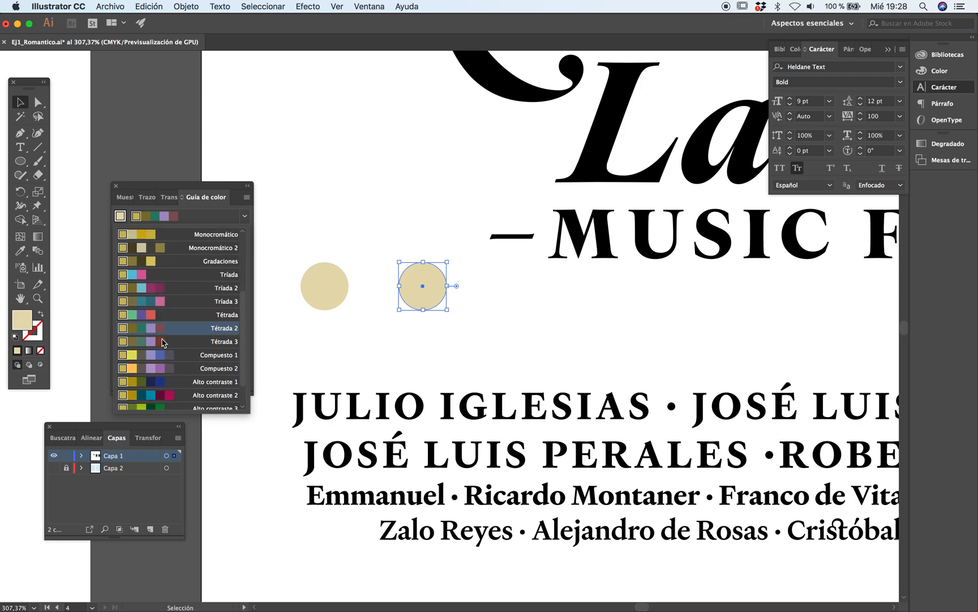
scroll(170, 340, down, 2)
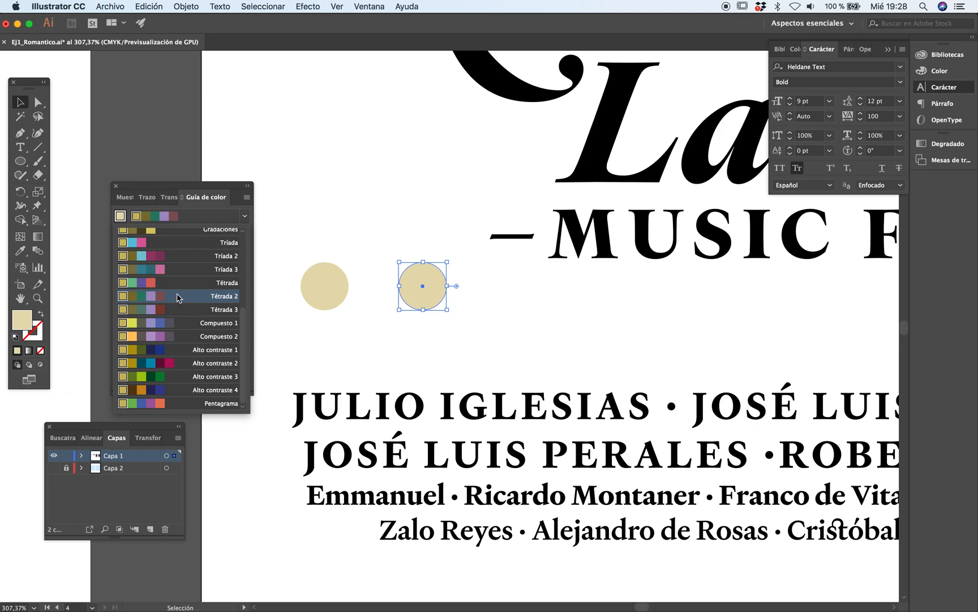
scroll(177, 266, up, 1)
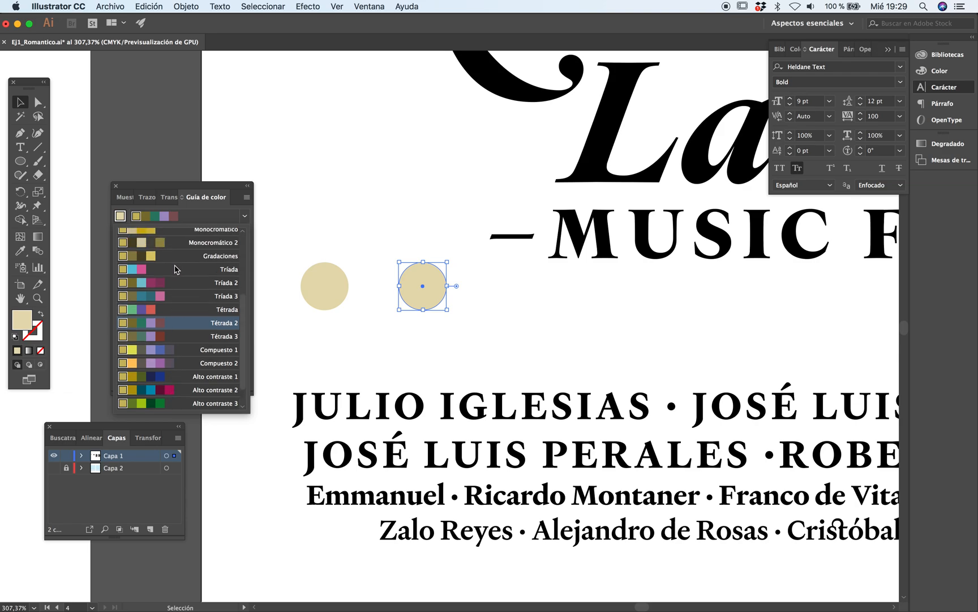
scroll(172, 317, down, 1)
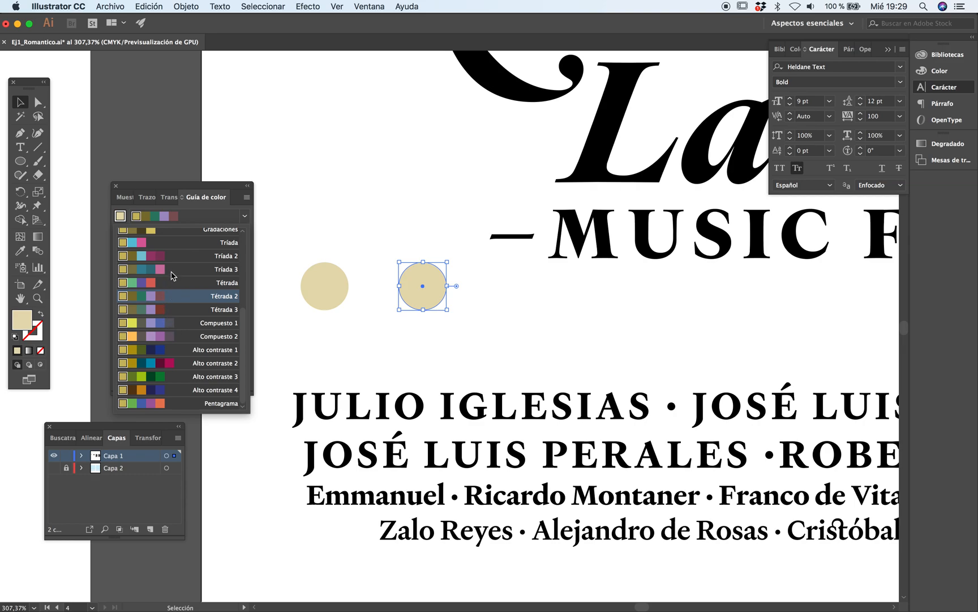
click(168, 285)
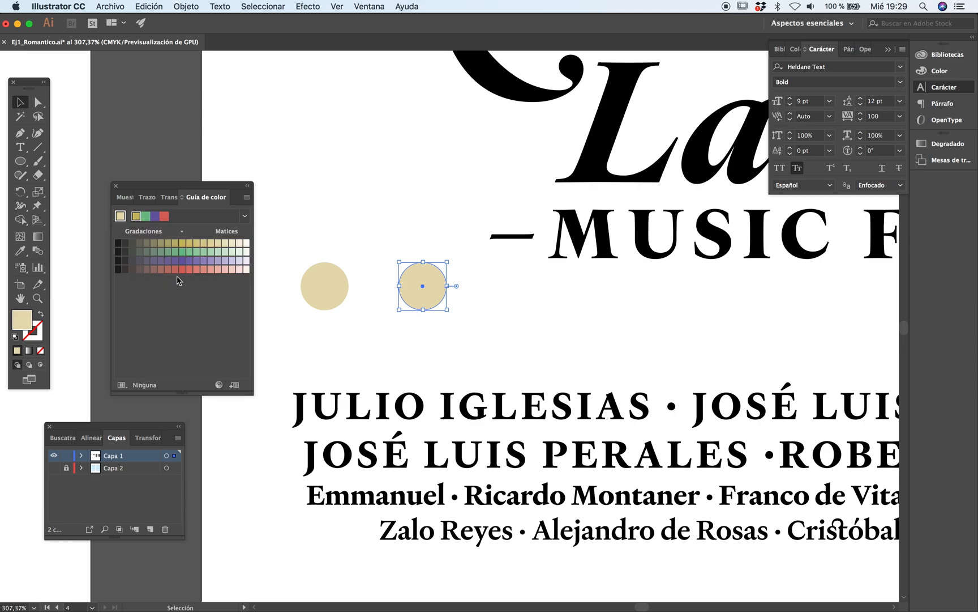
Step: Fill the second circle with the coral red from the Tétrada color guide
drag(184, 274, 433, 303)
click(509, 354)
click(411, 297)
Step: Duplicate the coral circle to its right and base the color guide on its fill with the Alto contraste 2 rule
drag(413, 301, 514, 300)
click(119, 217)
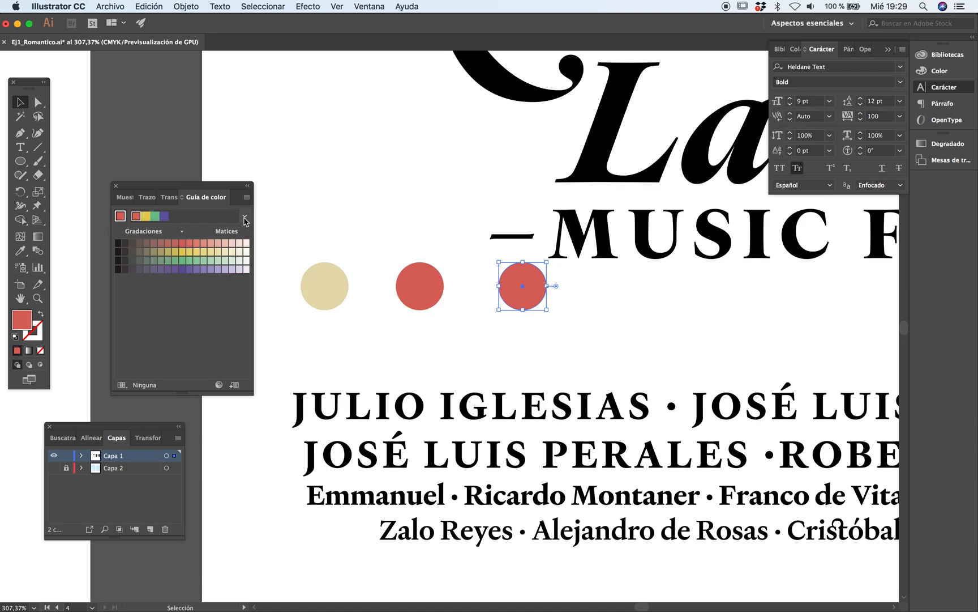
click(245, 217)
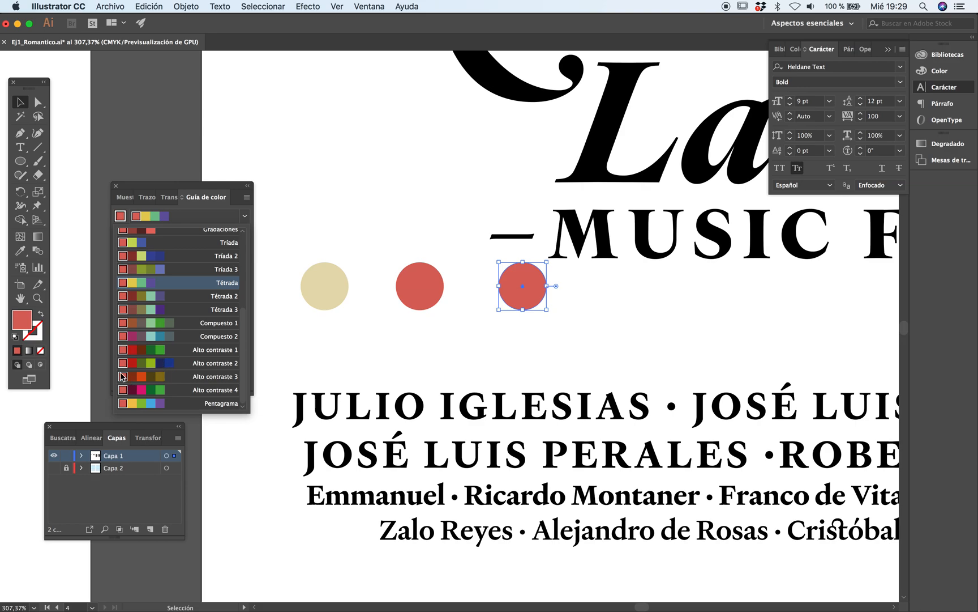
click(134, 368)
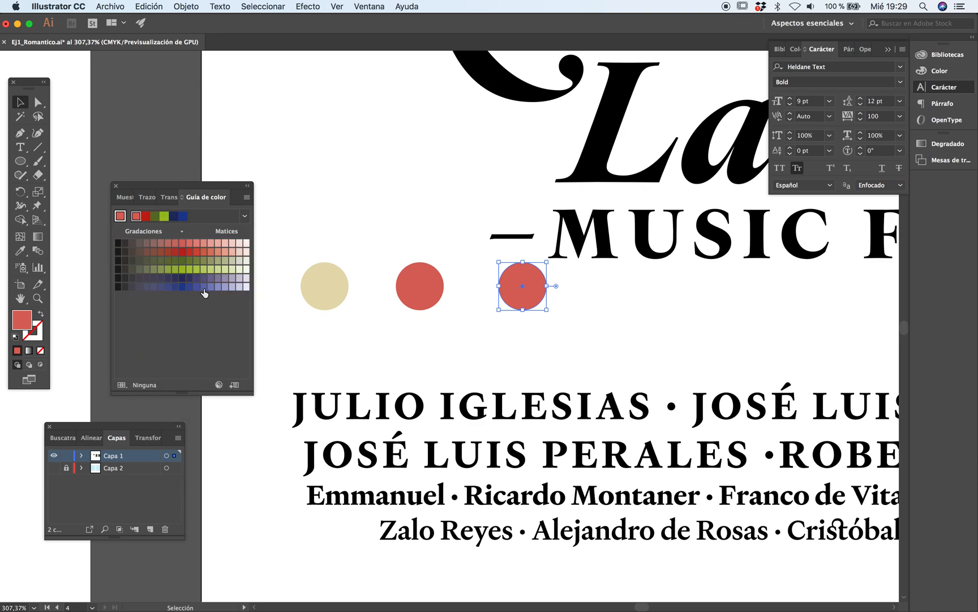
Step: Fill the third circle with the strong red from the Alto contraste 2 color guide and deselect it
drag(185, 255, 536, 291)
key(a)
key(v)
scroll(476, 369, up, 2)
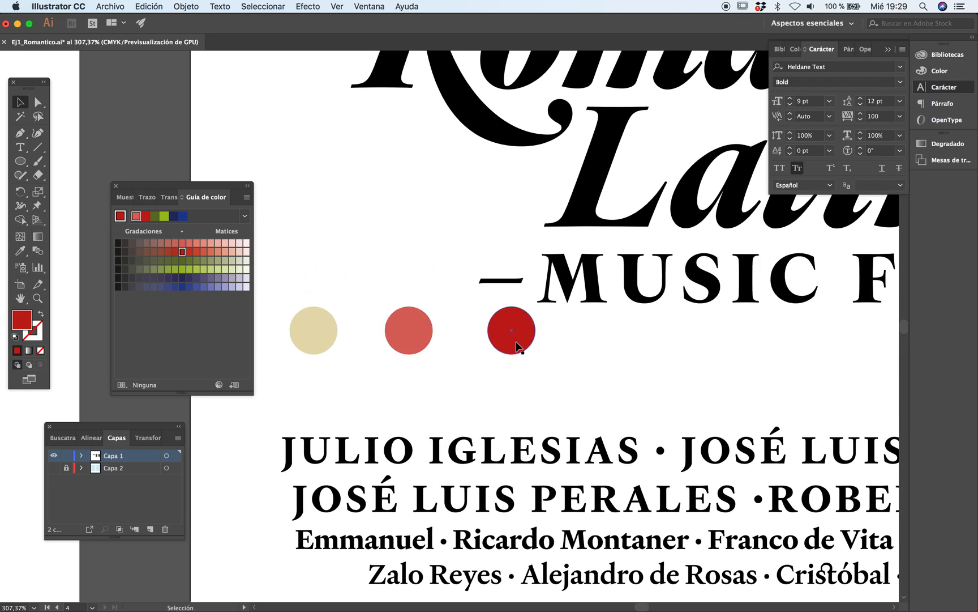
Step: Duplicate the strong red circle to its right and base the color guide on its fill with the Complemento derecho rule
drag(512, 347, 607, 347)
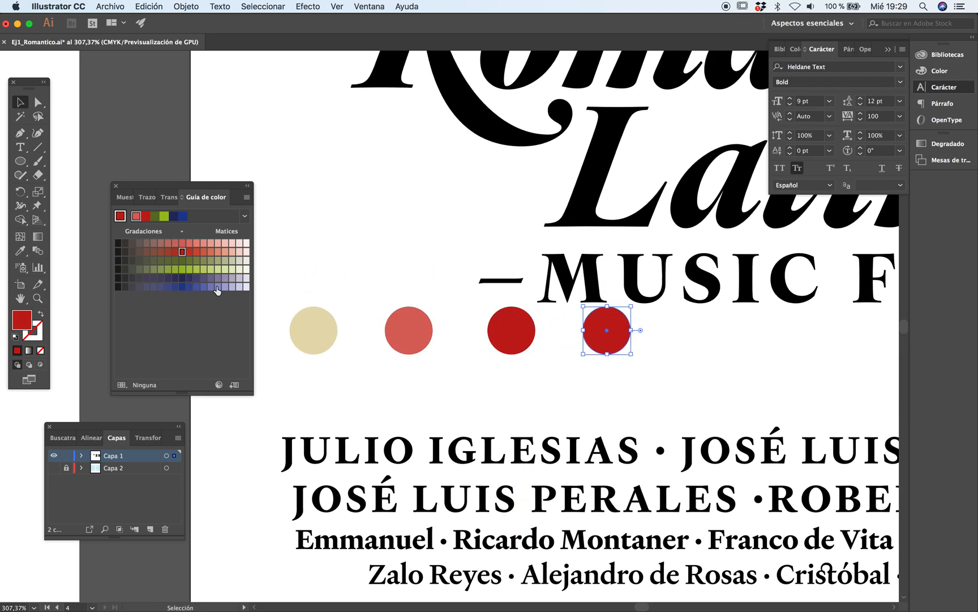
click(120, 218)
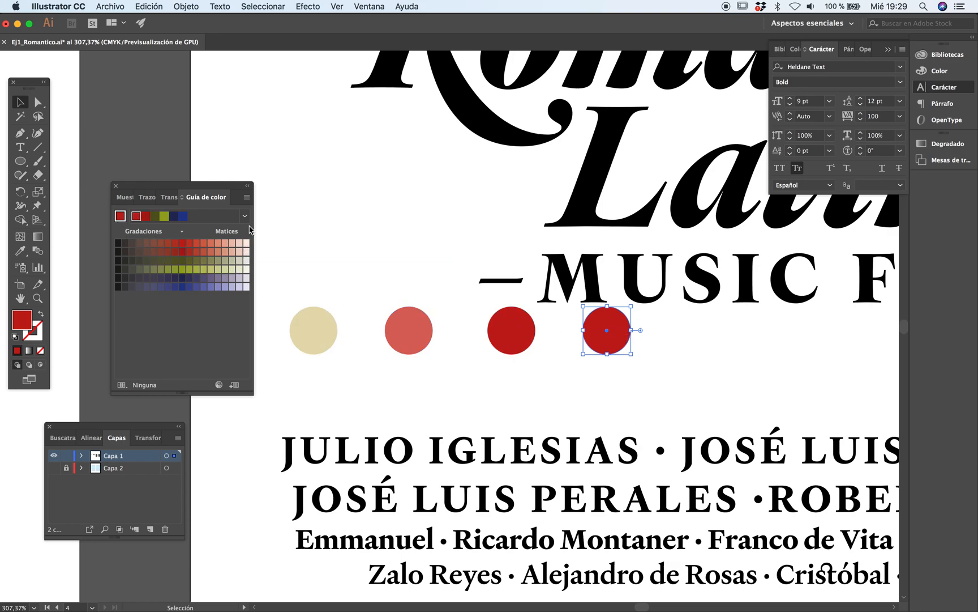
click(244, 215)
scroll(181, 331, up, 8)
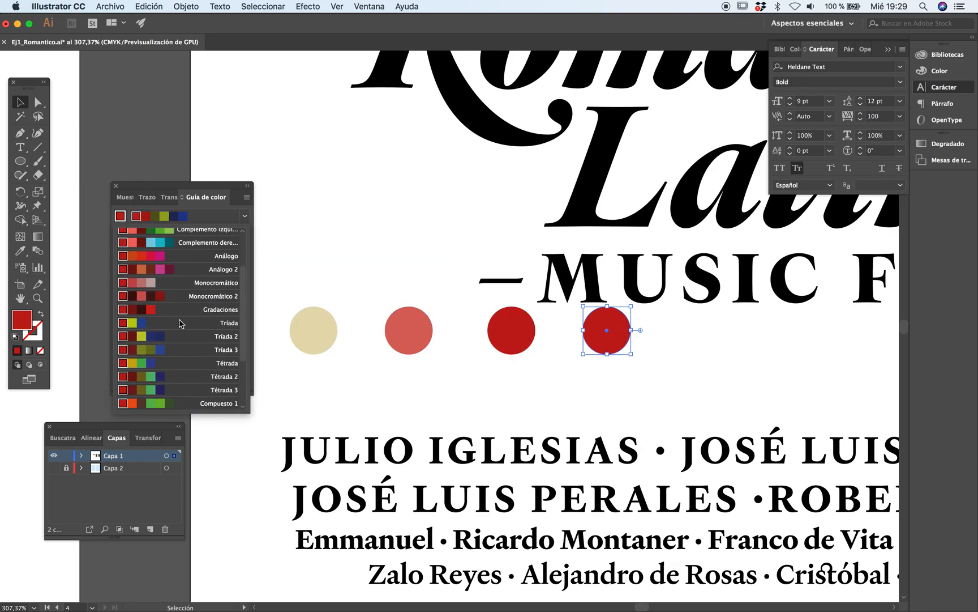
scroll(180, 324, up, 3)
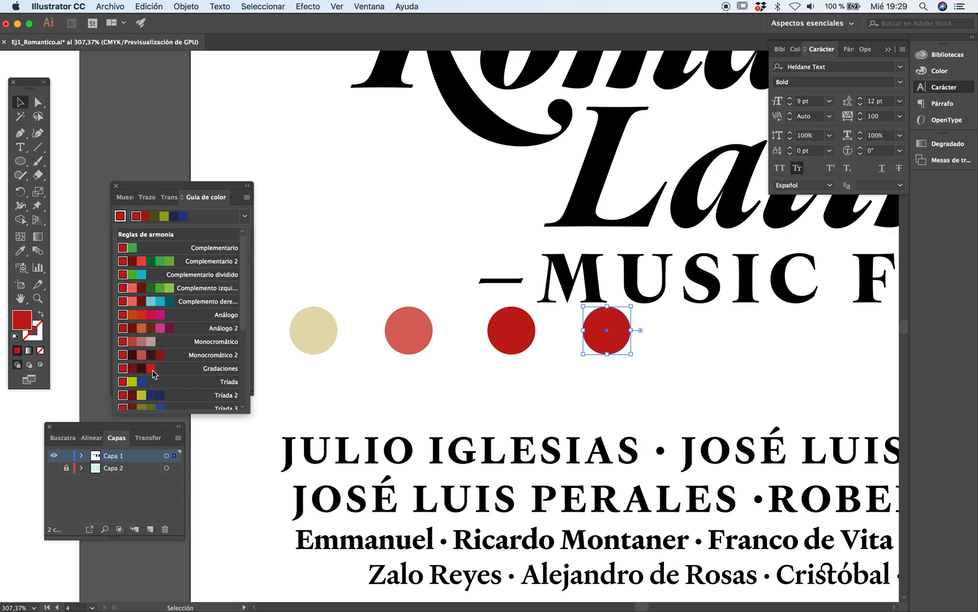
scroll(168, 347, down, 6)
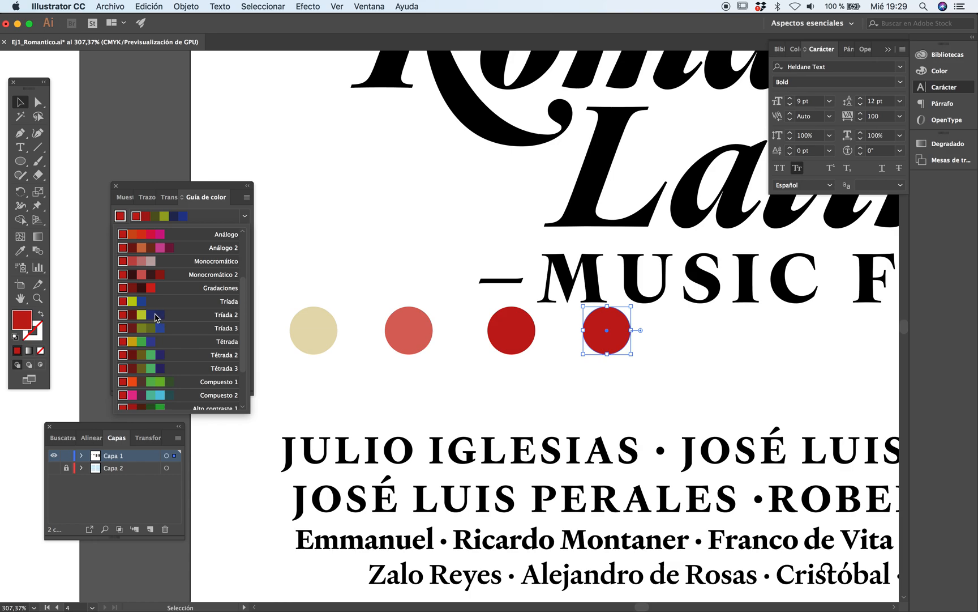
scroll(163, 356, down, 2)
scroll(164, 350, up, 4)
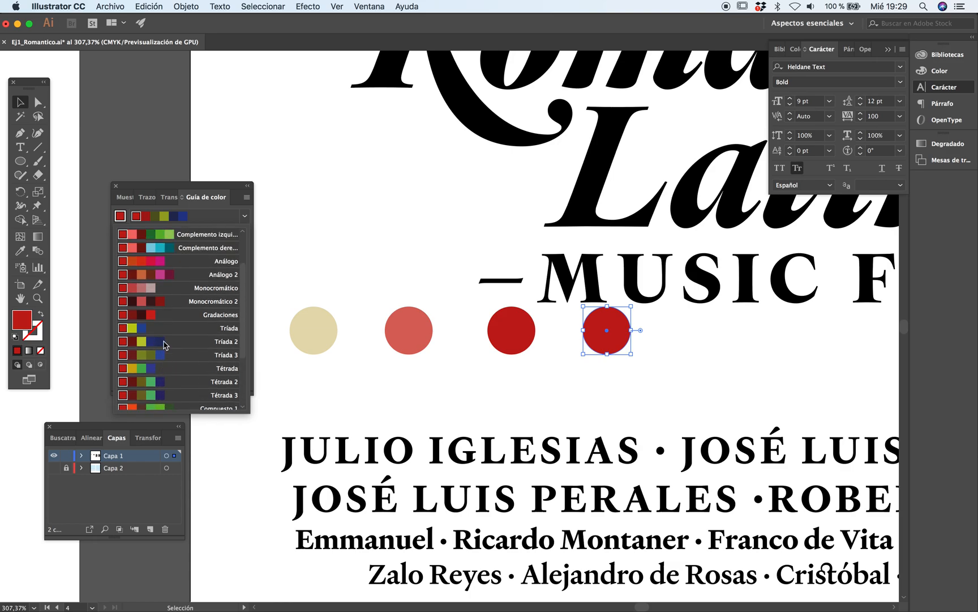
scroll(170, 312, up, 3)
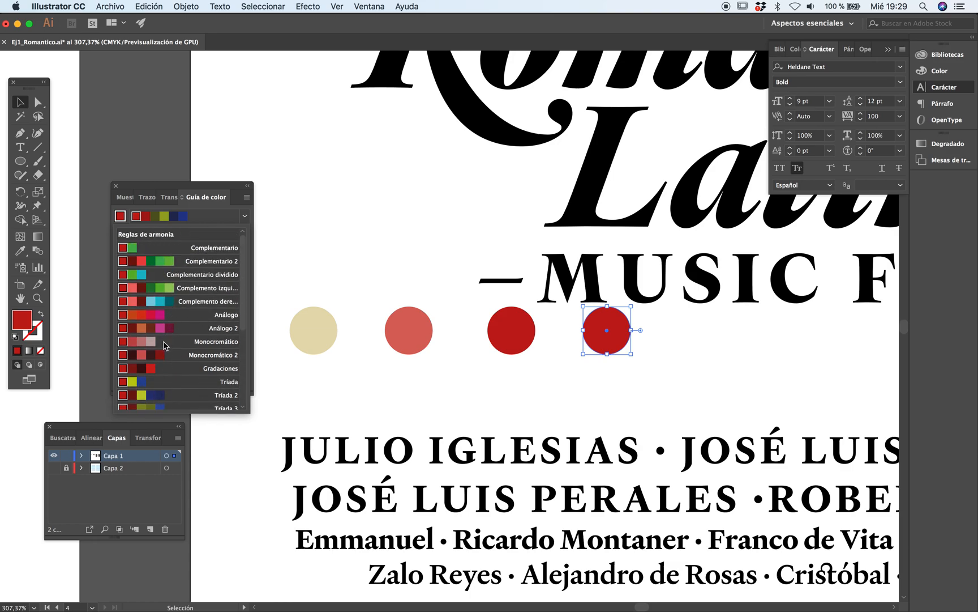
click(146, 305)
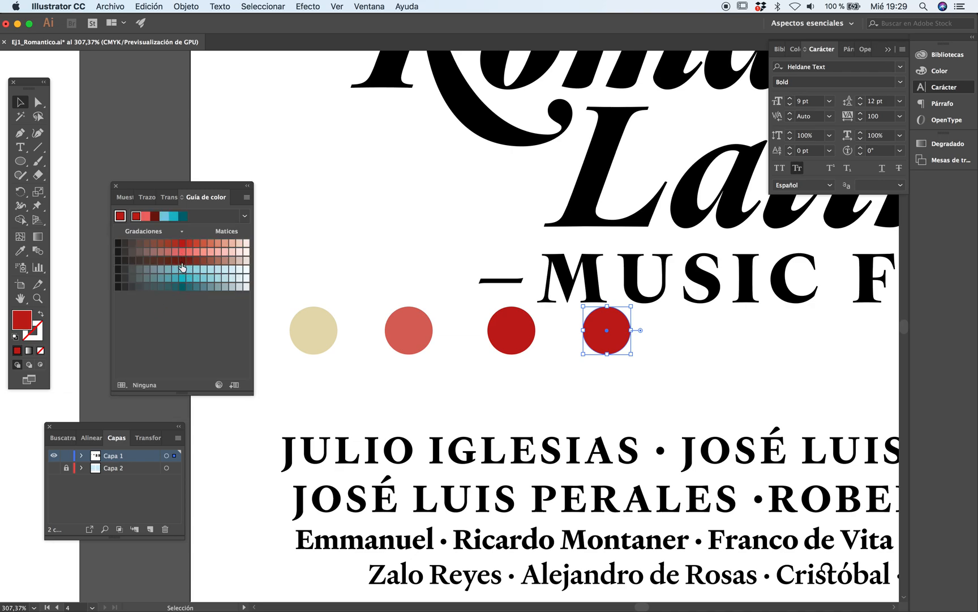
Step: Fill the fourth circle with the dark maroon from the Complemento derecho color guide and deselect it
drag(181, 261, 623, 348)
click(605, 383)
Step: Hide the panels and examine the four-color circle palette against the poster at several magnifications
key(Tab)
alt+super+double_click(497, 359)
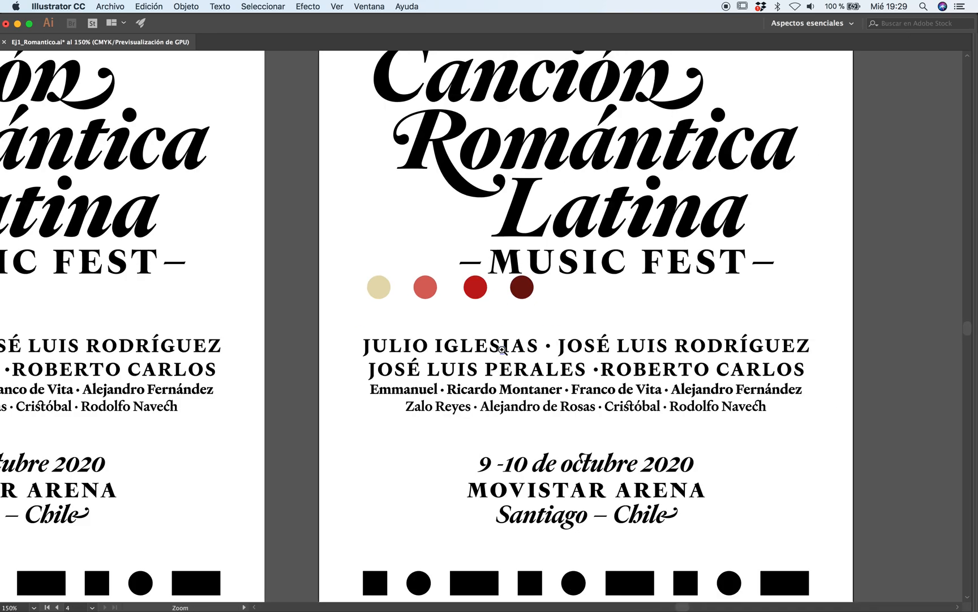
alt+click(508, 313)
click(475, 351)
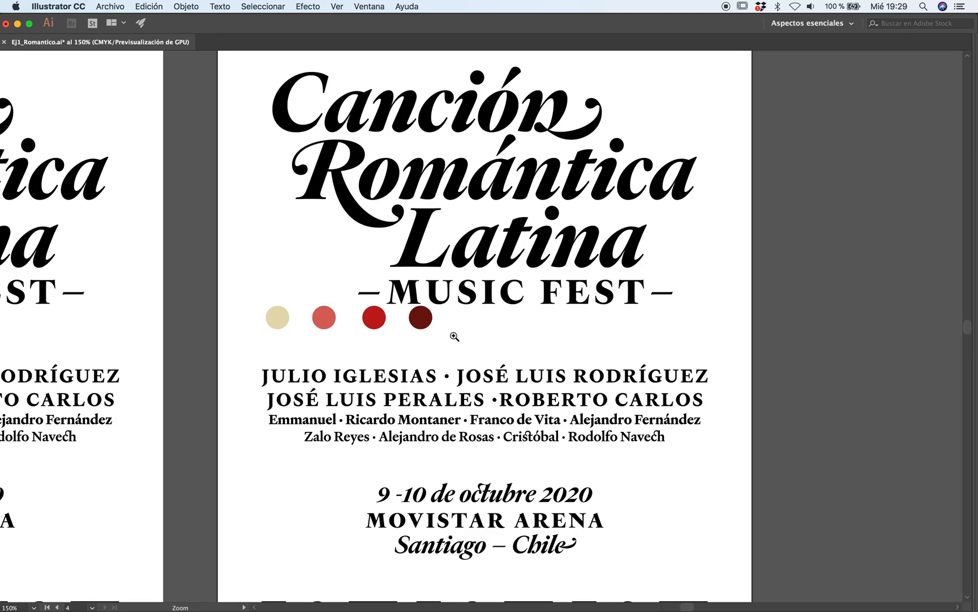
click(456, 335)
click(464, 329)
alt+click(470, 319)
drag(469, 319, 400, 403)
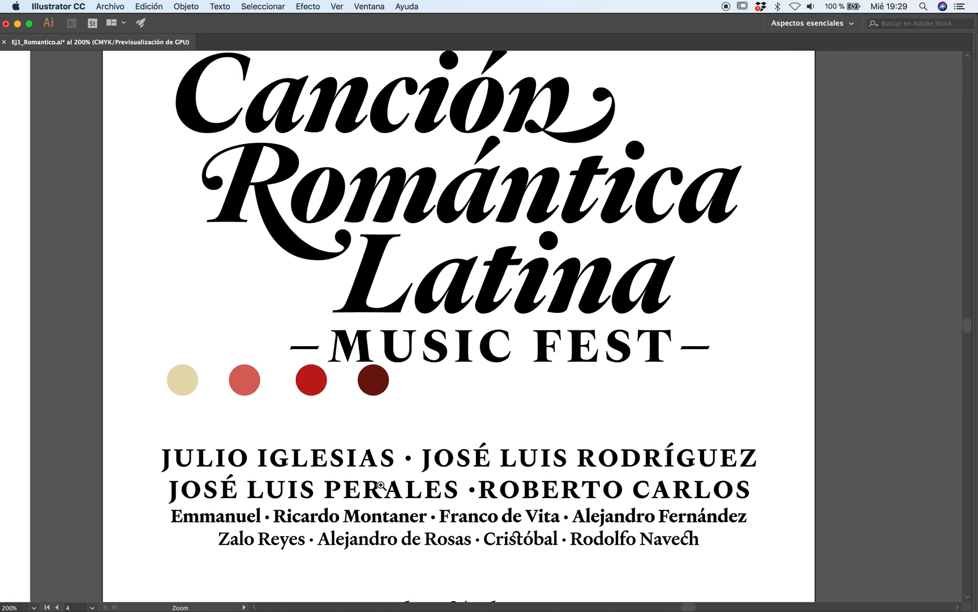
click(407, 407)
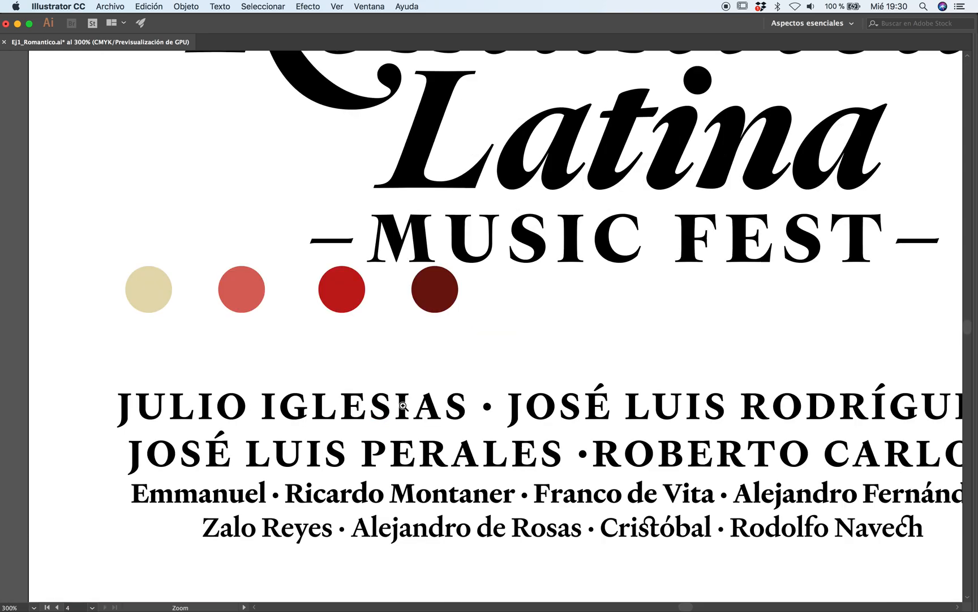
drag(371, 378, 379, 399)
alt+click(436, 353)
drag(436, 353, 379, 341)
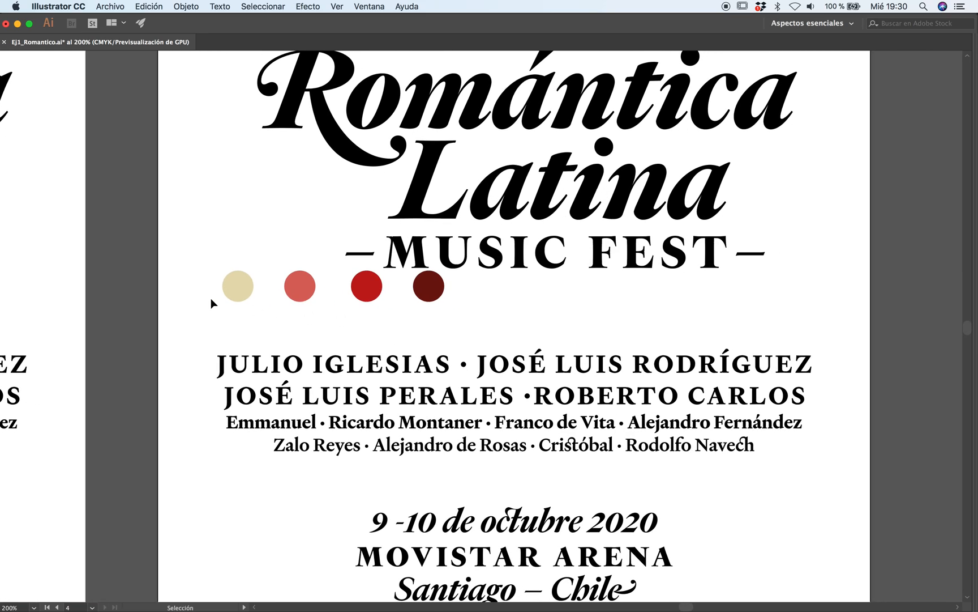
scroll(265, 317, right, 5)
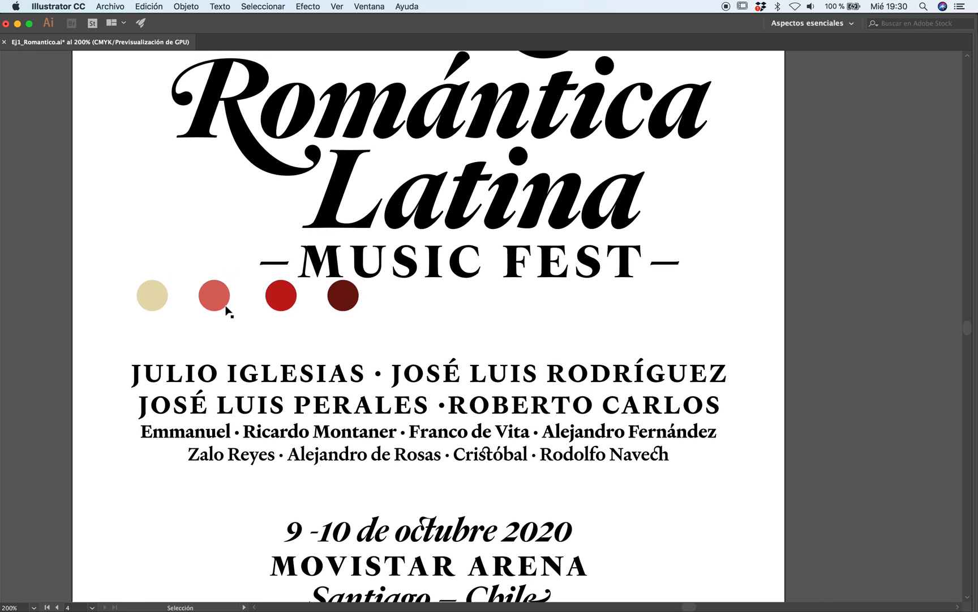
Step: Move the row of four palette circles together to the gap centered between MUSIC FEST and the artist names
drag(194, 307, 446, 329)
drag(291, 297, 477, 321)
key(a)
click(667, 342)
key(z)
click(452, 343)
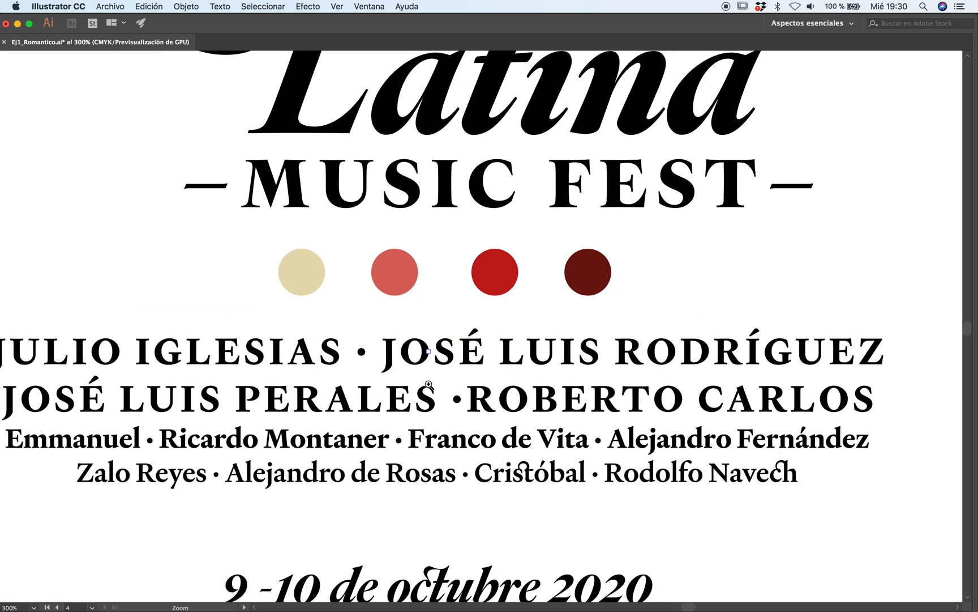
Step: Save the poster file, bring the panels back and move the color guide away from the palette circles
key(ctrl+s)
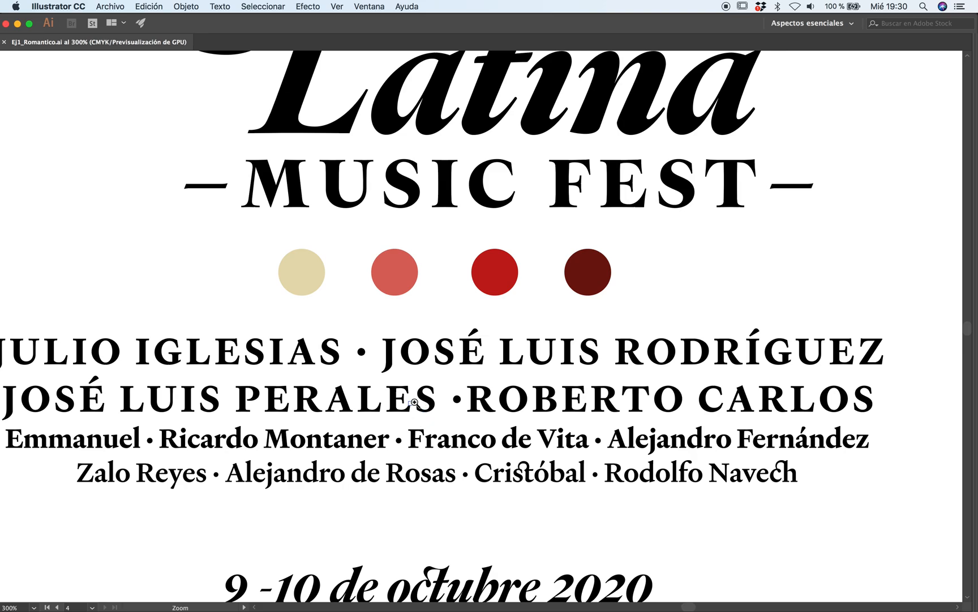
key(Tab)
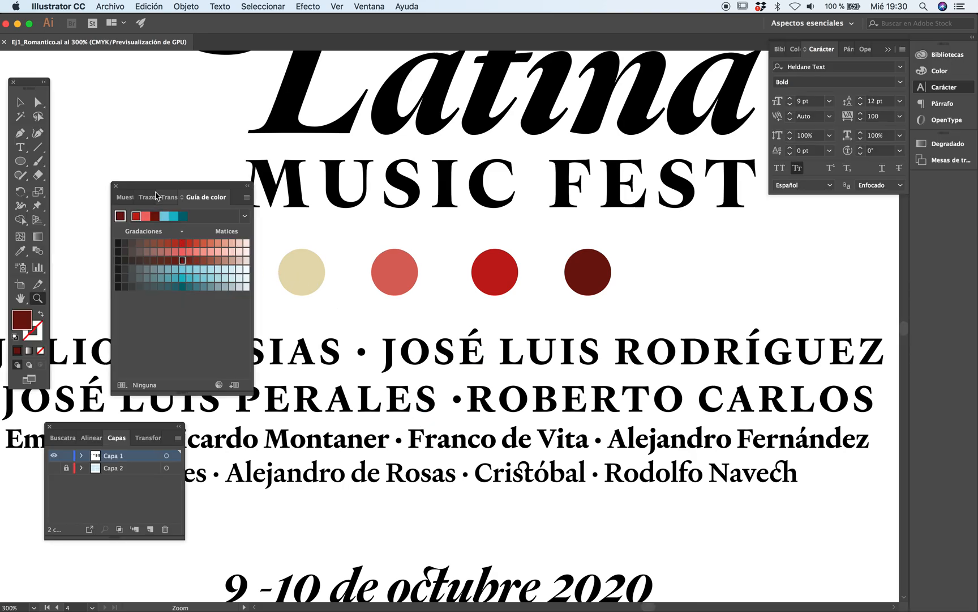
drag(164, 189, 109, 170)
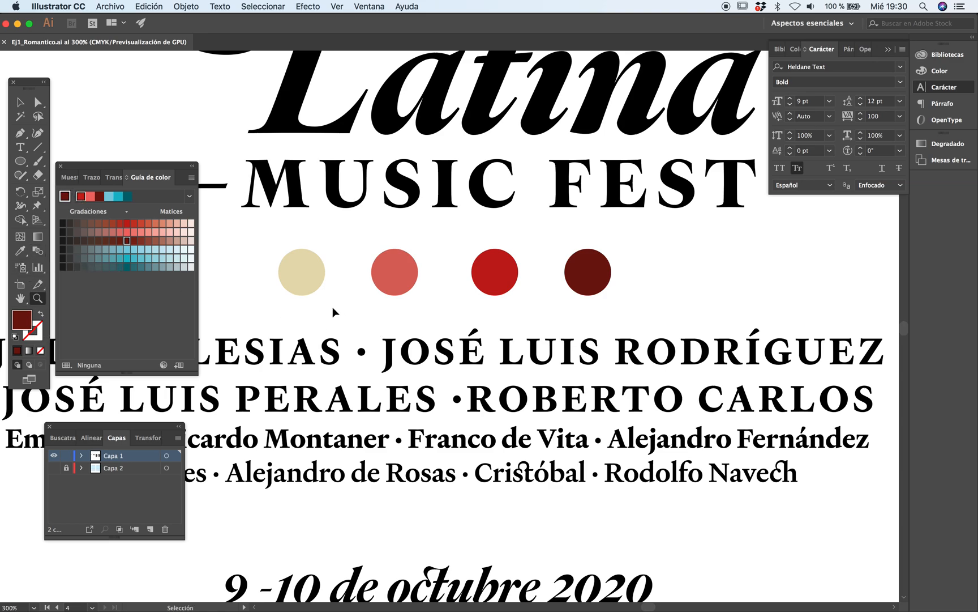
Step: Select the row of four palette circles and scale it down proportionally in the gap below MUSIC FEST
key(v)
click(305, 289)
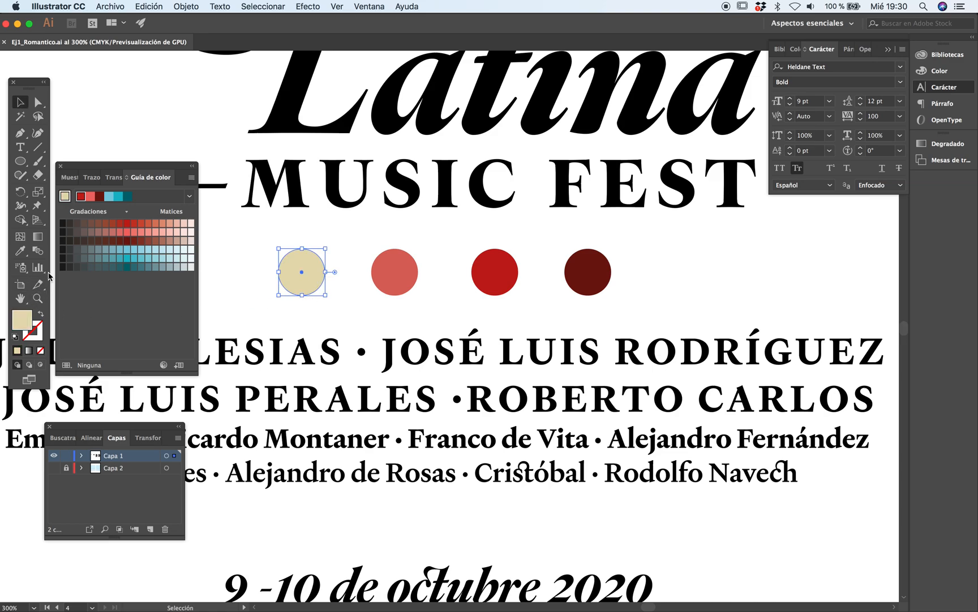
key(super+shift+a)
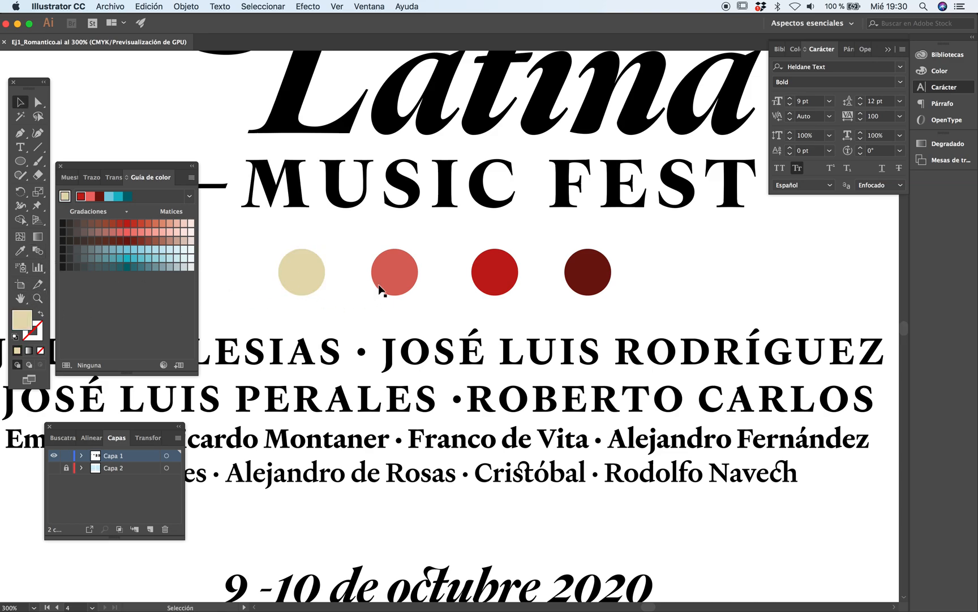
click(305, 291)
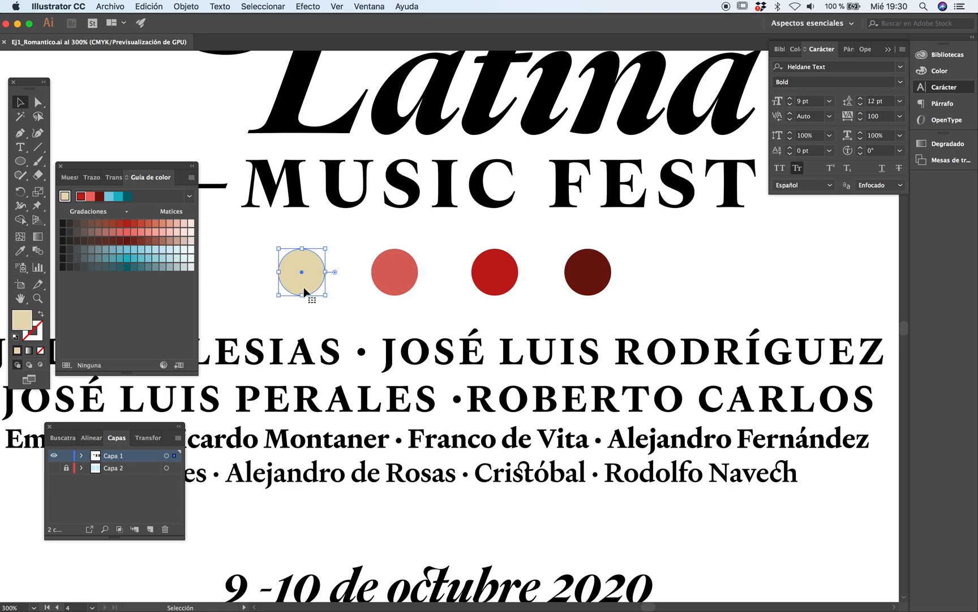
drag(269, 269, 678, 290)
drag(501, 285, 501, 264)
key(super+z)
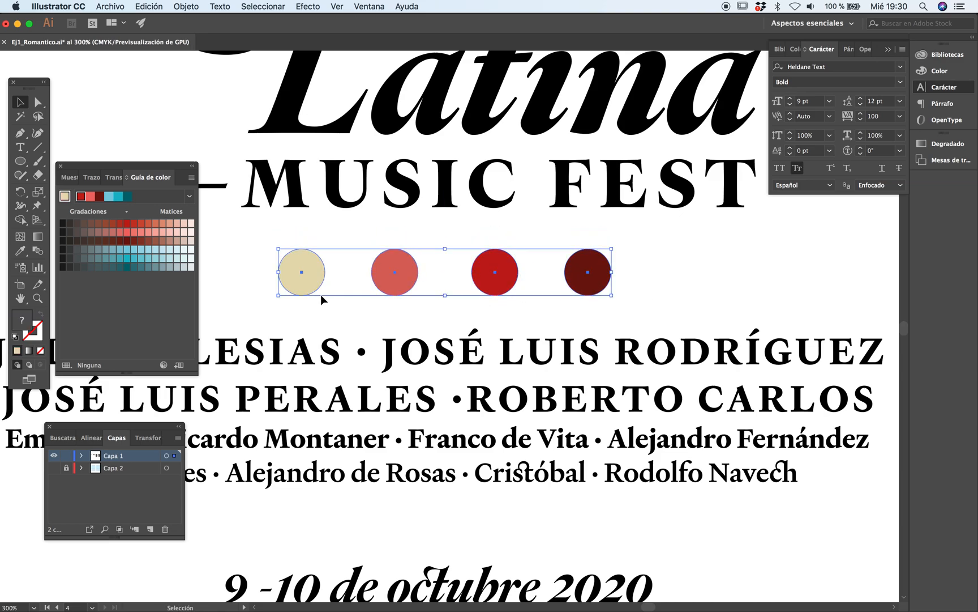
key(Tab)
key(super+1)
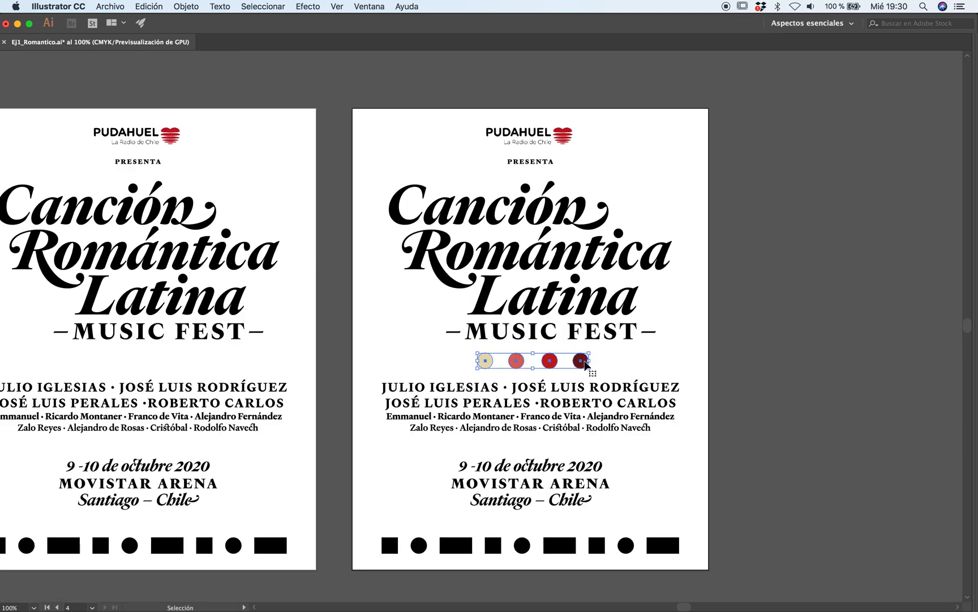
drag(587, 363, 549, 365)
Step: Duplicate the row of four small palette circles directly above the original row and deselect it
key(z)
click(491, 363)
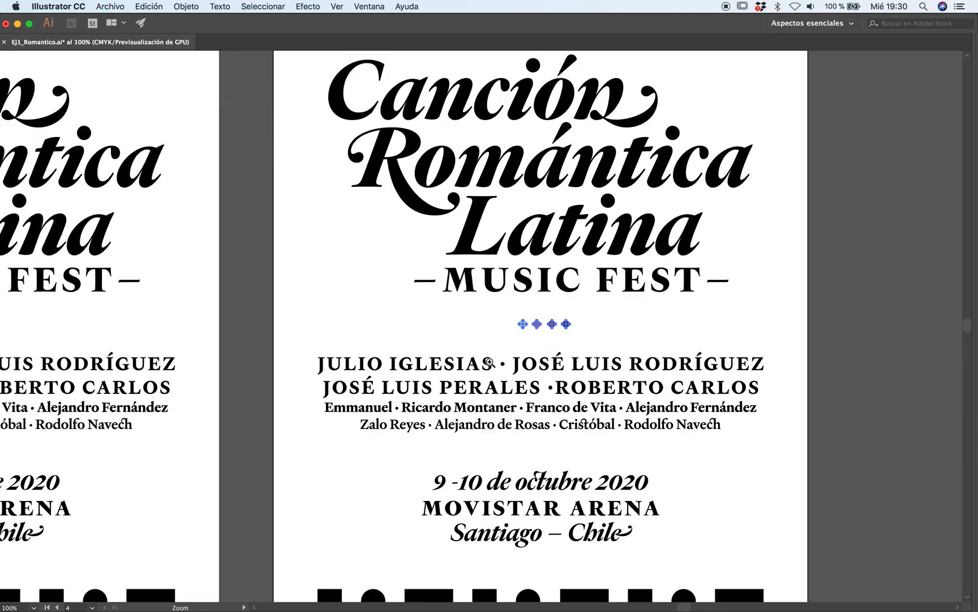
click(489, 365)
click(494, 333)
click(495, 333)
click(535, 271)
click(539, 266)
key(v)
drag(480, 256, 479, 164)
click(429, 273)
click(479, 253)
click(449, 339)
Step: Show the panels and set the Blend tool's spacing to Pasos especificados with 3 steps
key(Tab)
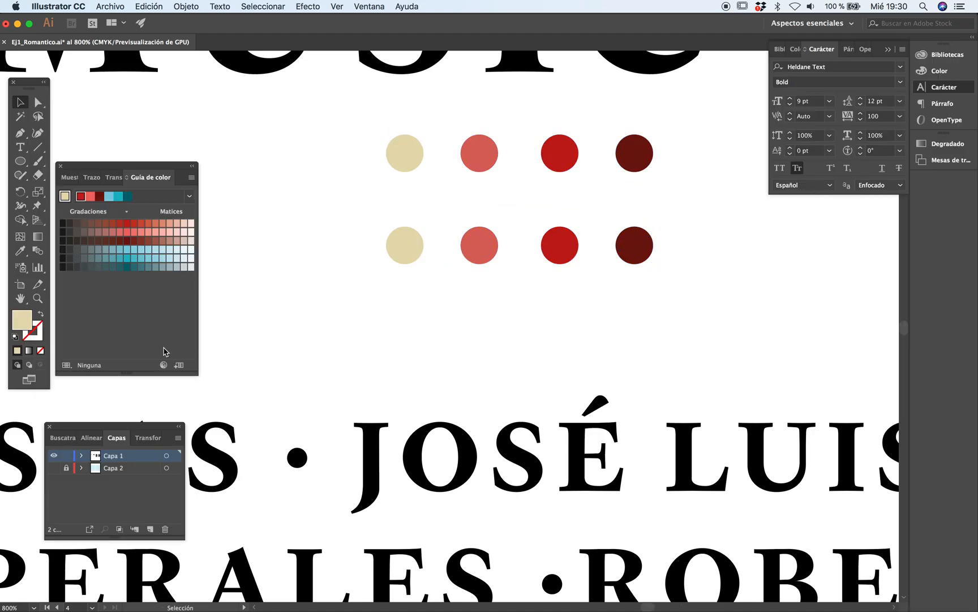
click(38, 250)
double_click(40, 253)
click(480, 290)
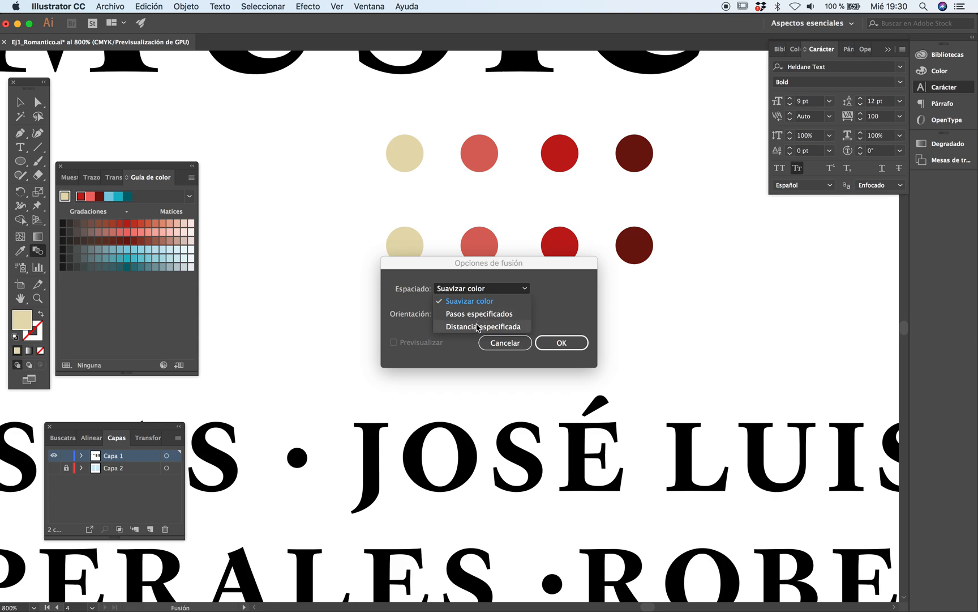
click(477, 319)
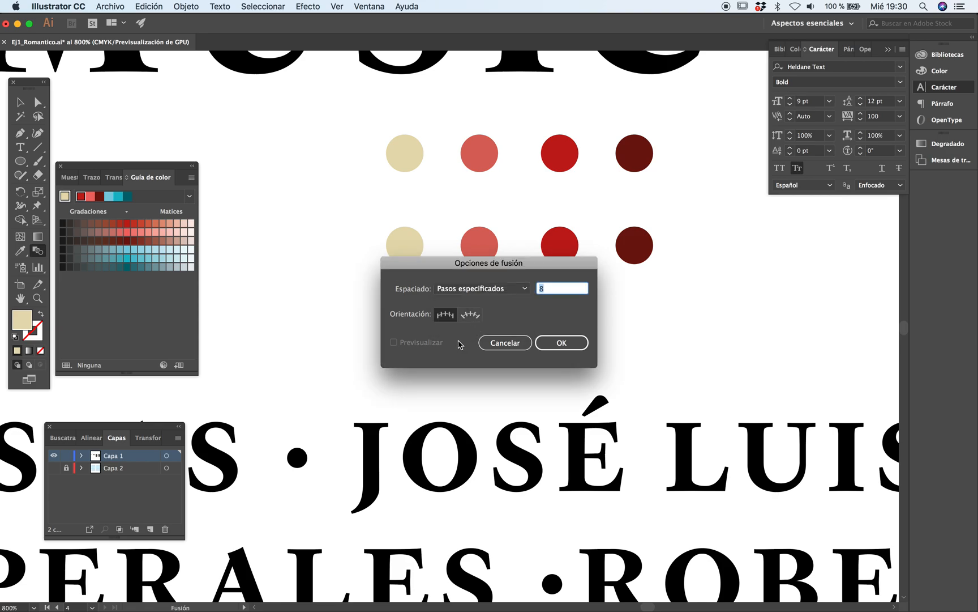
drag(525, 265, 459, 284)
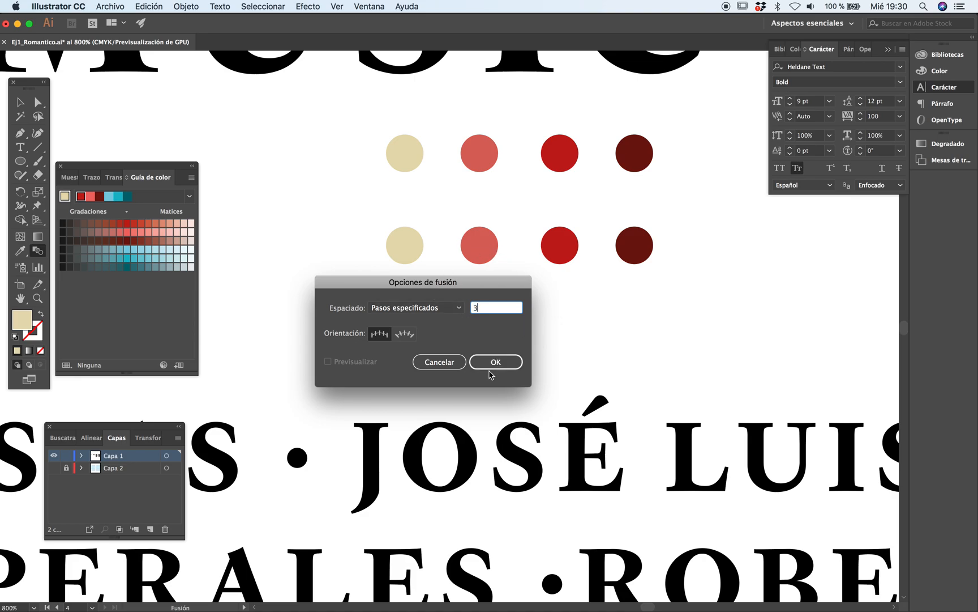
click(500, 367)
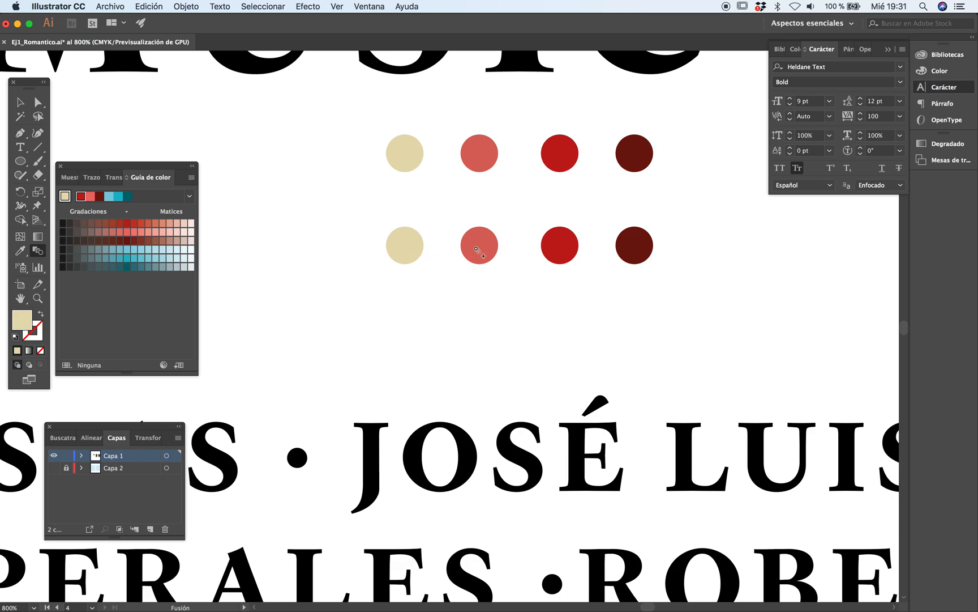
Step: Blend the beige circle into the coral circle in the lower row and deselect the blend
click(480, 247)
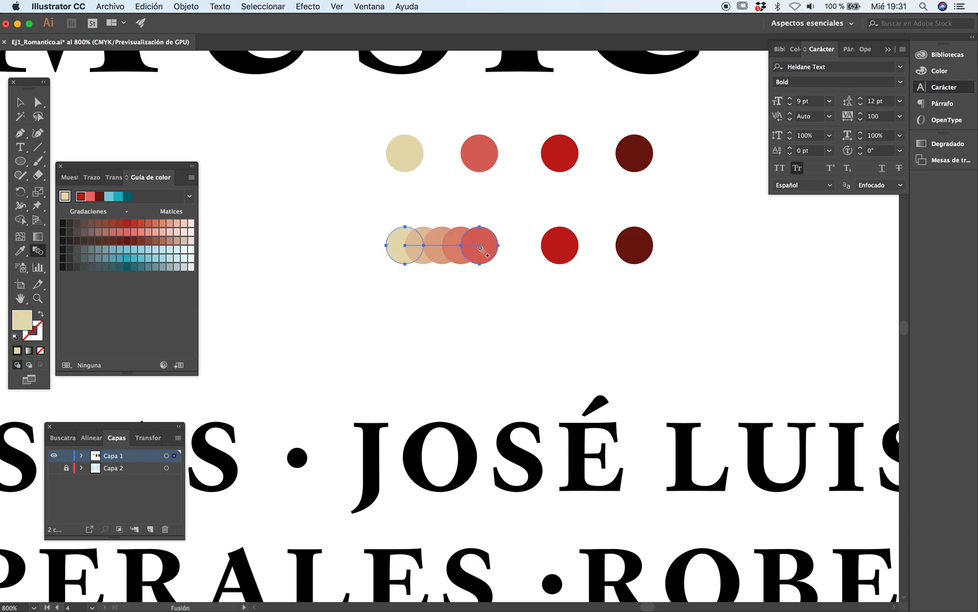
super+click(444, 348)
key(space)
drag(413, 397, 397, 439)
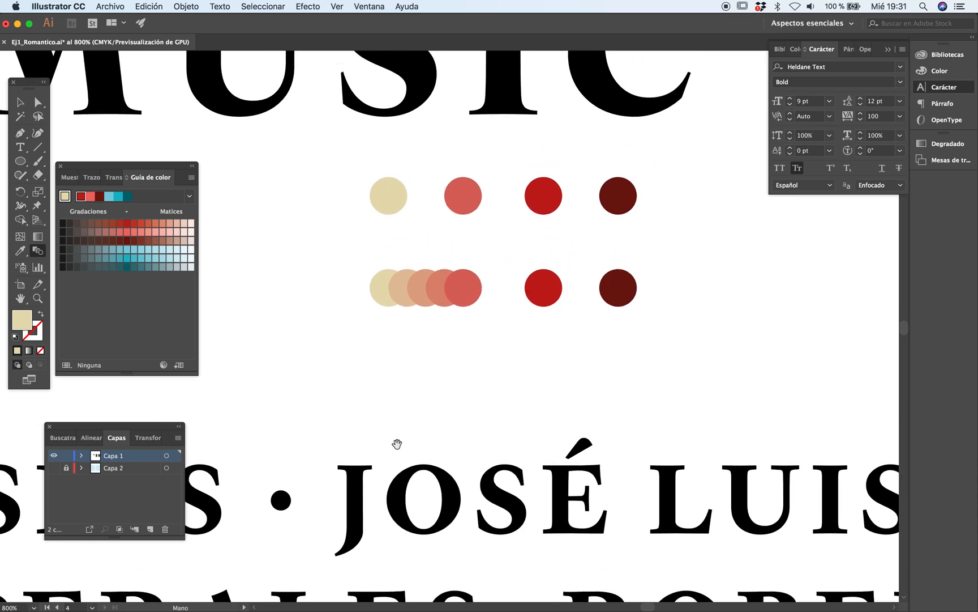
Step: Extend the lower row's blend from the coral circle to the strong red circle
key(z)
click(481, 323)
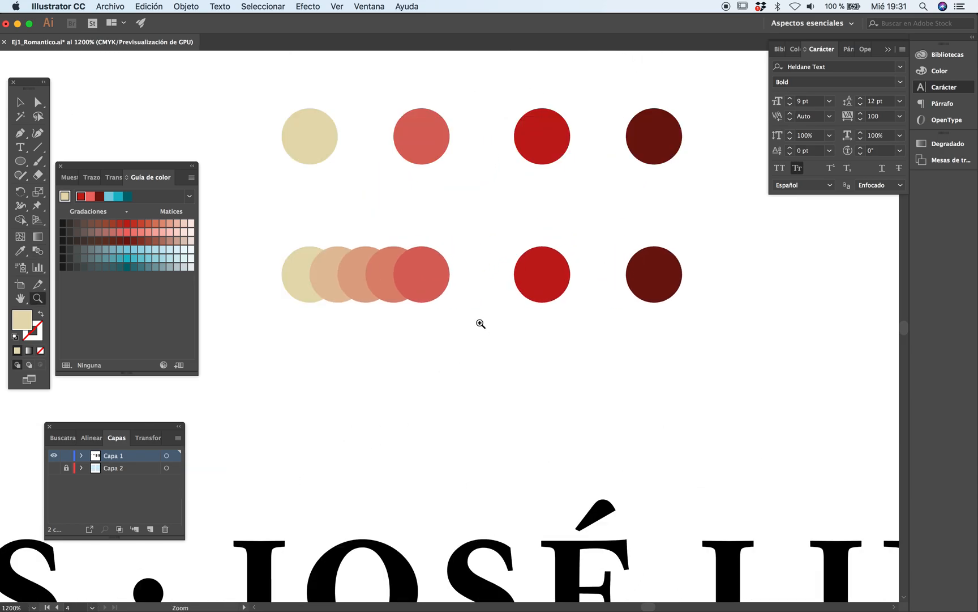
key(space)
drag(465, 336, 466, 378)
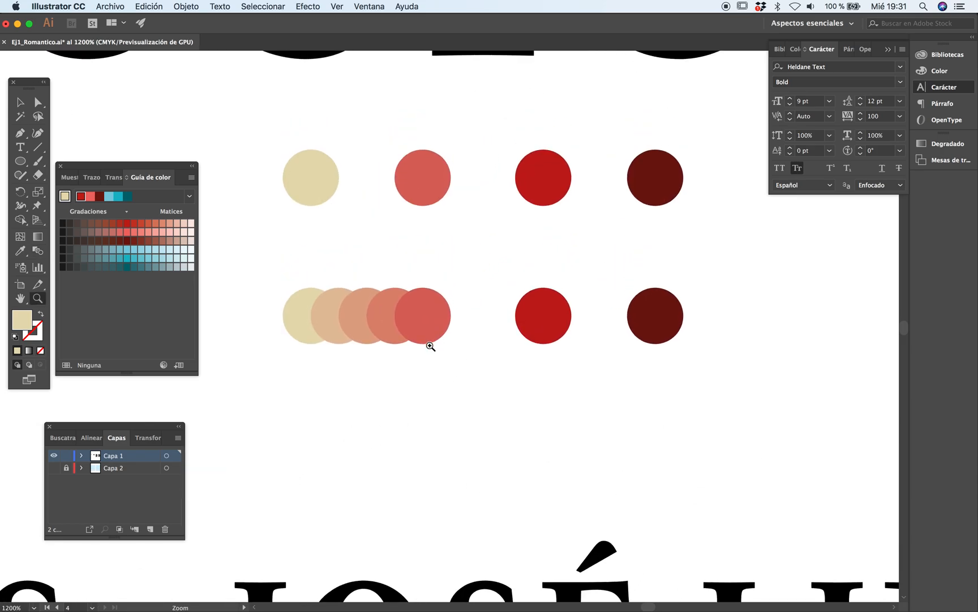
key(a)
click(434, 334)
click(37, 251)
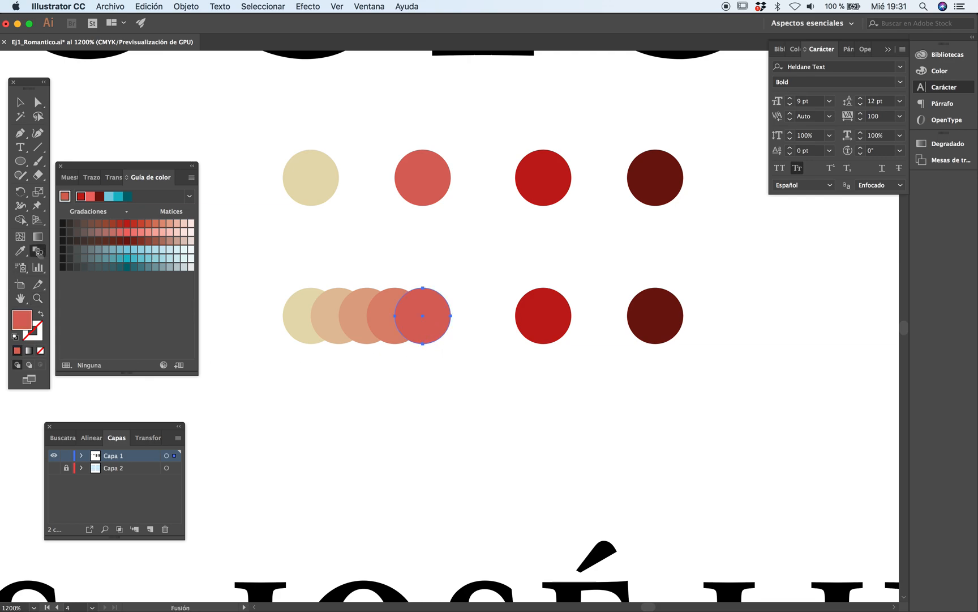
click(422, 316)
click(543, 320)
super+click(558, 340)
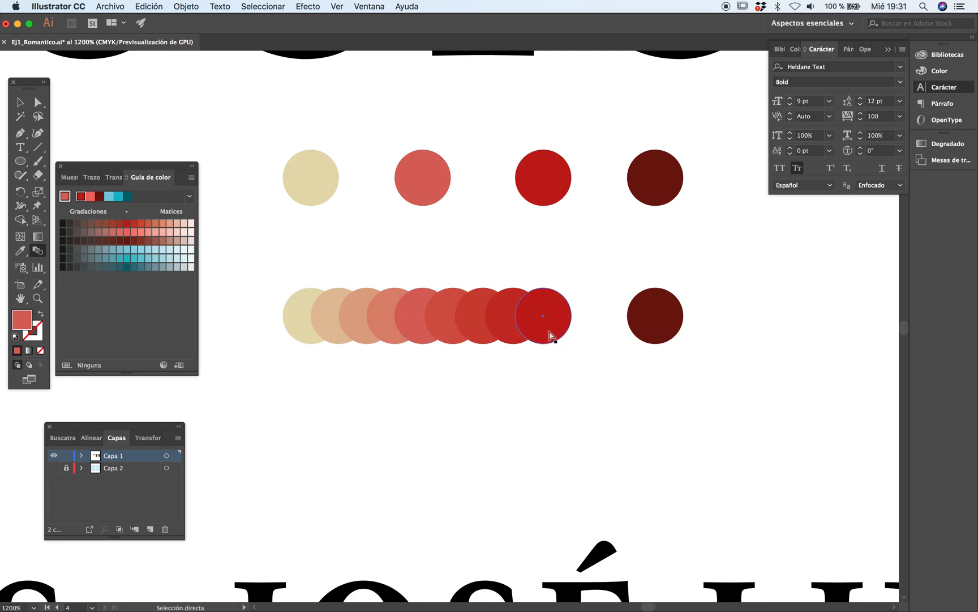
Step: Extend the lower row's blend from the strong red circle to the dark maroon circle and deselect it
super+click(549, 336)
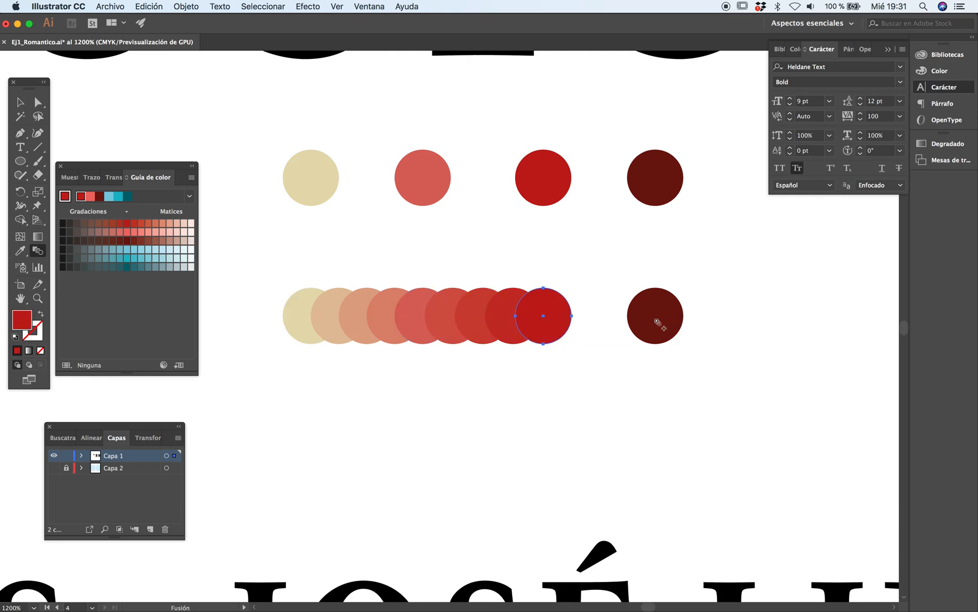
click(659, 323)
super+click(577, 409)
Step: Hide the panels and scale the blended row up to about three times its size below the four small circles
key(Tab)
alt+super+click(482, 325)
alt+super+click(483, 326)
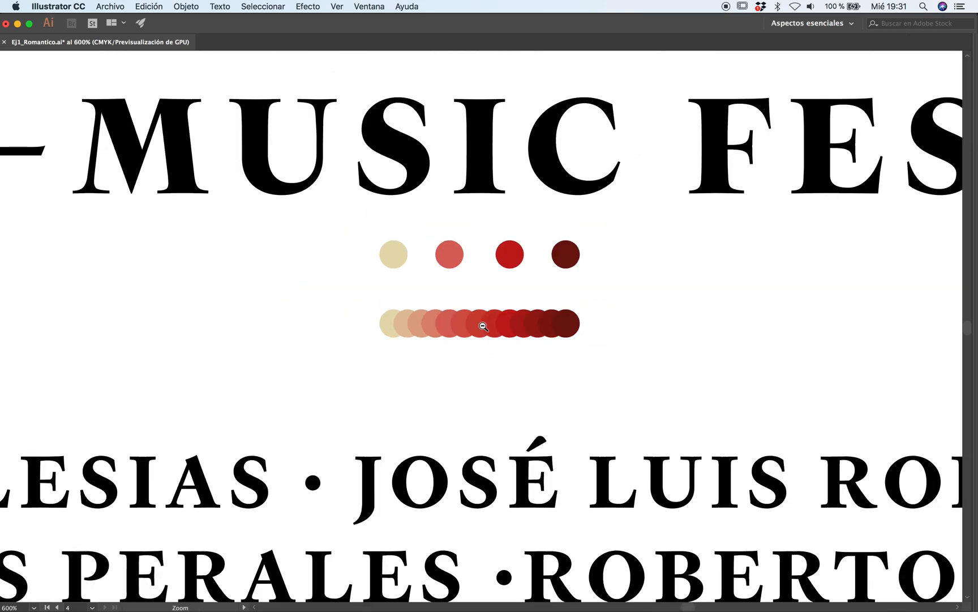
alt+super+click(487, 326)
alt+super+click(492, 328)
drag(536, 342, 531, 367)
super+click(482, 358)
super+click(484, 318)
super+click(485, 318)
key(v)
drag(200, 303, 421, 394)
super+click(444, 423)
alt+super+click(482, 366)
alt+super+click(485, 354)
alt+super+click(485, 353)
alt+super+click(486, 352)
alt+super+click(495, 345)
drag(533, 306, 511, 420)
super+click(472, 364)
super+click(472, 363)
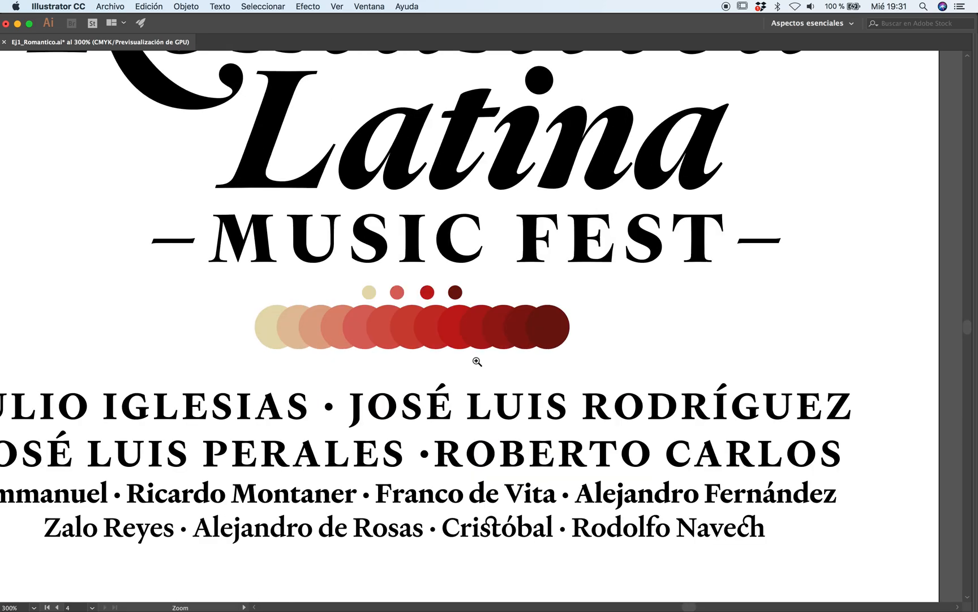
super+click(476, 360)
Step: Move both palettes off the poster, placing the blended row below it and the four small circles to its right
drag(148, 232, 674, 316)
alt+super+click(436, 317)
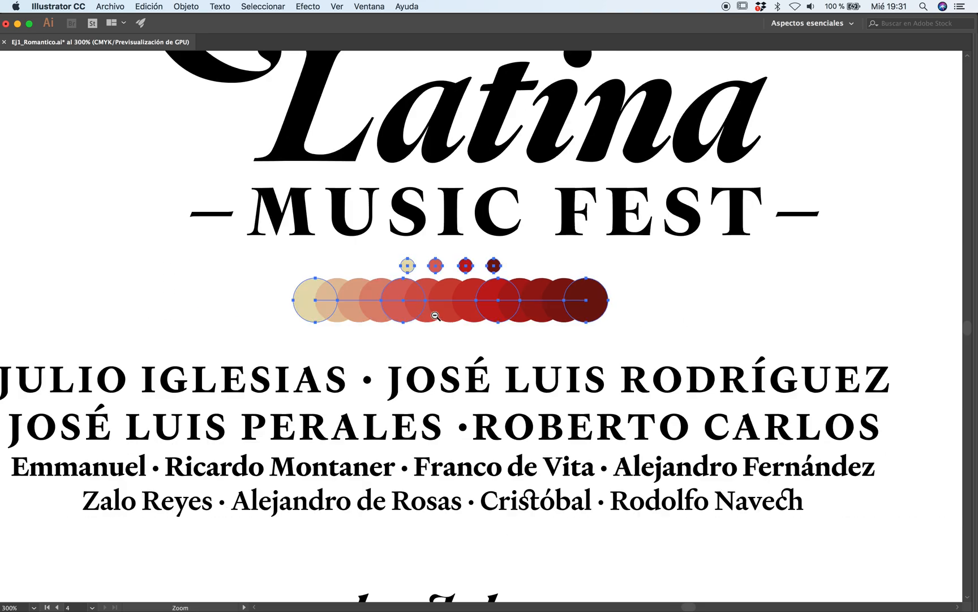
alt+super+click(437, 318)
alt+super+click(443, 320)
alt+super+click(453, 320)
drag(500, 380, 502, 277)
drag(548, 236, 526, 500)
click(629, 485)
drag(506, 357, 425, 392)
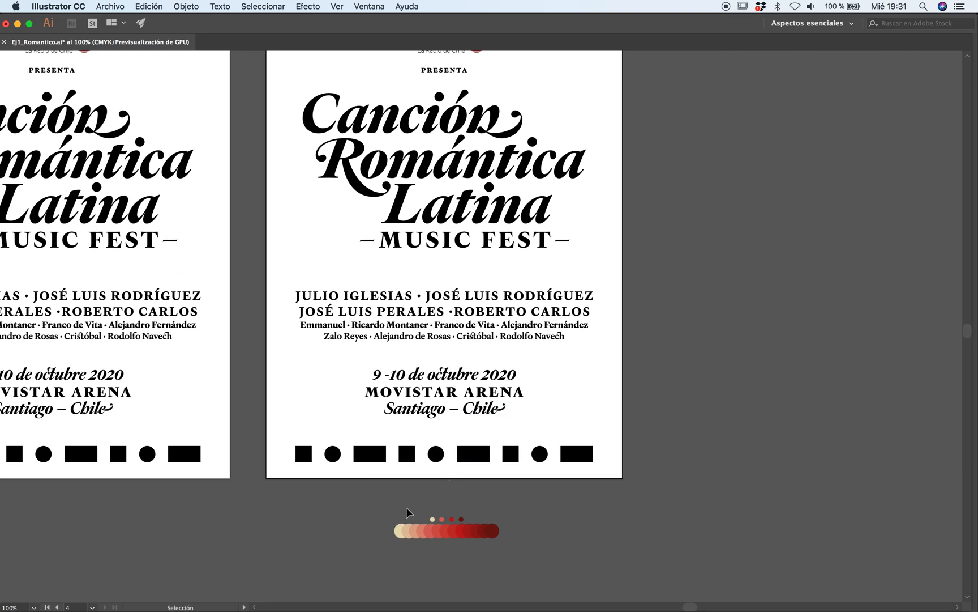
drag(486, 521, 671, 208)
click(686, 268)
Step: Fill the Canción Romántica Latina lettering on the duplicated poster with the dark maroon sampled from the four-circle palette
key(space)
drag(468, 232, 481, 281)
drag(299, 140, 612, 282)
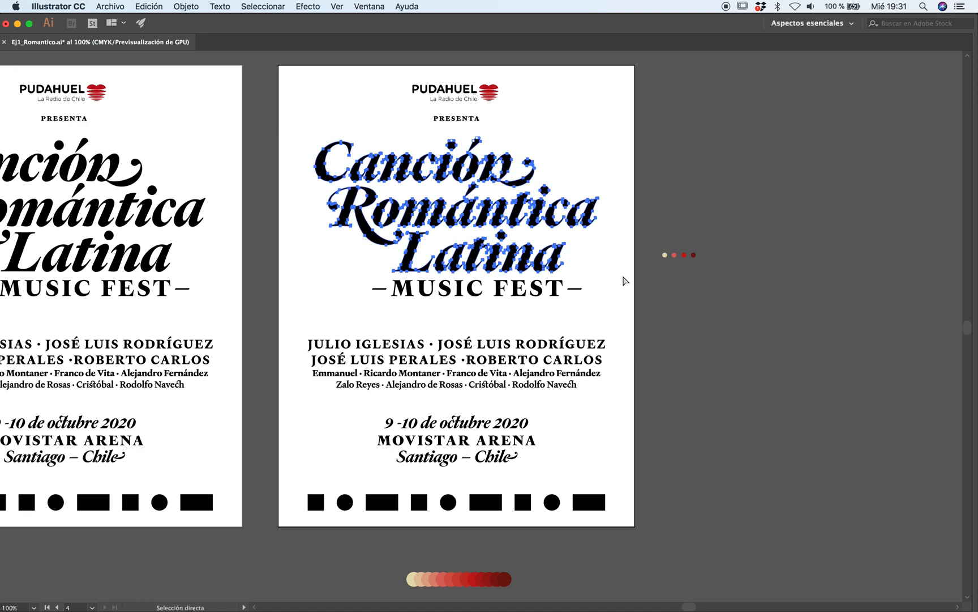
key(o)
key(i)
click(694, 255)
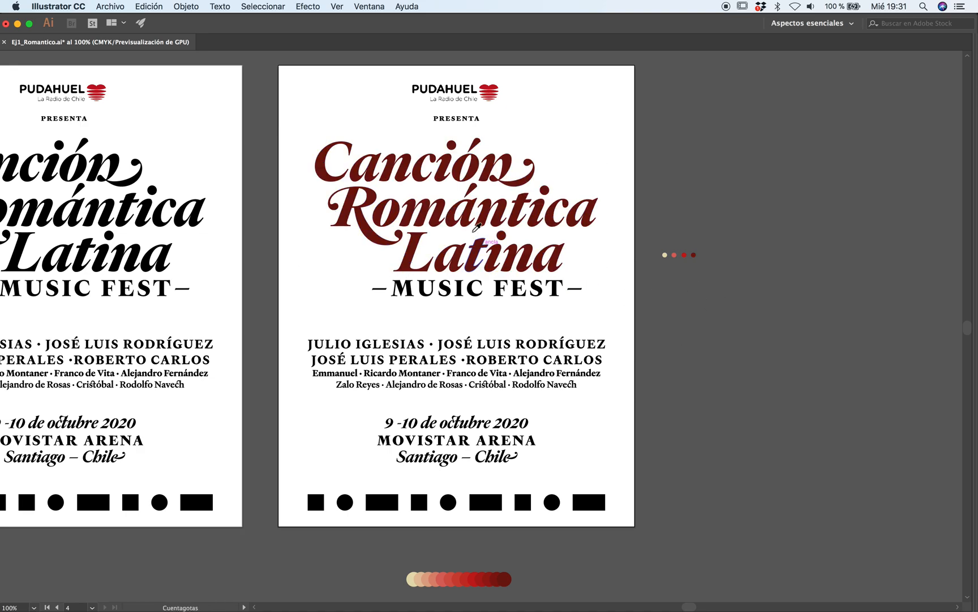
Step: Fill the MUSIC FEST lettering and its dashes with the strong red sampled from the four-circle palette and deselect it
key(a)
drag(354, 273, 609, 311)
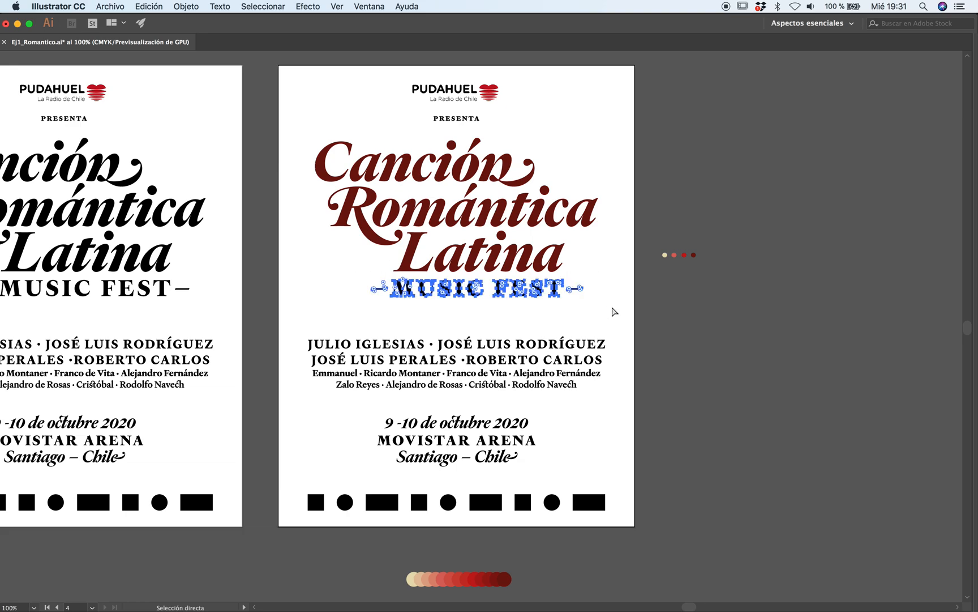
key(i)
click(684, 255)
key(a)
click(683, 357)
Step: Draw a strong red rectangle slightly larger than the duplicated poster's artboard and send it behind all the artwork
key(space)
drag(563, 390, 583, 368)
drag(501, 372, 440, 406)
key(i)
key(m)
mouse_move(232, 69)
mouse_down()
mouse_move(527, 464)
mouse_move(605, 547)
mouse_move(601, 541)
mouse_up()
right_click(495, 369)
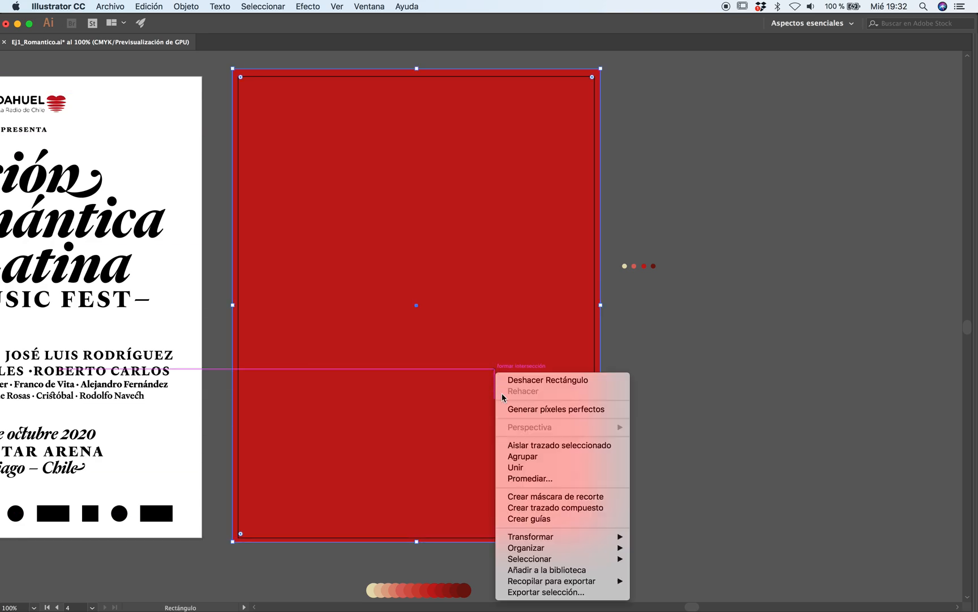
mouse_move(617, 548)
click(667, 582)
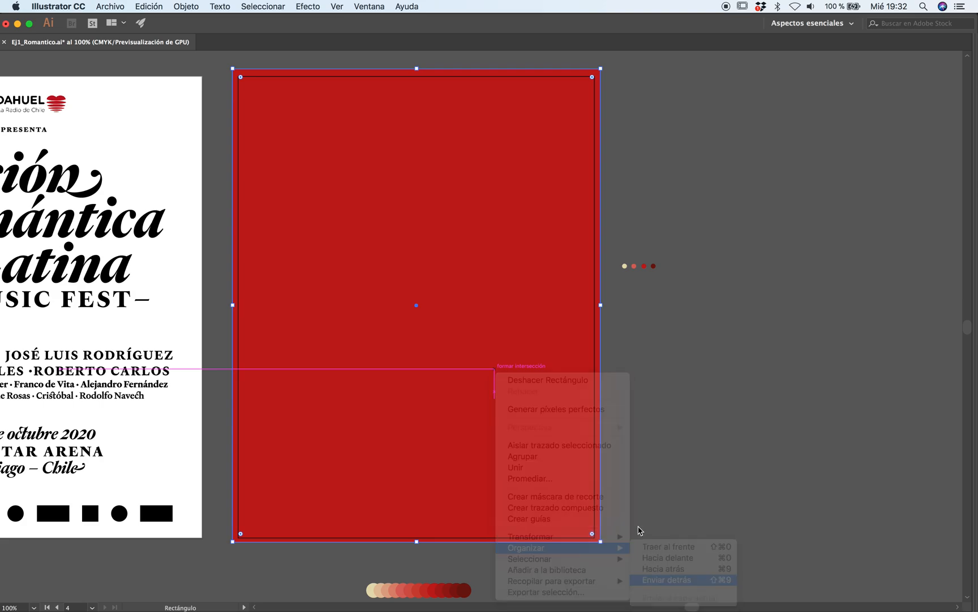
Step: Try the palette's beige as the background rectangle's fill and undo the trial
key(i)
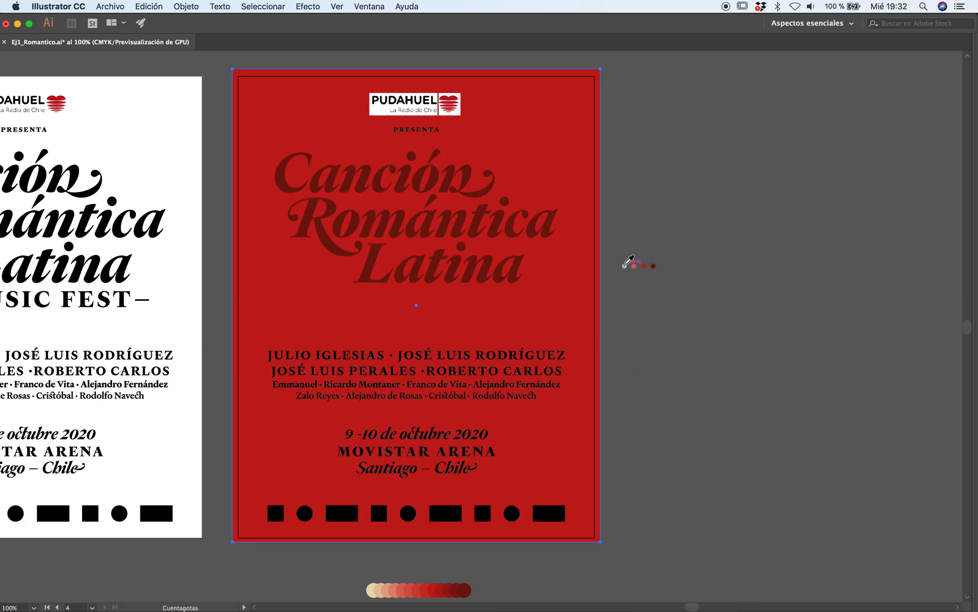
click(625, 266)
key(a)
key(space)
drag(397, 403, 511, 442)
key(super+z)
Step: Fill the MUSIC FEST lettering and its dashes with the palette's beige on the red poster and deselect it
super+click(762, 469)
key(space)
drag(485, 442, 493, 400)
key(v)
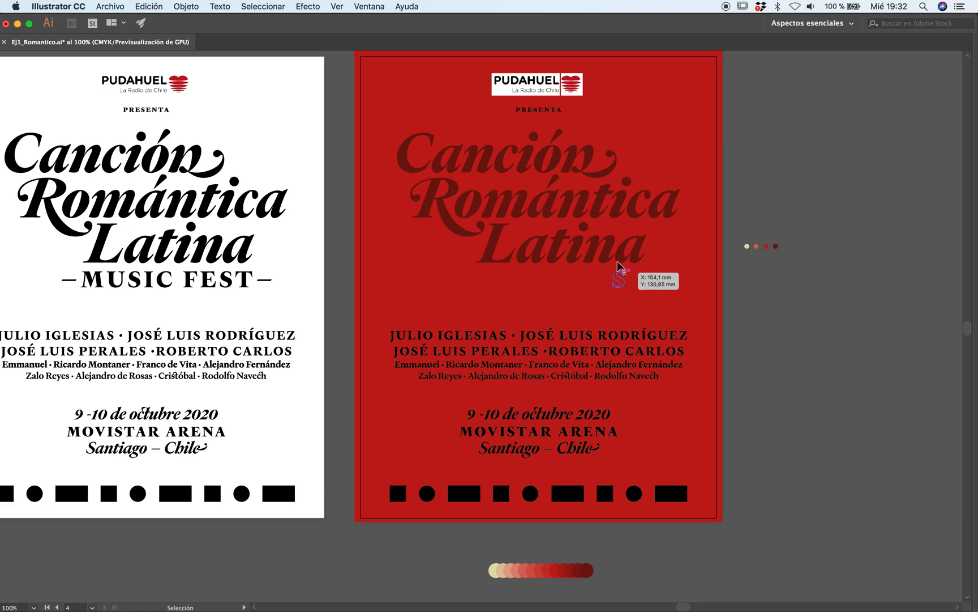
click(550, 283)
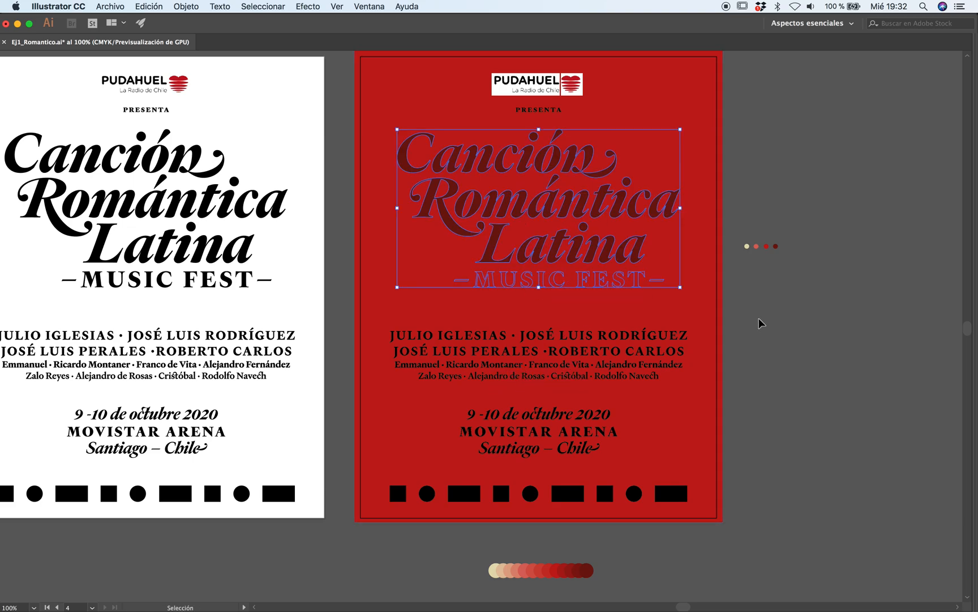
key(a)
key(v)
click(730, 343)
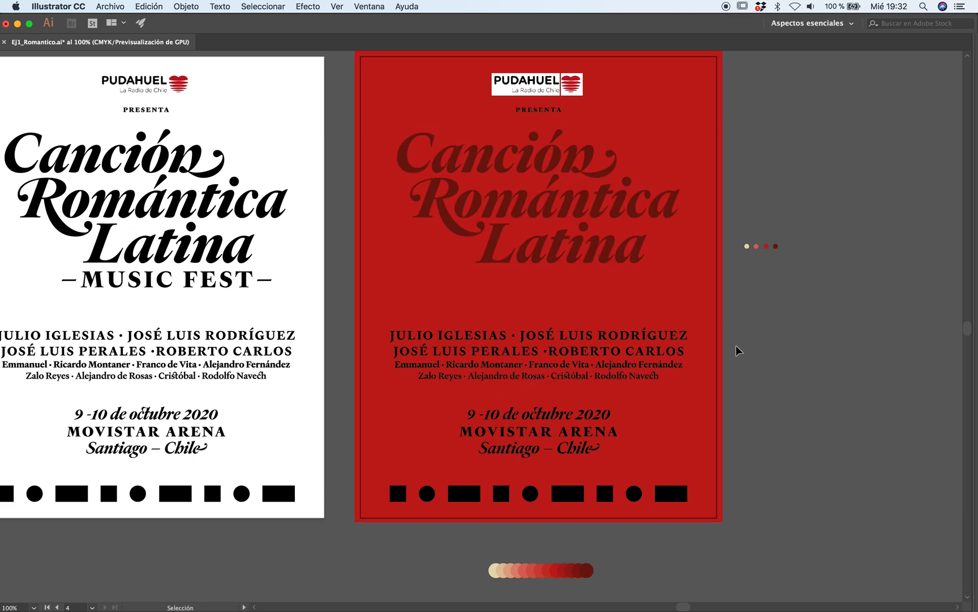
click(541, 283)
key(i)
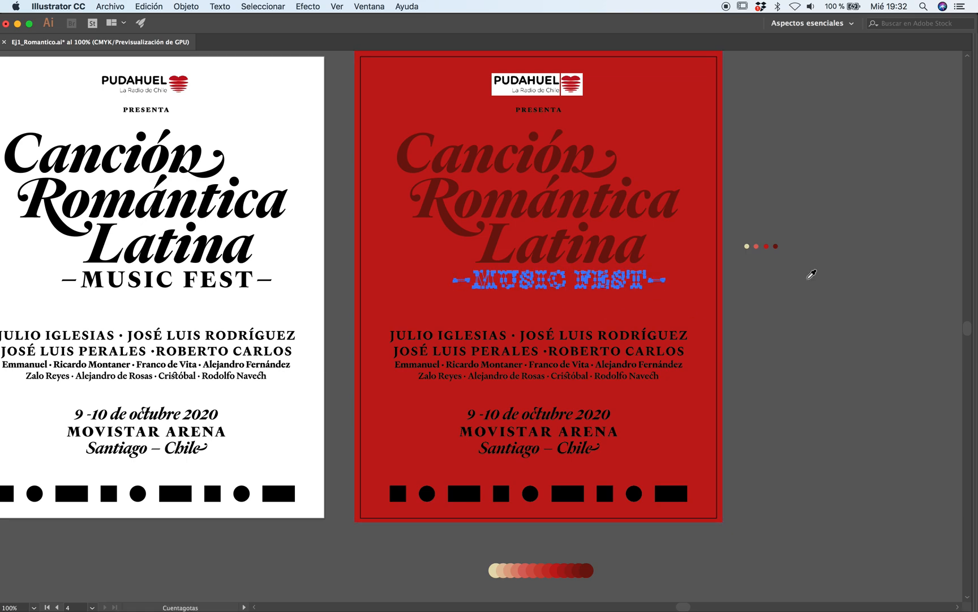
click(748, 246)
key(super+shift+a)
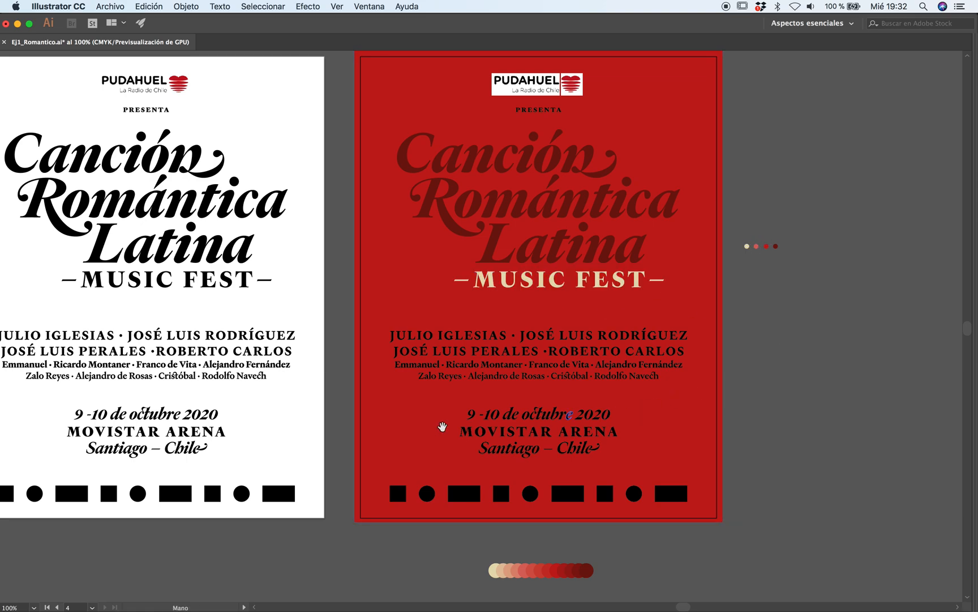
Step: Fill the four lines of artist names on the red poster with the beige sampled from the MUSIC FEST lettering
drag(451, 428, 484, 428)
super+click(503, 354)
click(539, 326)
drag(627, 356, 519, 434)
key(i)
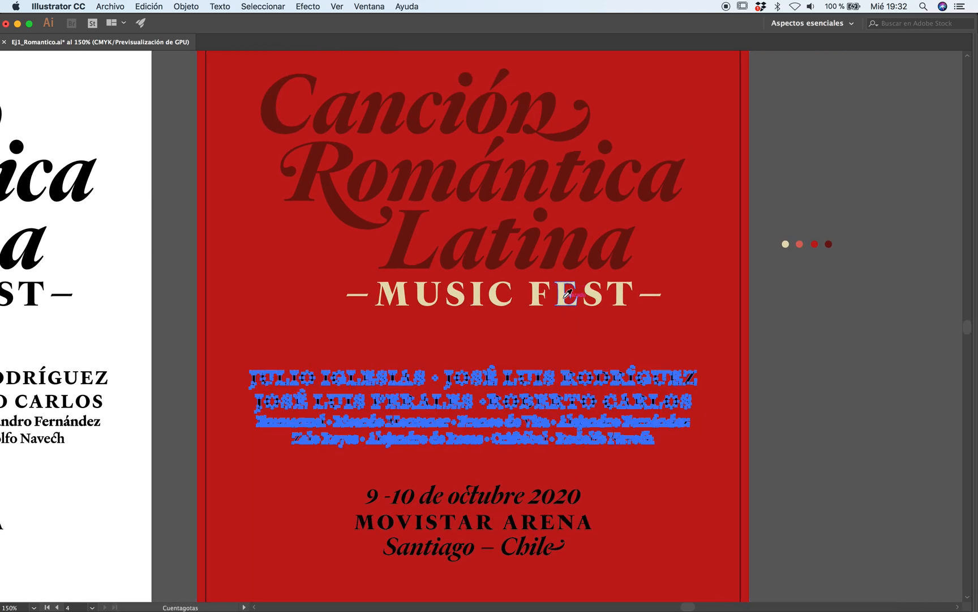
click(568, 293)
key(super+shift+a)
key(super+minus)
key(super+minus)
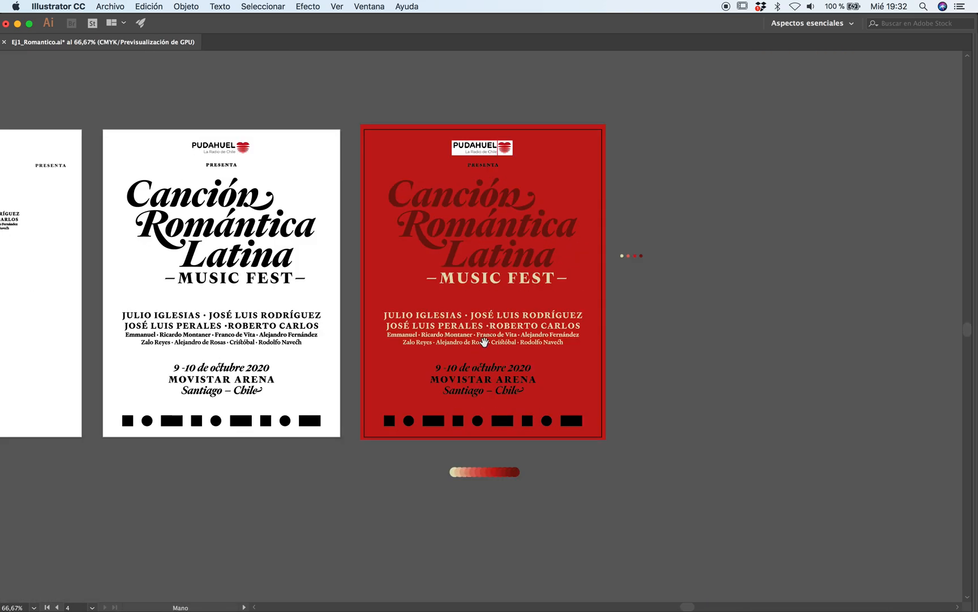
Step: Fill the date, venue and city text block with the coral sampled from the four-circle palette and deselect it
drag(486, 342, 511, 333)
click(479, 313)
click(480, 332)
drag(502, 371, 496, 302)
key(v)
click(495, 373)
drag(801, 284, 743, 319)
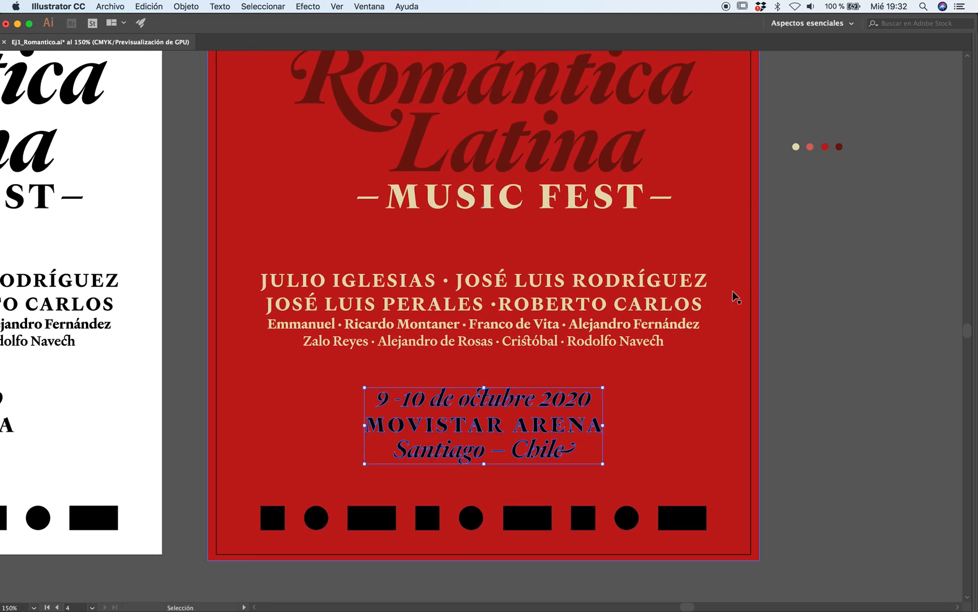
key(i)
click(809, 146)
super+click(796, 249)
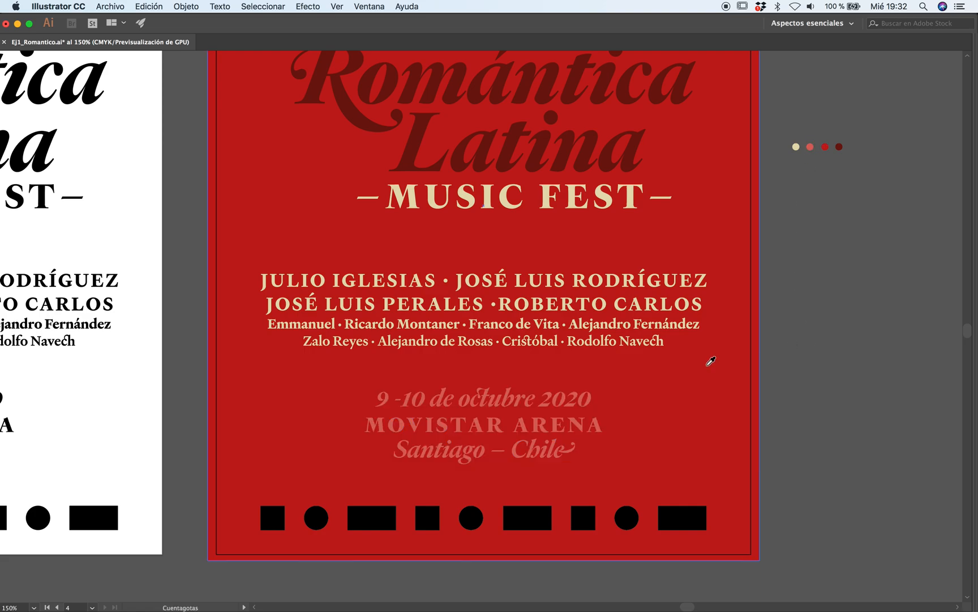
Step: Show the hidden tool and colour panels and leave all the poster artwork deselected
alt+super+click(484, 381)
alt+super+click(485, 380)
drag(478, 382, 480, 416)
super+click(464, 372)
super+click(466, 349)
drag(461, 371, 436, 430)
key(v)
click(288, 412)
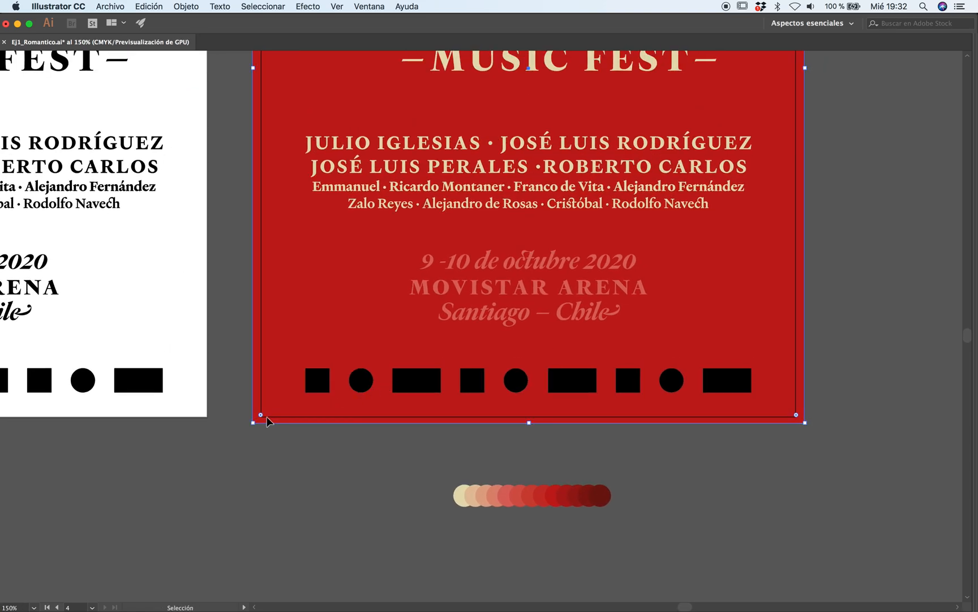
key(Tab)
click(349, 457)
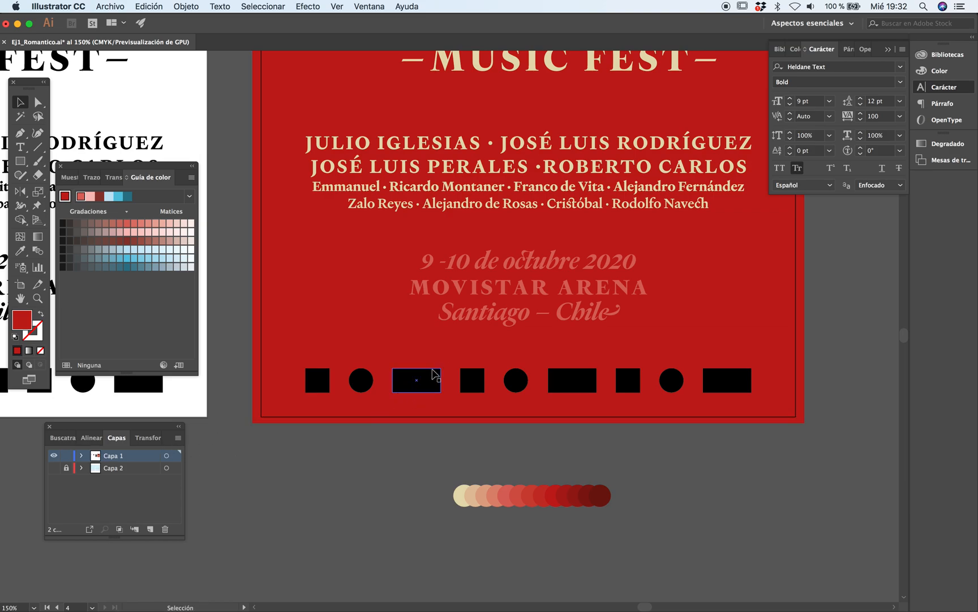
Step: Fill only the date line, 9 -10 de octubre 2020, with the beige sampled from the artist names
drag(433, 343, 415, 387)
key(a)
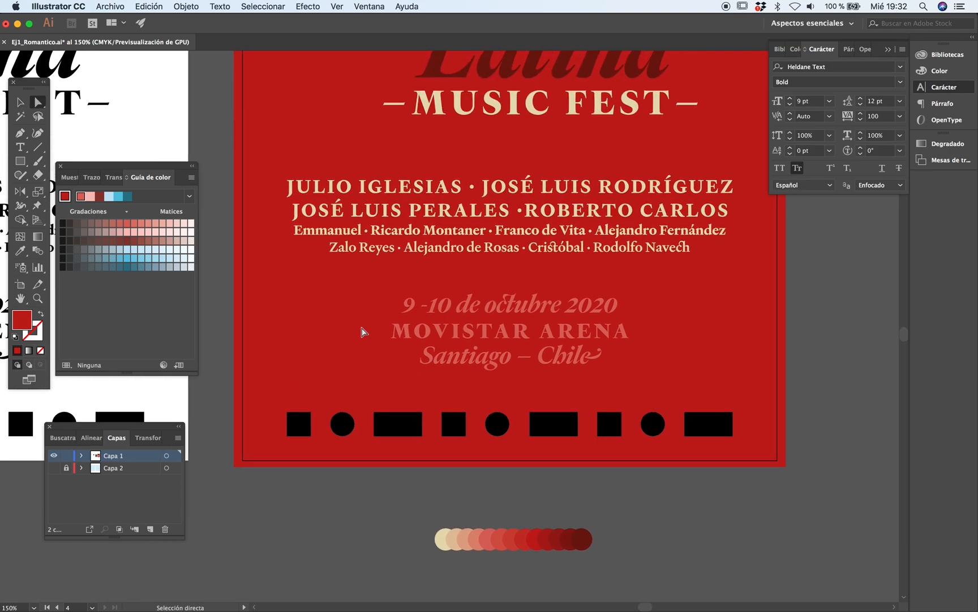
click(500, 342)
click(651, 314)
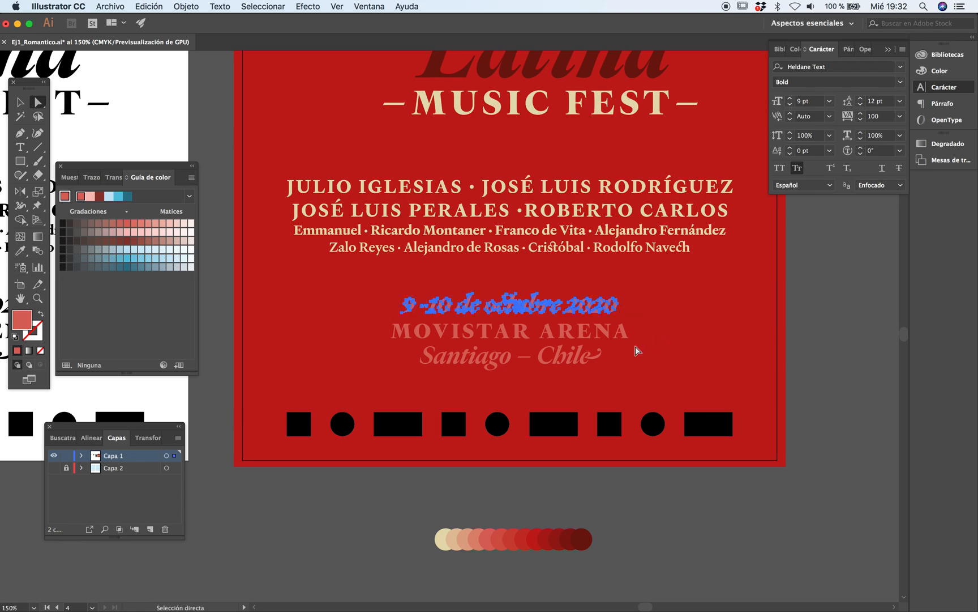
key(i)
click(558, 248)
key(a)
Step: Fill the MOVISTAR ARENA line with the dark maroon sampled from the Latina lettering and deselect it
click(597, 363)
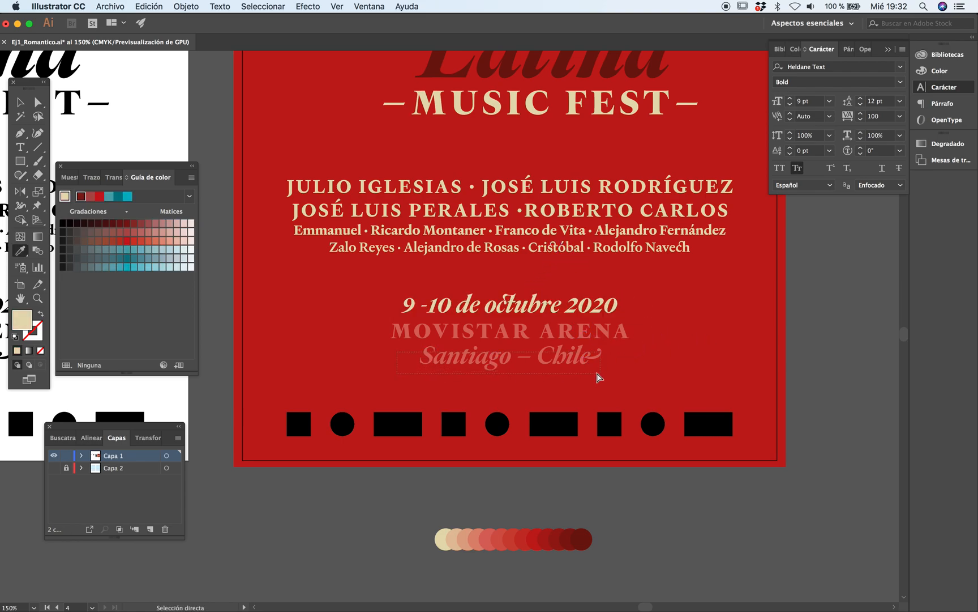
click(470, 357)
click(629, 334)
key(i)
click(613, 65)
key(a)
click(706, 346)
Step: Examine the red poster's text colours close up and as a whole with the panels hidden
key(z)
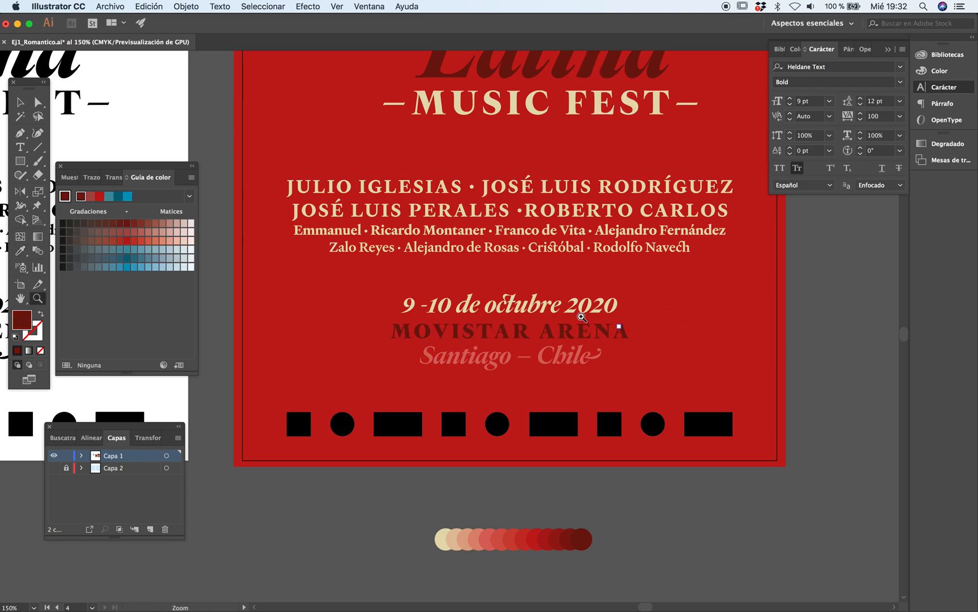
alt+click(498, 280)
alt+click(496, 280)
drag(469, 301, 553, 288)
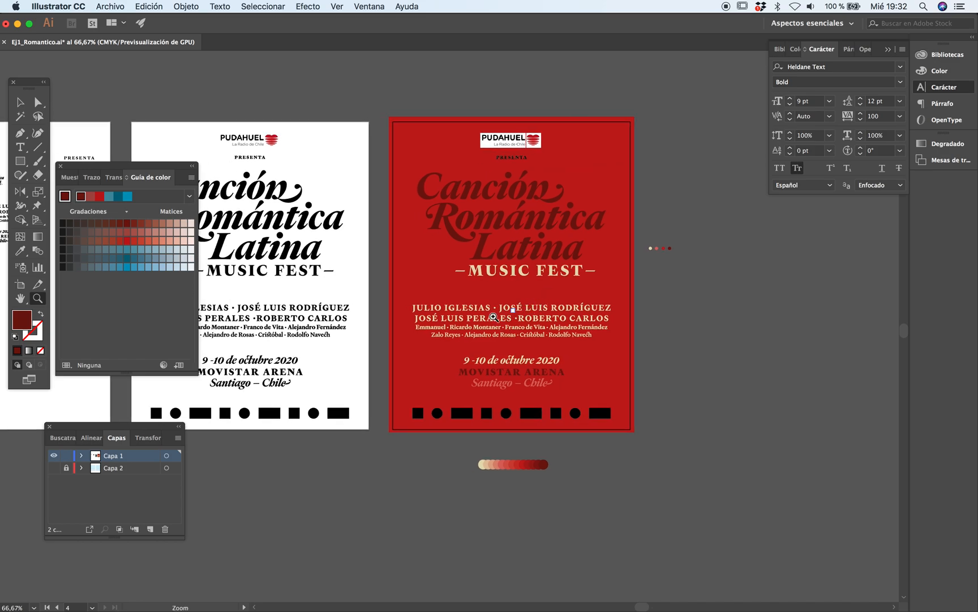
click(476, 297)
click(493, 300)
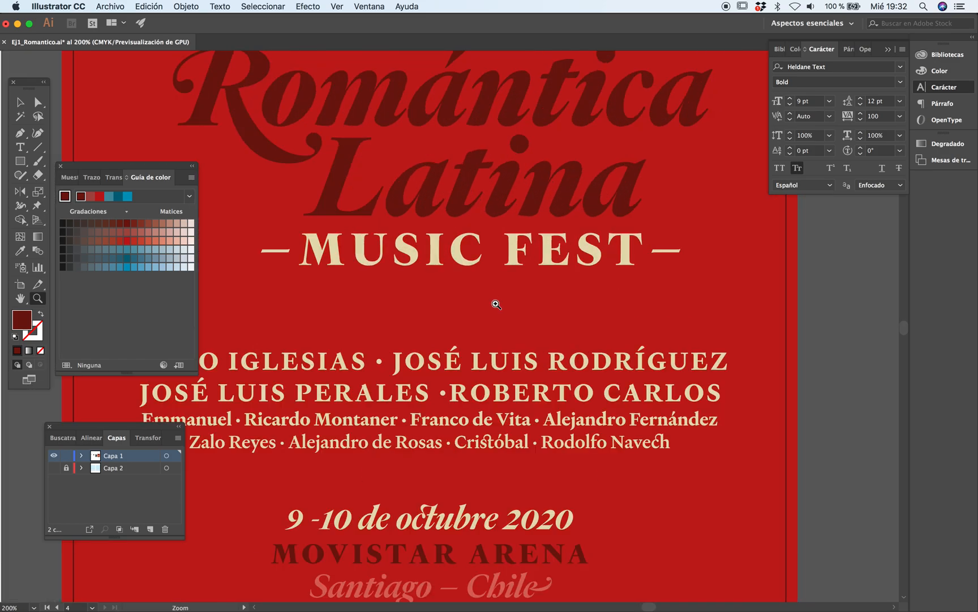
key(Tab)
click(493, 307)
click(518, 304)
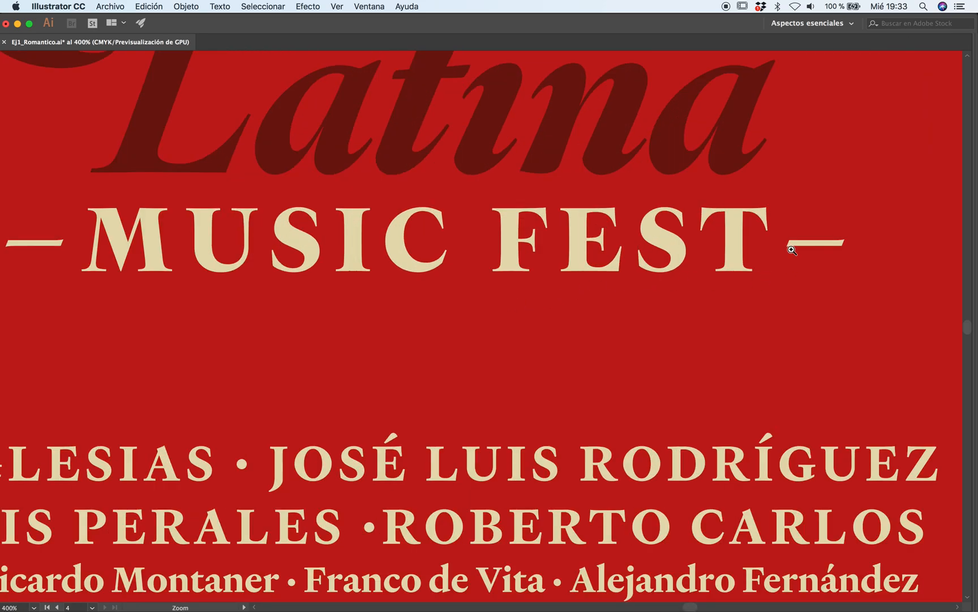
alt+click(422, 325)
alt+click(436, 333)
alt+click(453, 341)
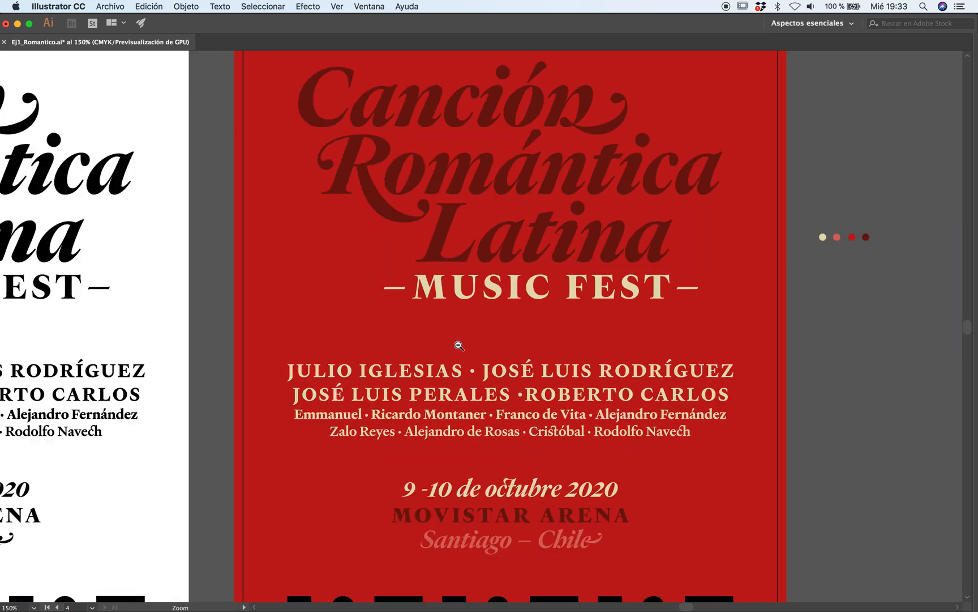
alt+click(514, 381)
drag(507, 354, 510, 386)
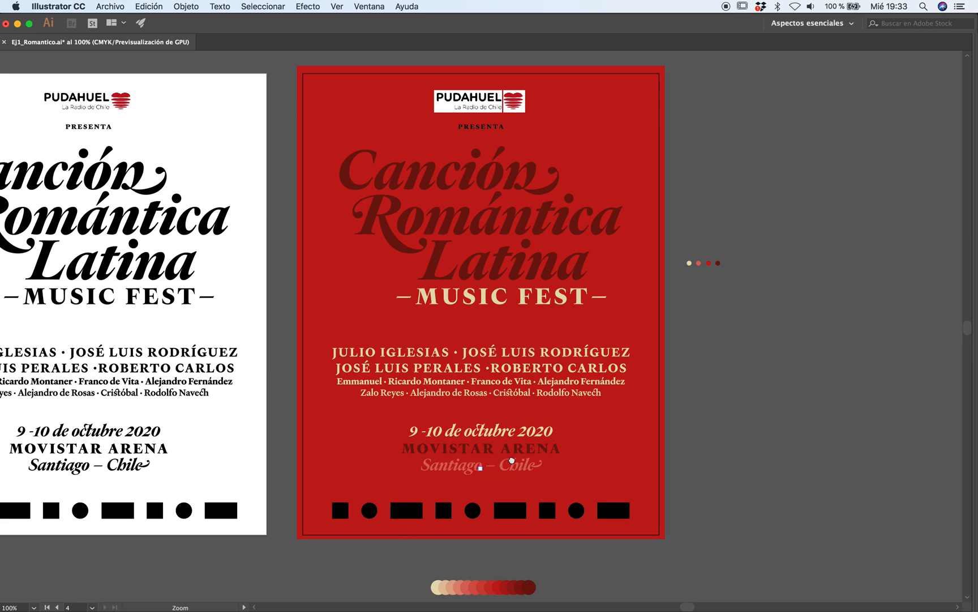
drag(509, 458, 534, 476)
Step: Fill the word PRESENTA beneath the logo with the palette's beige and show the panels again
click(505, 271)
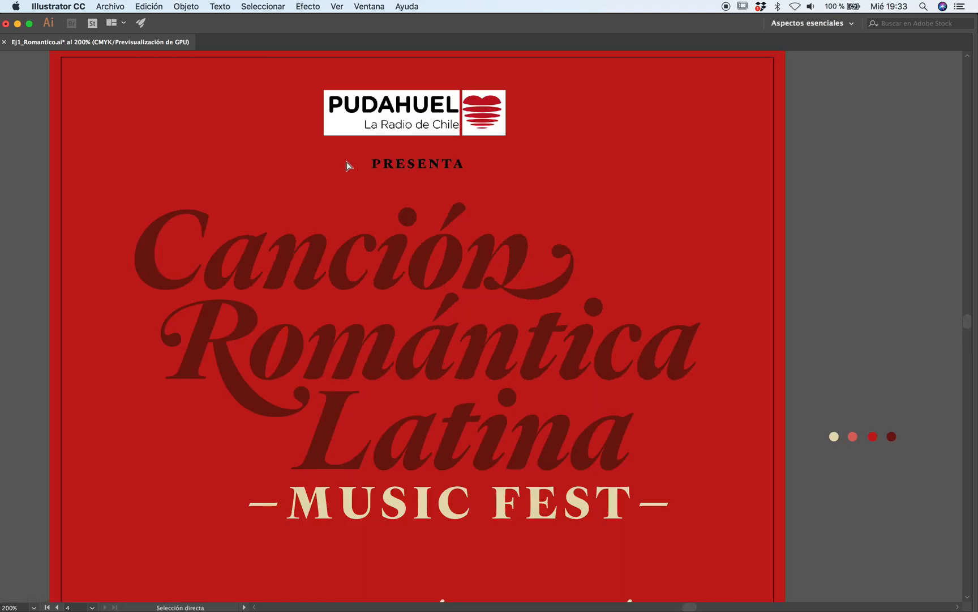
click(405, 167)
key(Tab)
key(i)
click(835, 436)
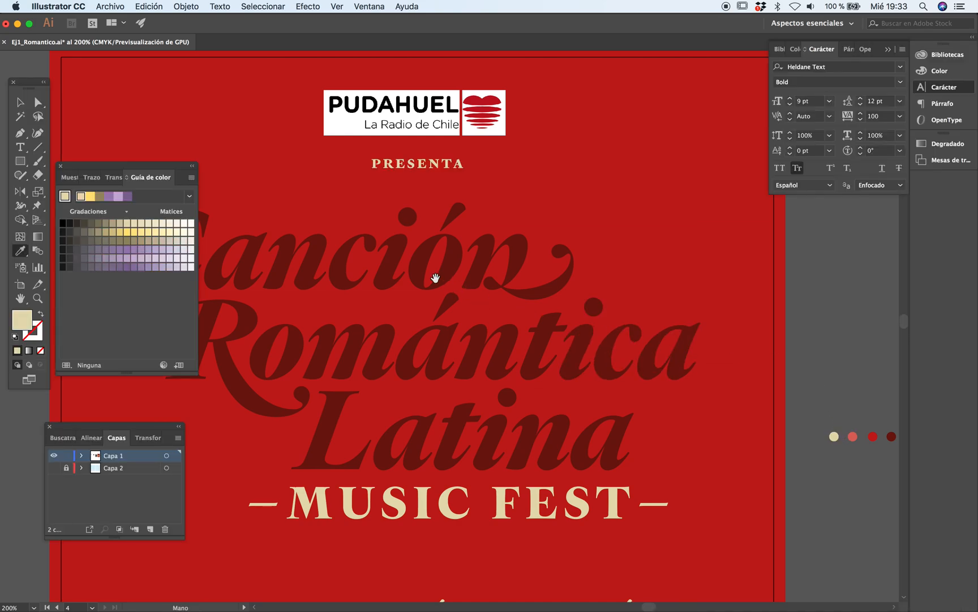
Step: Set the blending mode of the PUDAHUEL wordmark image to Multiplicar and deselect it
drag(435, 278, 454, 368)
key(v)
click(408, 220)
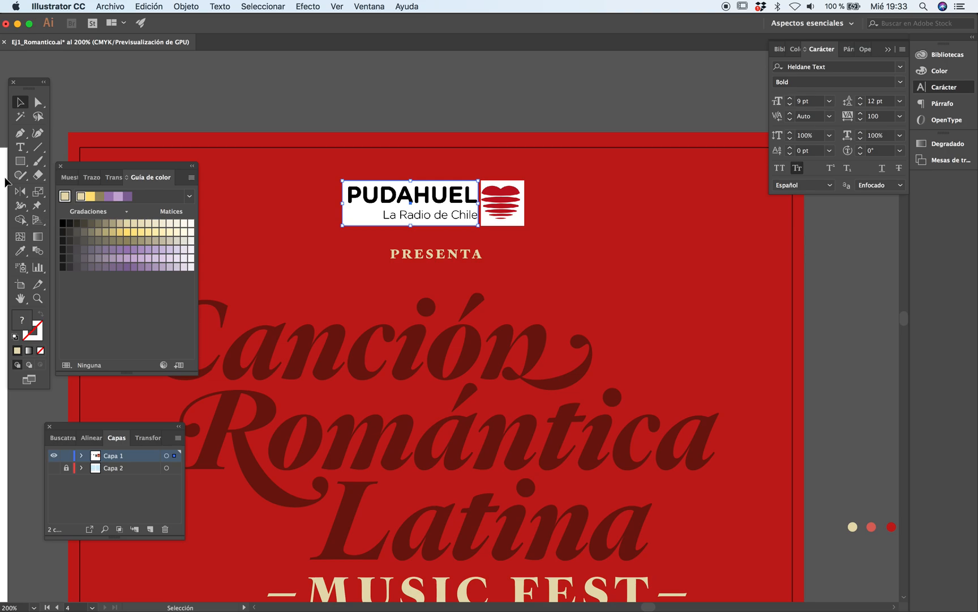
click(114, 177)
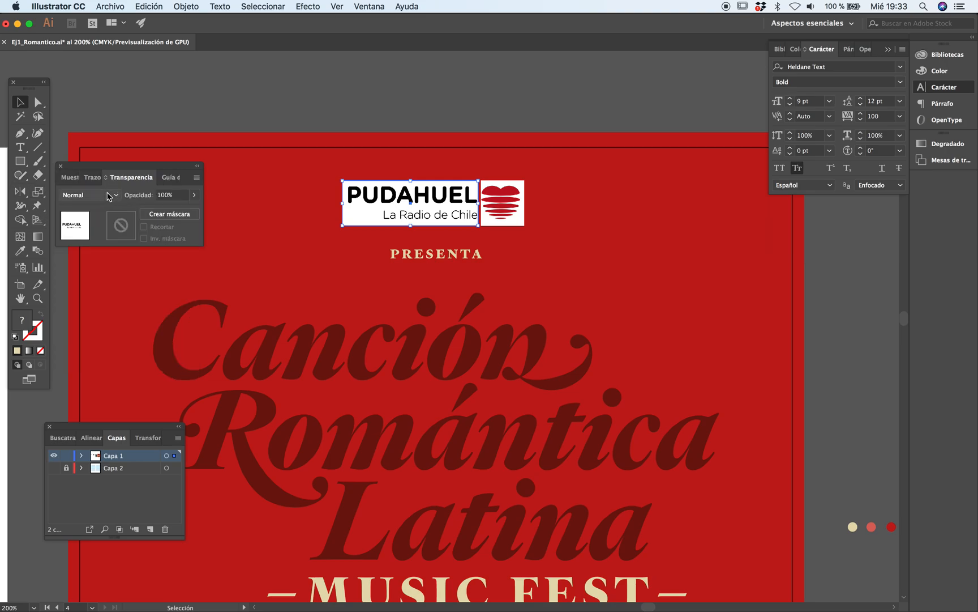
click(96, 198)
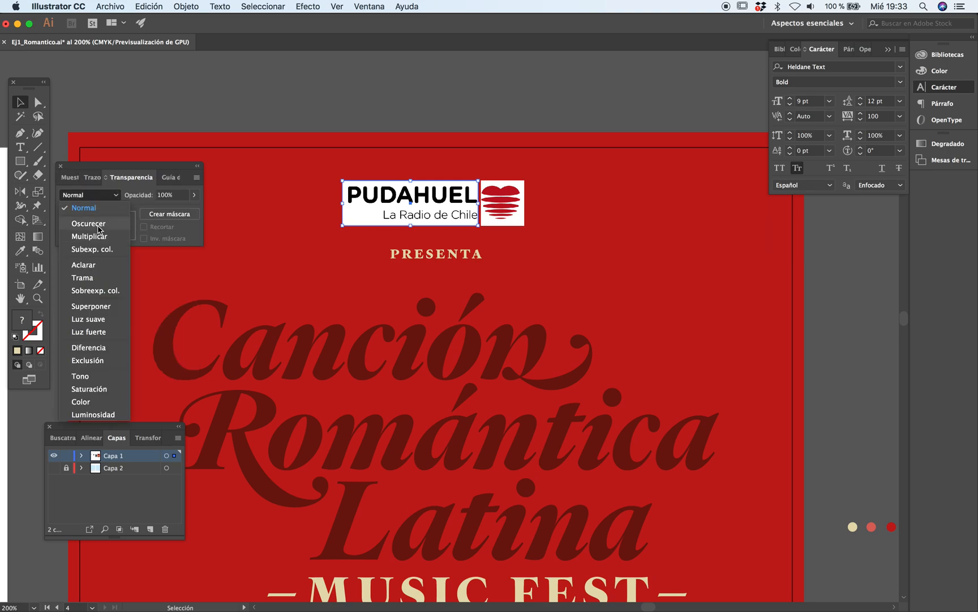
click(99, 237)
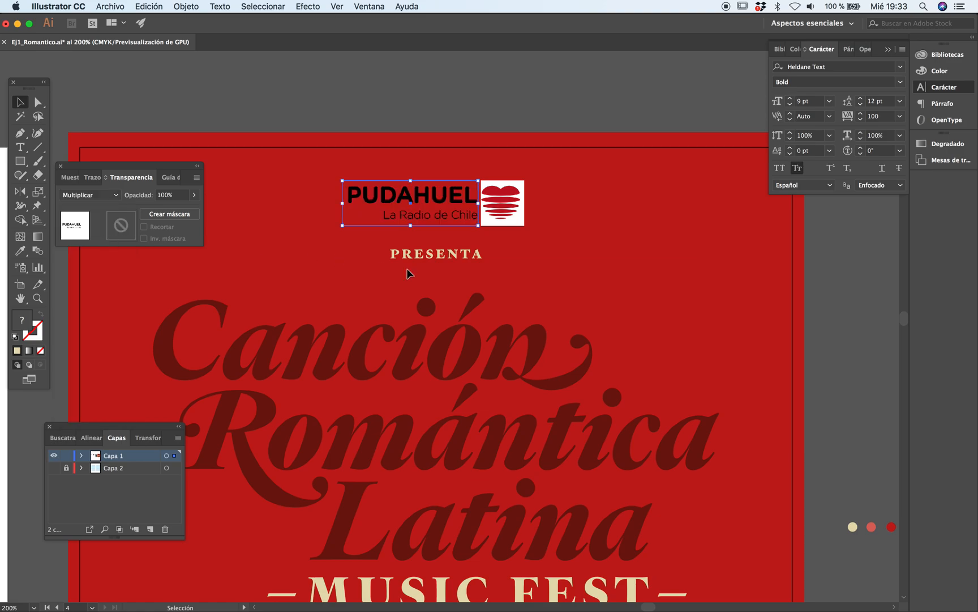
super+click(821, 351)
Step: Place the palette's dark maroon circle just above the red poster's top edge, near the logo
key(z)
click(396, 269)
click(428, 280)
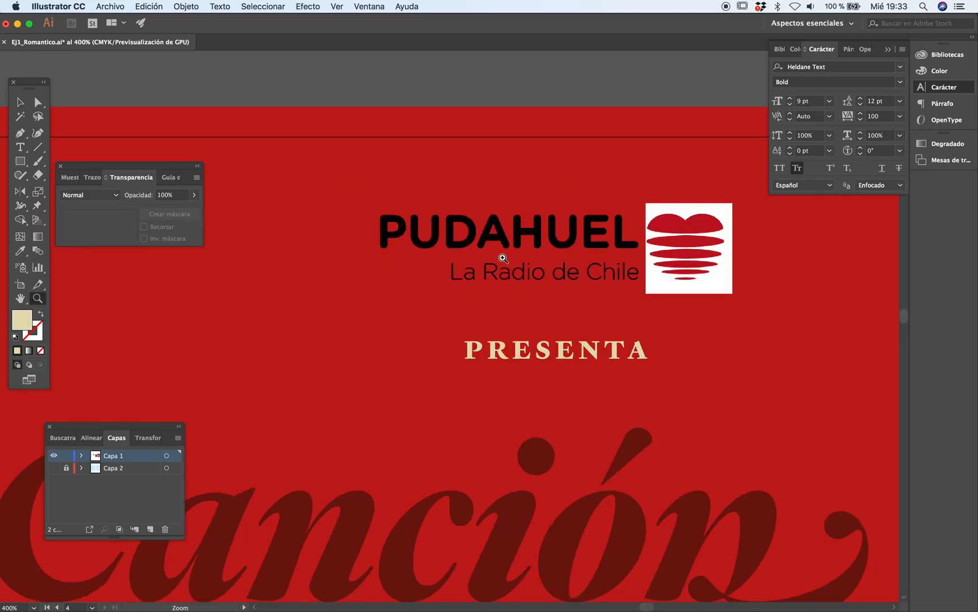
key(a)
click(526, 248)
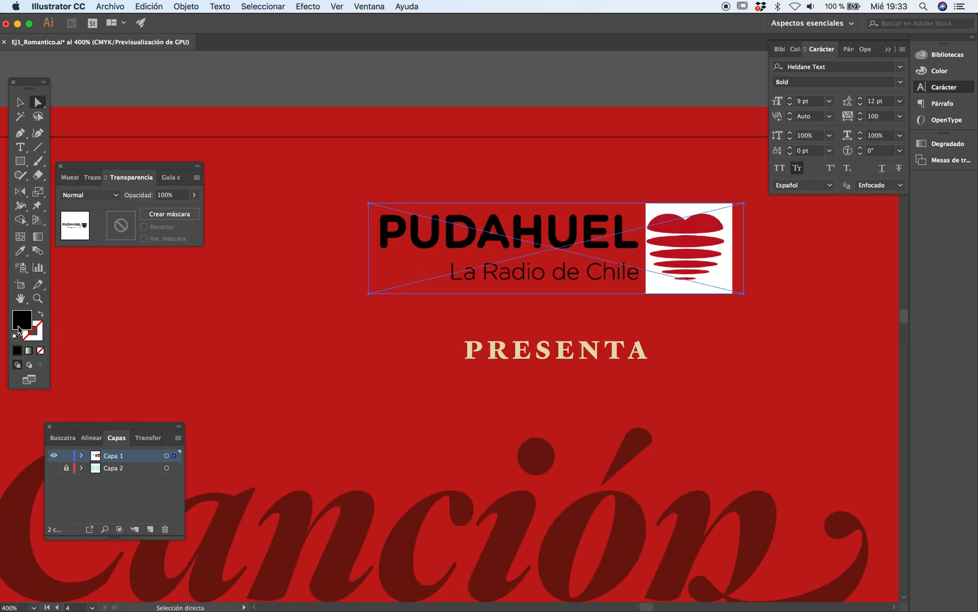
key(z)
alt+click(490, 366)
alt+click(492, 365)
alt+click(493, 366)
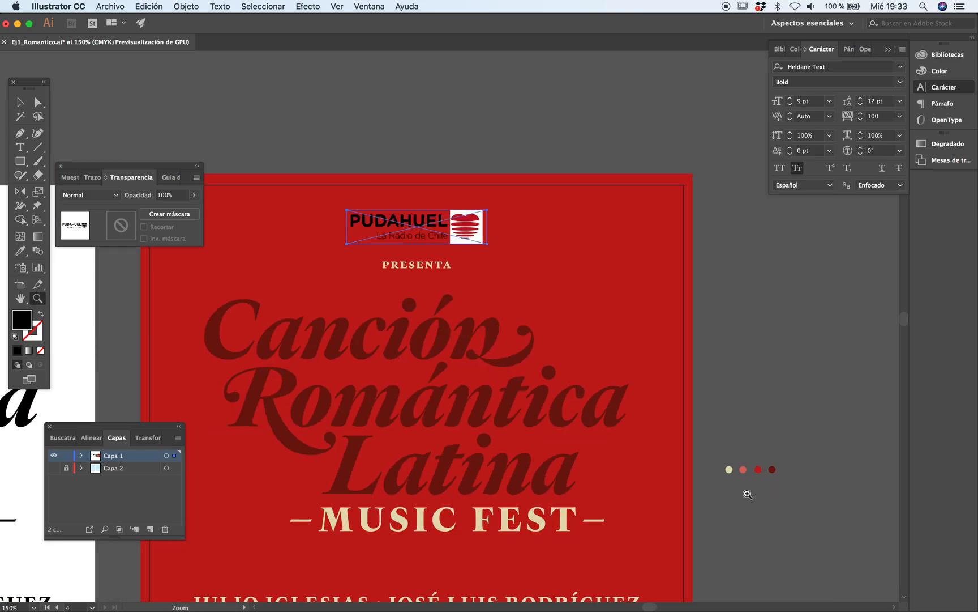
key(v)
drag(772, 469, 321, 169)
click(486, 162)
Step: Set the blending mode of the logo's heart image to Multiplicar and deselect it
key(z)
click(394, 296)
click(407, 298)
key(v)
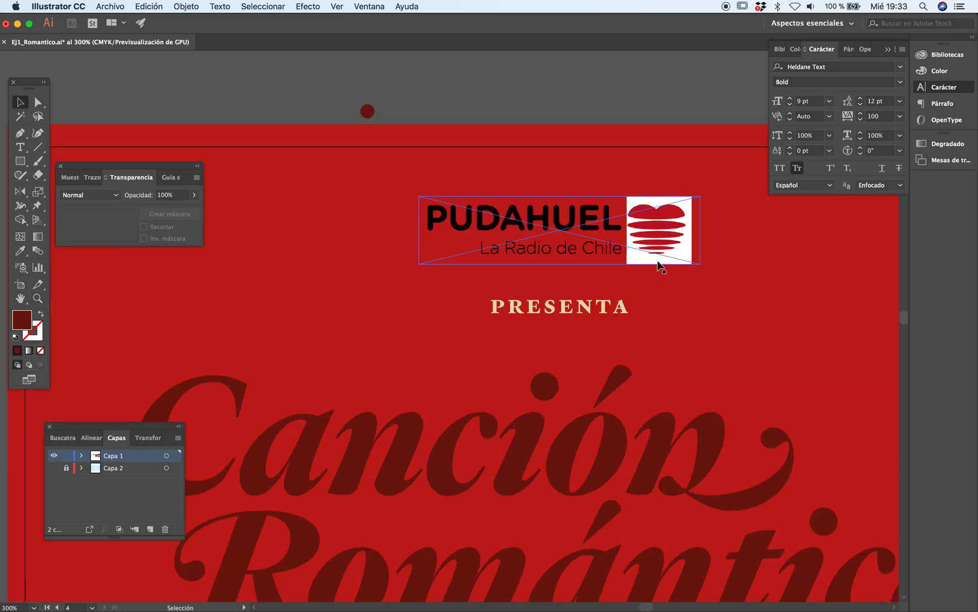
click(658, 261)
click(89, 194)
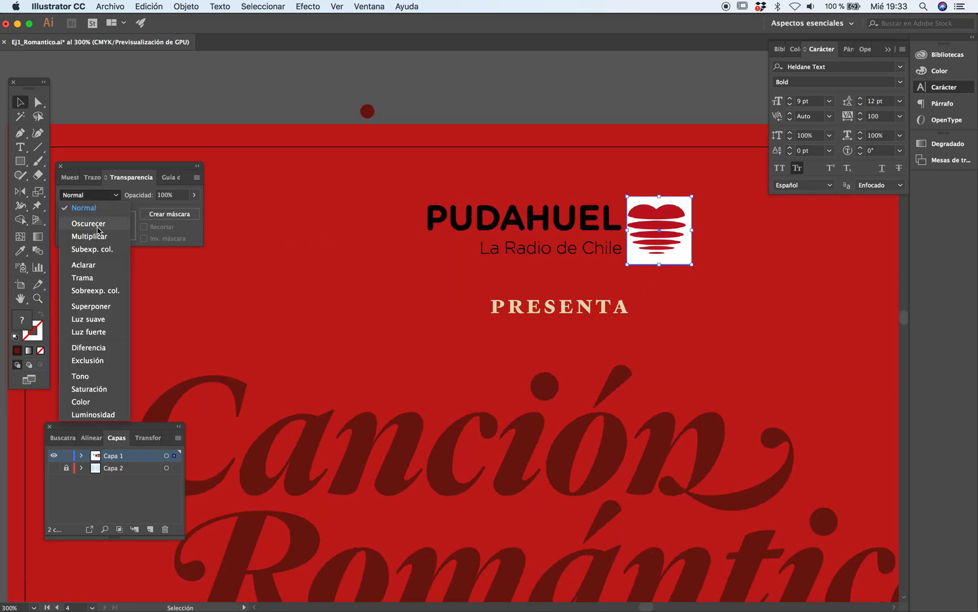
click(102, 231)
click(418, 138)
Step: Add the circle's dark maroon as a swatch and apply it to the logo's PUDAHUEL wordmark and heart images
click(367, 111)
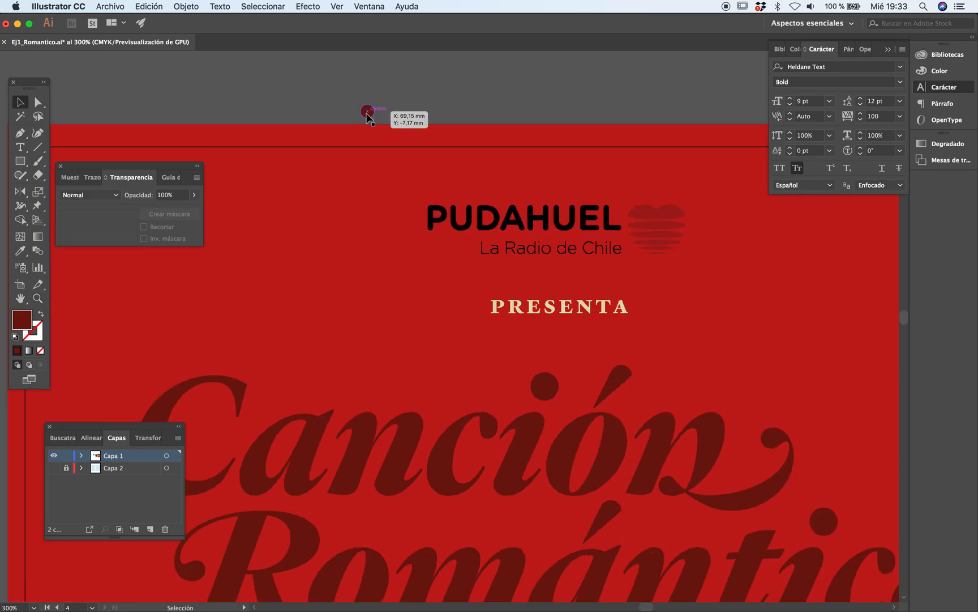
click(66, 179)
drag(28, 323, 474, 245)
click(675, 245)
drag(87, 239, 671, 242)
click(561, 95)
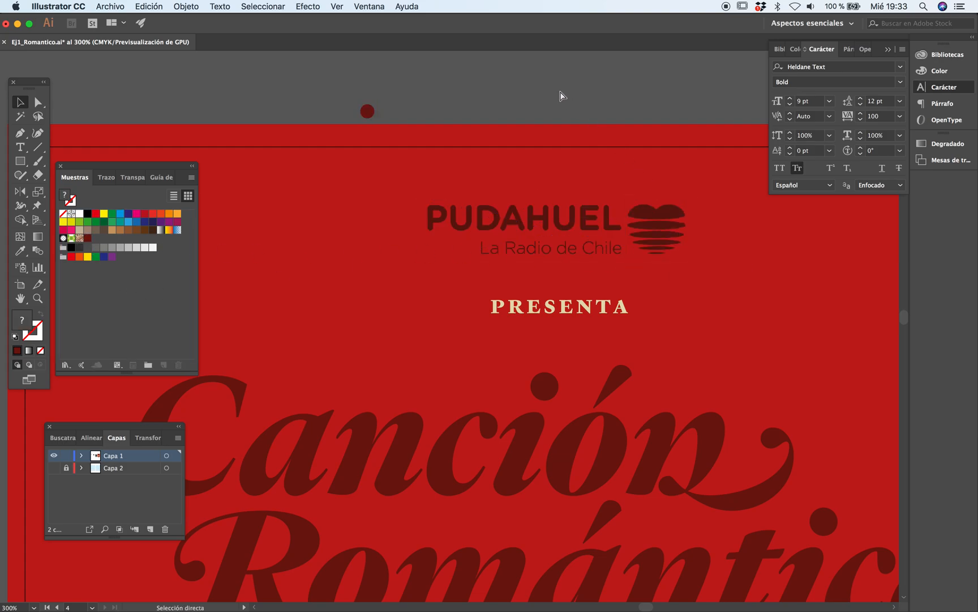
Step: Recolour the row of black squares, circles and rectangles at the red poster's bottom with the date line's beige, and deselect it
key(Tab)
key(super+minus)
key(super+minus)
drag(486, 378, 438, 259)
alt+super+click(443, 310)
alt+super+click(443, 342)
drag(484, 413, 402, 193)
super+click(461, 340)
super+click(460, 348)
click(259, 343)
click(236, 366)
drag(673, 337, 698, 338)
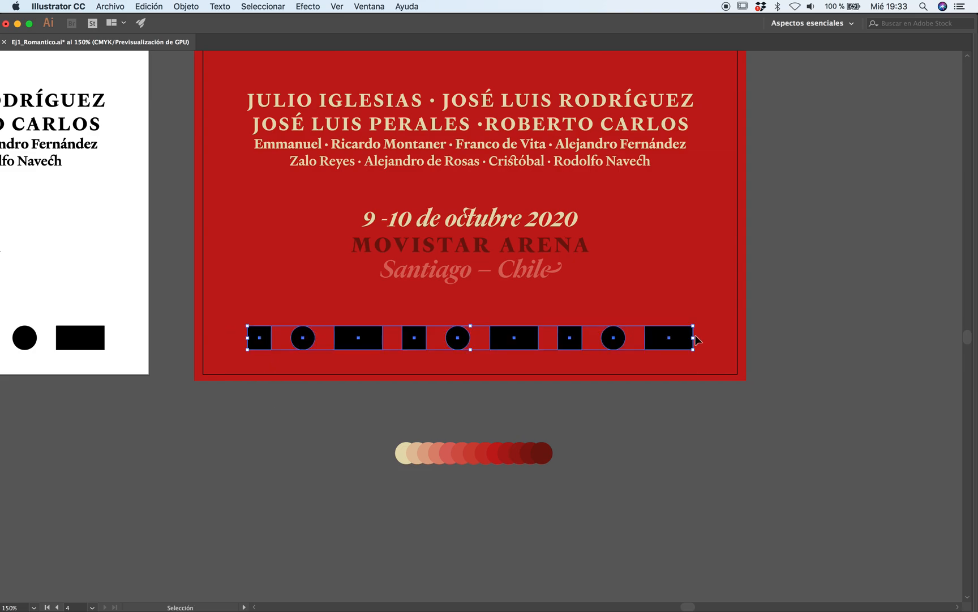
key(i)
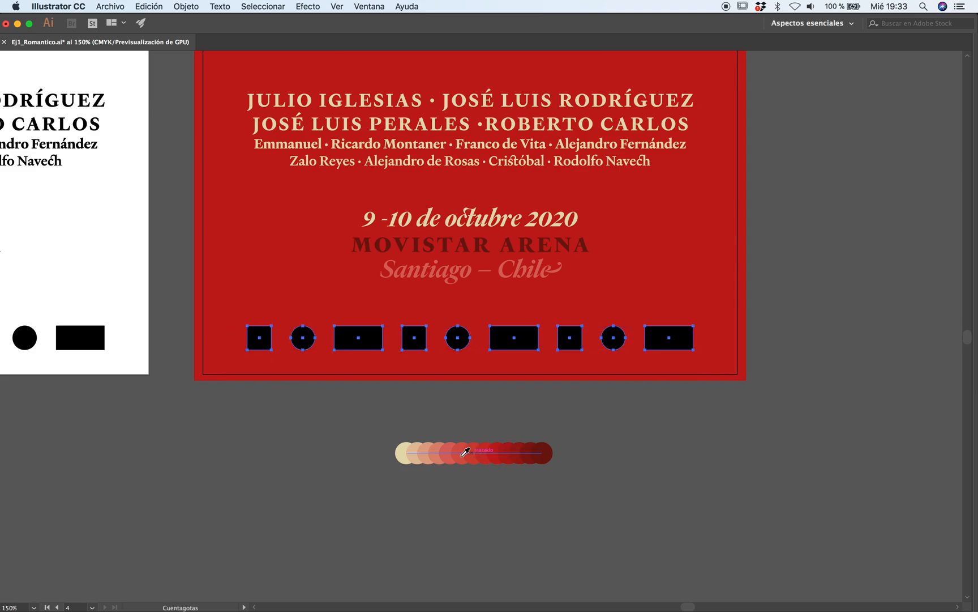
click(463, 225)
key(v)
click(644, 425)
Step: Examine the red poster's colour balance from the title down to the beige shapes, compared with the black-and-white version
alt+super+click(454, 269)
alt+super+click(454, 269)
drag(444, 268, 379, 272)
super+click(439, 284)
super+click(442, 298)
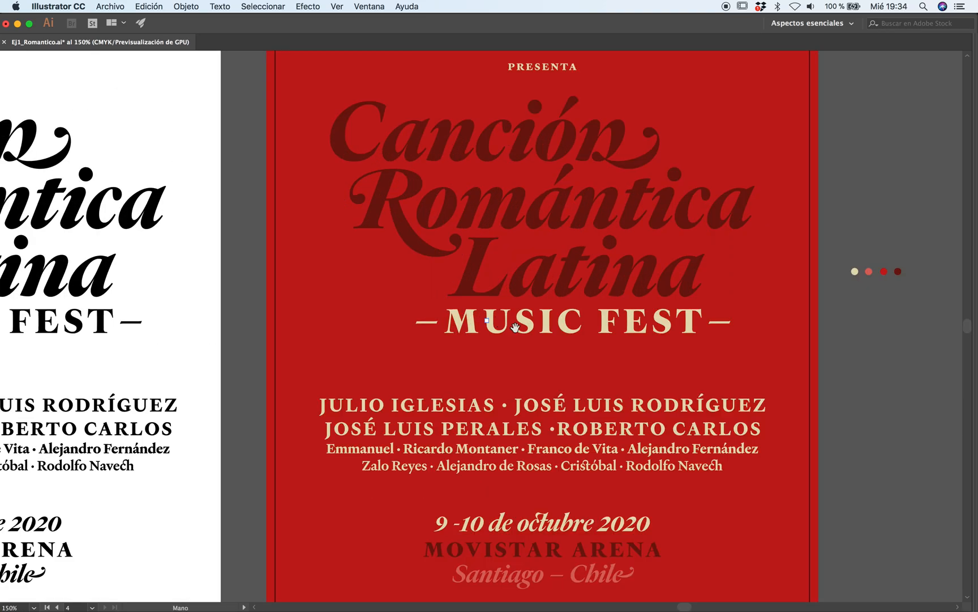
drag(516, 328, 406, 293)
alt+super+click(414, 297)
alt+super+click(431, 292)
scroll(435, 300, right, 2)
scroll(435, 300, down, 2)
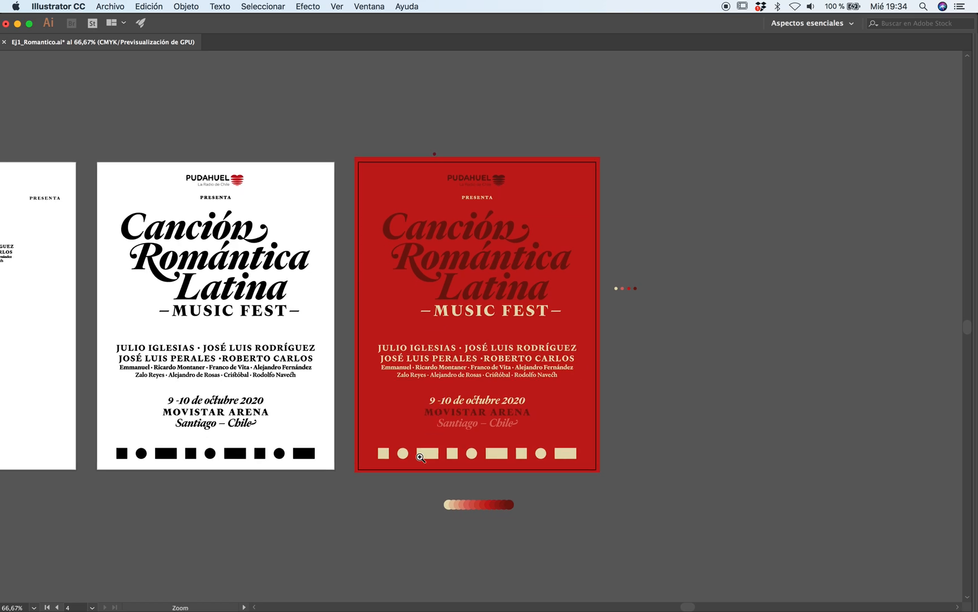
super+click(483, 335)
super+click(483, 335)
scroll(475, 329, down, 2)
super+click(471, 312)
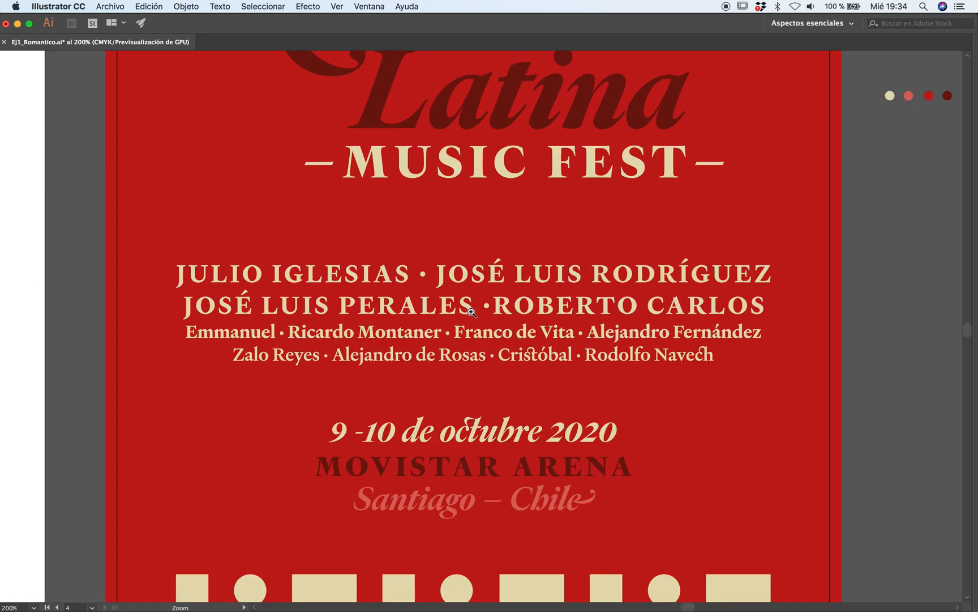
Step: Paste a copy of the dash after MUSIC FEST into the empty area between that heading and the artist names
drag(463, 243, 428, 331)
drag(552, 286, 558, 288)
drag(543, 332, 650, 371)
key(v)
key(a)
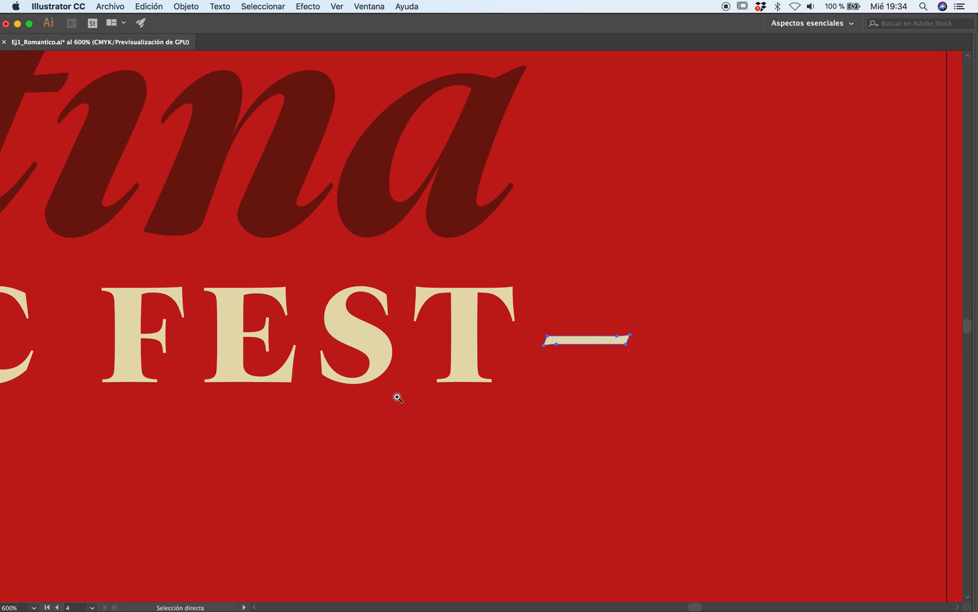
key(z)
alt+click(373, 377)
alt+click(375, 374)
alt+click(442, 335)
alt+click(443, 335)
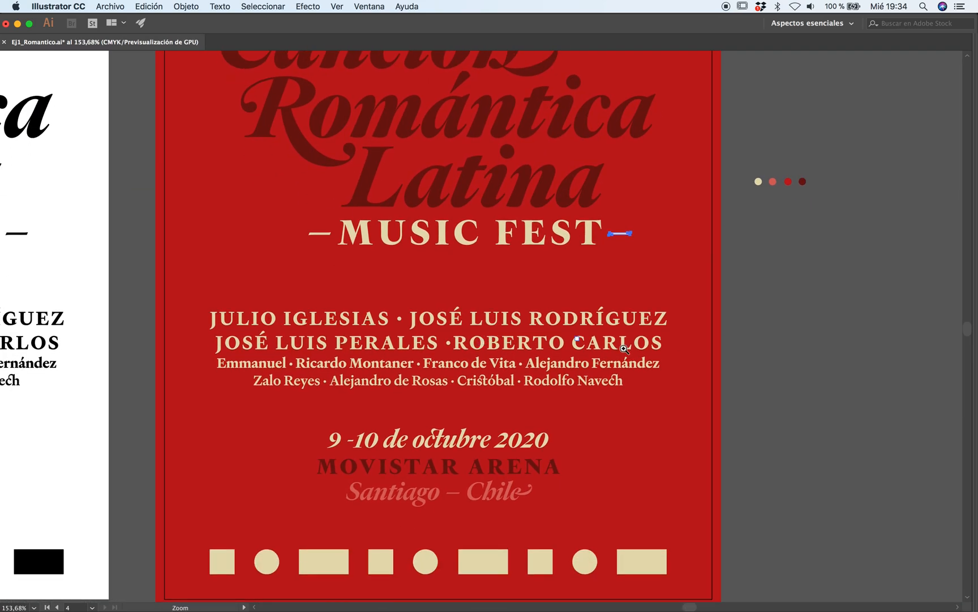
alt+click(454, 324)
alt+click(455, 324)
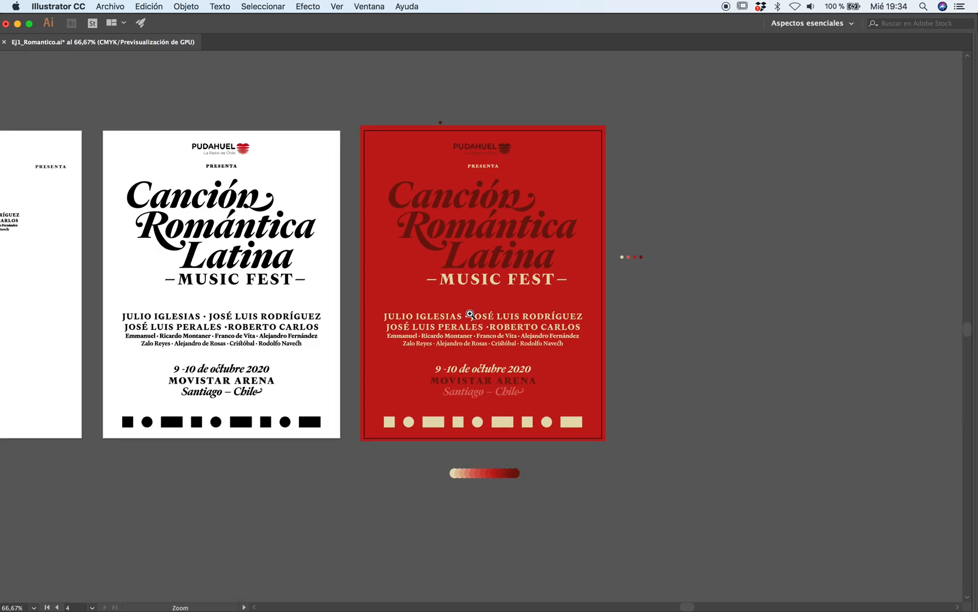
drag(465, 316, 605, 380)
key(a)
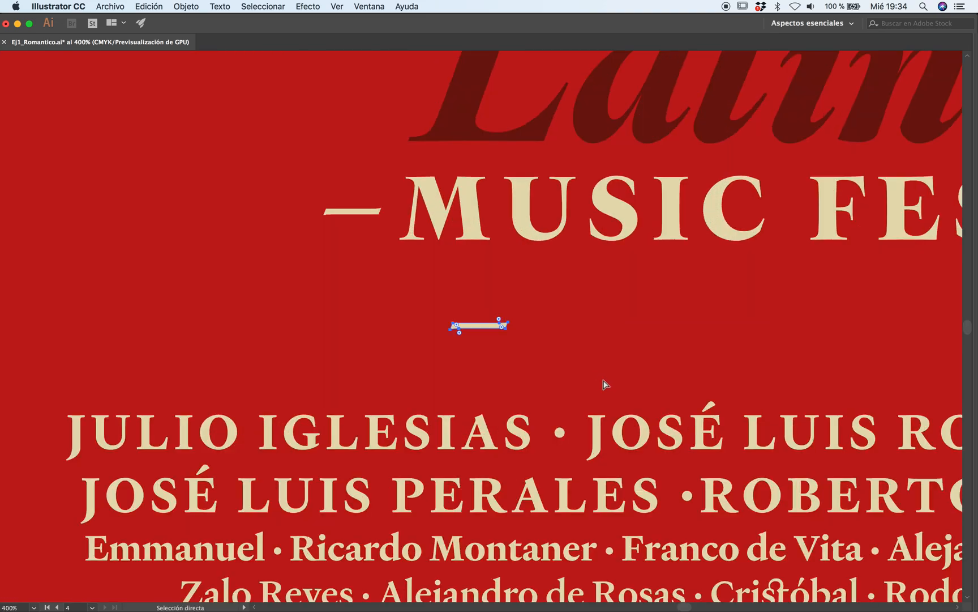
click(587, 363)
Step: Draw a small beige rectangle over the copied dash, matching its thickness, and delete the dash copy
key(z)
click(474, 350)
click(479, 337)
click(479, 337)
key(a)
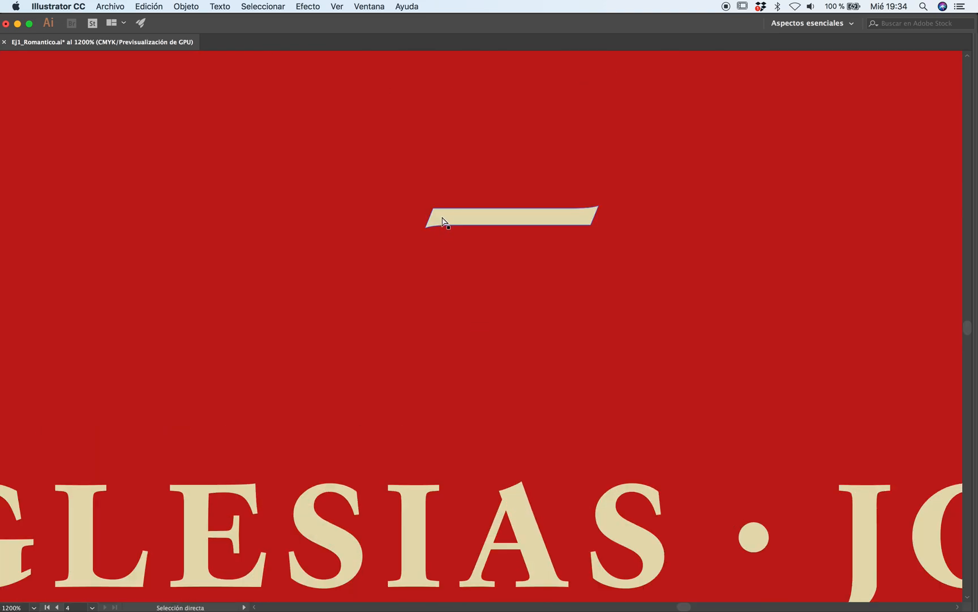
key(z)
click(488, 272)
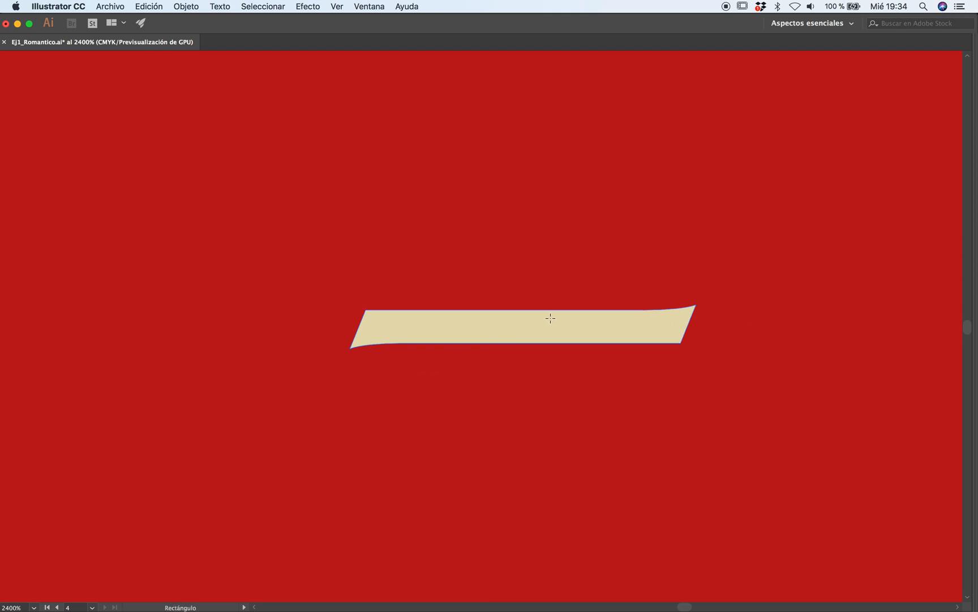
drag(478, 310, 514, 332)
key(a)
click(616, 333)
key(Delete)
Step: Scale the small beige rectangle uniformly to 50%
key(Tab)
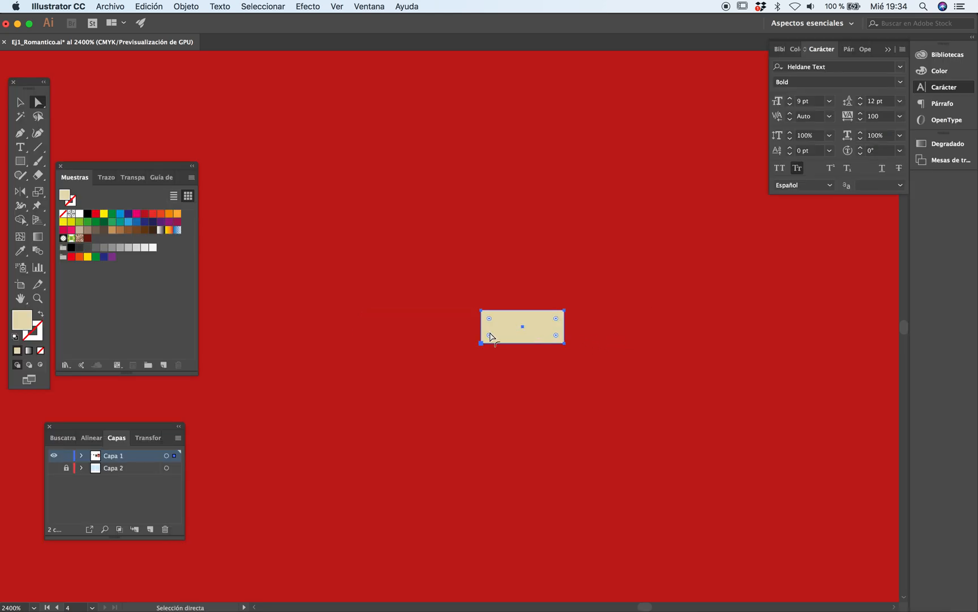
key(s)
alt+click(490, 336)
drag(572, 174, 220, 216)
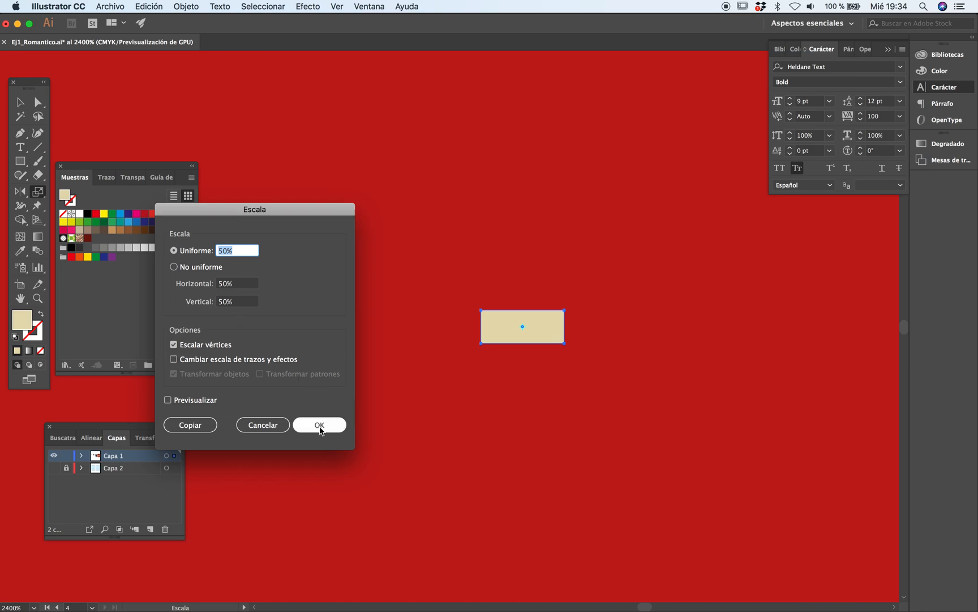
click(319, 425)
key(Tab)
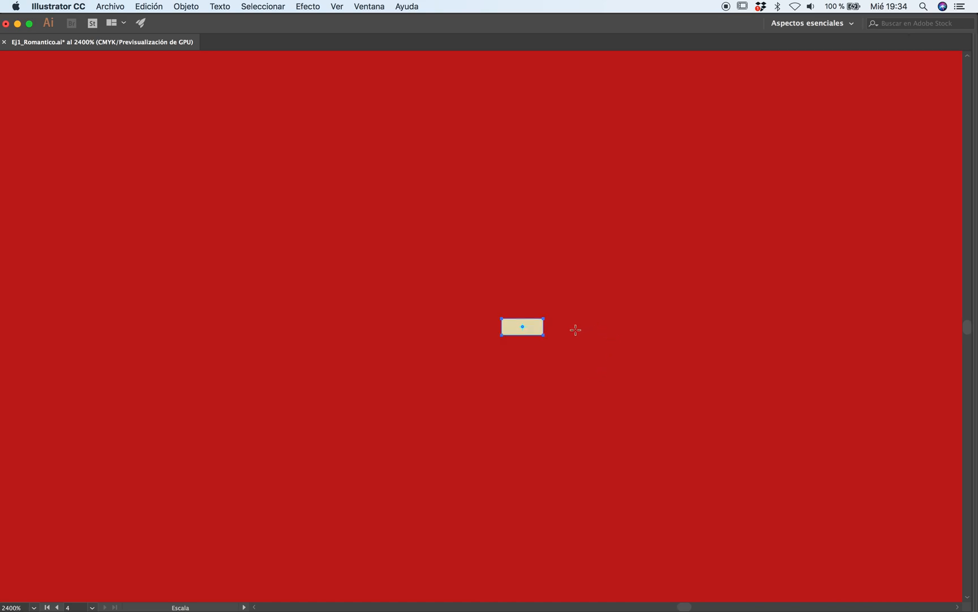
Step: Stretch the beige rectangle sideways from its centre into a thin bar, and lengthen it further to the right
drag(546, 329, 893, 335)
key(z)
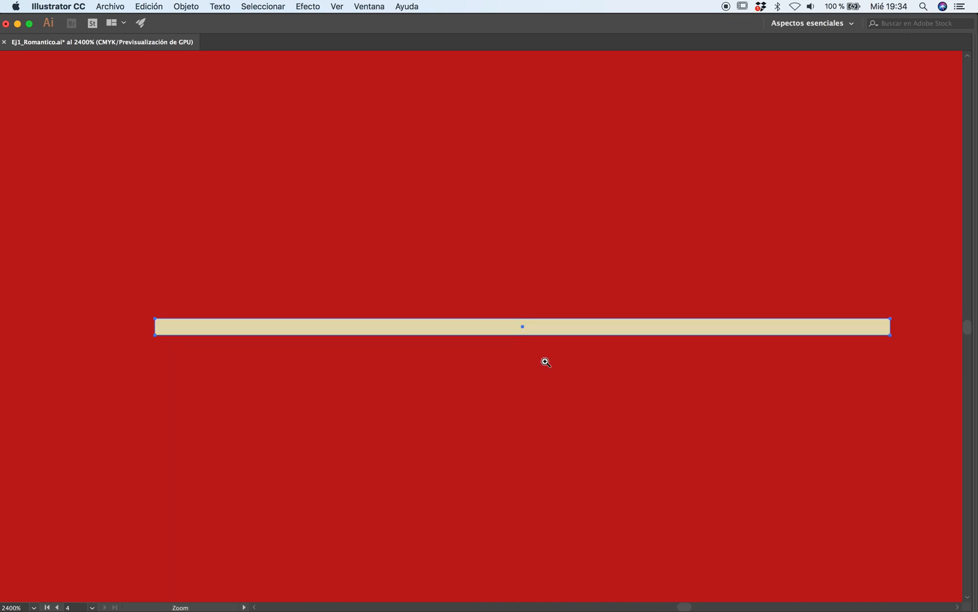
alt+click(541, 365)
alt+click(539, 361)
alt+click(537, 355)
alt+click(537, 347)
alt+click(537, 341)
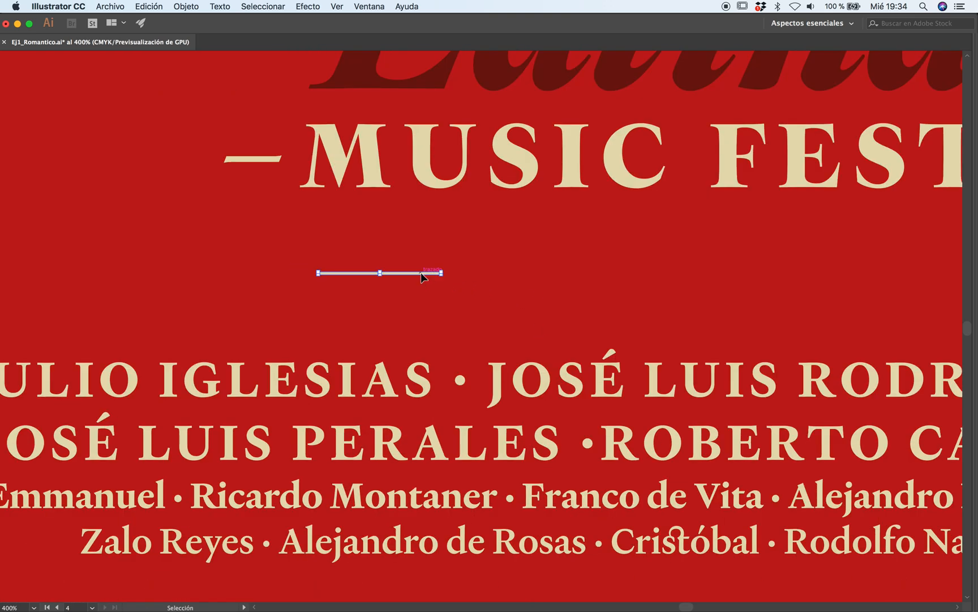
key(super+plus)
key(super+plus)
key(super+plus)
key(super+plus)
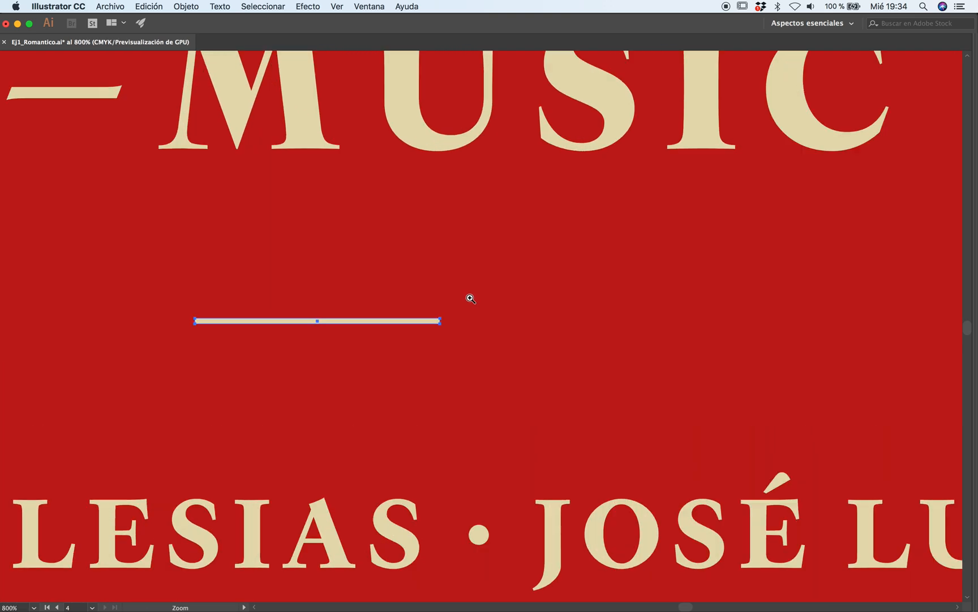
click(458, 402)
click(457, 396)
click(480, 390)
key(v)
drag(442, 118, 852, 118)
Step: Extend the thin bar's right end across the poster to form a long divider below MUSIC FEST, and deselect it
key(z)
alt+click(522, 295)
alt+click(522, 313)
alt+click(522, 314)
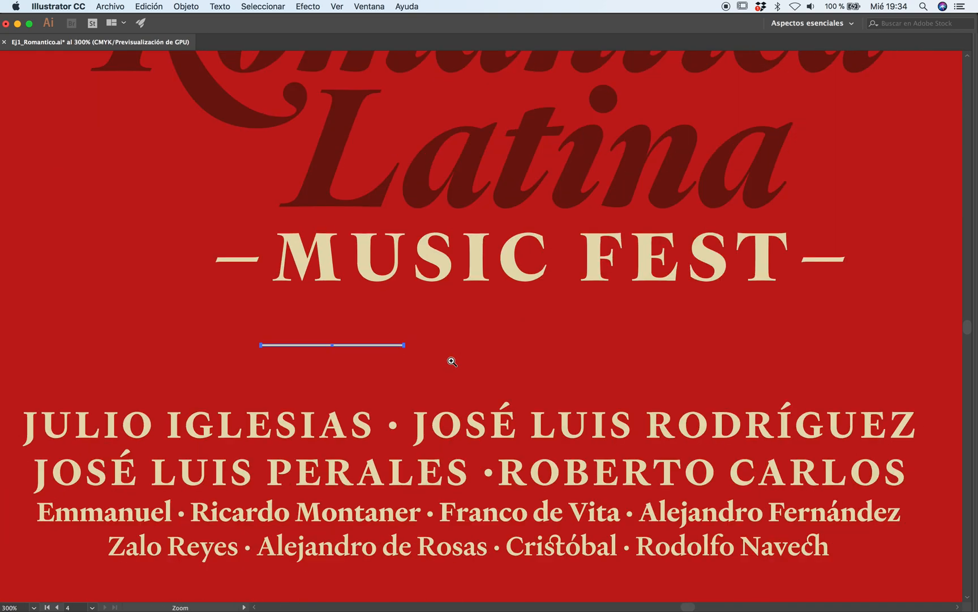
click(404, 344)
drag(404, 343, 938, 376)
key(v)
click(590, 385)
Step: Move the divider line left so it sits roughly centred between MUSIC FEST and the artist names
key(z)
alt+click(488, 374)
alt+click(470, 372)
alt+click(470, 370)
alt+click(473, 363)
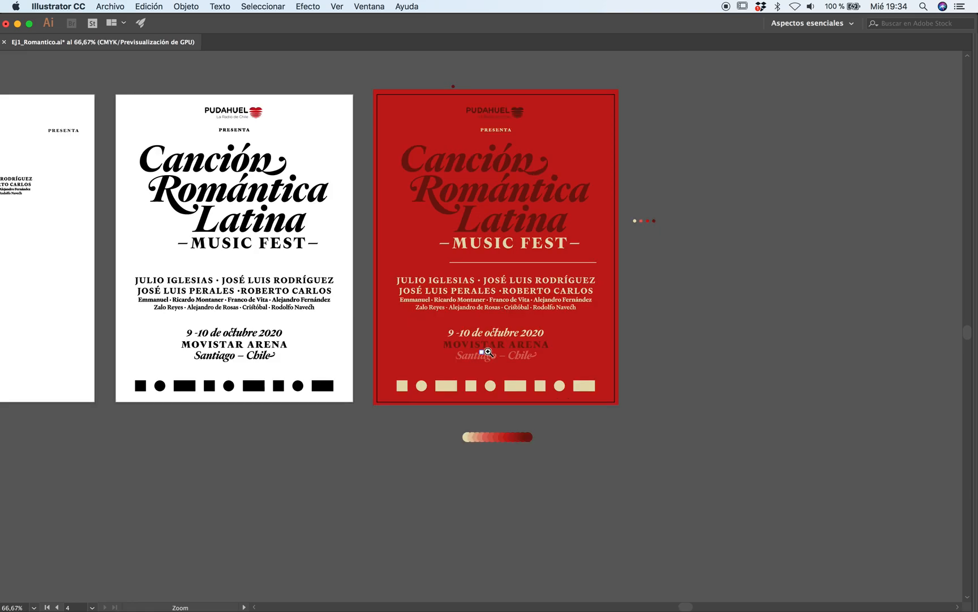
click(484, 309)
click(486, 310)
click(490, 311)
click(514, 311)
key(v)
drag(608, 218, 480, 238)
key(super+equal)
drag(507, 351, 507, 303)
key(super+1)
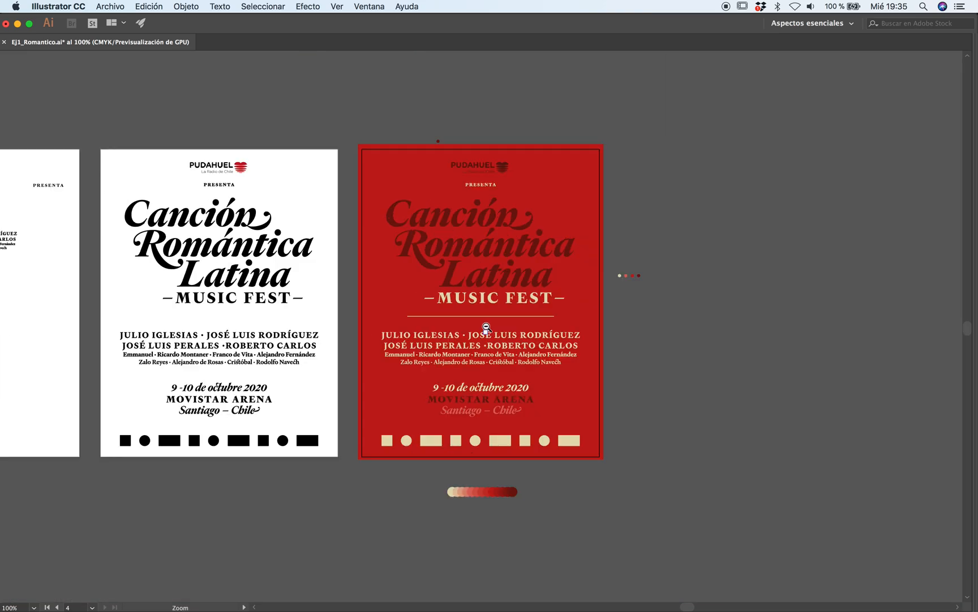
Step: Lengthen the divider line by pulling its right end beyond the poster's right edge, and deselect it
super+click(466, 356)
super+click(491, 325)
super+click(495, 320)
click(585, 291)
super+click(701, 297)
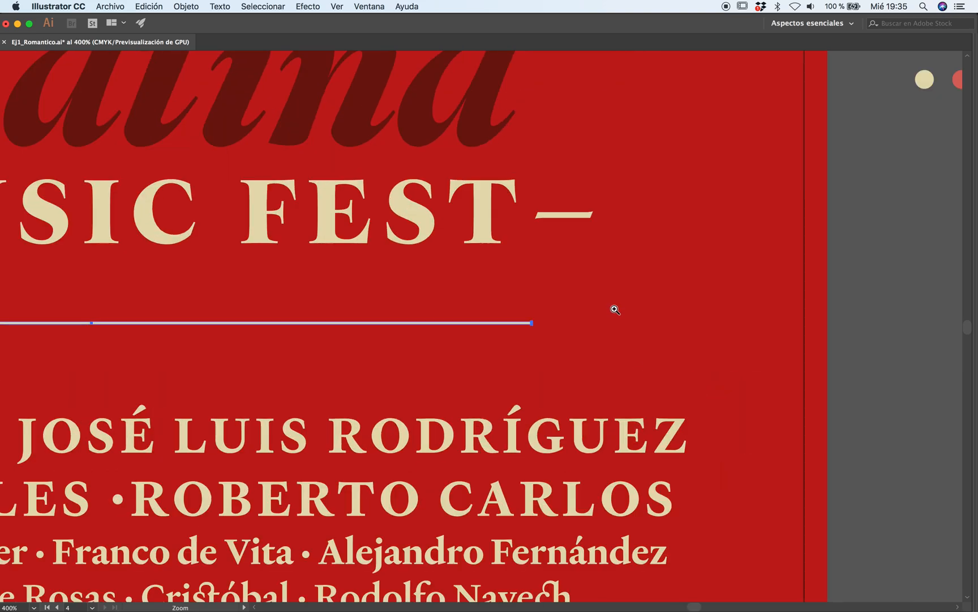
super+click(614, 308)
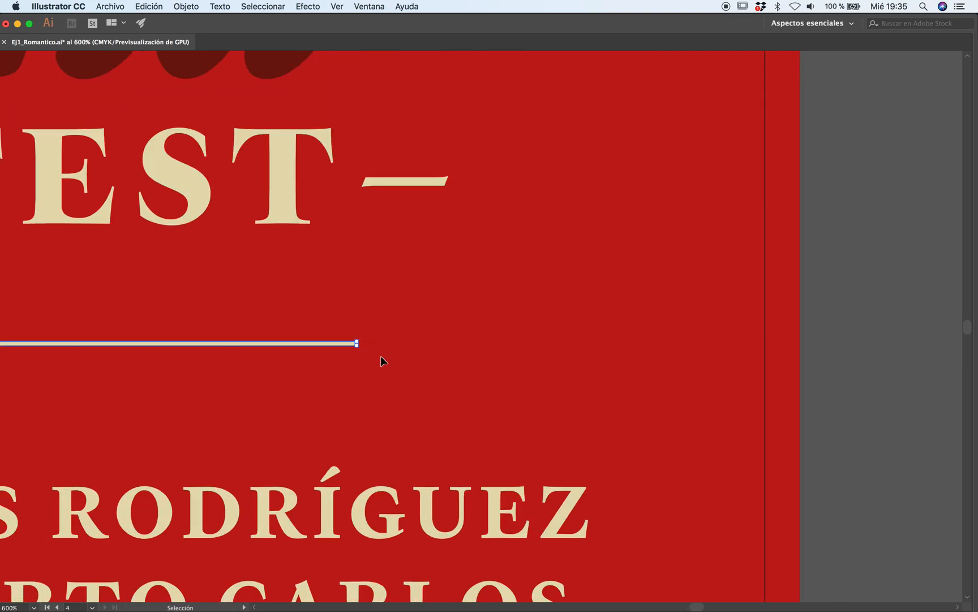
drag(361, 347, 933, 375)
click(440, 368)
Step: Centre the divider line horizontally on the artboard using Alinear con mesa de trabajo, and deselect it
alt+super+click(439, 363)
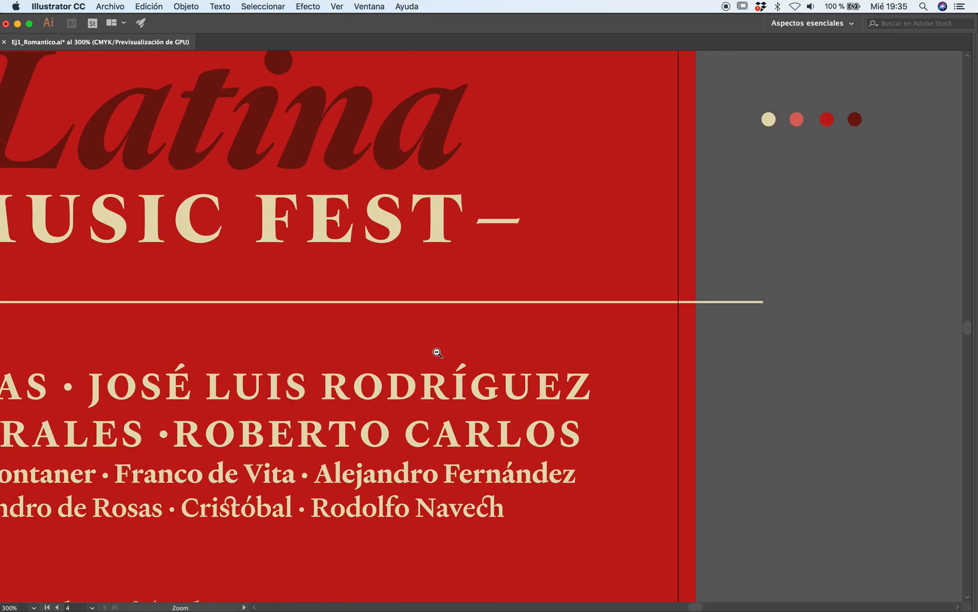
alt+super+click(437, 353)
alt+super+click(441, 351)
drag(444, 348, 516, 372)
click(541, 307)
key(Tab)
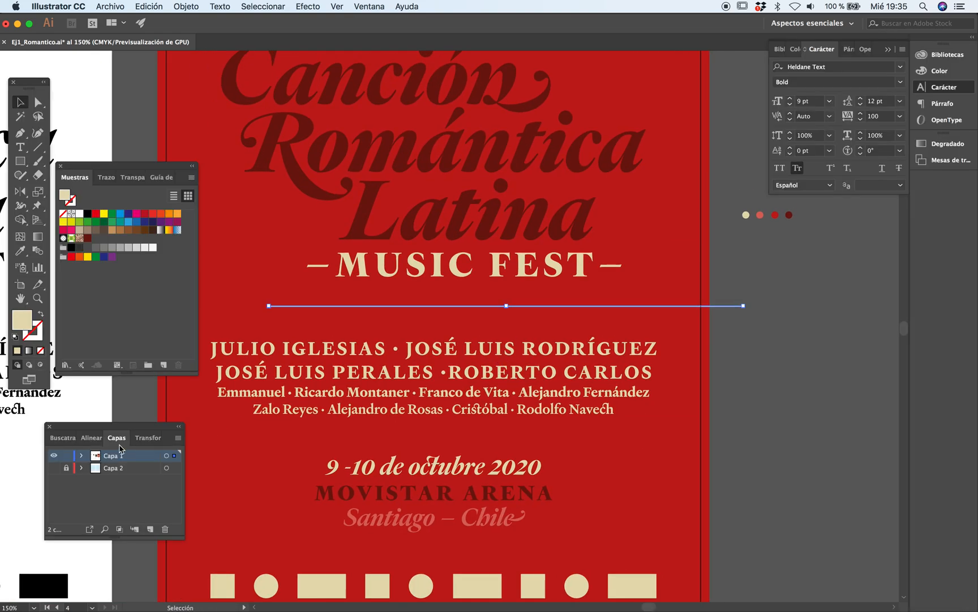
click(92, 438)
click(179, 538)
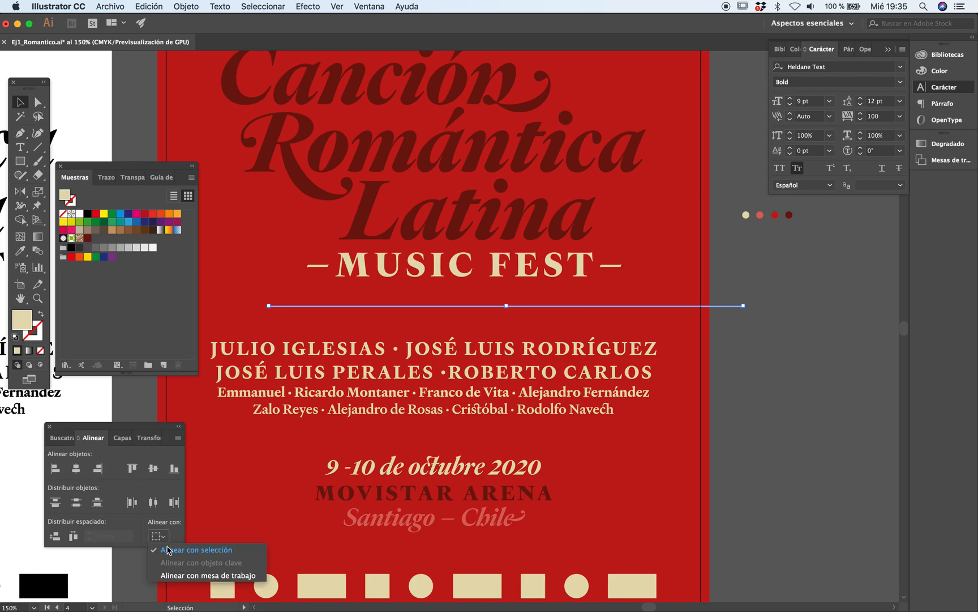
click(170, 573)
click(77, 473)
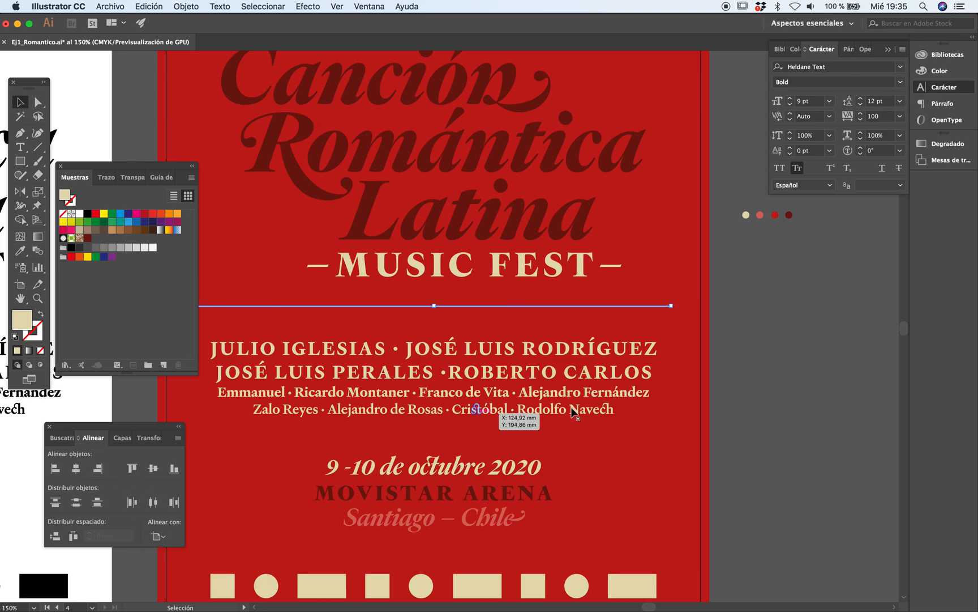
key(shift+super+a)
key(Tab)
Step: Duplicate the divider line straight down to the gap between the artist names and the date, and deselect it
alt+super+click(479, 346)
alt+super+click(480, 346)
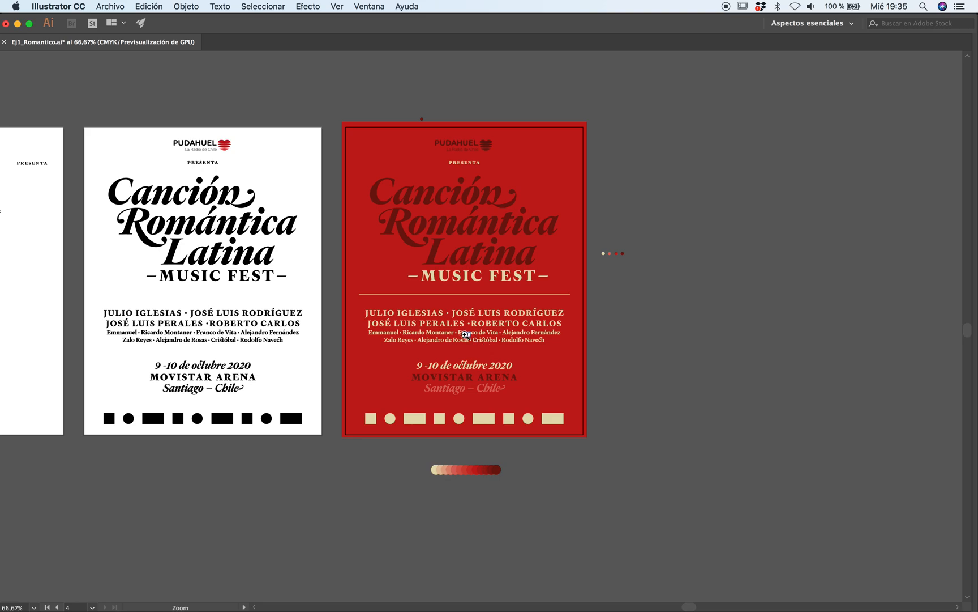
super+click(464, 334)
super+click(465, 334)
super+click(467, 335)
drag(497, 348, 483, 327)
drag(513, 173, 488, 343)
click(914, 418)
Step: Recolour both divider lines with the coral sampled from the Santiago – Chile text, and deselect them
key(v)
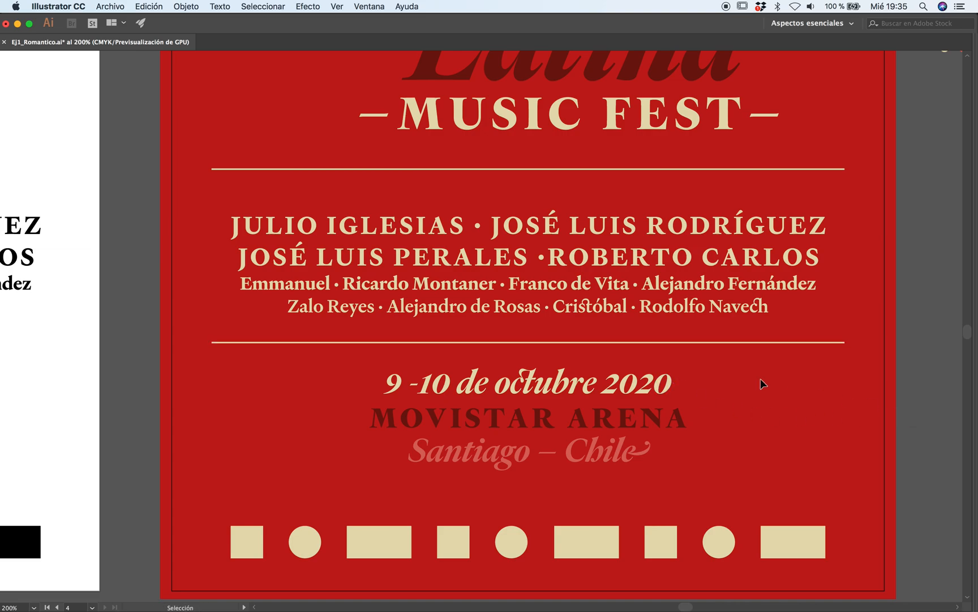
click(458, 342)
shift+click(430, 169)
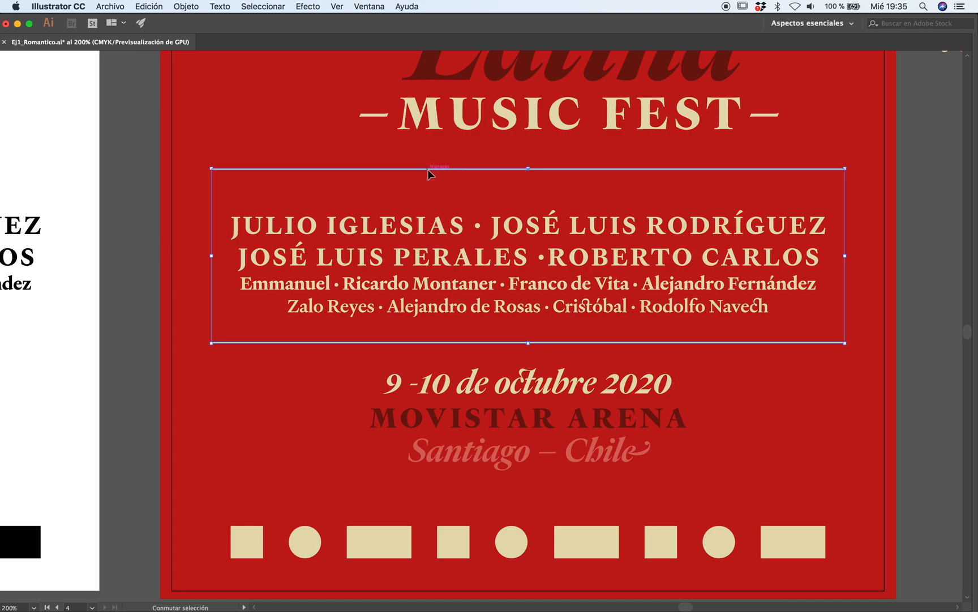
scroll(448, 340, right, 5)
key(i)
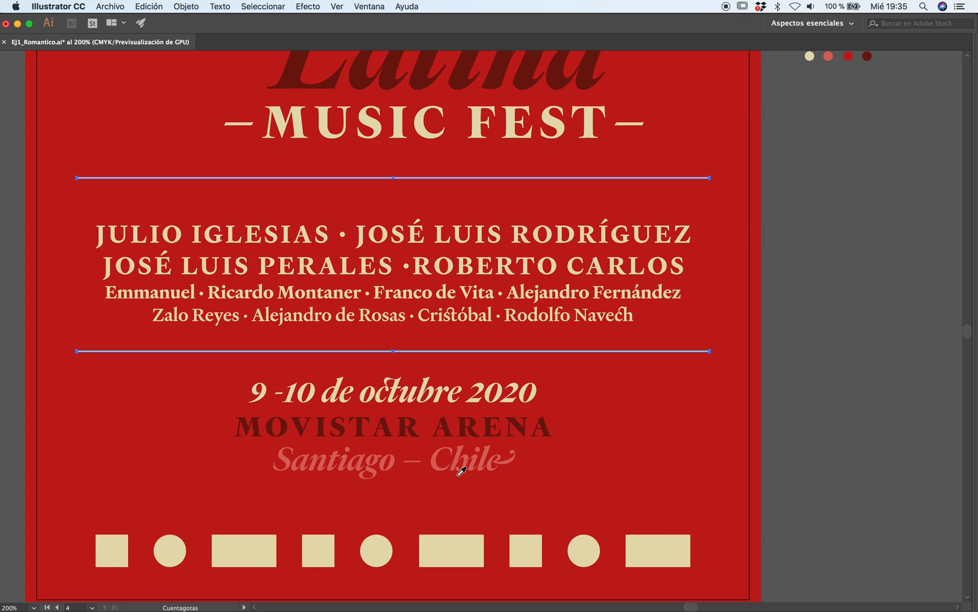
click(457, 460)
super+click(795, 411)
Step: Examine how the coral divider lines sit among the heading, artist names and date block on the poster
key(z)
alt+click(415, 296)
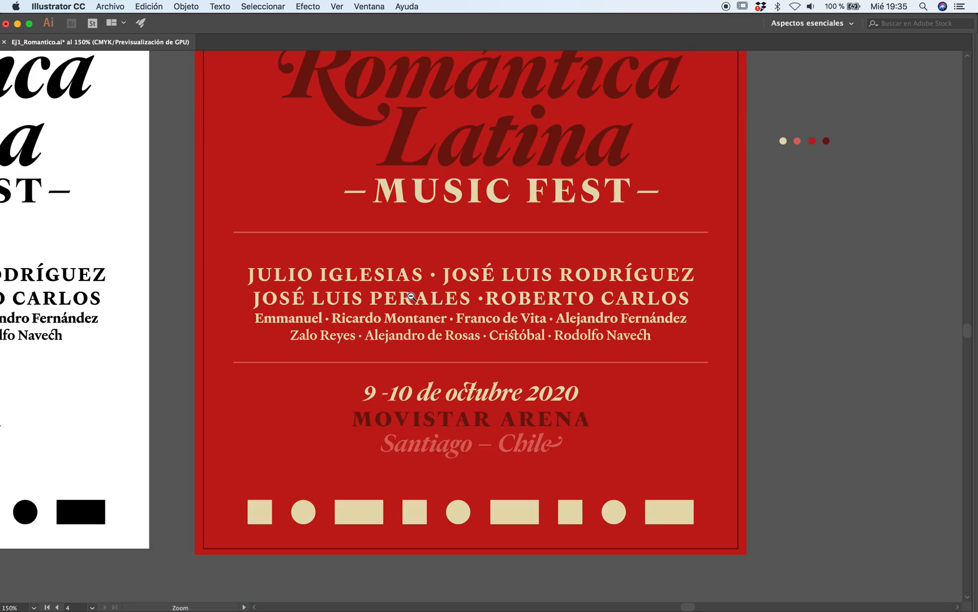
alt+click(453, 322)
click(495, 348)
click(502, 337)
click(486, 323)
drag(489, 325, 513, 287)
click(511, 260)
key(v)
click(479, 377)
key(a)
click(188, 476)
key(z)
alt+click(500, 377)
alt+click(500, 377)
click(496, 384)
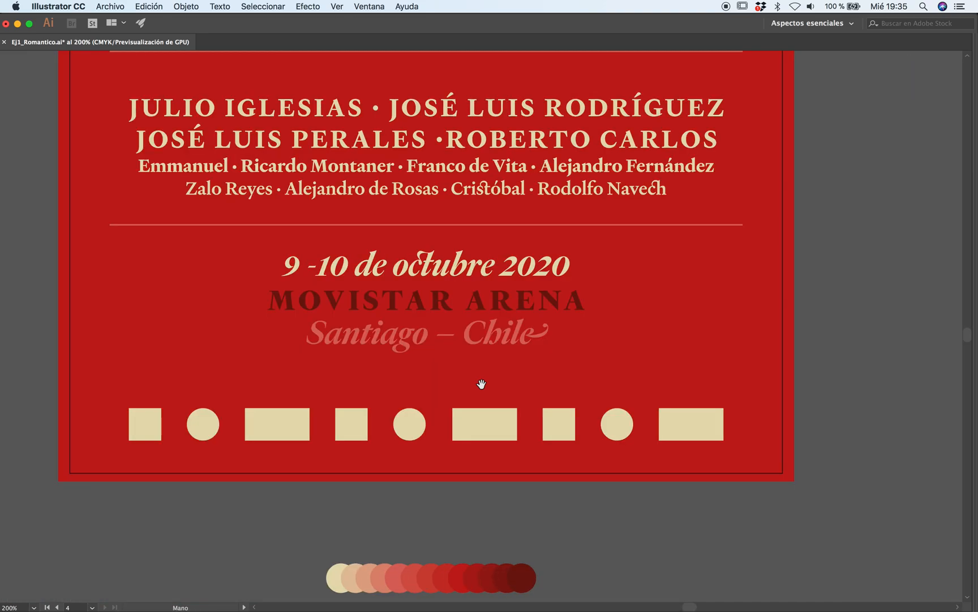
Step: Shift the date, venue and city text block slightly down, and lower the divider line above it a little
drag(482, 384, 503, 372)
key(v)
scroll(433, 306, up, 5)
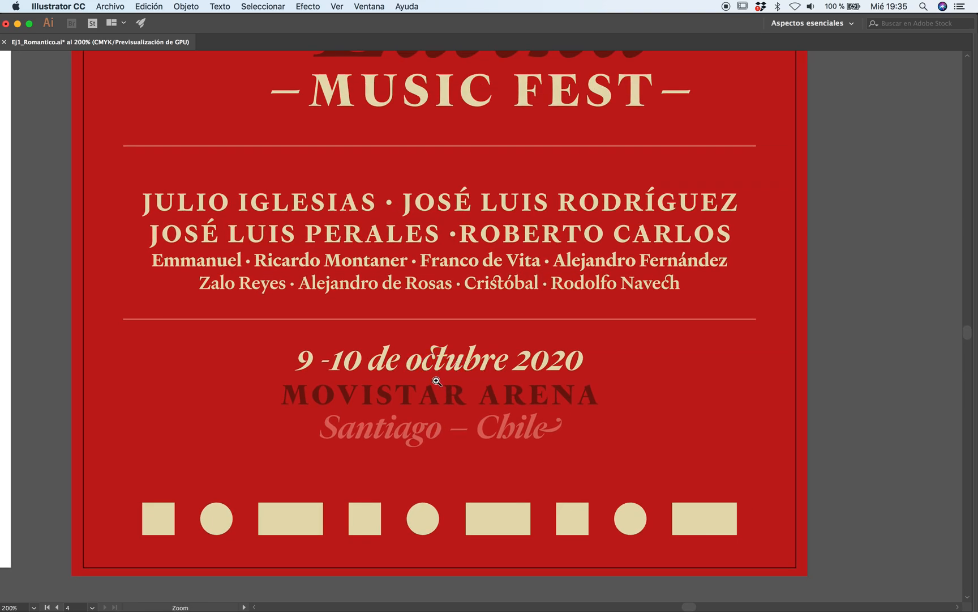
drag(433, 404, 431, 407)
drag(568, 417, 571, 414)
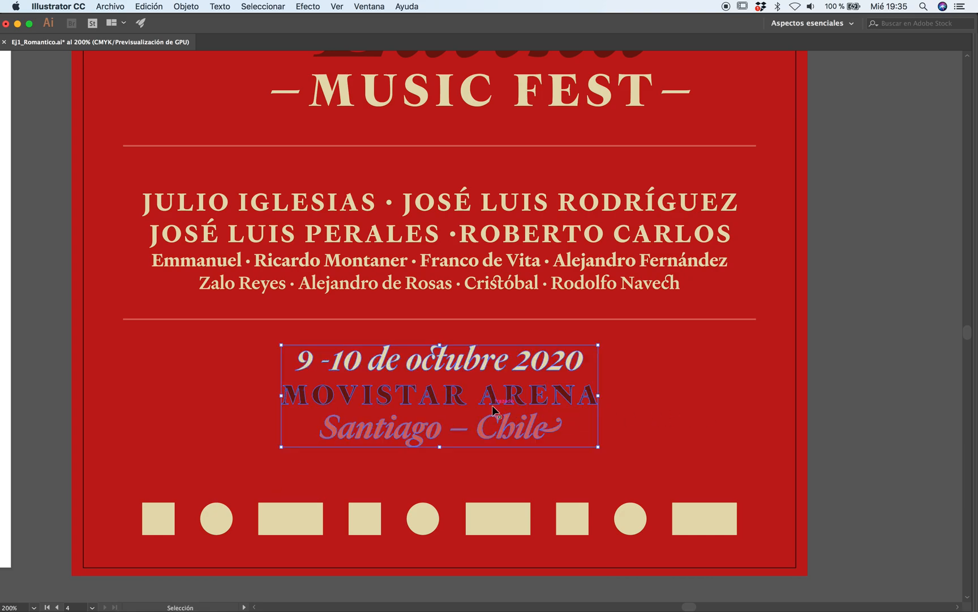
drag(495, 406, 495, 418)
click(708, 391)
drag(497, 319, 497, 326)
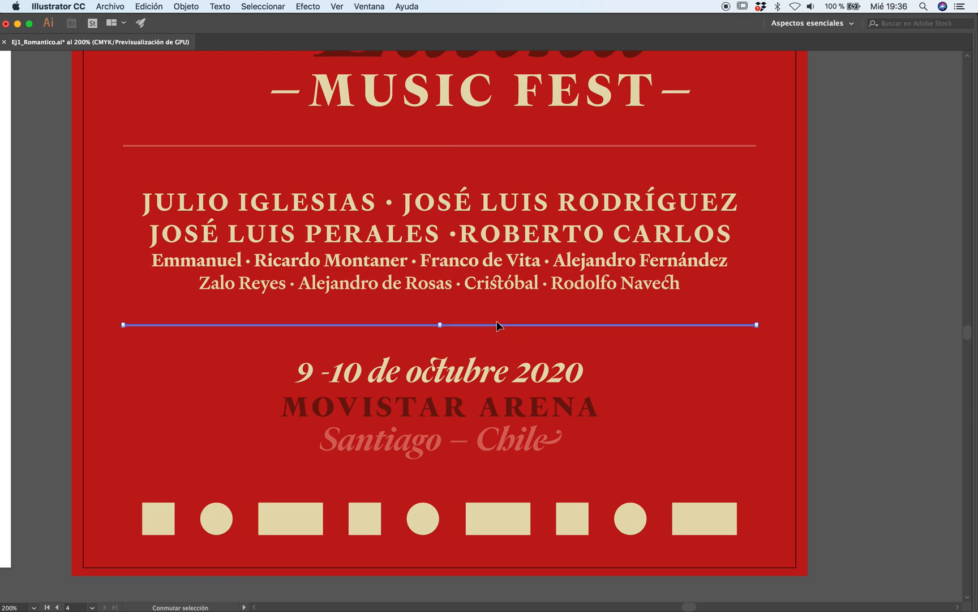
Step: Move the artist-names block slightly up between the two divider lines, convert its text to outlines, and deselect it
click(888, 417)
click(492, 288)
mouse_move(493, 286)
mouse_down()
mouse_move(495, 267)
mouse_move(511, 282)
mouse_up()
click(829, 323)
key(Tab)
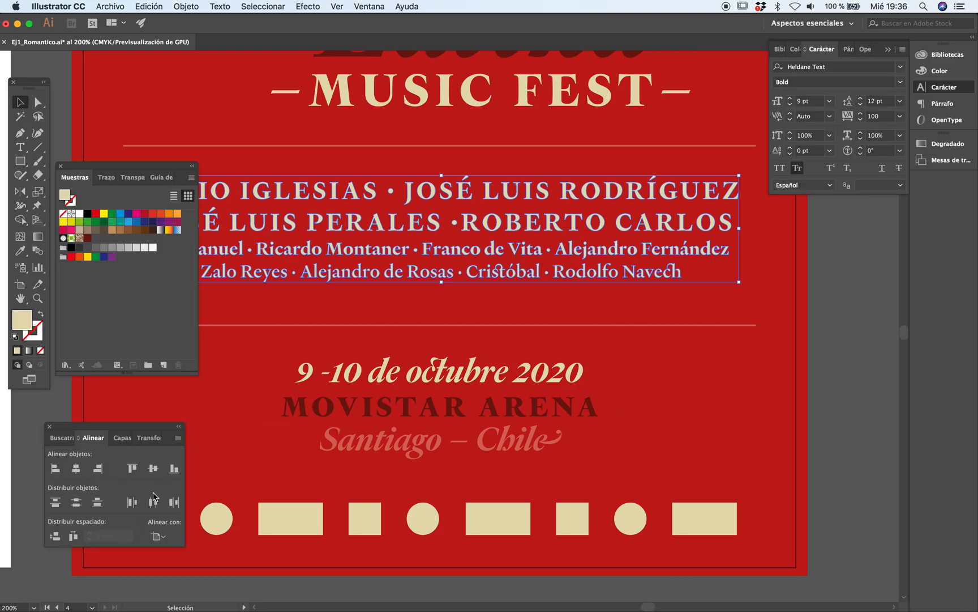
key(super+shift+o)
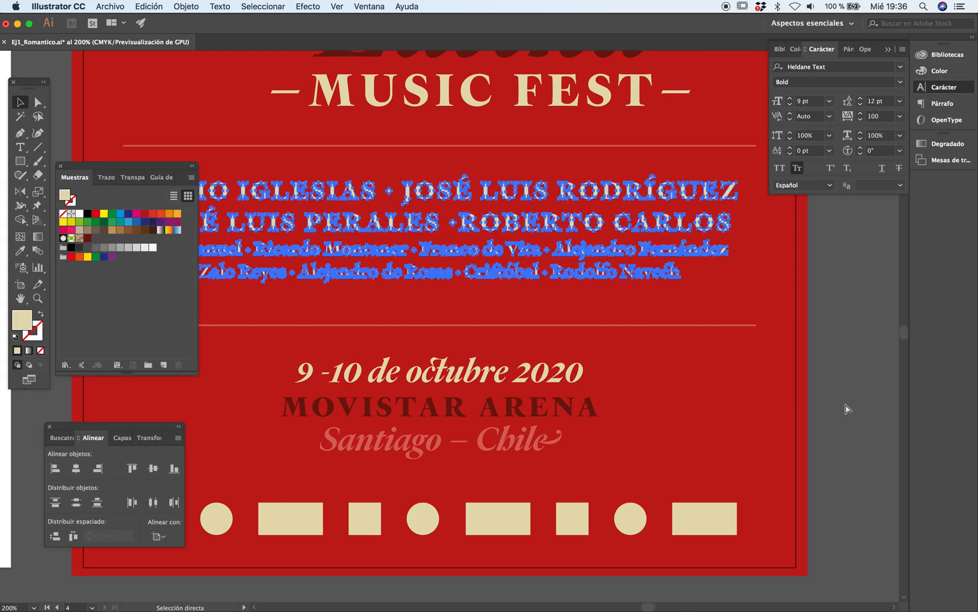
click(847, 408)
key(Tab)
Step: Save the poster document with the adjusted spacing of the artist names
alt+super+click(430, 343)
alt+super+click(433, 340)
drag(463, 305, 445, 390)
alt+super+click(450, 354)
super+click(454, 349)
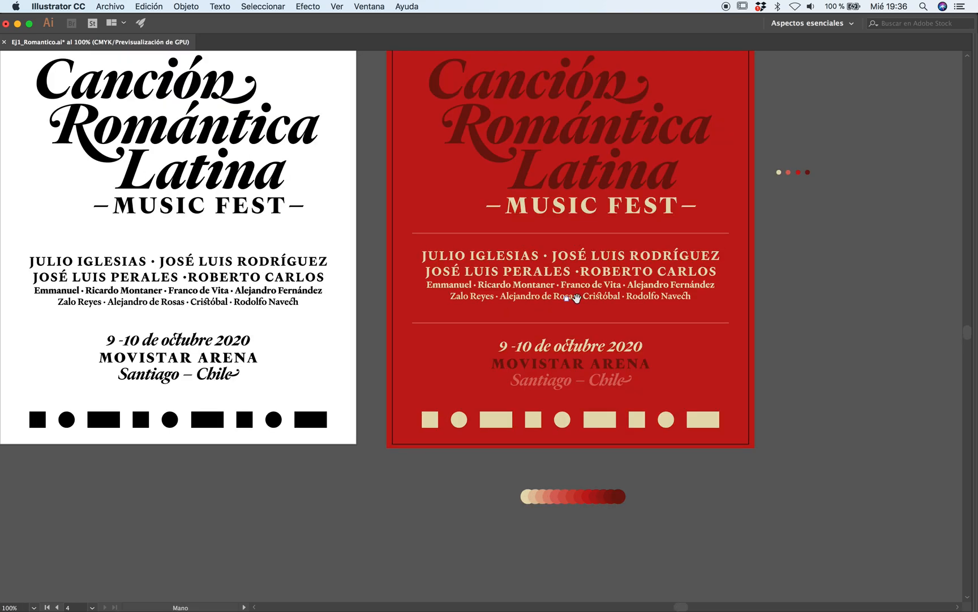
drag(577, 299, 480, 418)
key(super+s)
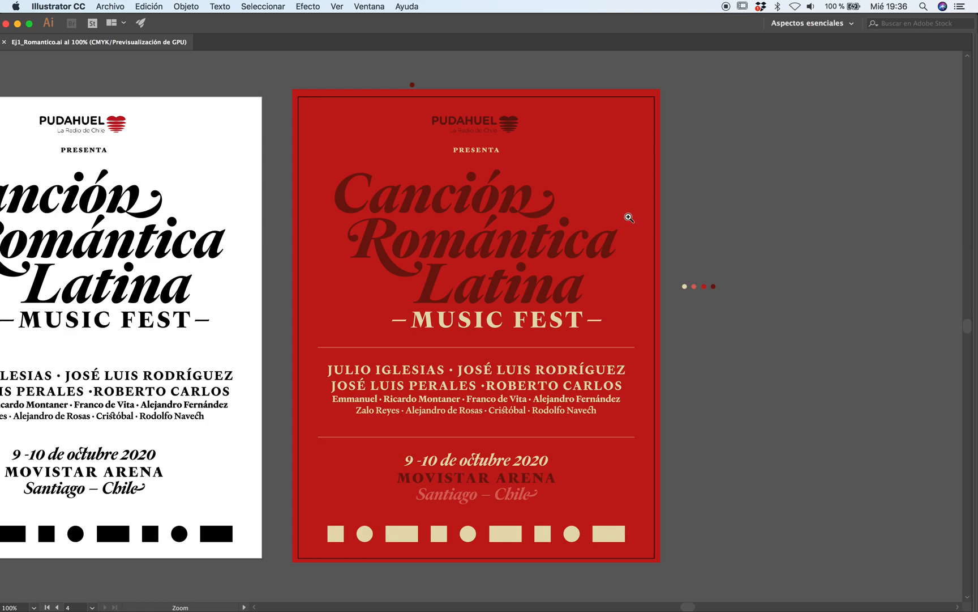
Step: Examine the red poster's composition, comparing the spacing of the title, divider lines, artist names and date block
click(468, 295)
click(480, 344)
alt+click(491, 381)
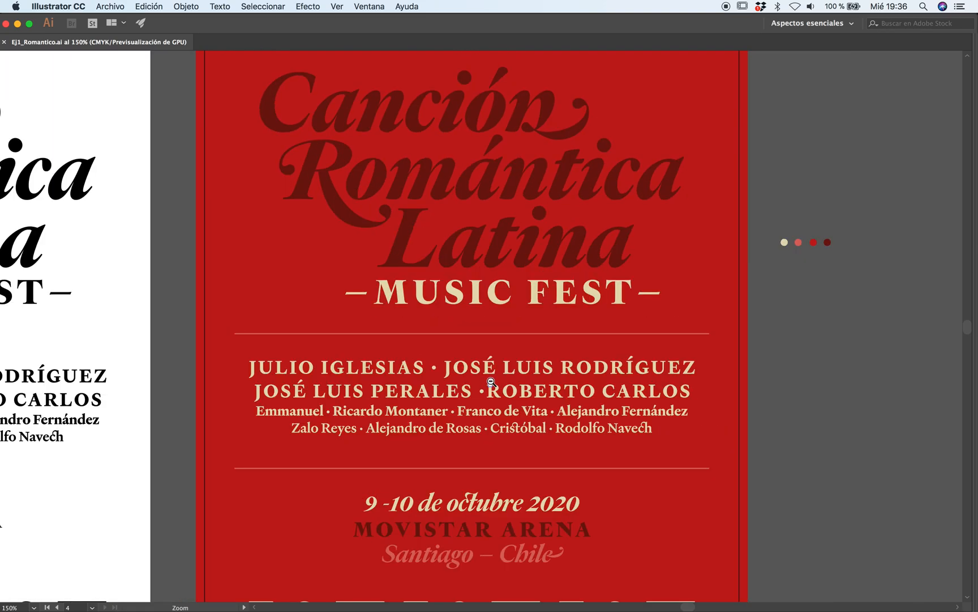
click(483, 385)
drag(471, 392, 482, 391)
click(482, 389)
click(483, 389)
alt+click(474, 338)
alt+click(474, 338)
alt+click(478, 333)
drag(478, 332, 482, 328)
drag(505, 283, 489, 369)
click(486, 351)
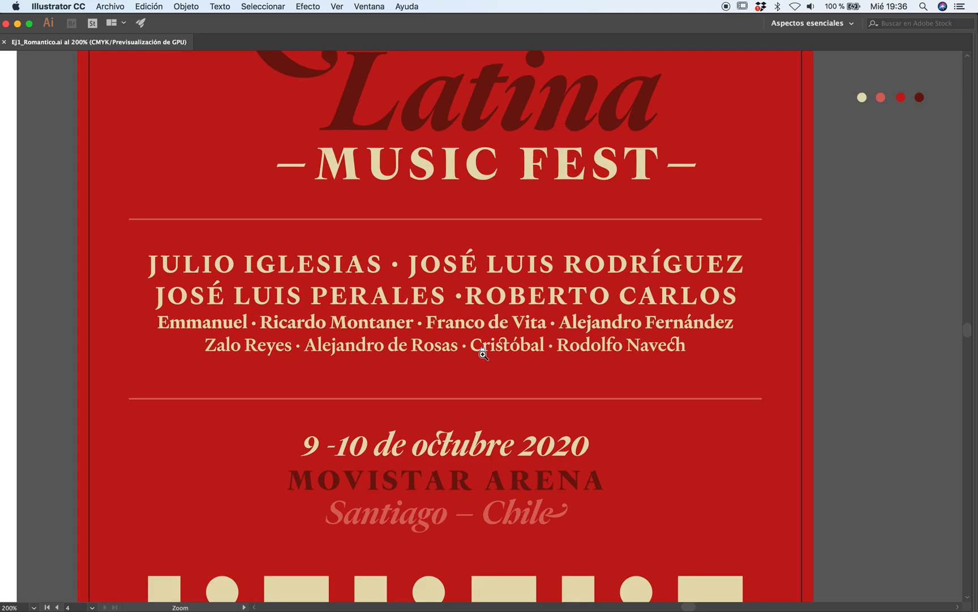
drag(465, 410, 481, 295)
click(498, 313)
drag(601, 374, 492, 270)
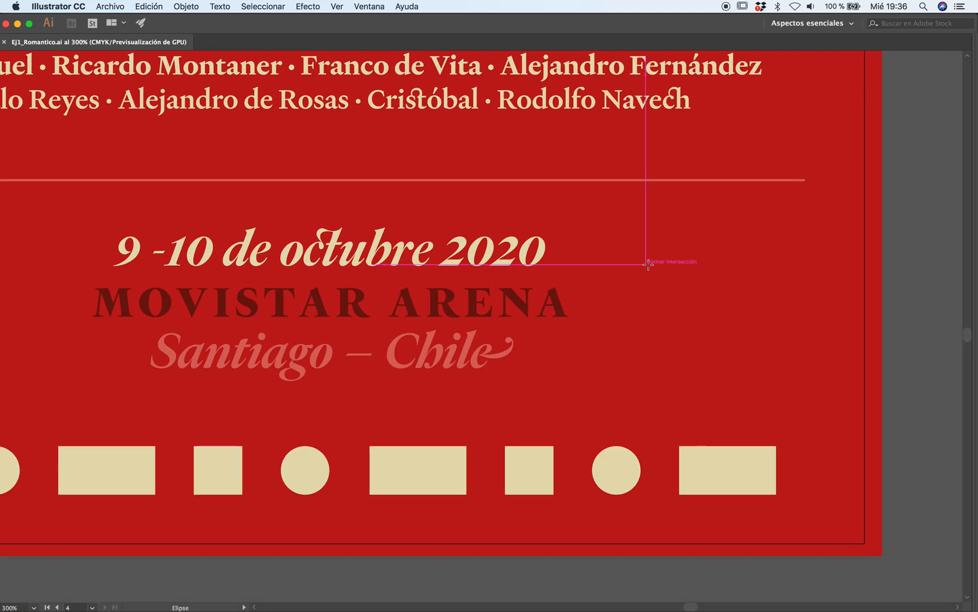
drag(623, 250, 654, 281)
key(z)
click(573, 294)
click(565, 302)
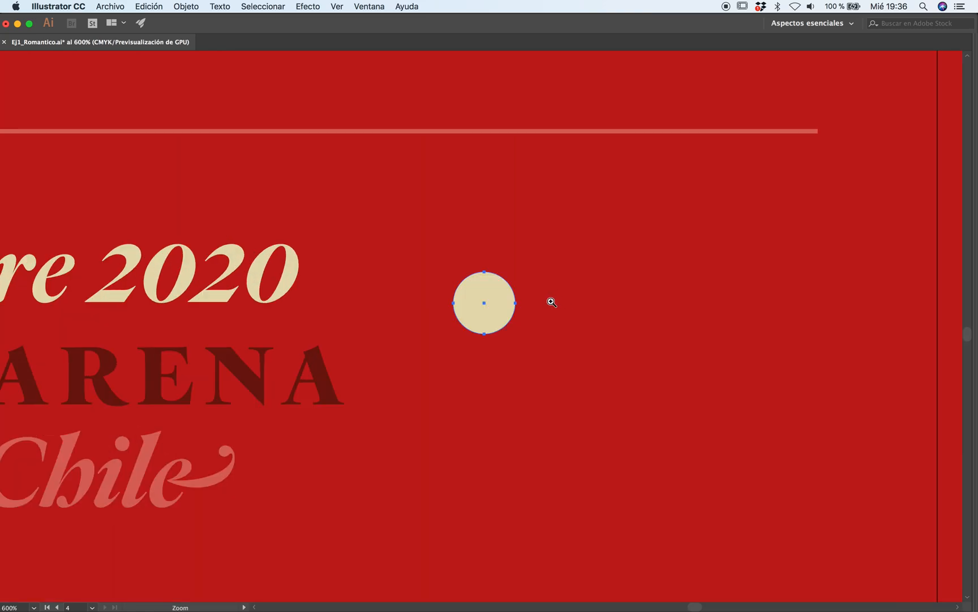
click(539, 309)
key(Tab)
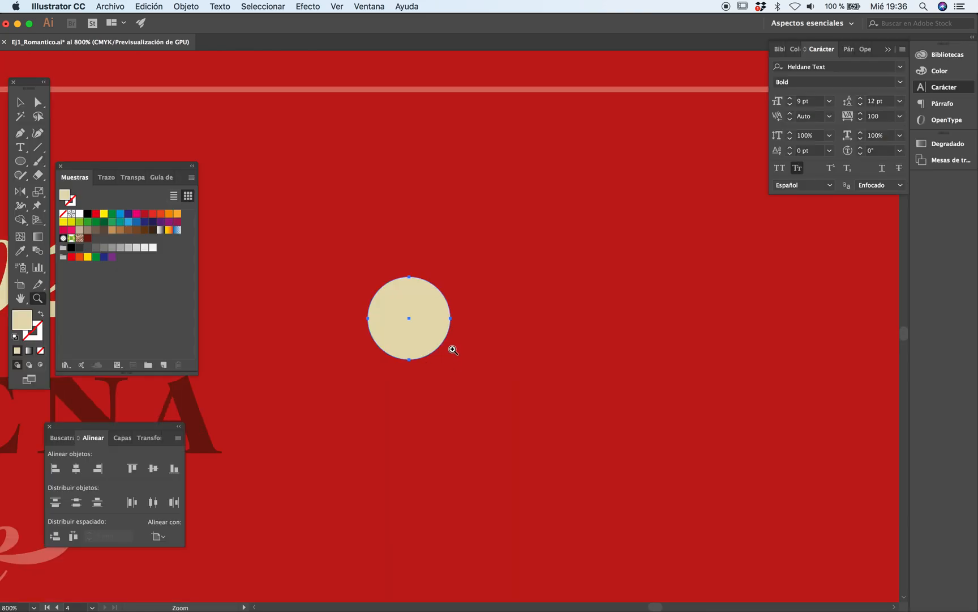
key(Delete)
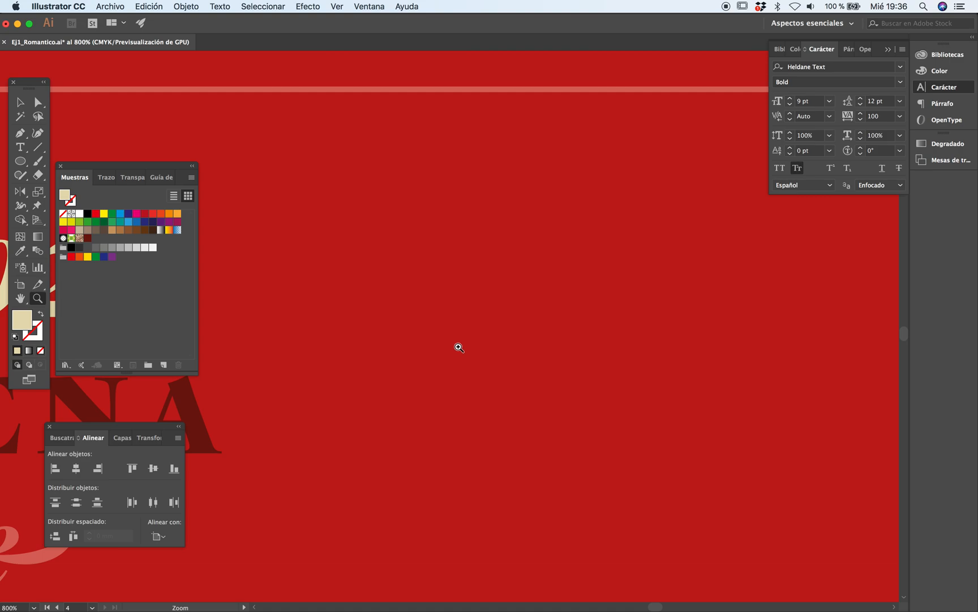
Step: Draw a beige 10 × 10 mm square in the empty red area beside the date text, and deselect it
key(m)
click(465, 293)
text(10)
key(Tab)
text(1)
key(Return)
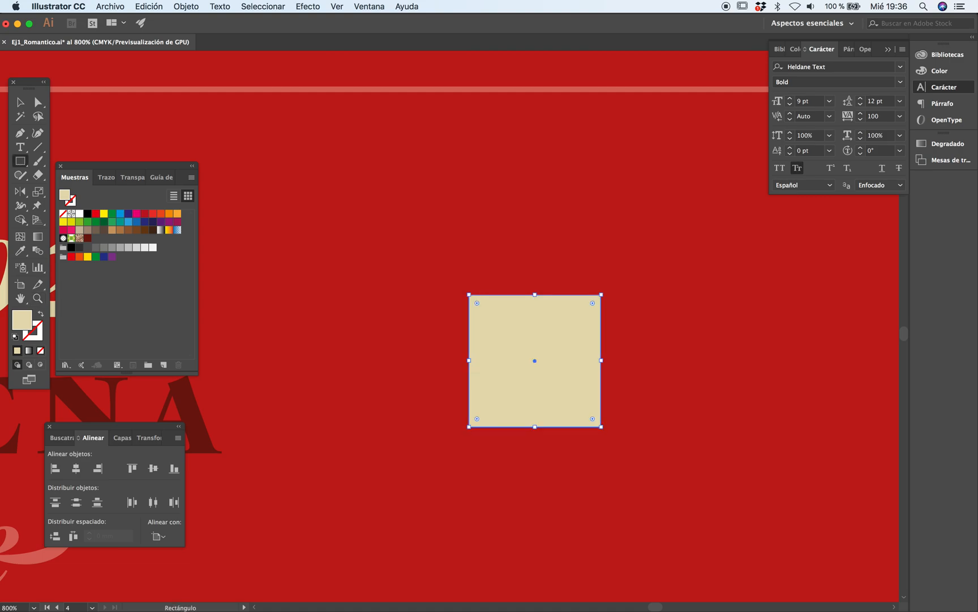
key(super+shift+a)
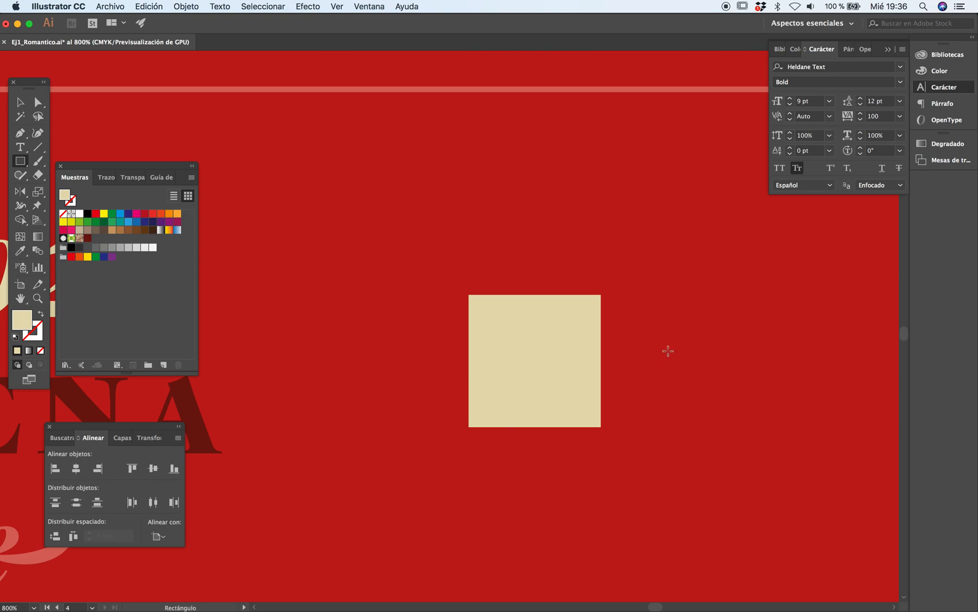
Step: Draw a beige circle 10 mm wide and 10 mm high next to the square
key(l)
click(672, 349)
text(1)
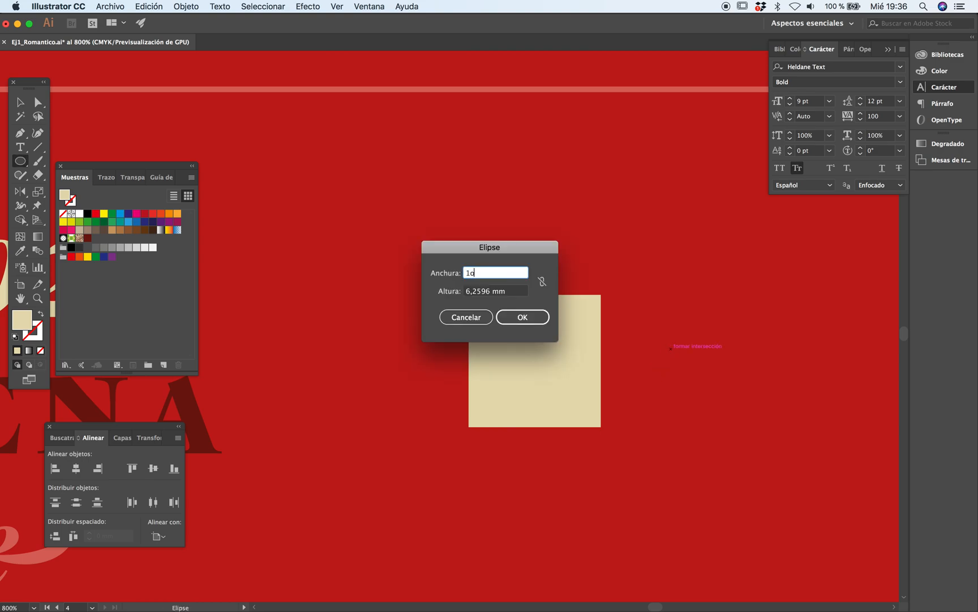
text(0)
key(Tab)
text(10)
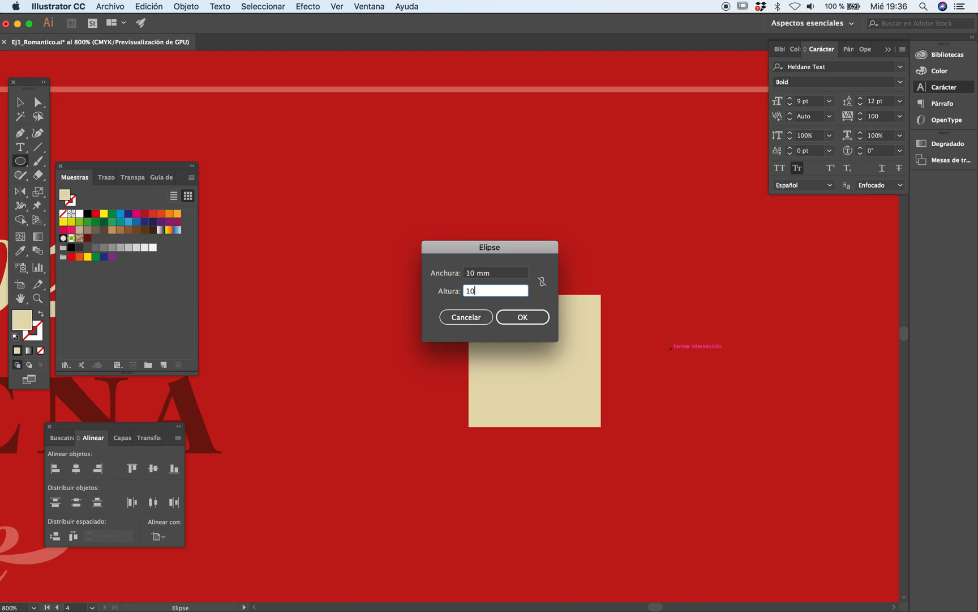
key(Return)
Step: Centre the circle and a copy of it on the square's upper and left edges to form a tilted heart
key(v)
click(35, 97)
drag(739, 448, 484, 388)
click(546, 434)
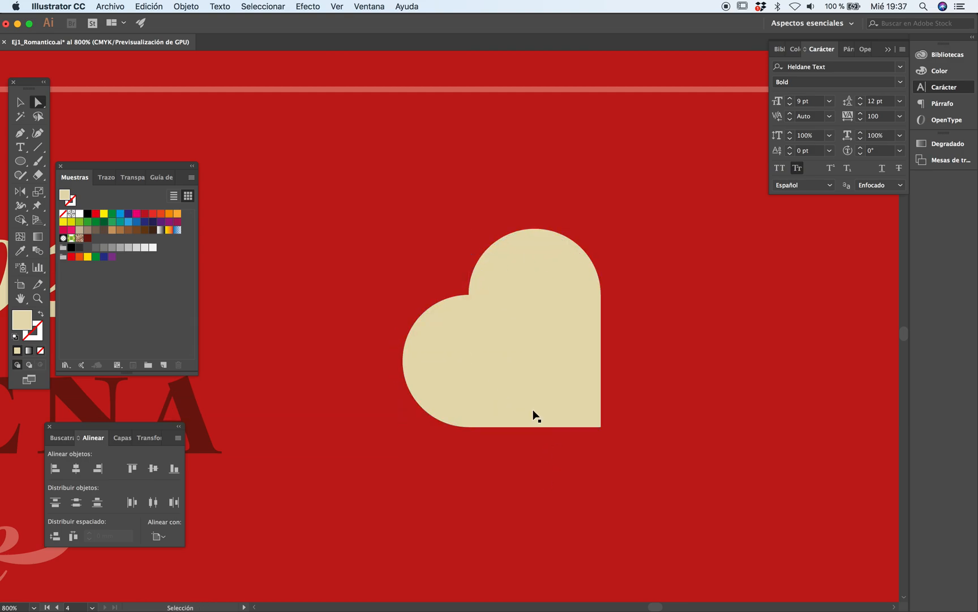
Step: Rotate the square and both circles together so the heart points straight down, and unite them into one shape
key(v)
drag(395, 242, 453, 479)
key(r)
click(63, 437)
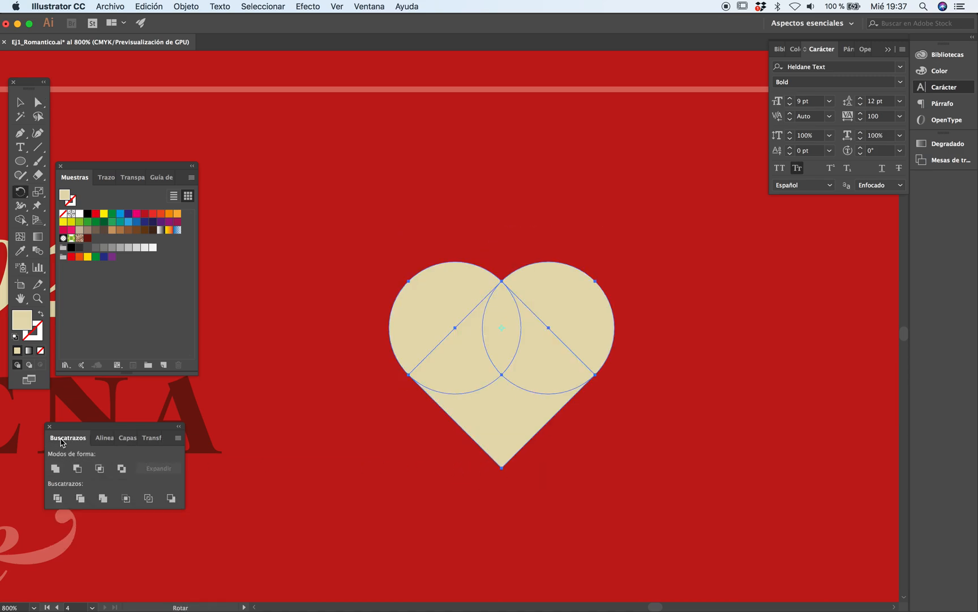
click(56, 468)
key(v)
click(419, 451)
click(476, 405)
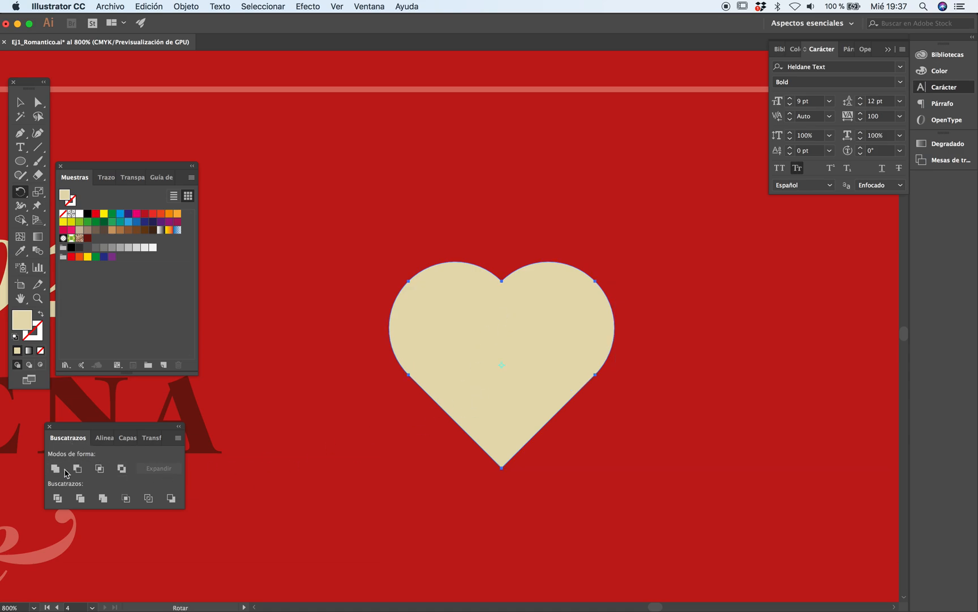
Step: Scale the heart down proportionally to a little over a third of its size, and deselect it
super+click(383, 486)
key(v)
click(574, 389)
drag(614, 366, 546, 381)
super+click(516, 461)
key(Tab)
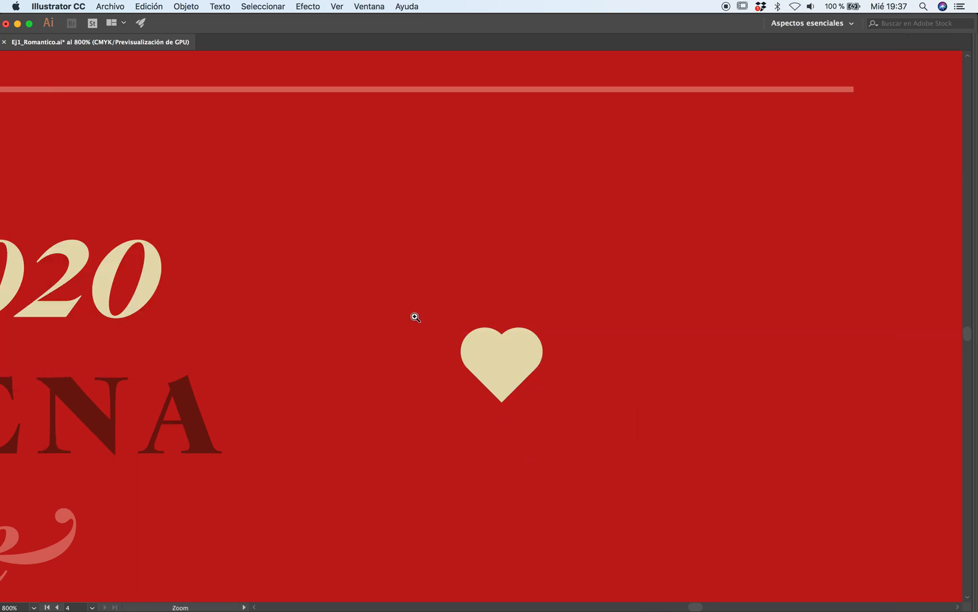
Step: Move the small heart onto the divider line above the date, centre it horizontally on the artboard, and deselect it
drag(415, 318, 420, 325)
drag(483, 362, 608, 409)
drag(712, 396, 368, 302)
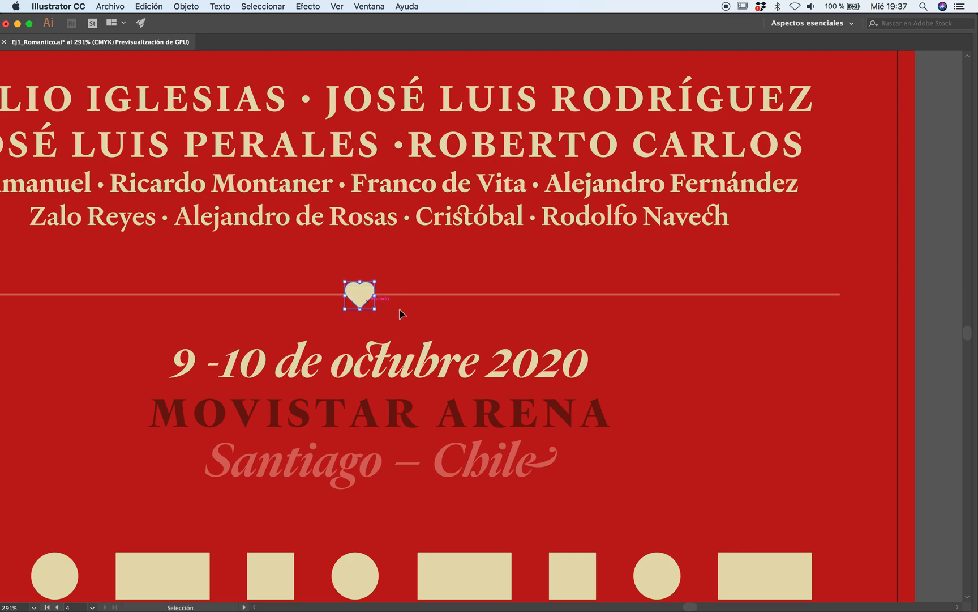
key(Tab)
click(104, 437)
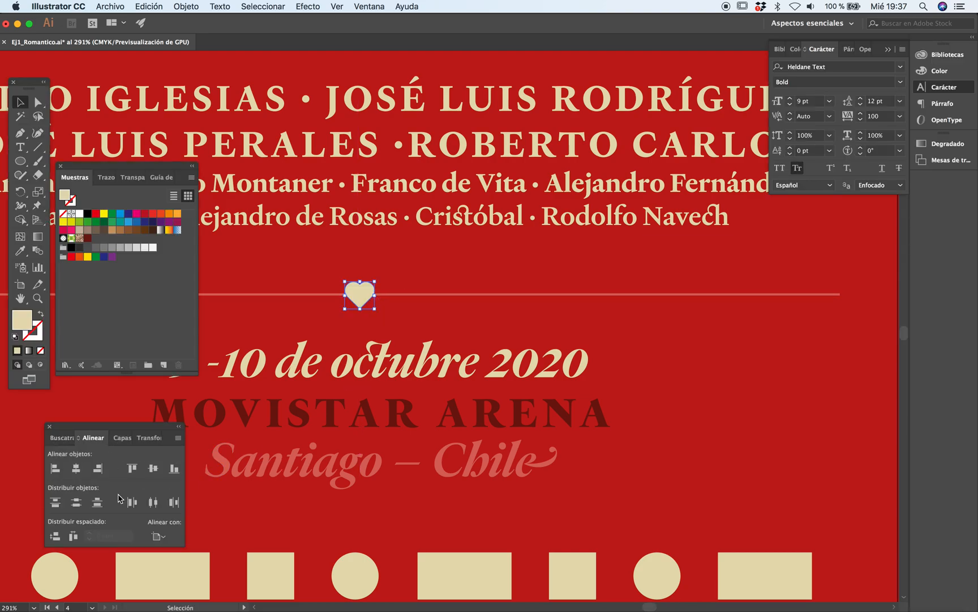
click(76, 468)
key(a)
key(shift+super+a)
key(Tab)
Step: Shorten the divider line above the date from its right end so it stops just left of the heart
alt+super+click(454, 325)
alt+super+click(460, 323)
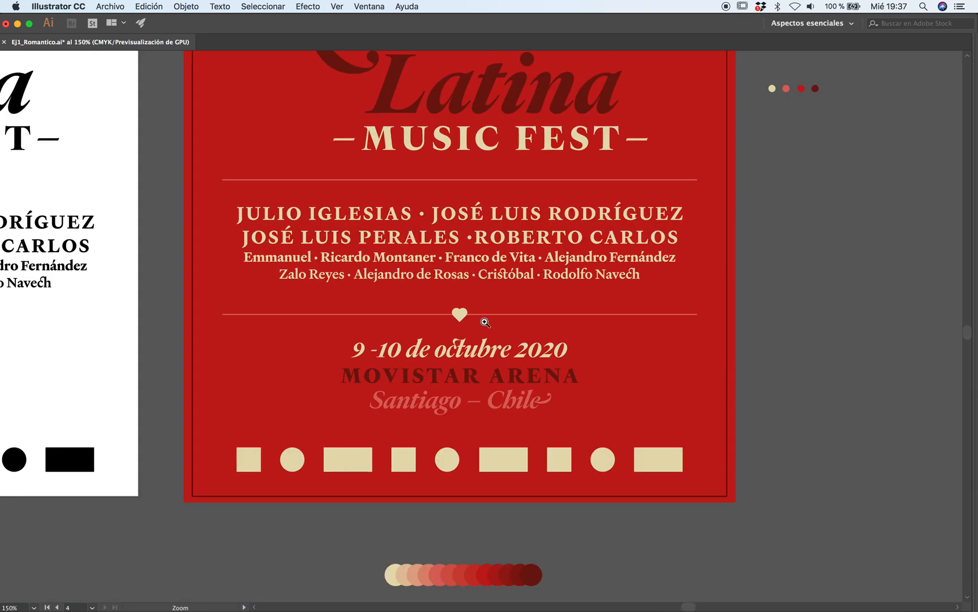
drag(493, 314, 489, 400)
super+click(489, 383)
super+click(490, 376)
super+click(493, 368)
drag(542, 298, 522, 371)
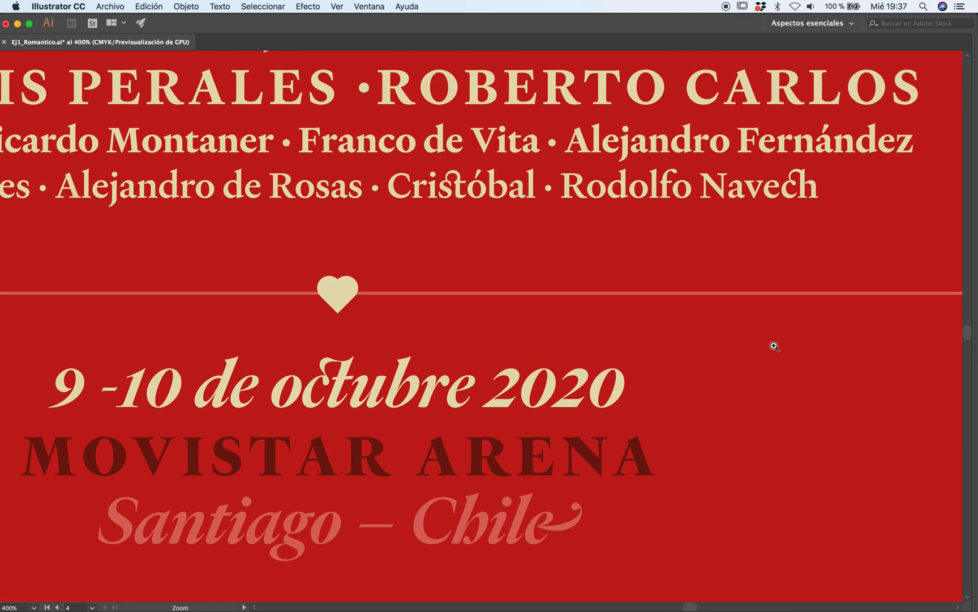
drag(822, 354, 804, 352)
drag(959, 314, 262, 327)
Step: Duplicate the shortened divider line horizontally toward the right side of the heart
key(super+minus)
key(super+minus)
scroll(320, 328, up, 1)
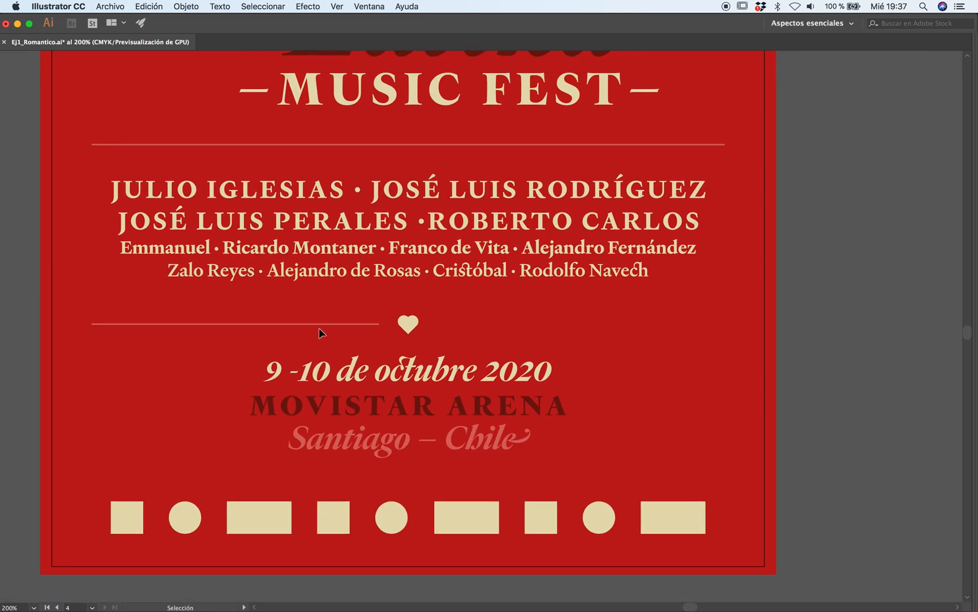
drag(328, 324, 574, 343)
Step: Right-align the duplicated line with the upper divider line, using alignment relative to the selection, and deselect both
shift+click(693, 145)
key(Tab)
click(166, 536)
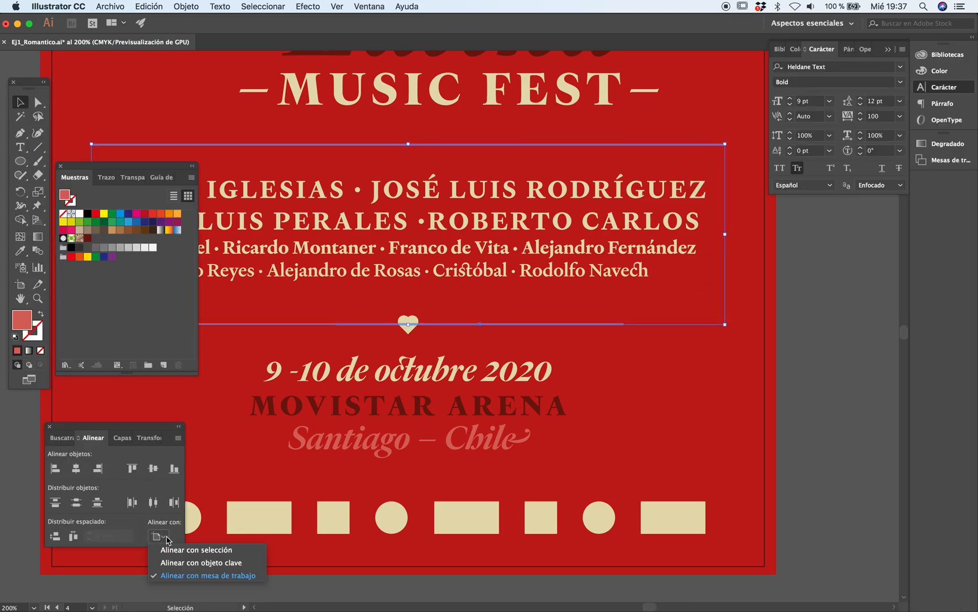
click(175, 550)
click(97, 469)
key(shift+super+a)
key(Tab)
Step: Save the poster document with the heart divider in place
alt+super+click(506, 320)
drag(514, 309, 590, 353)
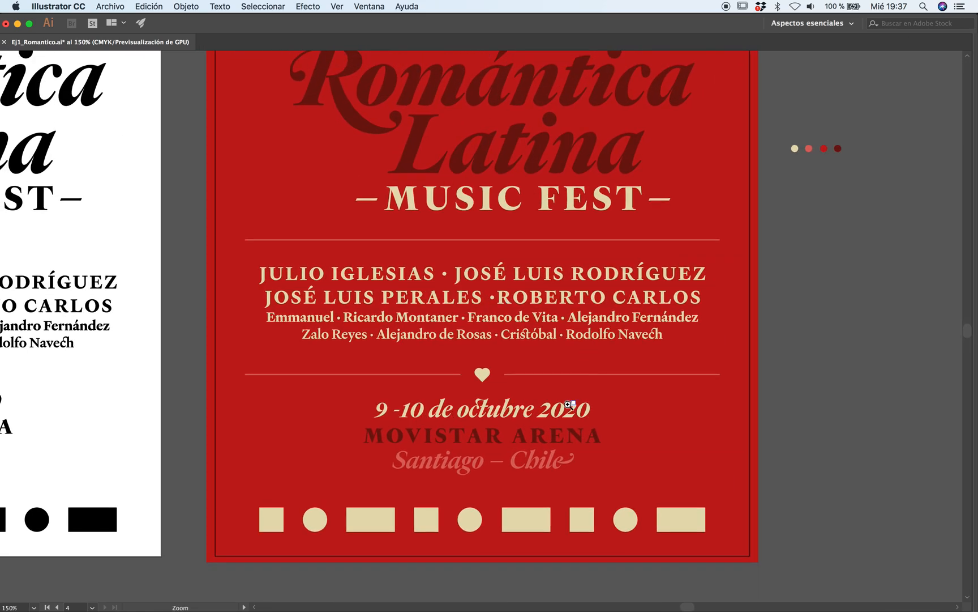
alt+super+click(476, 350)
drag(504, 320, 488, 382)
key(super+s)
key(super+space)
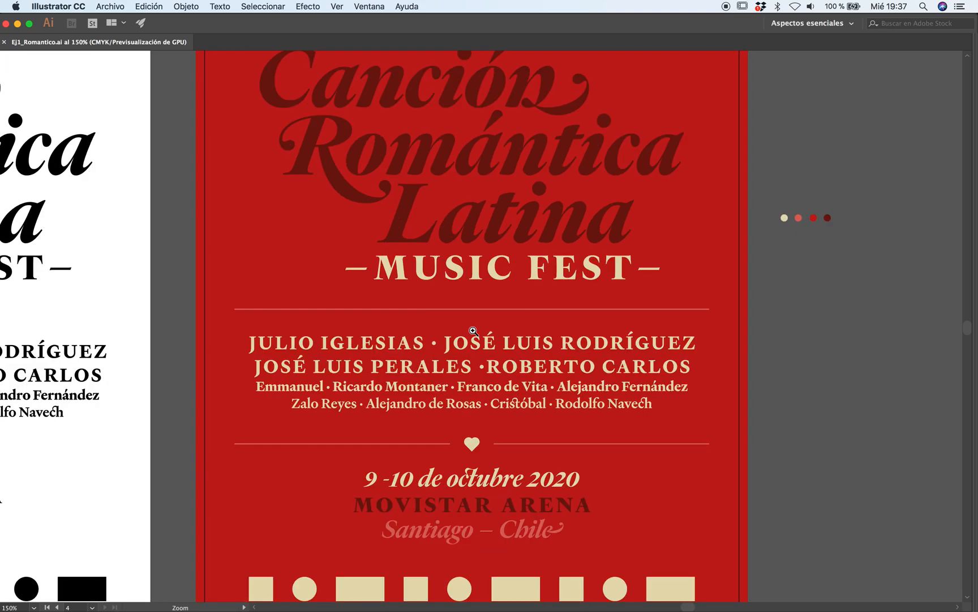
click(473, 330)
drag(505, 248, 475, 335)
alt+click(476, 363)
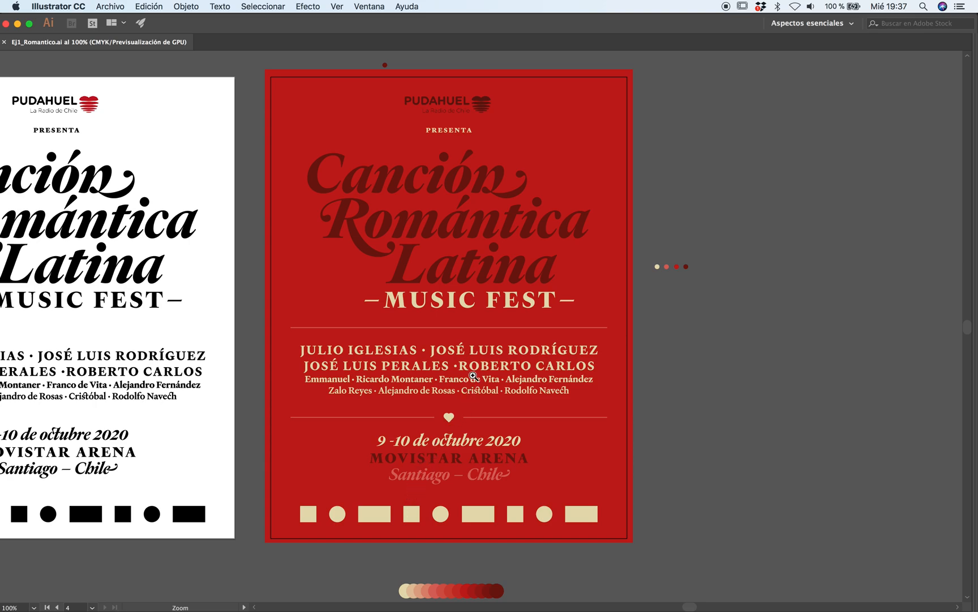
key(super+alt+shift+s)
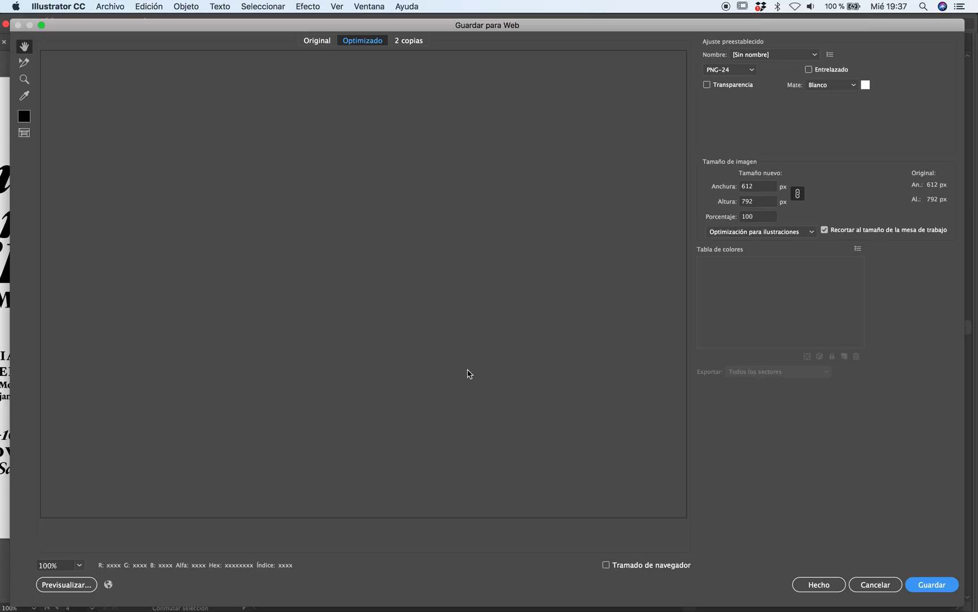
click(759, 186)
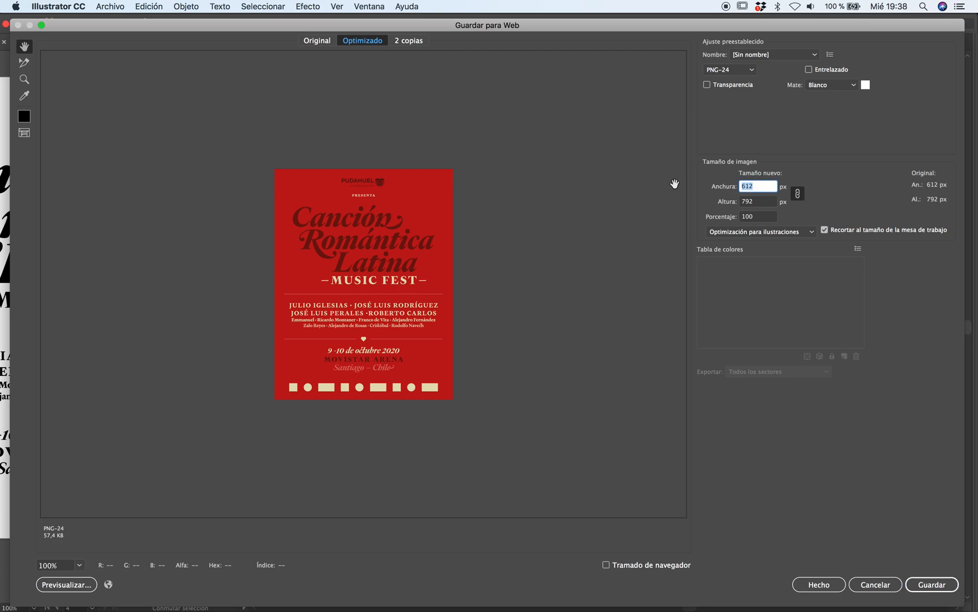
text(2000)
click(921, 587)
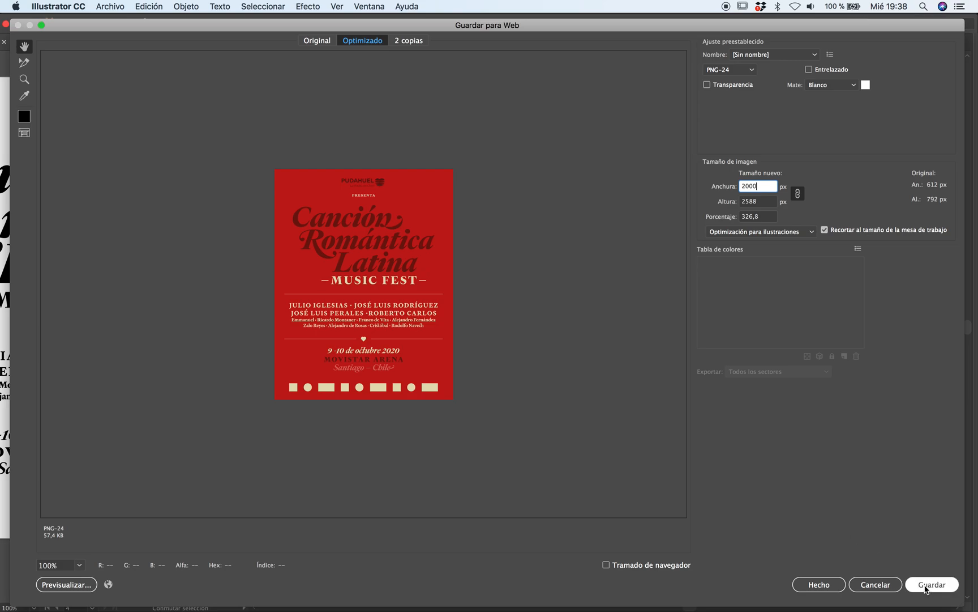
click(925, 589)
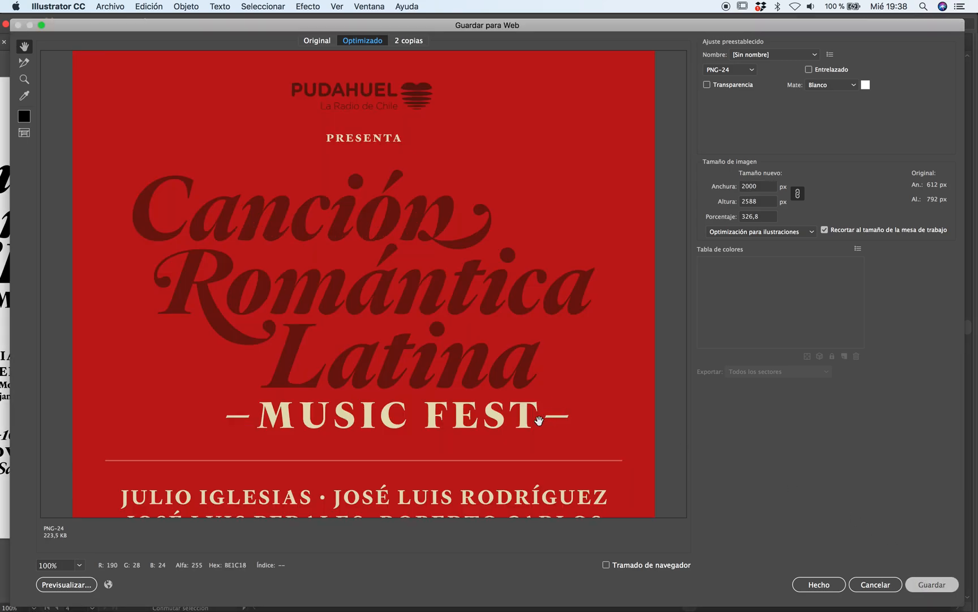
drag(421, 399, 439, 334)
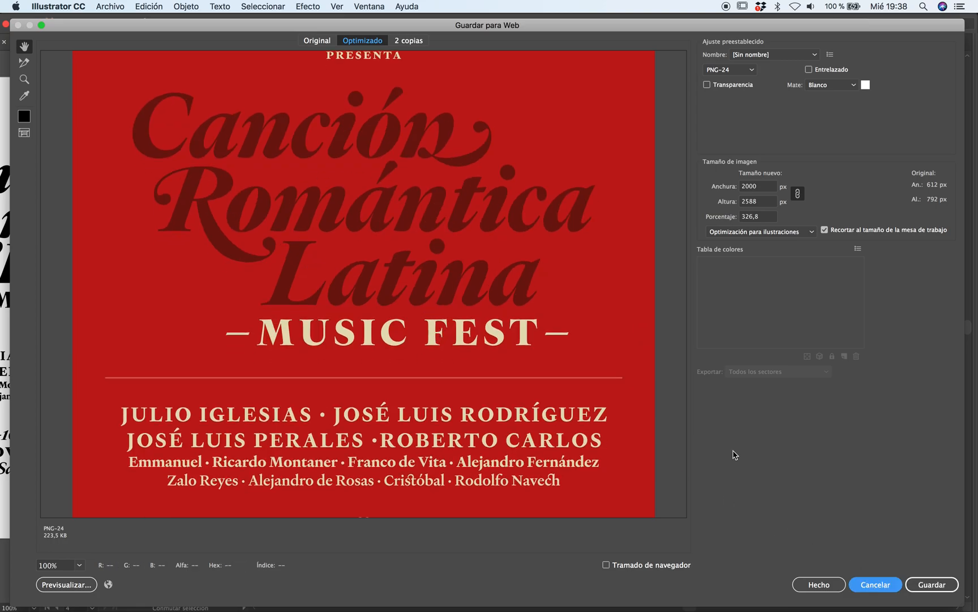
key(Escape)
Step: Recolour the Canción Romántica Latina title with the beige of MUSIC FEST, and MUSIC FEST with the maroon of MOVISTAR ARENA
click(398, 288)
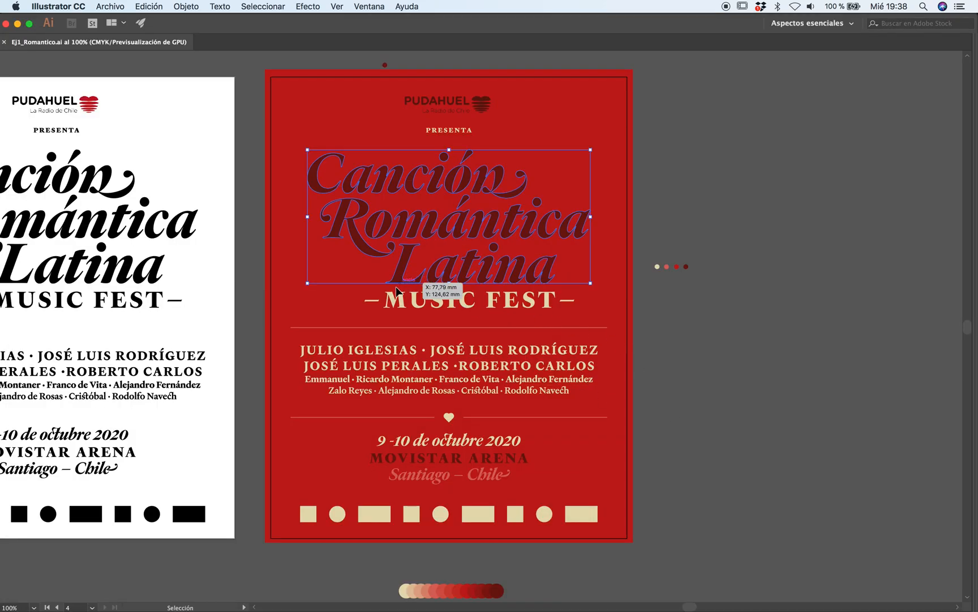
key(i)
click(432, 305)
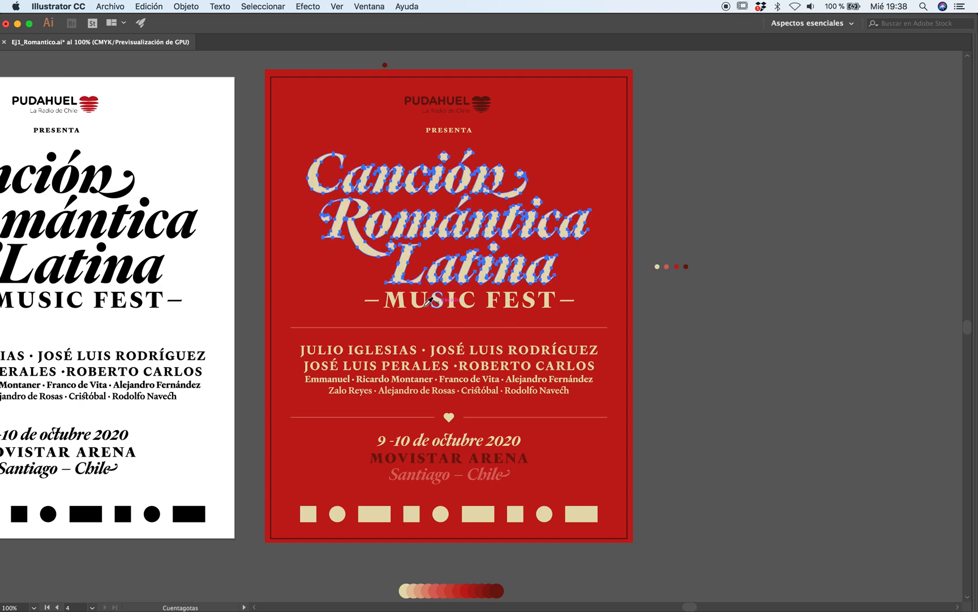
super+click(403, 306)
click(457, 460)
key(super+shift+a)
scroll(459, 396, up, 2)
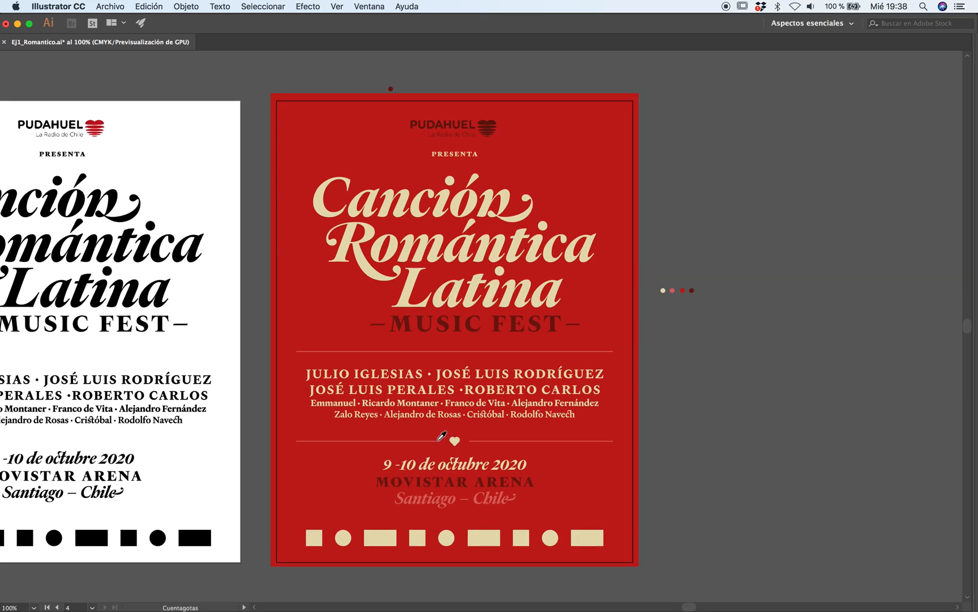
Step: Recolour the PRESENTA text with the coral of the Santiago – Chile line and deselect it
key(super+alt+shift+s)
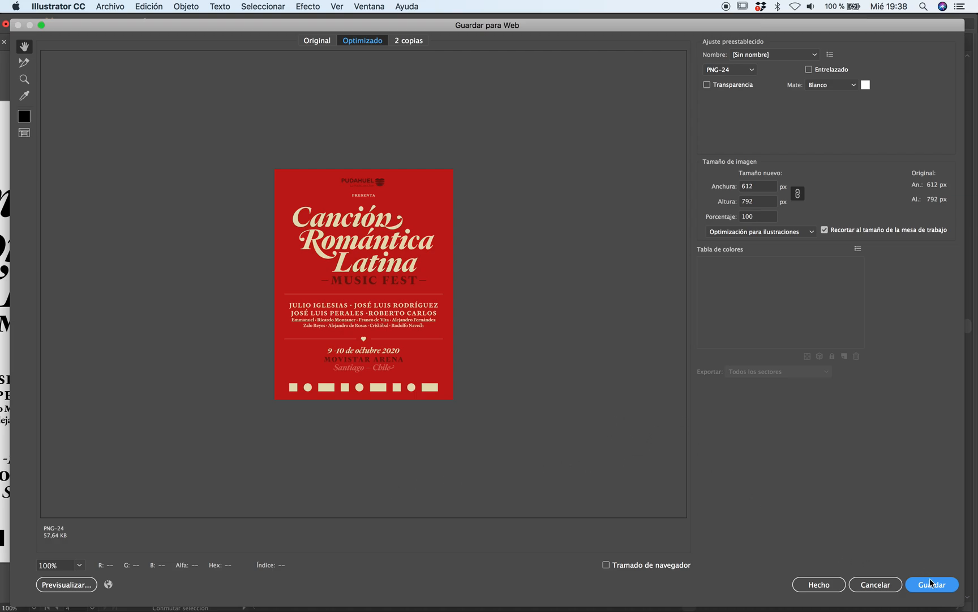
click(875, 584)
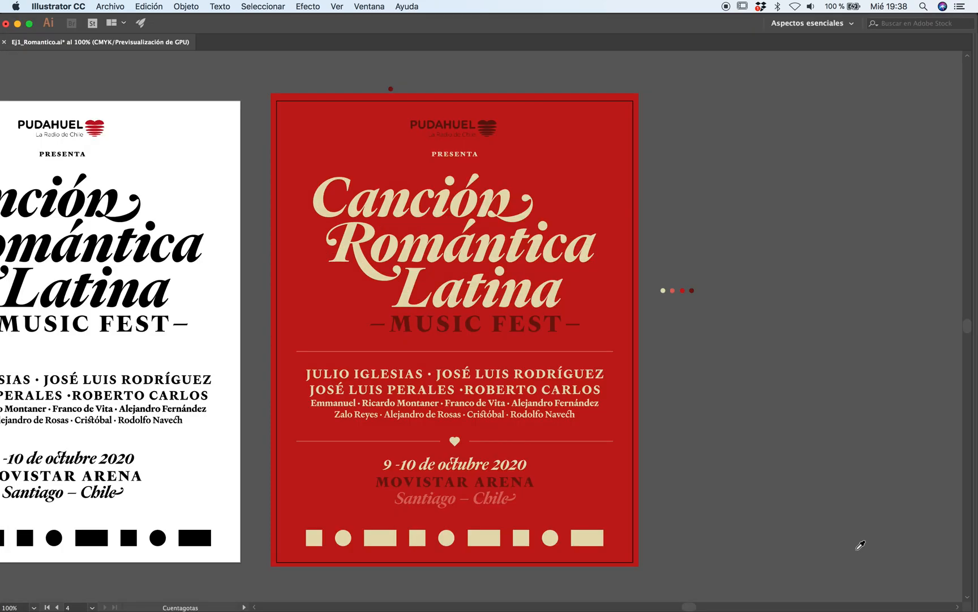
click(463, 156)
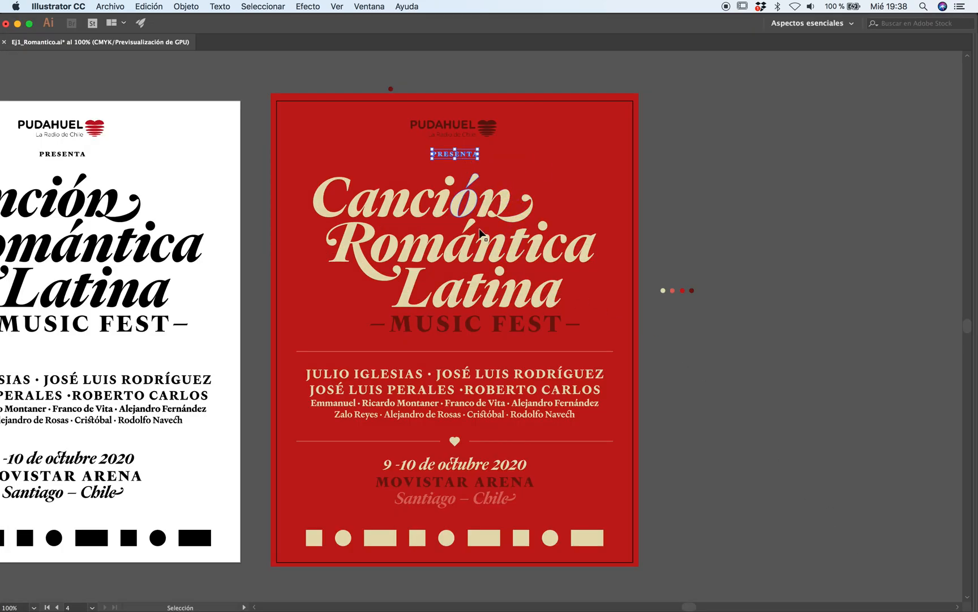
key(i)
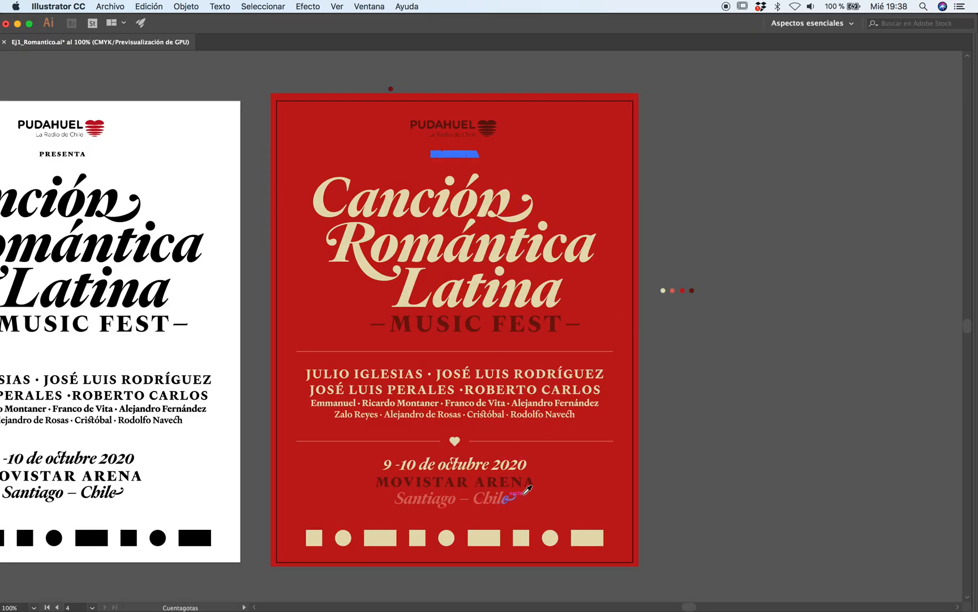
click(510, 497)
key(v)
click(737, 497)
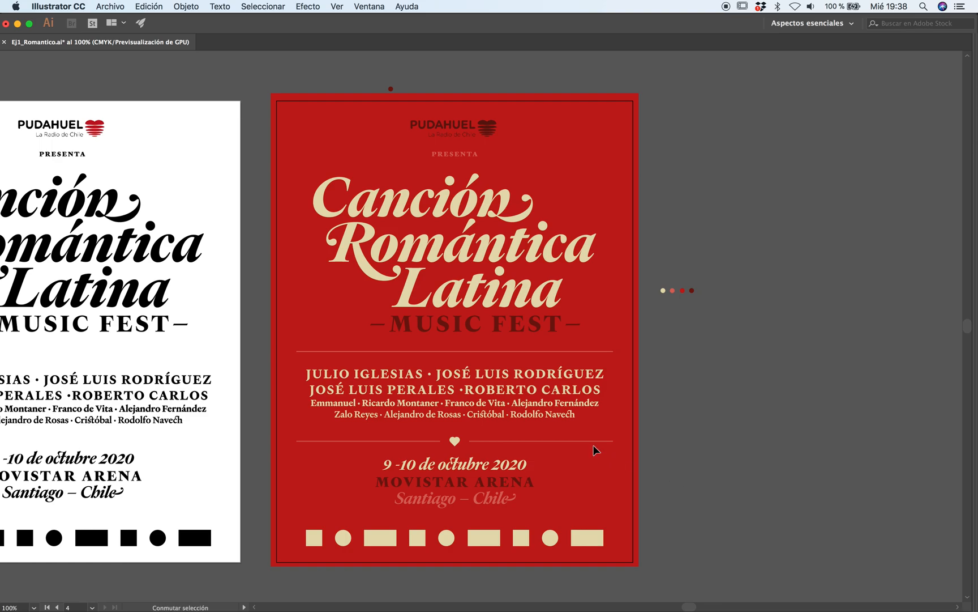
Step: Set up a web export of the red poster with a width of 2000 px and check its preview
key(super+alt+shift+s)
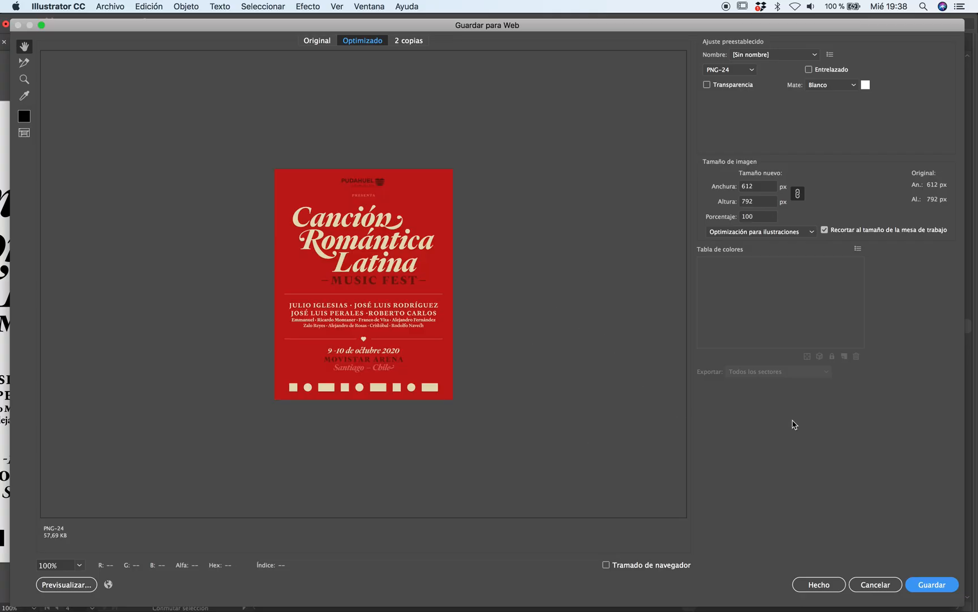
click(712, 188)
text(2000)
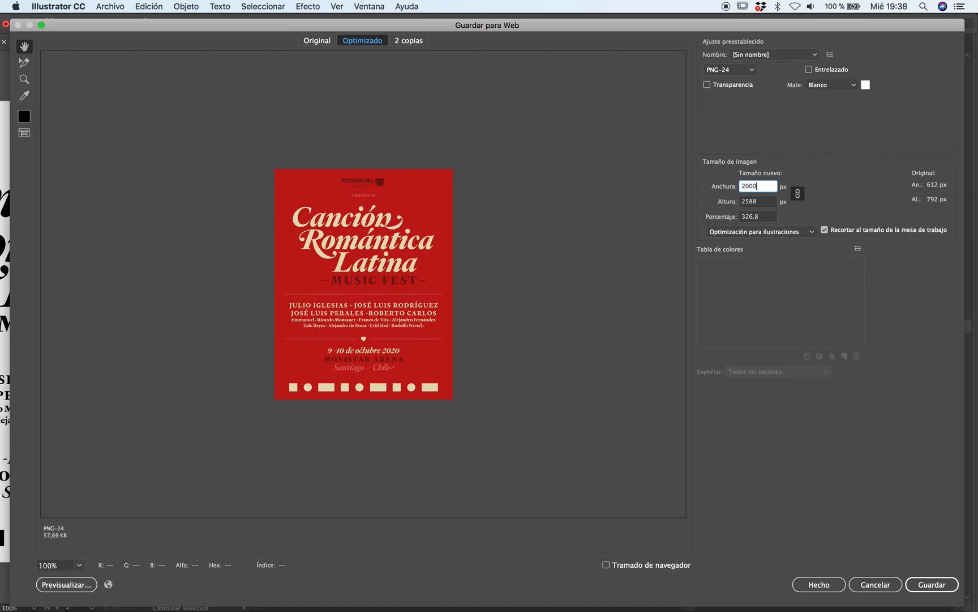
click(952, 585)
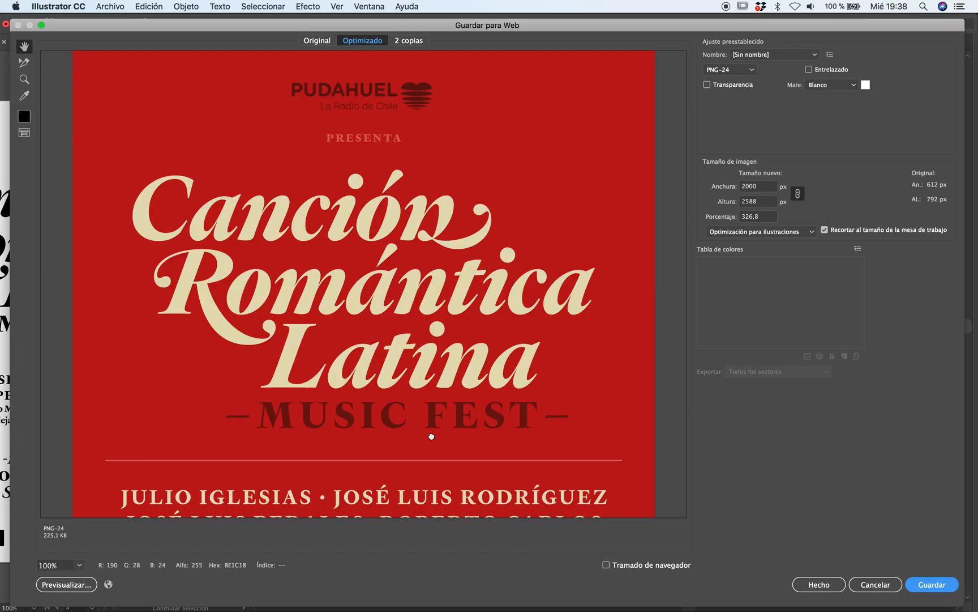
drag(431, 436, 422, 298)
scroll(421, 298, down, 5)
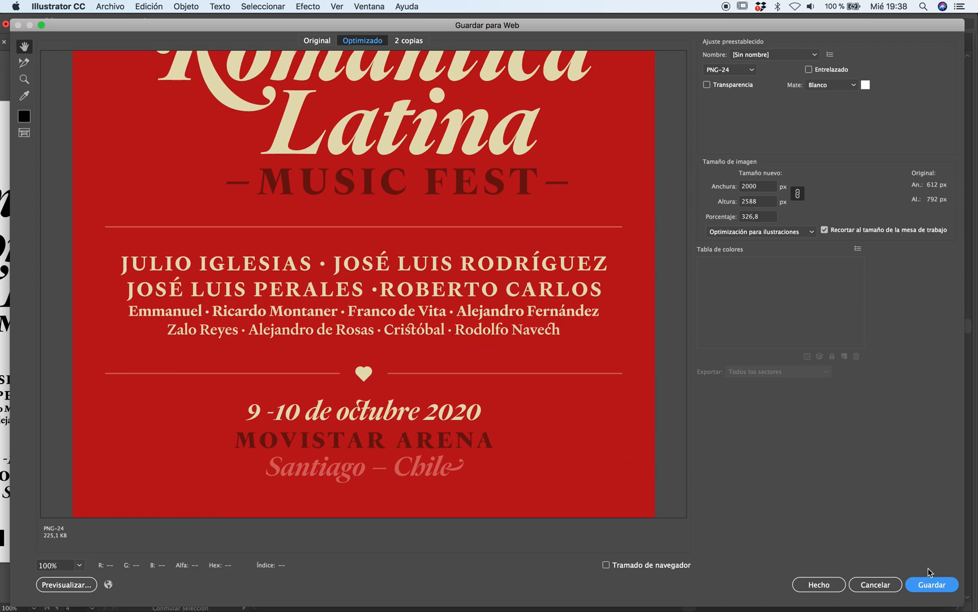
Step: Save the exported image as Ej1_Romantico.png in the Ejemplo1 folder
click(930, 587)
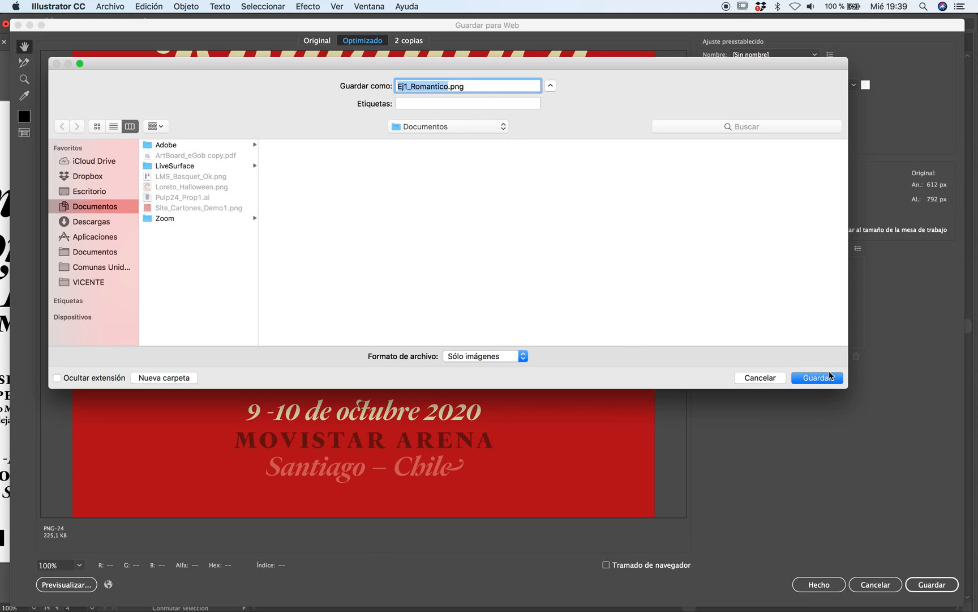
click(817, 377)
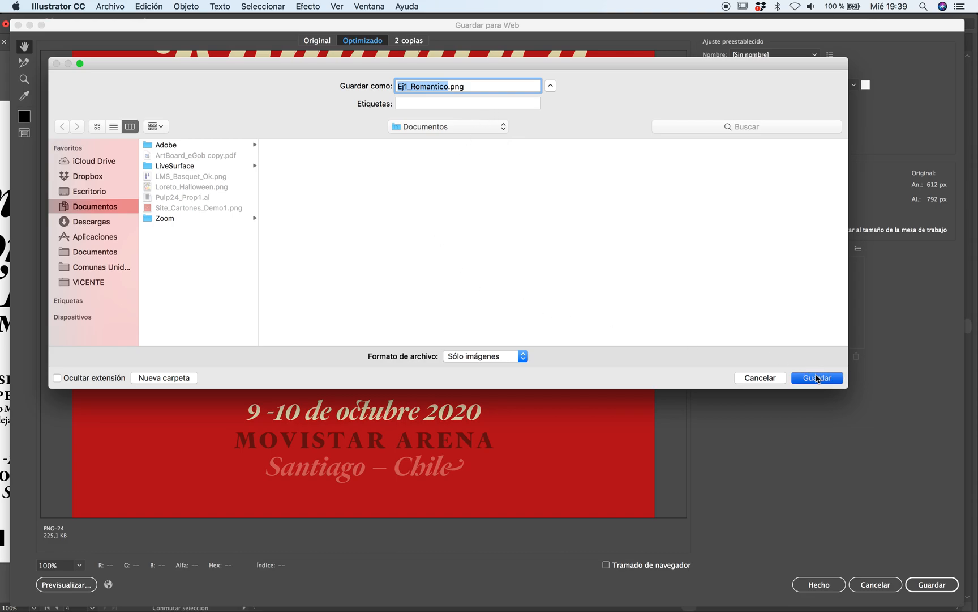
click(439, 129)
click(429, 205)
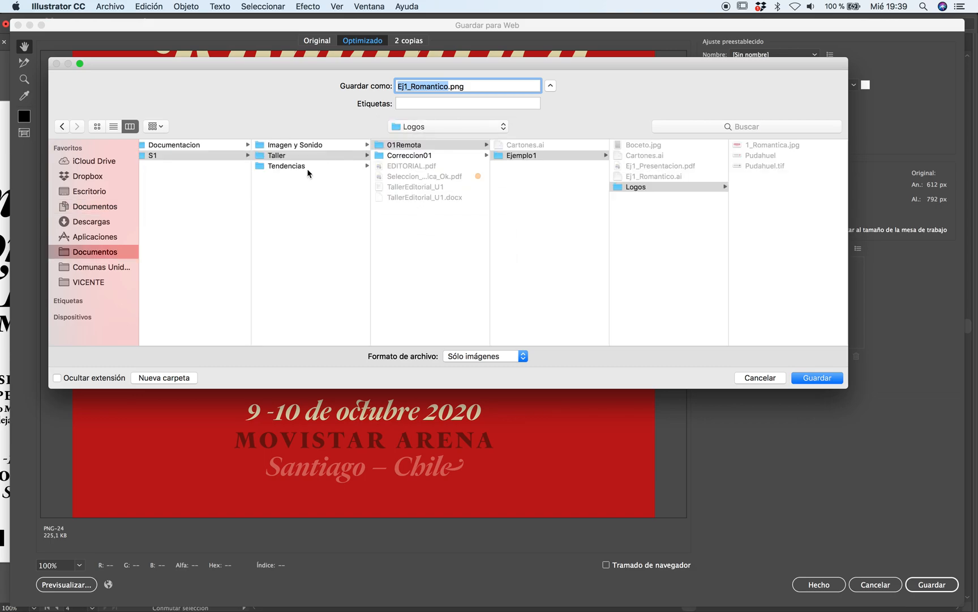
click(524, 157)
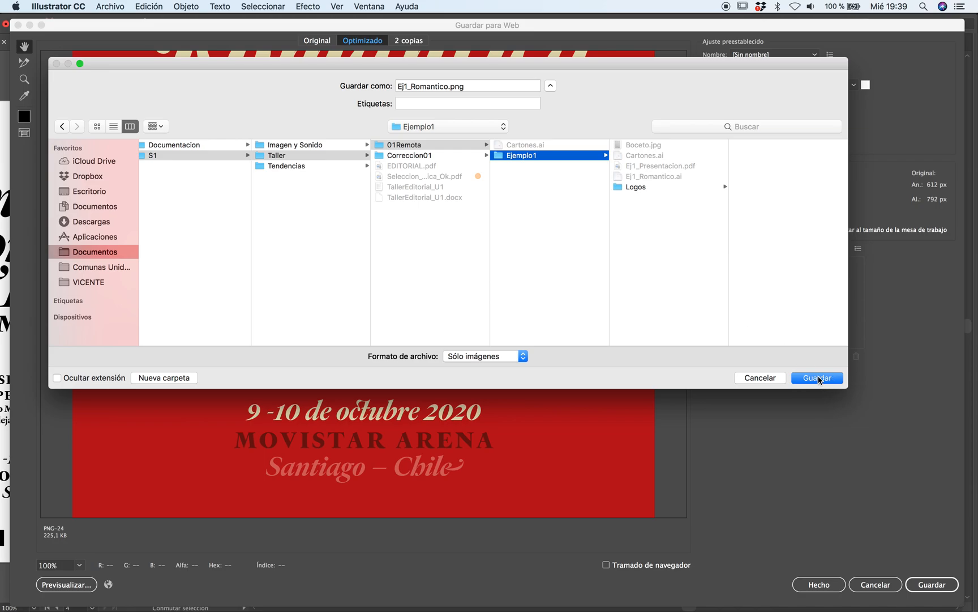
click(819, 378)
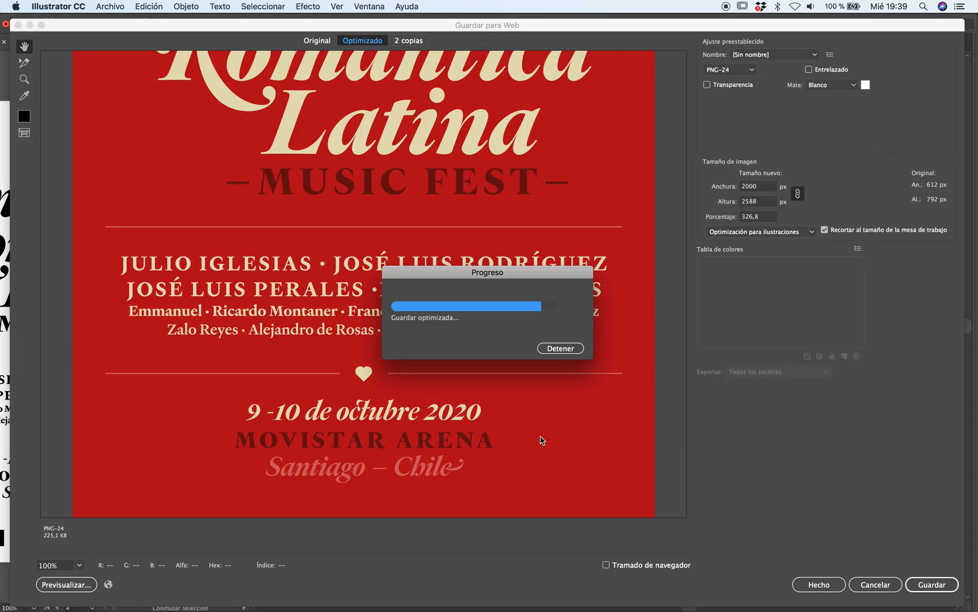
Step: Switch to Finder, inspect the exported Ej1_Romantico.png from the Ejemplo1 folder in a quick preview, and close the preview
key(super+Tab)
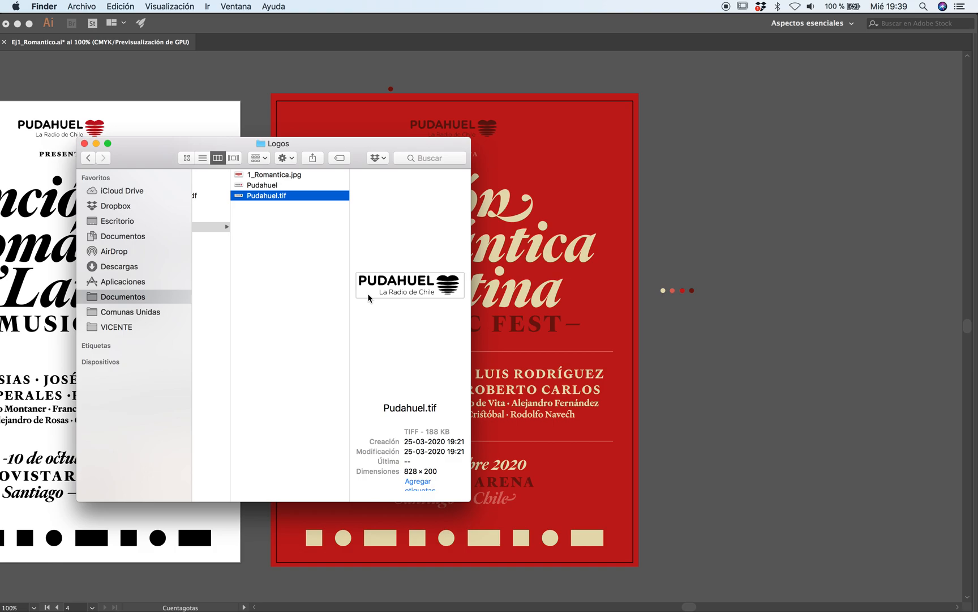
scroll(321, 218, left, 3)
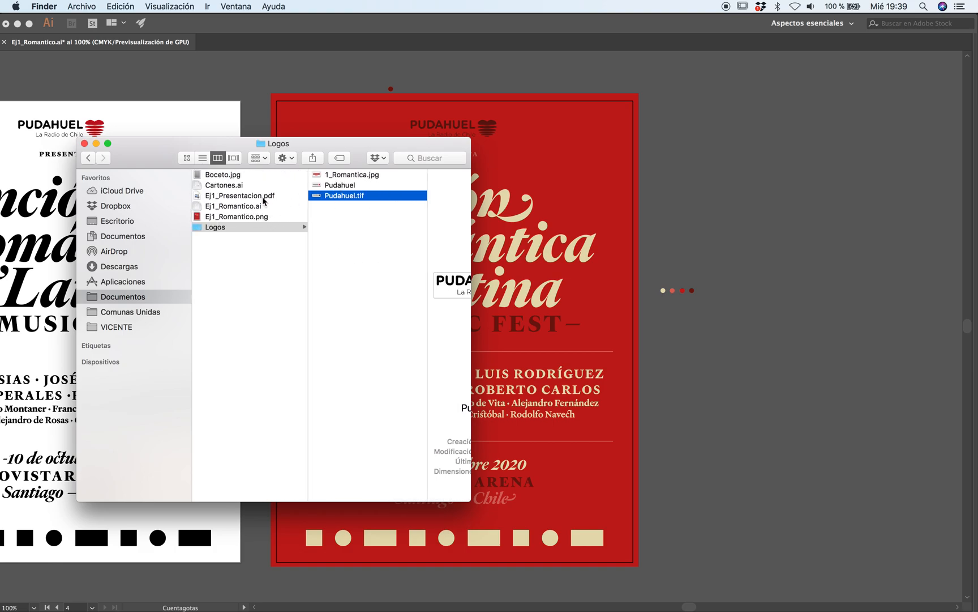
click(256, 217)
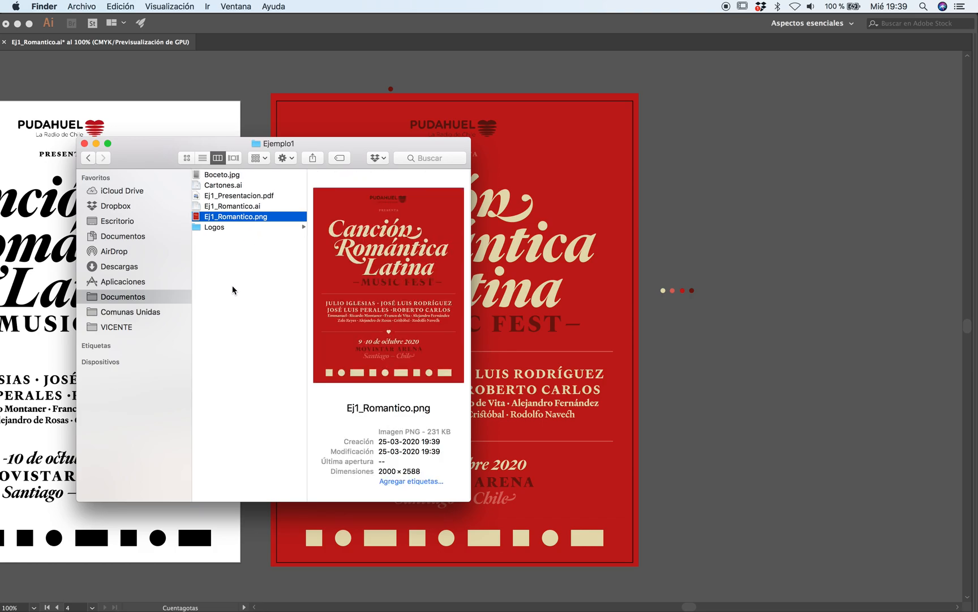
key(space)
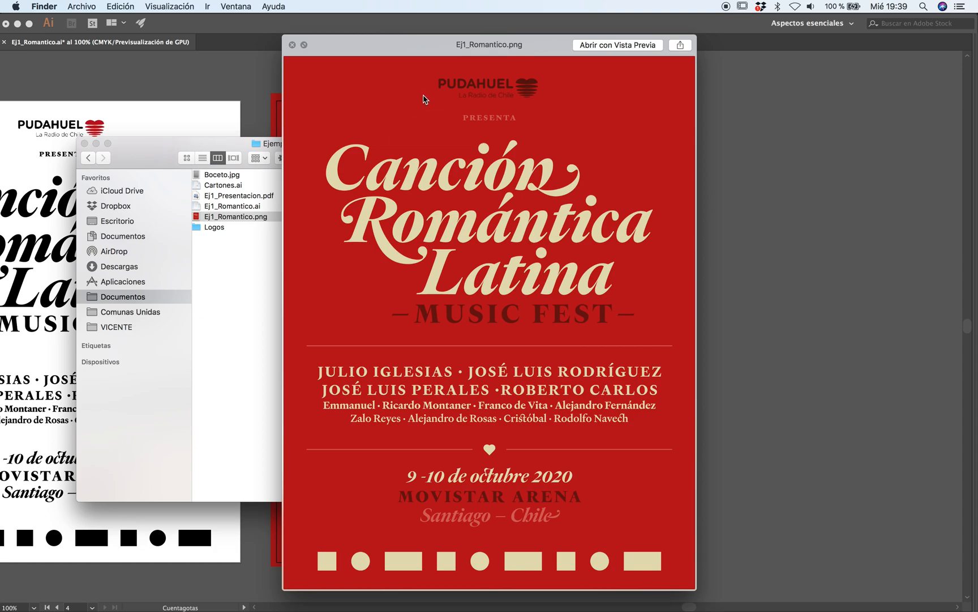
click(293, 45)
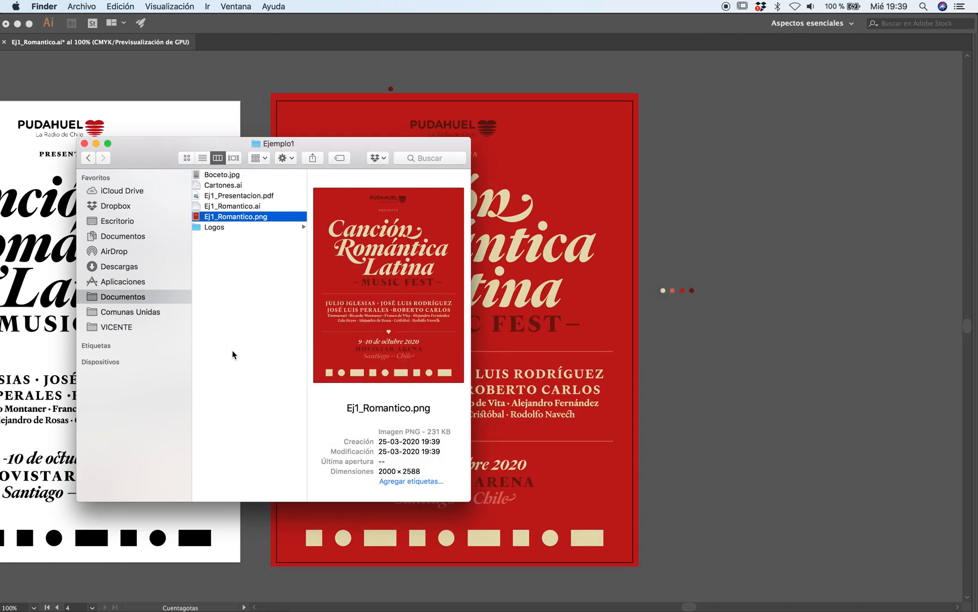